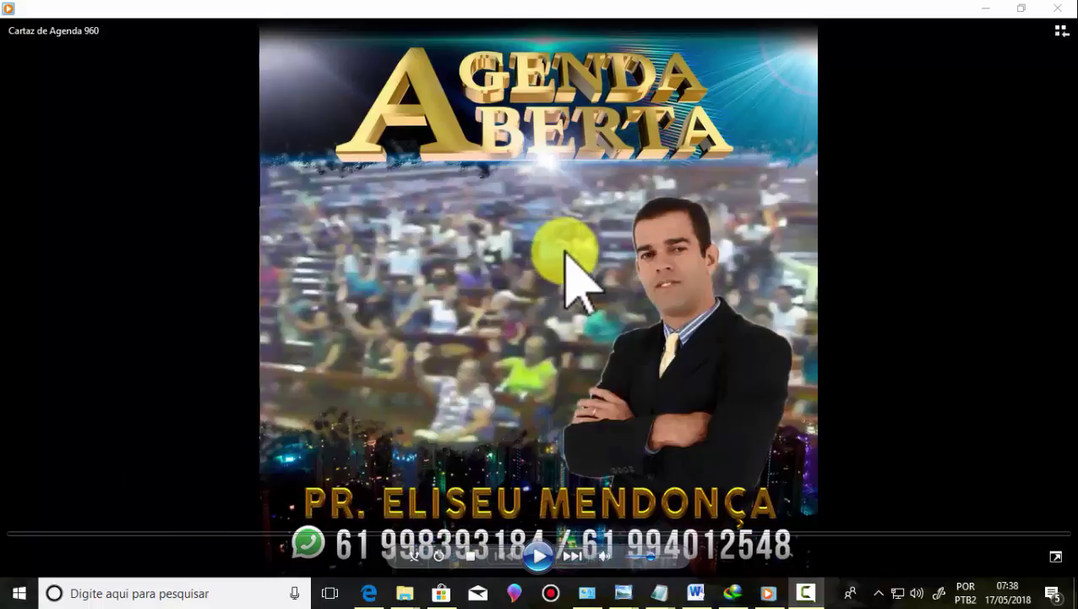
Step: Play the finished poster video, pause it at 00:16, and close the player
click(539, 555)
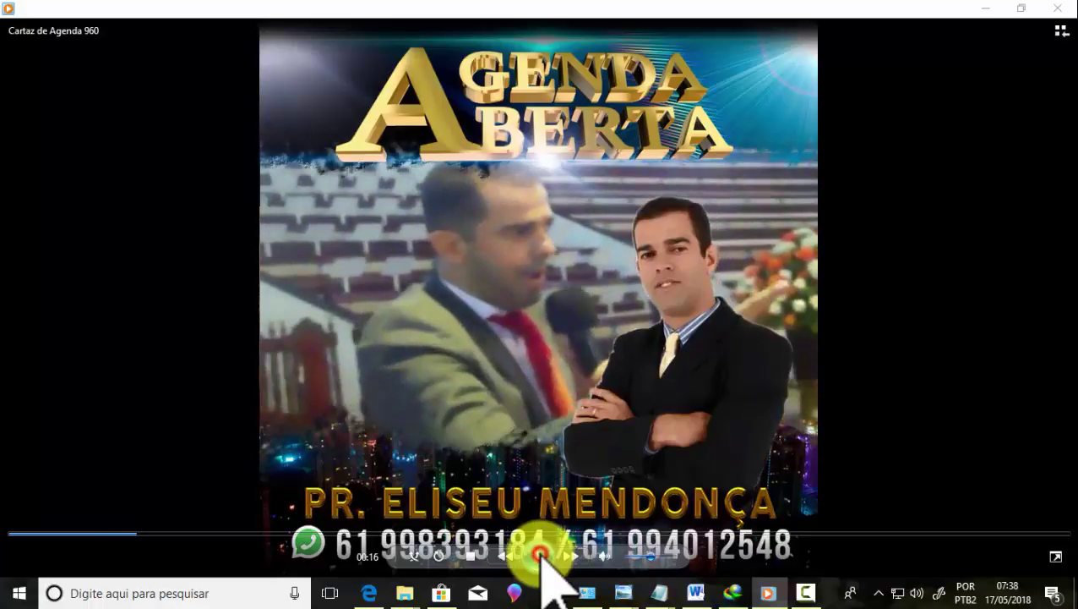
click(542, 557)
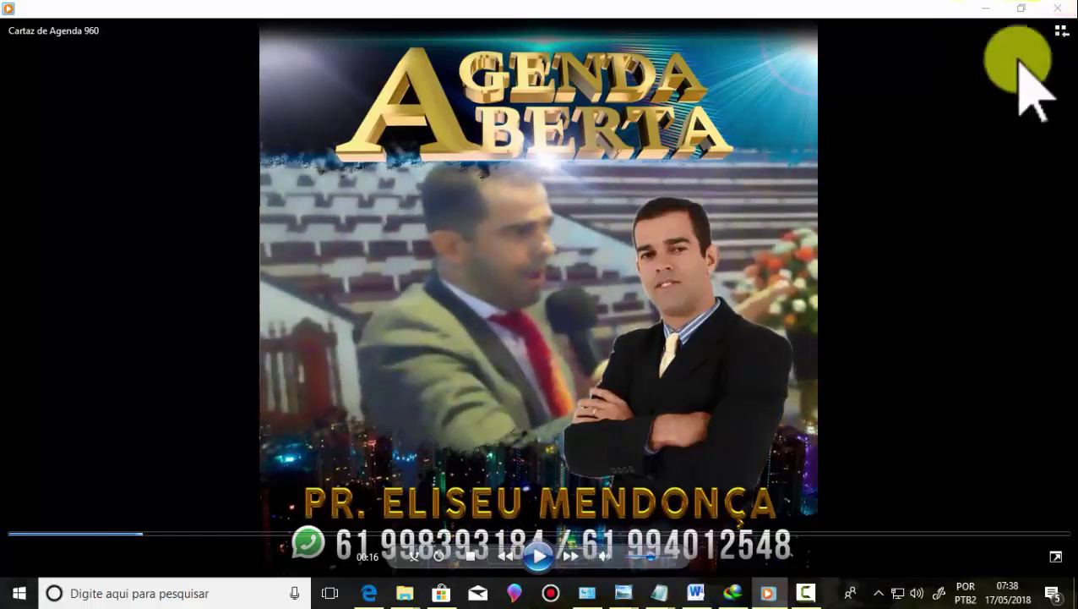
click(1058, 11)
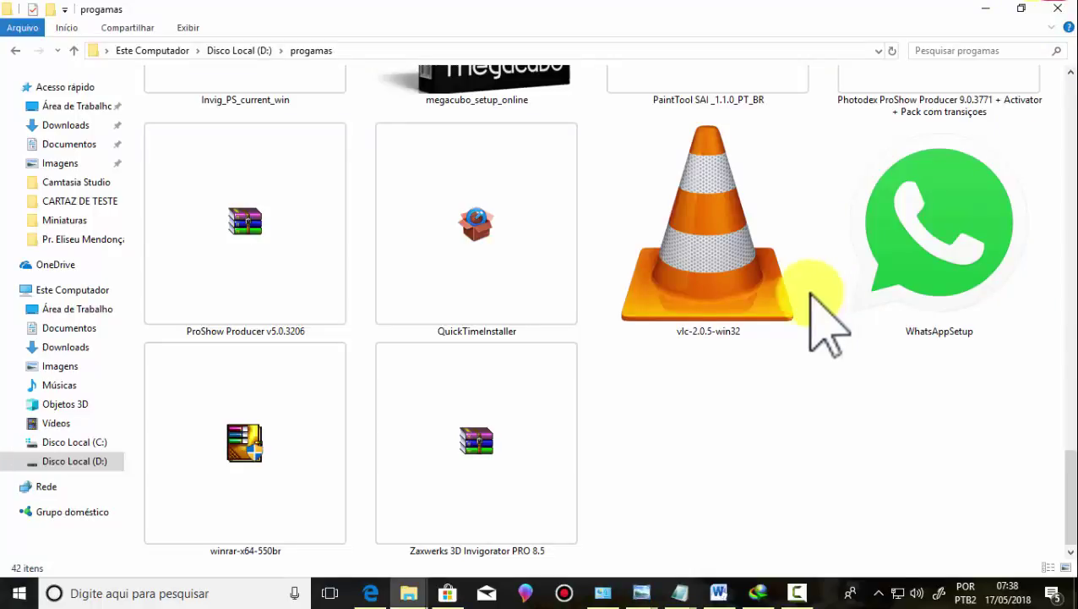
scroll(676, 490, up, 2)
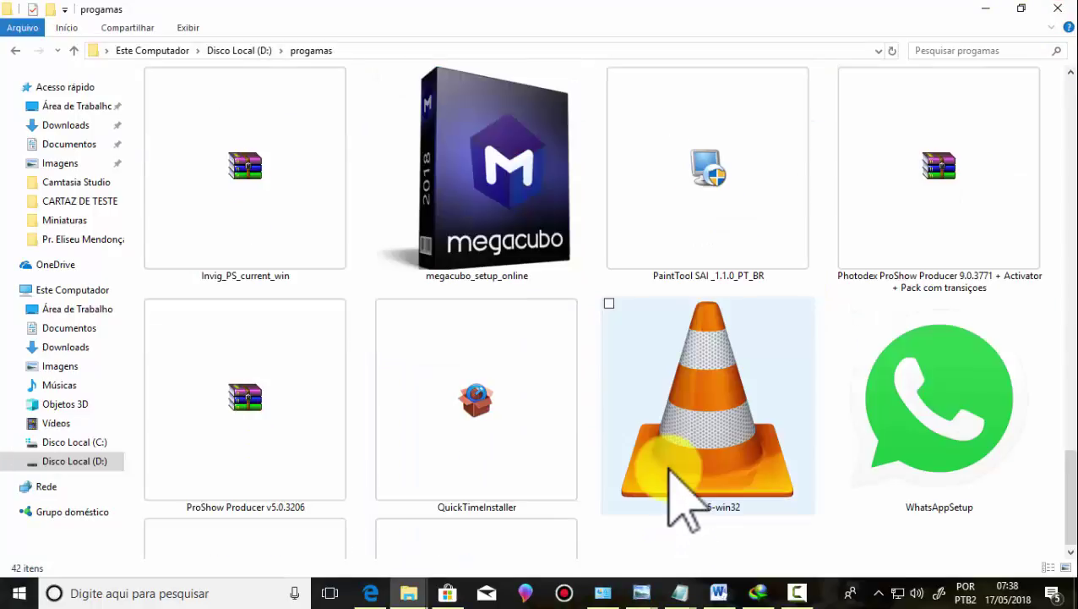
scroll(684, 505, down, 2)
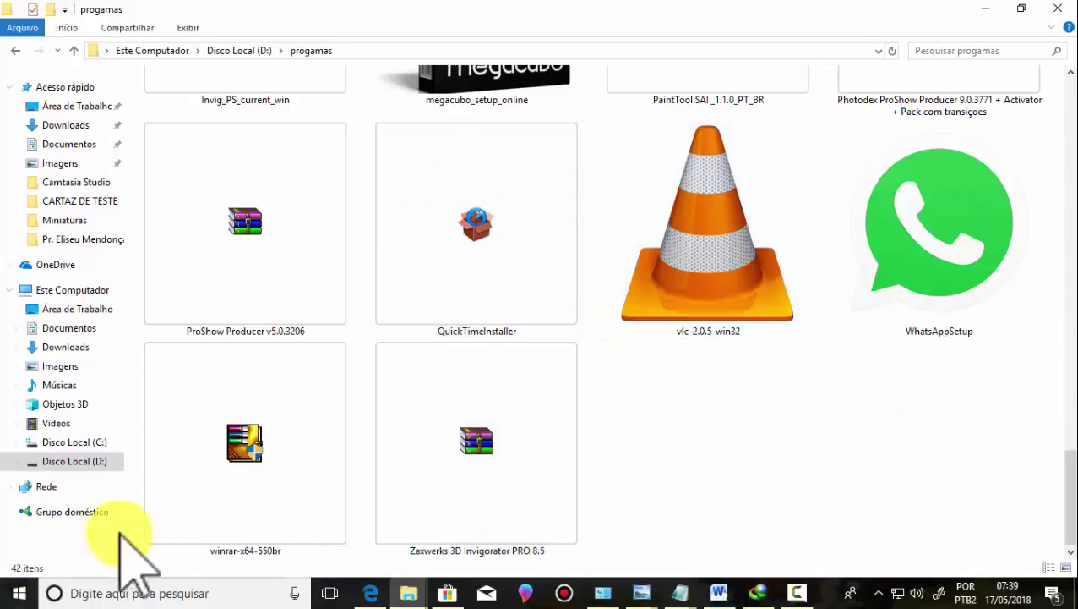
Step: Launch Adobe Photoshop CS5 (64 Bit) from the Start menu's program list
click(20, 593)
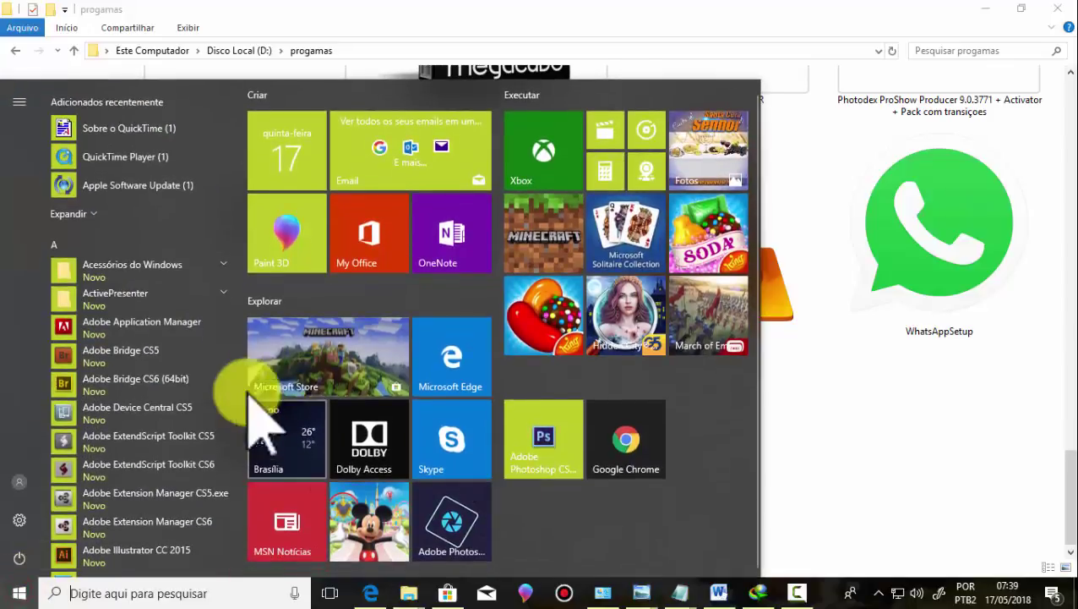
scroll(152, 366, down, 1)
scroll(152, 366, down, 3)
scroll(144, 343, down, 4)
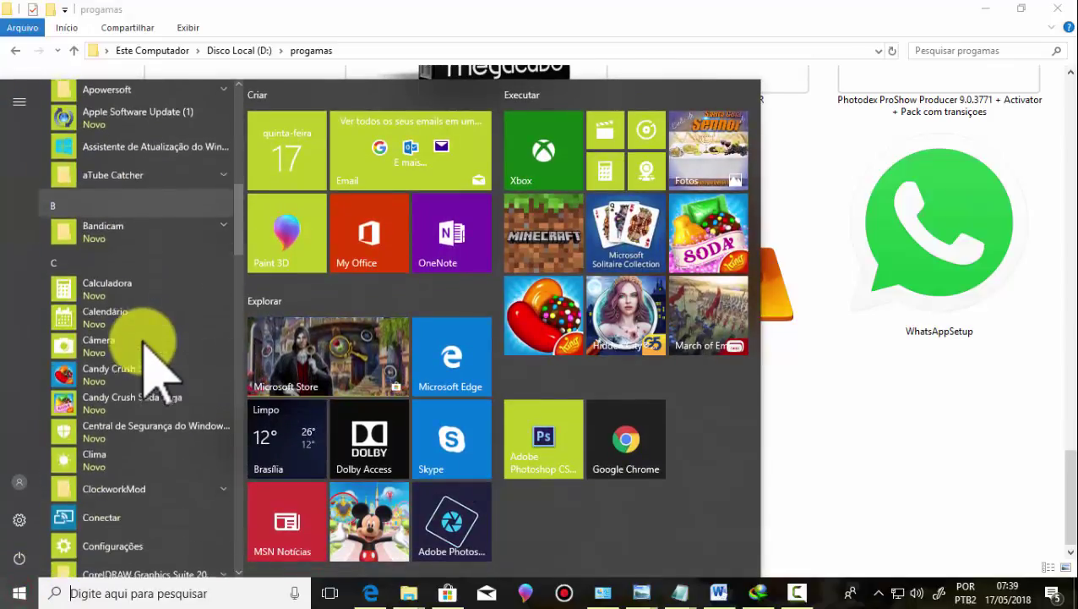
scroll(157, 364, down, 3)
scroll(156, 363, down, 2)
scroll(156, 364, down, 4)
scroll(156, 372, down, 2)
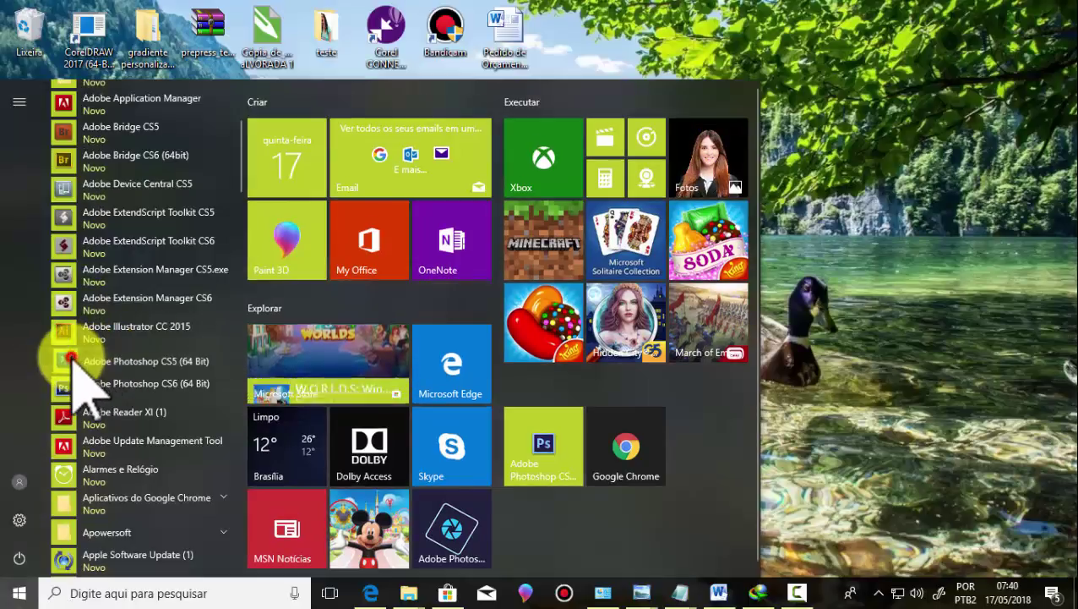
click(75, 364)
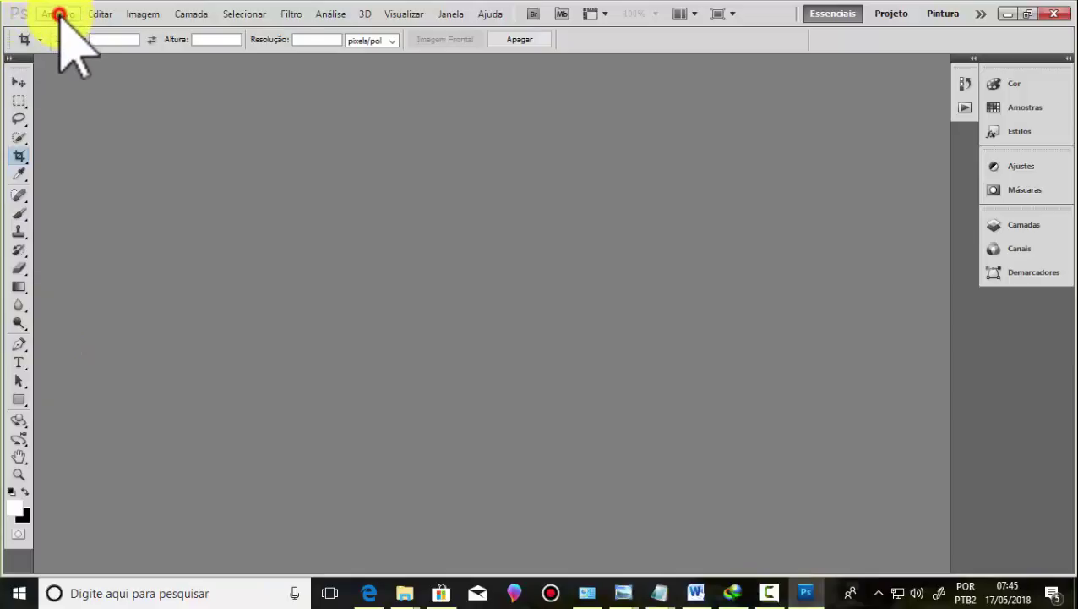
Step: Create Sem Título-1, a blank white 1279 × 720 pixel document at 96 pixels/pol
click(59, 14)
key(ctrl+n)
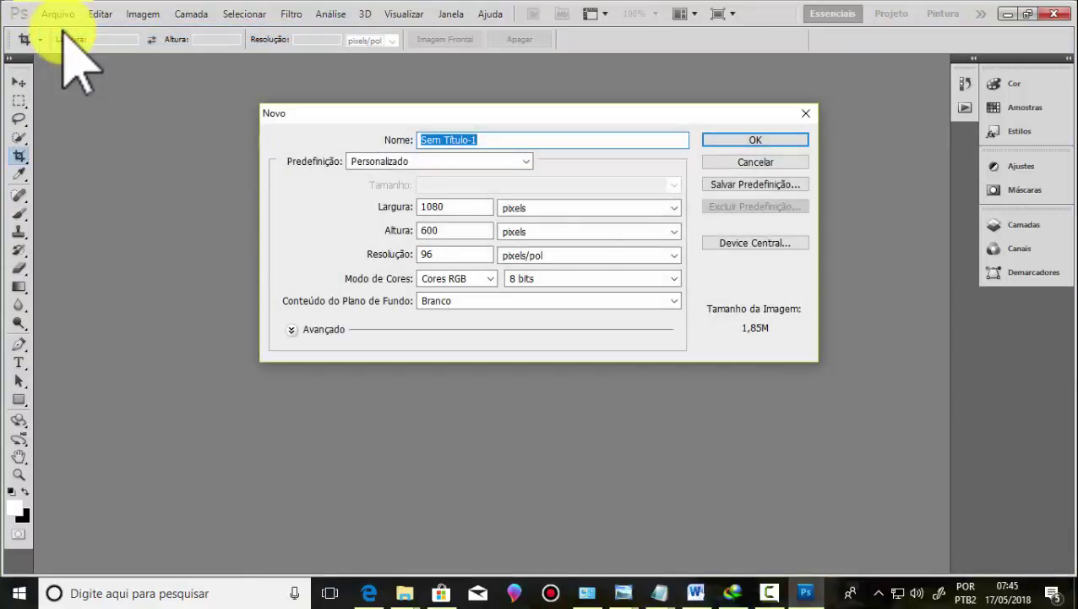
drag(455, 207, 412, 209)
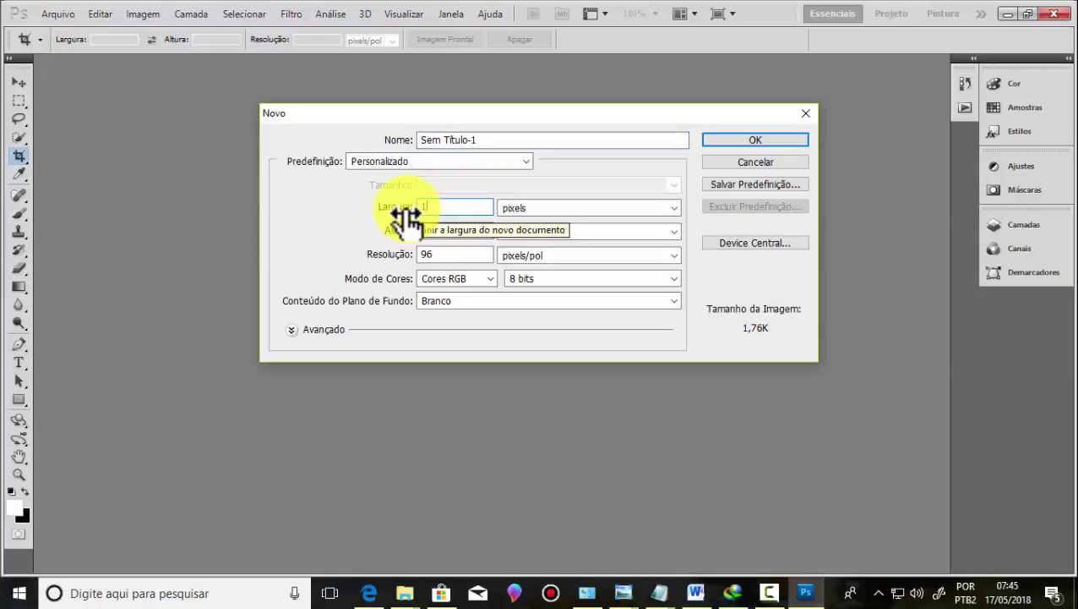
text(280)
key(Down)
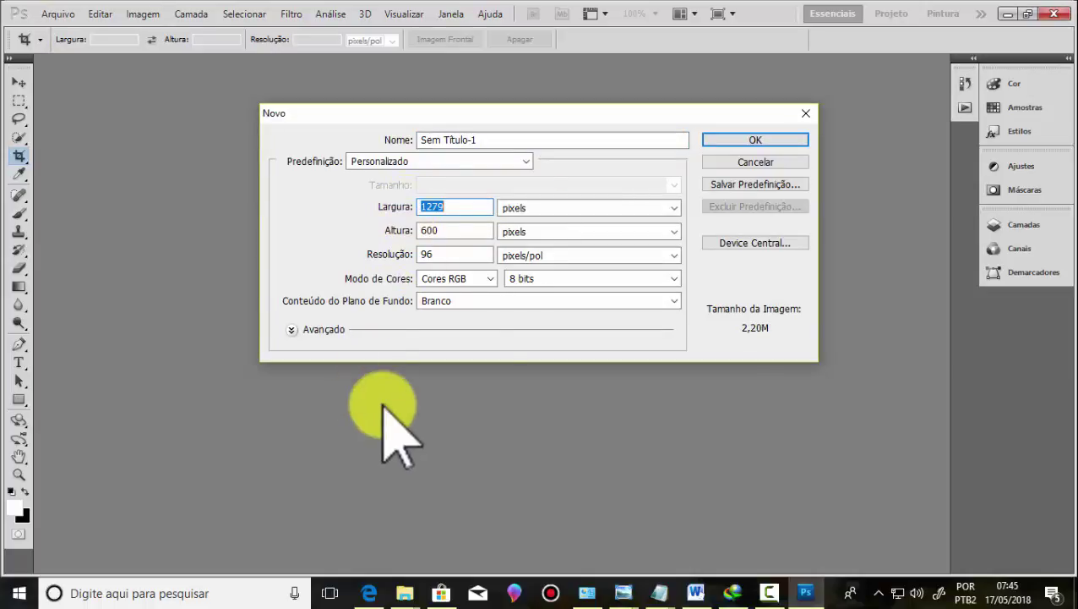
drag(459, 232, 415, 237)
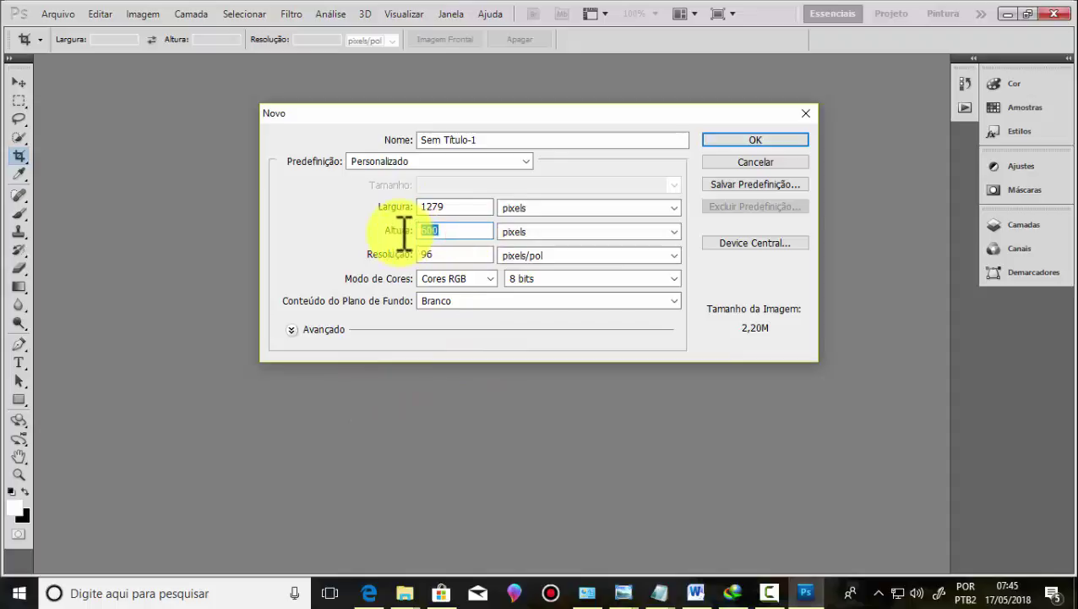
text(720)
click(761, 140)
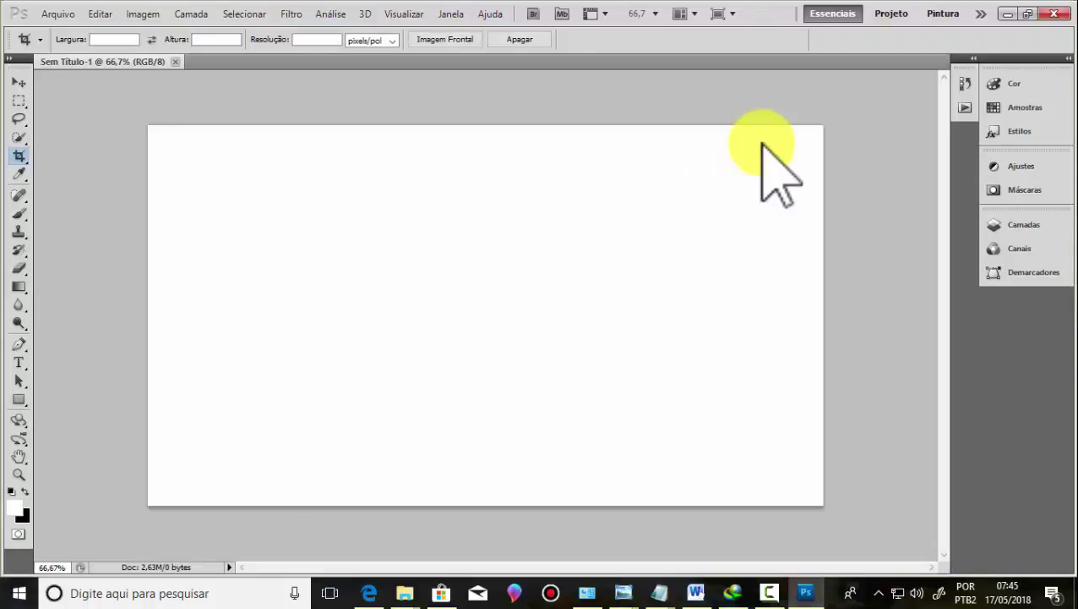
Step: Add empty layer Camada 1 above Plano de Fundo, then bring up the Filtro menu
click(1018, 224)
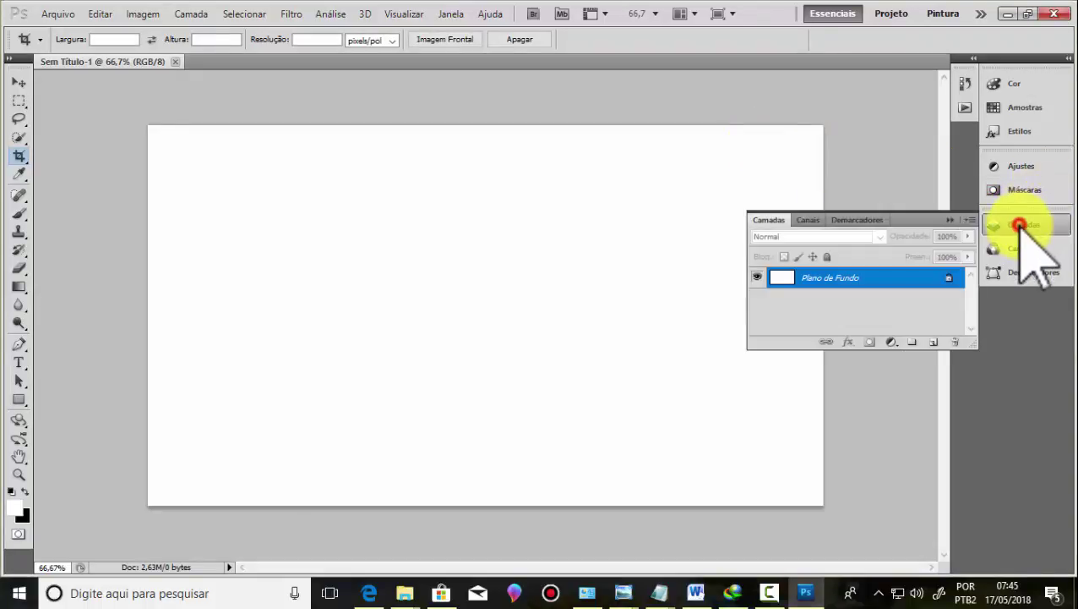
click(933, 341)
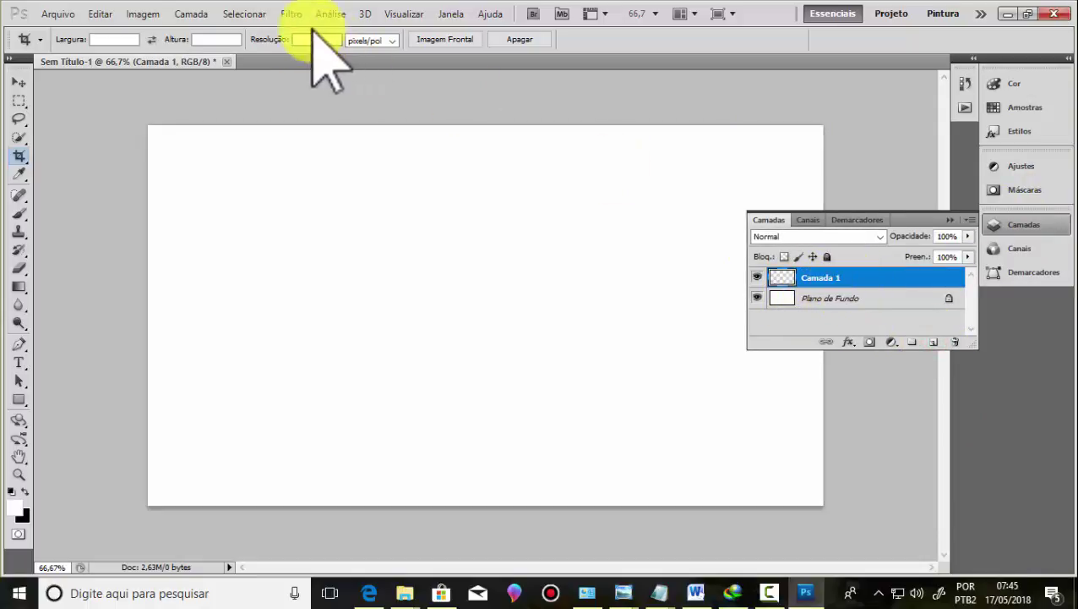
click(290, 13)
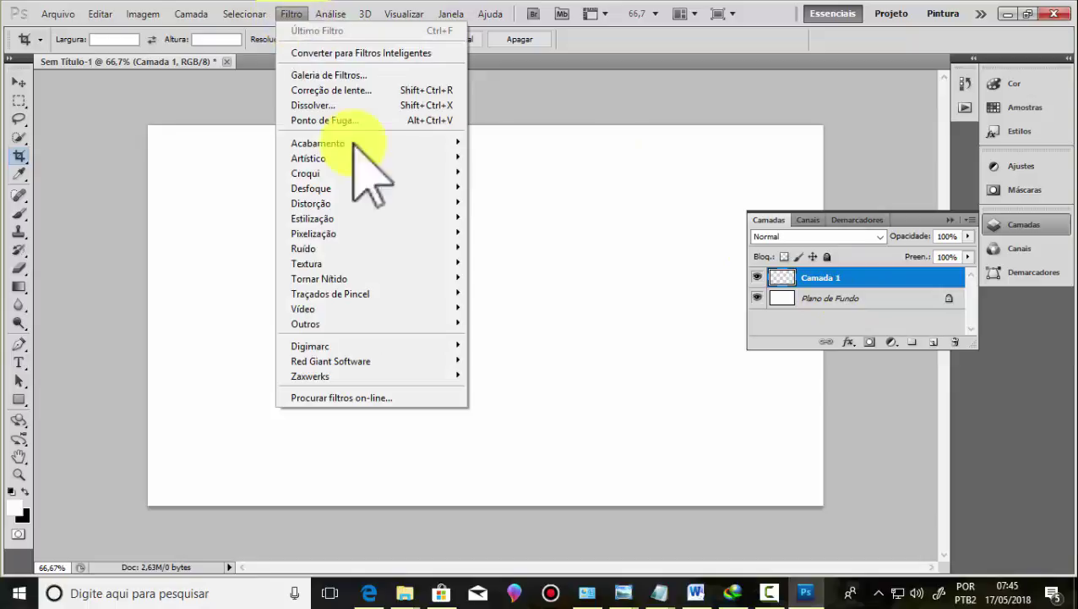
mouse_move(310, 376)
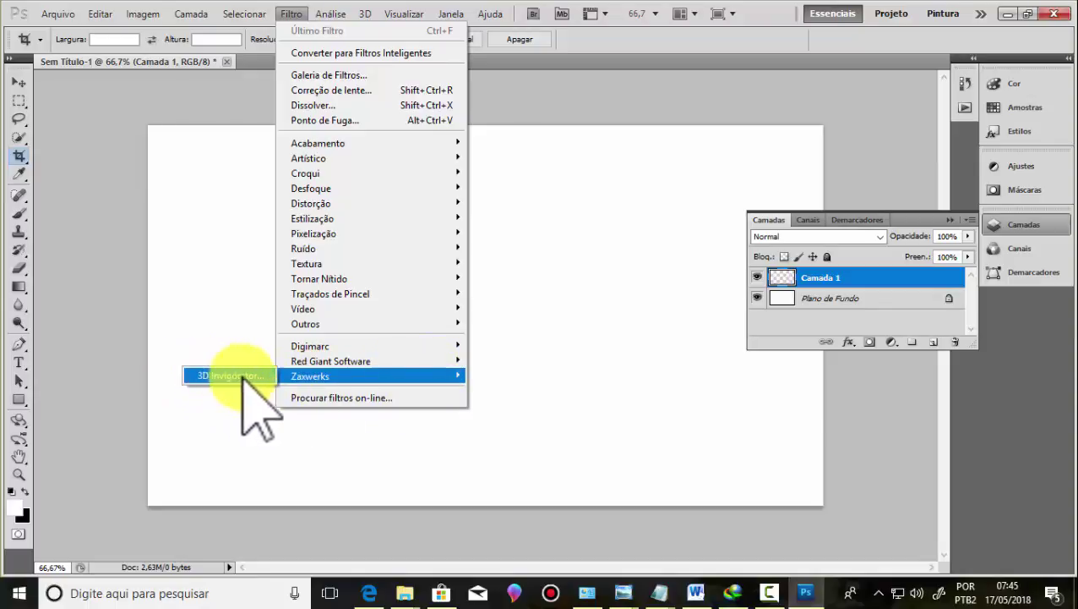
Step: In 3D Invigorator's Create 3D Text, enter AGENDA and ABERTA on two lines
click(211, 373)
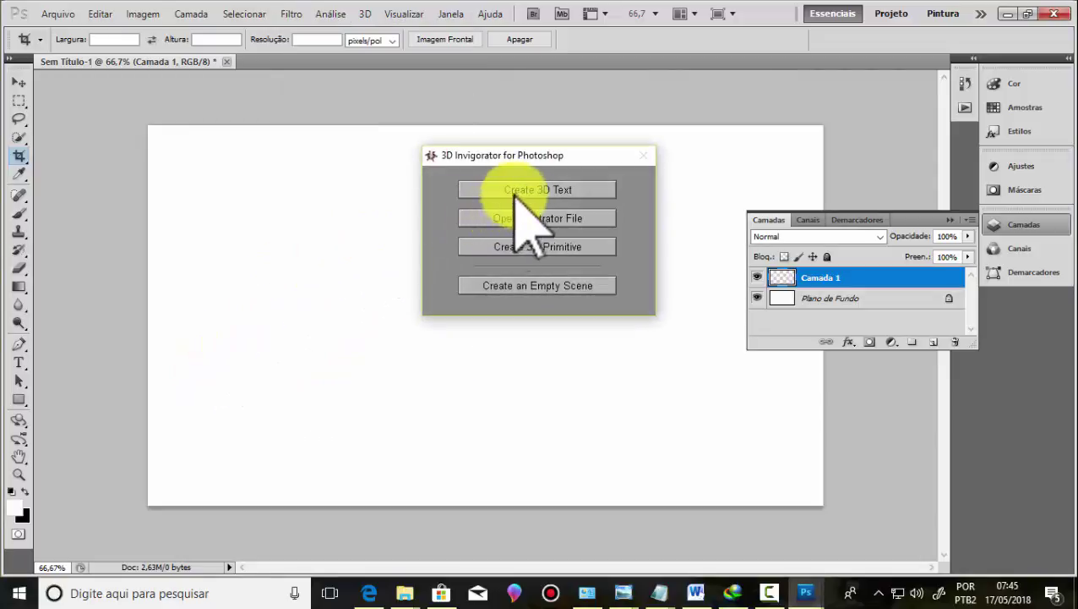
click(527, 188)
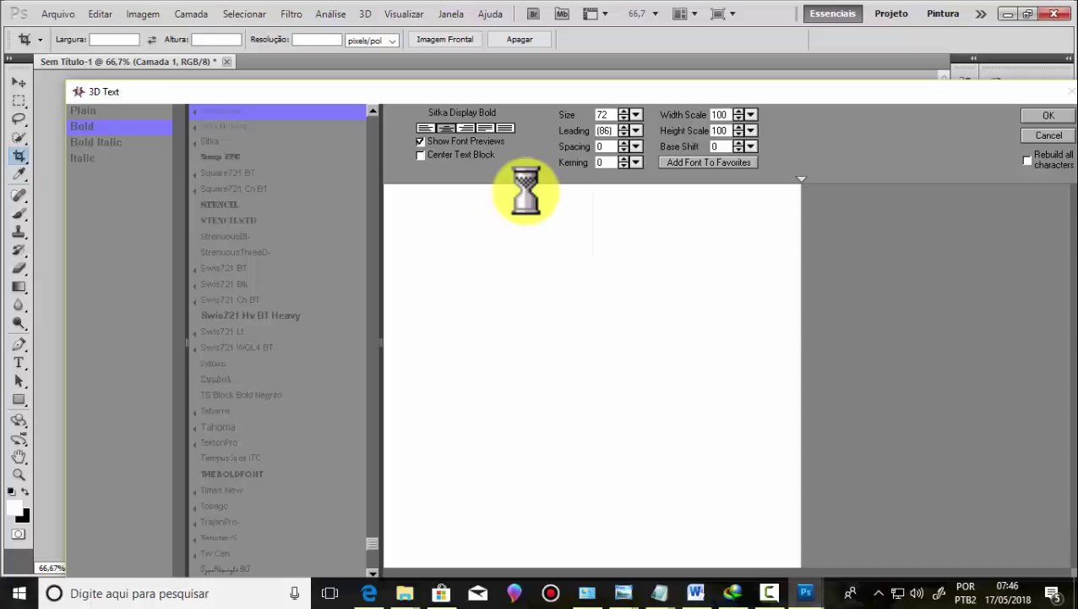
text(AGE)
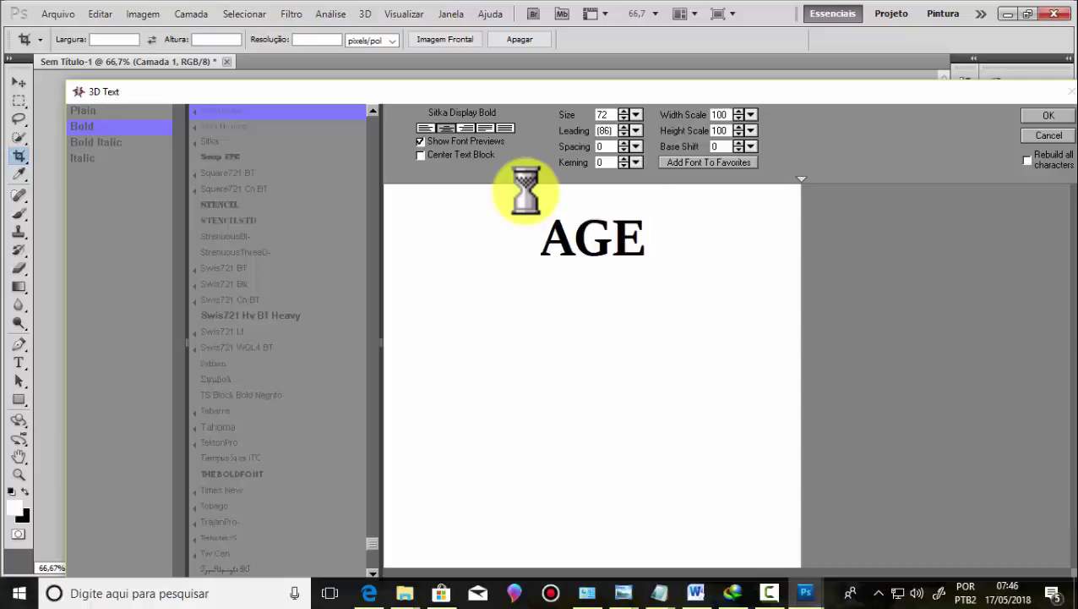
text(NDA)
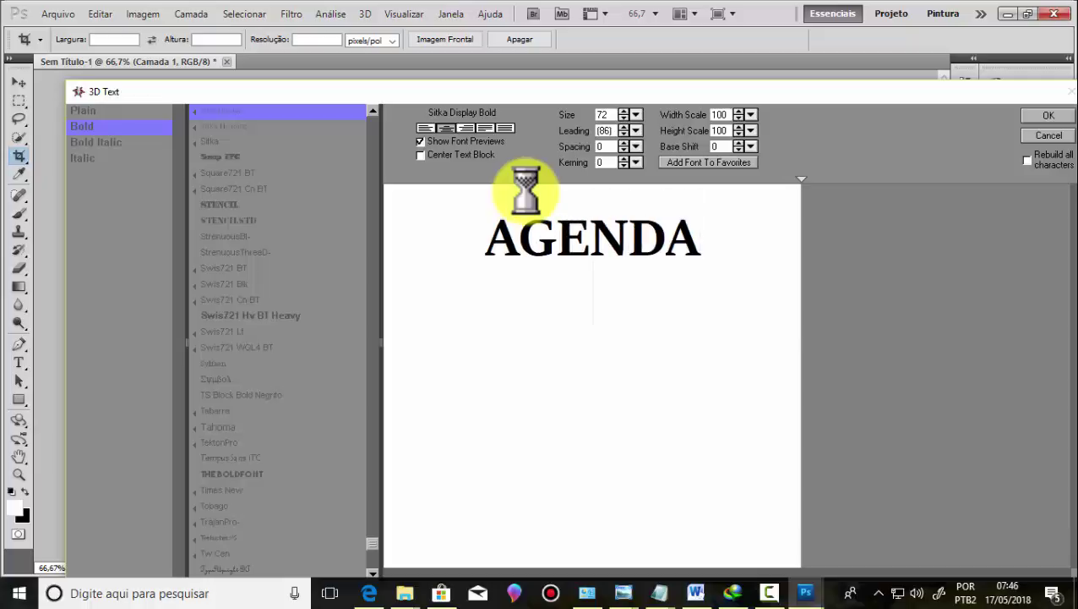
text( ABERTA)
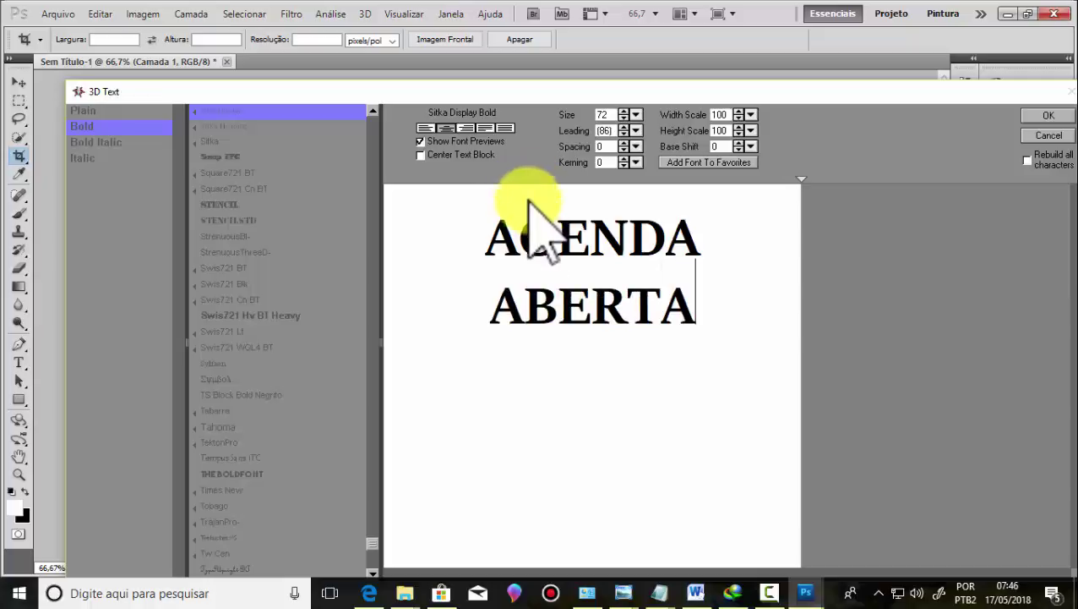
drag(483, 228, 757, 342)
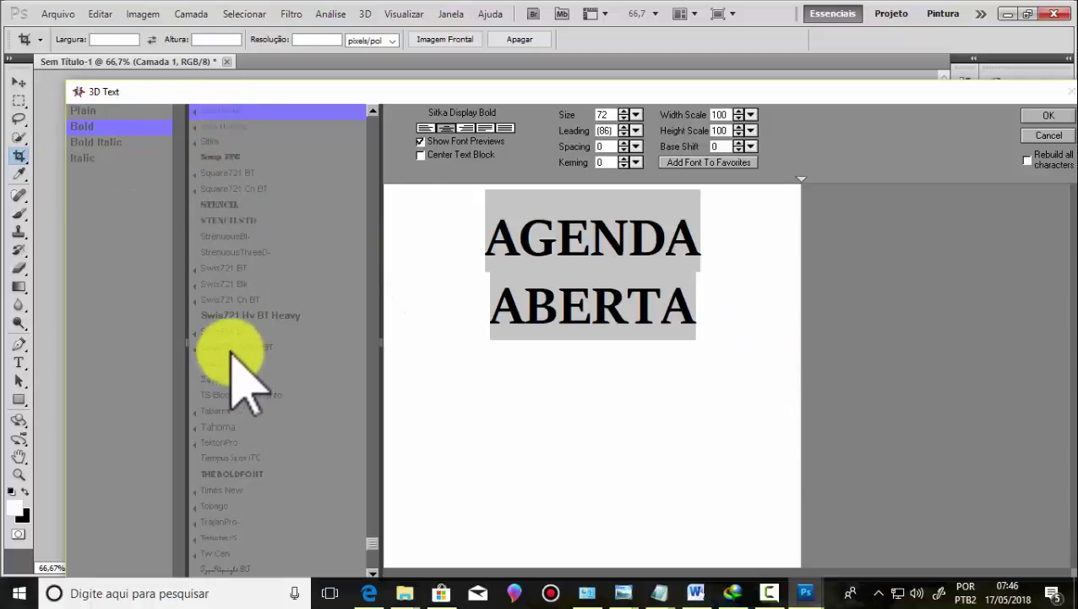
Step: After trying Swis721 fonts, switch the AGENDA ABERTA text to ACaslonPro Bold
click(238, 314)
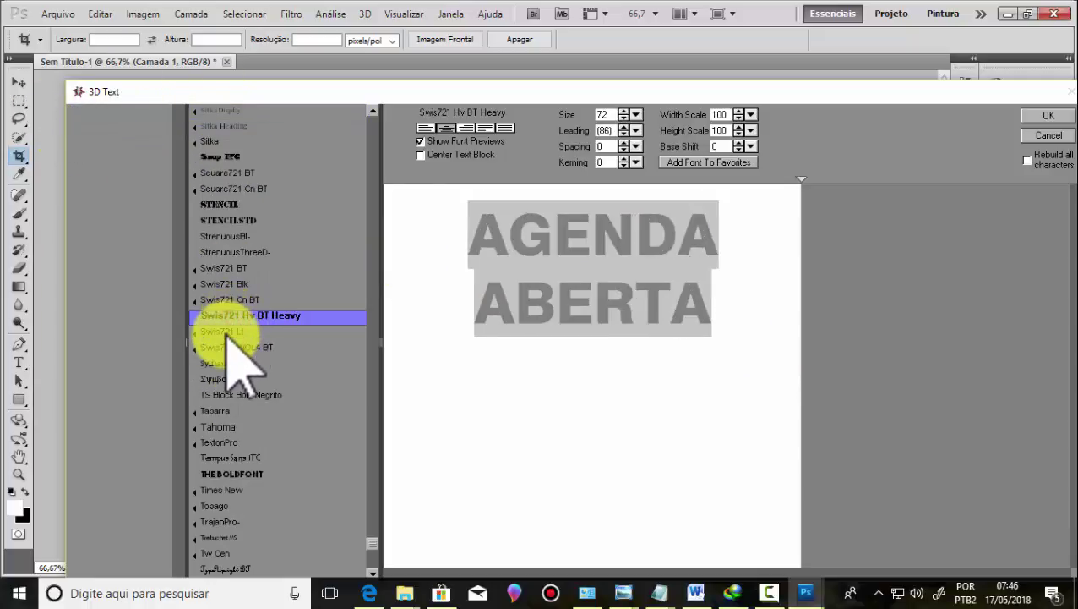
click(225, 332)
click(227, 346)
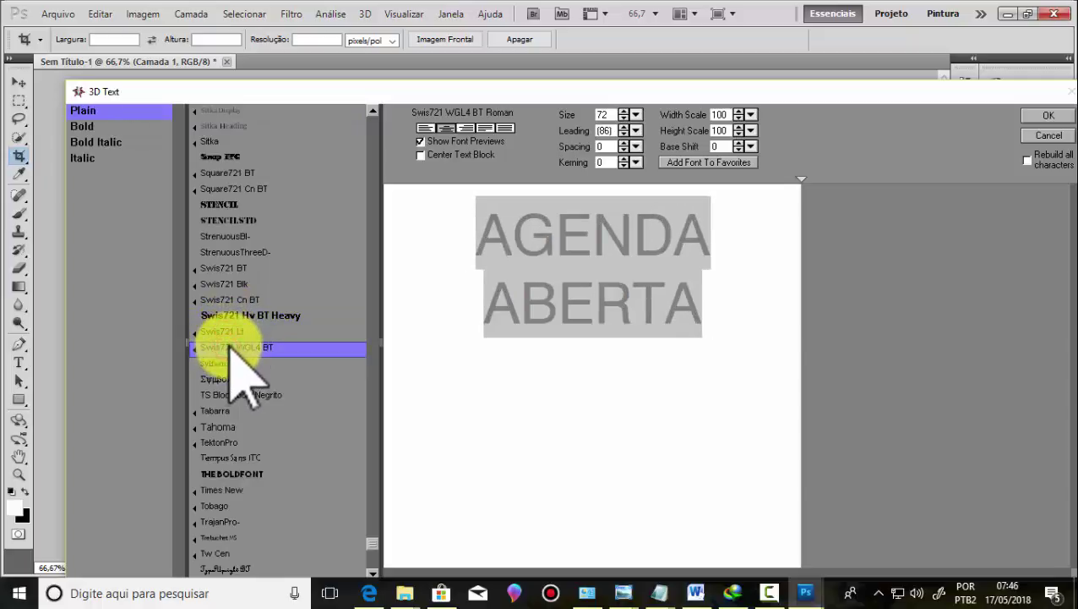
key(a)
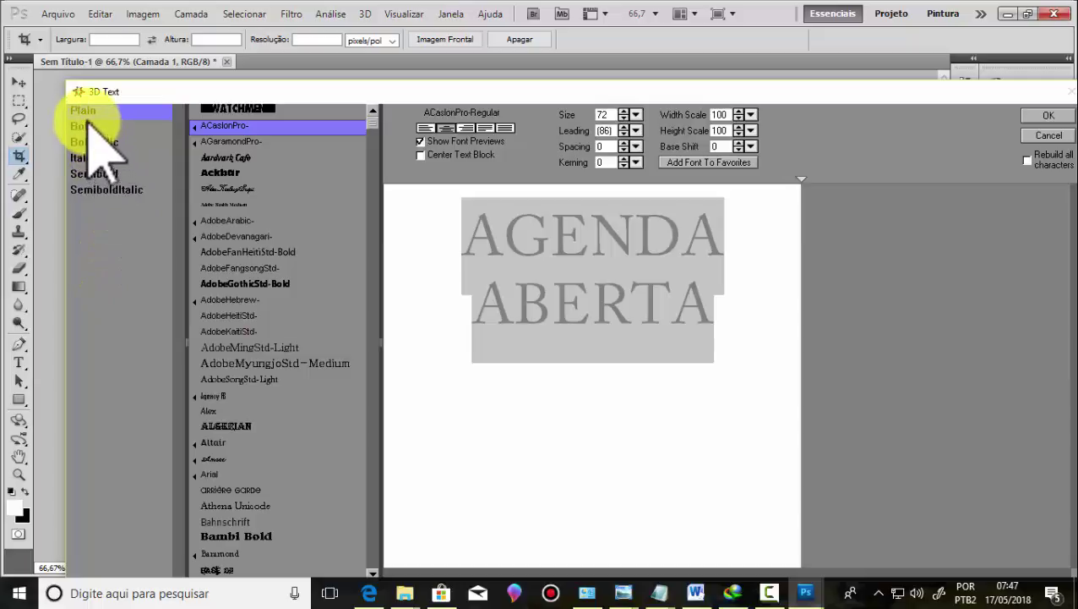
click(89, 125)
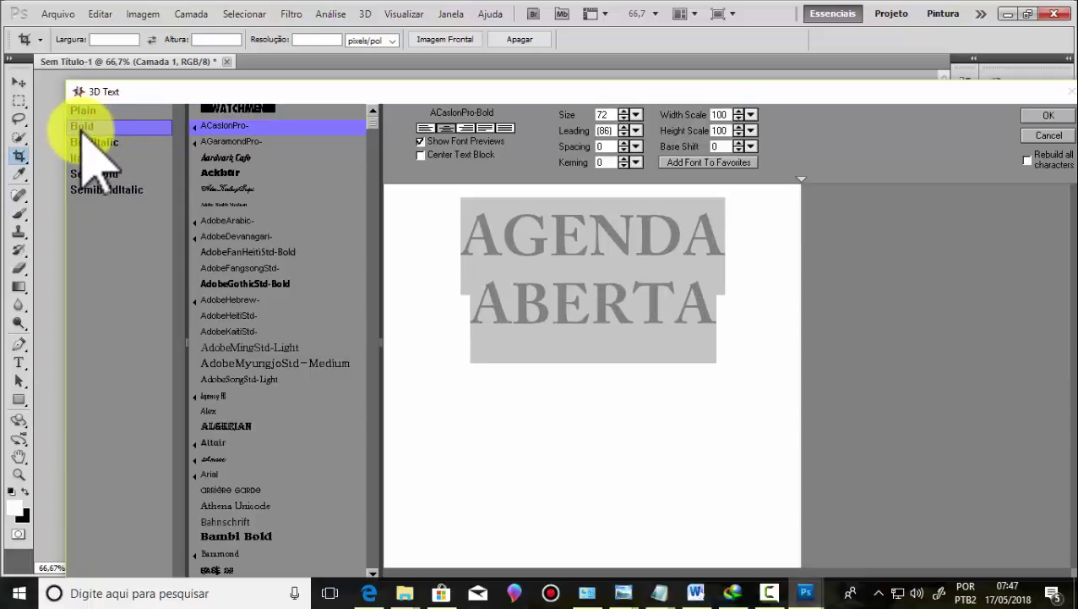
click(616, 356)
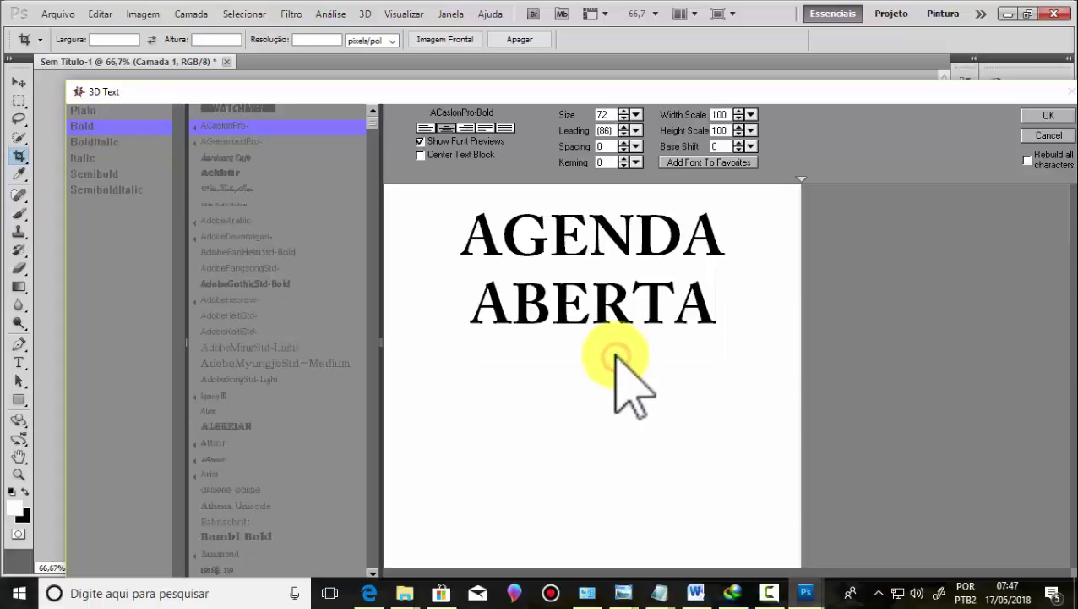
click(611, 286)
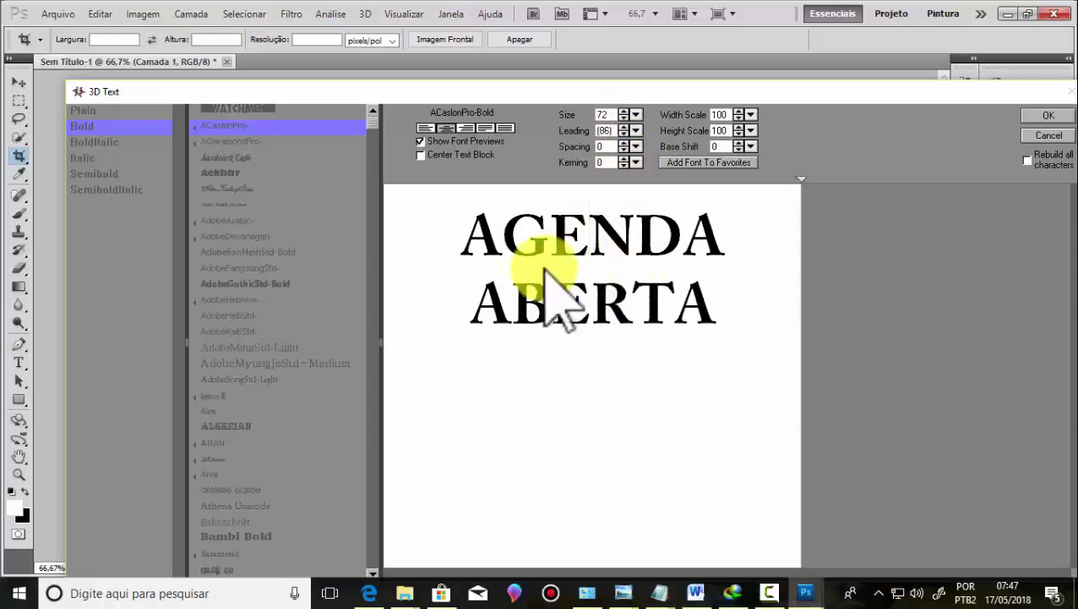
drag(446, 211, 720, 240)
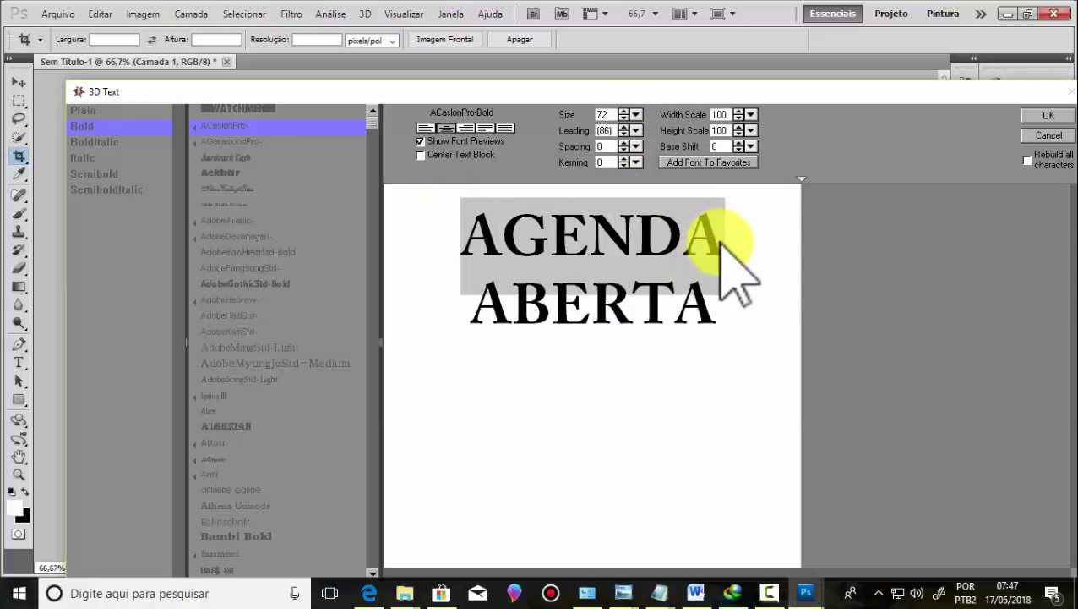
Step: Set the AGENDA line to size 120, then step it down to about 100
click(636, 114)
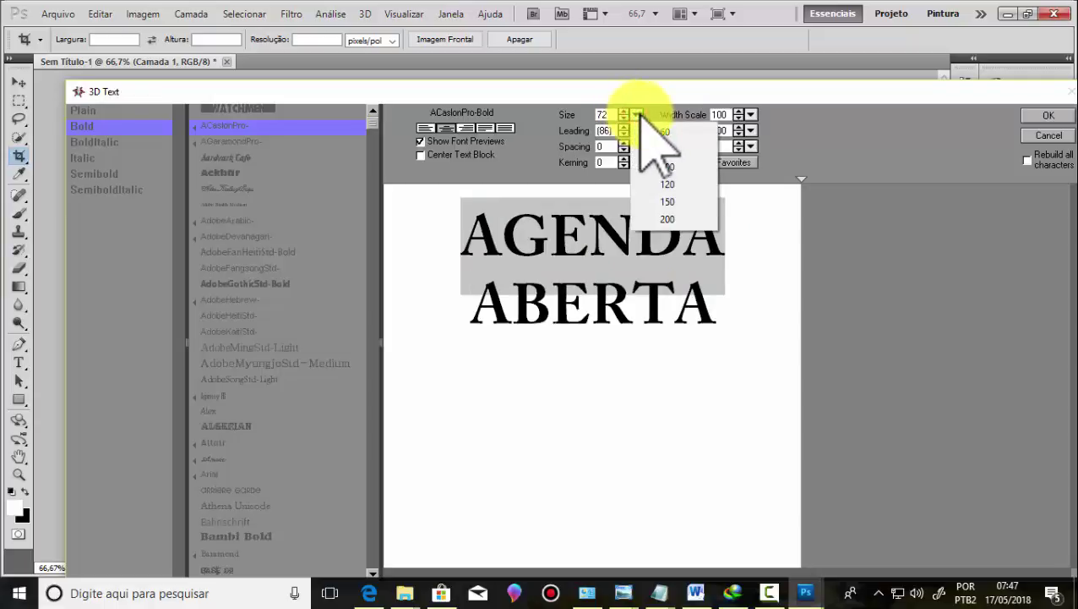
click(674, 184)
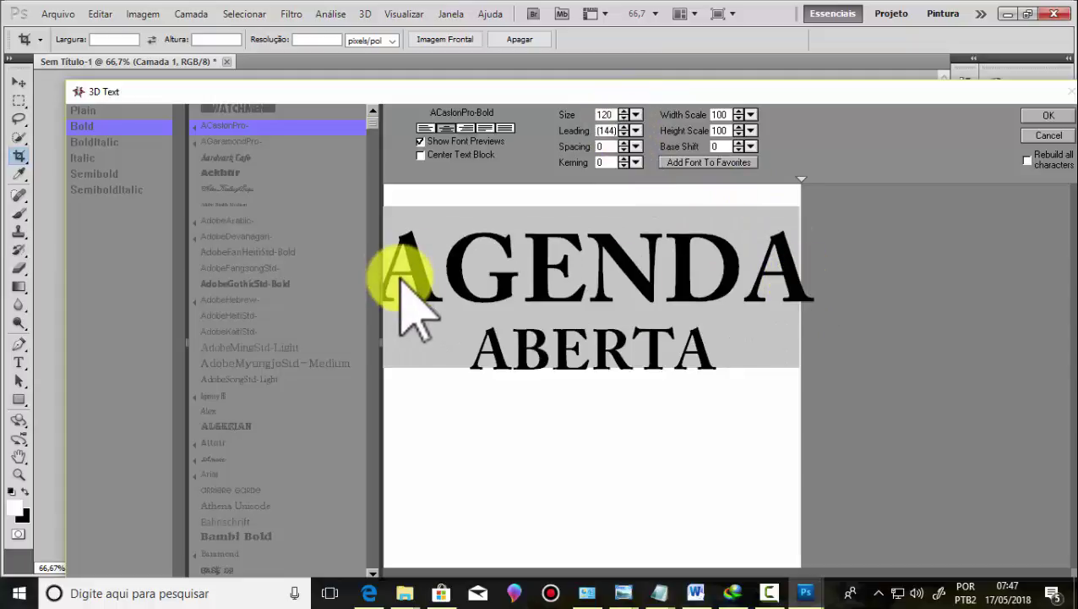
click(624, 118)
click(625, 119)
click(624, 118)
click(625, 118)
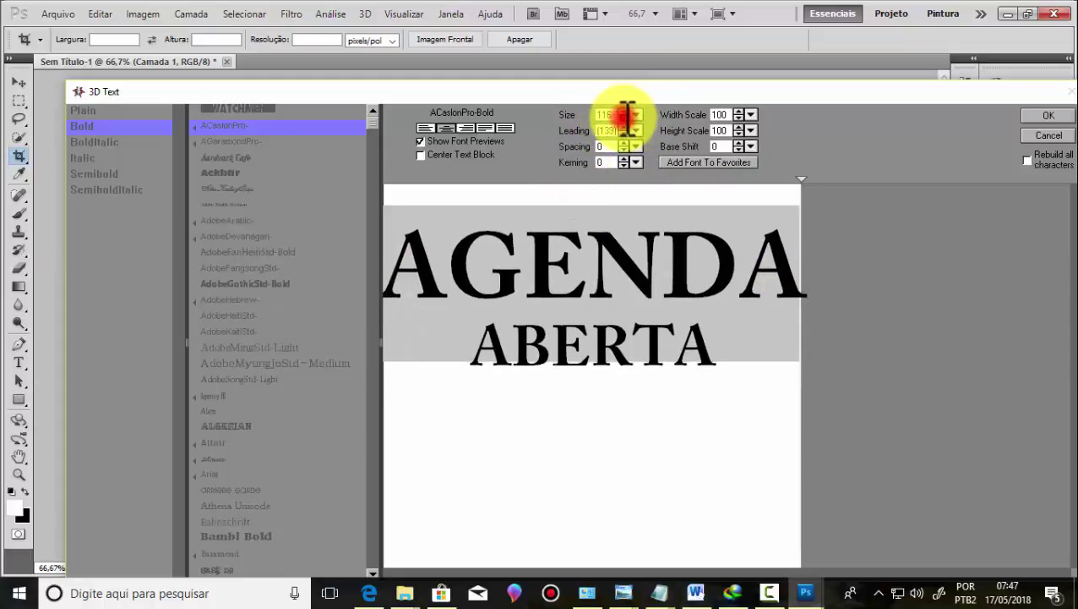
click(625, 118)
click(625, 118)
click(625, 119)
click(624, 118)
click(625, 118)
click(624, 119)
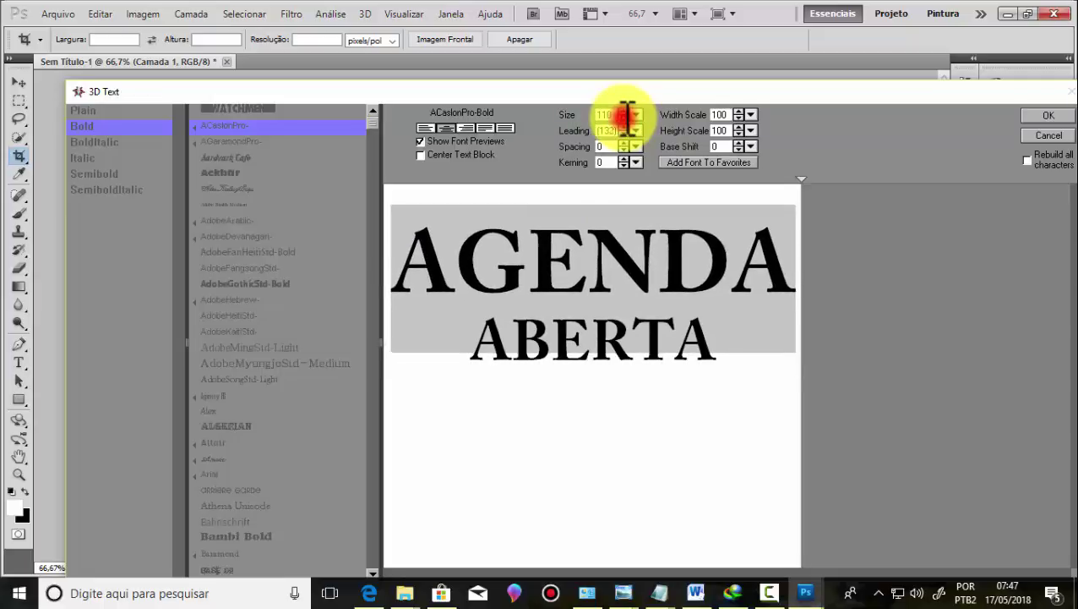
click(624, 118)
click(625, 118)
click(625, 118)
click(624, 118)
click(624, 119)
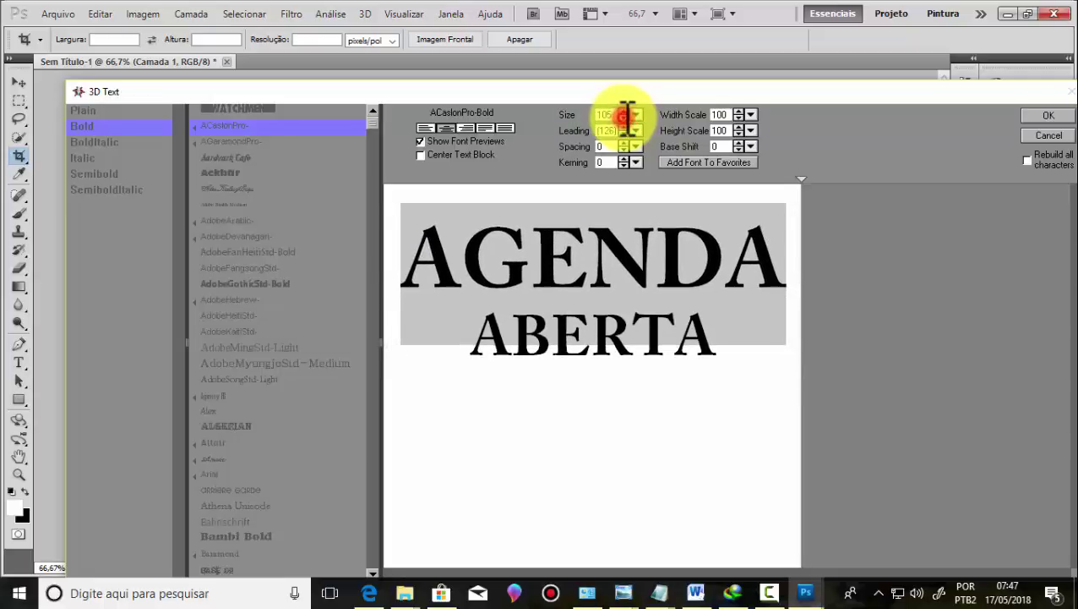
click(624, 119)
click(625, 119)
click(625, 118)
click(624, 118)
click(624, 118)
click(625, 118)
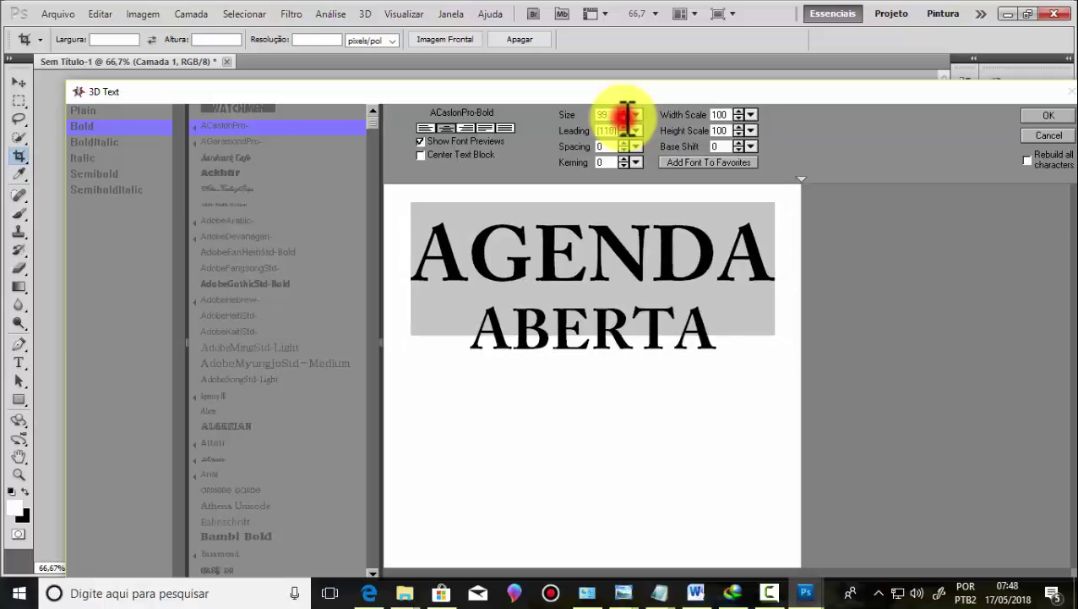
click(625, 118)
Step: Set the ABERTA line to size 100 and apply the 3D text
click(482, 330)
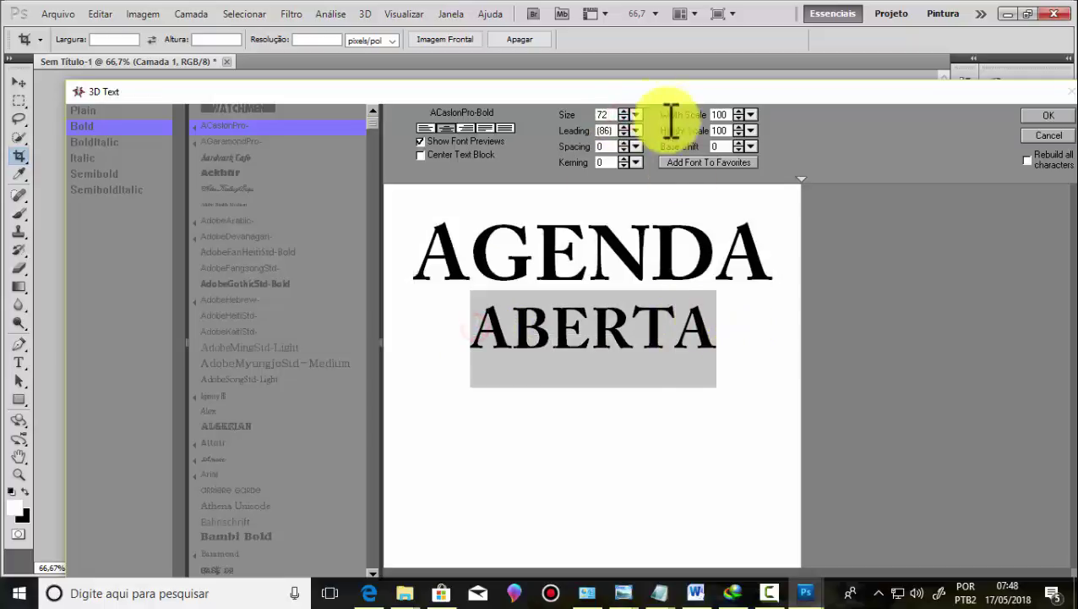
click(635, 115)
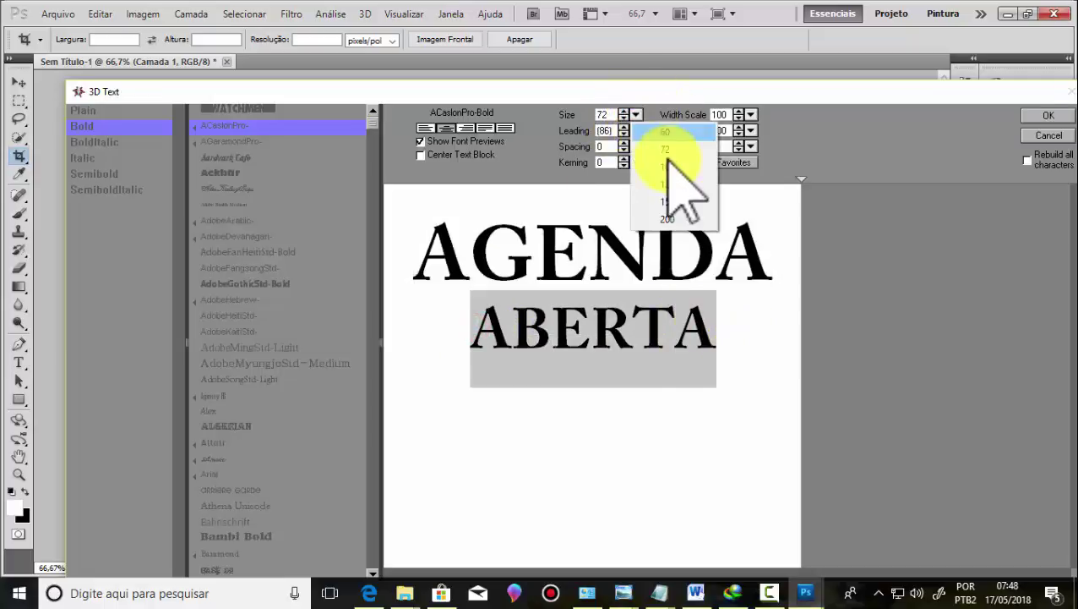
click(669, 165)
click(615, 439)
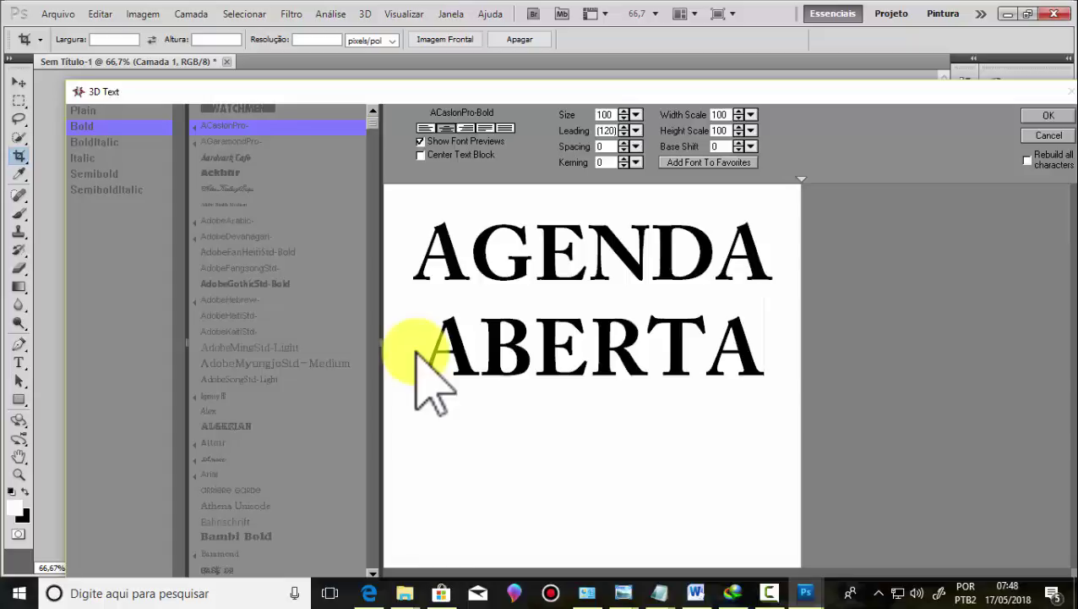
click(1048, 116)
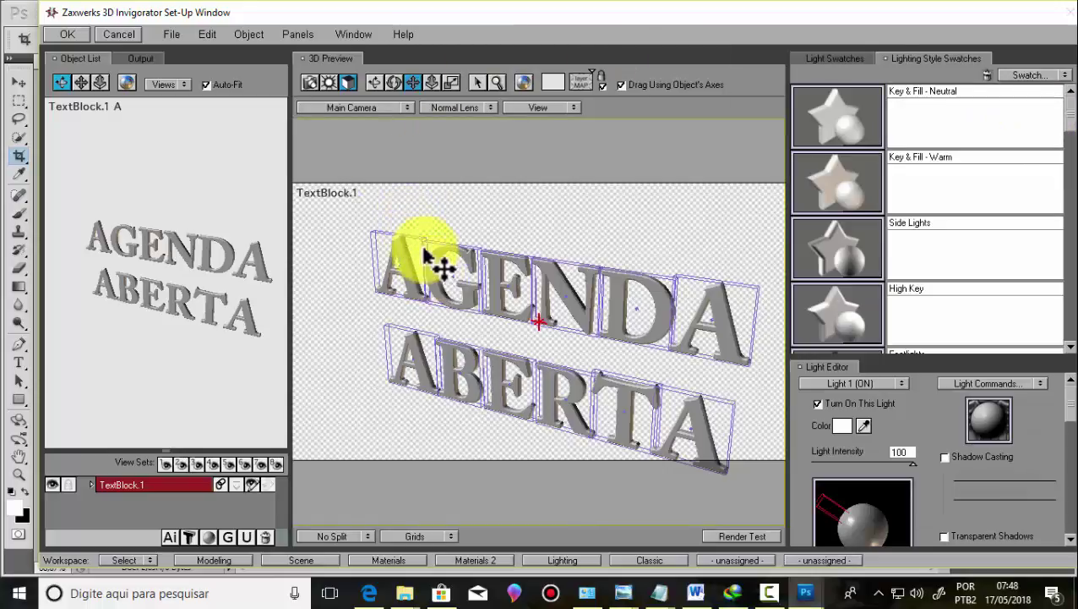
Step: Rotate the 3D AGENDA ABERTA text in the preview until it sits level
click(349, 83)
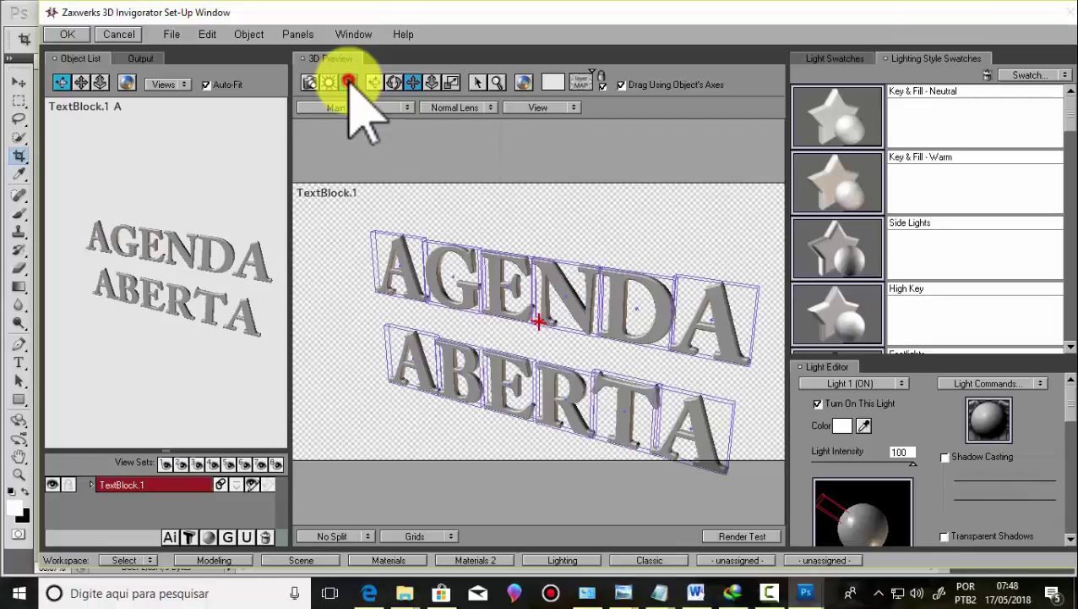
click(614, 290)
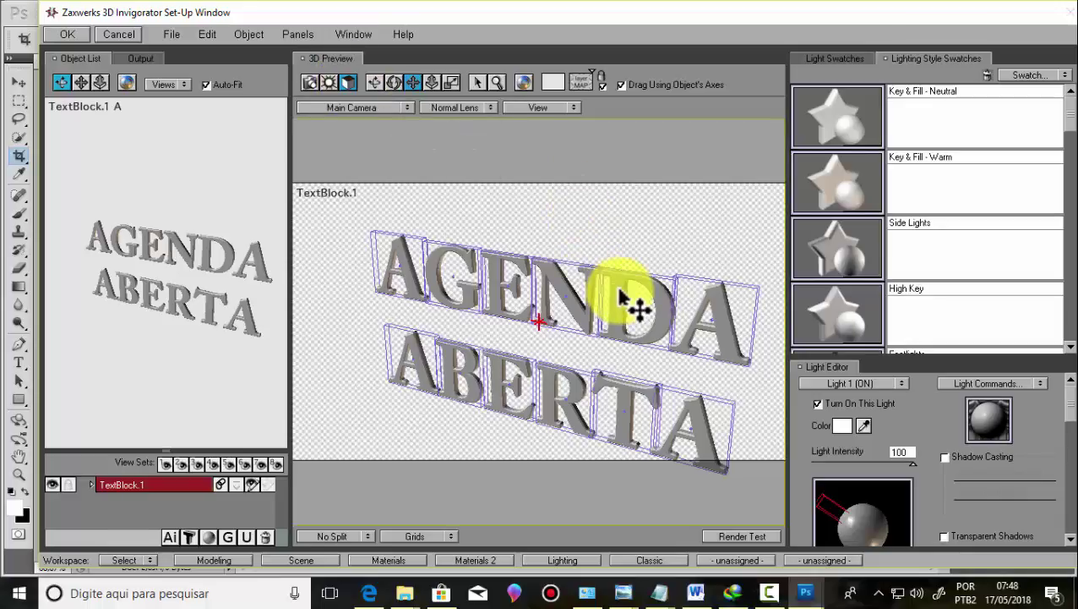
click(373, 84)
mouse_move(614, 307)
mouse_down()
mouse_move(633, 221)
mouse_move(667, 218)
mouse_up()
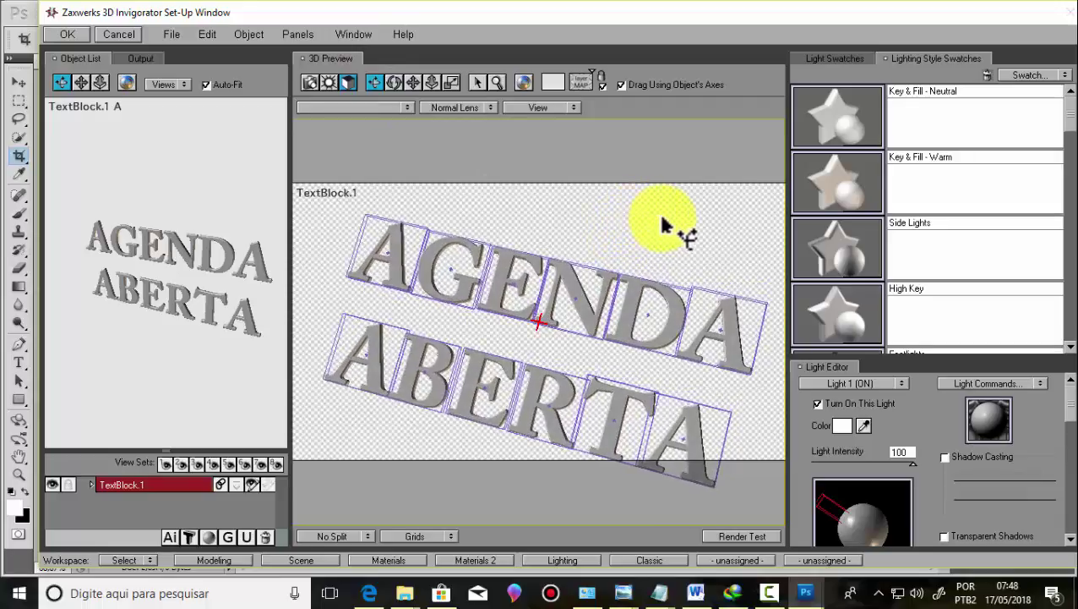
click(394, 84)
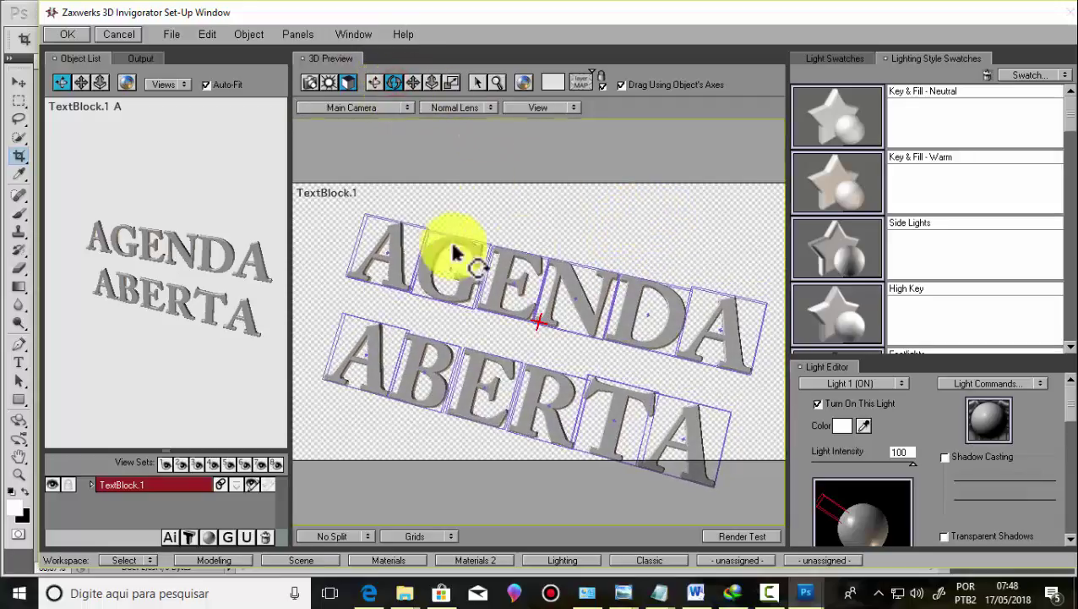
mouse_move(385, 241)
mouse_down()
mouse_move(361, 284)
mouse_move(349, 344)
mouse_move(708, 362)
mouse_up()
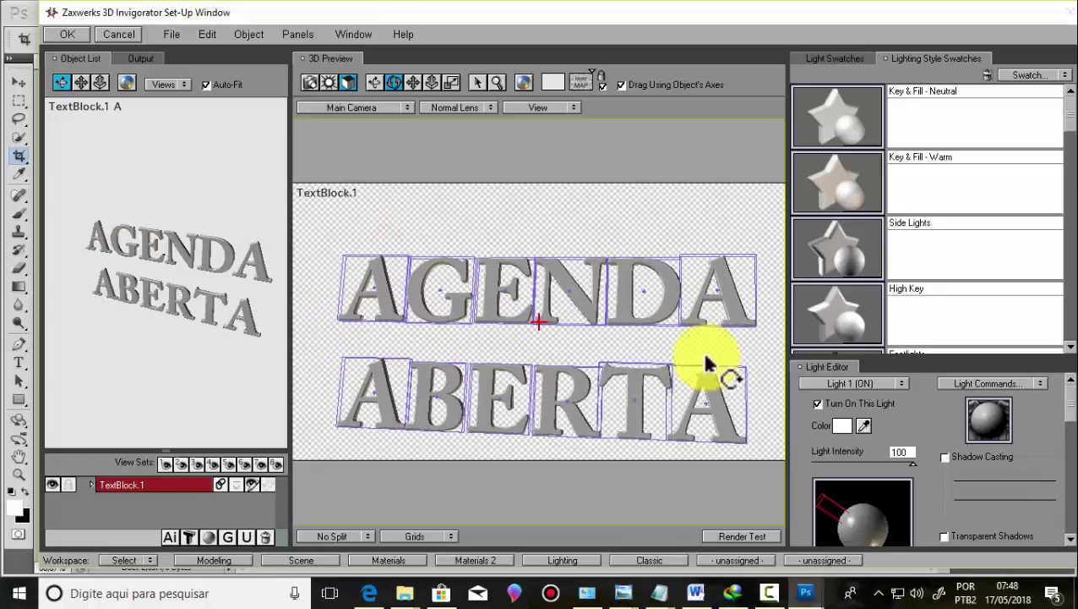
mouse_move(737, 328)
mouse_down()
mouse_move(699, 301)
mouse_move(731, 317)
mouse_up()
Step: Nudge the text block into position and browse the lighting presets
click(373, 87)
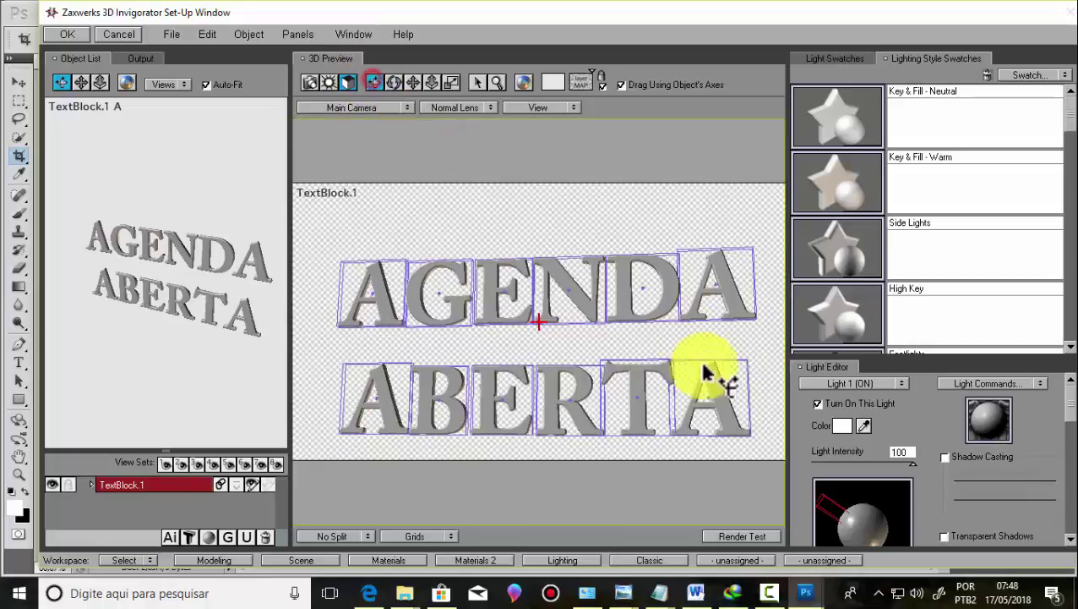
mouse_move(723, 399)
mouse_down()
mouse_move(735, 385)
mouse_move(746, 397)
mouse_move(735, 361)
mouse_move(746, 368)
mouse_move(731, 352)
mouse_up()
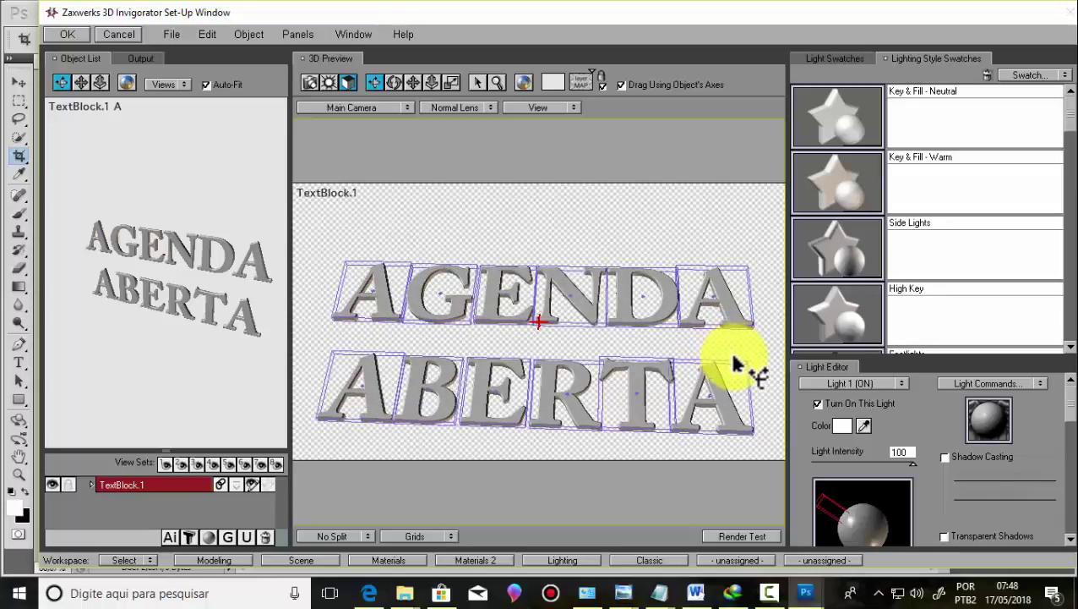
click(820, 60)
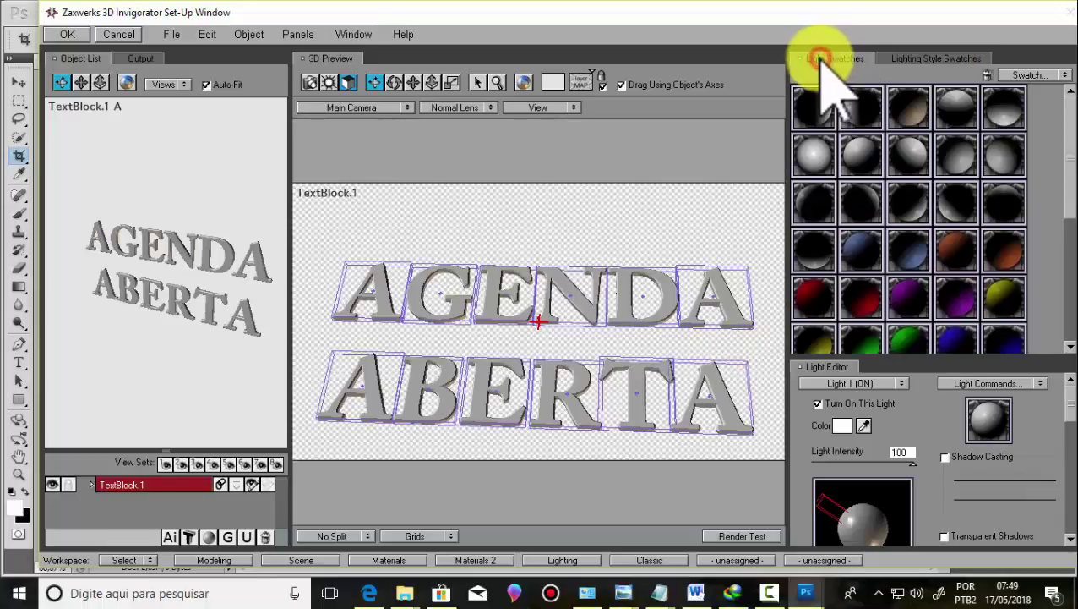
click(898, 58)
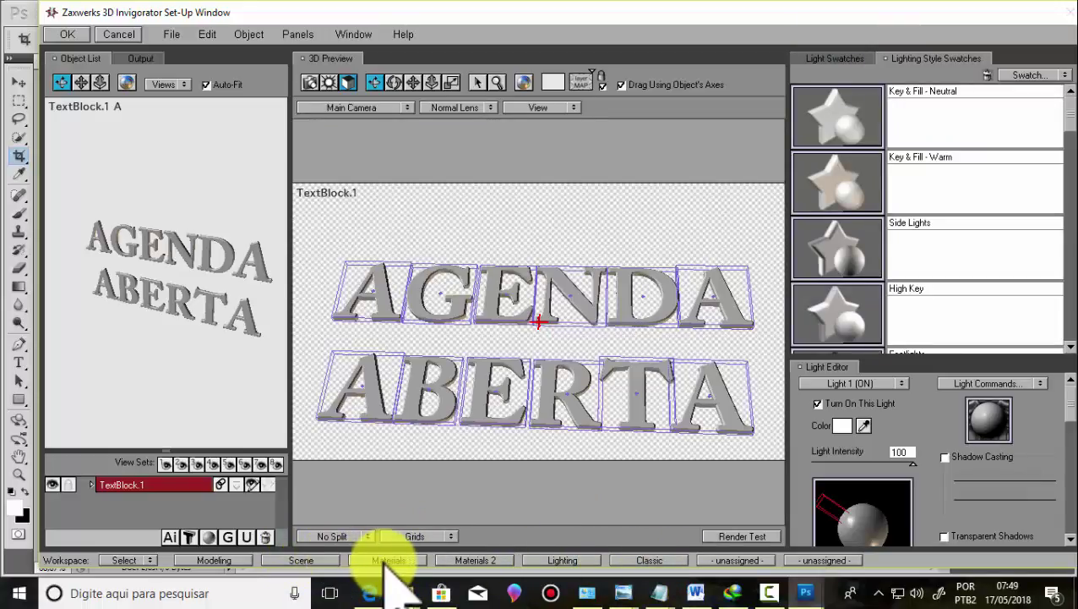
Step: In Materials, enlarge the 3D Preview, apply the gold swatch, and run a test render
click(385, 560)
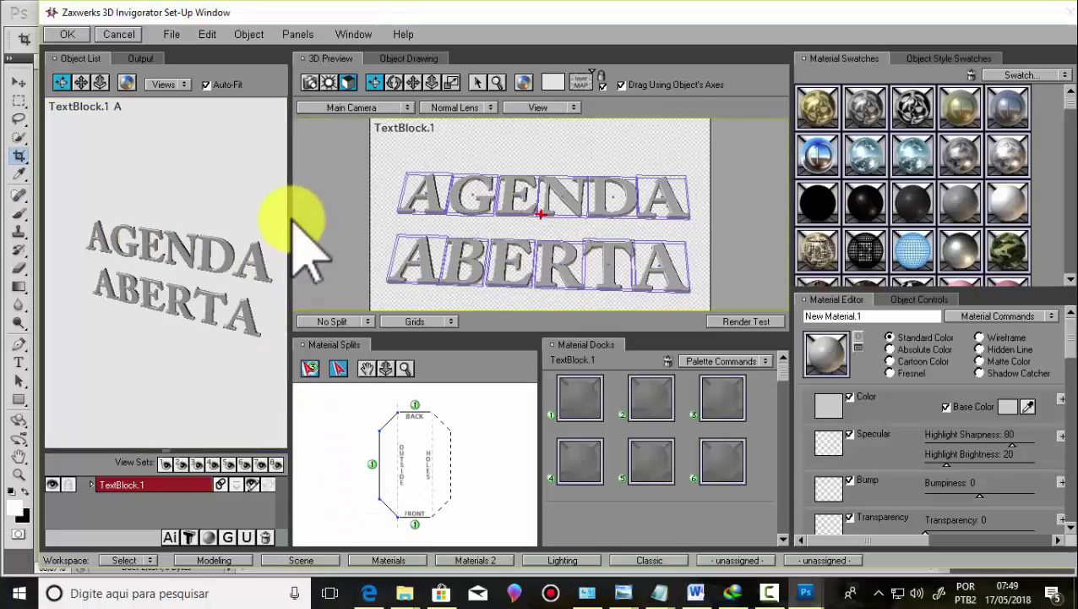
drag(287, 221, 38, 228)
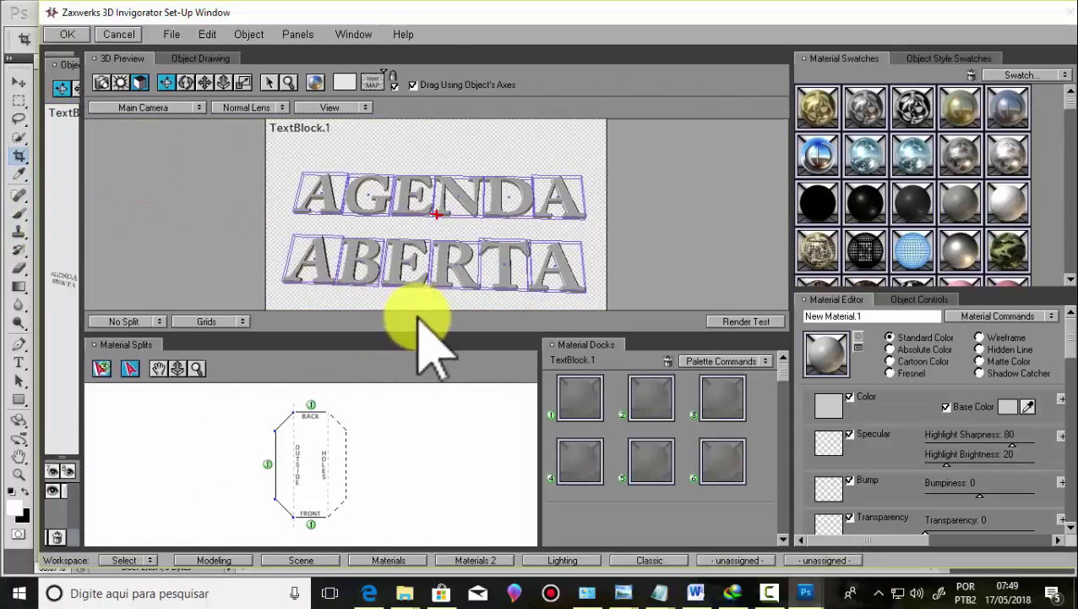
mouse_move(431, 333)
mouse_down()
mouse_move(418, 490)
mouse_move(420, 408)
mouse_up()
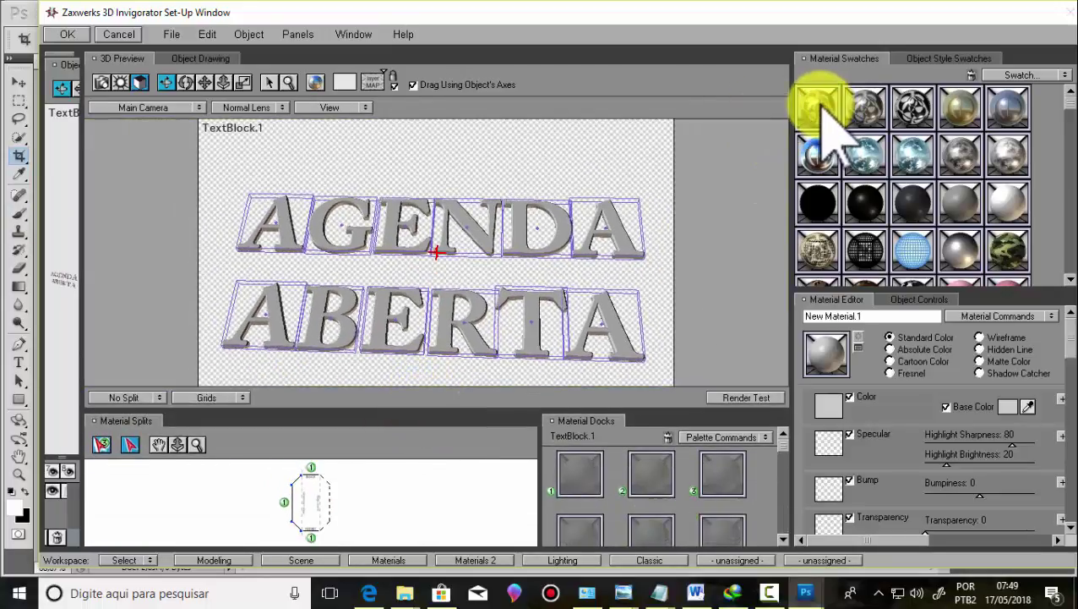
drag(820, 108, 579, 477)
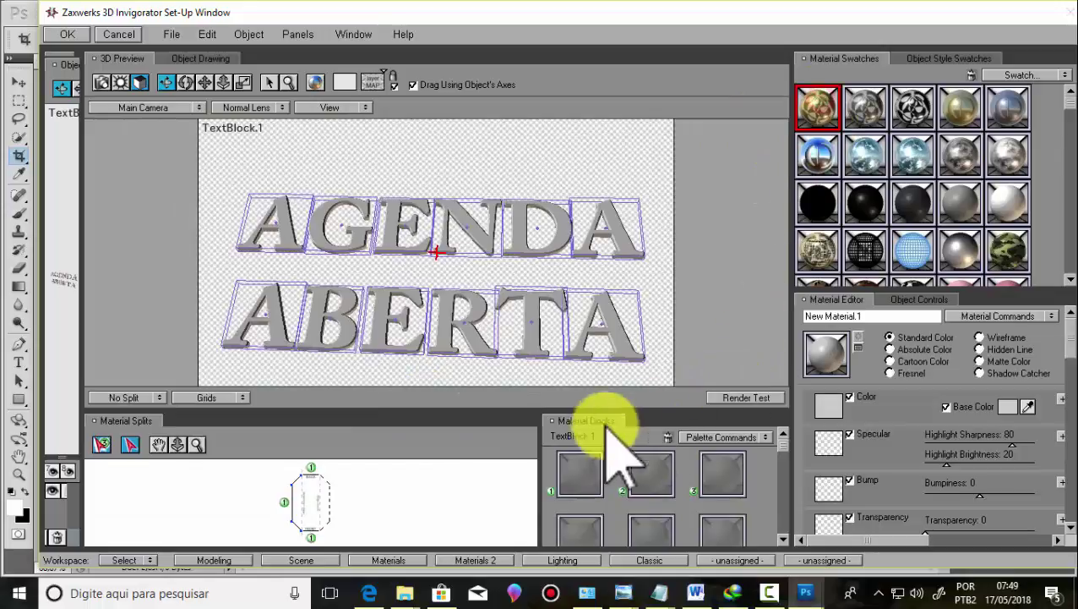
click(743, 399)
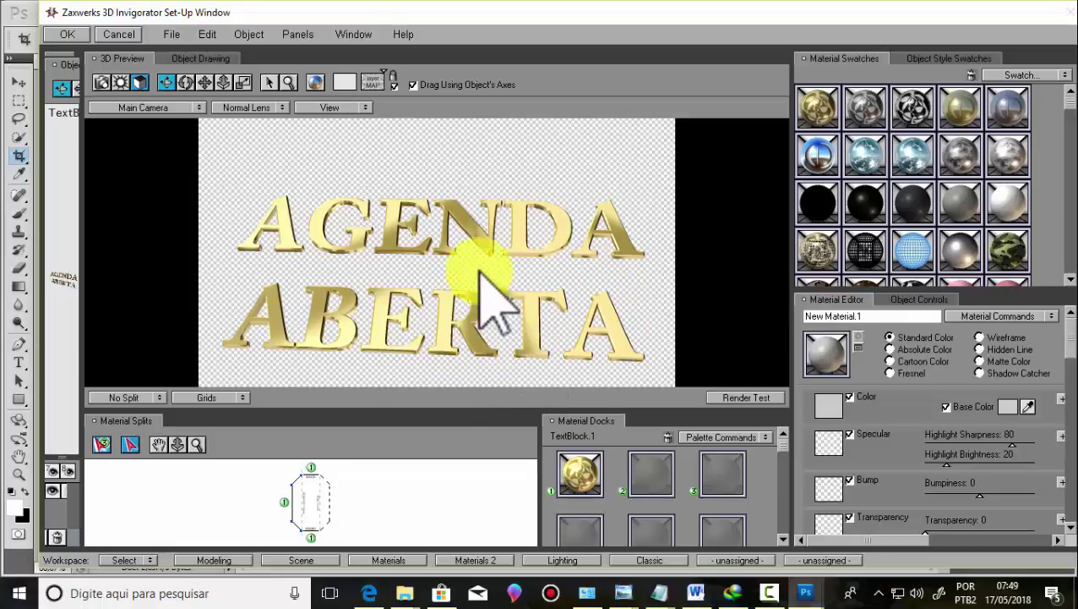
Step: Deepen the text's extrusion Depth to 33.7 and render a test
click(924, 299)
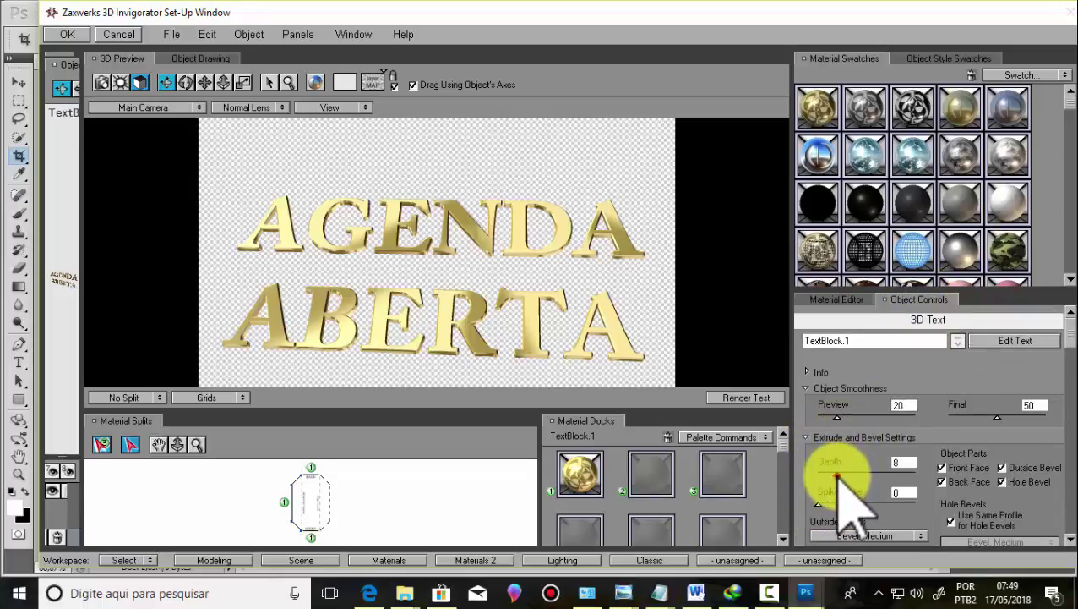
drag(843, 479, 884, 479)
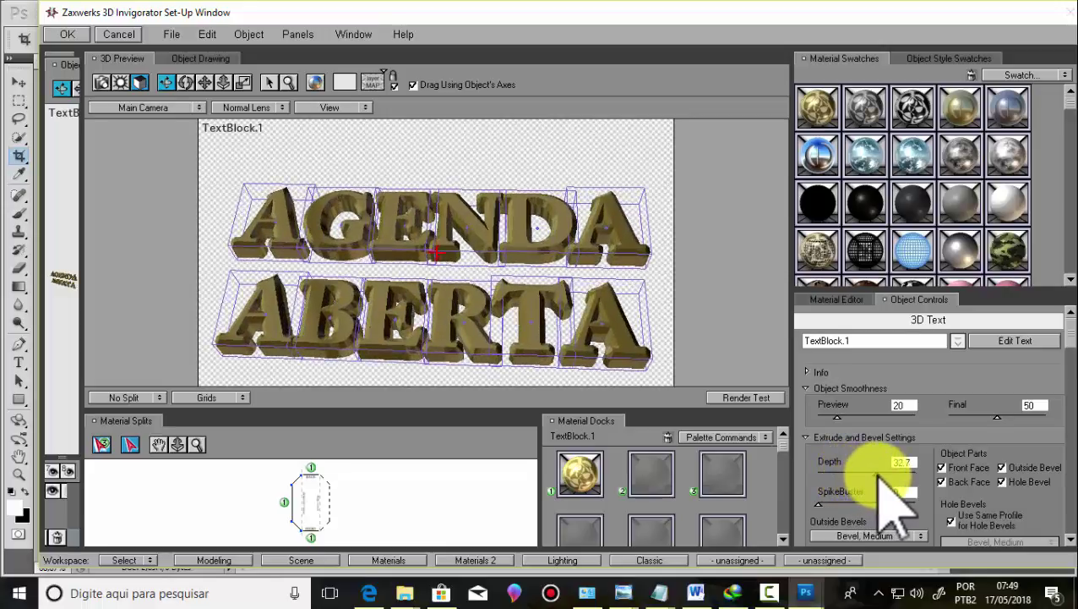
click(750, 398)
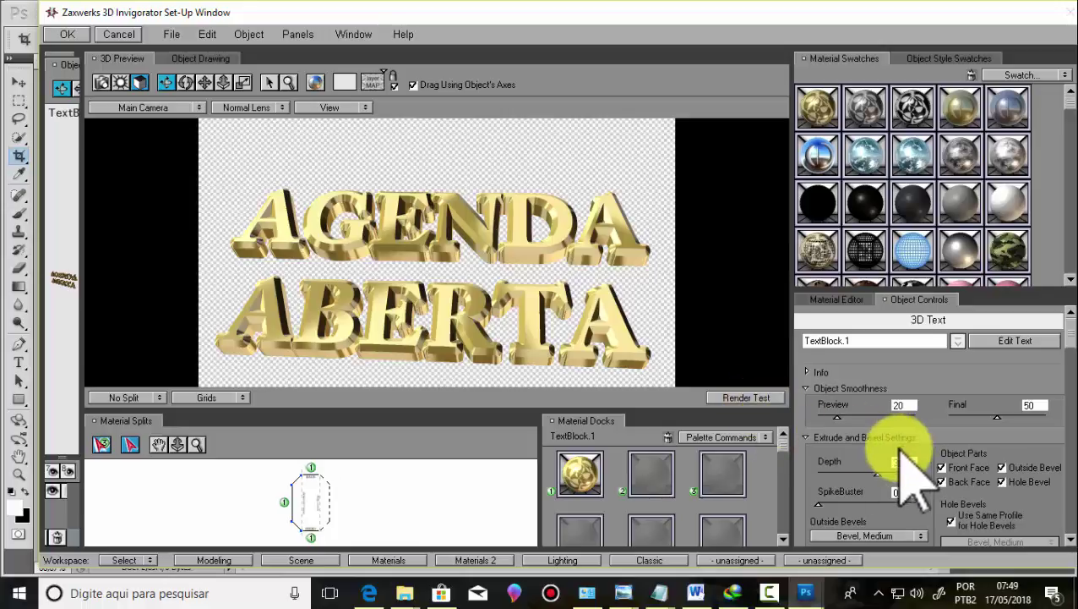
Step: Reduce Bevel Scale from 100 to 40 and render another test
scroll(888, 456, down, 1)
scroll(883, 456, down, 1)
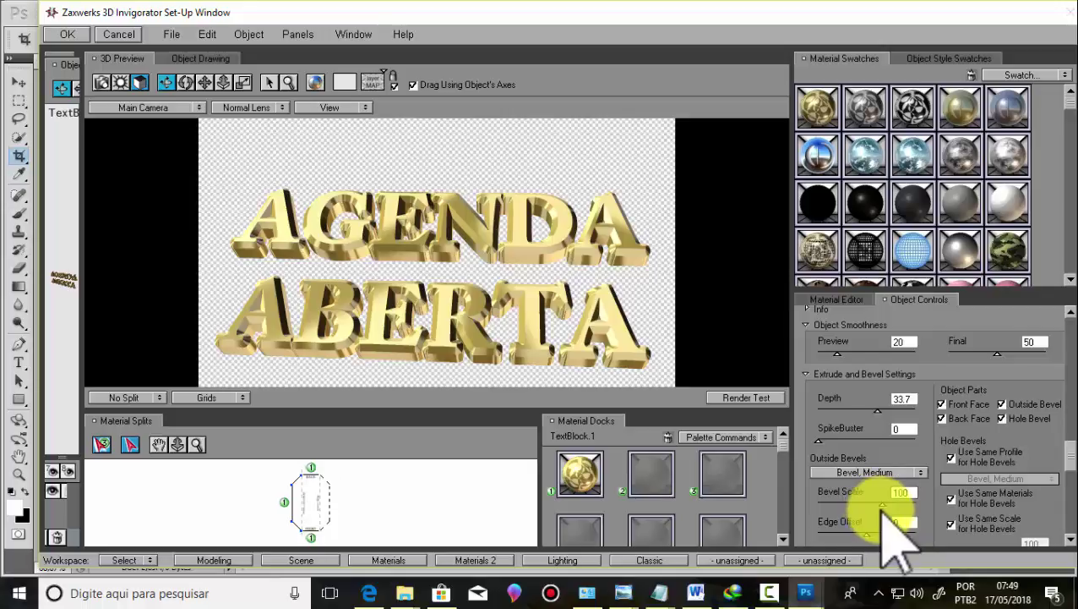
drag(886, 507, 871, 505)
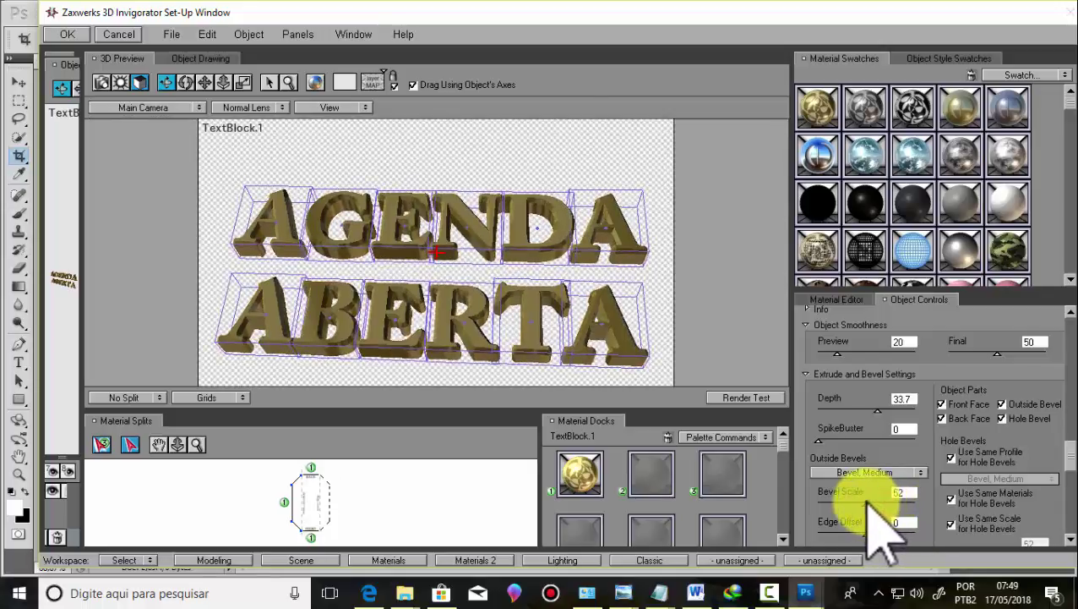
click(739, 397)
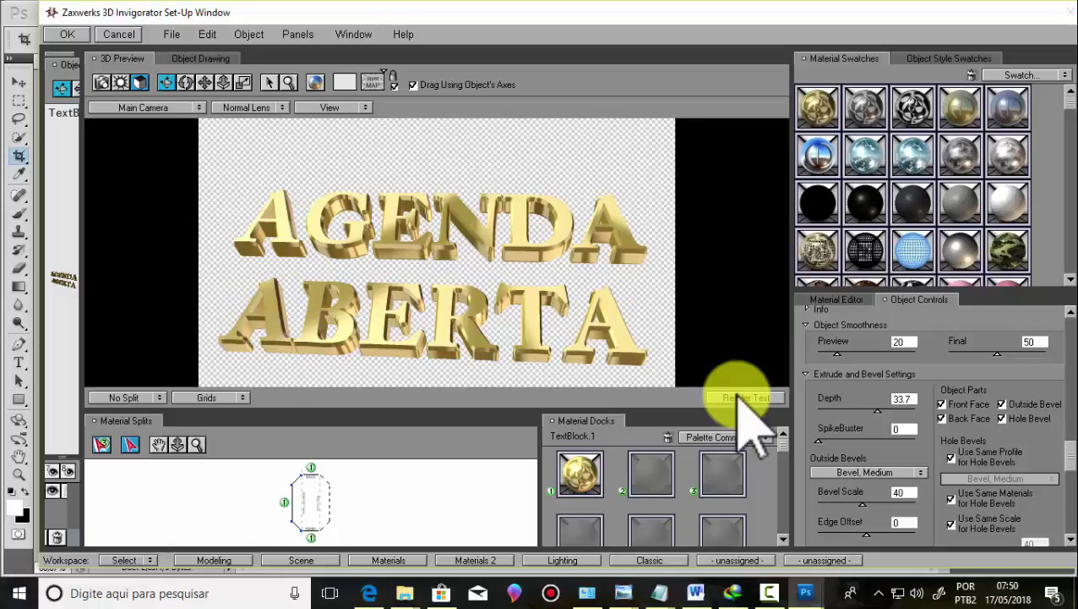
Step: Tilt the gold 3D text slightly with the rotate tool and test-render it
click(185, 82)
drag(273, 244, 272, 239)
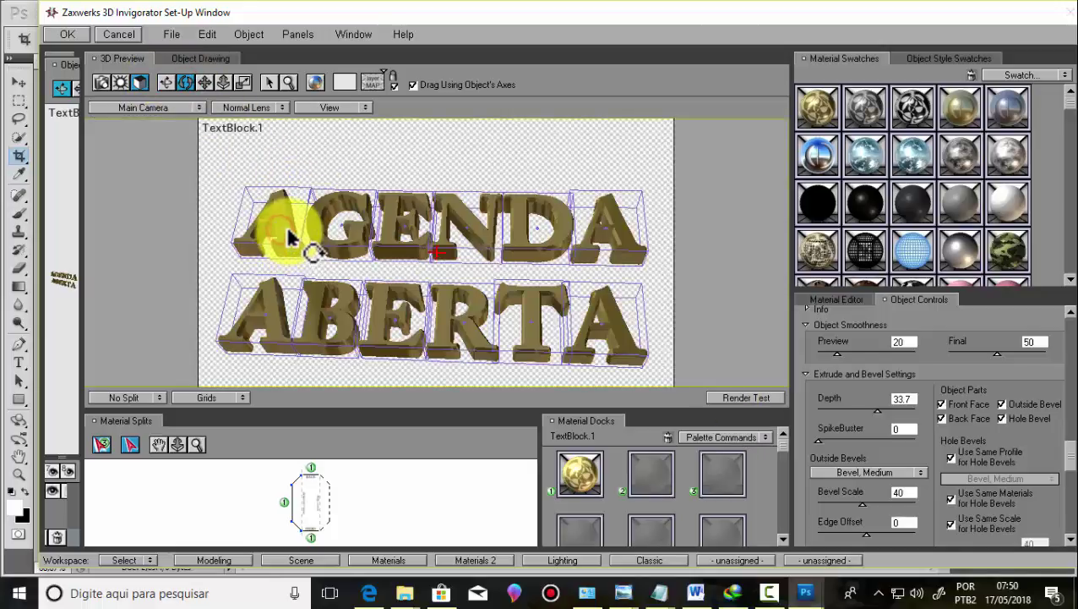
click(731, 397)
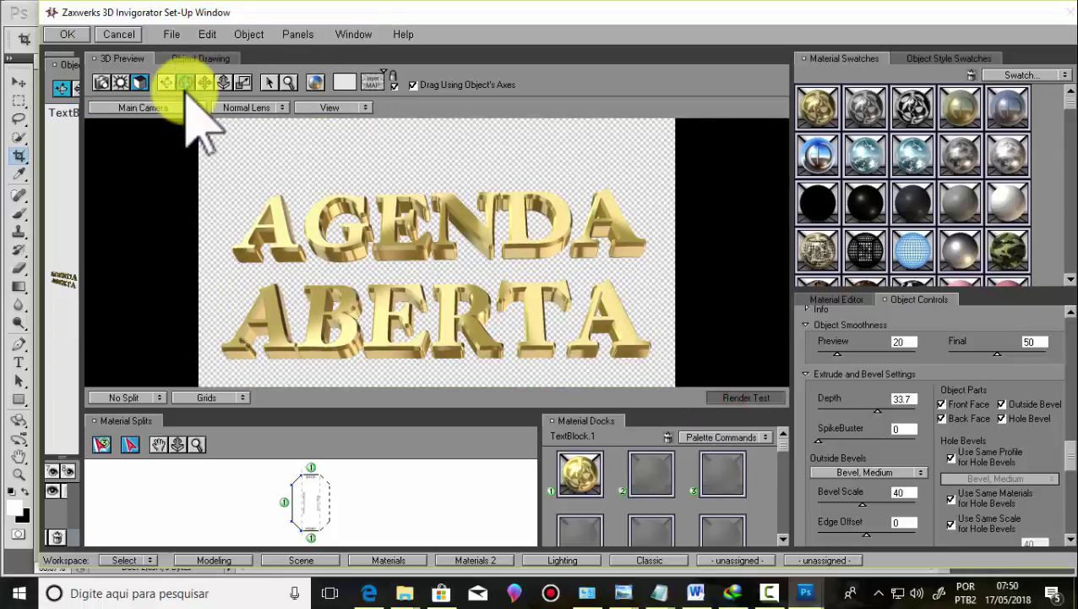
click(630, 252)
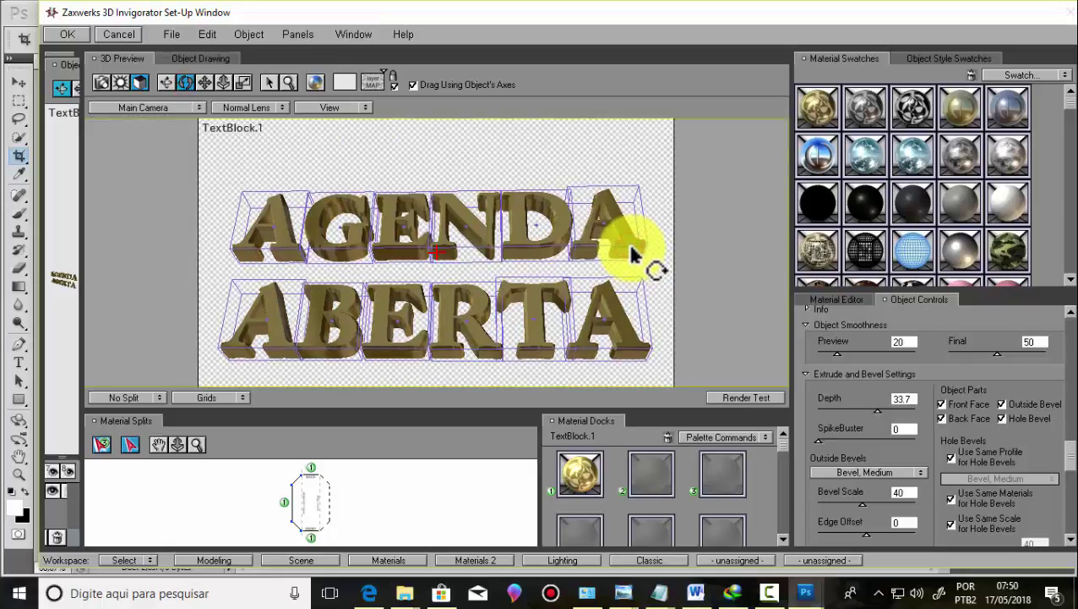
click(747, 398)
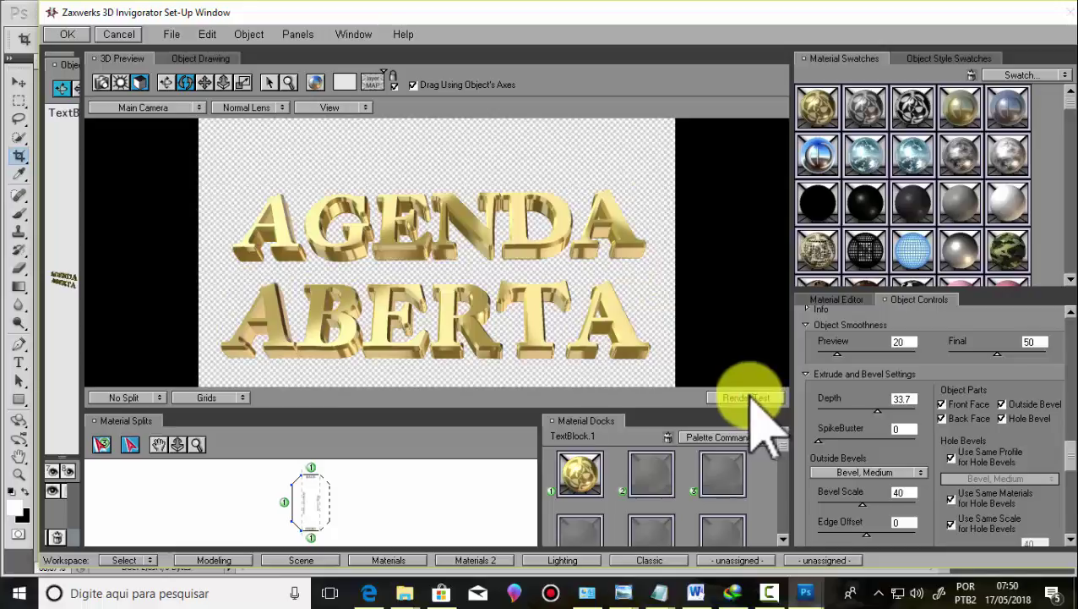
Step: Move the 3D text higher in the frame and run another test render
click(772, 592)
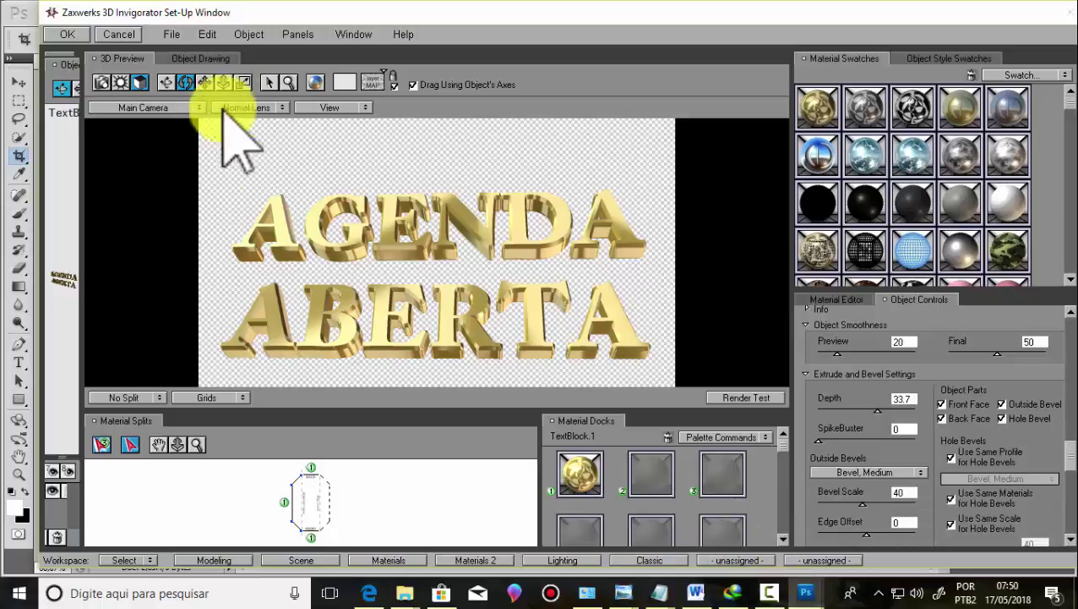
click(204, 82)
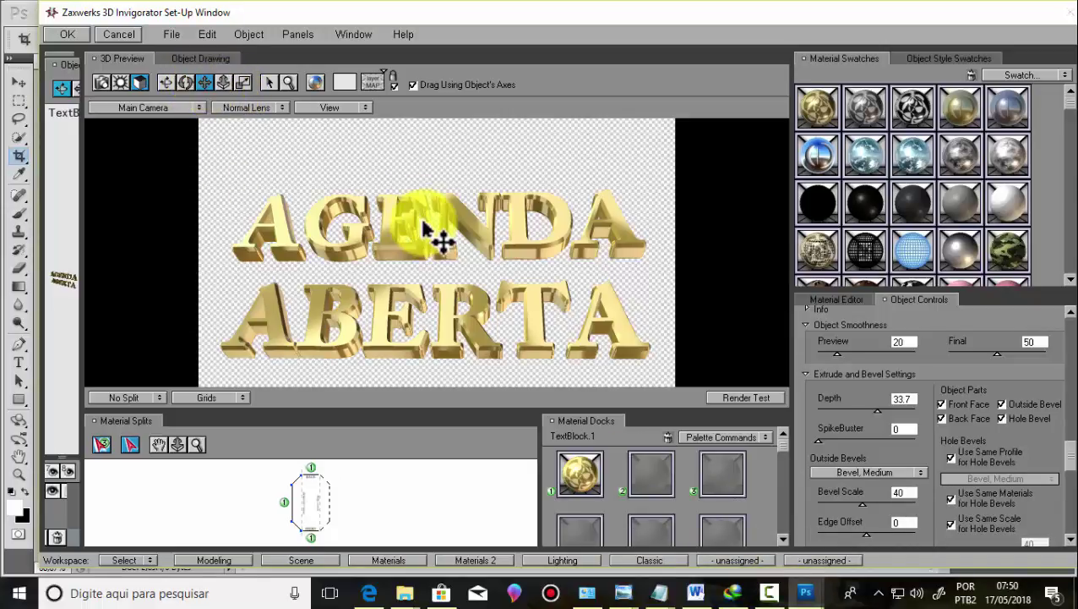
drag(418, 197, 413, 165)
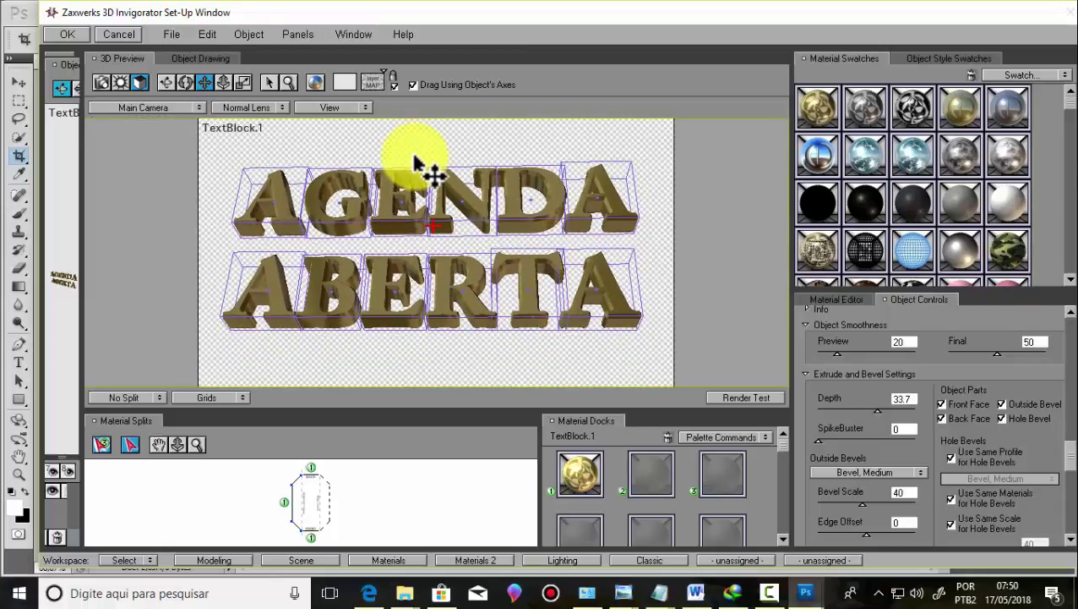
click(732, 401)
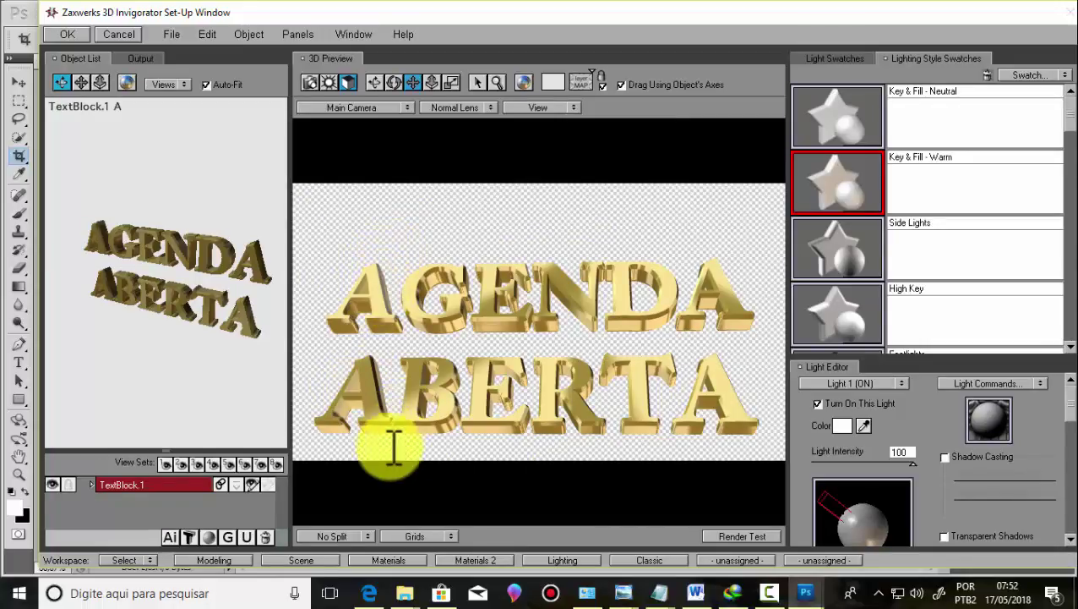
Step: Delete the first A of ABERTA in the 3D Text editor and test-render AGENDA BERTA
double_click(415, 382)
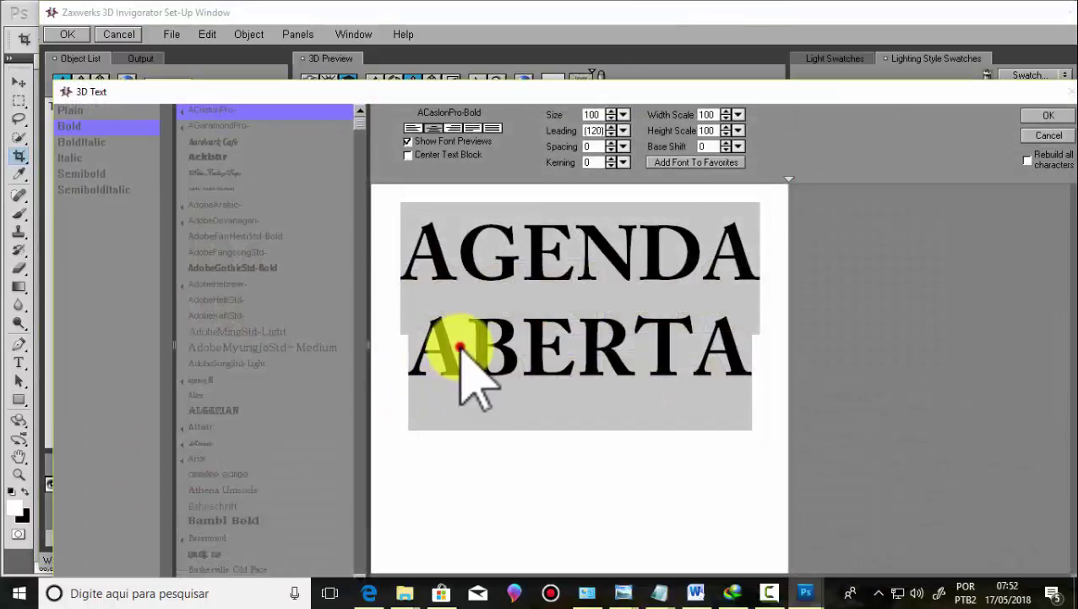
click(459, 348)
drag(459, 356, 412, 366)
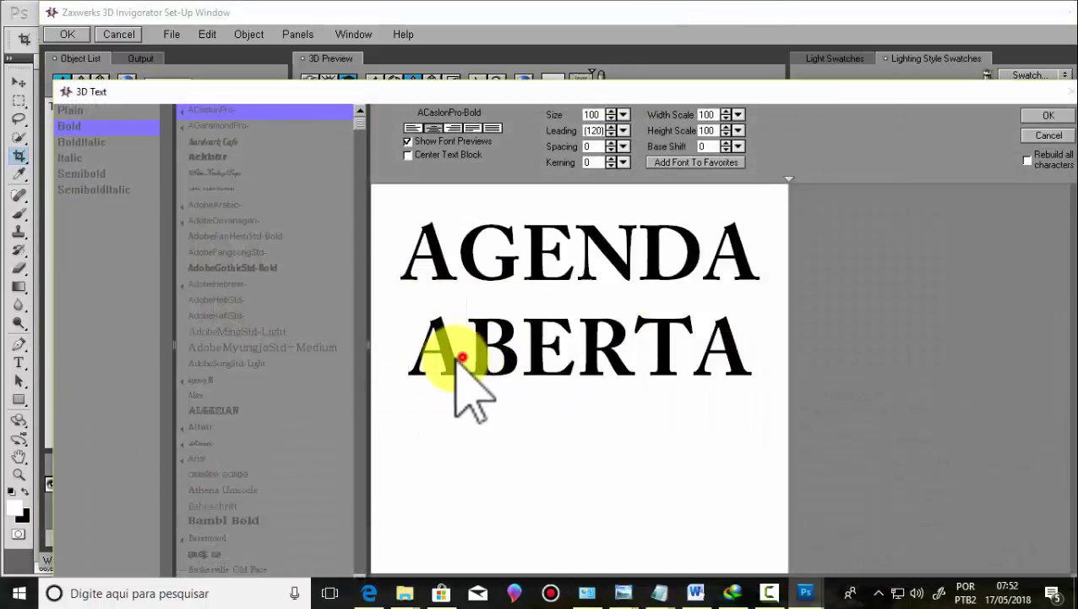
key(BackSpace)
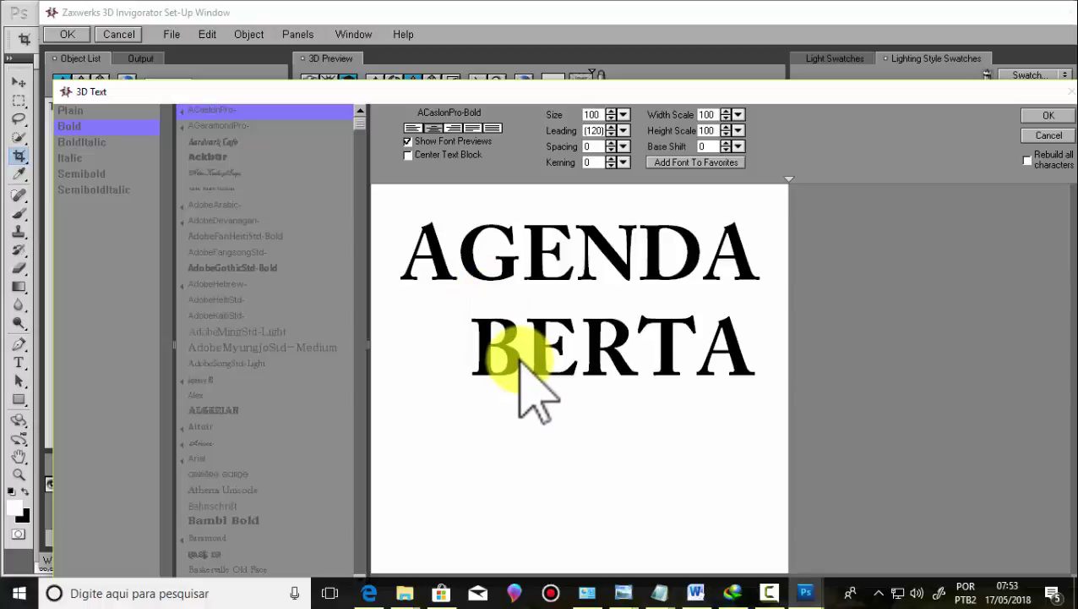
click(1031, 115)
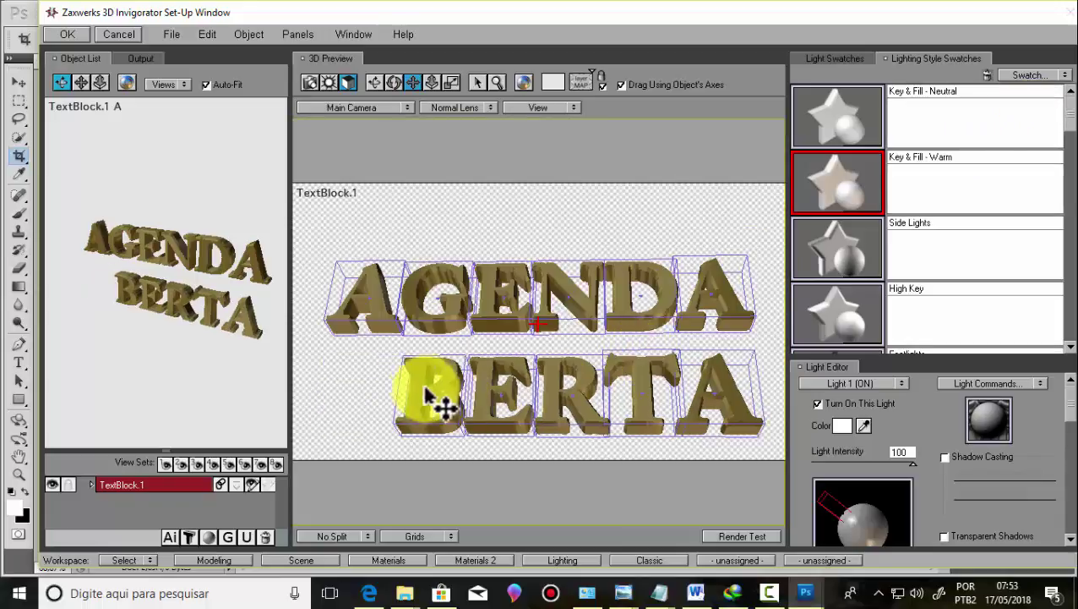
click(381, 362)
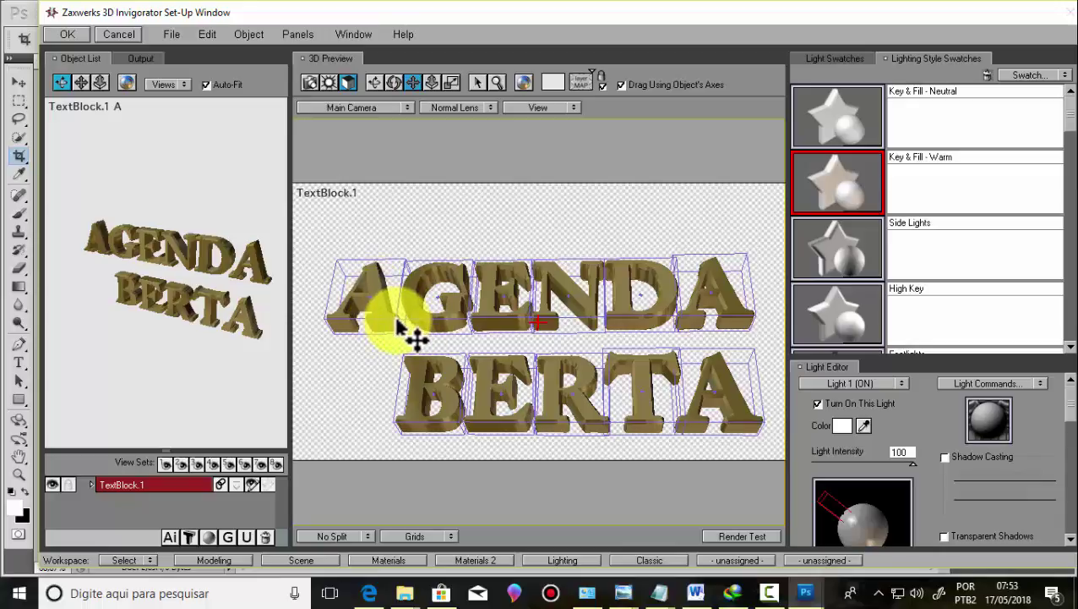
click(725, 536)
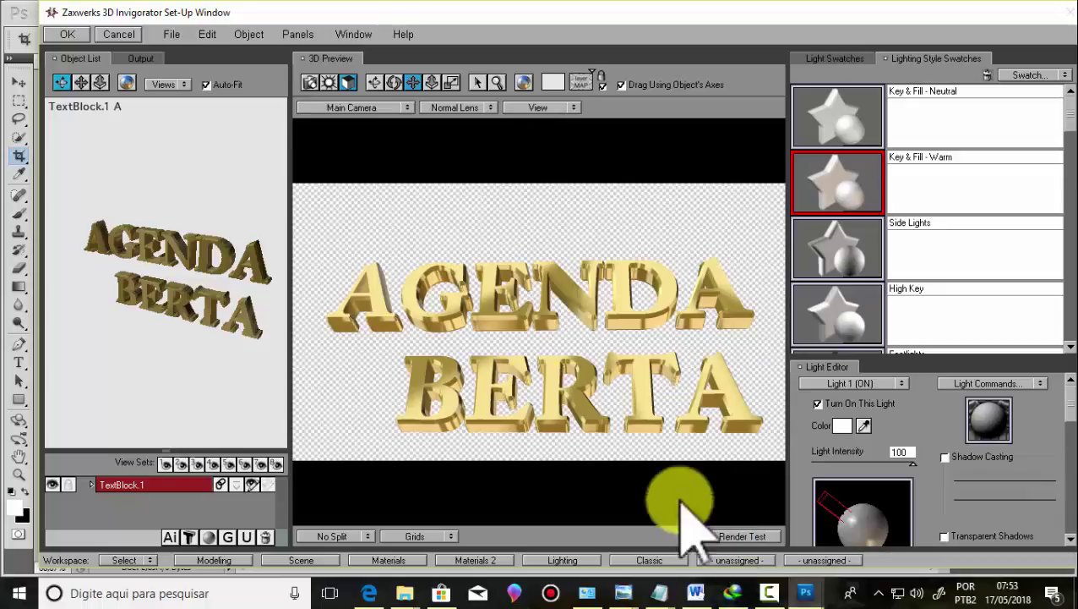
Step: Apply the Invigorator render so the gold text lands on a new Photoshop layer
click(67, 35)
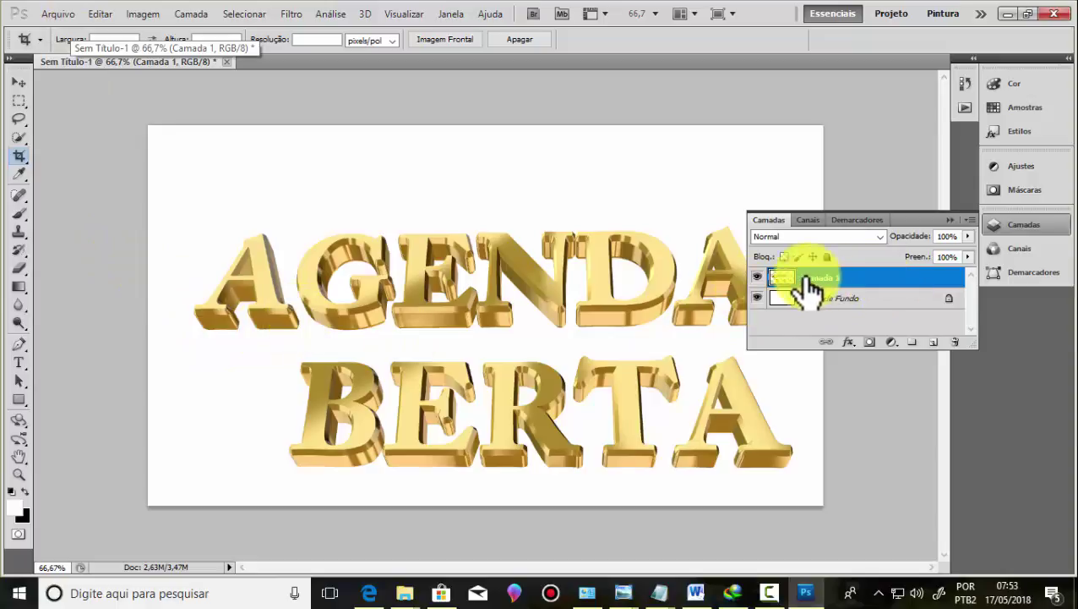
click(19, 118)
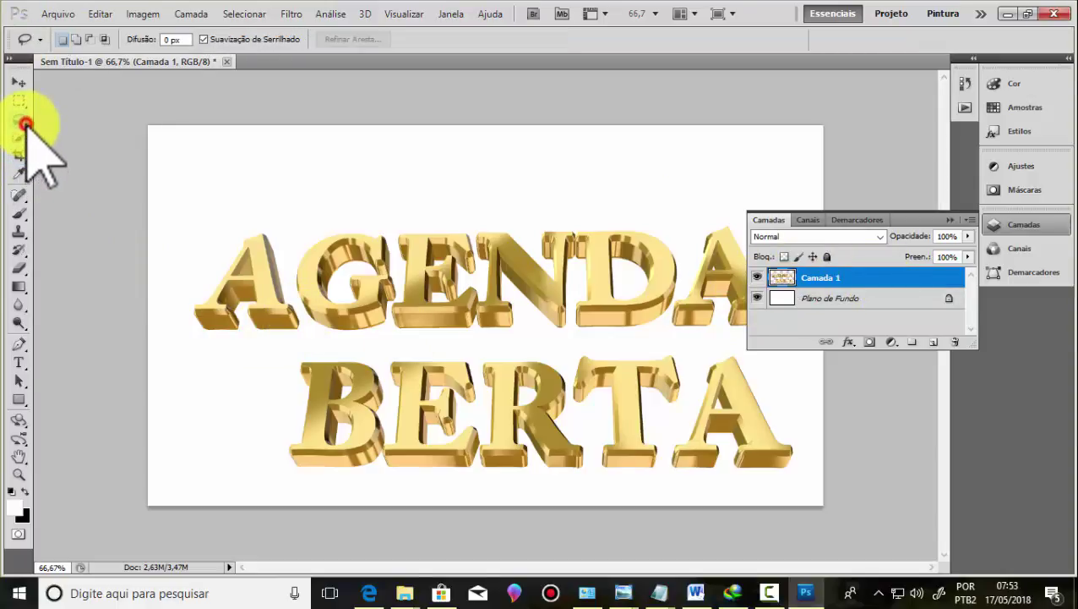
click(59, 132)
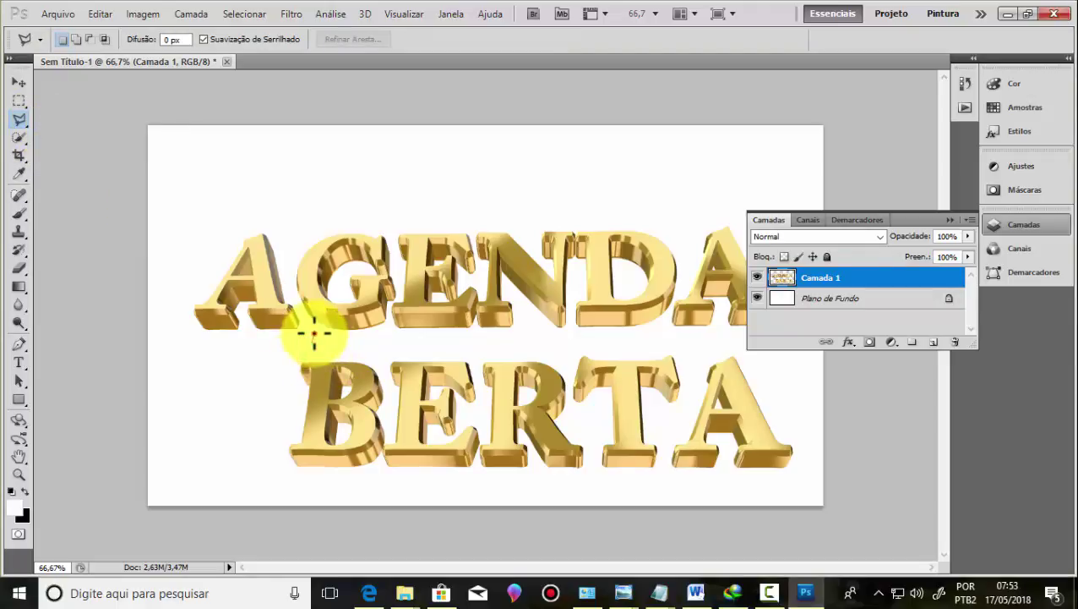
Step: Outline the first A of AGENDA with a closed polygonal lasso selection
click(294, 293)
click(284, 206)
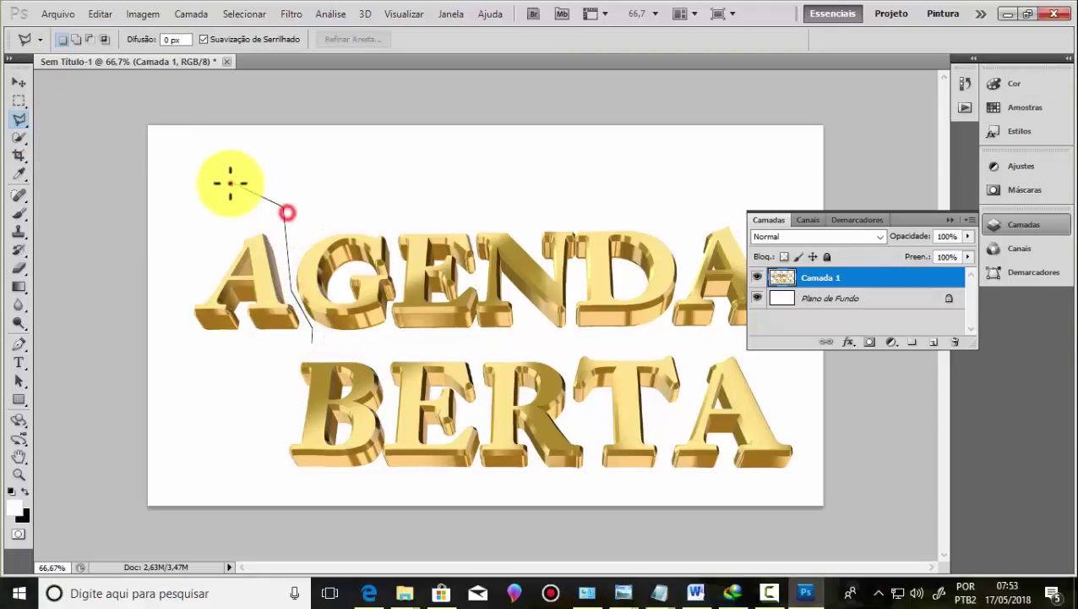
click(217, 197)
click(156, 313)
click(177, 381)
click(262, 376)
click(303, 356)
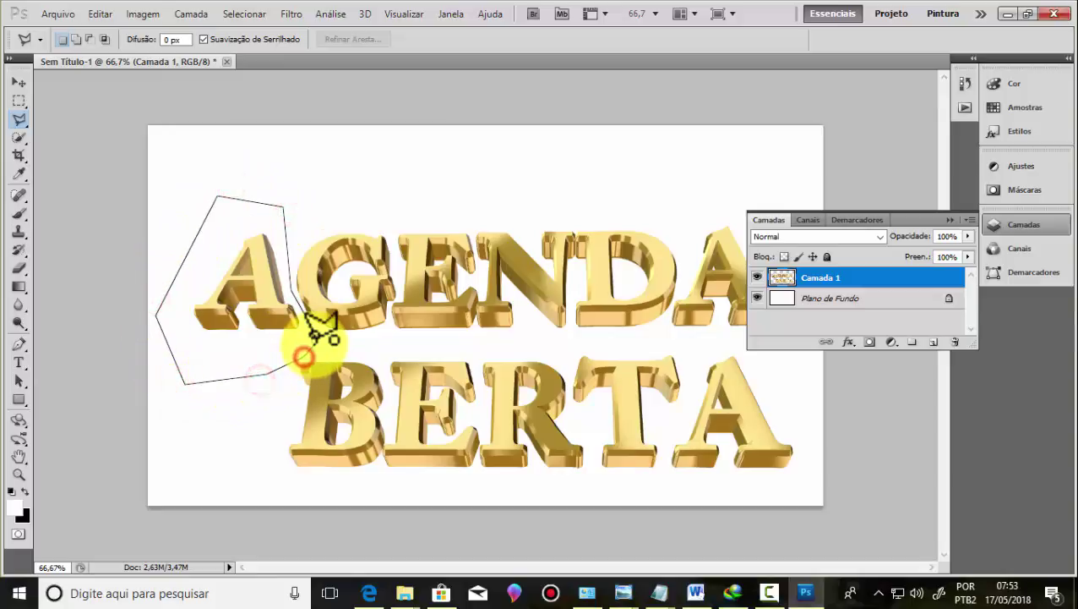
click(314, 342)
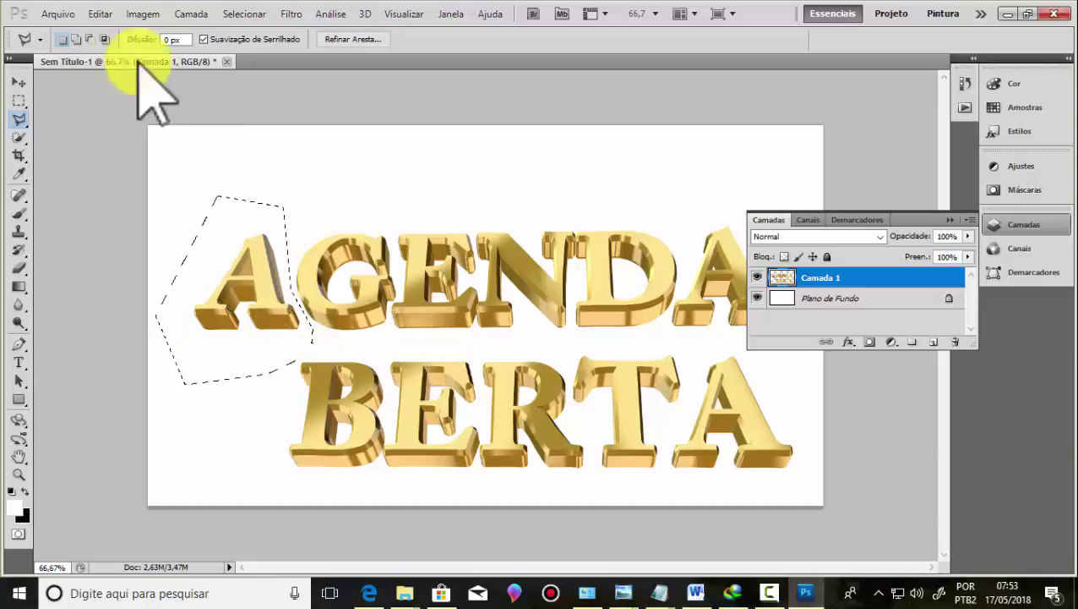
Step: Cut the selected A and paste it in place onto a new layer, Camada 2
click(100, 14)
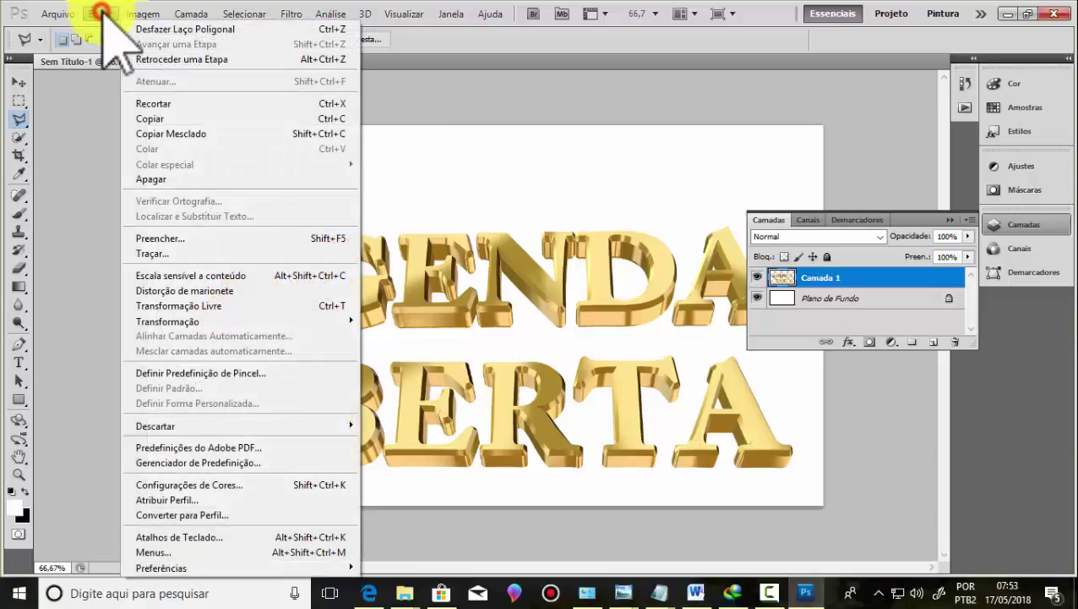
click(149, 103)
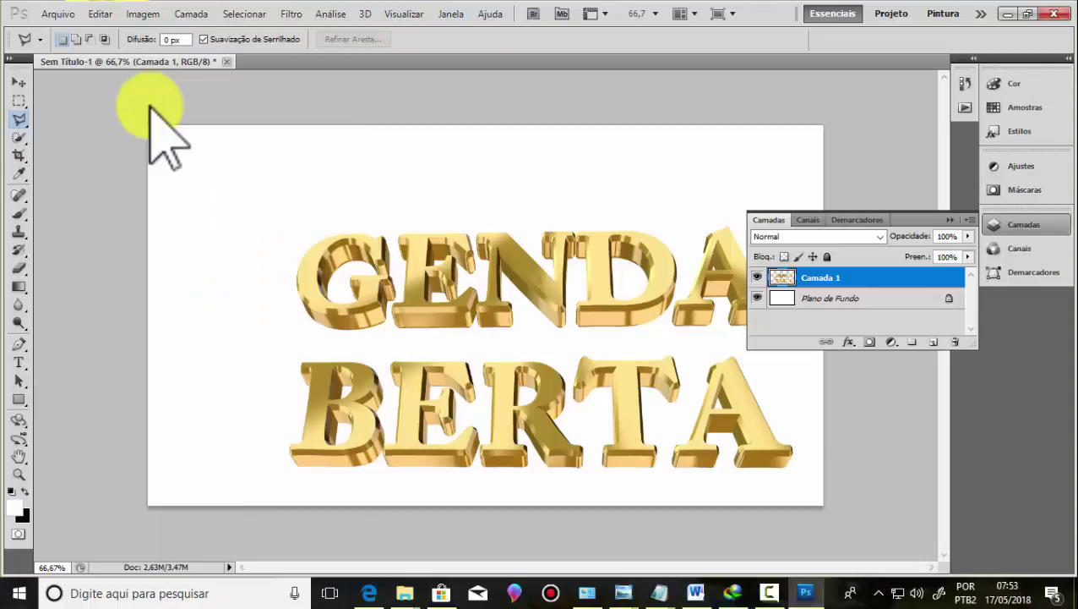
click(102, 14)
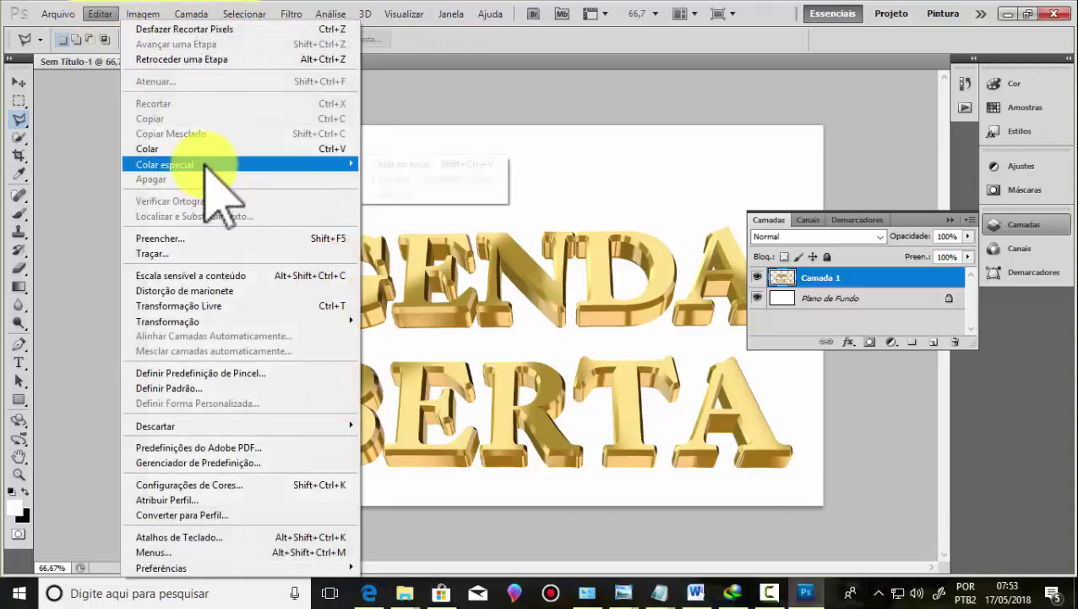
mouse_move(165, 164)
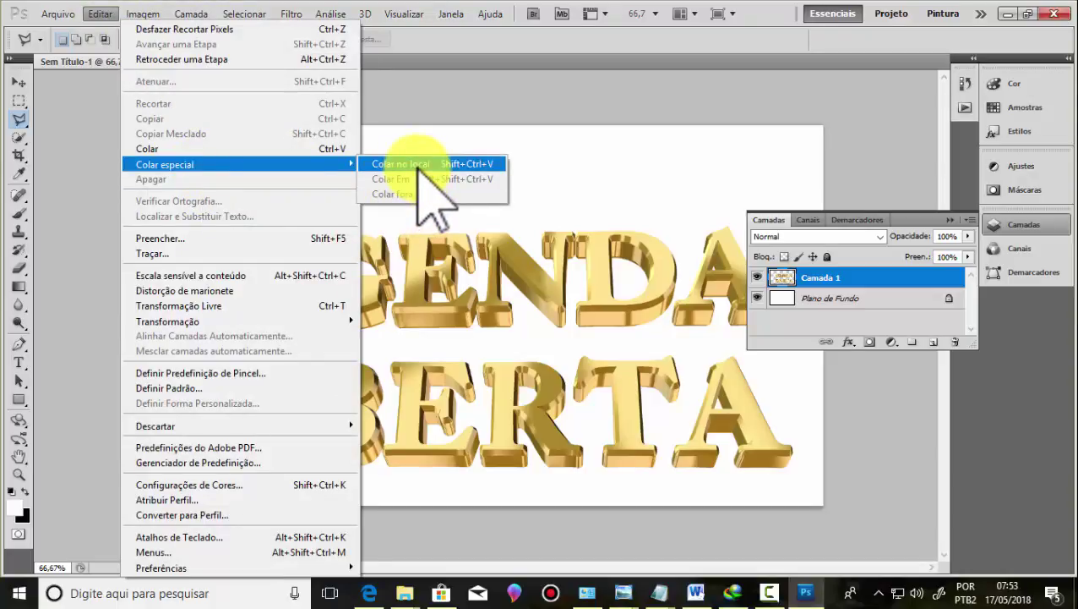
click(422, 164)
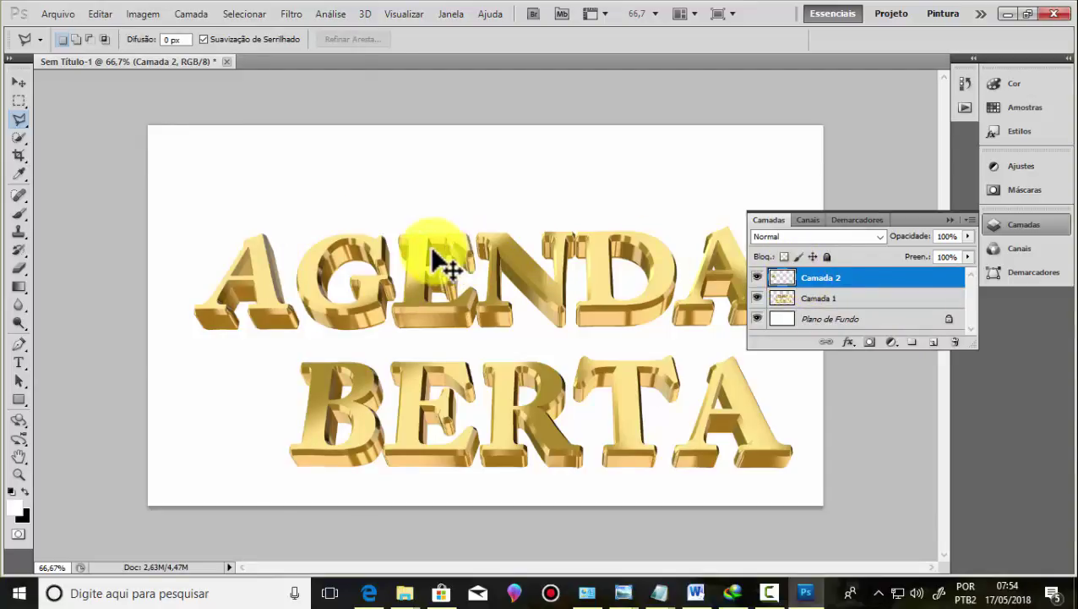
click(101, 14)
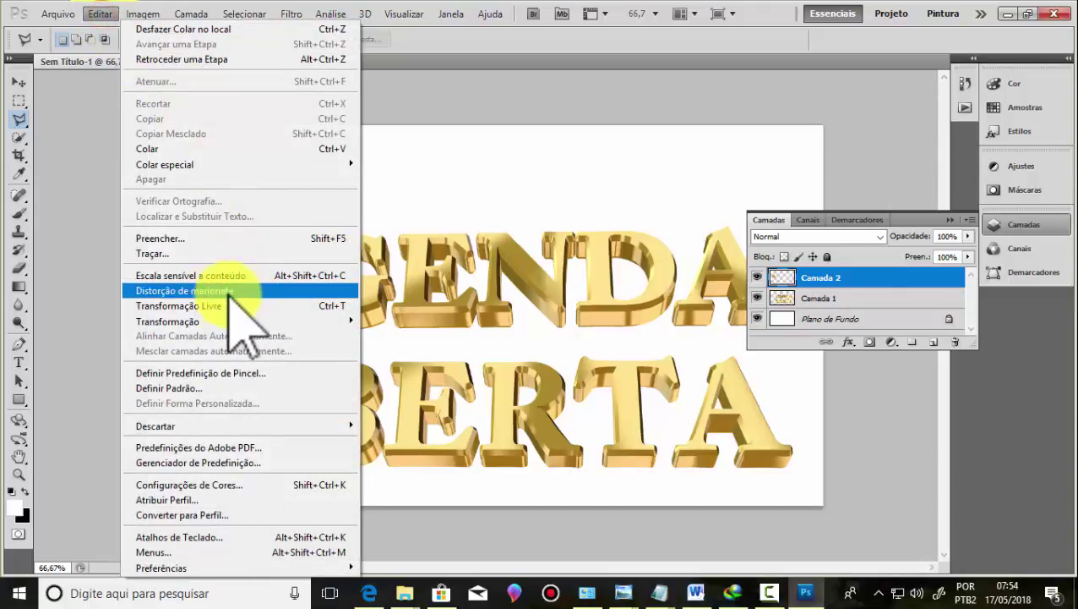
Step: Enlarge the separated A to about 225% and position it at the left
click(200, 306)
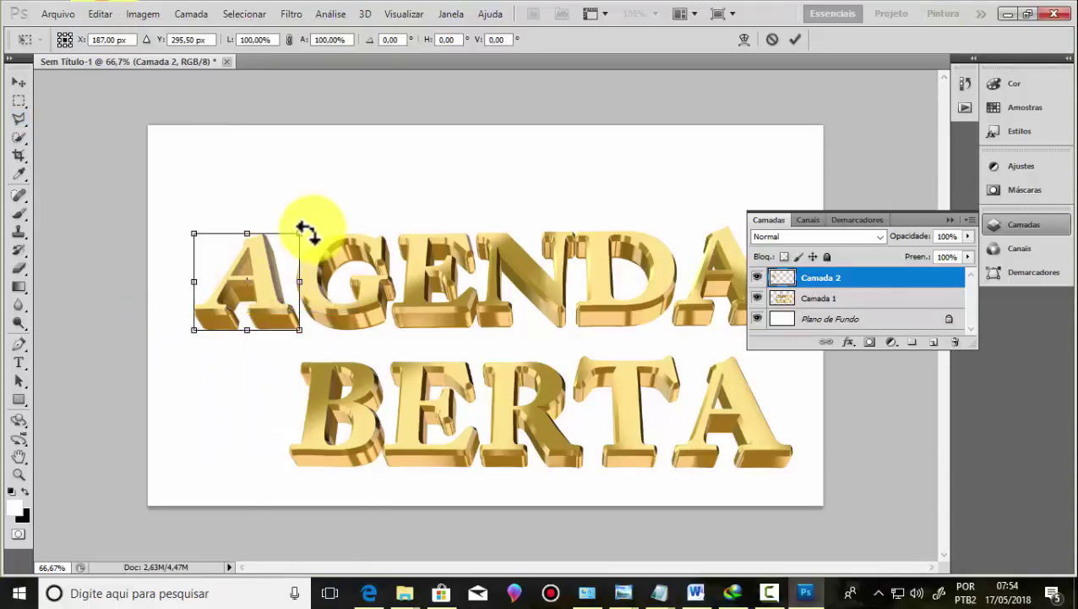
drag(299, 234, 384, 162)
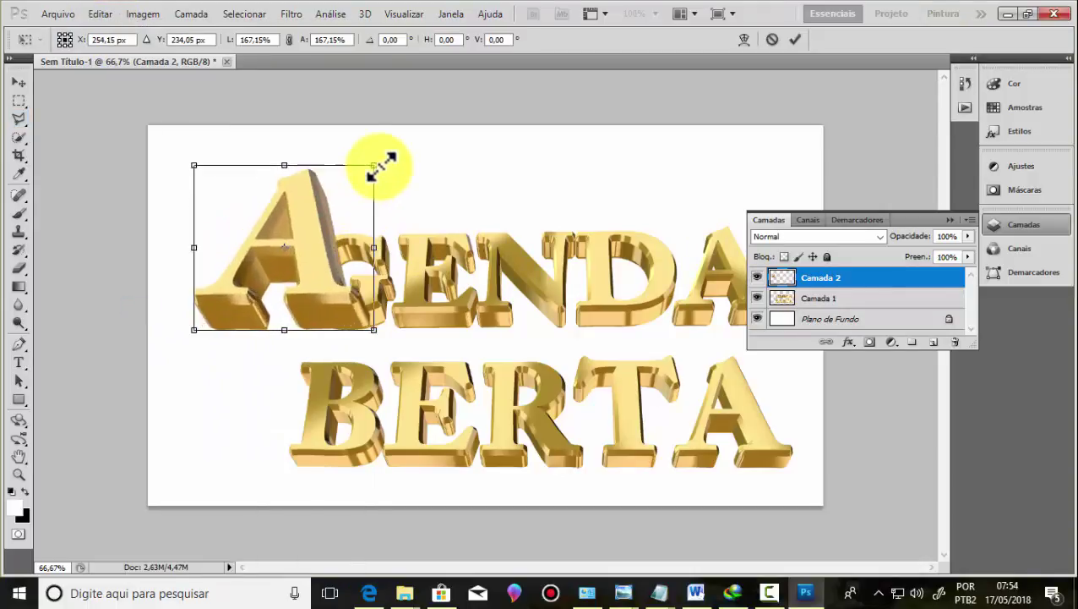
drag(296, 254, 225, 352)
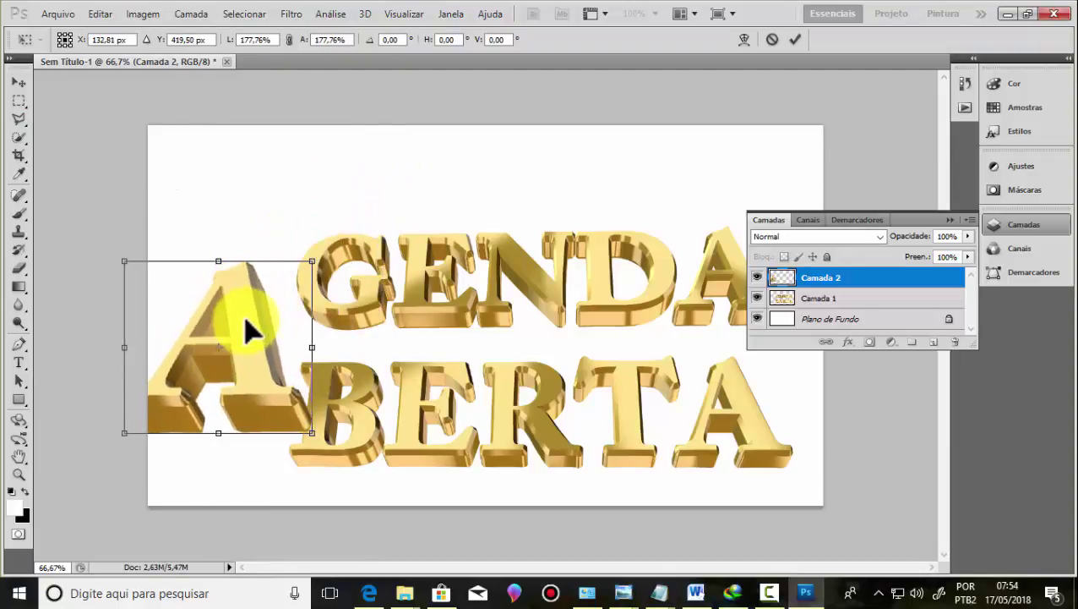
drag(312, 261, 356, 216)
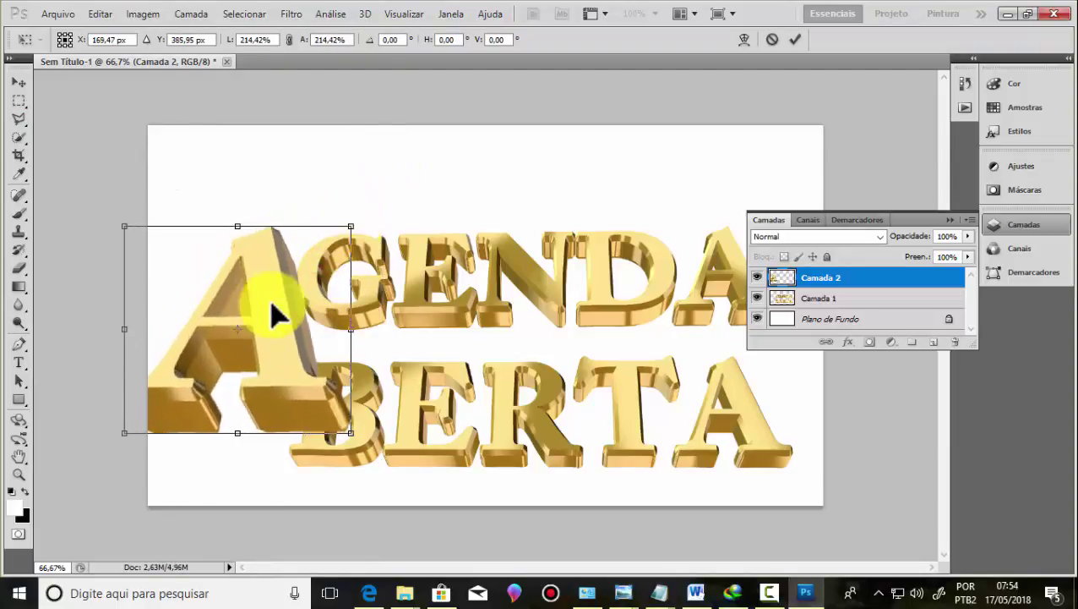
mouse_move(277, 308)
mouse_down()
mouse_move(243, 343)
mouse_move(298, 336)
mouse_up()
drag(375, 244, 386, 230)
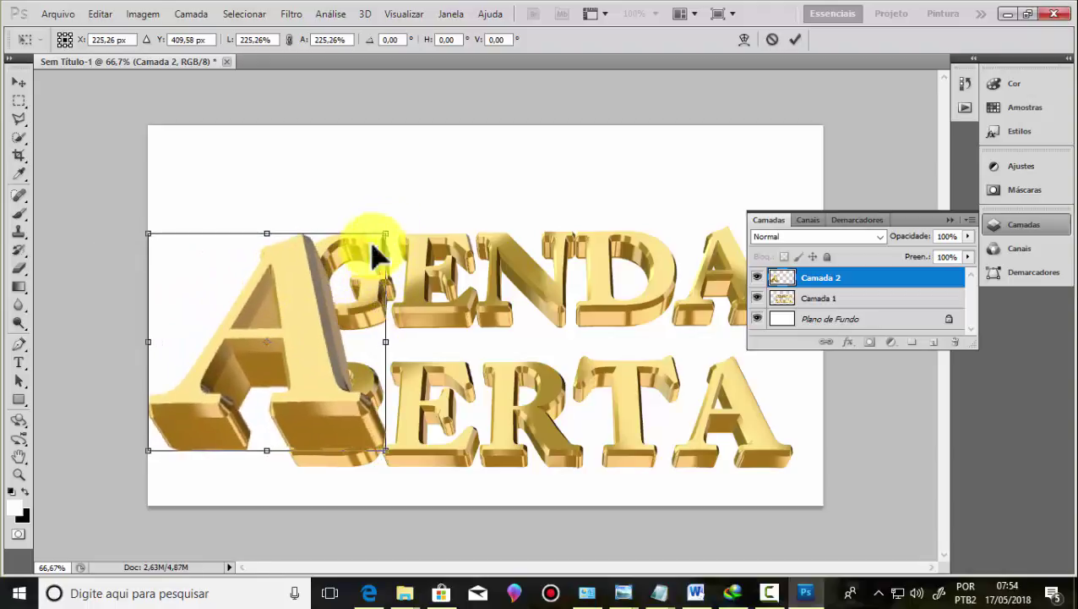
drag(301, 301, 308, 317)
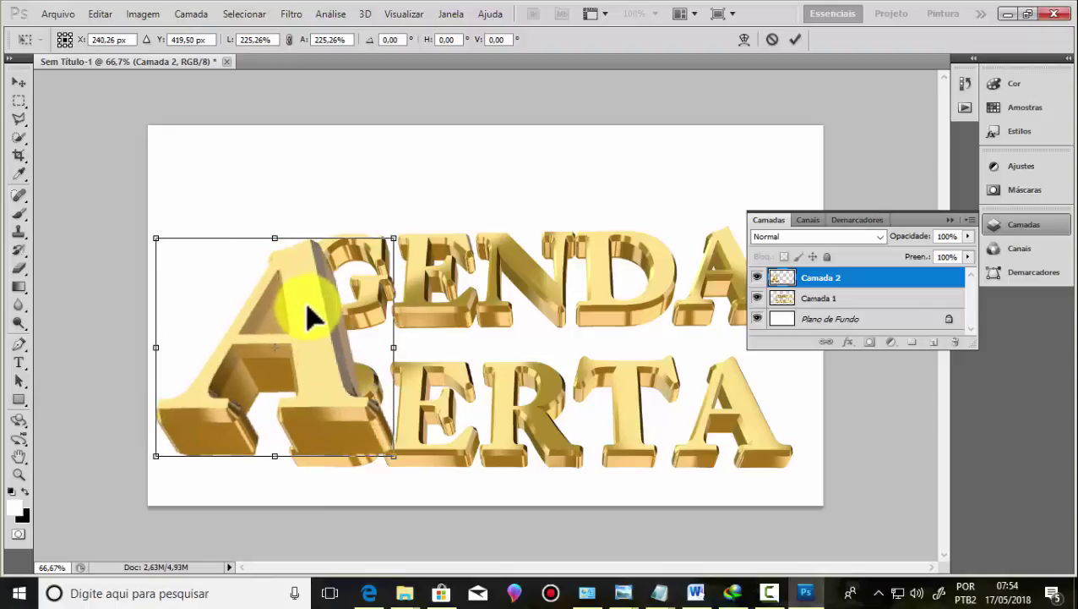
click(797, 40)
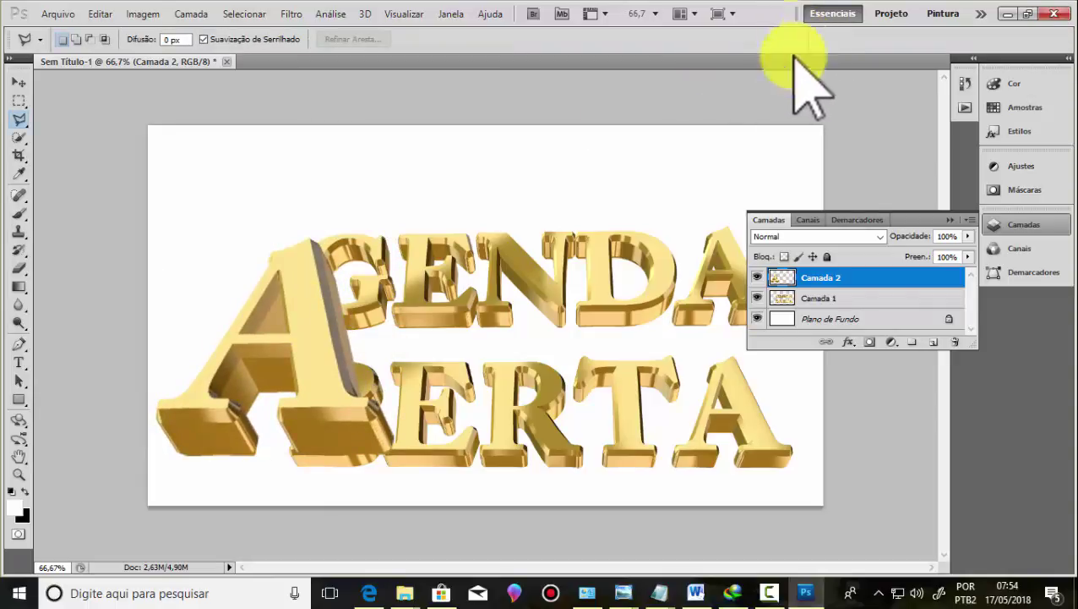
Step: Scale the Camada 1 lettering to about 81% and move it down beside the A
click(843, 297)
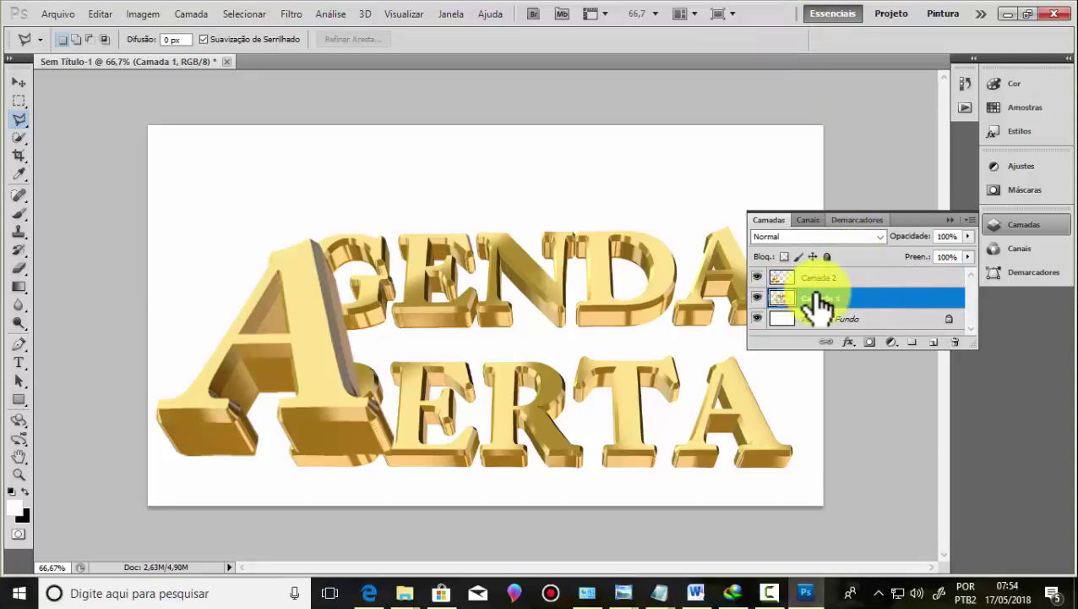
key(ctrl+t)
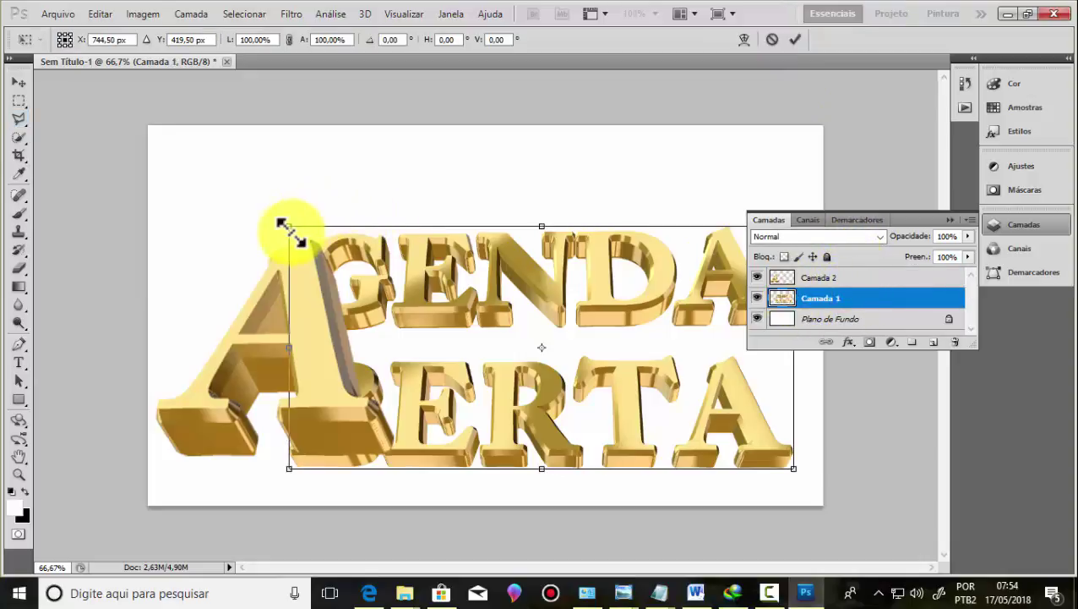
mouse_move(376, 289)
mouse_down()
mouse_move(452, 291)
mouse_move(469, 273)
mouse_up()
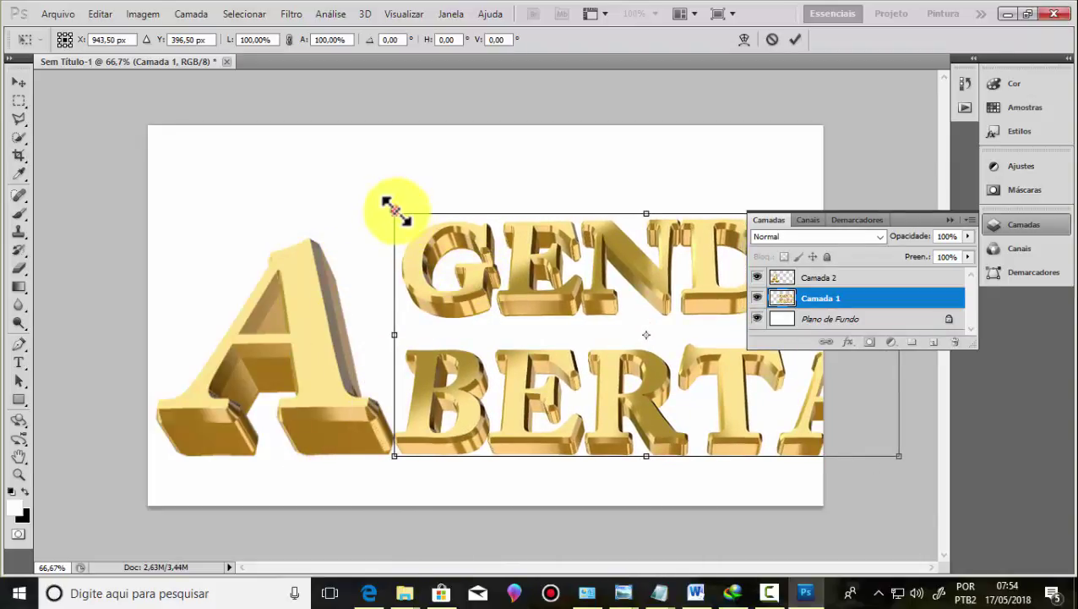
shift+drag(395, 212, 407, 219)
drag(450, 289, 427, 292)
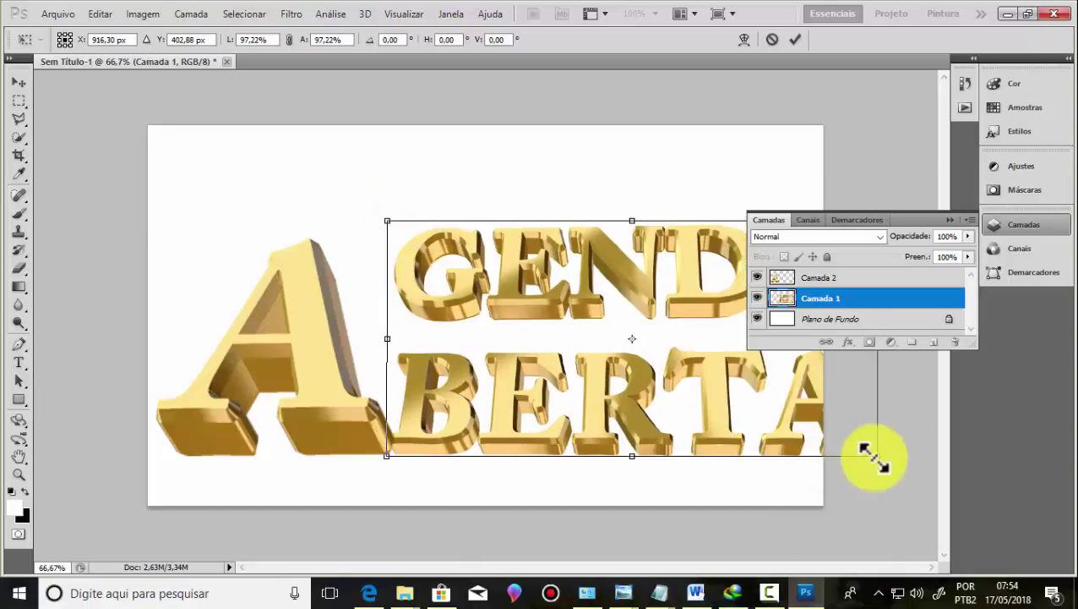
shift+drag(877, 455, 794, 423)
drag(751, 385, 757, 419)
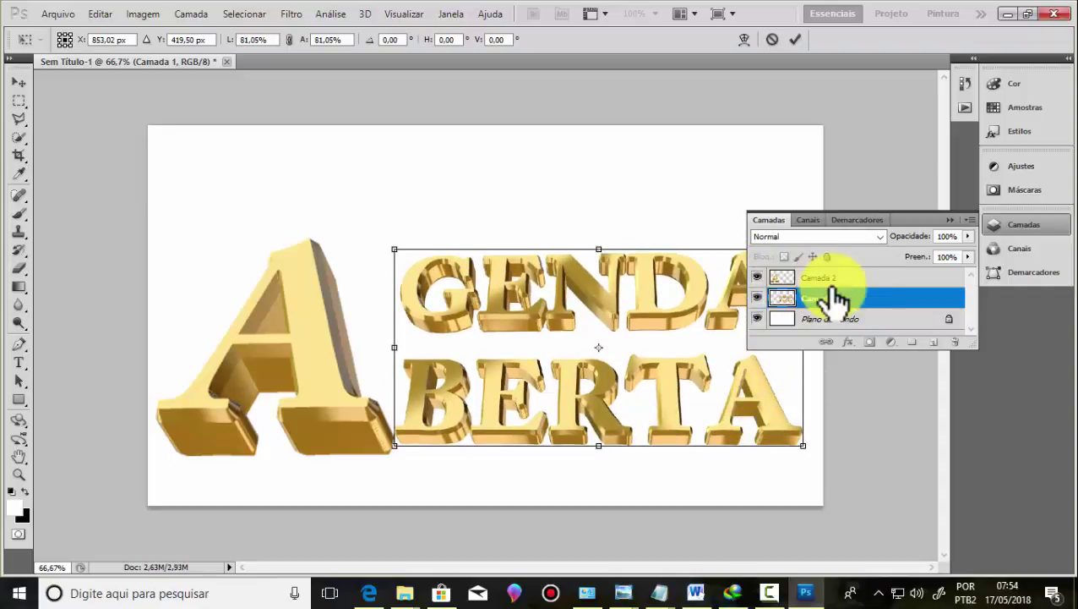
click(796, 39)
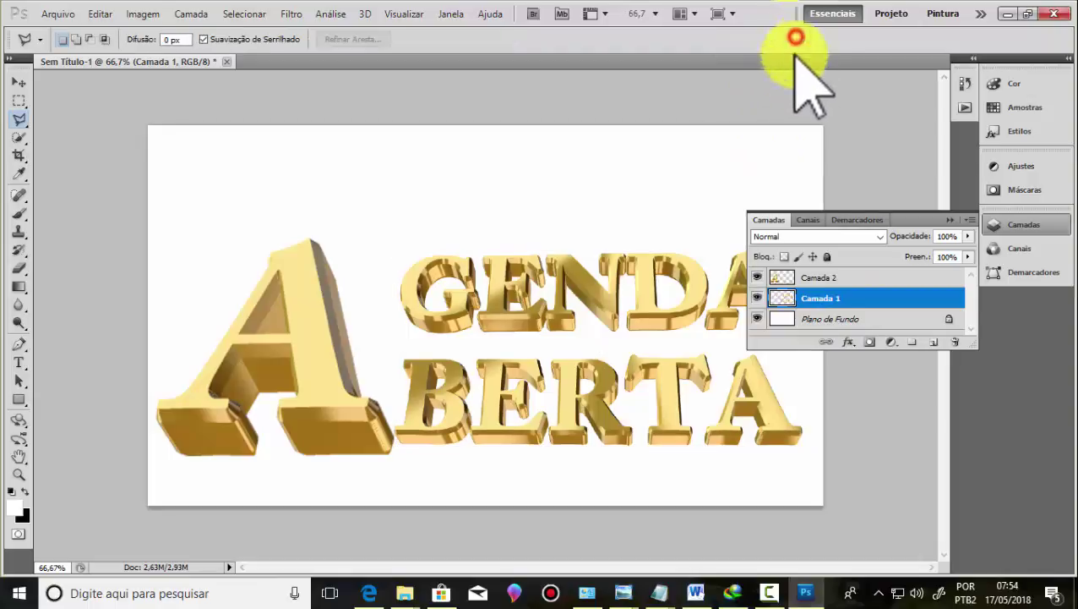
Step: Scale the big A on Camada 2 down to about 87% and shift it right
click(834, 279)
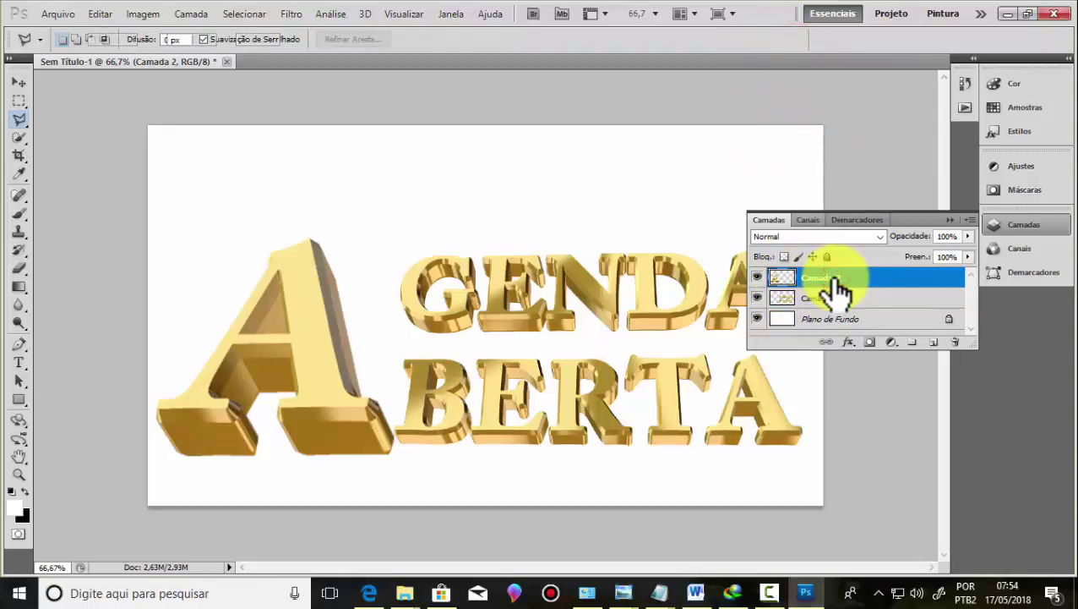
key(ctrl+t)
drag(400, 237, 369, 279)
drag(306, 327, 340, 323)
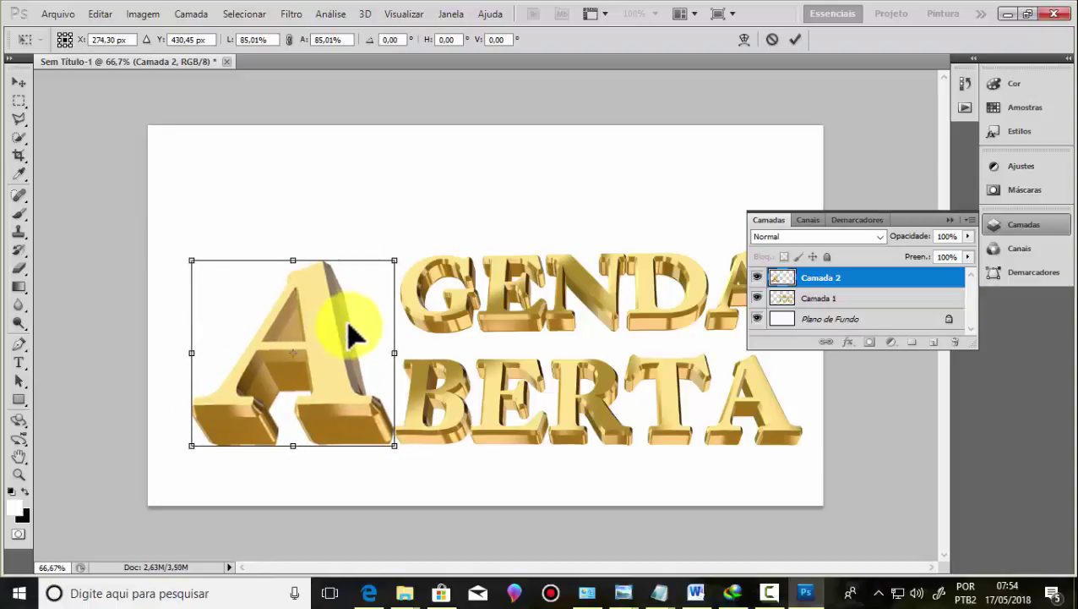
click(795, 39)
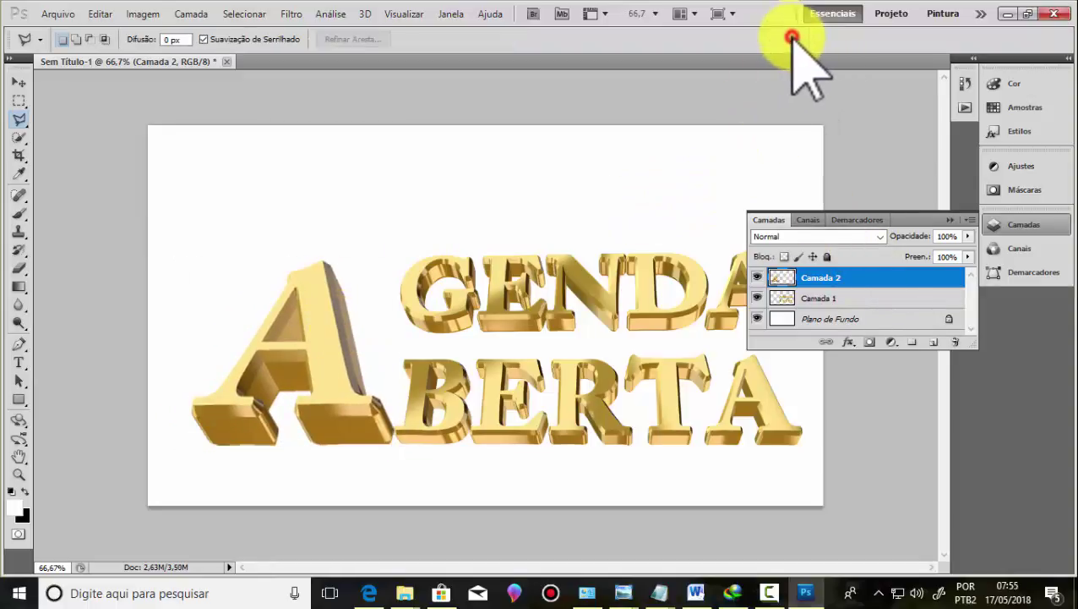
Step: Stack Camada 1 above Camada 2 and nudge the lettering left and down over the A
click(836, 299)
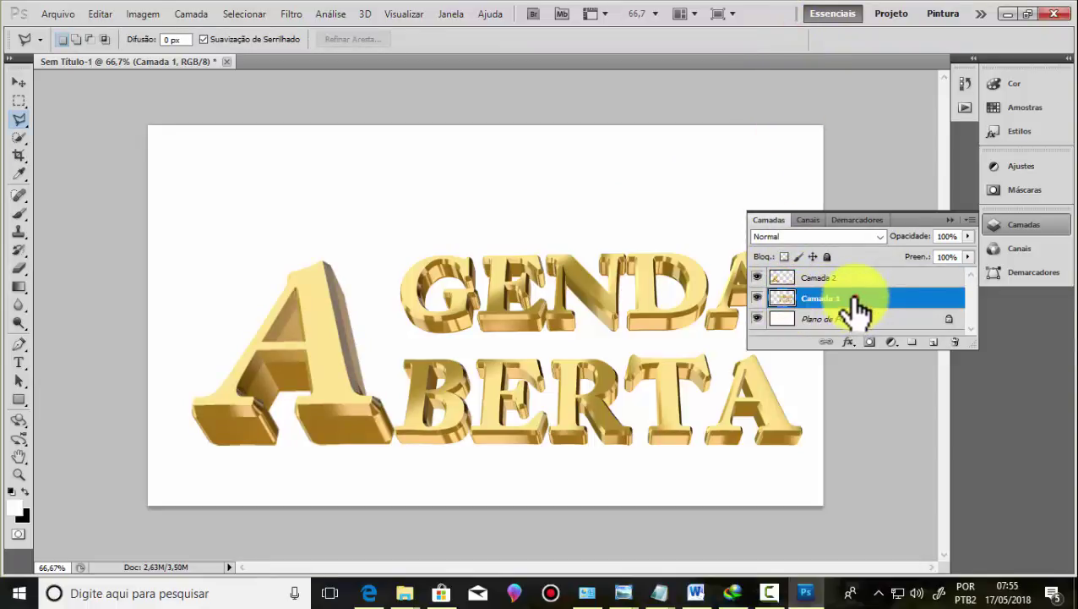
drag(856, 304, 856, 272)
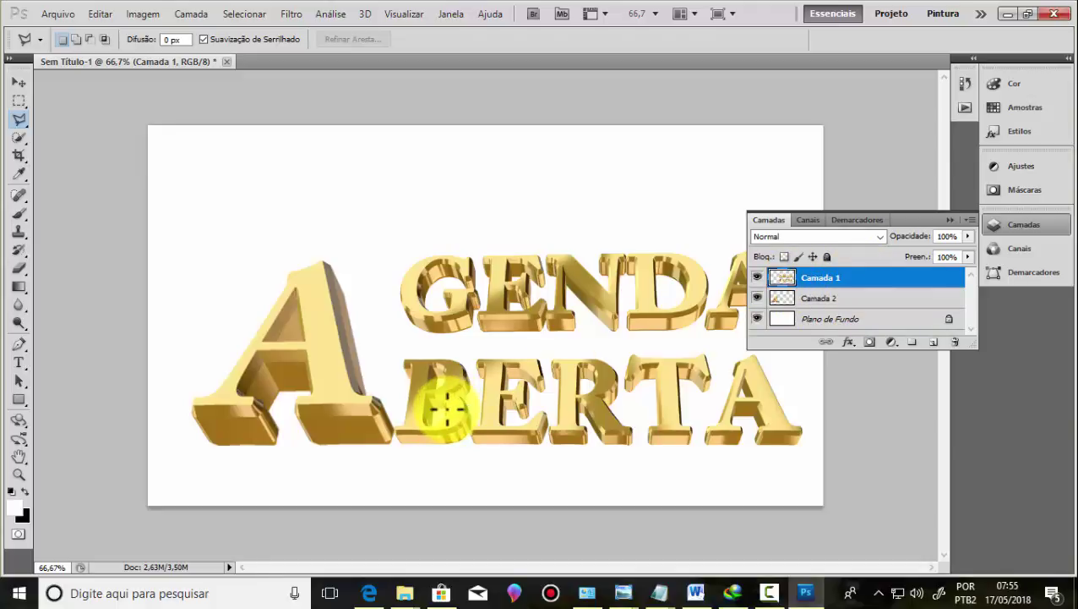
click(18, 82)
mouse_move(454, 395)
mouse_down()
mouse_move(431, 397)
mouse_move(441, 393)
mouse_up()
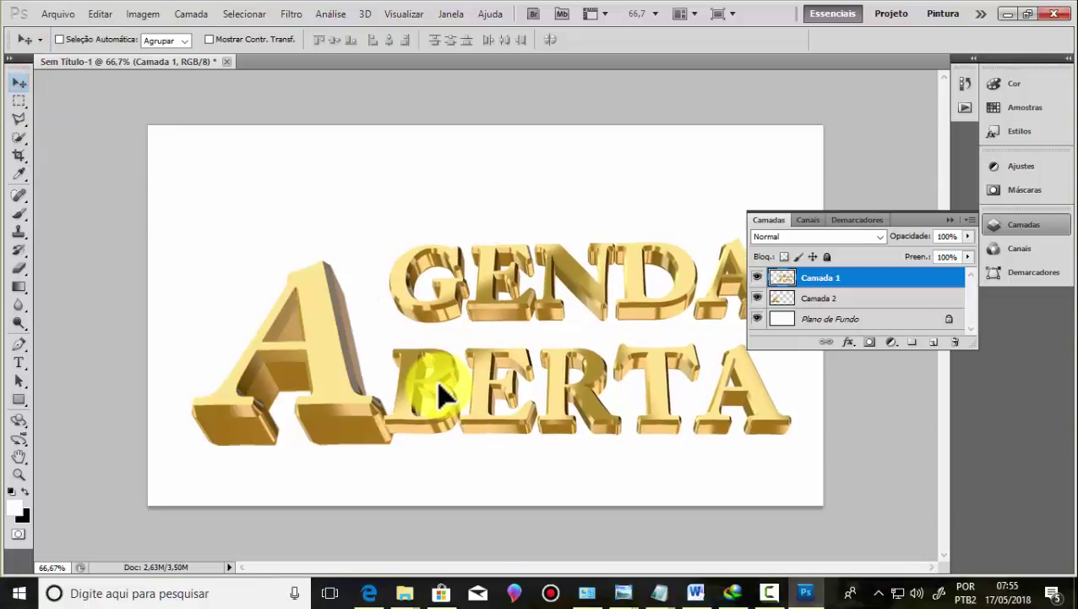
drag(442, 393, 438, 394)
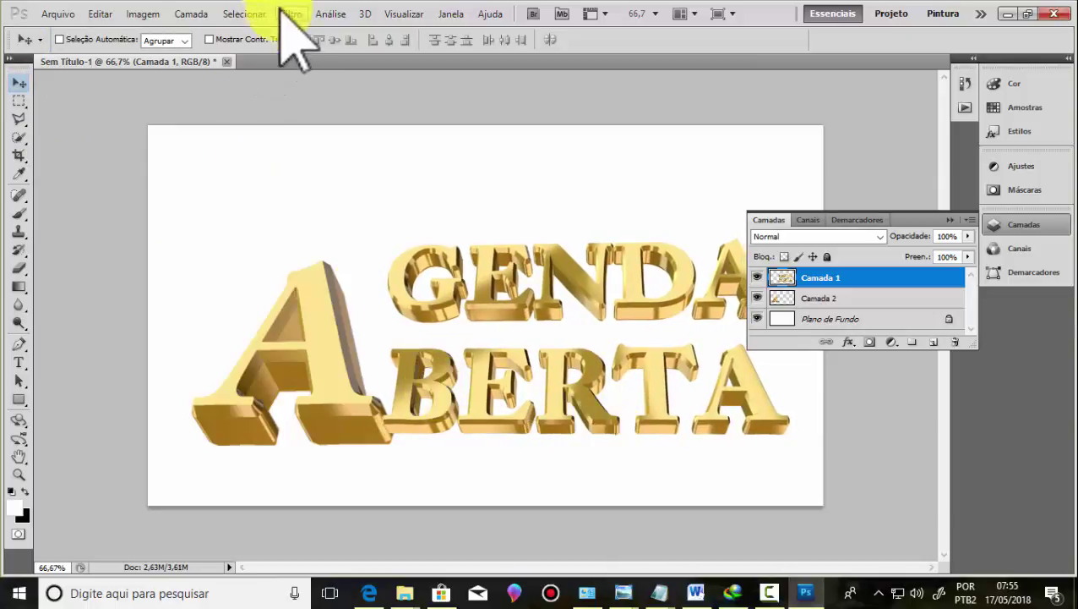
key(Down)
key(Down)
key(Down)
key(Down)
key(Down)
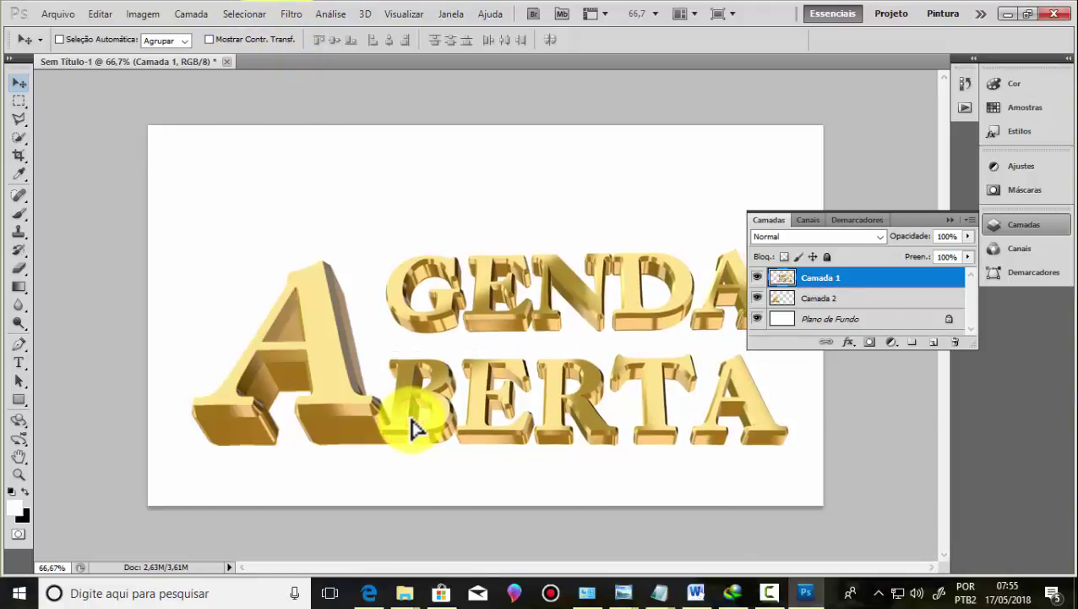
key(Down)
key(Down)
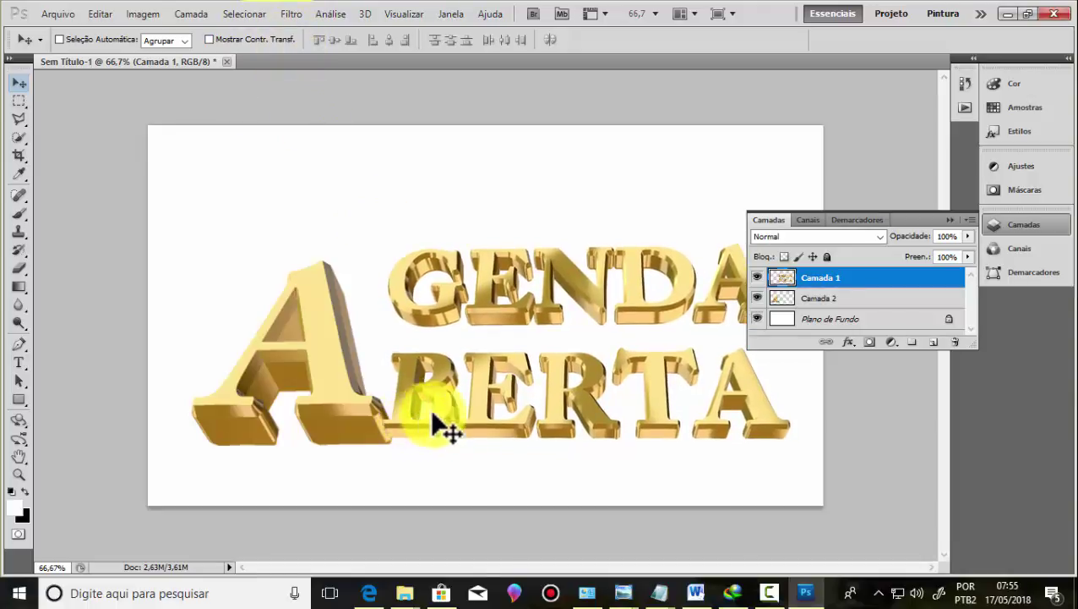
Step: Stretch the big A to about 110% height and collapse the Layers panel
click(818, 300)
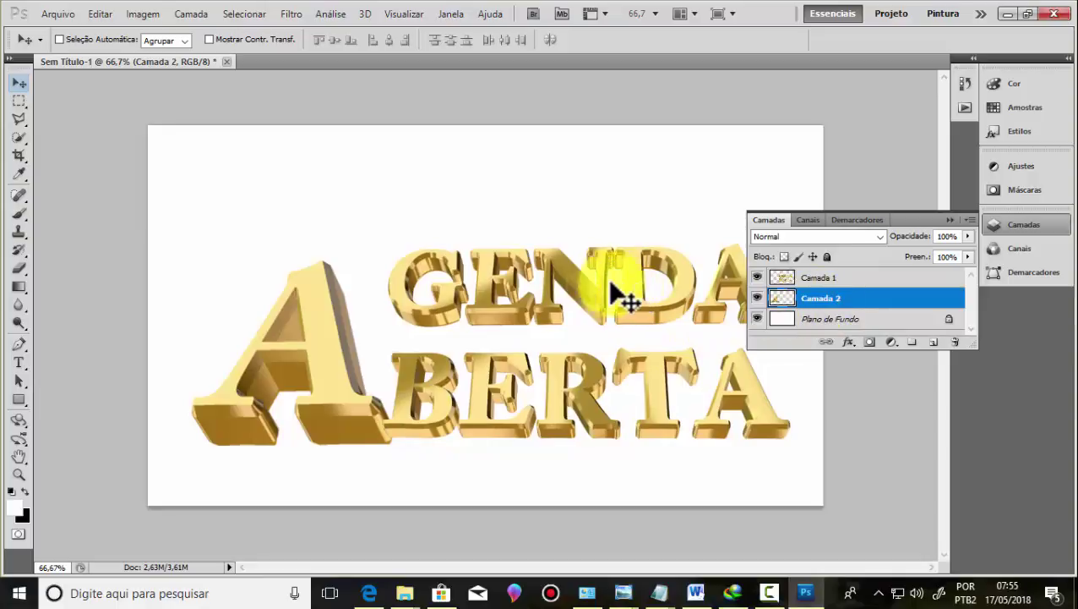
key(ctrl+t)
drag(290, 260, 295, 242)
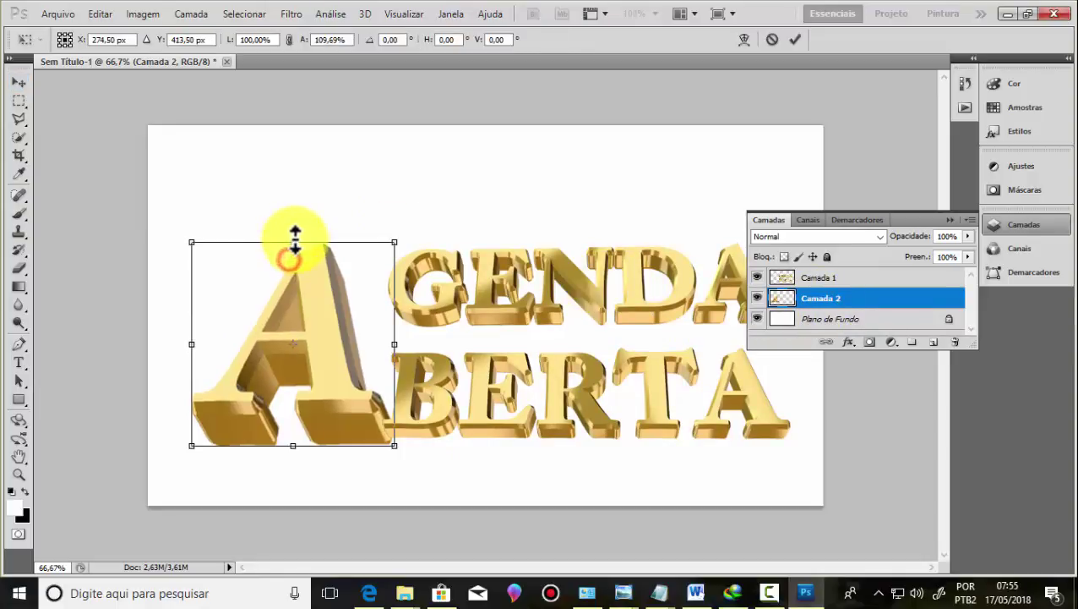
click(795, 39)
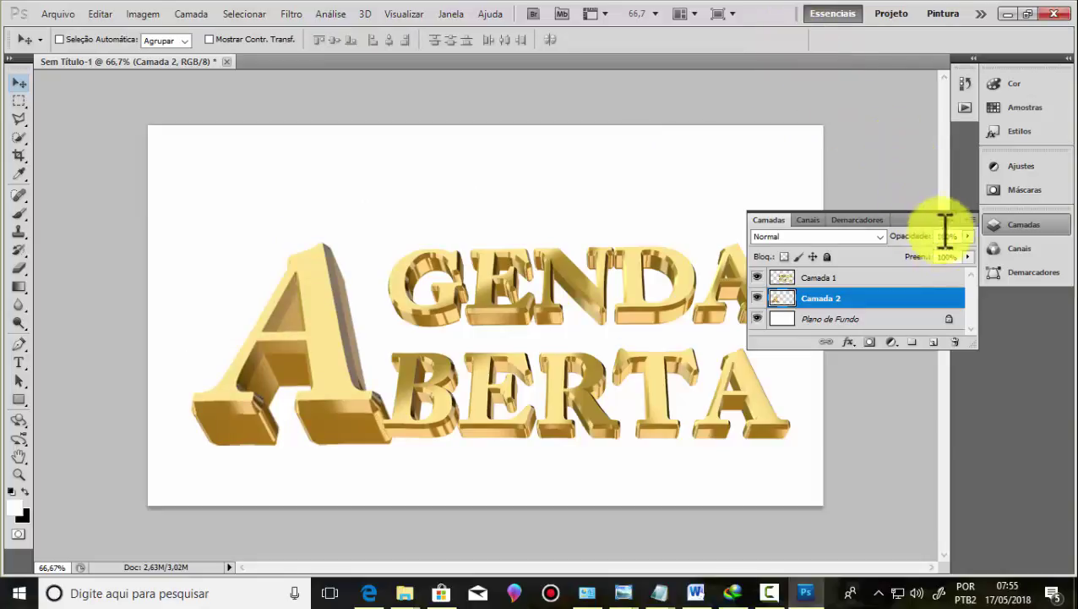
click(951, 219)
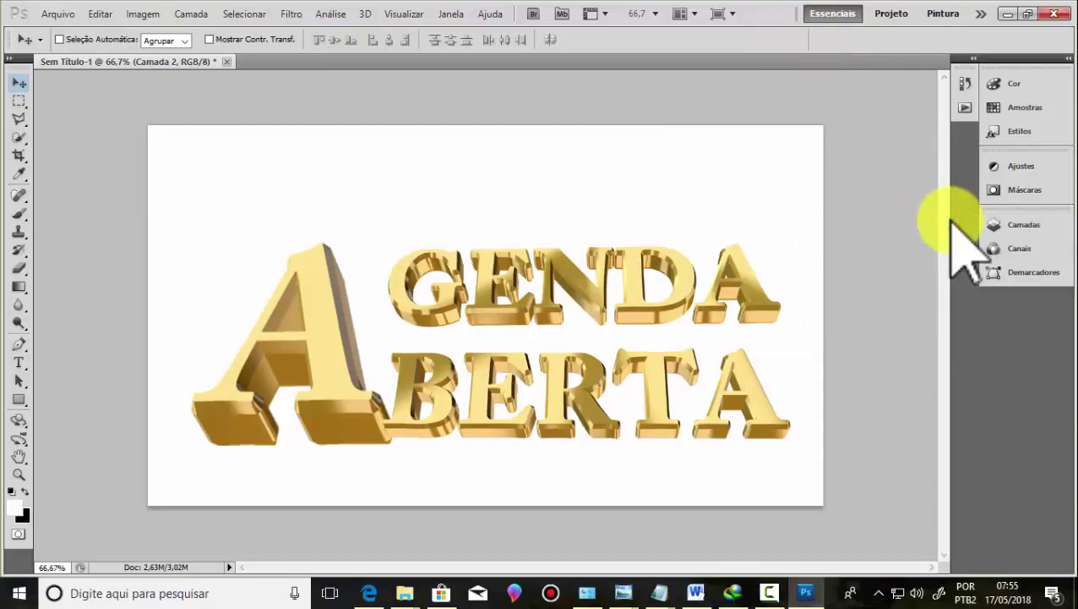
click(18, 156)
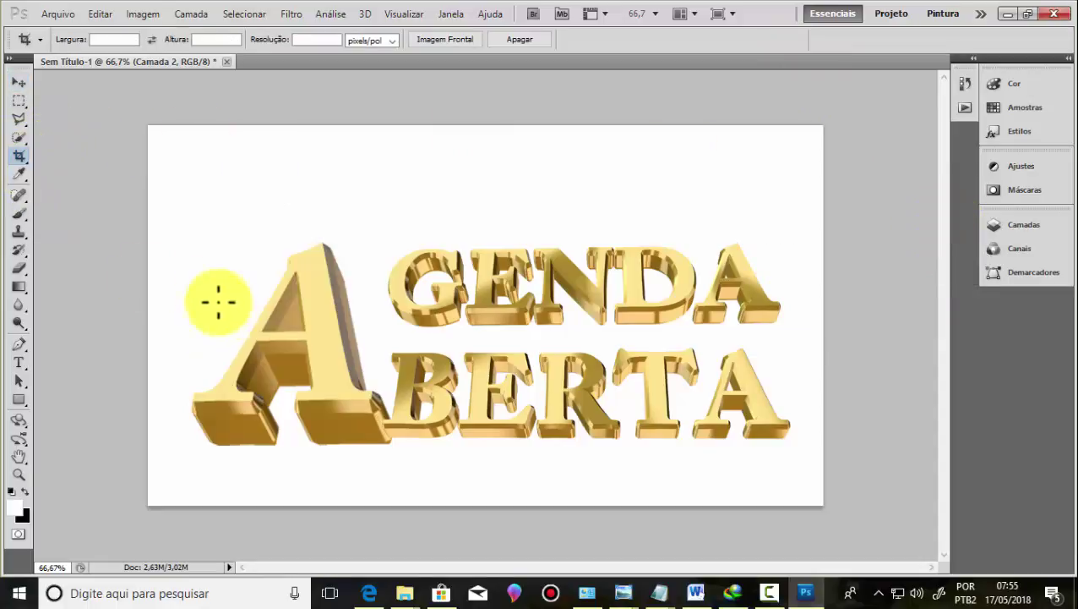
Step: Crop the canvas to a tight box around the lettering, refining the left and top edges
mouse_move(175, 213)
mouse_down()
mouse_move(407, 463)
mouse_move(801, 463)
mouse_up()
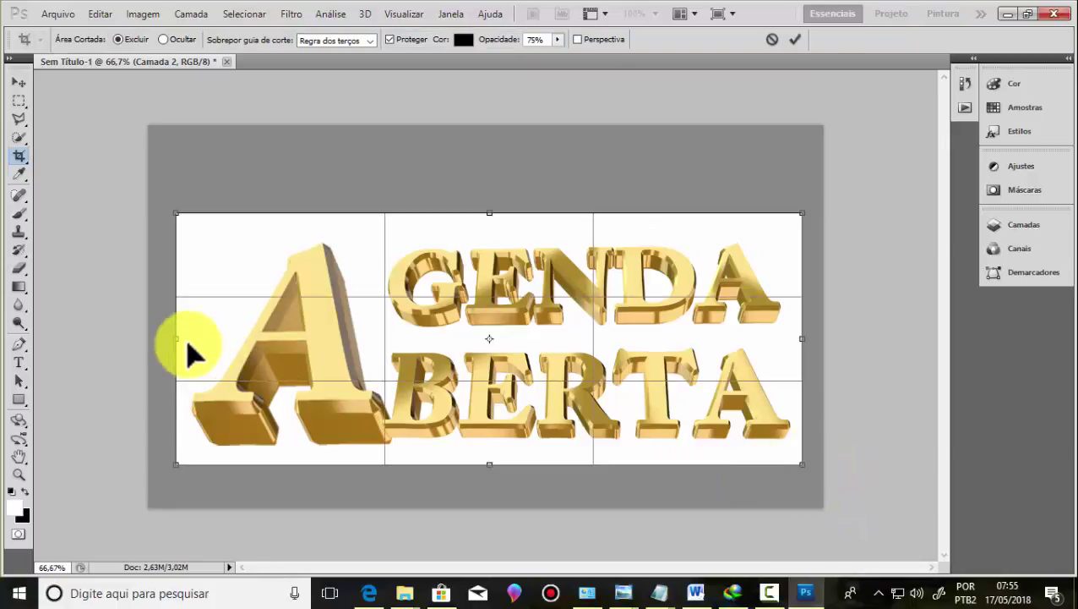
drag(175, 338, 185, 337)
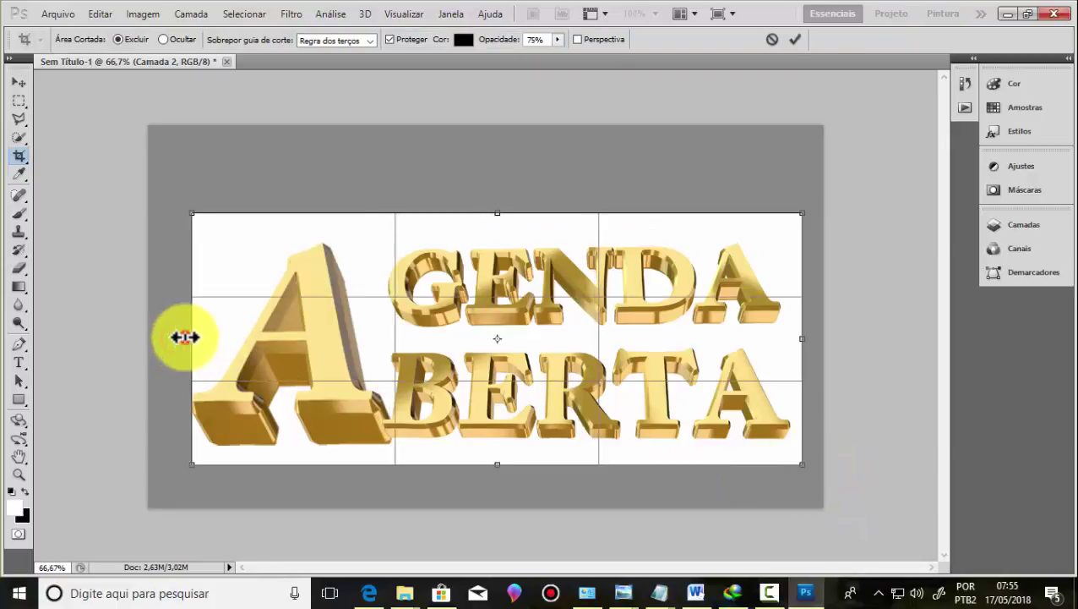
drag(187, 339, 182, 339)
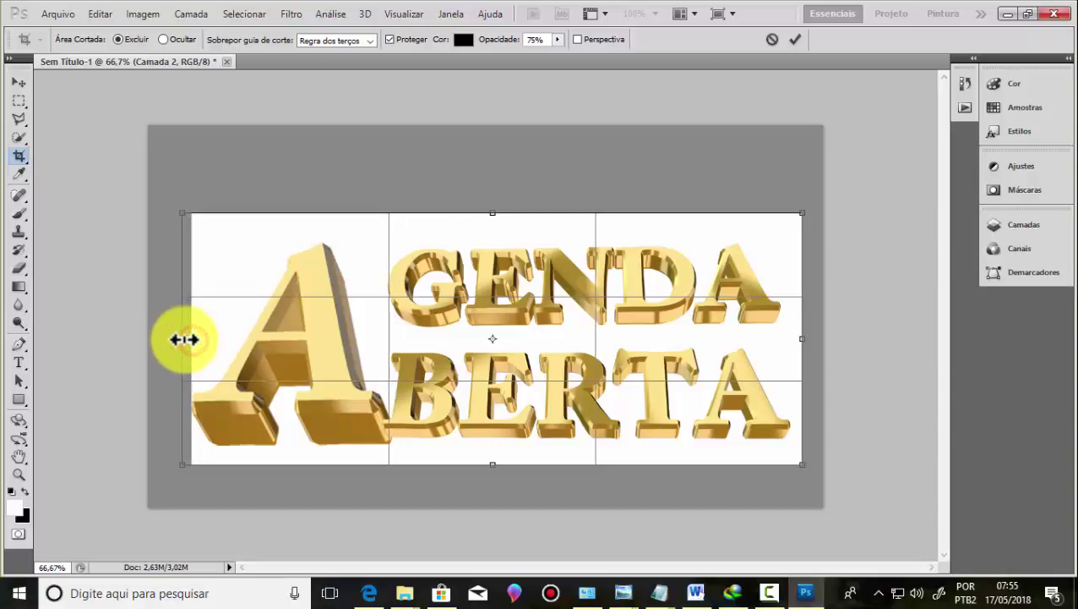
drag(491, 211, 487, 226)
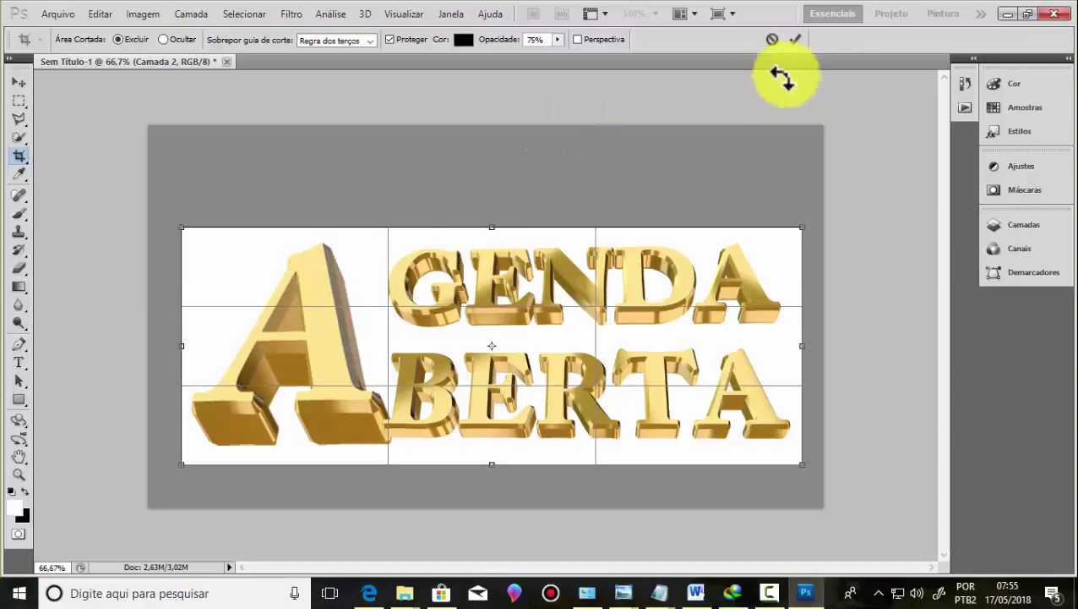
click(795, 39)
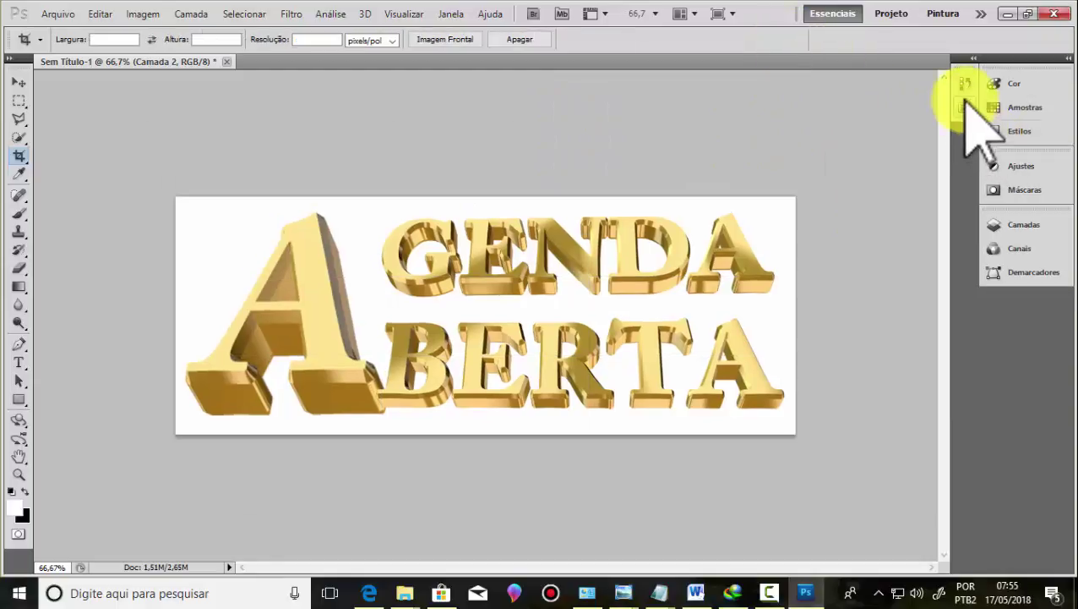
Step: Delete the white Plano de Fundo background layer
click(1018, 225)
click(803, 312)
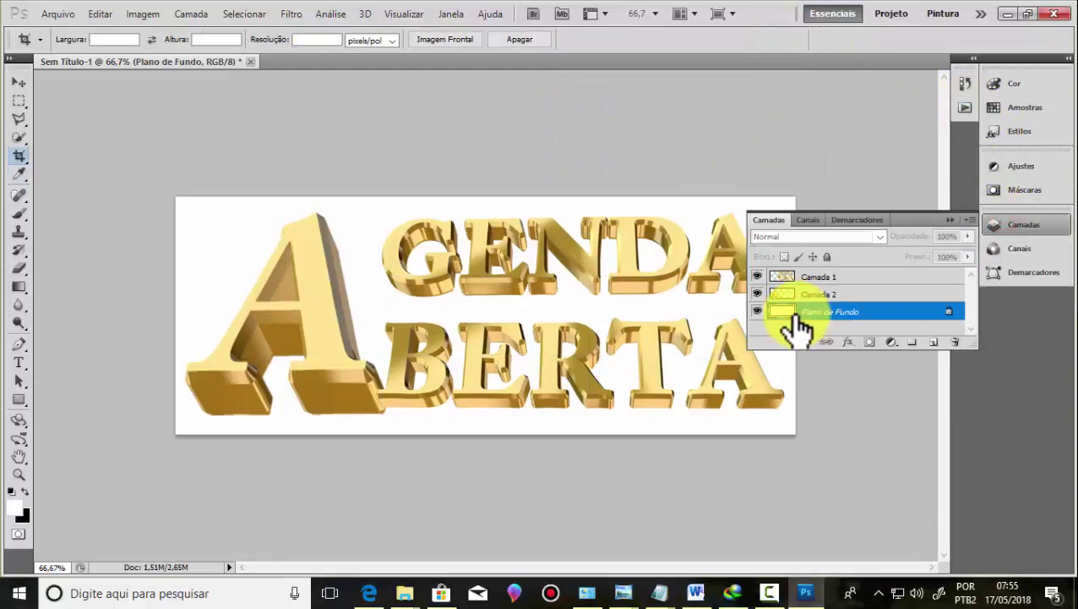
click(955, 342)
click(522, 226)
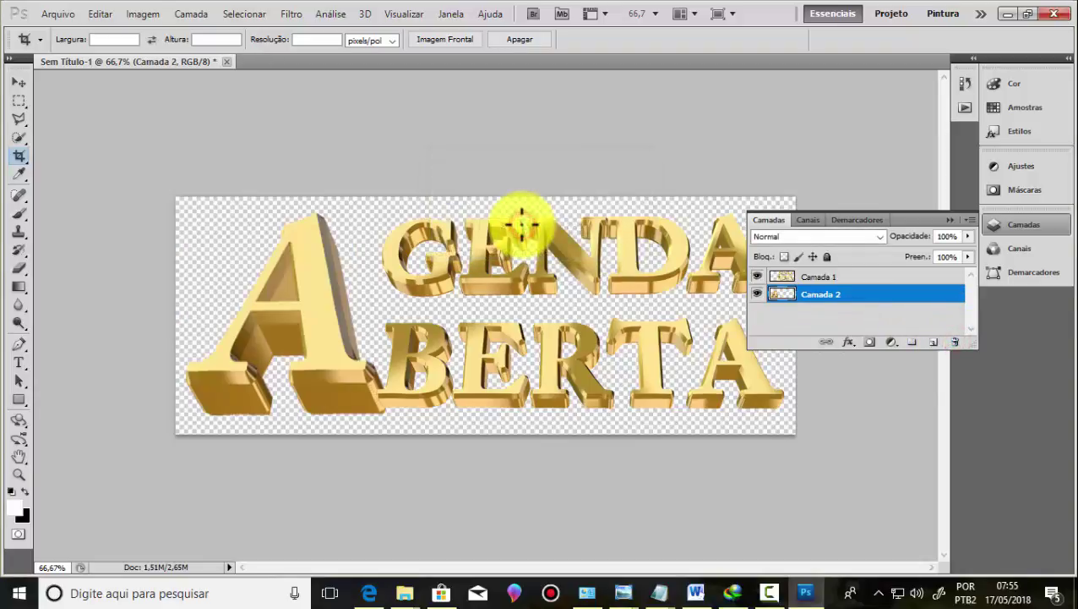
Step: Merge Camada 1 and Camada 2 into a single lettering layer
shift+click(856, 279)
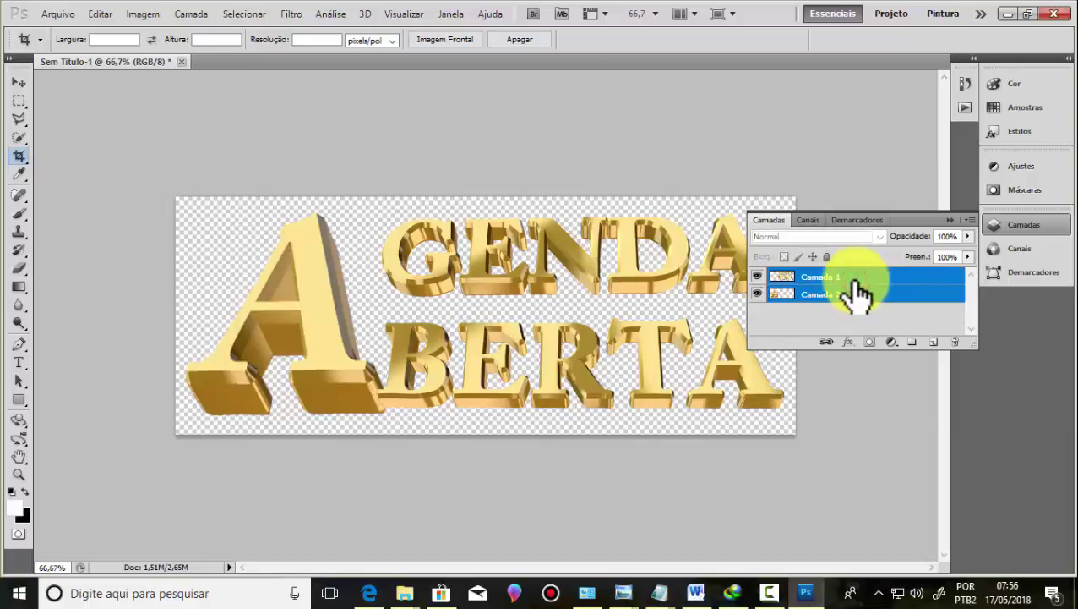
key(ctrl+e)
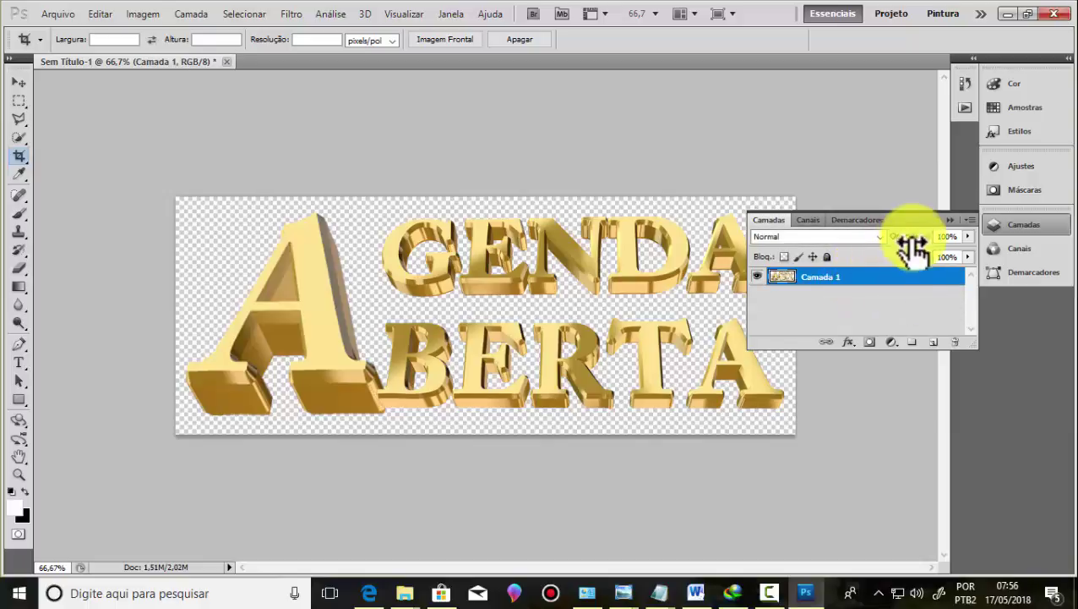
click(994, 225)
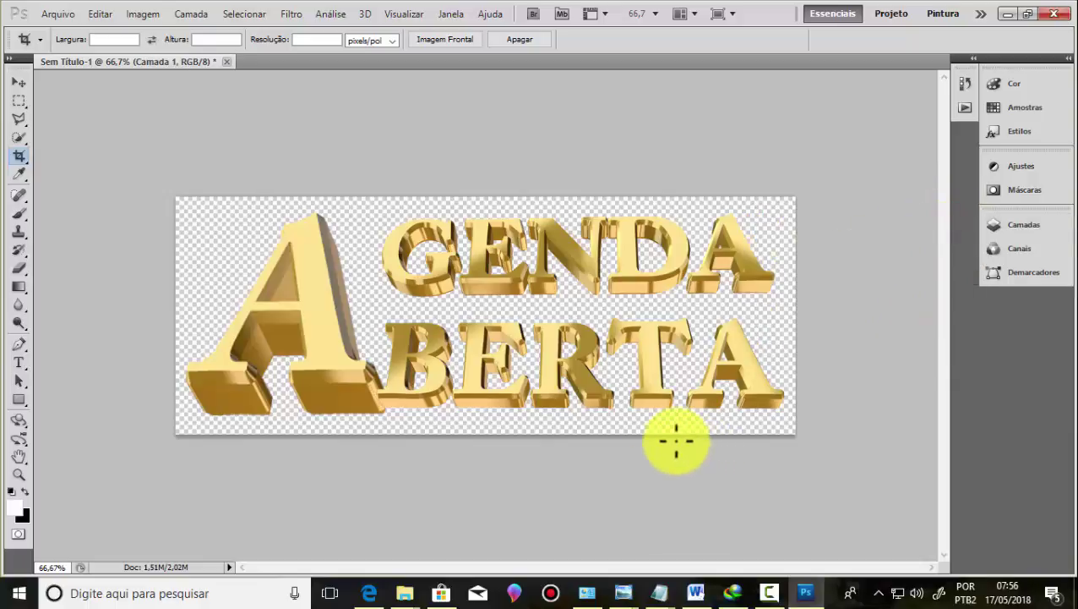
click(55, 14)
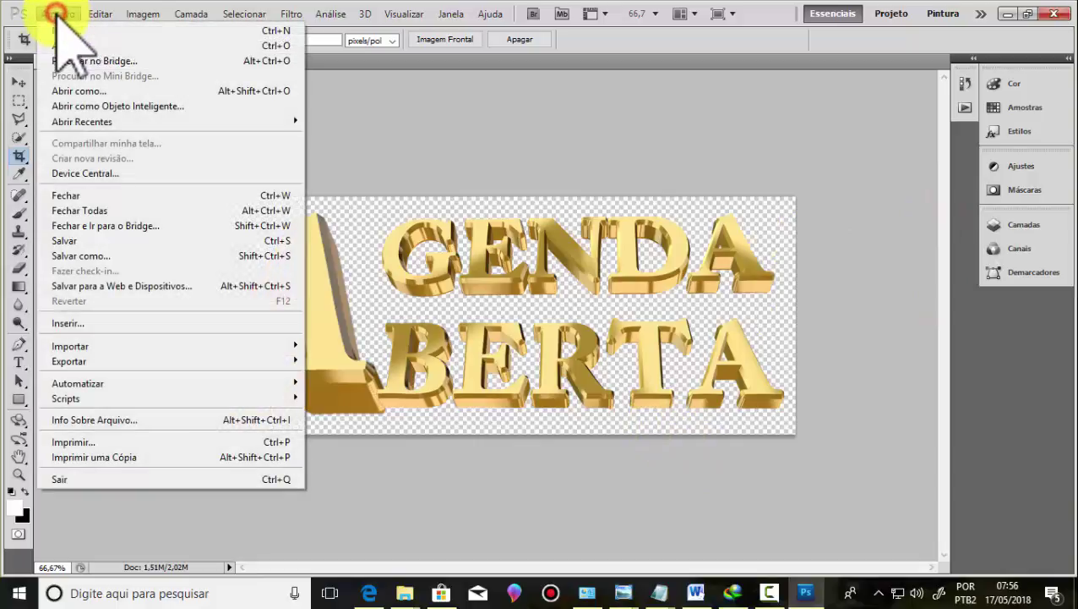
Step: Save the document as 'texto agenda aberta' in Photoshop PSD format
click(77, 256)
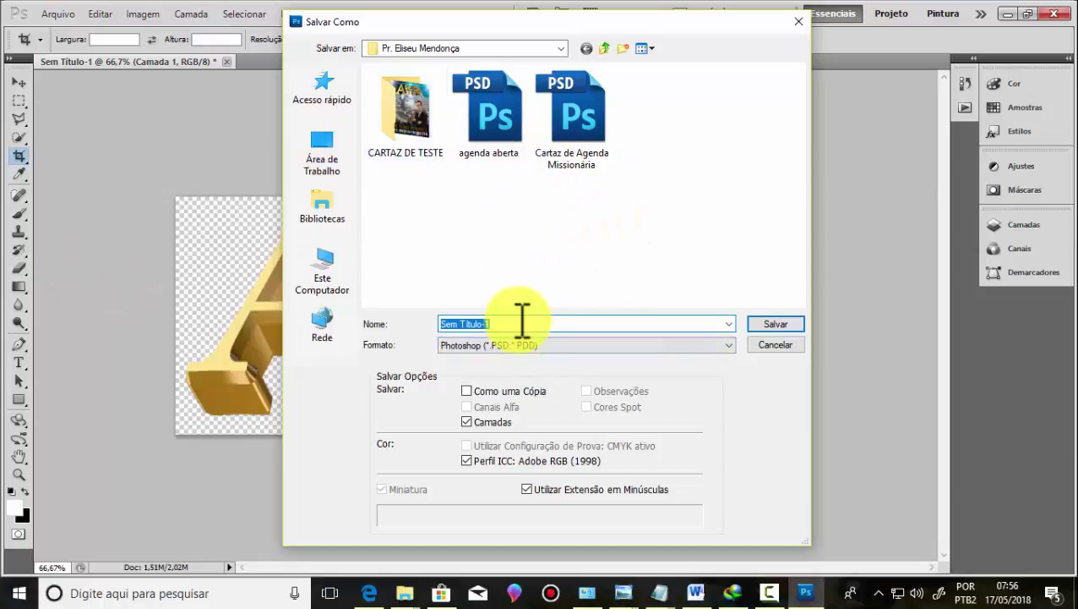
text(t)
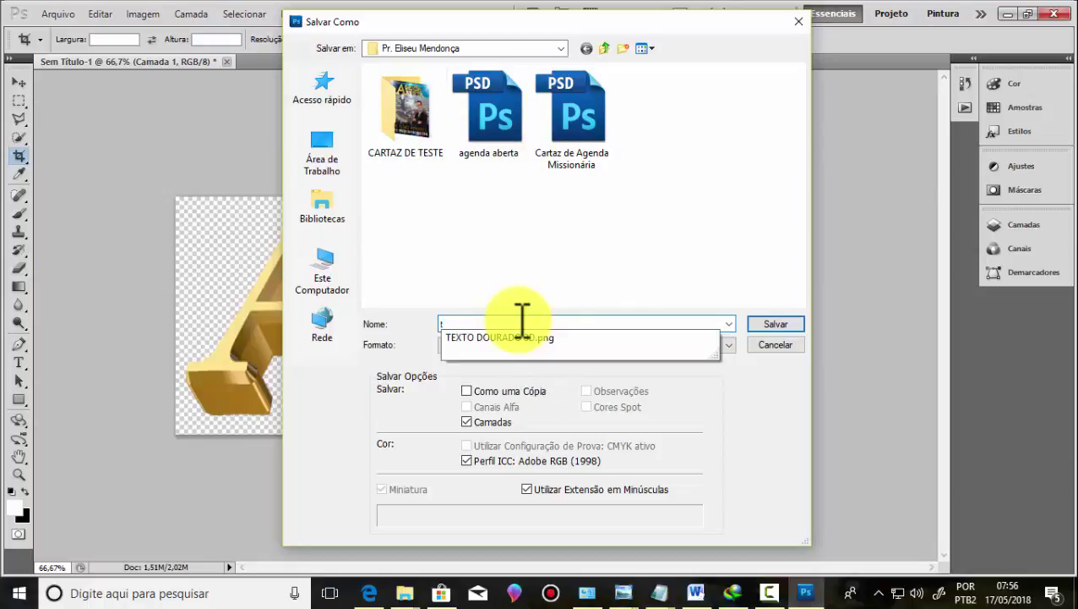
key(BackSpace)
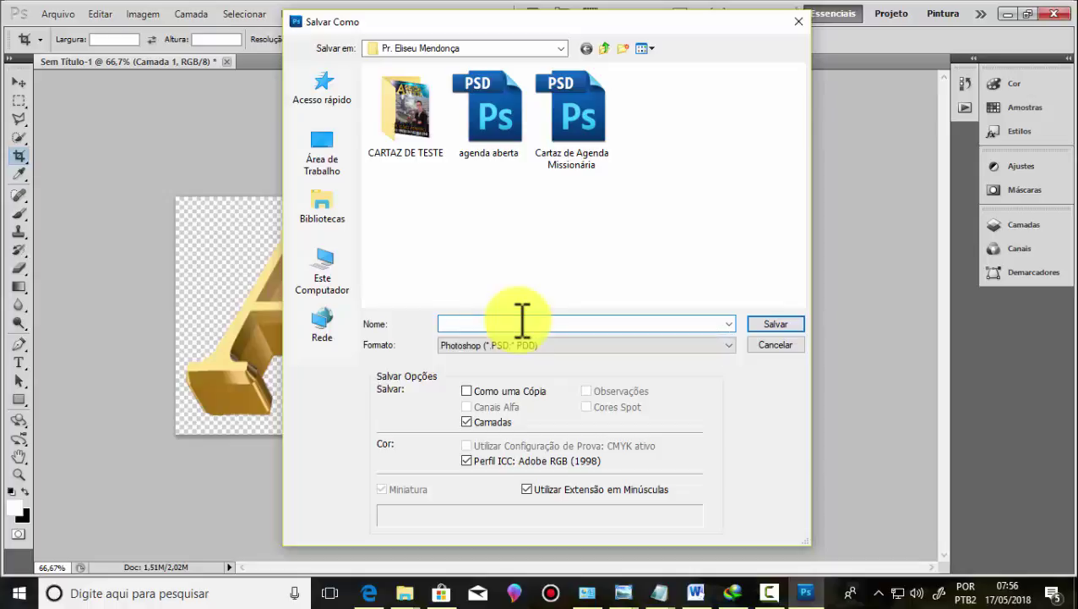
text(texto)
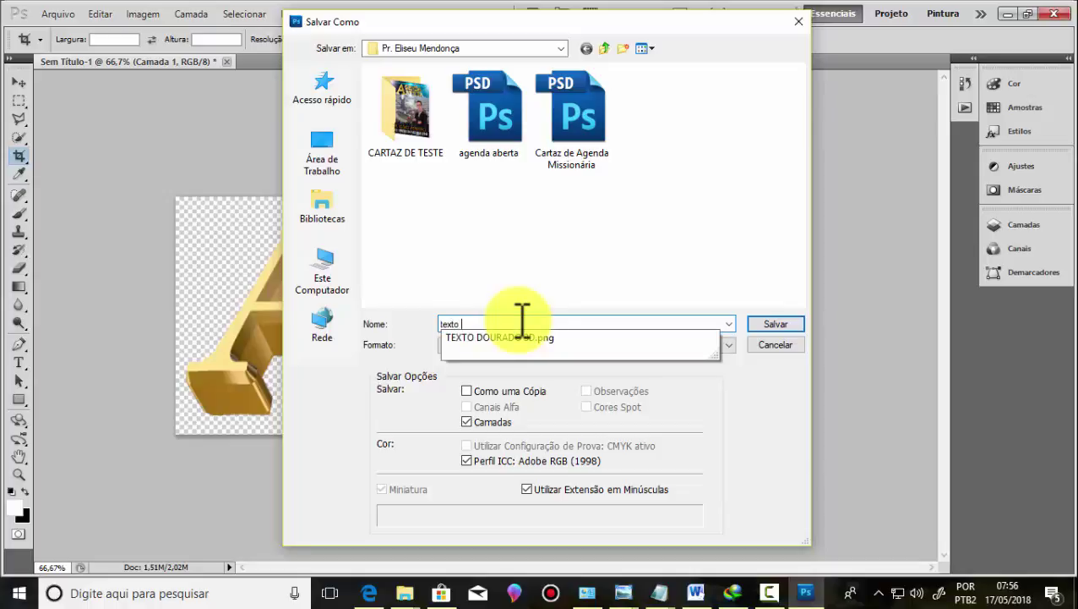
text(agenda aberta)
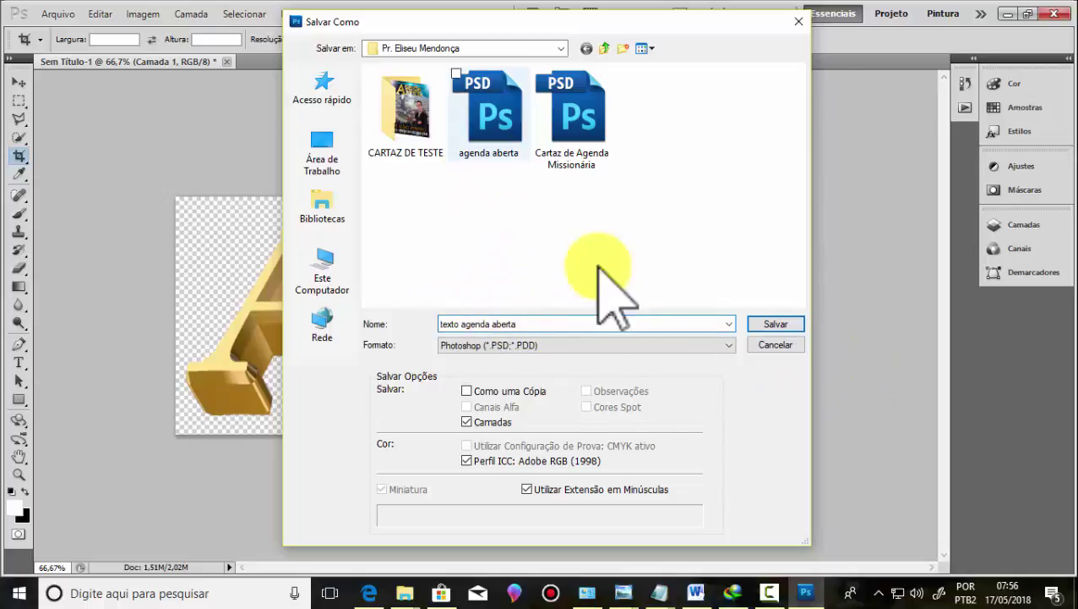
click(763, 326)
click(759, 181)
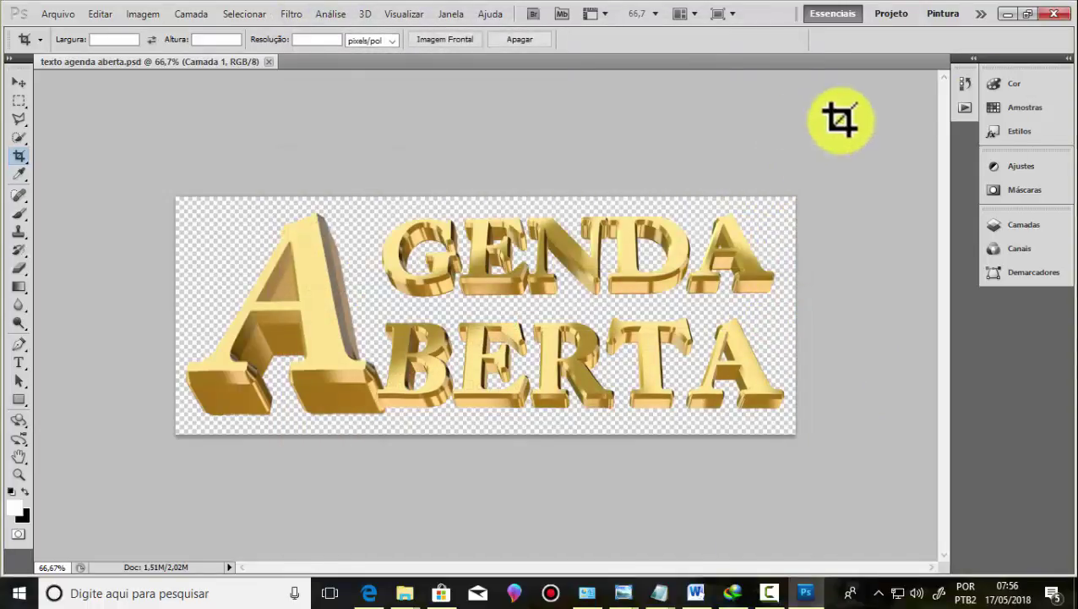
Step: Close Photoshop CS5 and launch Photoshop CC from the Start menu
click(1049, 15)
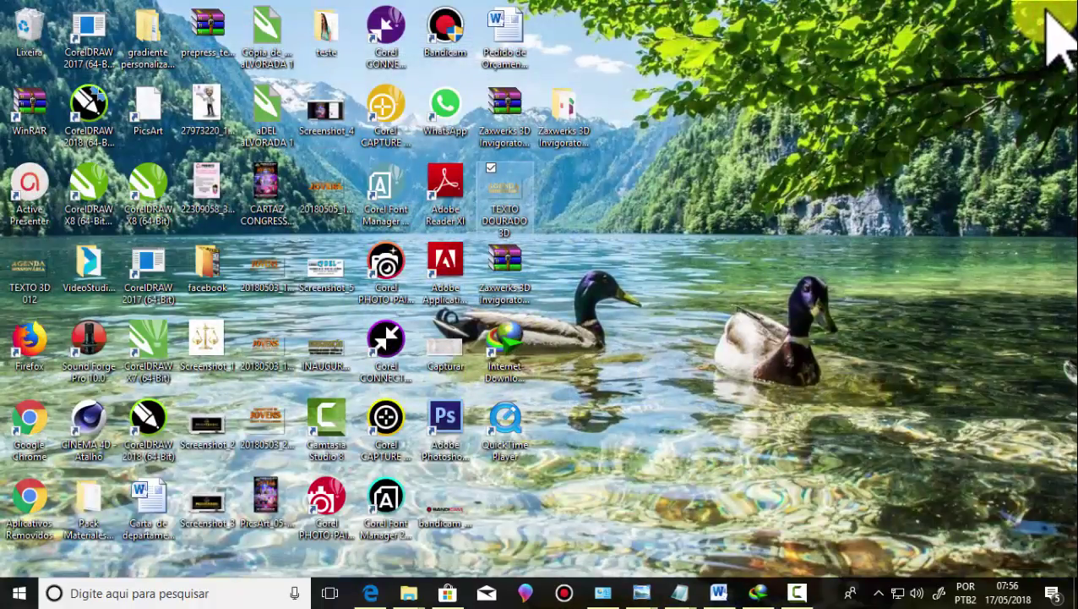
click(14, 589)
click(526, 442)
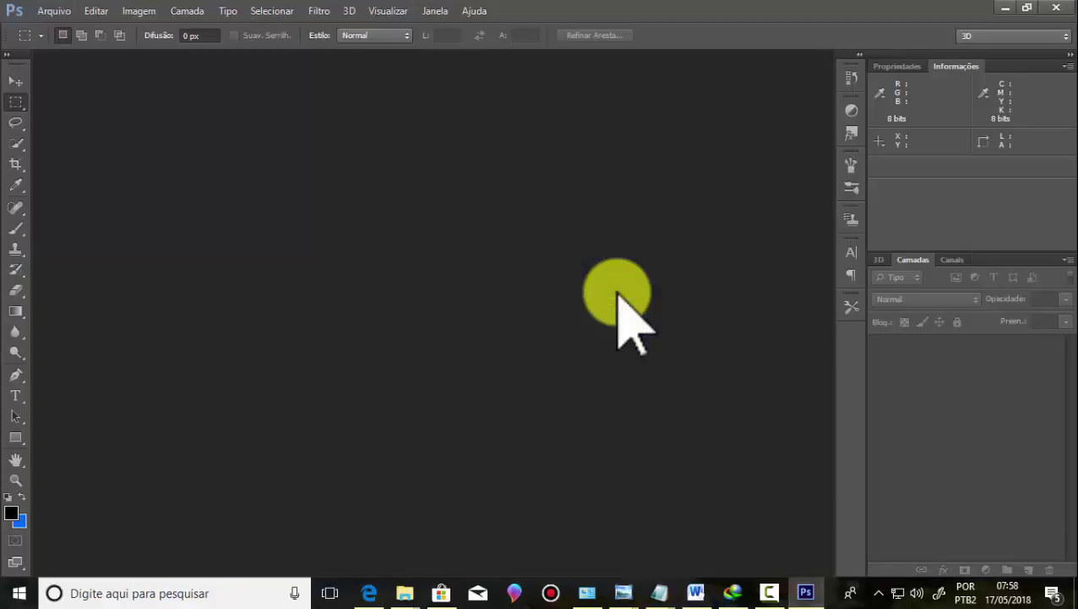
Step: Create Sem Título-1, a new 1080 × 1080 pixel RGB document with a white background
click(44, 6)
click(61, 29)
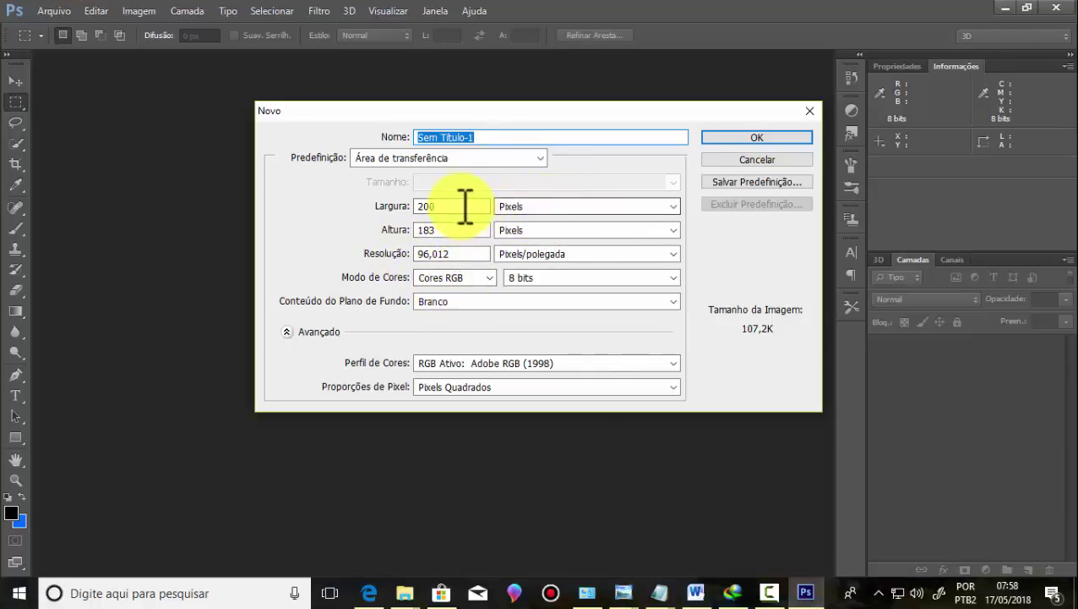
drag(459, 204, 338, 201)
text(1080)
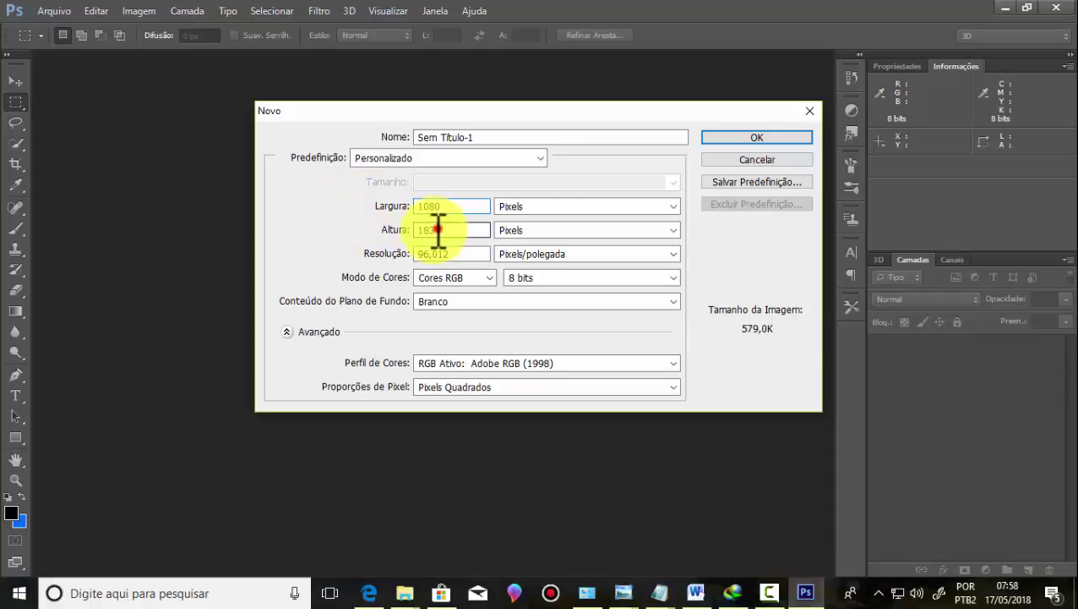
drag(433, 229, 398, 230)
text(1080)
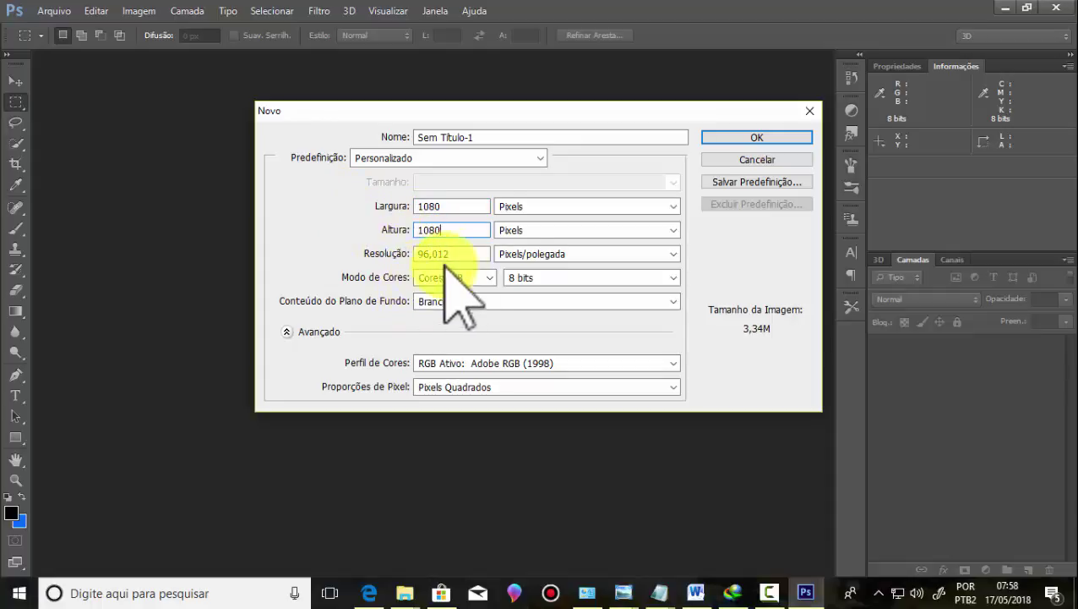
double_click(463, 256)
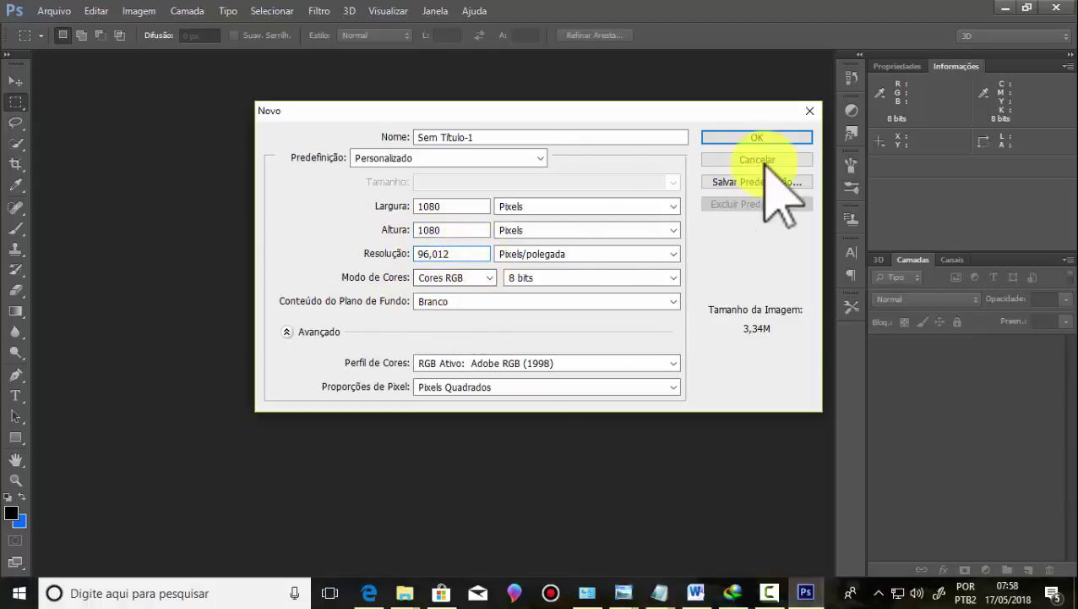
click(715, 135)
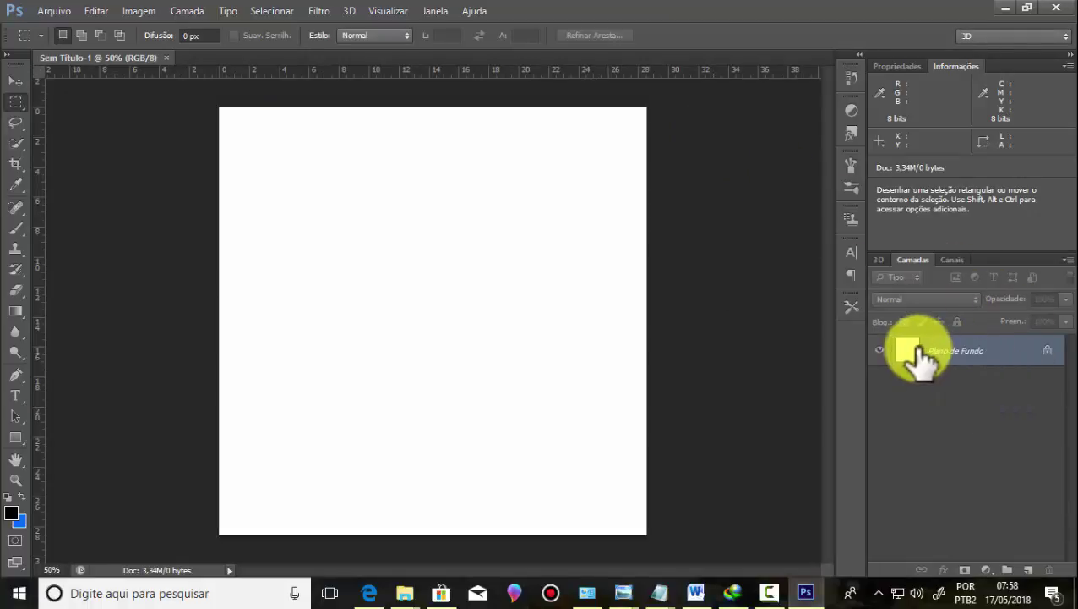
Step: Place the CÉU E MAR_21102013_04 sunset photo into the new document
click(53, 11)
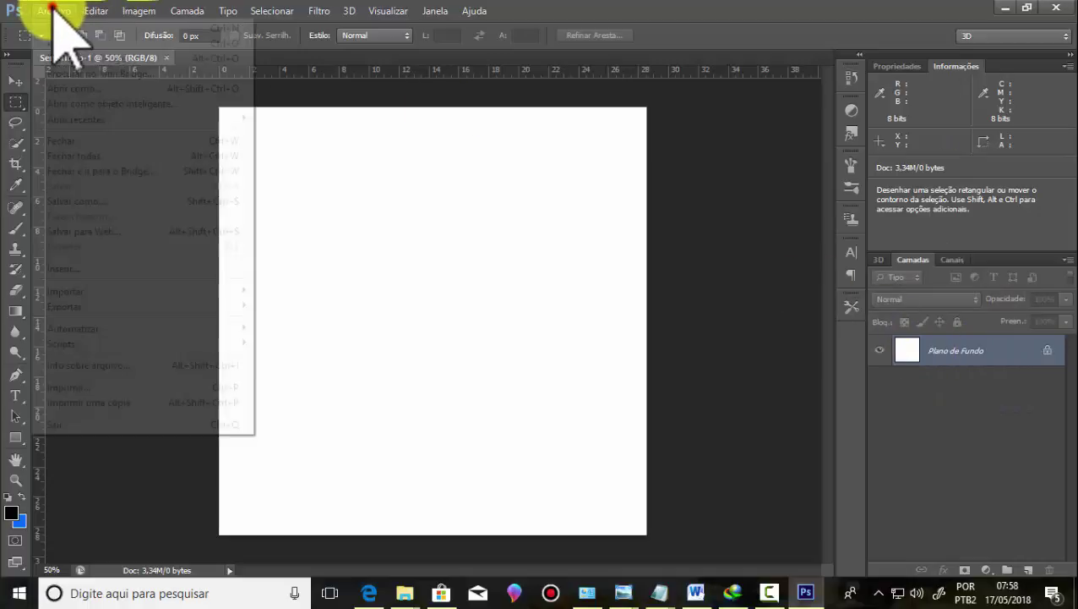
click(69, 267)
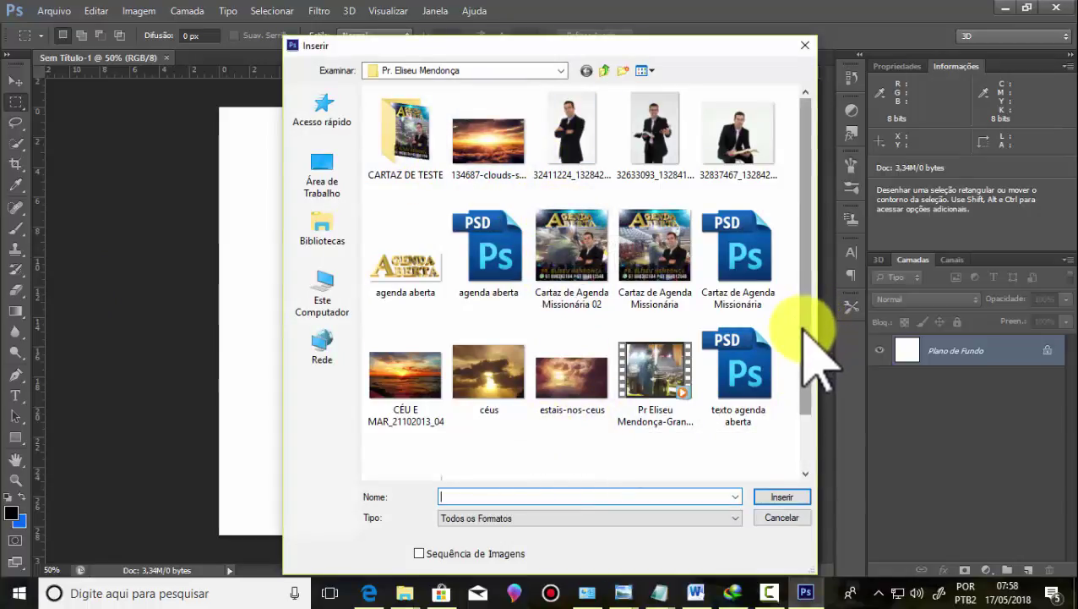
scroll(805, 338, down, 1)
click(409, 323)
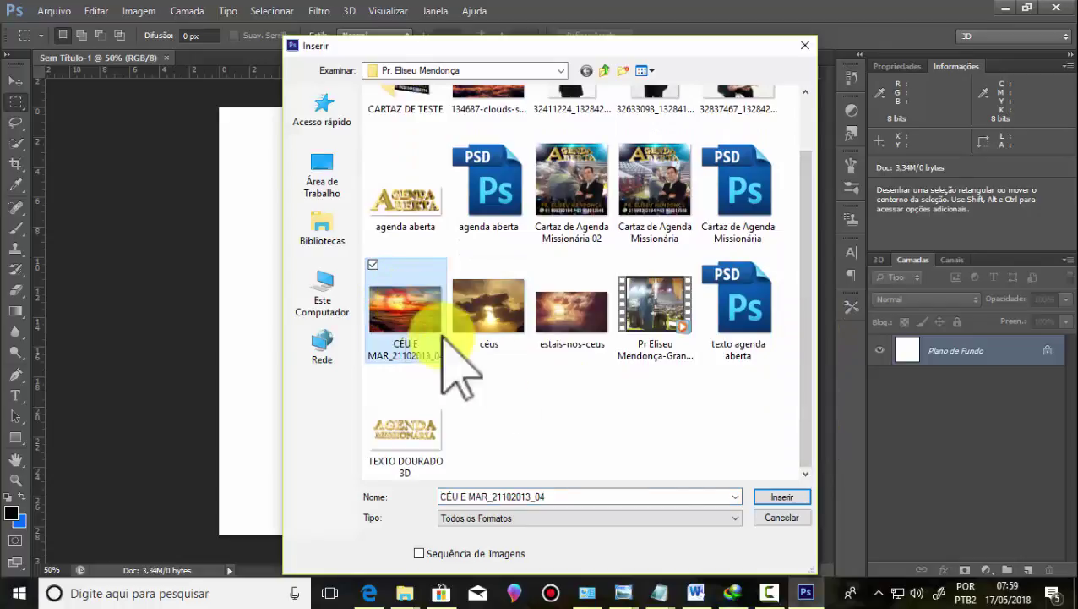
click(778, 496)
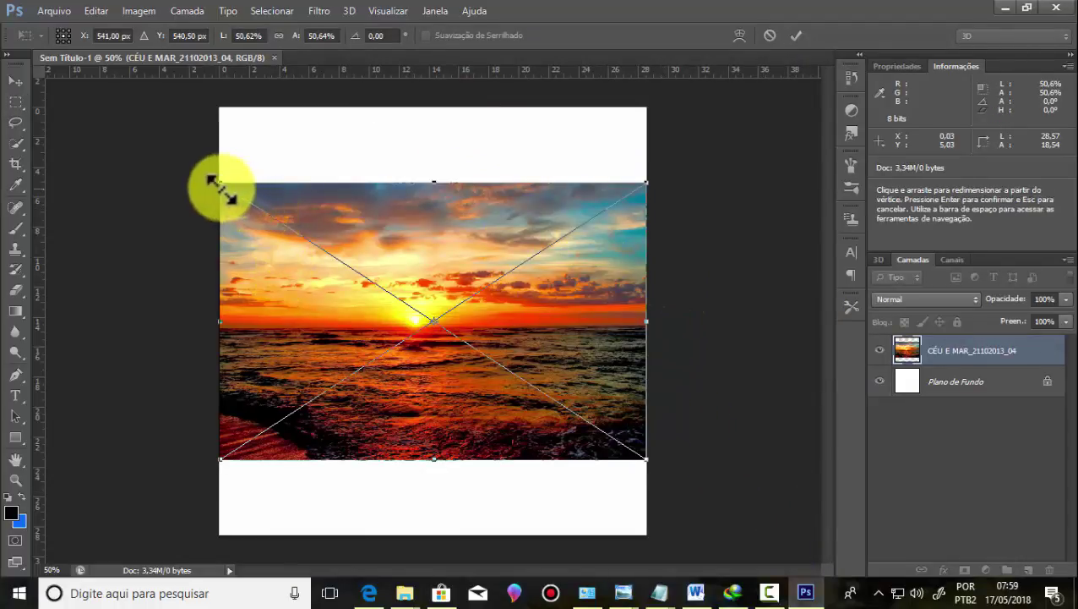
Step: Scale the sunset photo to cover the canvas and shift it so the sun sits right of centre
drag(220, 182, 98, 104)
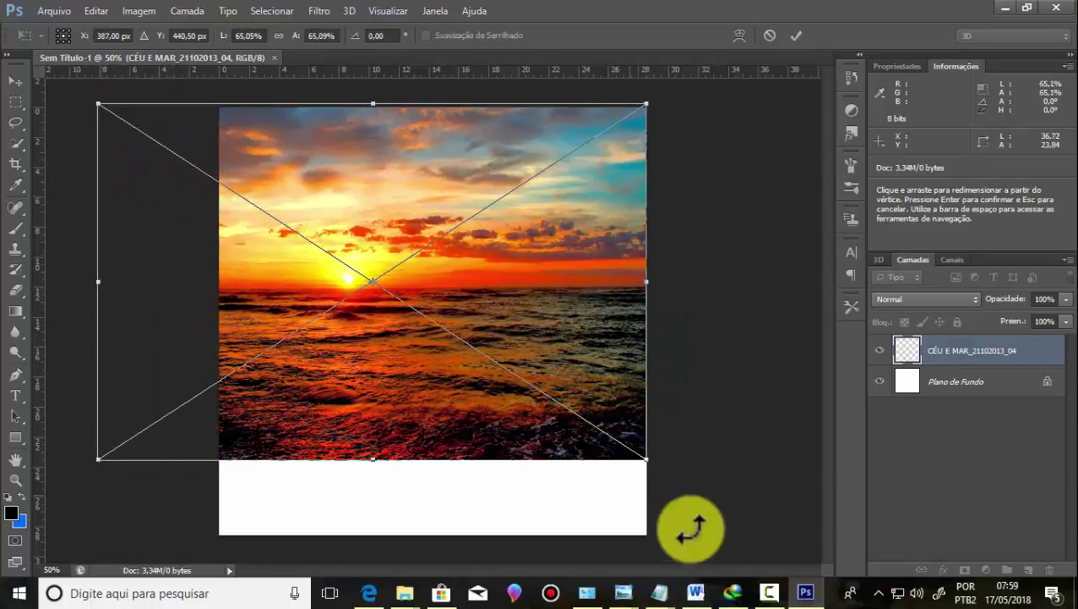
drag(646, 459, 748, 554)
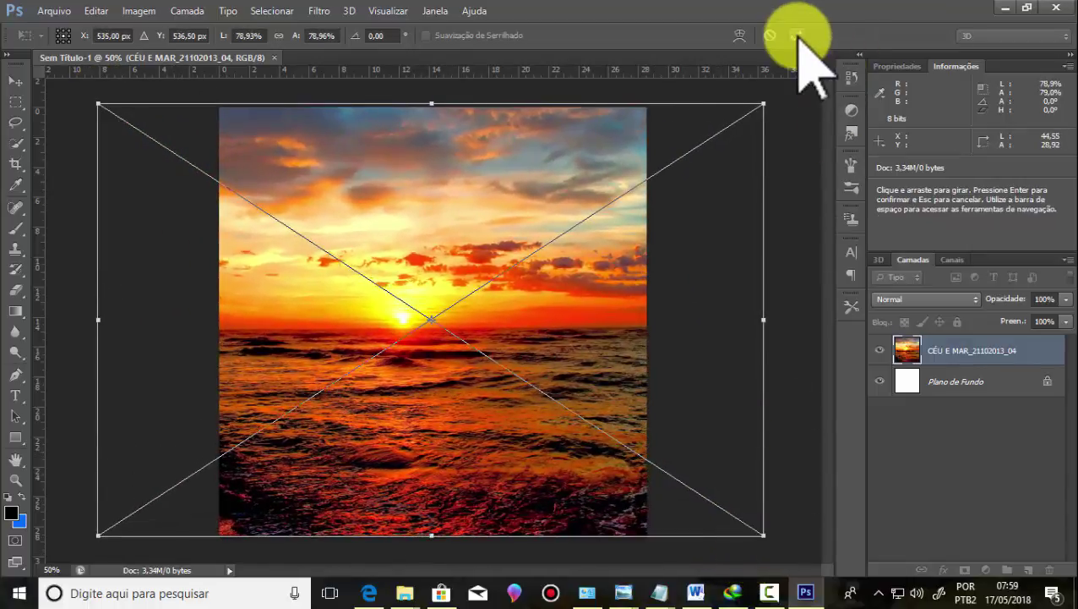
click(795, 36)
click(14, 80)
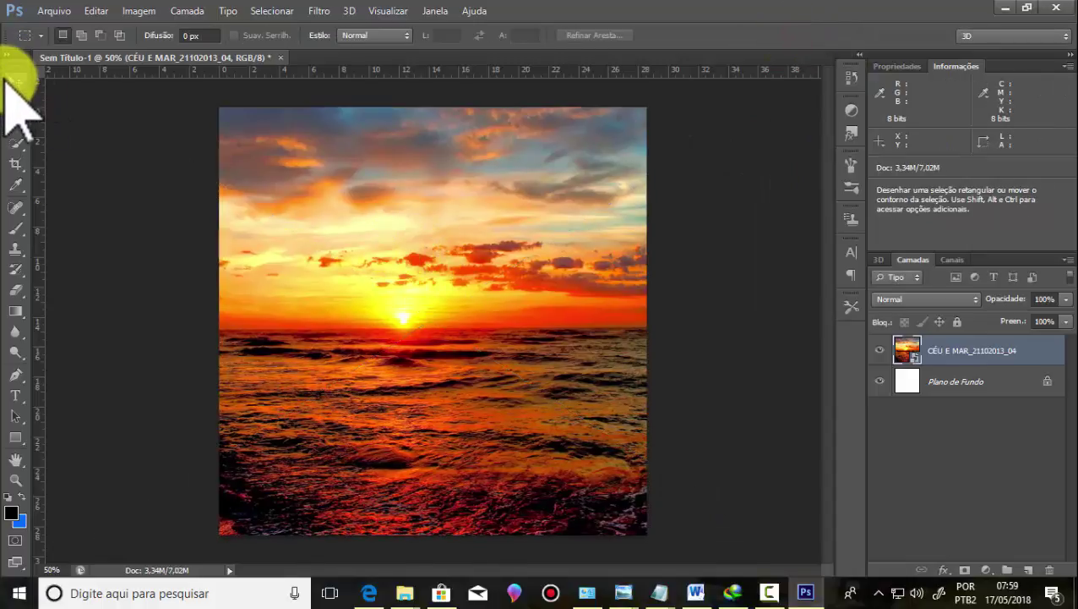
mouse_move(333, 237)
mouse_down()
mouse_move(481, 241)
mouse_move(109, 226)
mouse_move(457, 255)
mouse_move(411, 241)
mouse_up()
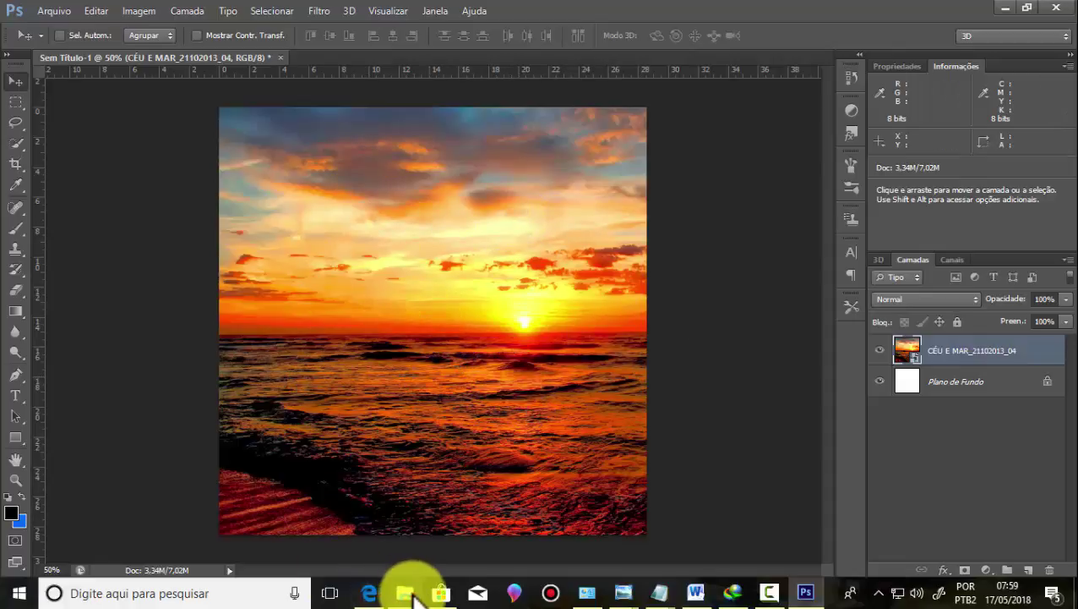
Step: Browse to the poster project folder in D:\Aulas and drag the Grande Templo Cuiabá video into Photoshop
mouse_move(405, 593)
click(282, 532)
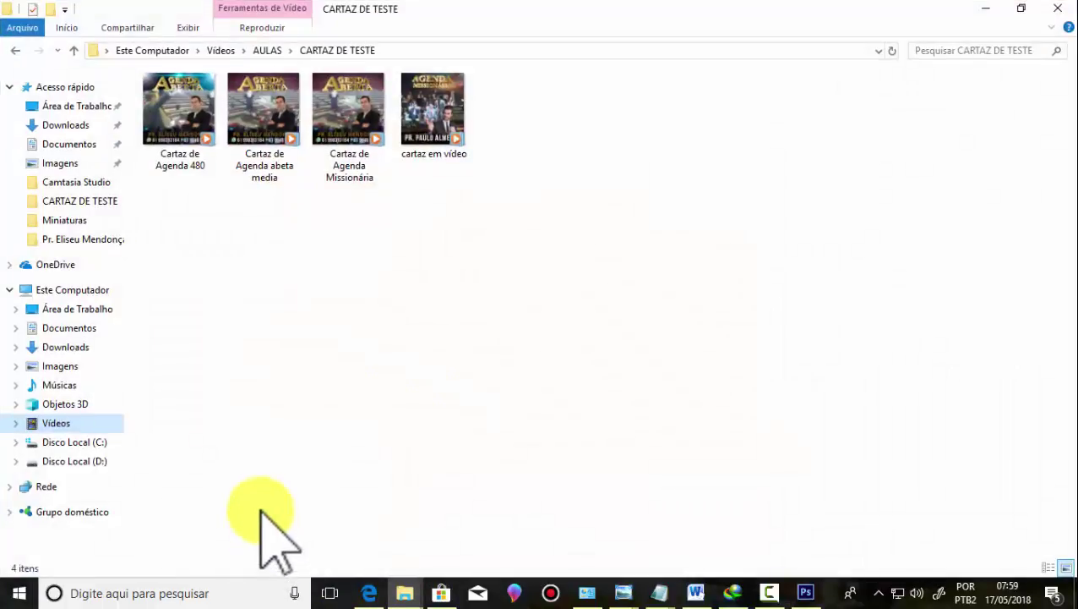
click(76, 290)
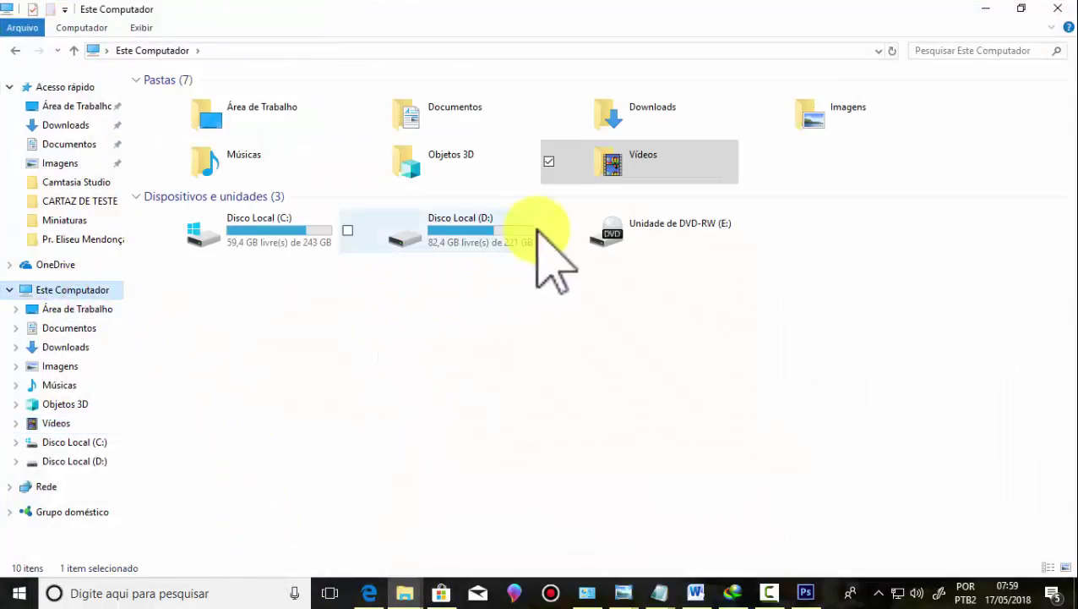
double_click(463, 239)
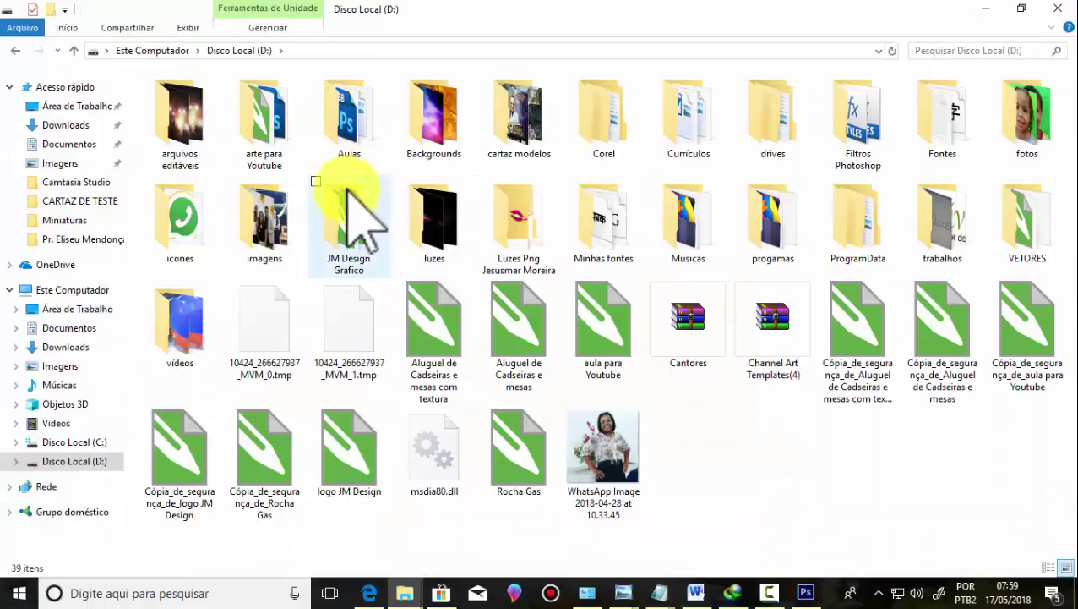
double_click(353, 110)
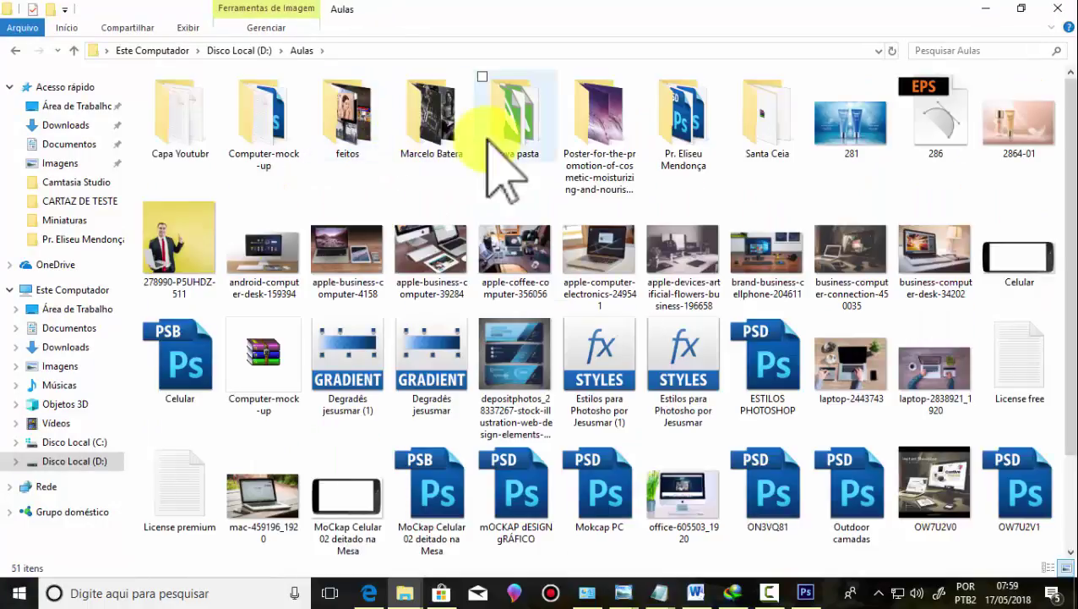
double_click(687, 127)
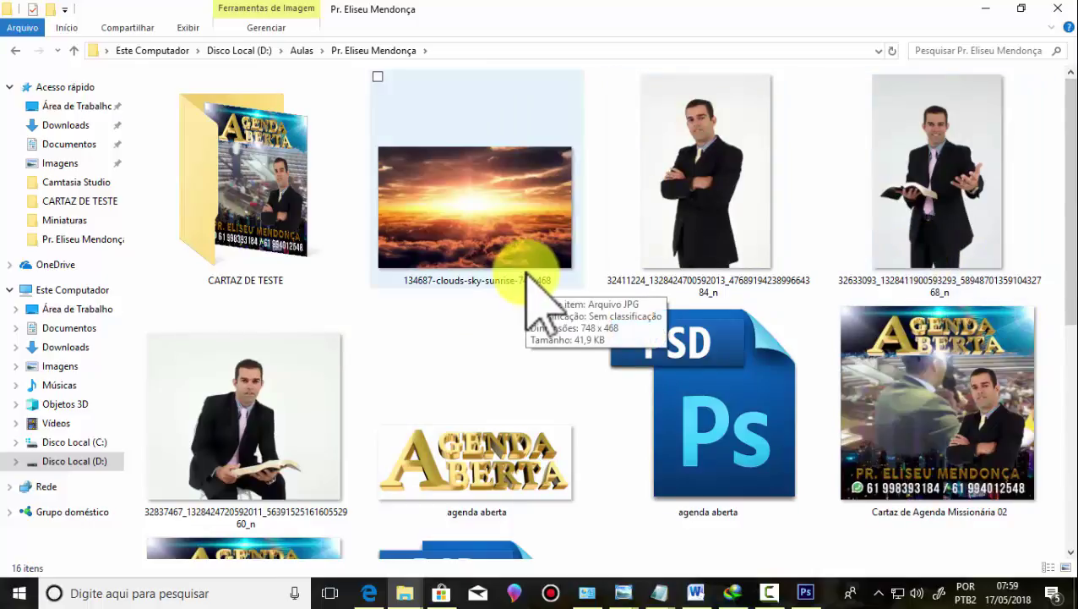
drag(1065, 181, 1061, 497)
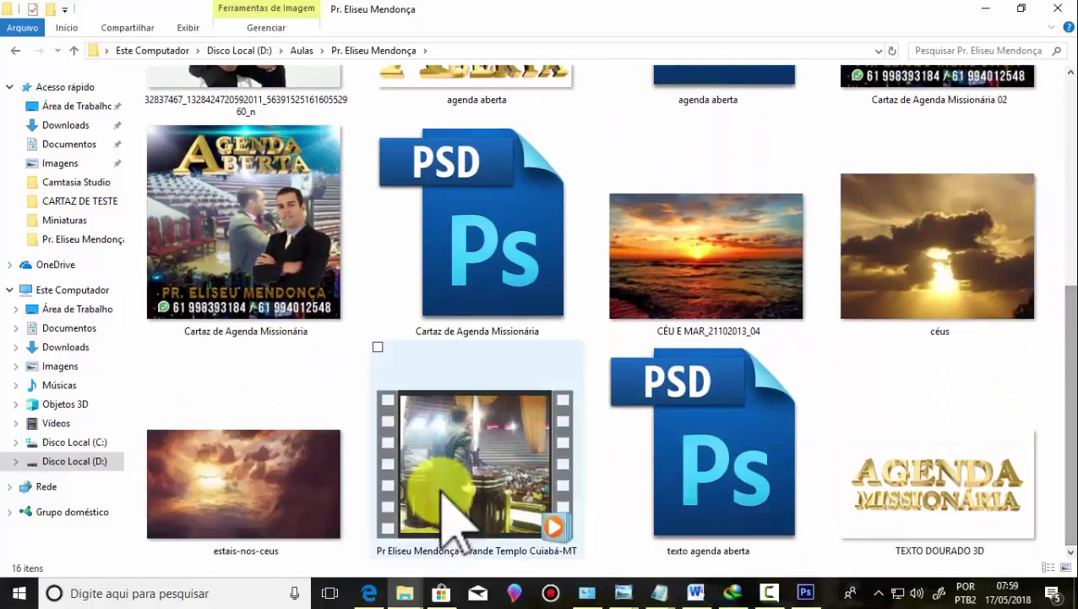
mouse_move(444, 486)
mouse_down()
mouse_move(765, 559)
mouse_move(808, 596)
mouse_move(592, 59)
mouse_move(471, 58)
mouse_up()
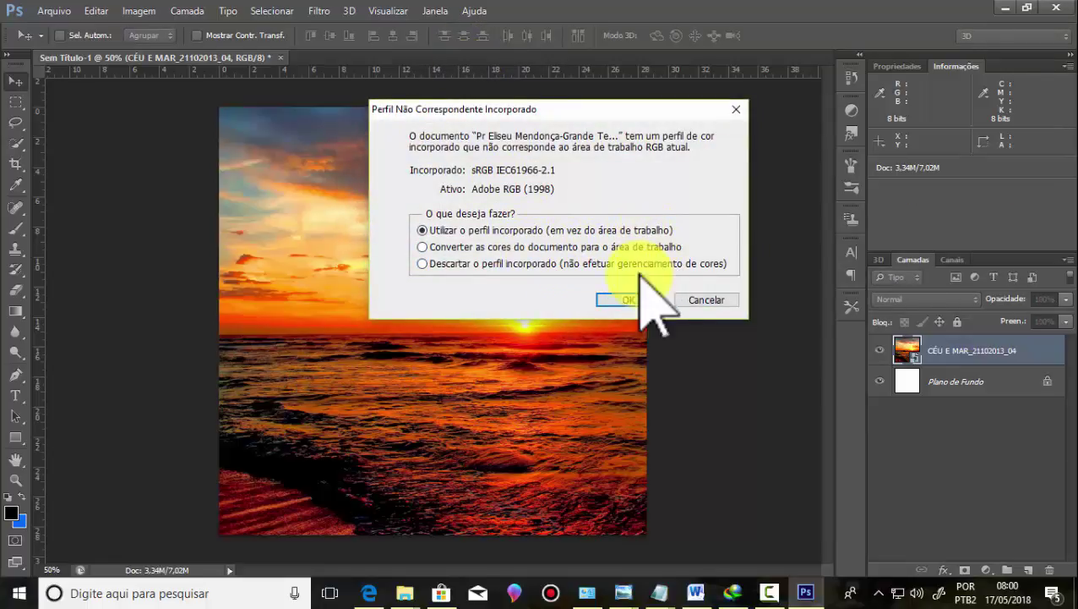
Step: Keep the video's embedded colour profile and scrub its timeline to preview the footage
click(629, 299)
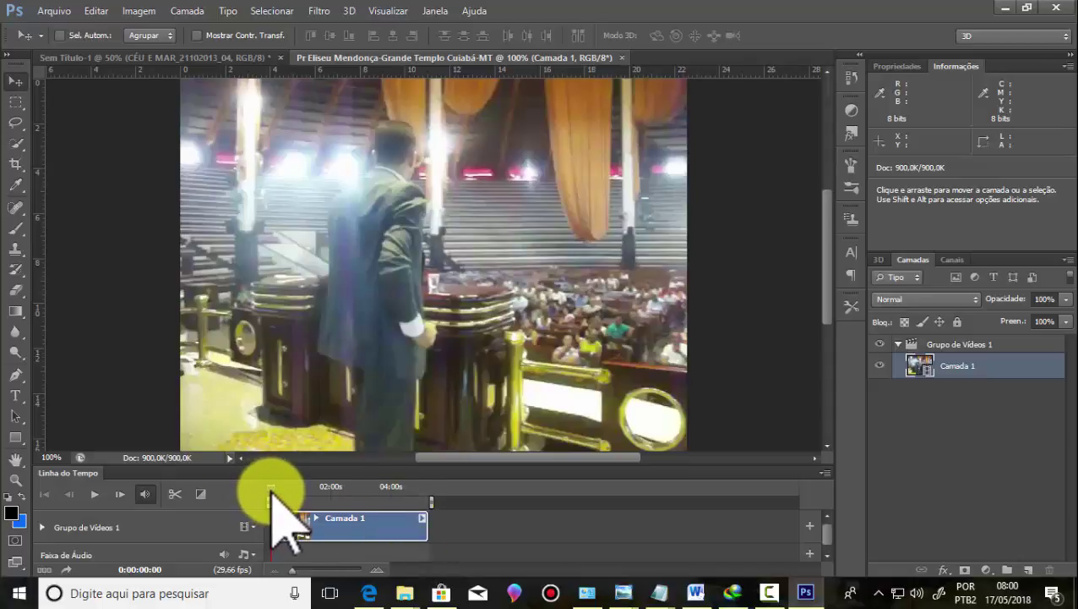
drag(271, 490, 292, 490)
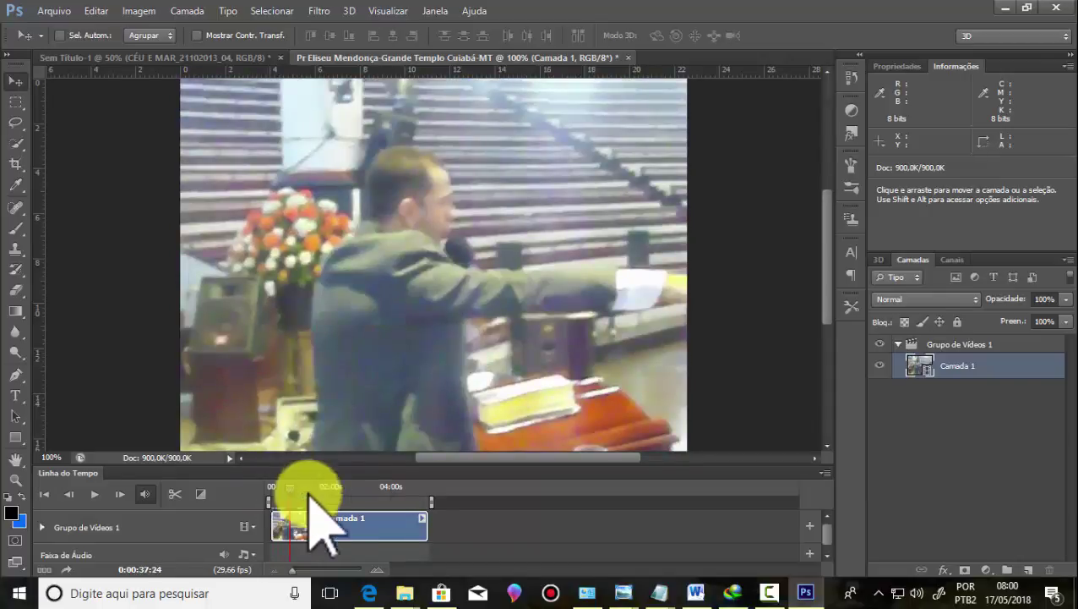
click(771, 593)
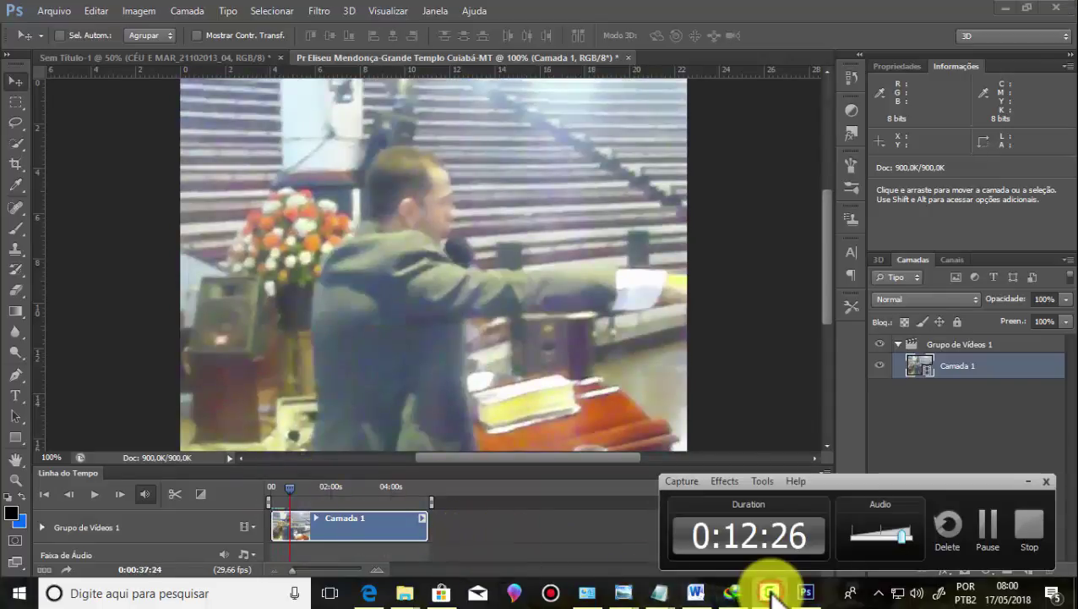
click(770, 593)
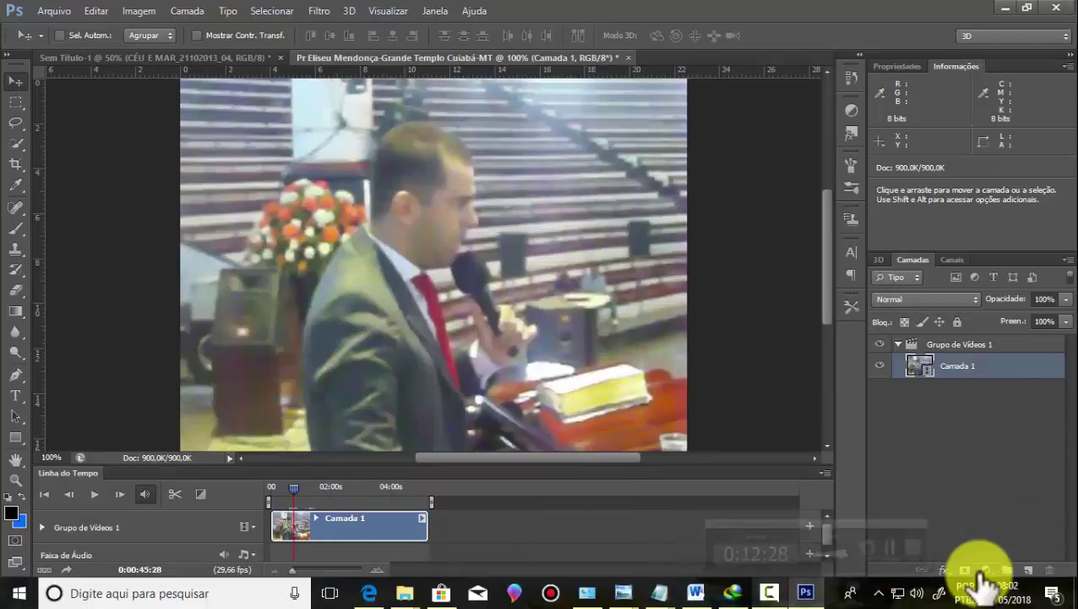
mouse_move(349, 525)
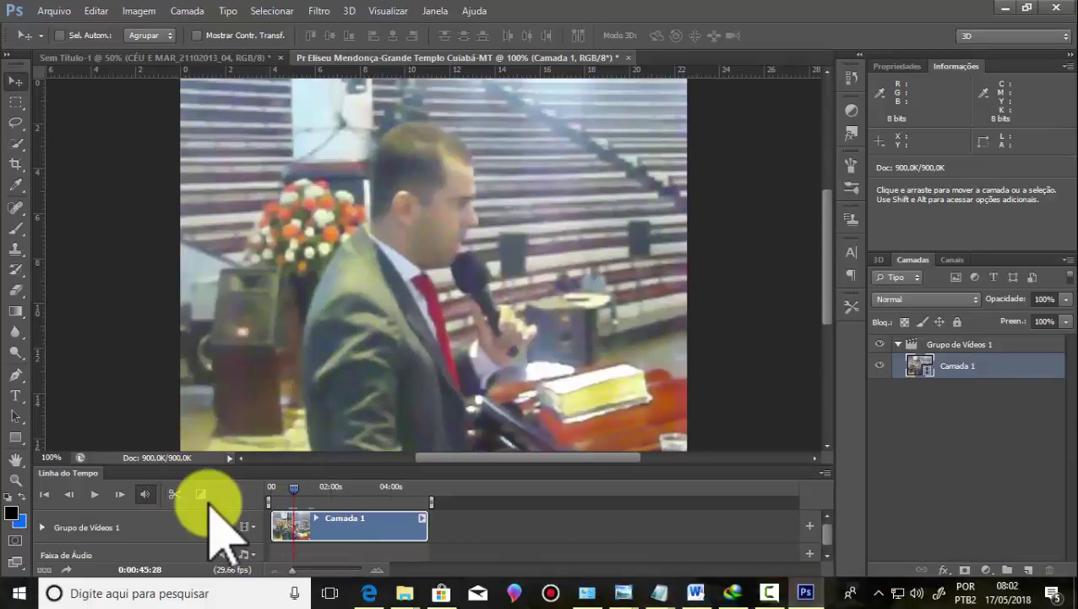
Step: Split the clip at the playhead and delete the short opening piece
click(175, 494)
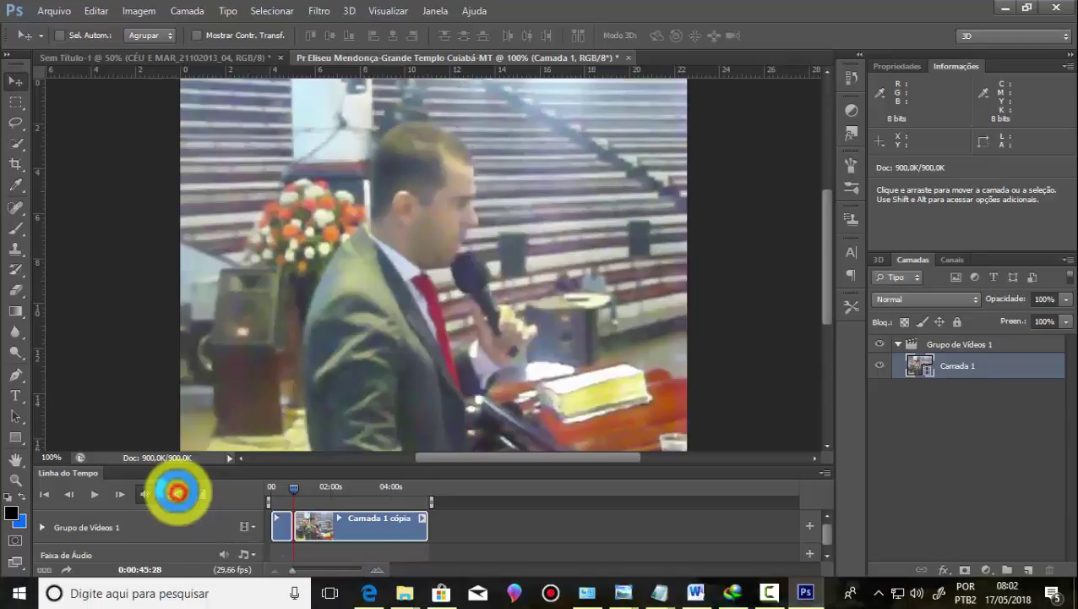
click(284, 523)
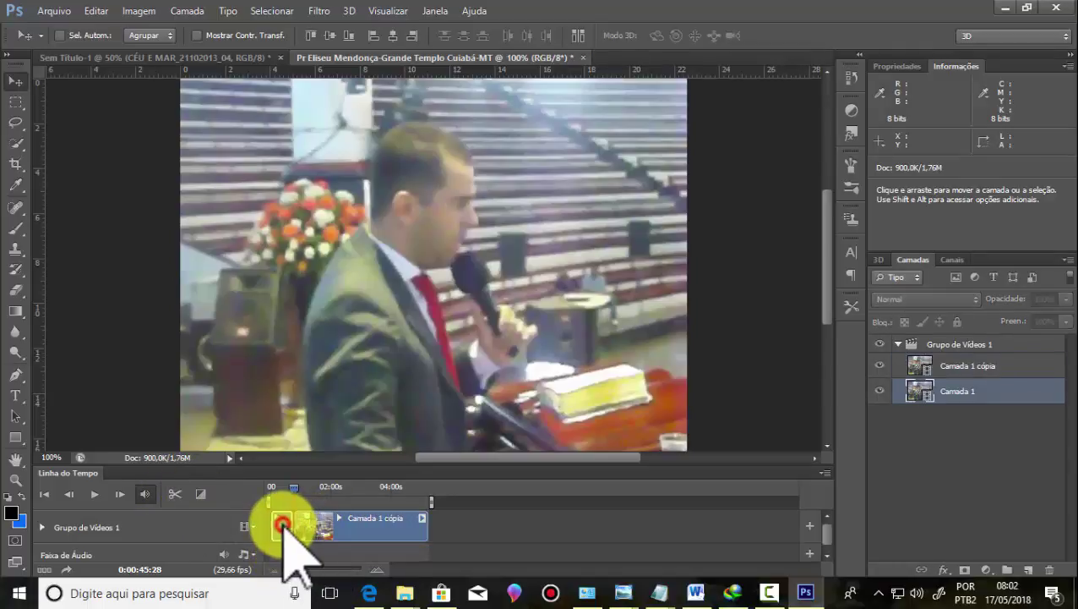
key(Delete)
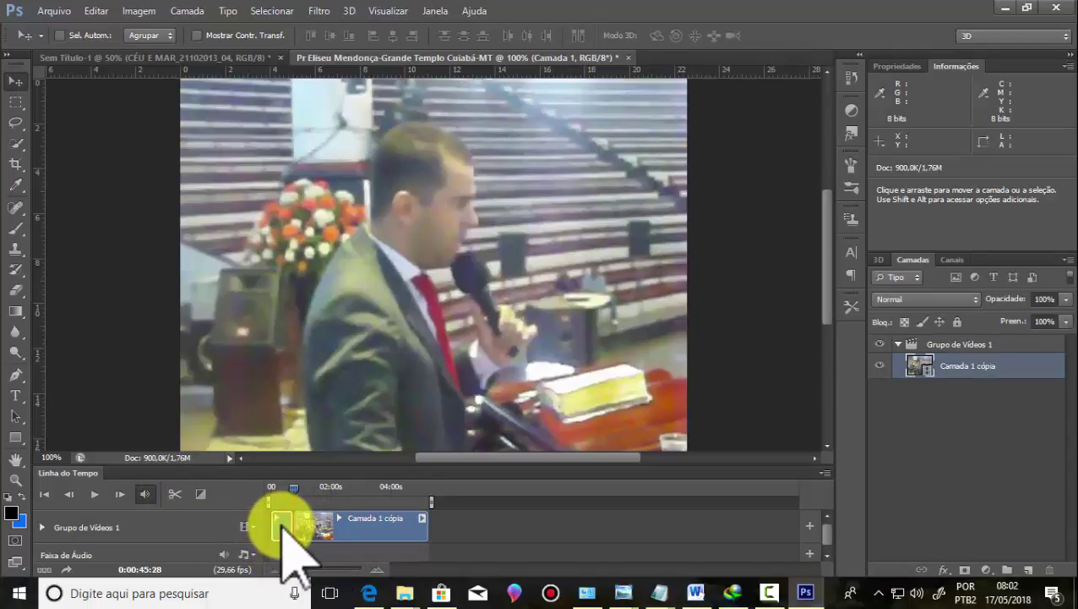
Step: Scrub the playhead to about 0:02:42:27, where the speaker faces the congregation
click(300, 487)
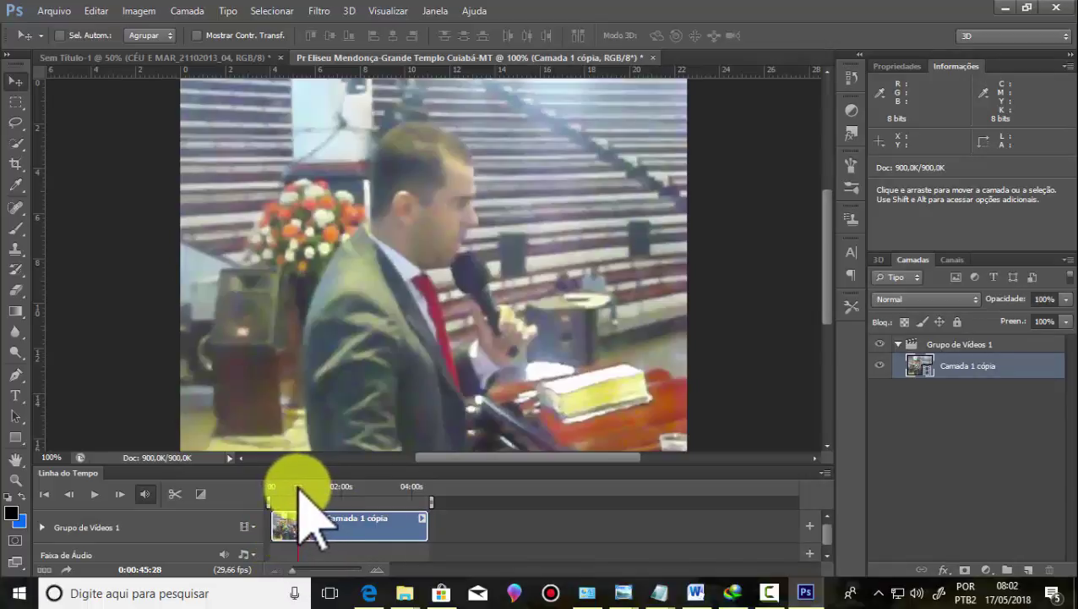
click(299, 490)
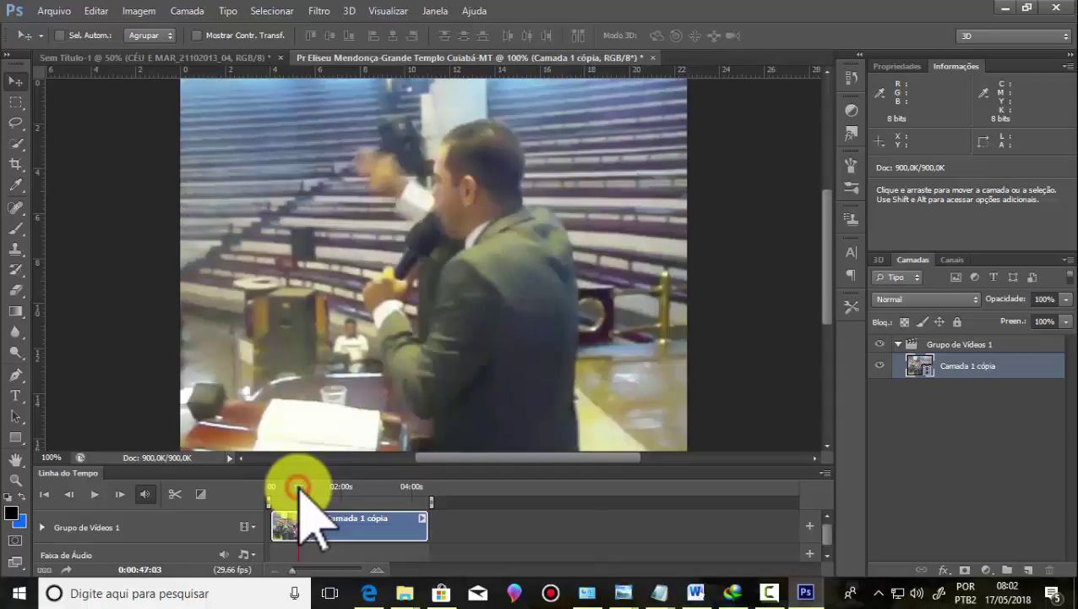
drag(300, 490, 296, 490)
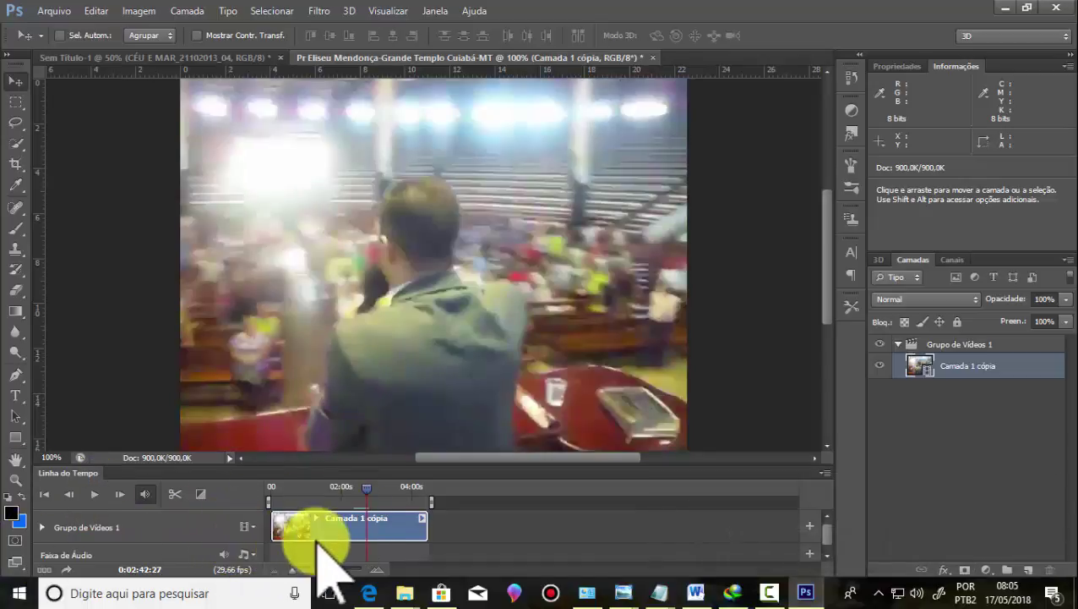
Step: Split the video at 2:42 and 1:18 and delete the middle section between them
click(175, 494)
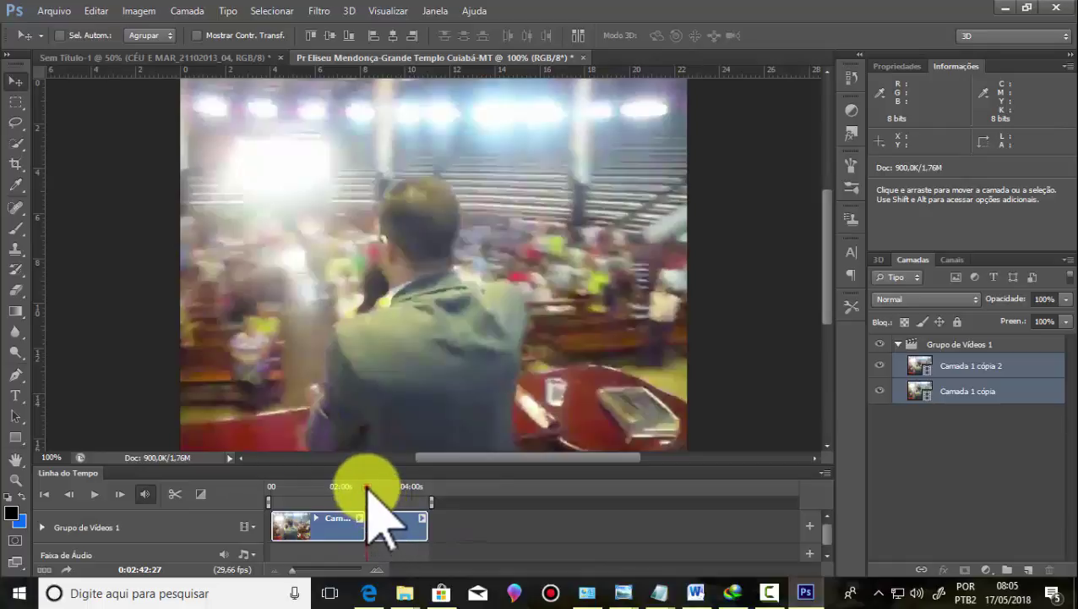
mouse_move(367, 489)
mouse_down()
mouse_move(311, 491)
mouse_move(319, 493)
mouse_up()
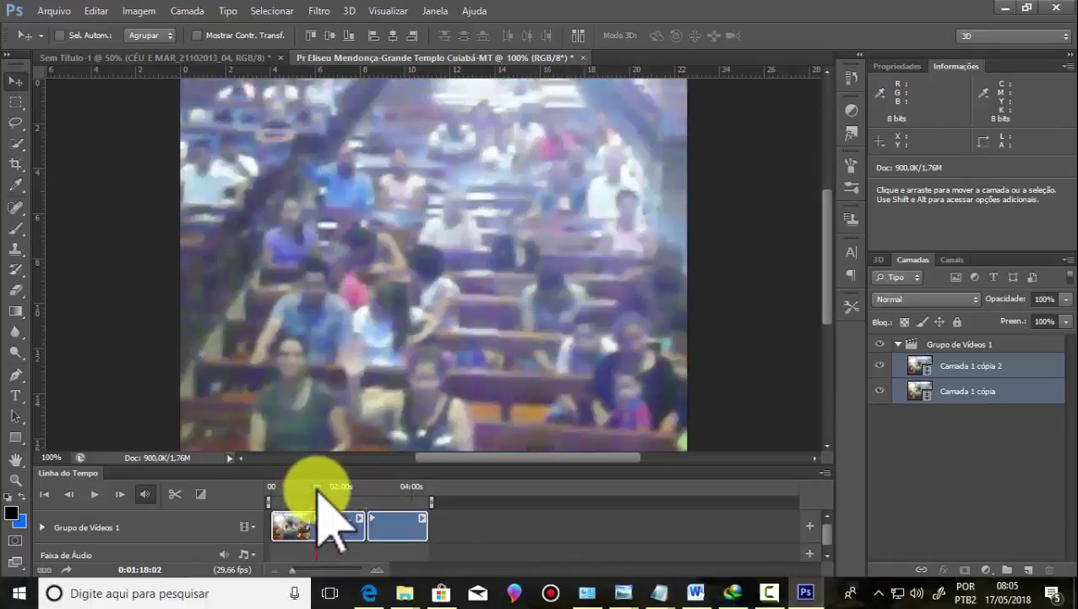
click(341, 519)
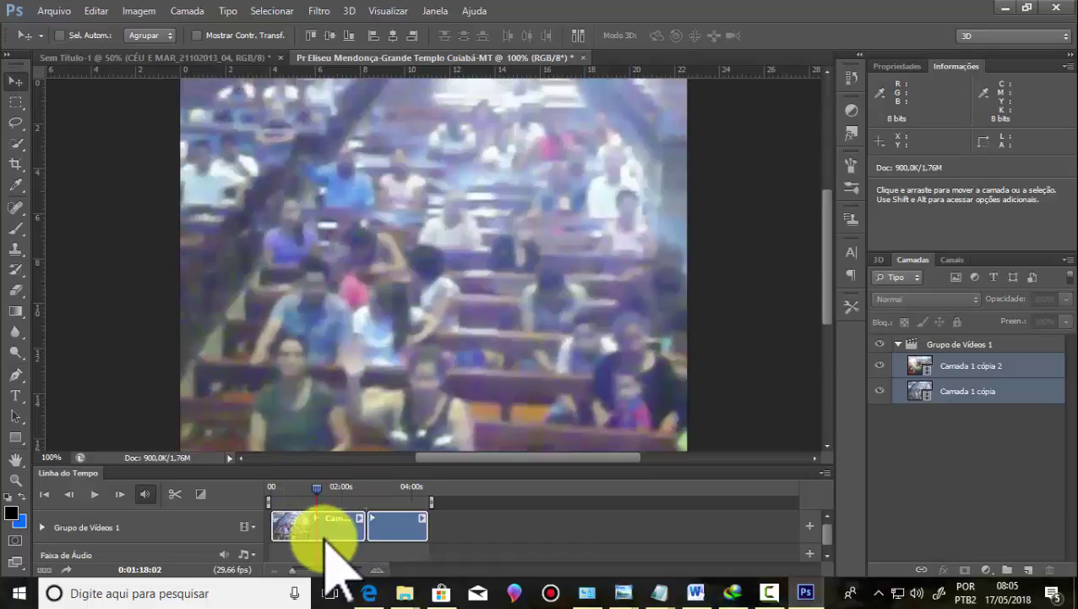
click(174, 495)
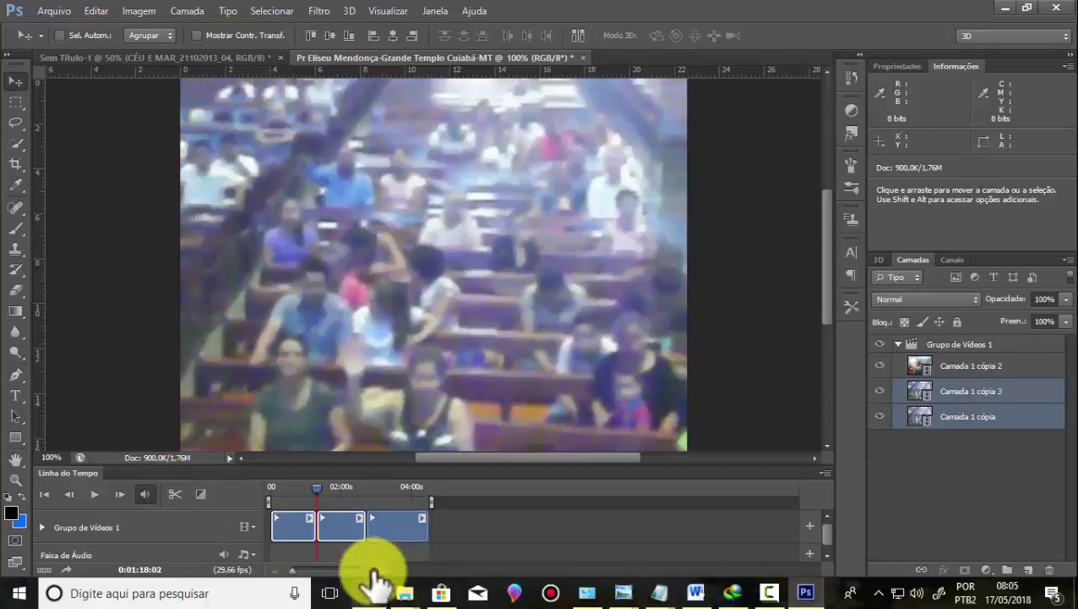
click(334, 526)
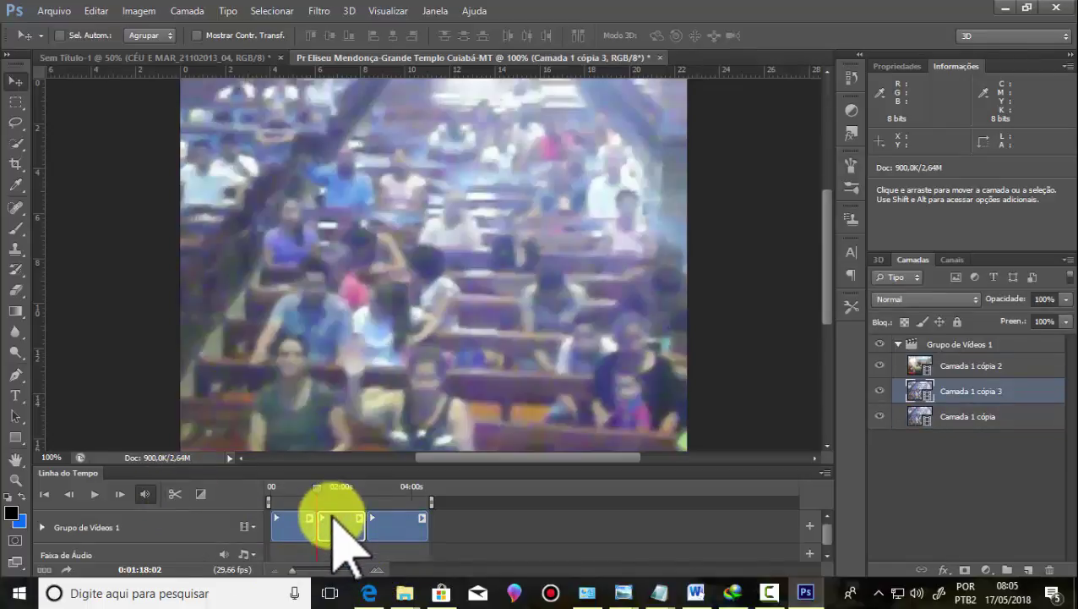
key(Delete)
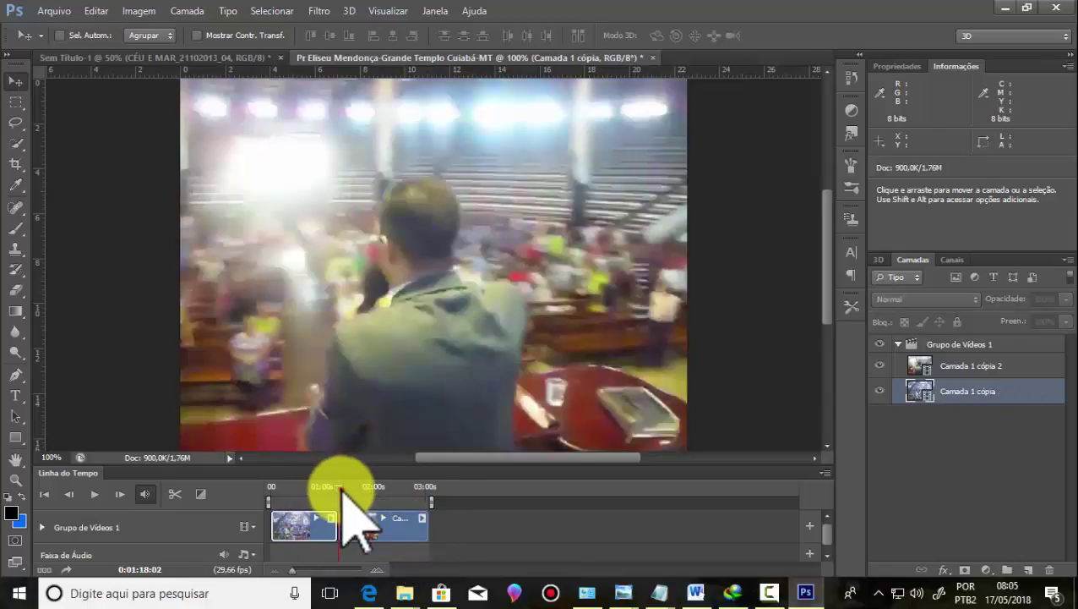
Step: Scrub the remaining footage to the next cut point near 2:38 and select the later clip
mouse_move(343, 492)
mouse_down()
mouse_move(283, 498)
mouse_move(359, 495)
mouse_up()
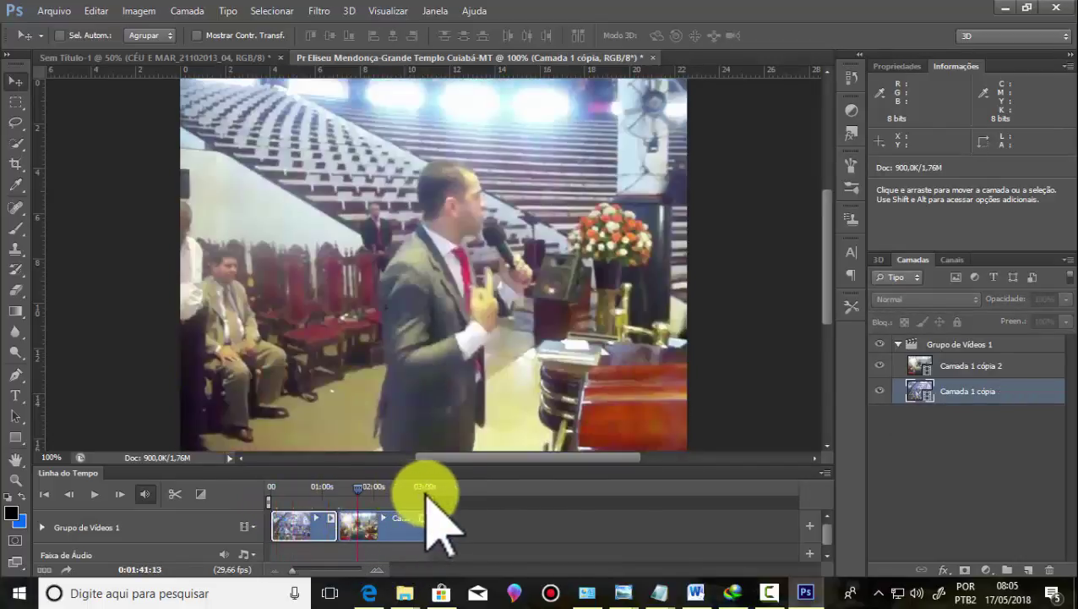
click(427, 494)
drag(427, 495, 426, 495)
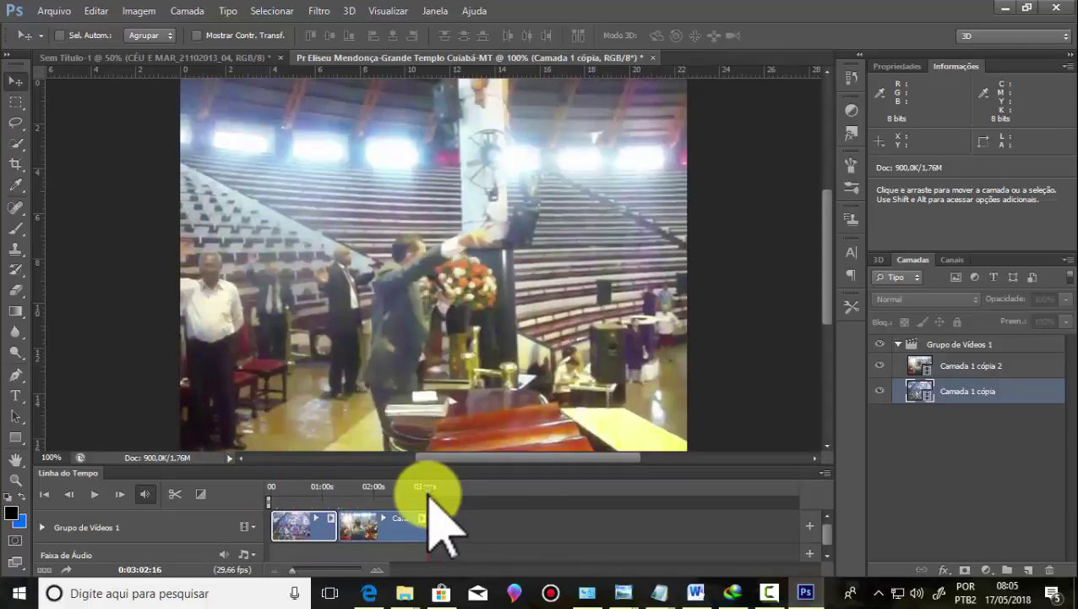
mouse_move(428, 496)
mouse_down()
mouse_move(354, 494)
mouse_move(373, 489)
mouse_up()
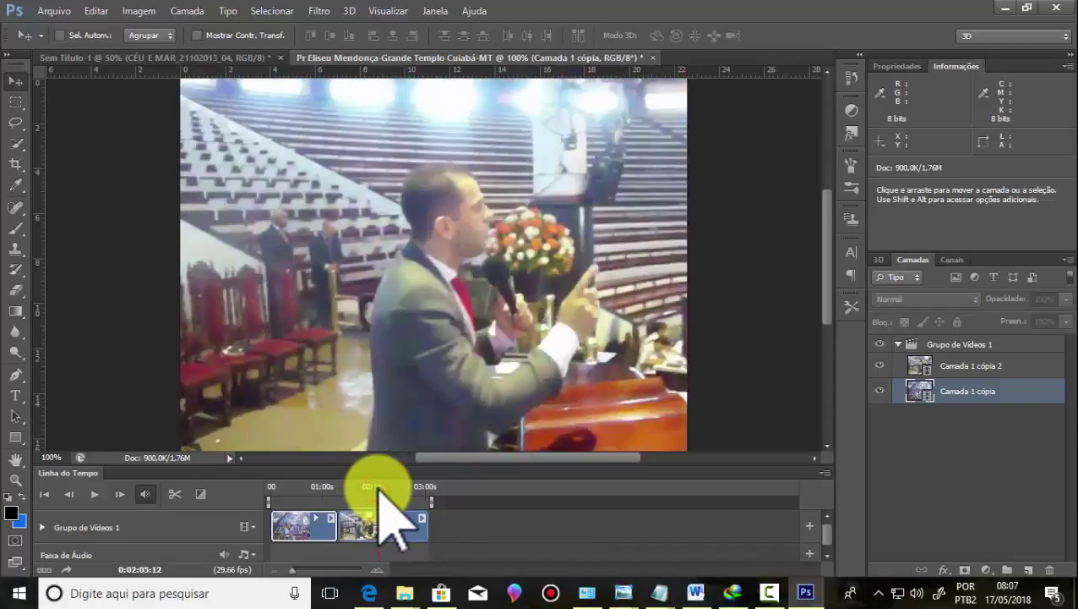
drag(373, 489, 374, 488)
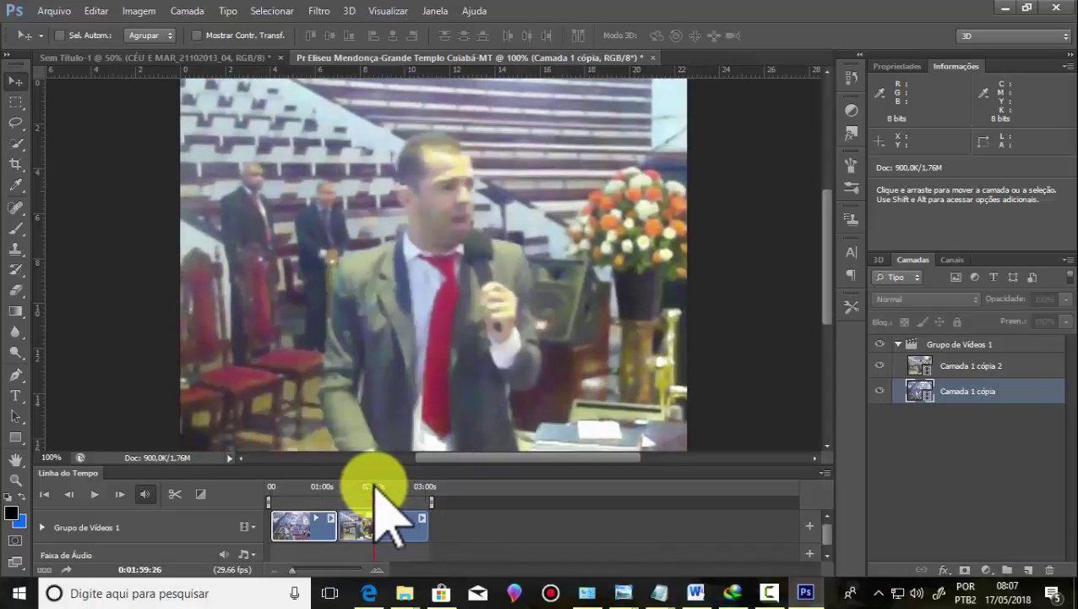
click(403, 526)
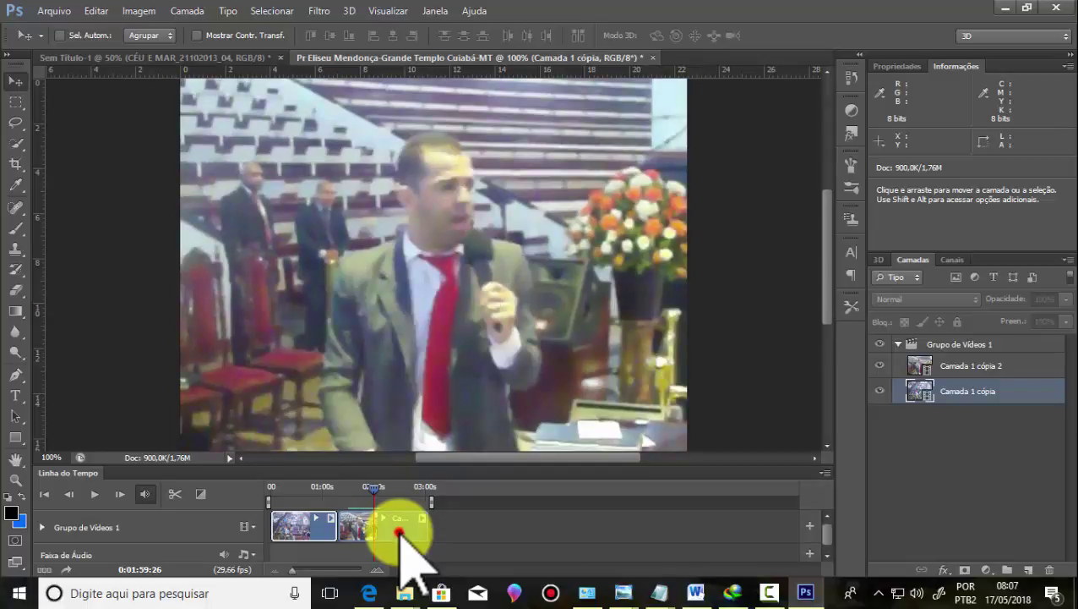
Step: Cut Camada 1 cópia 2 at about 1:59, drop the trailing footage, and bring up Salvar como
click(399, 533)
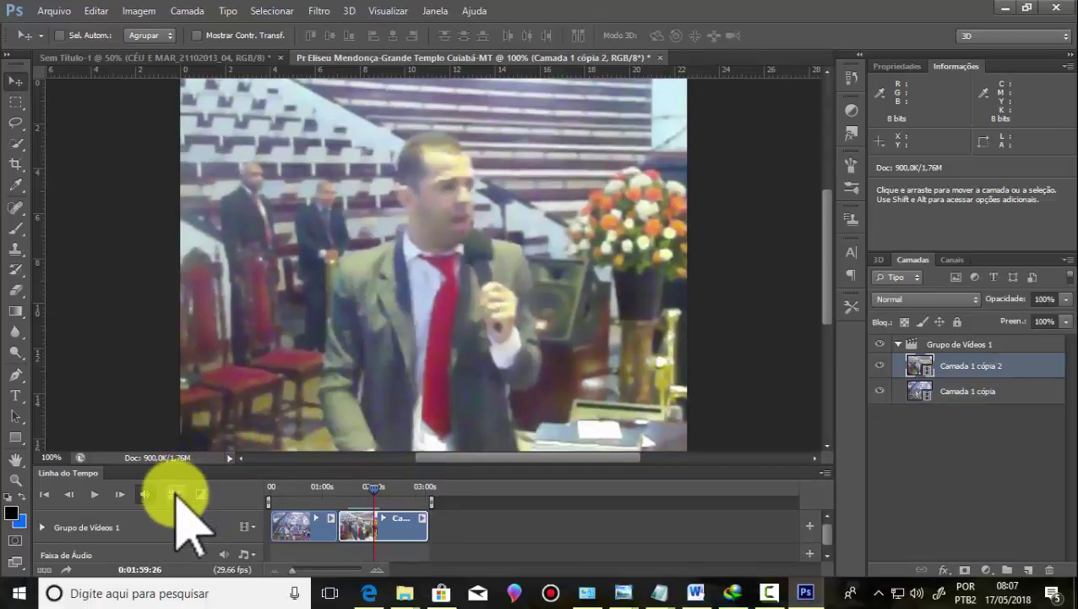
click(175, 494)
click(395, 529)
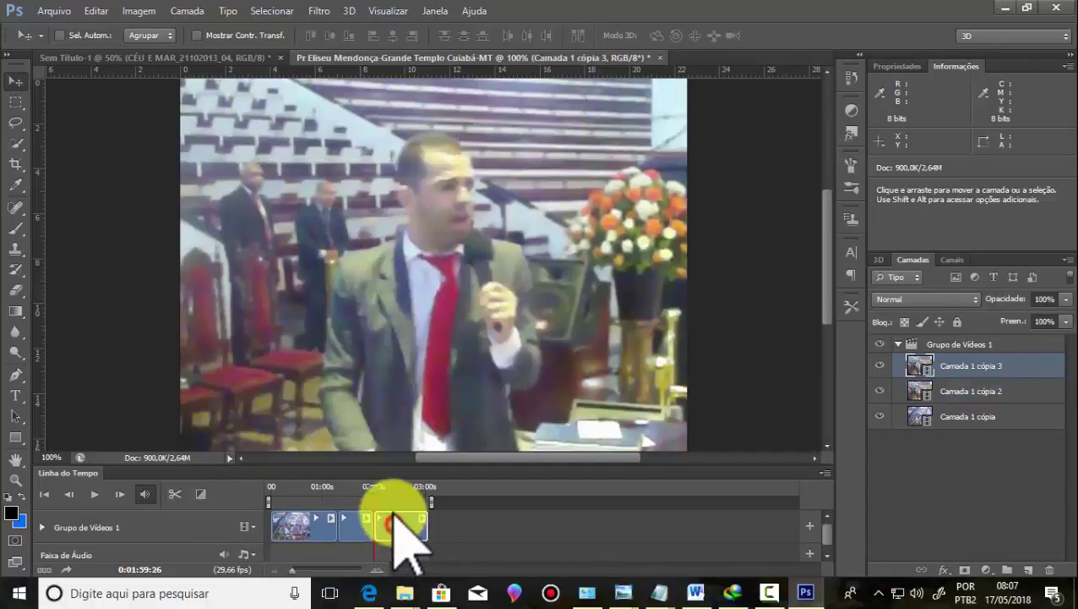
key(ctrl+z)
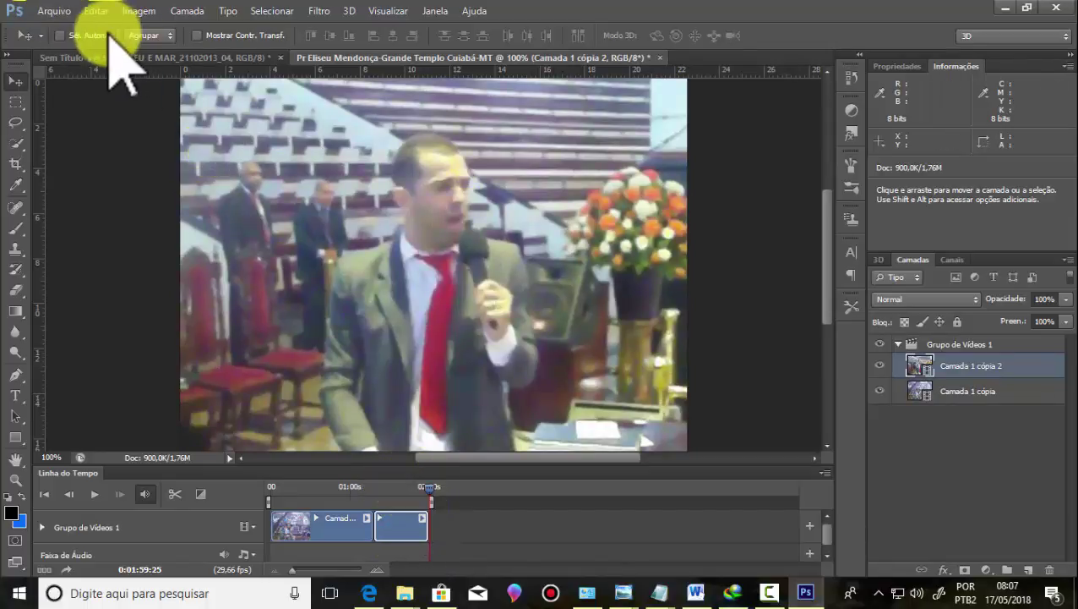
click(53, 10)
click(82, 203)
text(vídeo)
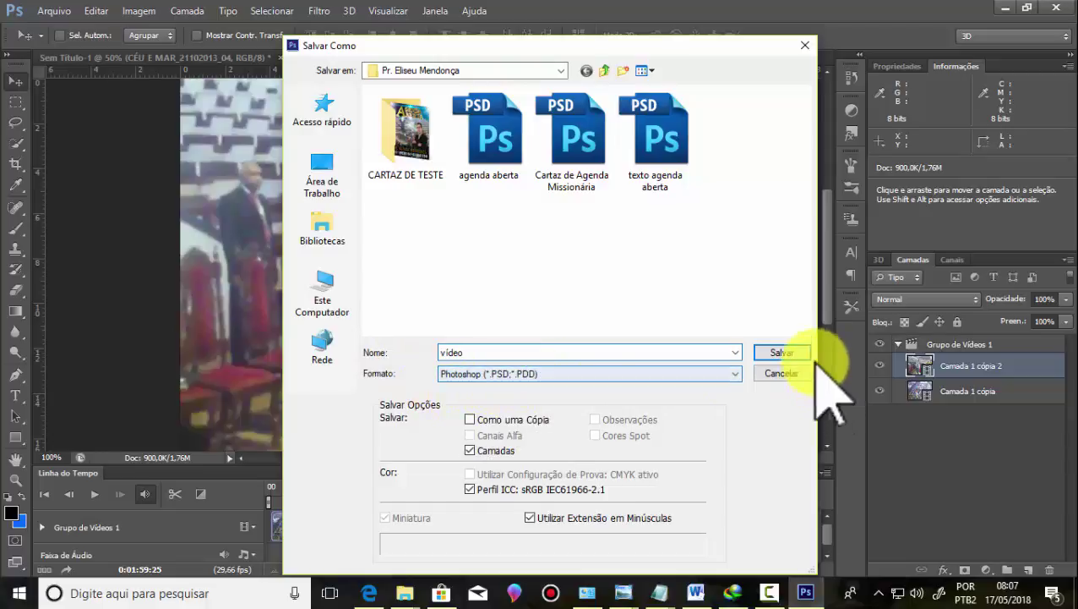
Step: Save the trimmed video as video.psd, accepting the compatibility options
click(786, 352)
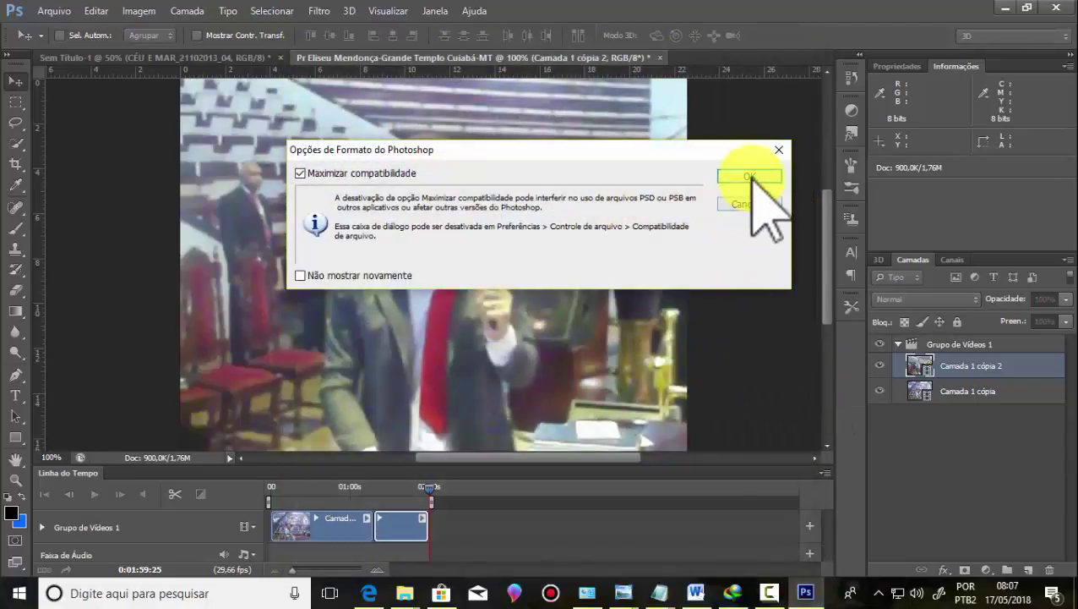
click(750, 176)
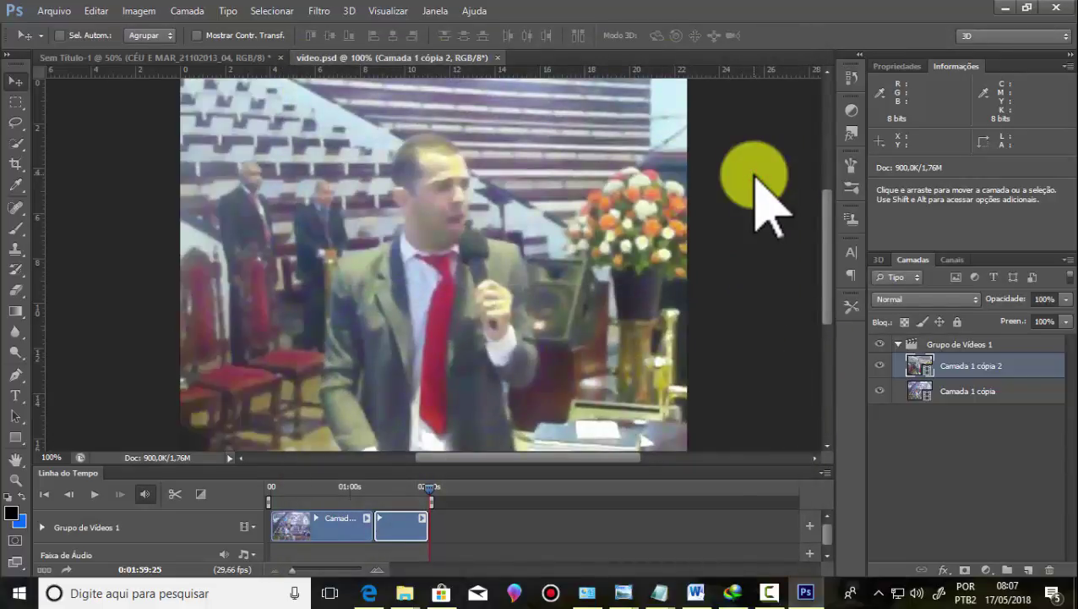
click(169, 57)
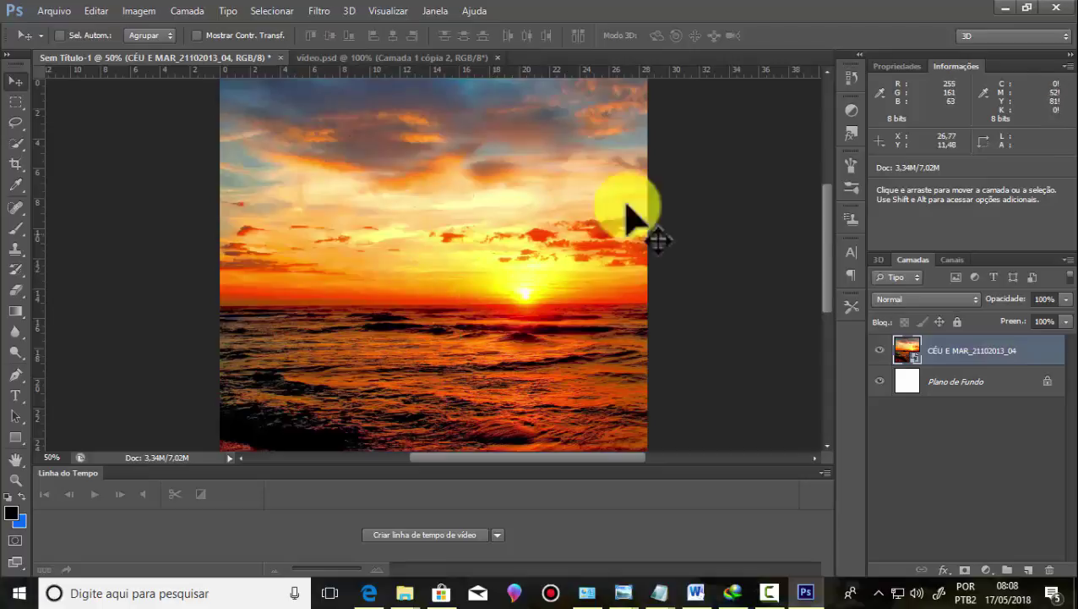
click(447, 57)
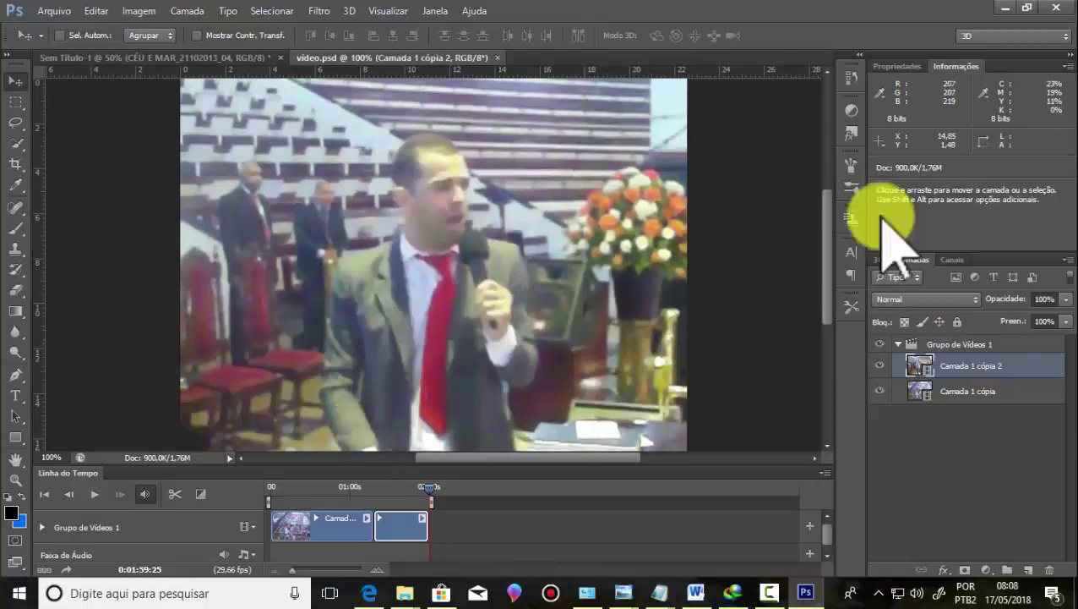
Step: Select and collapse Grupo de Vídeos 1, then drag it toward the Sem Título-1 tab
click(938, 390)
click(314, 528)
click(385, 528)
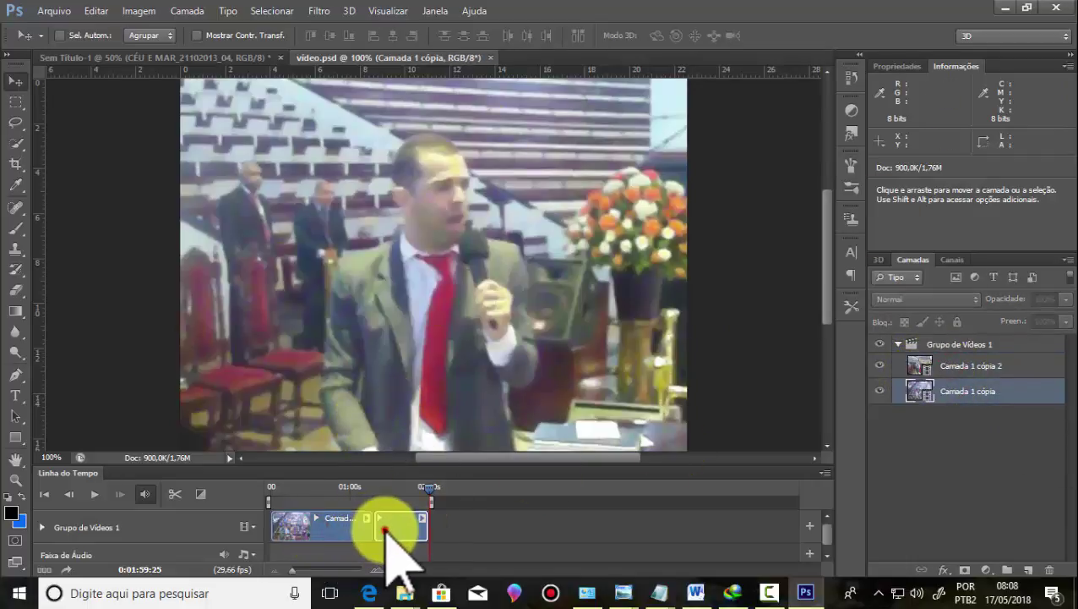
click(899, 347)
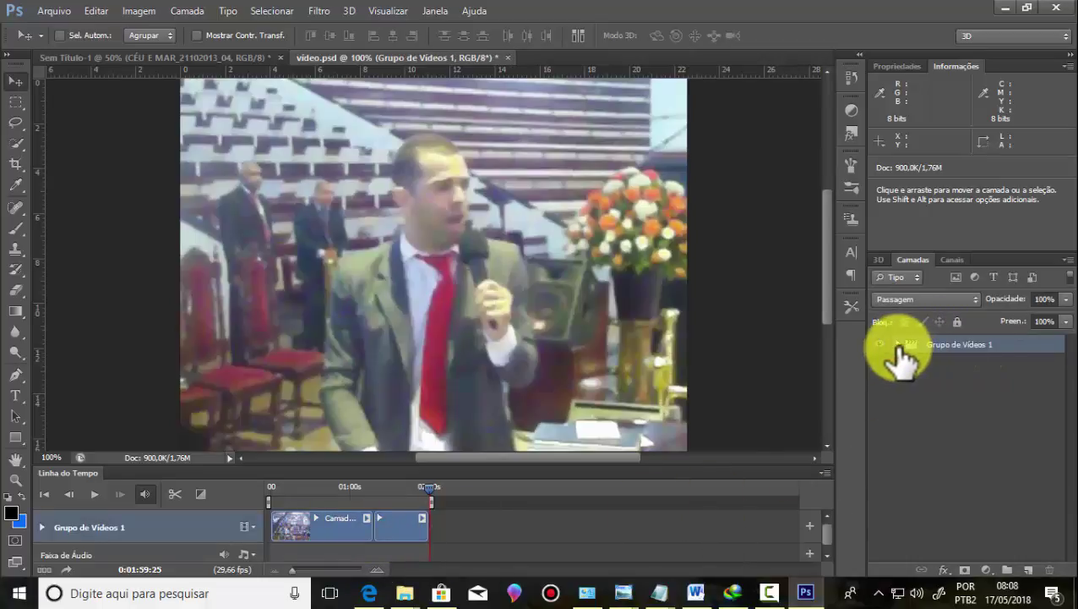
click(899, 346)
click(898, 345)
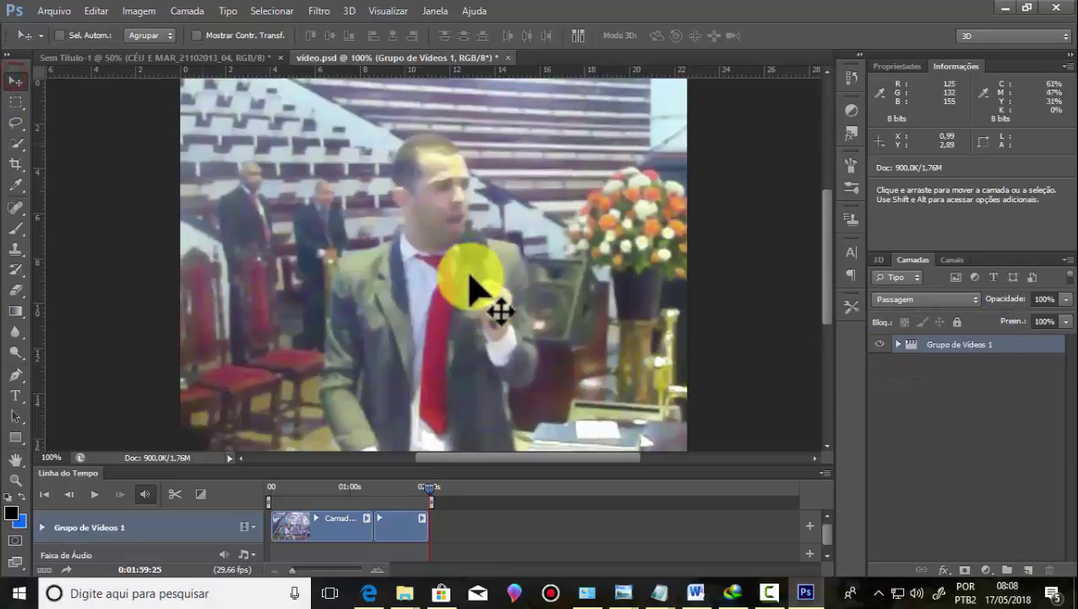
mouse_move(484, 319)
mouse_down()
mouse_move(351, 179)
mouse_move(163, 60)
mouse_up()
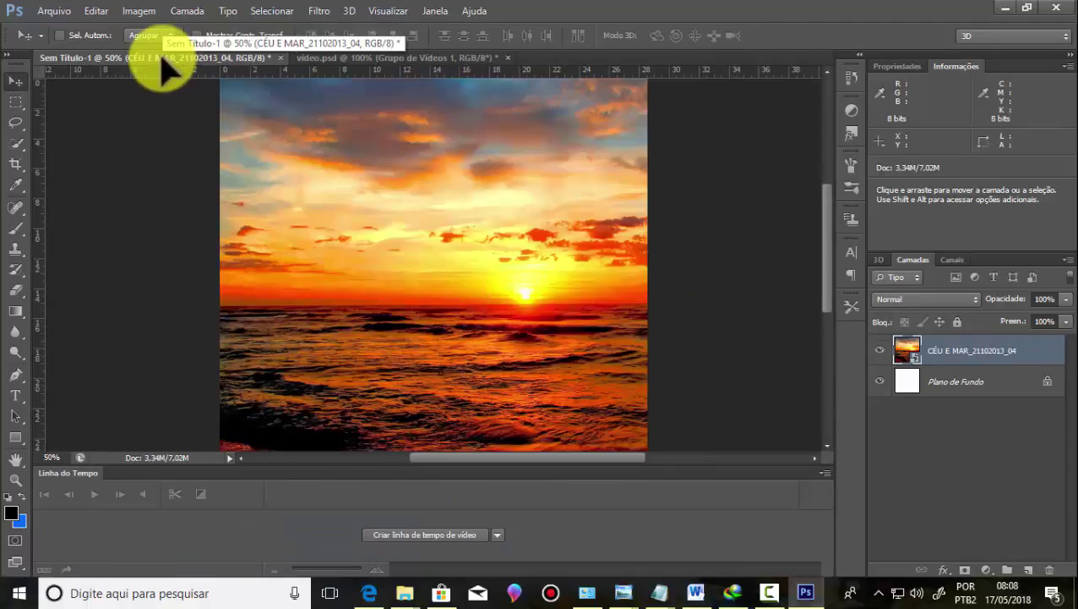
Step: Drop Grupo de Vídeos 1 onto the Sem Título-1 sunset canvas, converting its colour profile
click(360, 56)
mouse_move(448, 318)
mouse_down()
mouse_move(201, 64)
mouse_move(440, 278)
mouse_up()
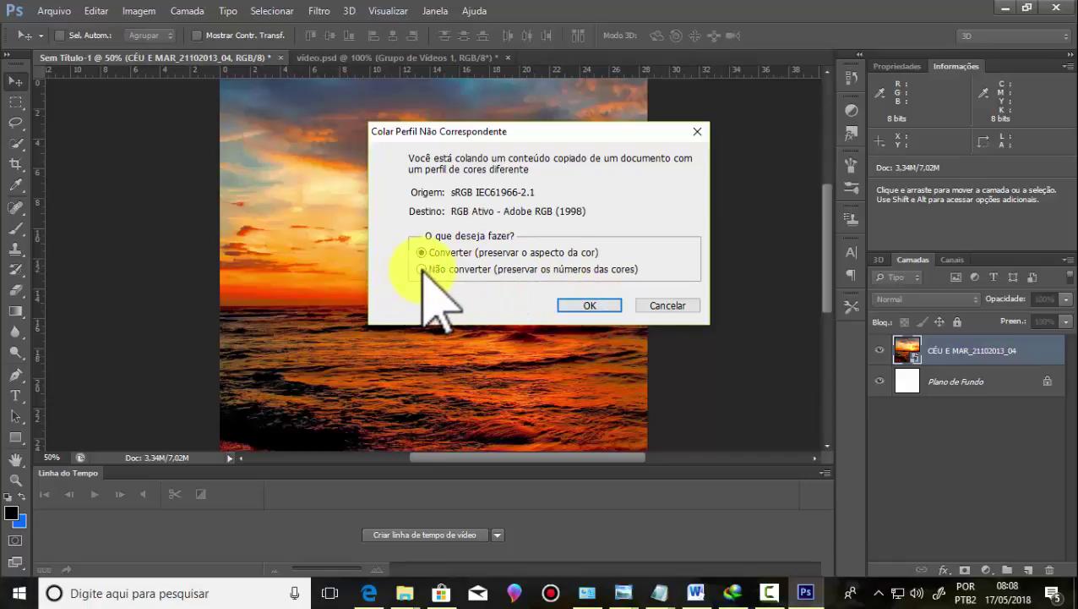
click(578, 305)
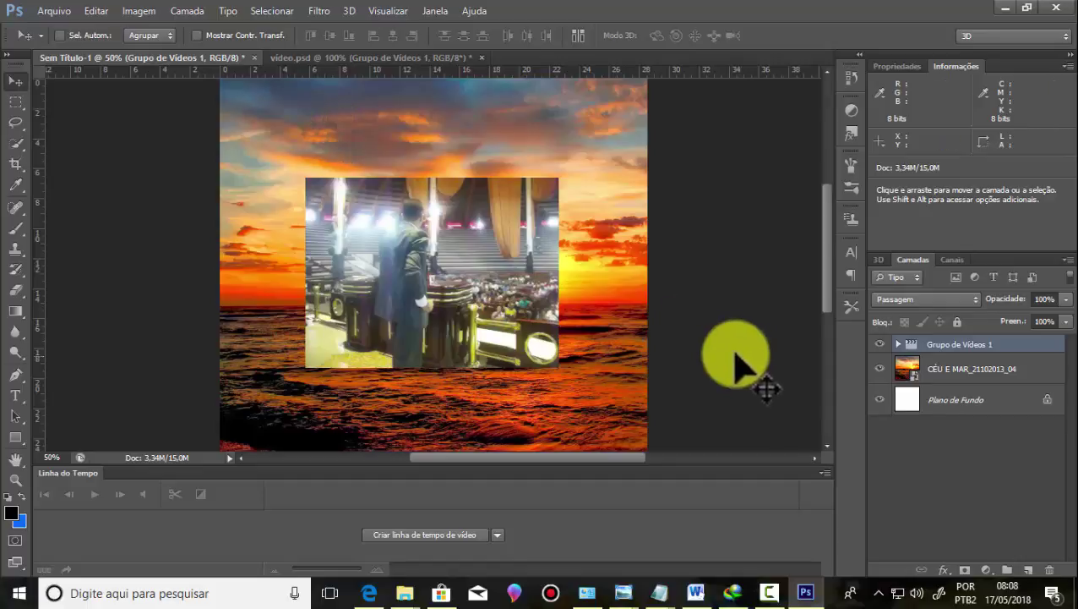
Step: Free-transform the video group to about 170% across the middle of the poster and commit
key(ctrl+t)
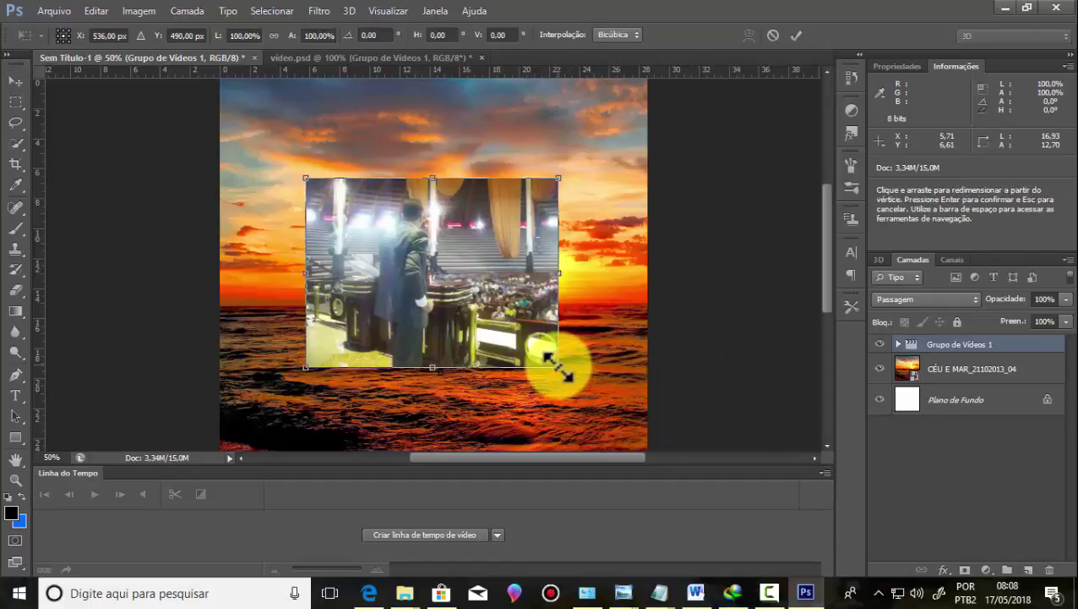
mouse_move(558, 365)
mouse_down()
mouse_move(617, 332)
mouse_move(525, 240)
mouse_up()
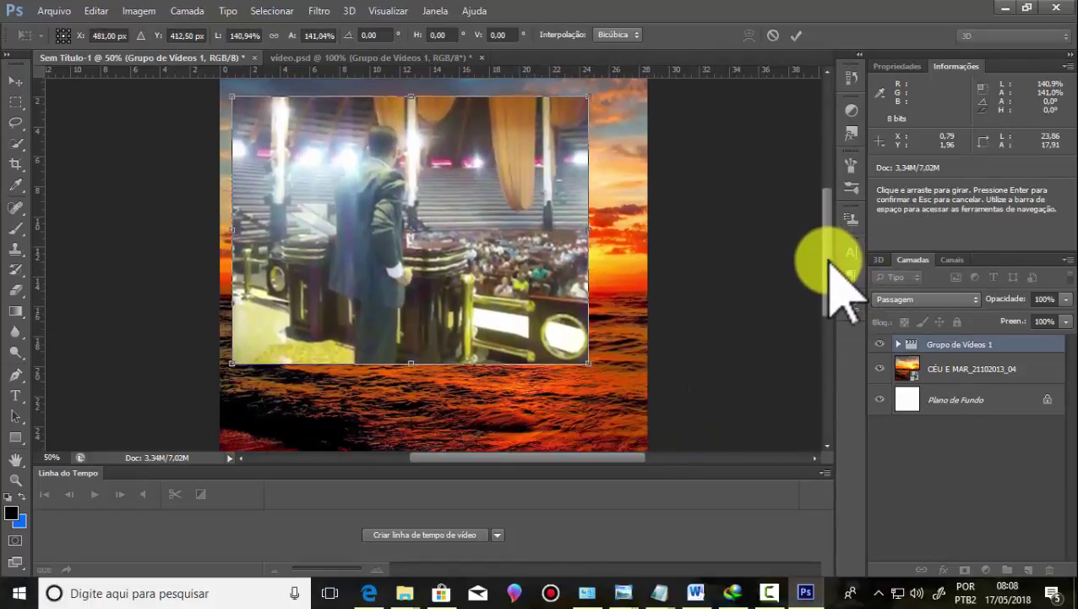
scroll(549, 330, down, 2)
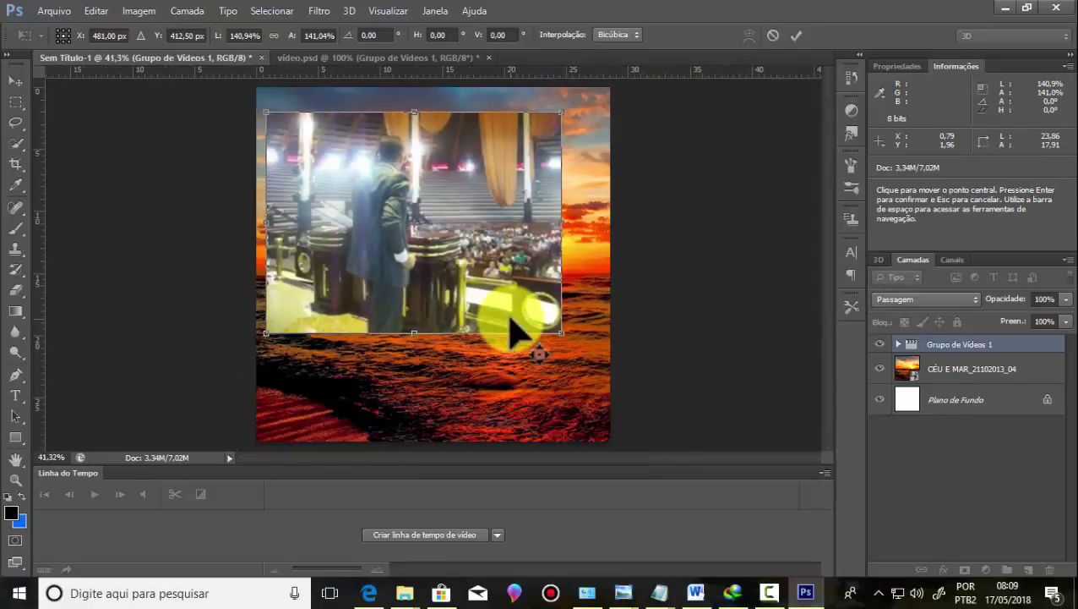
drag(458, 224, 473, 257)
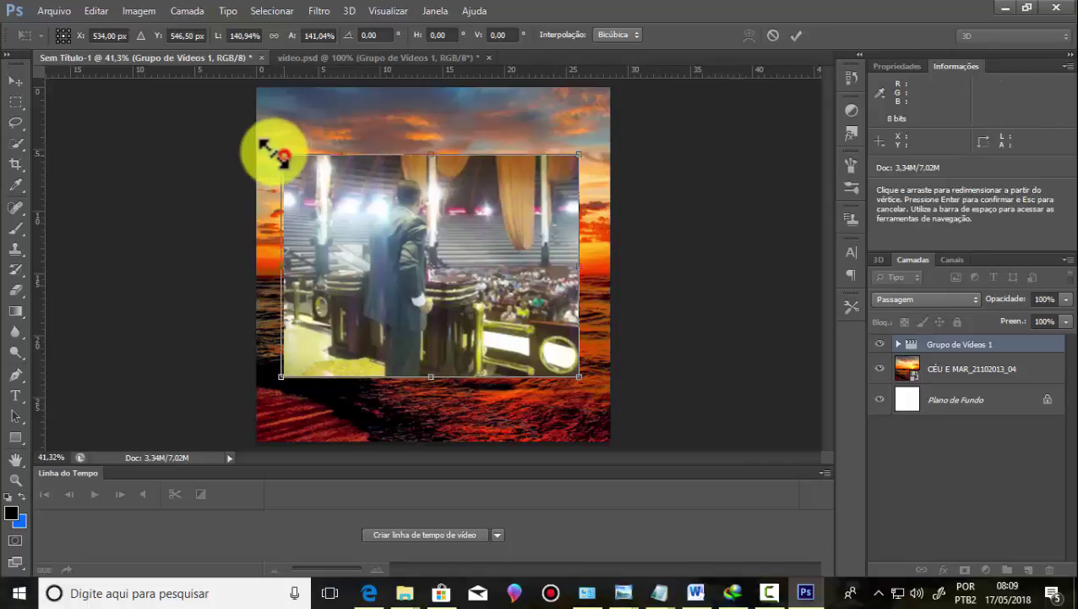
drag(281, 156, 254, 134)
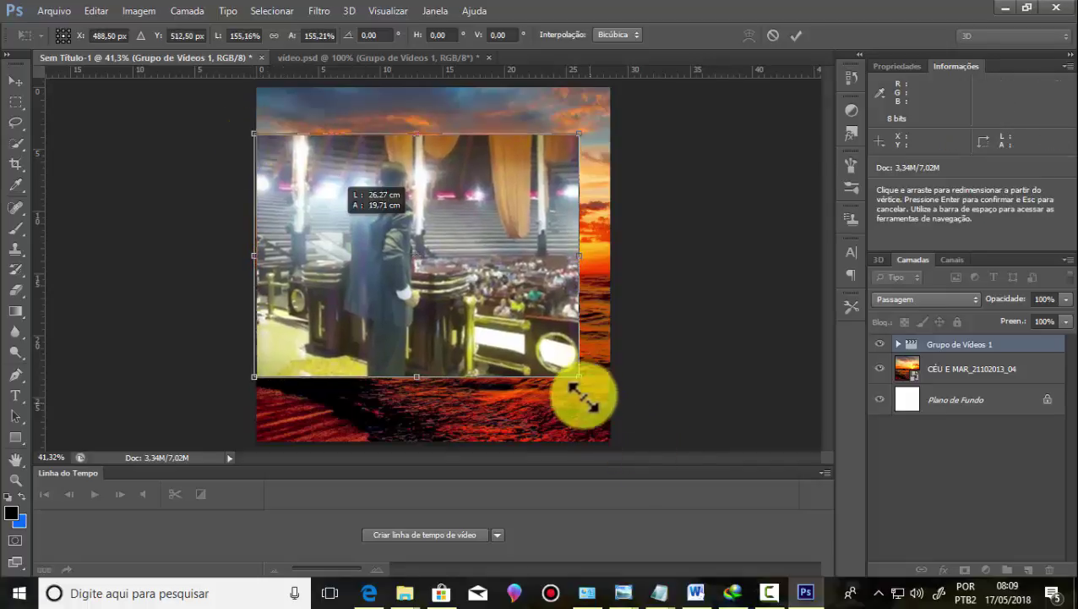
drag(583, 398, 617, 398)
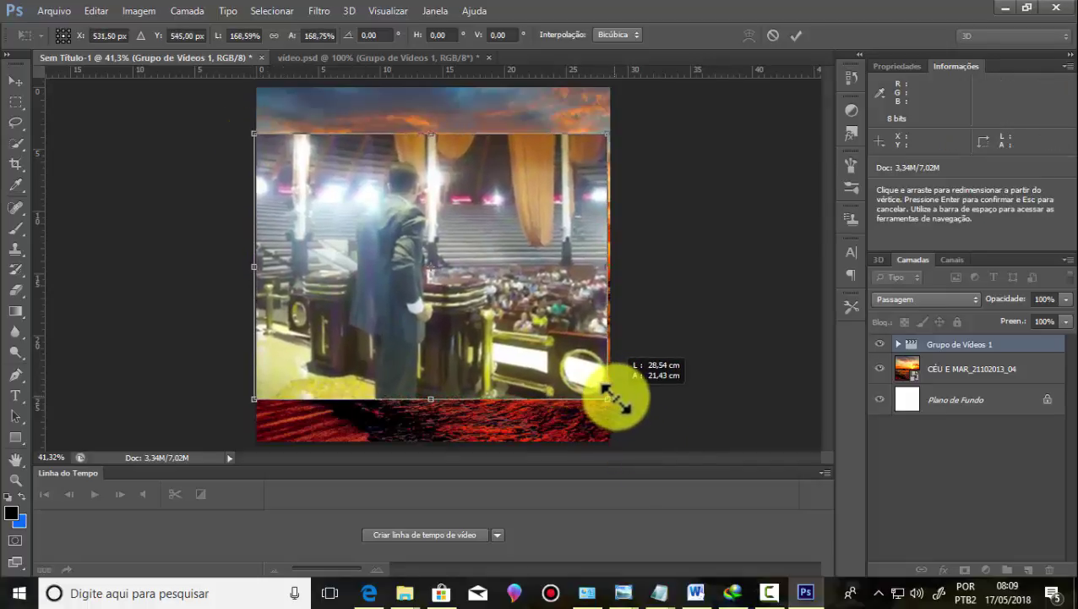
drag(614, 398, 612, 395)
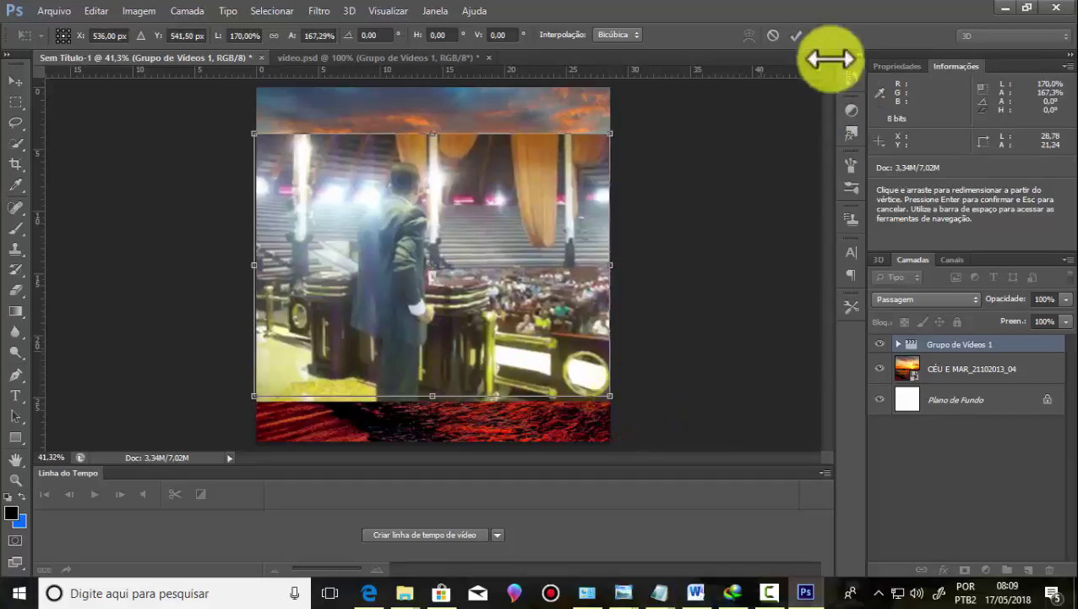
click(796, 35)
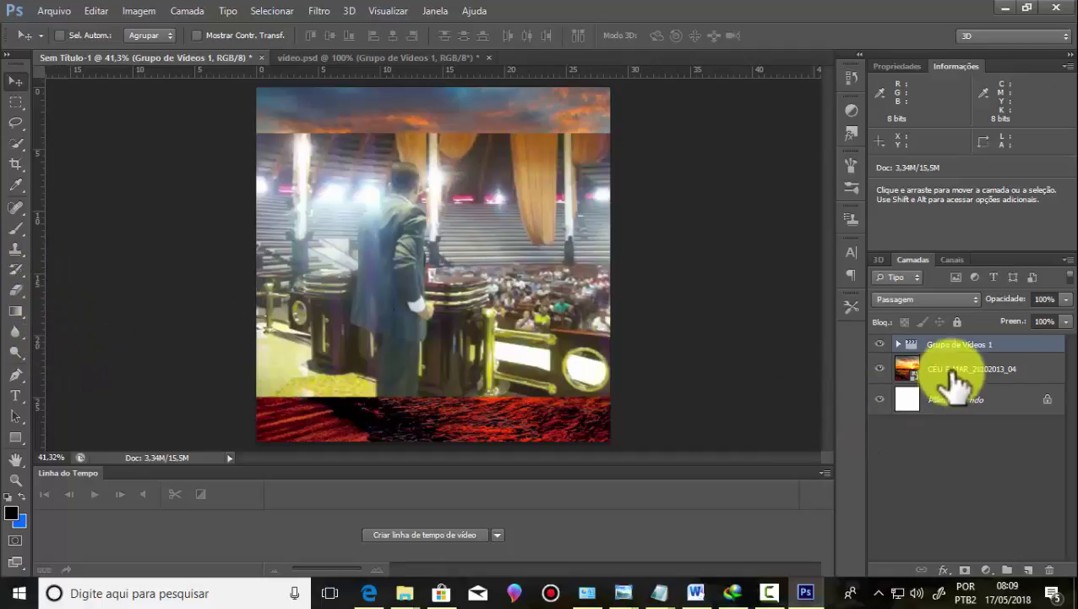
click(1002, 369)
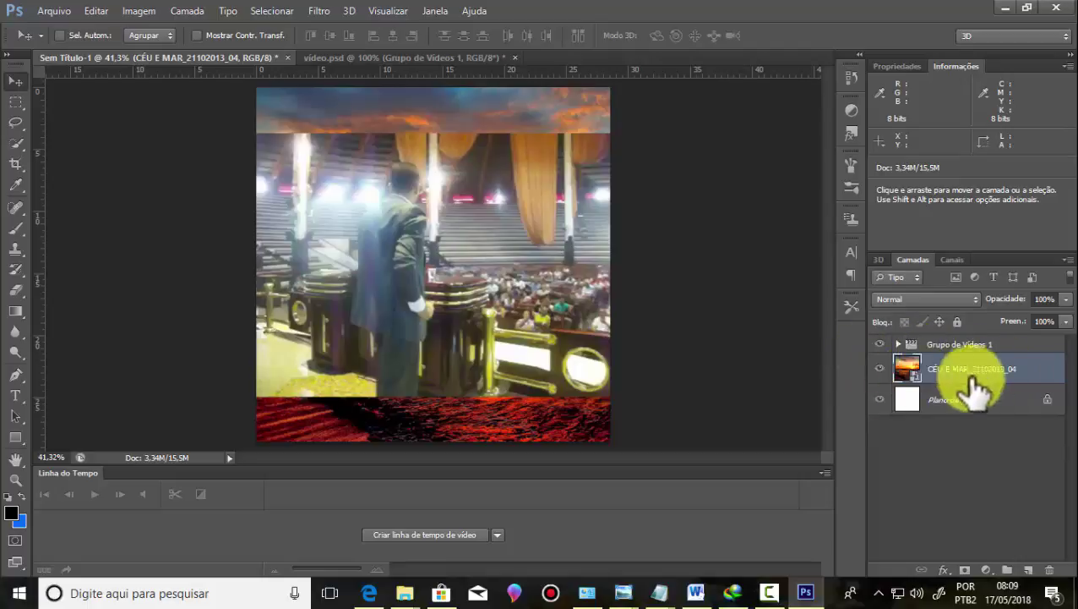
click(949, 344)
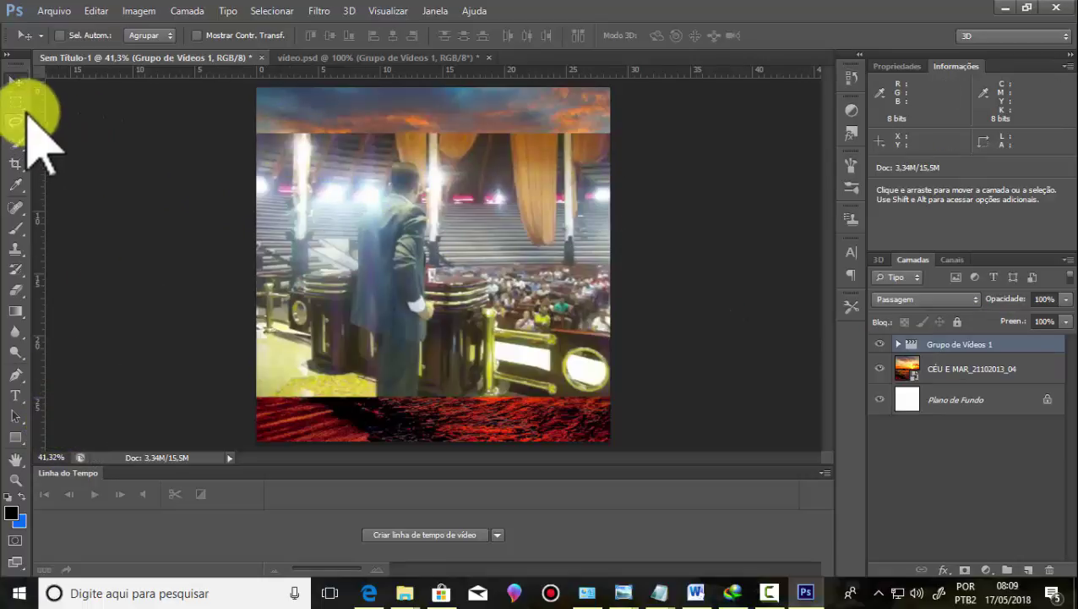
Step: Draw a rectangular marquee band across the video's middle and add new layer Camada 1
click(21, 106)
click(53, 108)
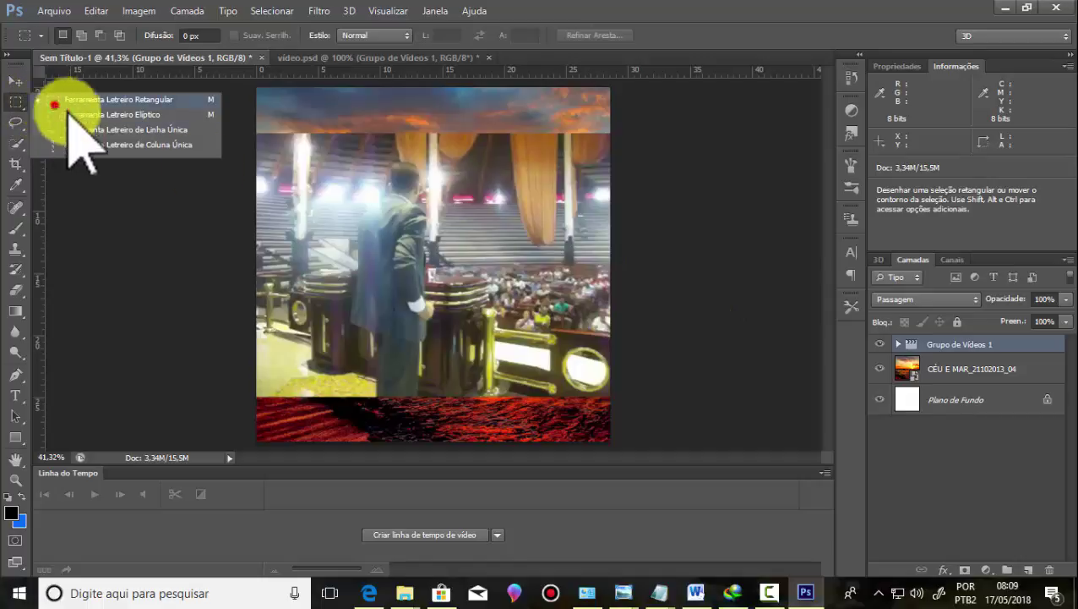
mouse_move(209, 146)
mouse_down()
mouse_move(229, 262)
mouse_move(650, 372)
mouse_up()
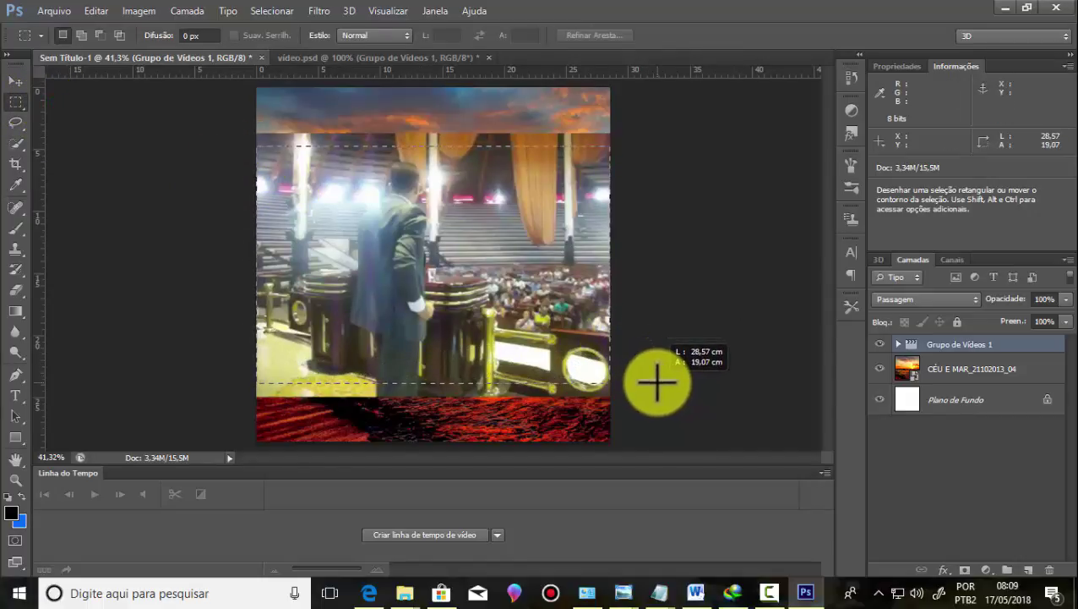
drag(650, 372, 664, 383)
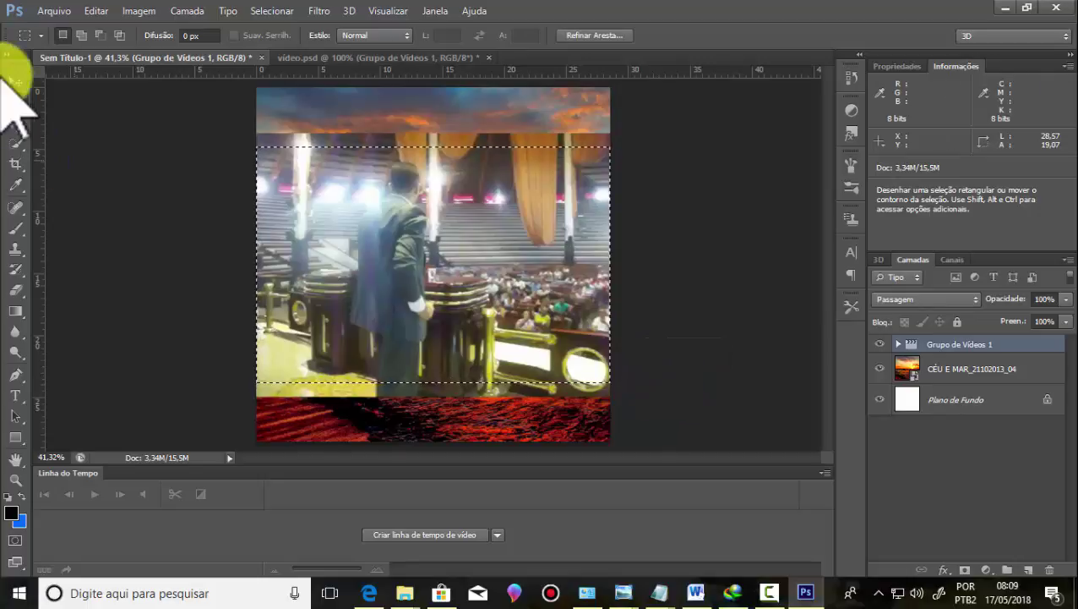
click(437, 228)
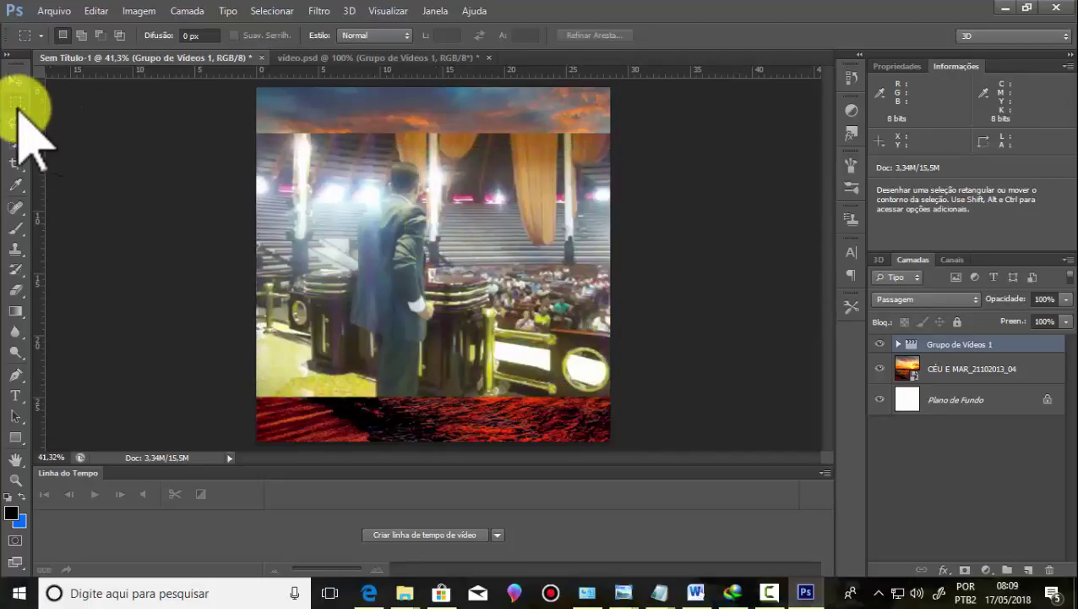
drag(238, 159, 569, 348)
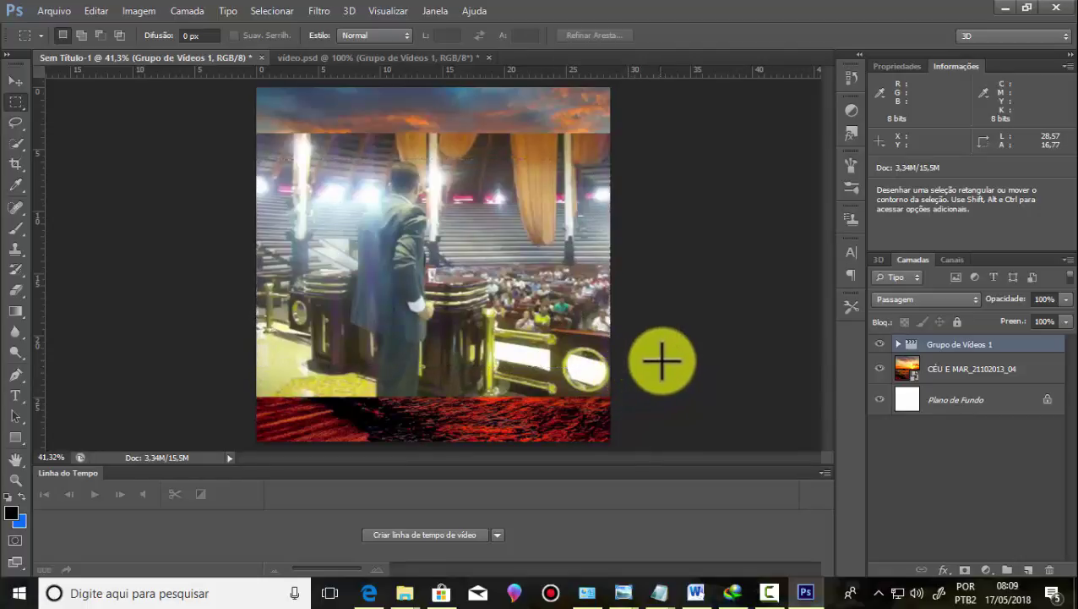
drag(662, 361, 662, 364)
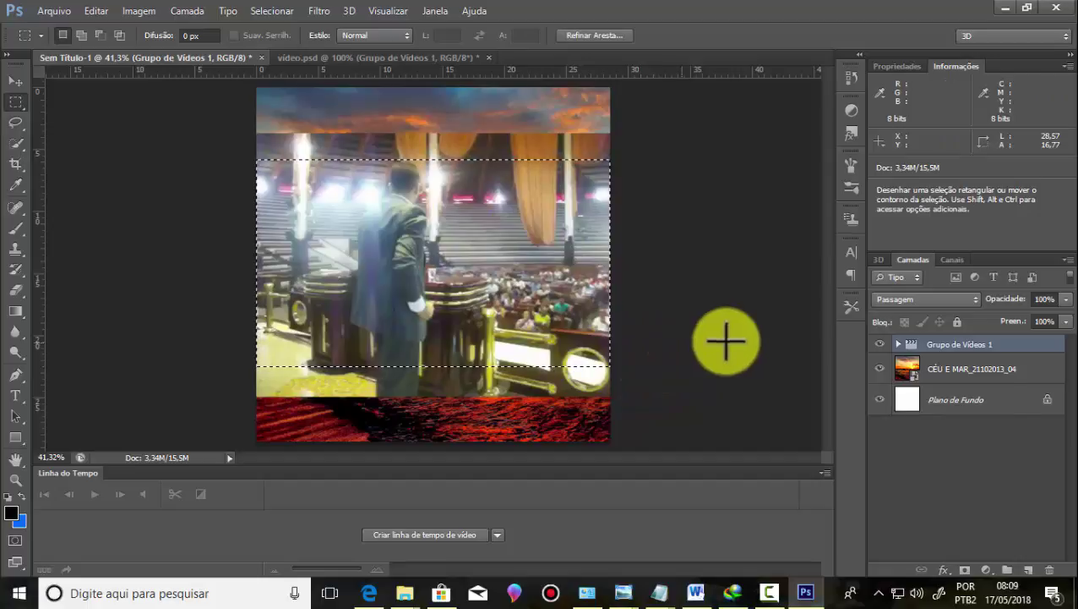
click(1028, 570)
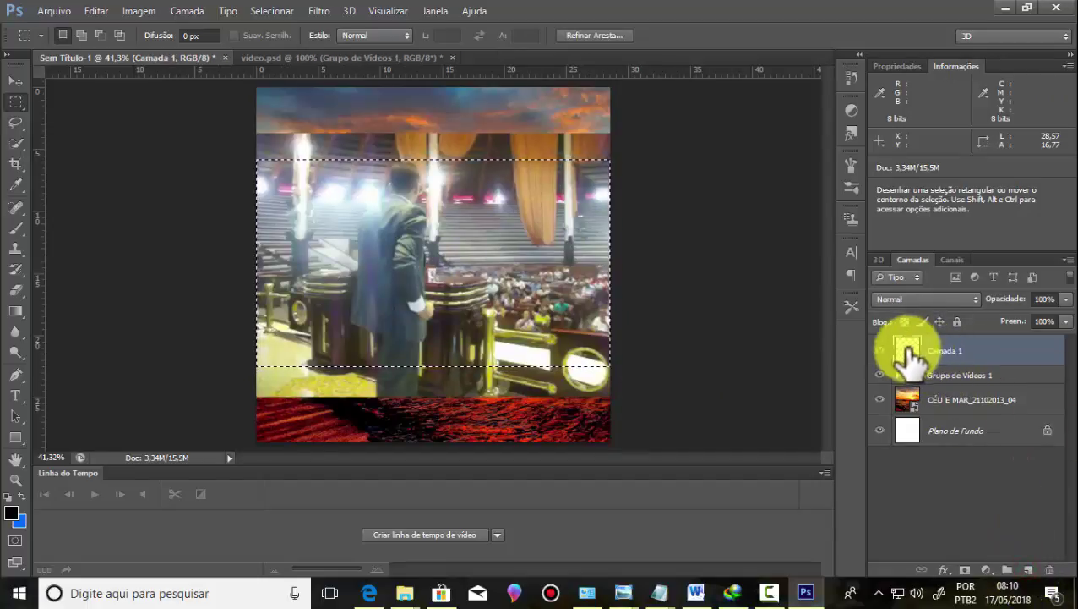
Step: Paint Bucket-fill the selection with white on Camada 1, then nudge it slightly down
click(11, 513)
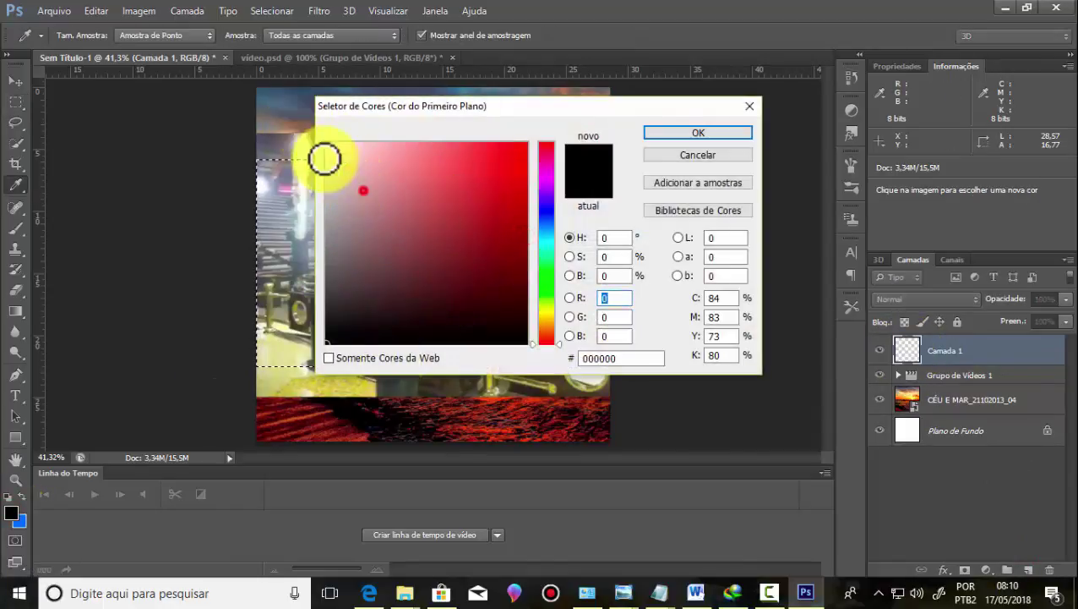
click(710, 133)
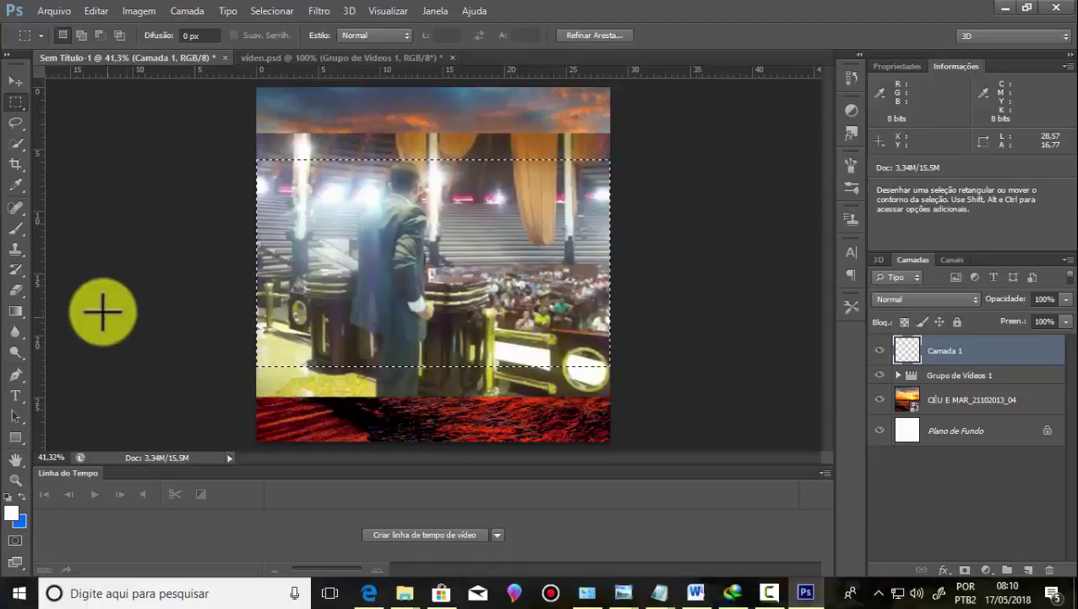
click(19, 313)
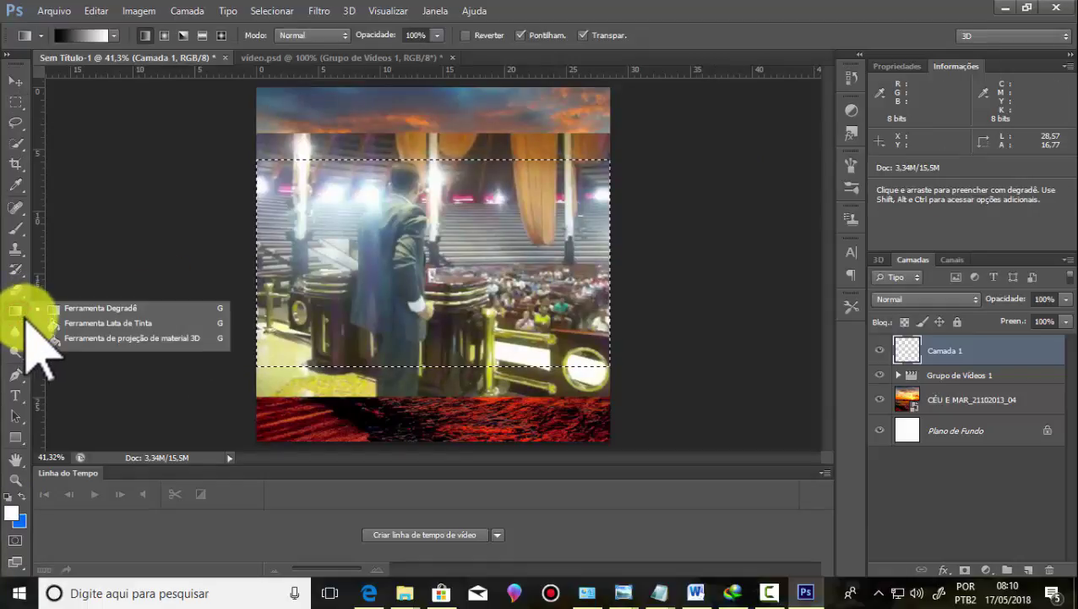
click(109, 323)
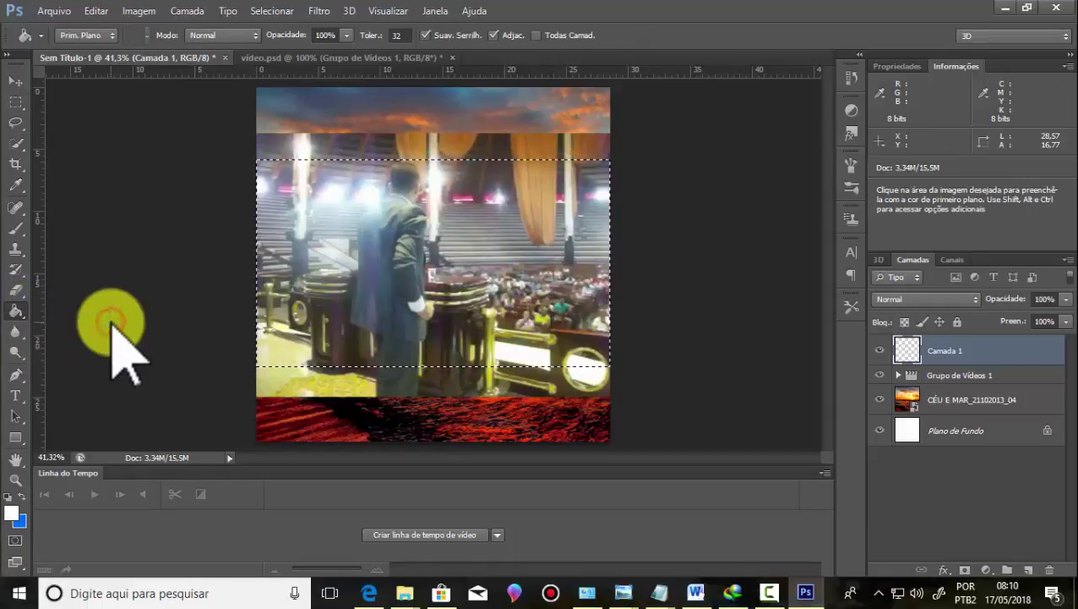
click(325, 210)
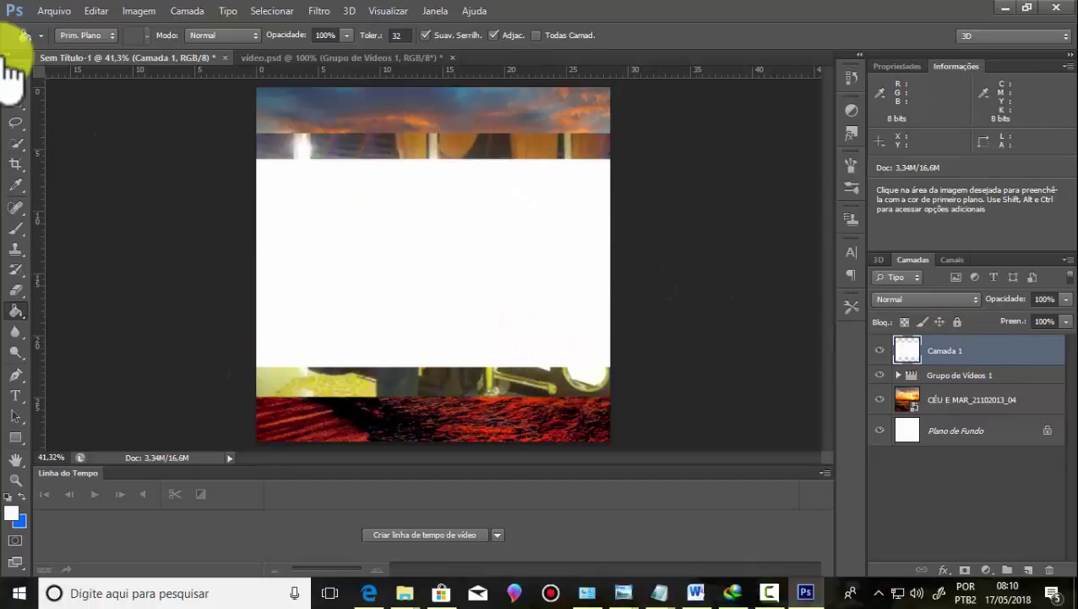
click(11, 85)
drag(466, 222, 465, 234)
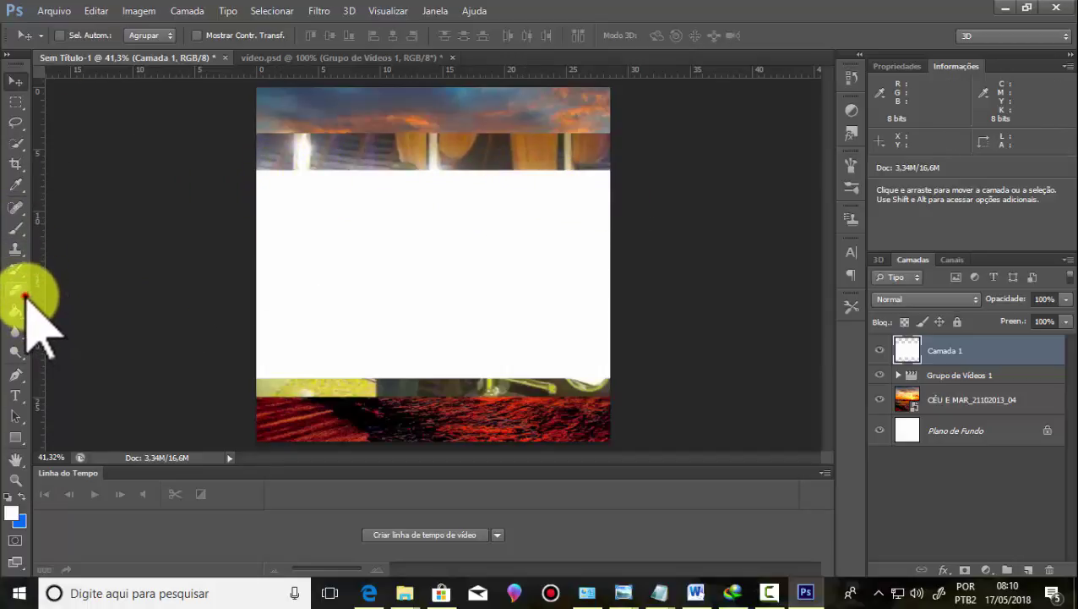
Step: Give the standard Eraser the 39 px scattered brush, enlarged to 119 px
click(25, 294)
click(70, 292)
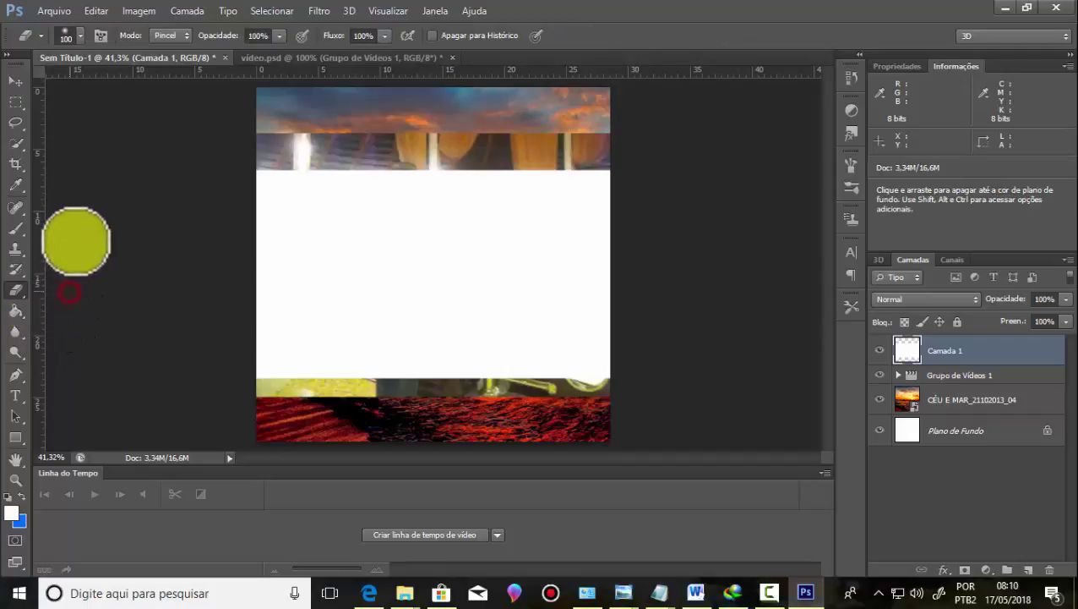
click(83, 36)
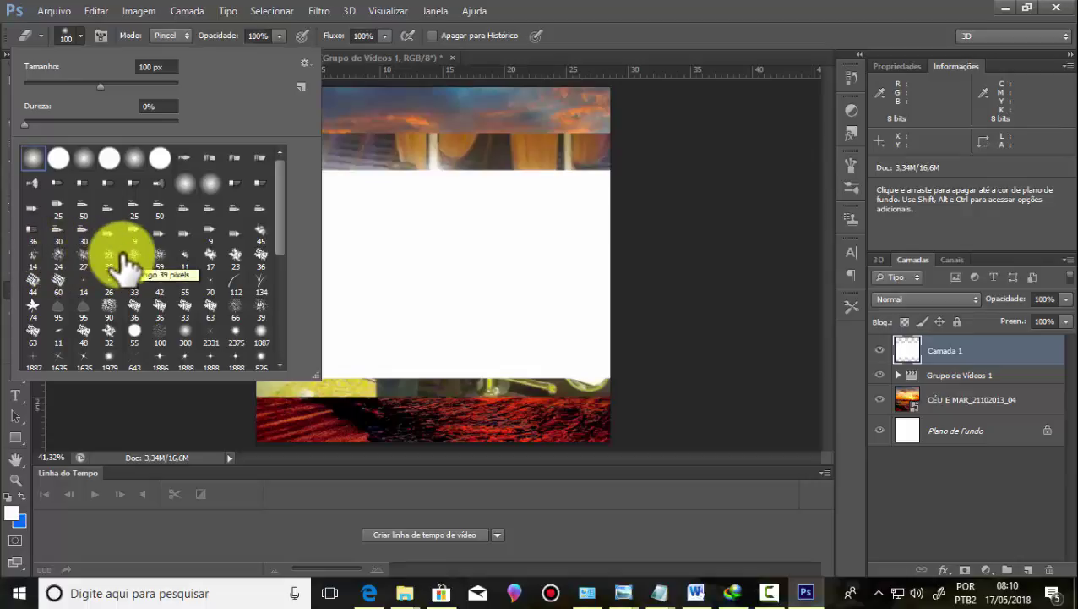
click(158, 255)
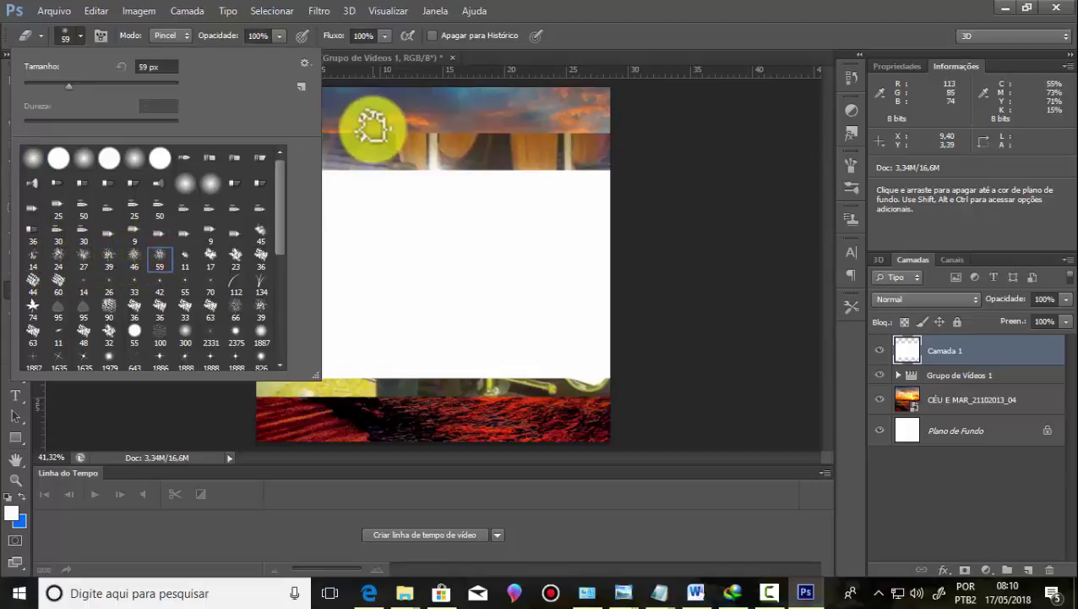
click(133, 255)
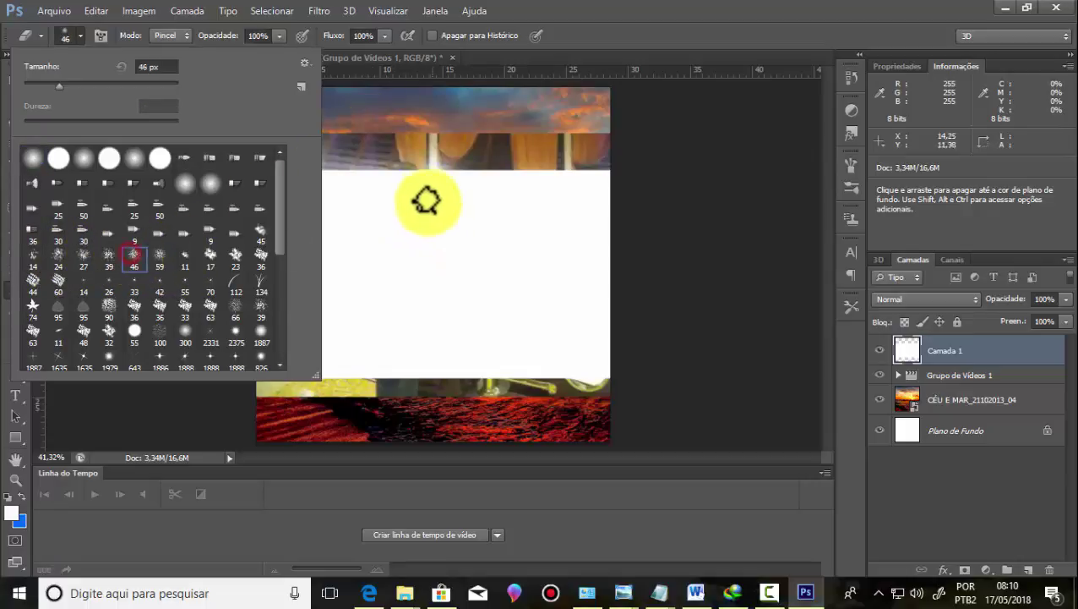
click(108, 255)
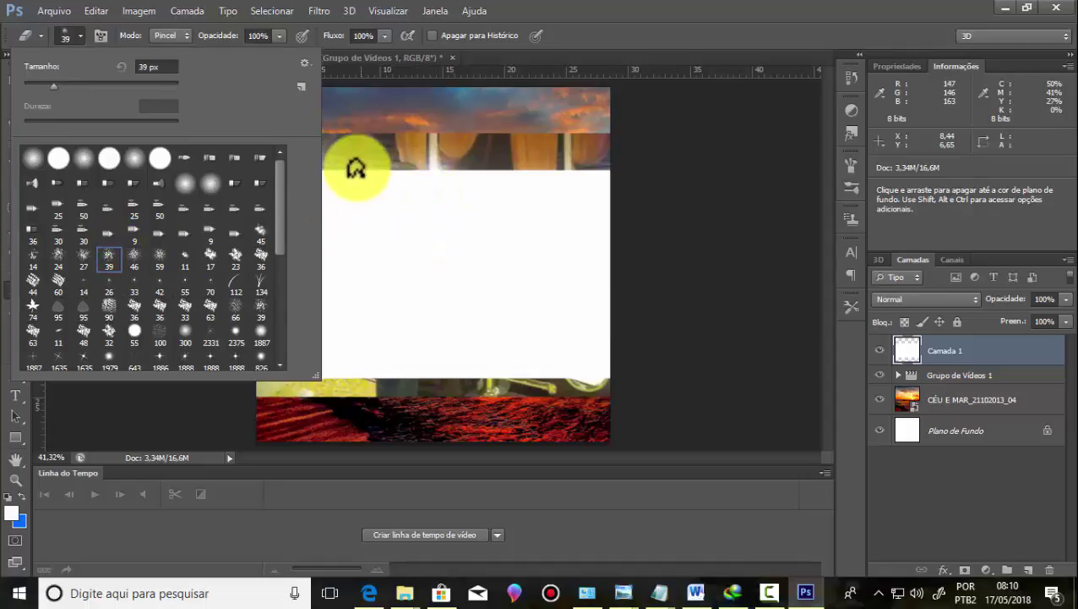
drag(52, 86, 108, 87)
drag(409, 192, 425, 161)
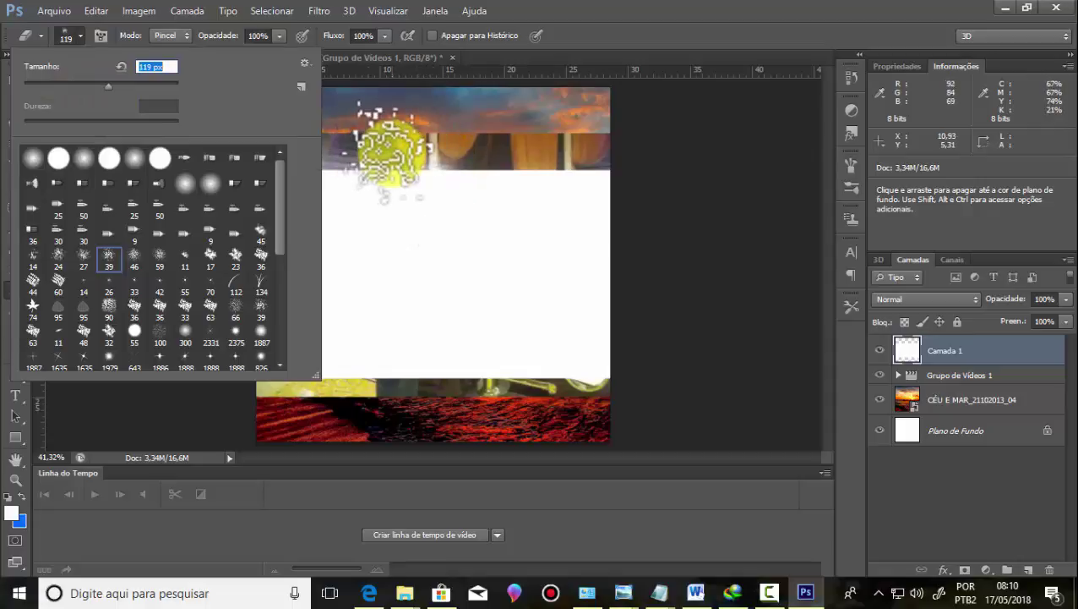
click(390, 151)
Step: Erase along the white rectangle's top edge to make it ragged
scroll(245, 148, up, 1)
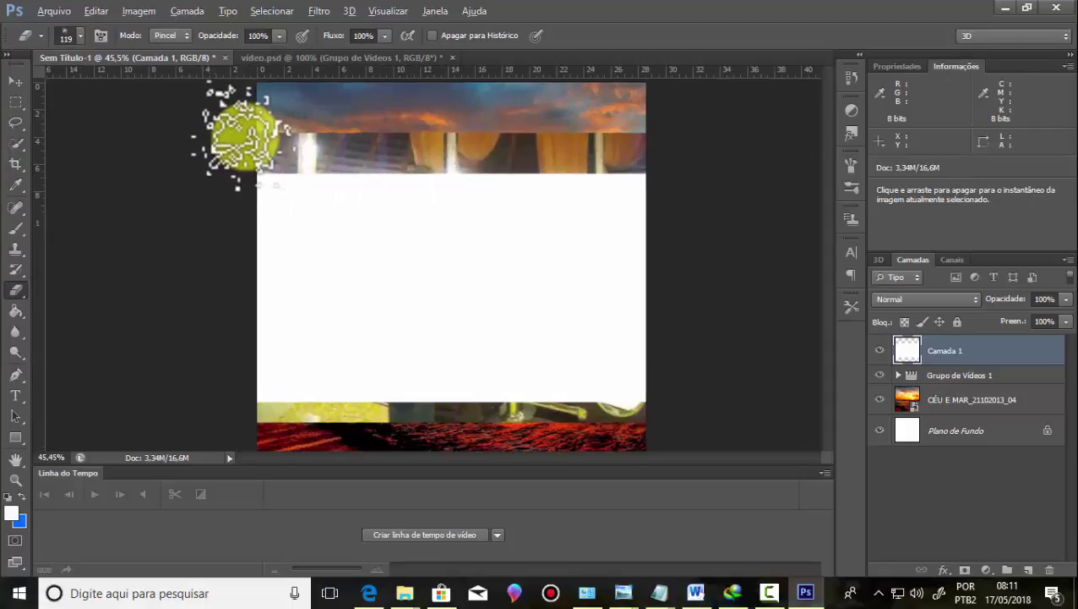
scroll(253, 135, up, 1)
scroll(274, 135, up, 1)
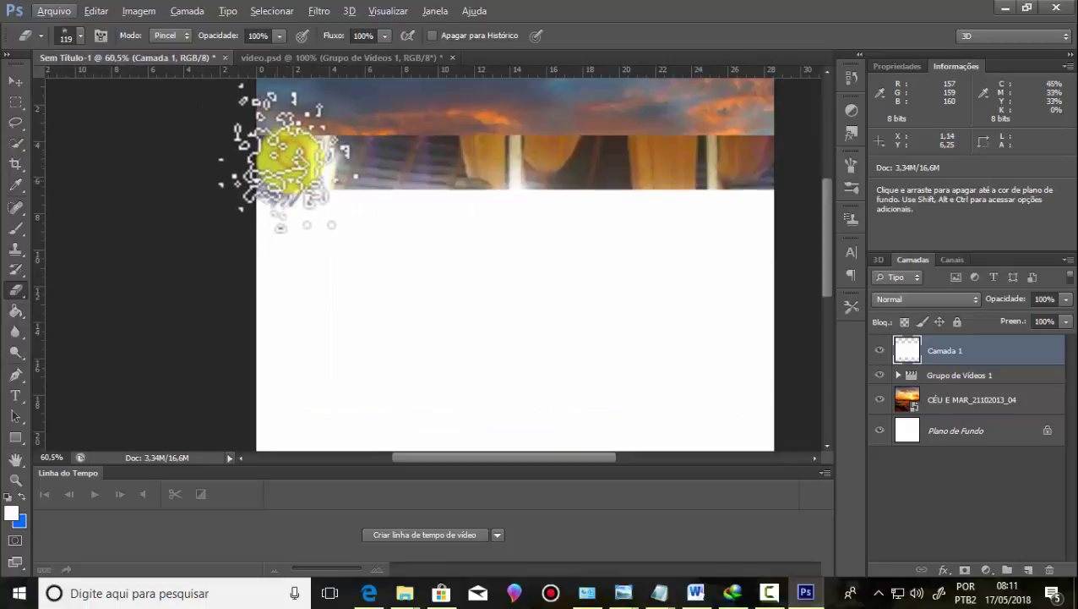
mouse_move(279, 169)
mouse_down()
mouse_move(290, 180)
mouse_move(355, 160)
mouse_move(429, 180)
mouse_move(482, 156)
mouse_move(474, 180)
mouse_move(577, 162)
mouse_move(575, 173)
mouse_up()
Step: Erase a jagged, torn edge along the white rectangle's bottom
scroll(545, 166, down, 1)
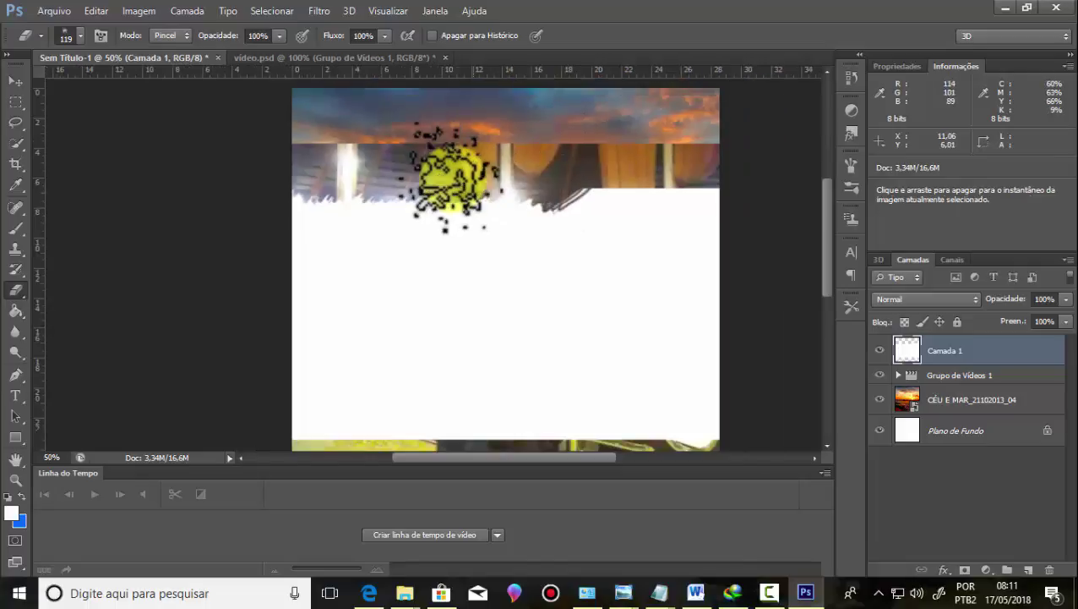
scroll(573, 179, down, 2)
scroll(541, 169, up, 1)
scroll(513, 152, up, 1)
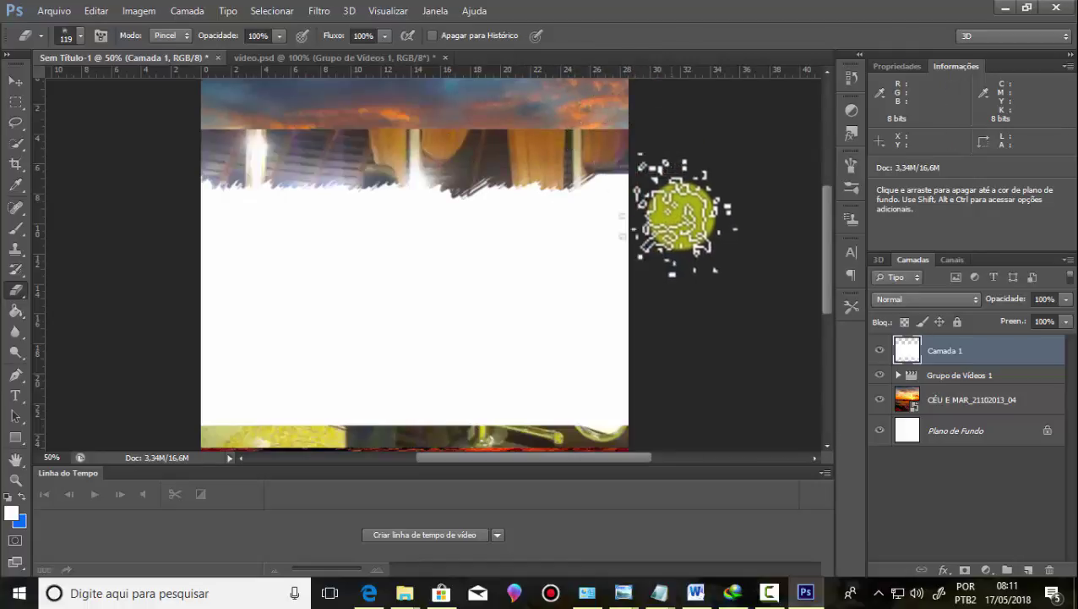
click(767, 592)
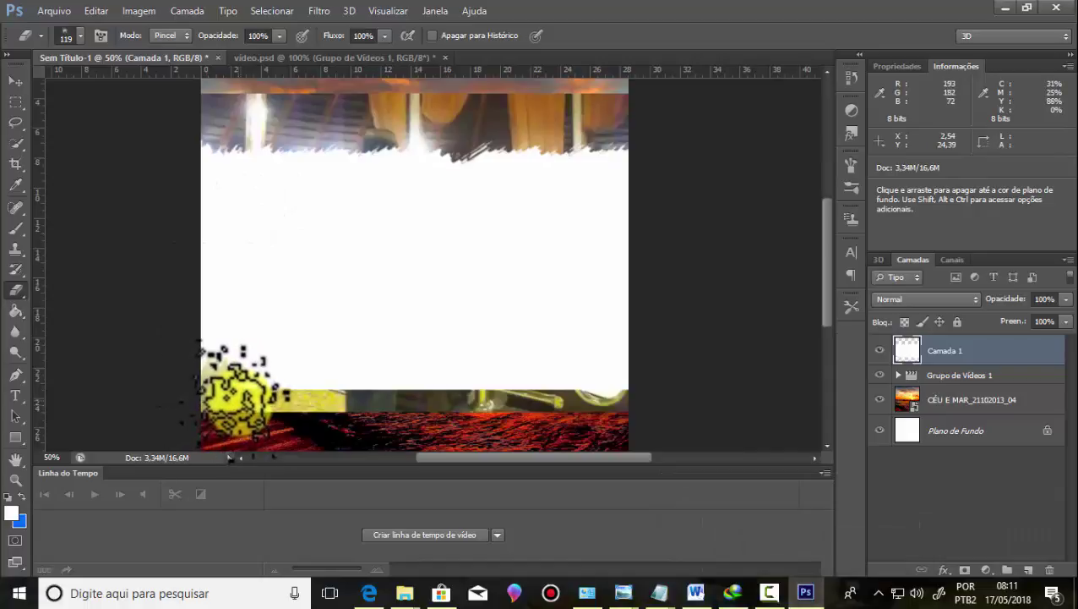
mouse_move(203, 397)
mouse_down()
mouse_move(267, 372)
mouse_move(461, 388)
mouse_move(513, 378)
mouse_move(510, 366)
mouse_move(531, 349)
mouse_move(544, 377)
mouse_move(621, 374)
mouse_up()
click(946, 353)
text(mascara)
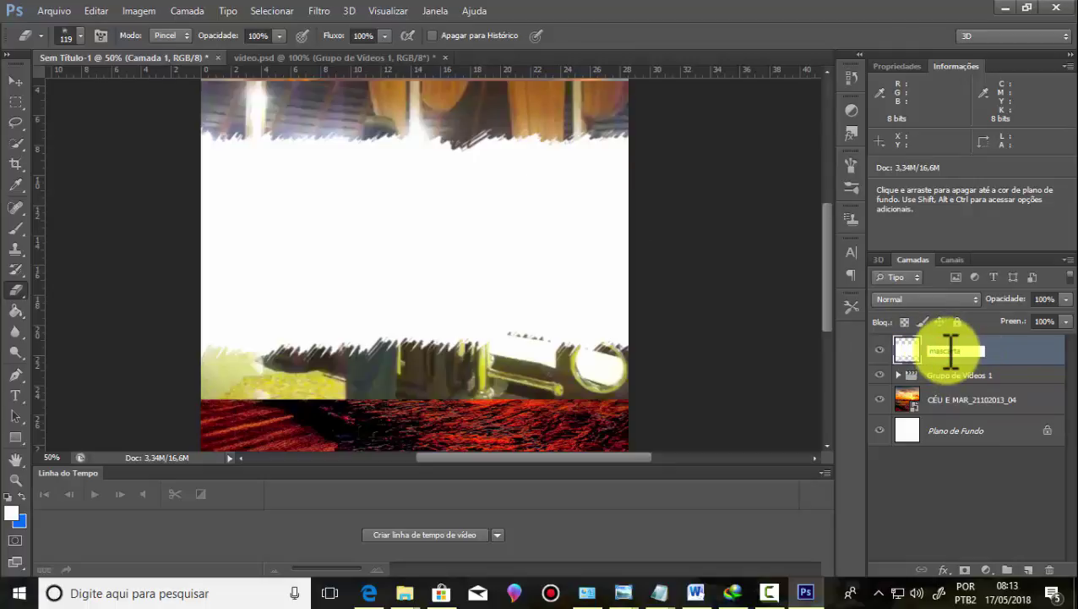
Step: Confirm the layer name mascarta and move Grupo de Vídeos 1 above it
key(Return)
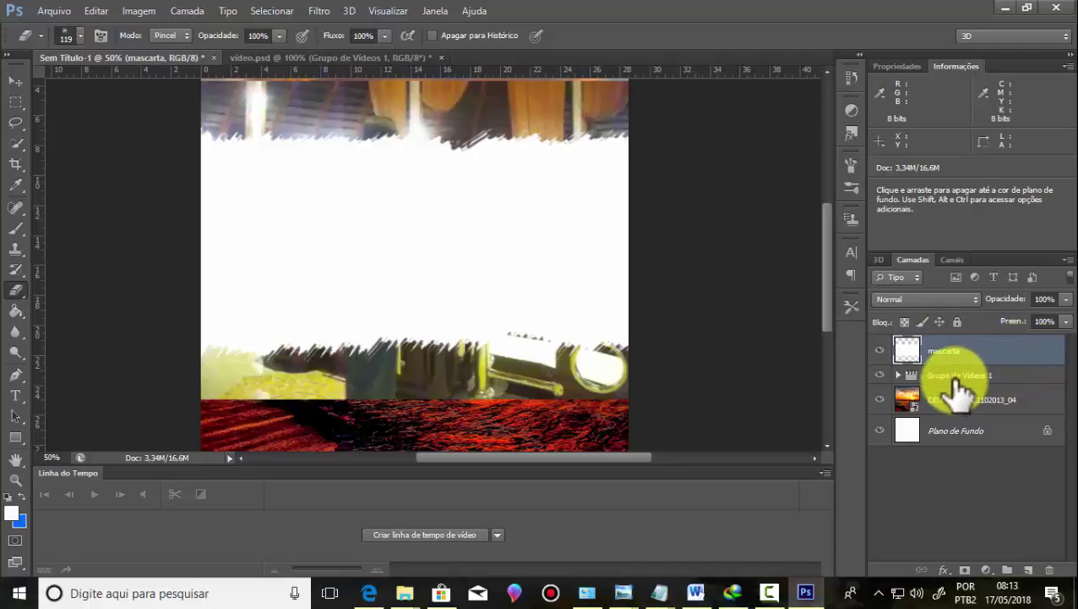
click(956, 377)
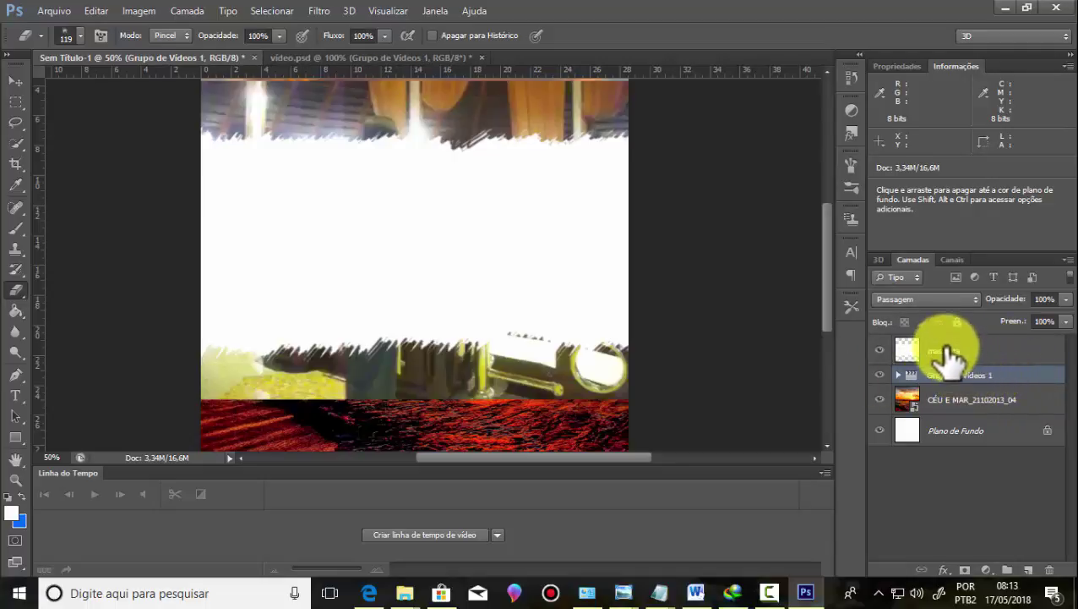
drag(953, 377, 948, 343)
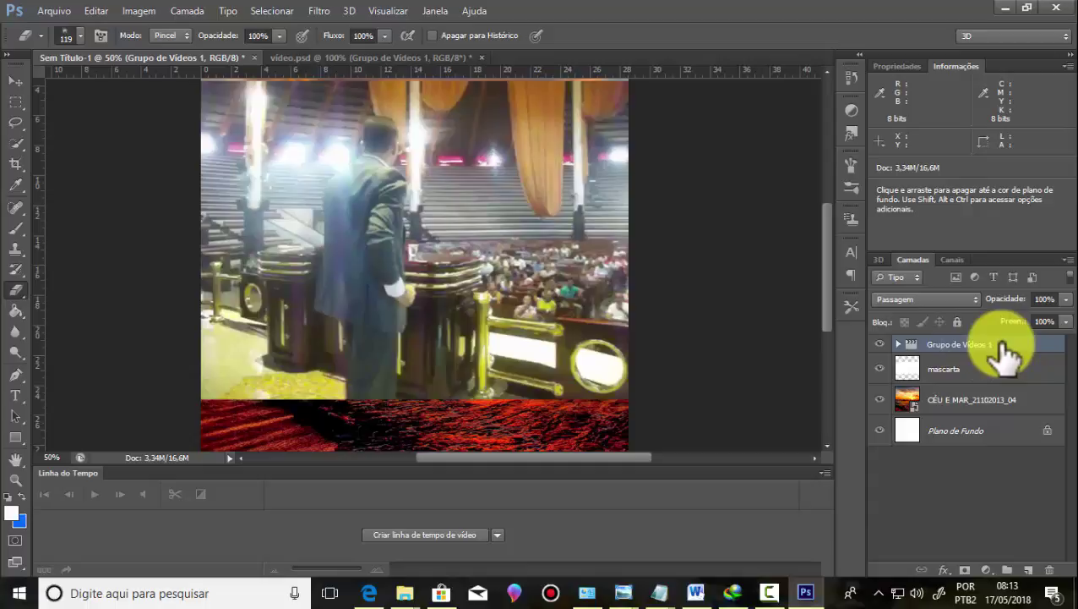
Step: Convert Grupo de Vídeos 1 to a smart object and clip it to mascarta
right_click(989, 345)
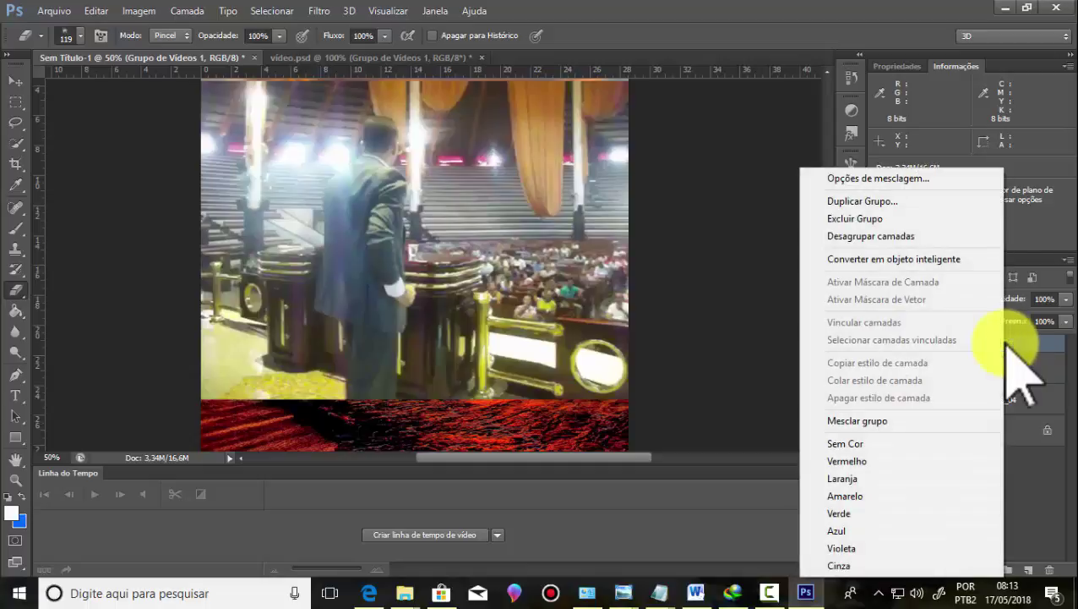
click(950, 260)
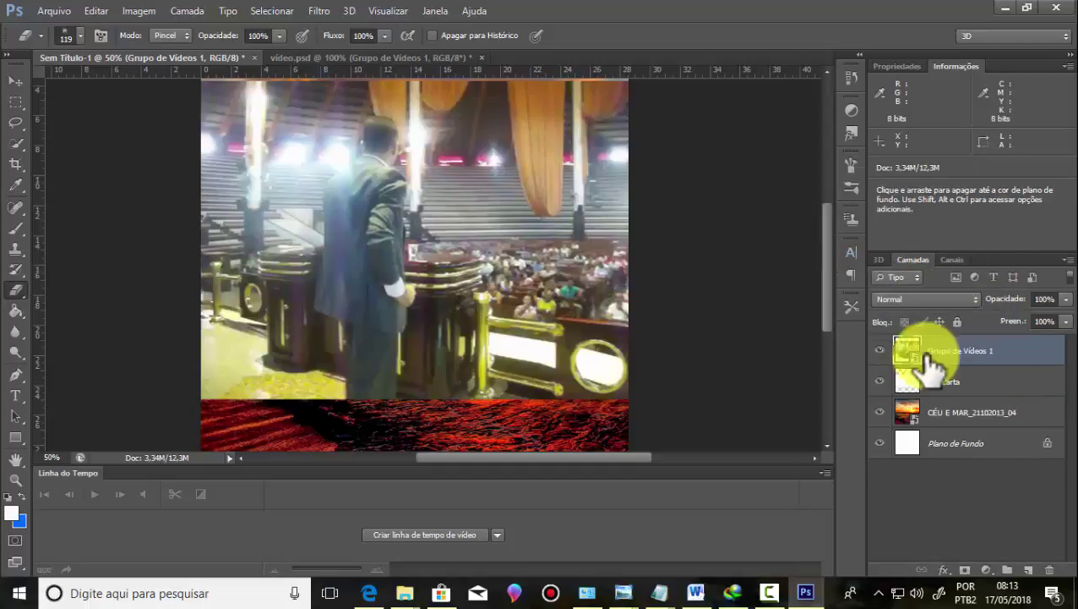
right_click(1005, 354)
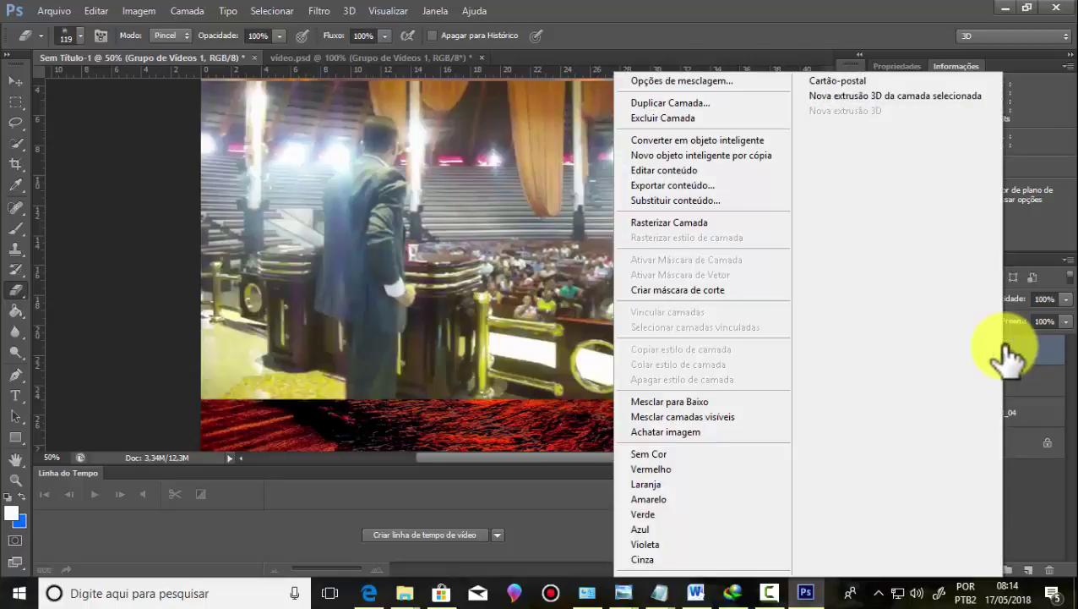
click(719, 290)
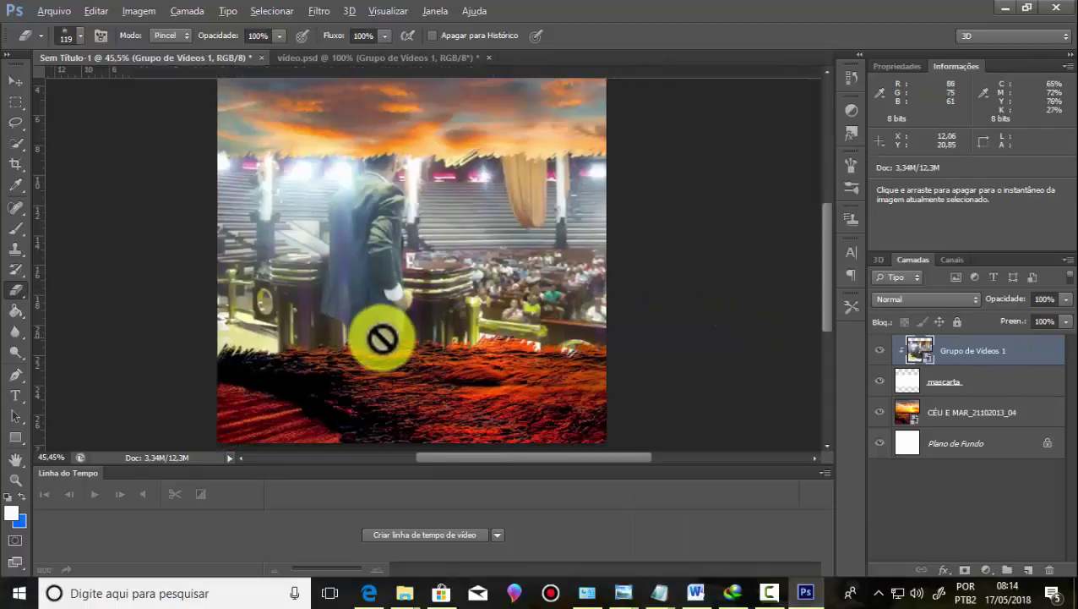
scroll(380, 334, down, 1)
scroll(439, 228, down, 1)
scroll(457, 213, up, 1)
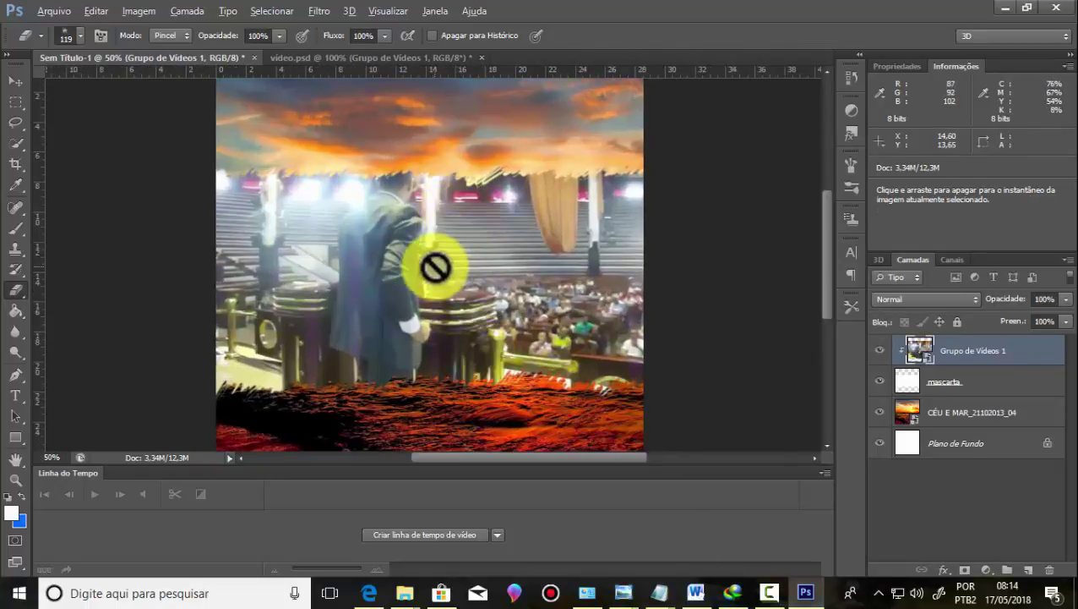
scroll(434, 272, down, 1)
scroll(494, 375, up, 2)
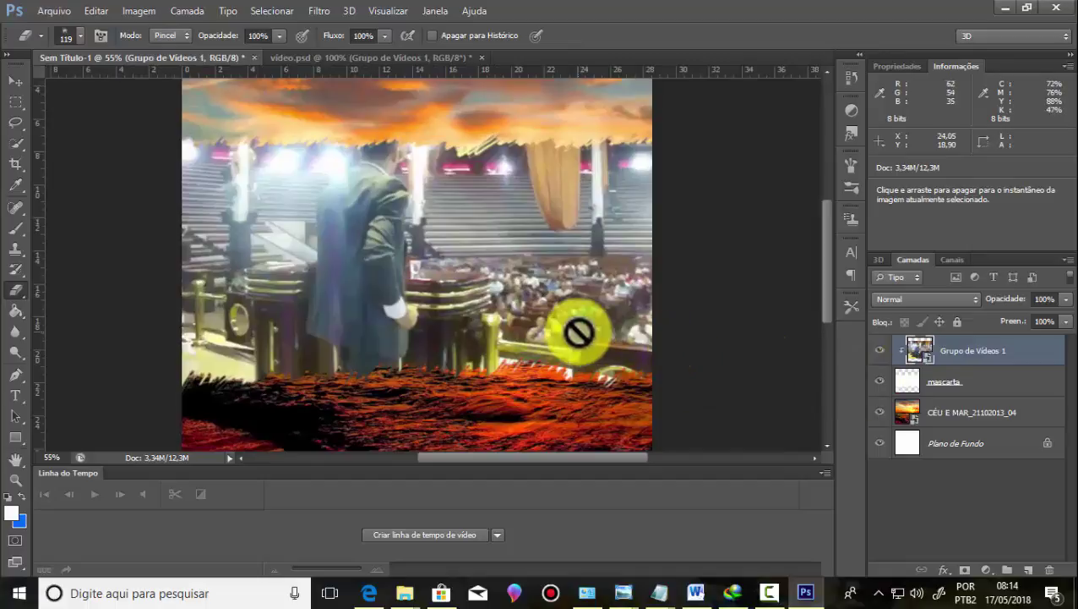
scroll(578, 331, down, 1)
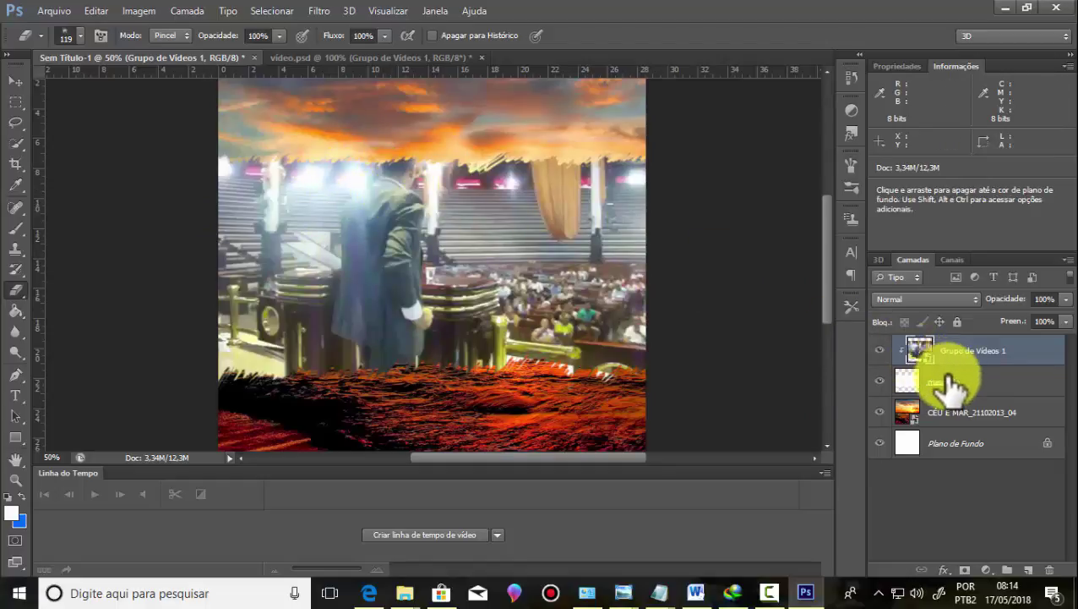
Step: Free-transform the church video larger and shift it right and down inside the mask
key(ctrl)
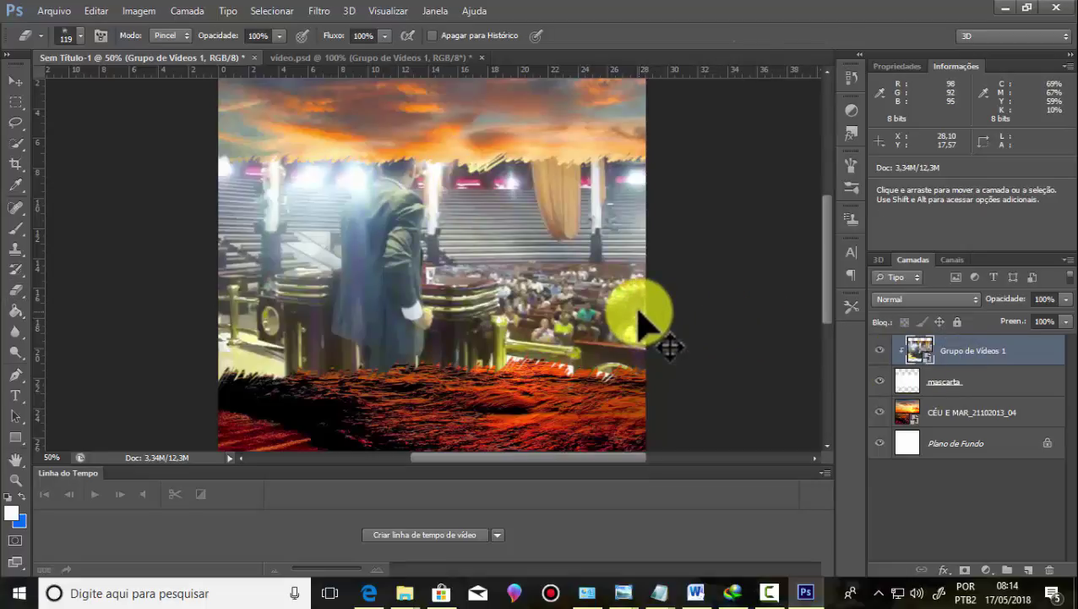
key(ctrl+t)
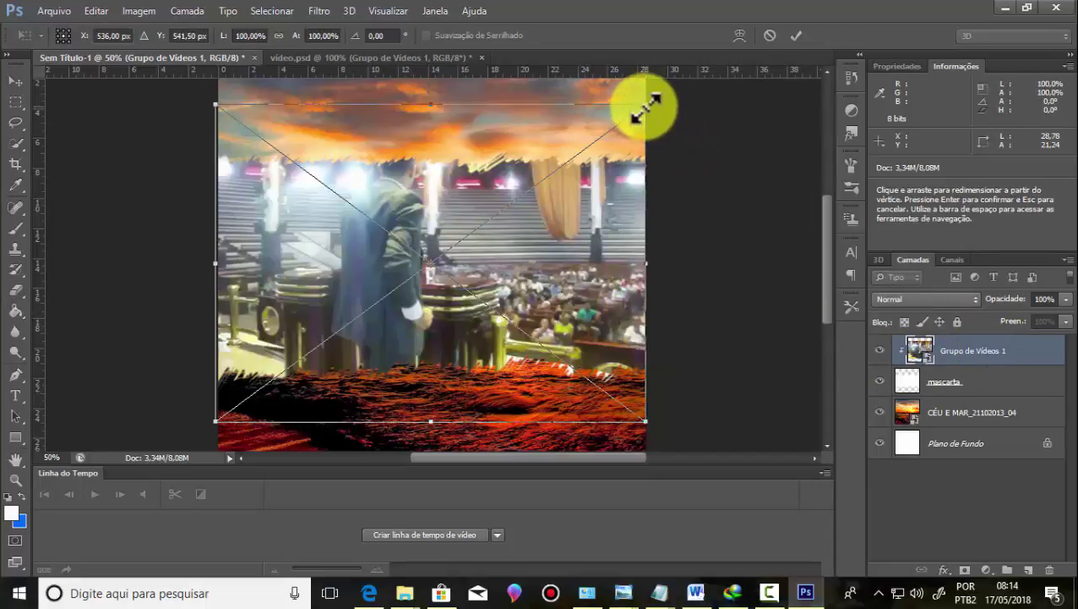
drag(646, 105, 603, 136)
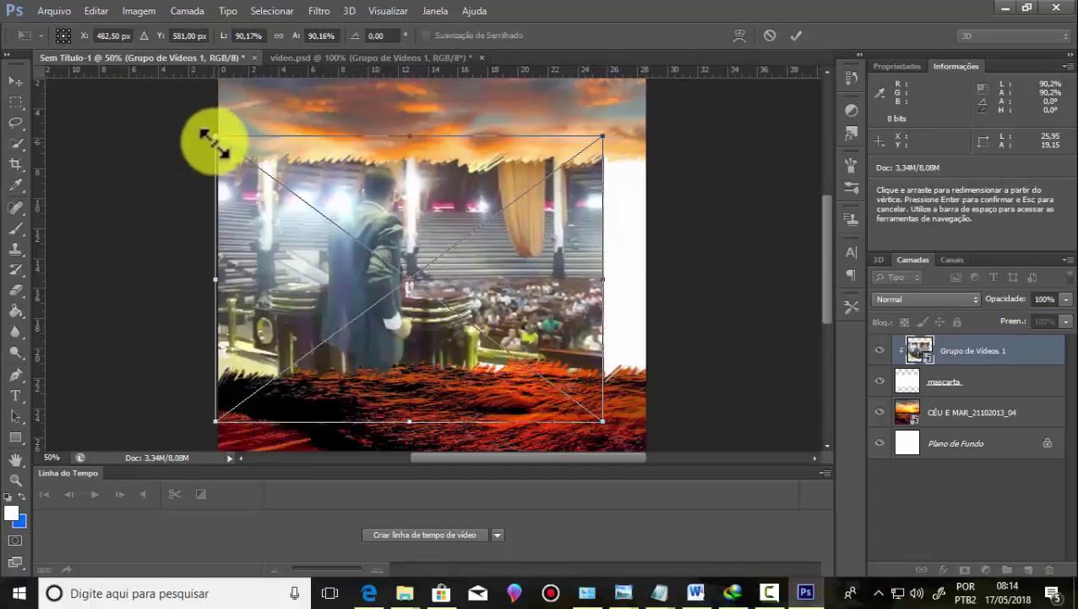
drag(215, 135, 133, 81)
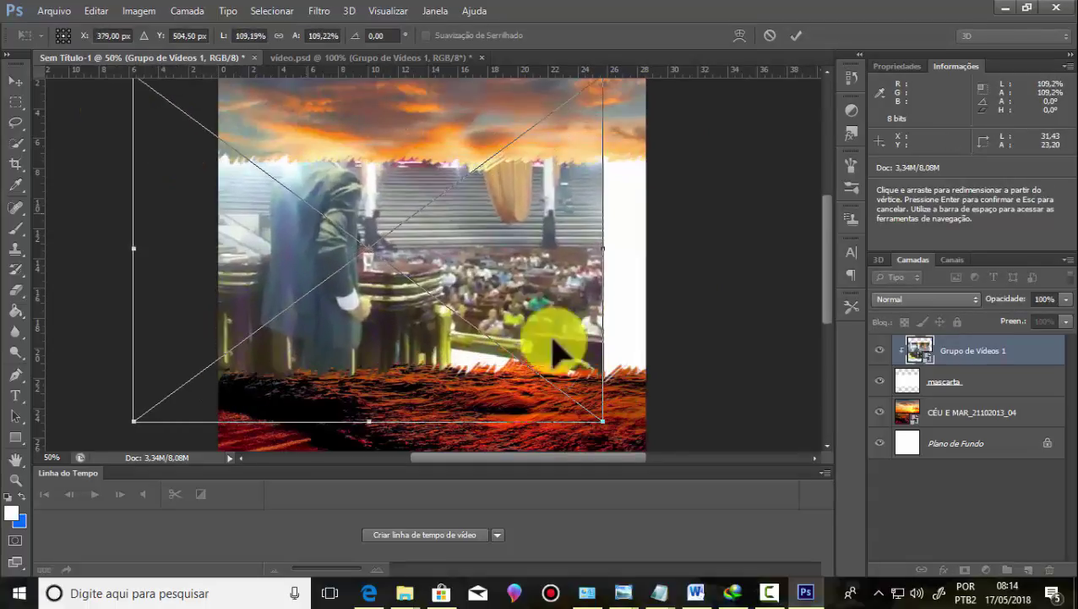
drag(602, 416, 608, 306)
scroll(824, 338, up, 5)
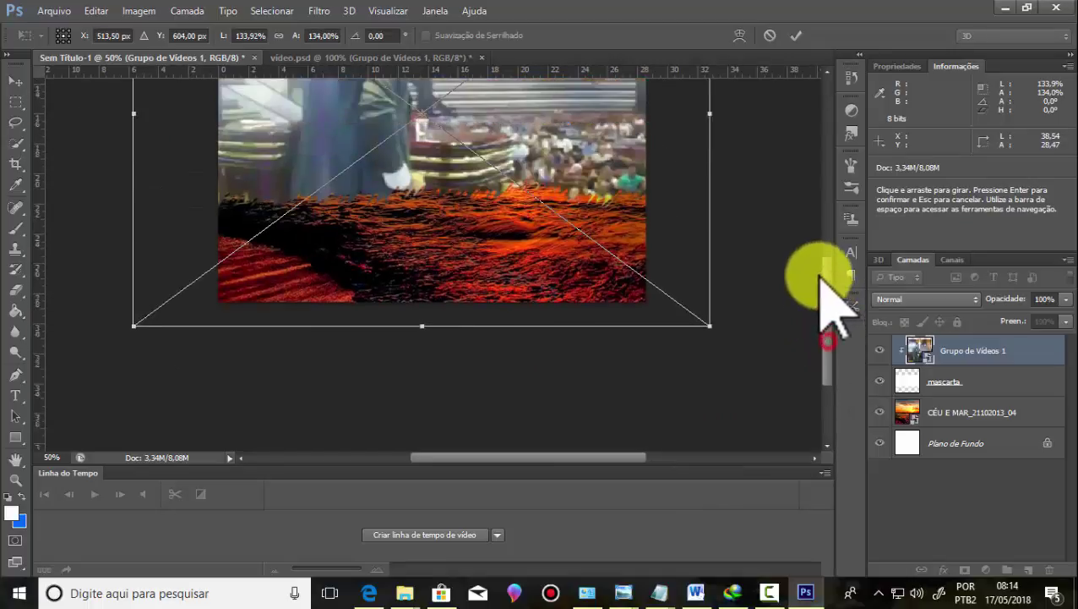
mouse_move(448, 247)
mouse_down()
mouse_move(421, 304)
mouse_move(392, 294)
mouse_up()
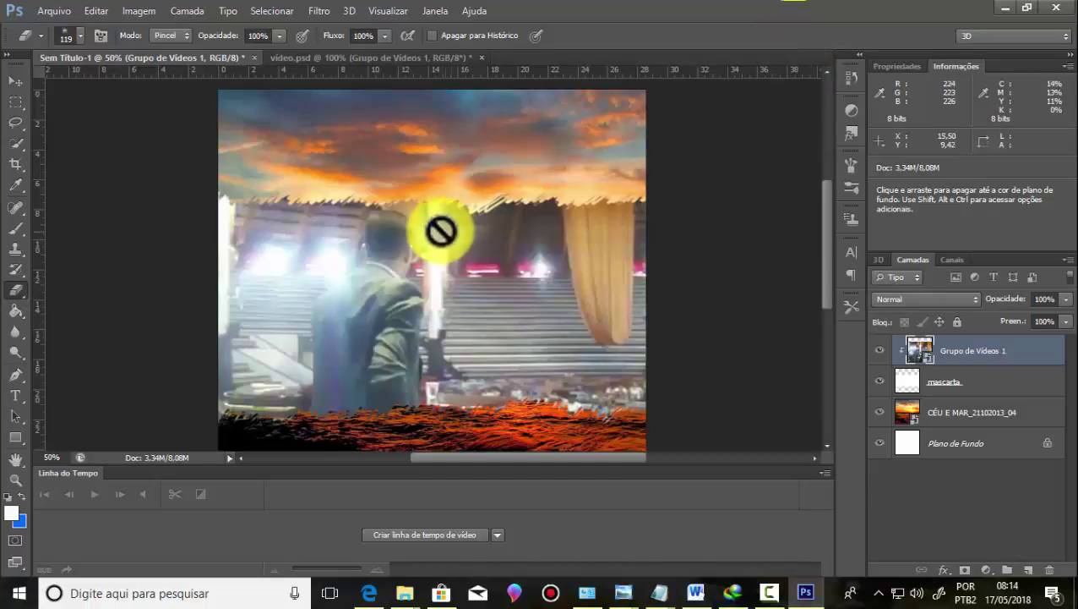
scroll(409, 194, down, 3)
scroll(411, 203, up, 1)
key(alt)
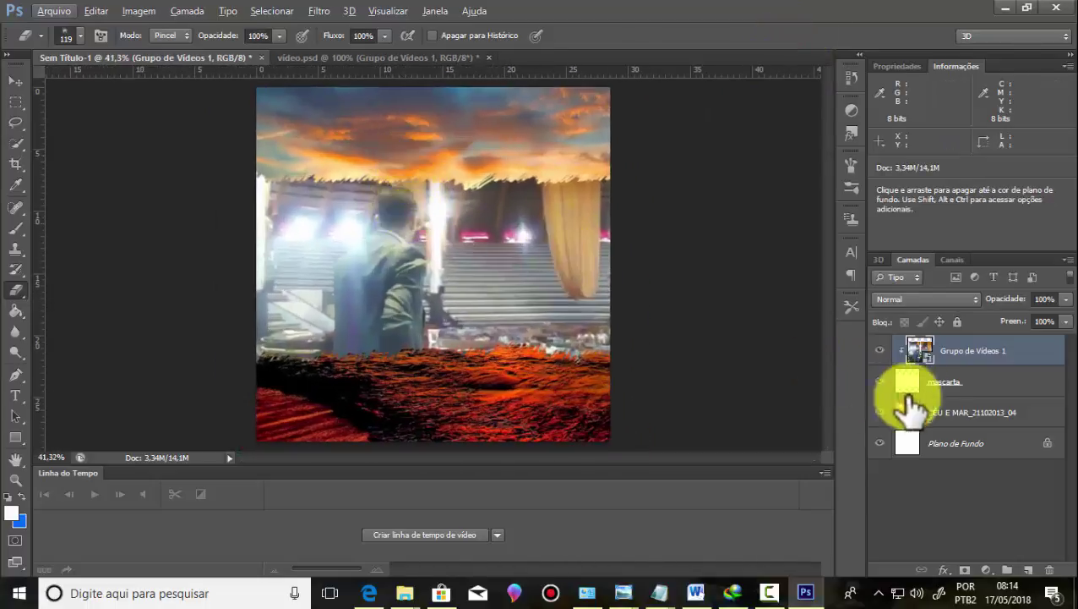
Step: Stretch mascarta's top and bottom edges to about 123% height and commit
click(959, 382)
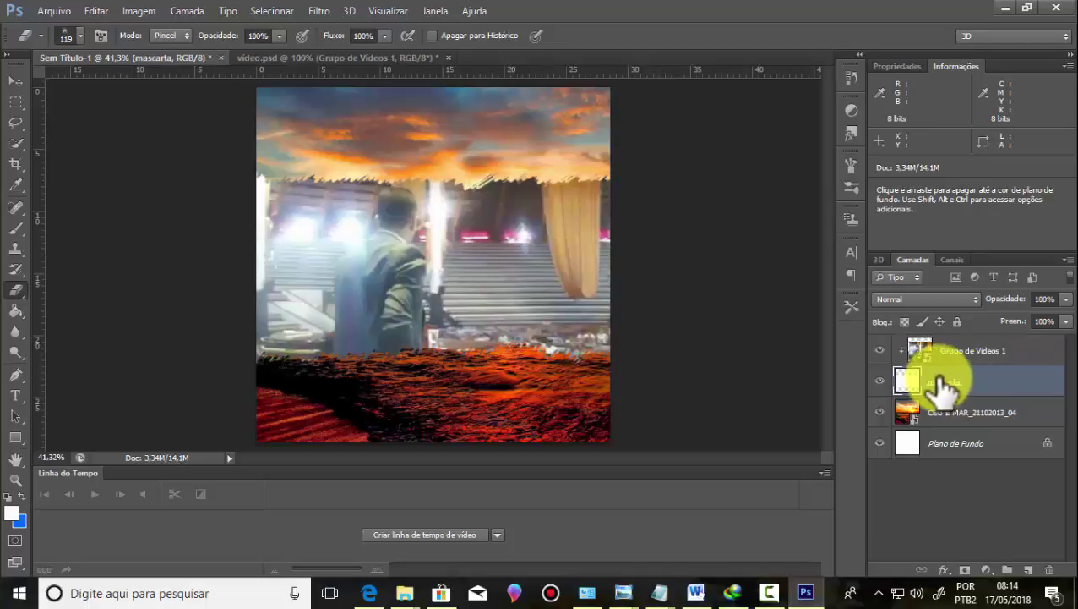
key(ctrl+t)
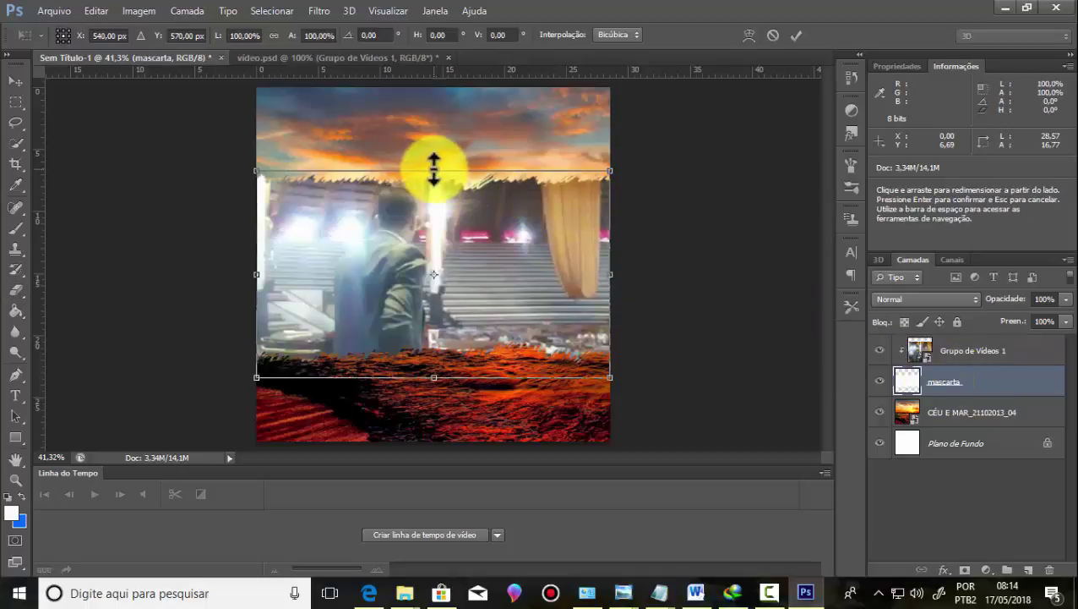
drag(433, 169, 429, 149)
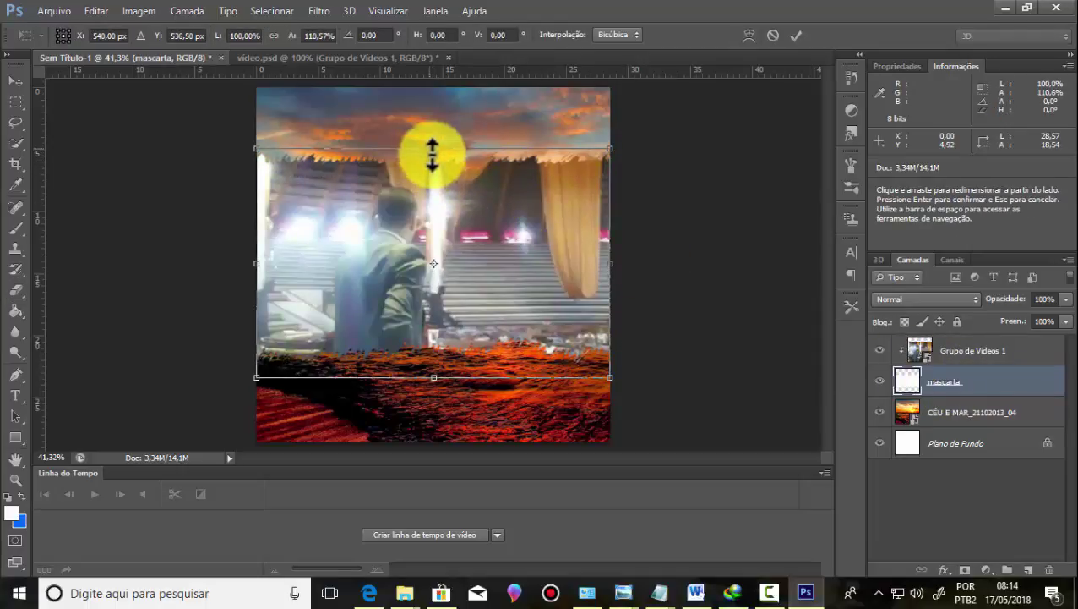
drag(431, 377, 431, 397)
drag(431, 148, 429, 149)
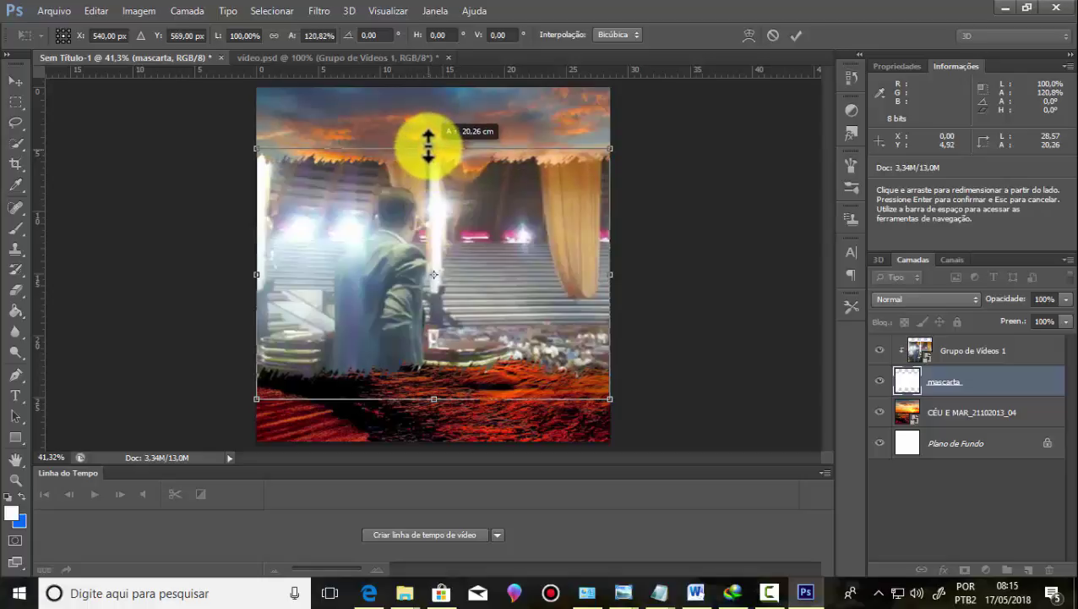
drag(433, 398, 433, 402)
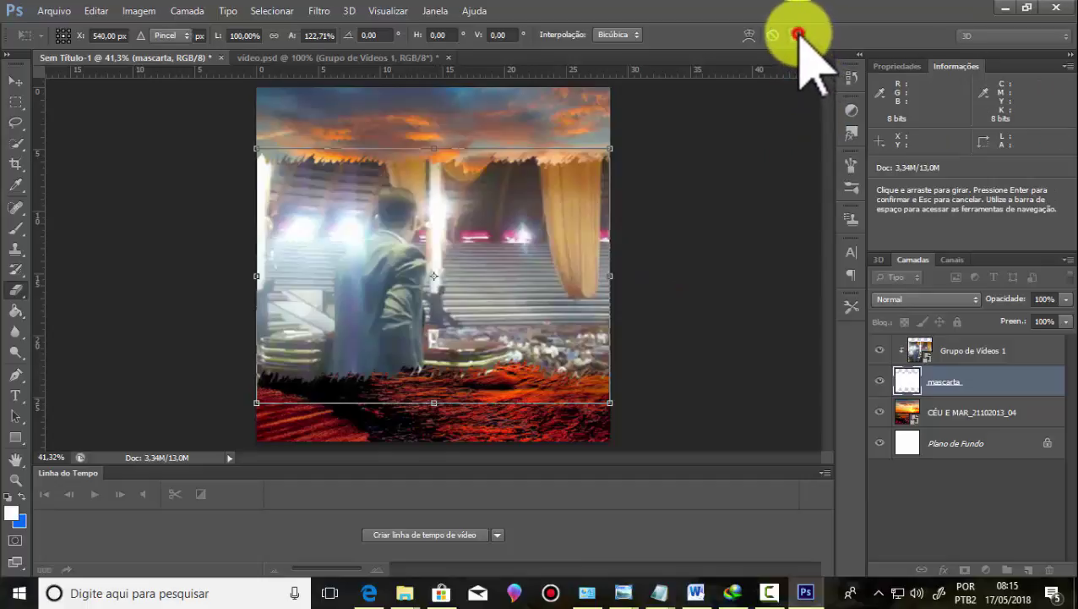
click(798, 34)
scroll(460, 372, down, 1)
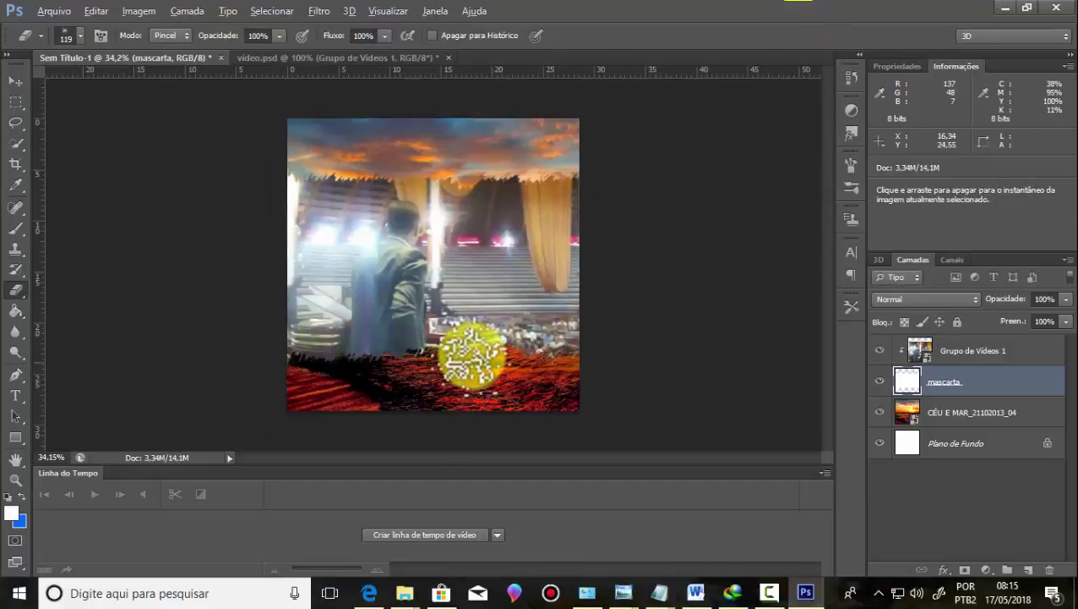
scroll(311, 169, up, 1)
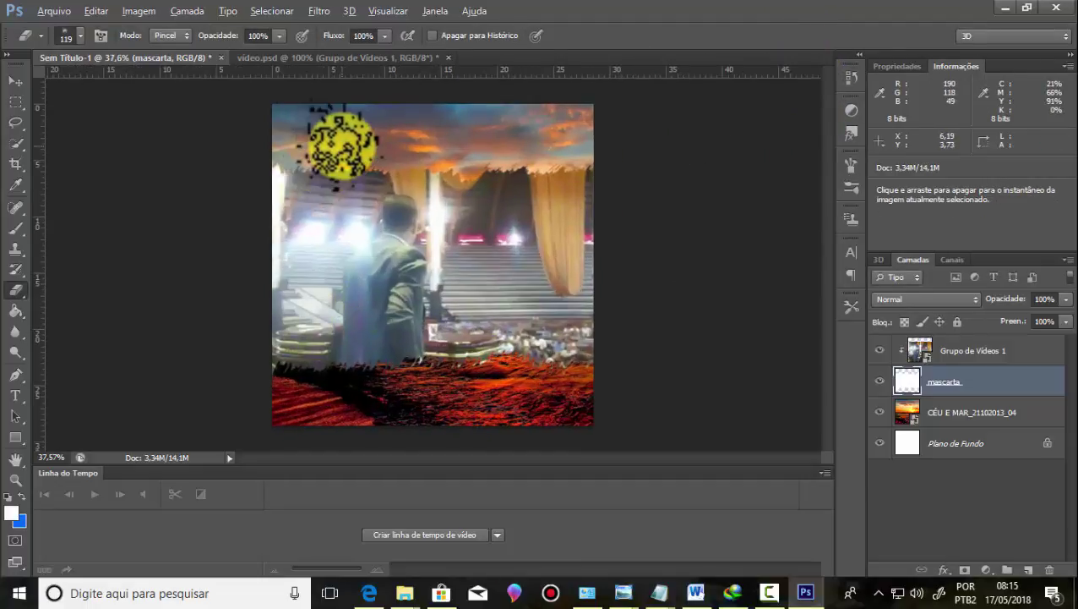
scroll(532, 338, down, 1)
scroll(417, 161, up, 1)
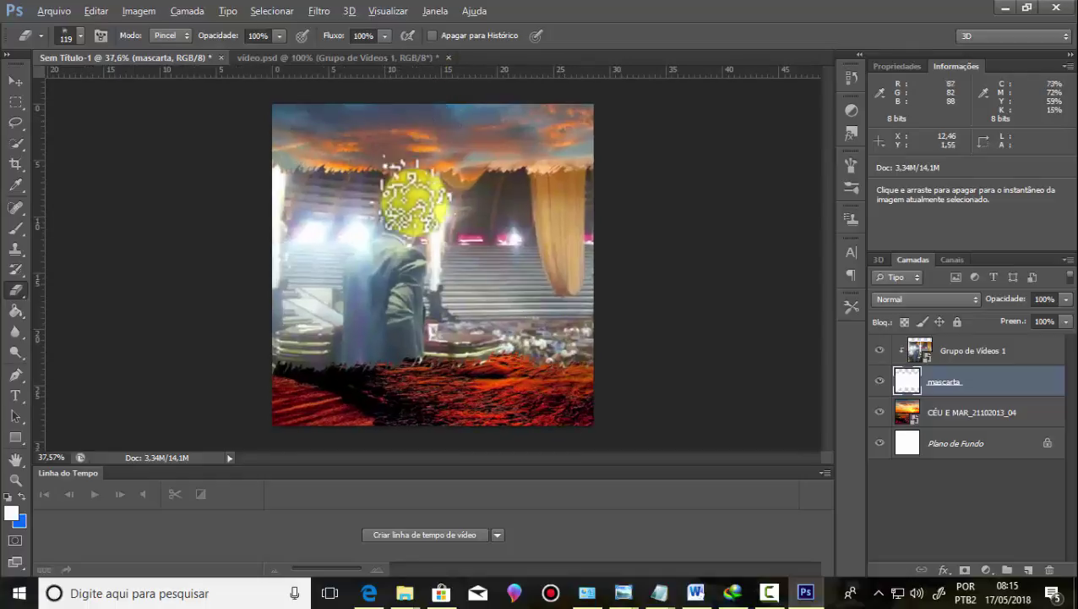
scroll(416, 196, up, 2)
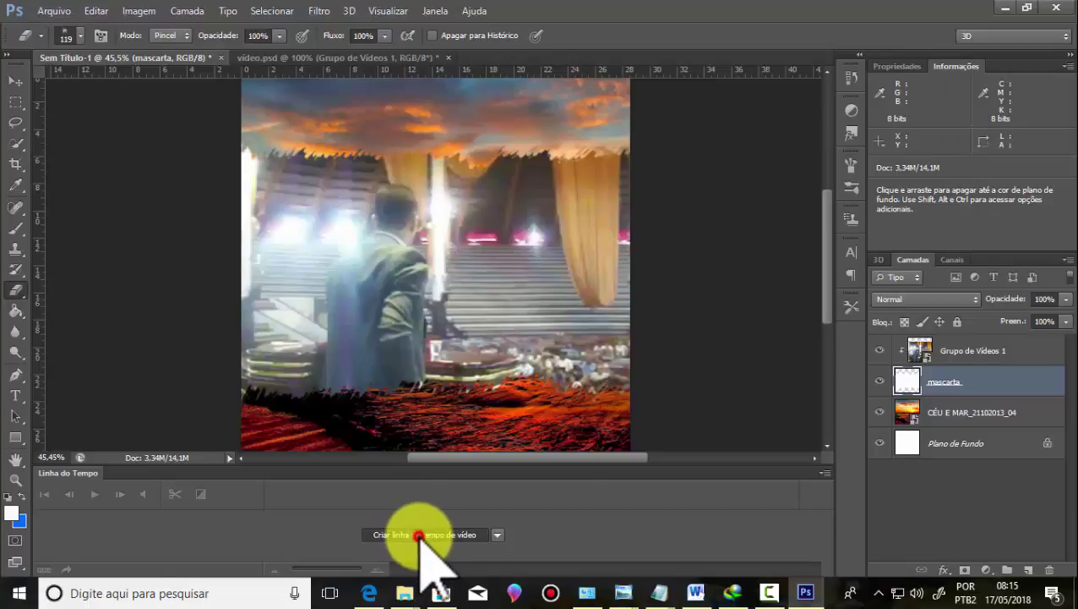
Step: Create a video timeline for the document and select the Grupo de Vídeos 1 layer
click(419, 535)
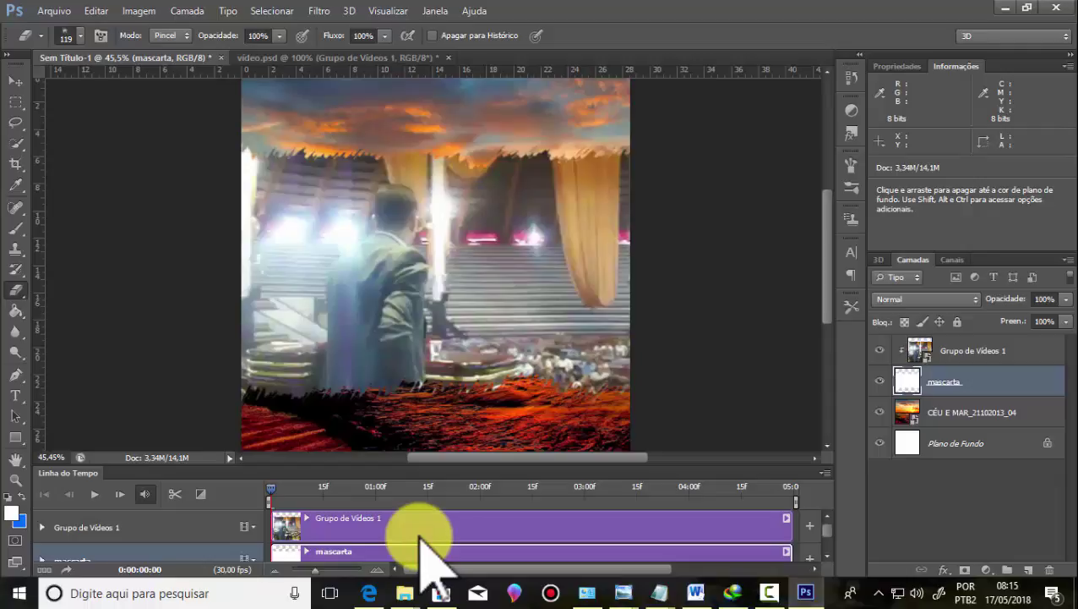
click(968, 353)
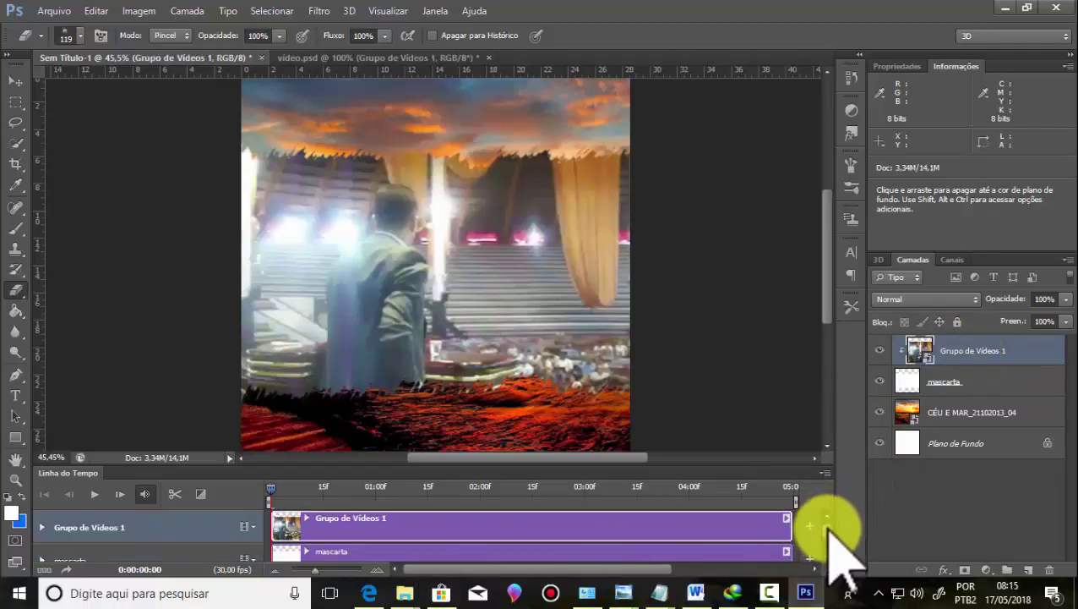
scroll(830, 530, down, 2)
scroll(824, 540, up, 2)
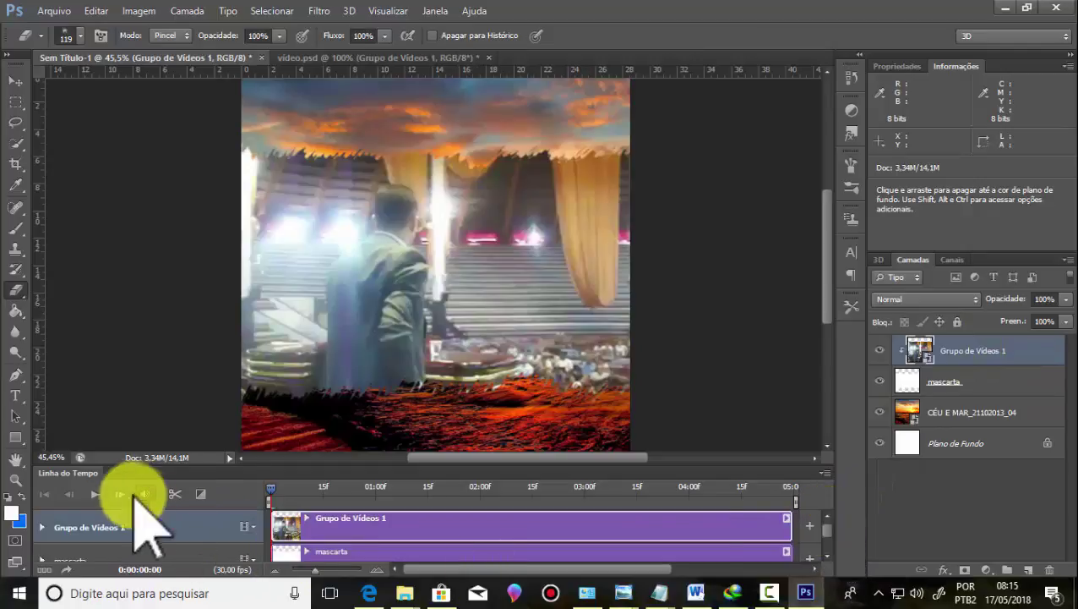
Step: Play and stop a video preview, then reselect the video layer
click(96, 494)
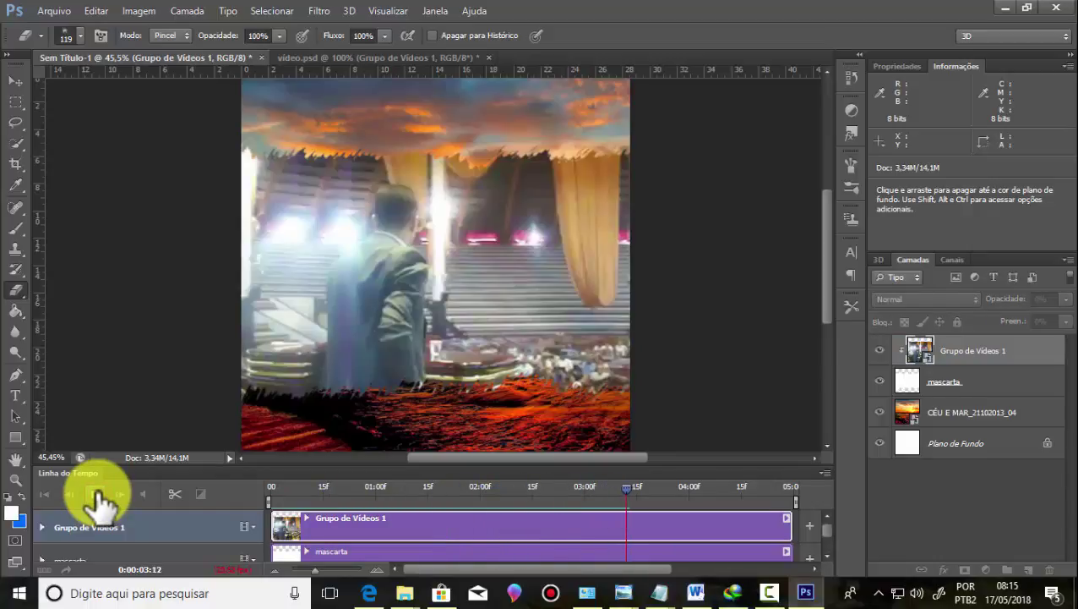
click(98, 494)
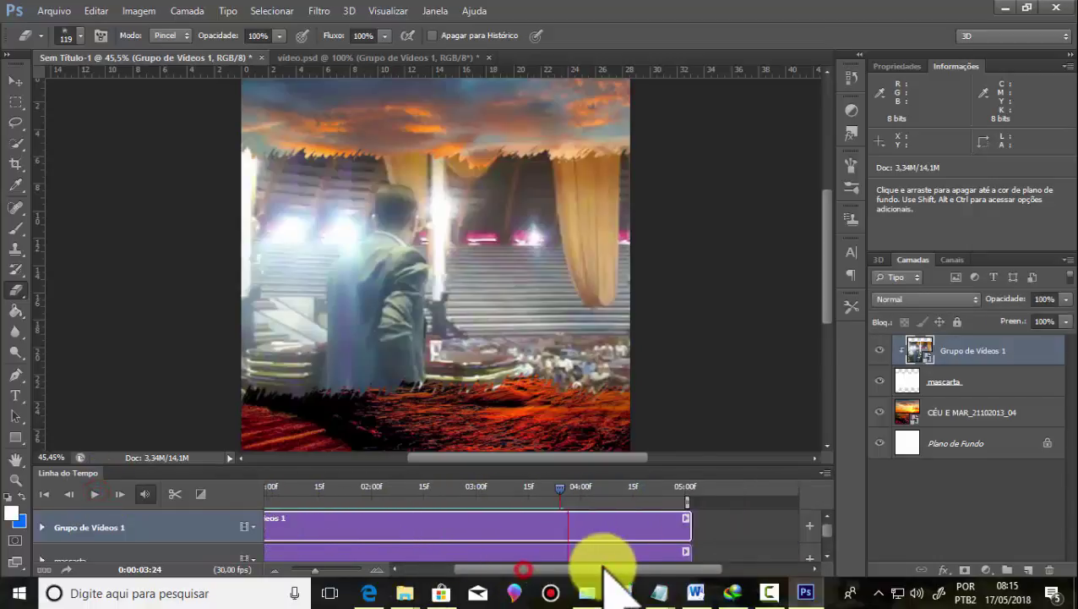
mouse_move(517, 568)
mouse_down()
mouse_move(697, 571)
mouse_move(456, 575)
mouse_up()
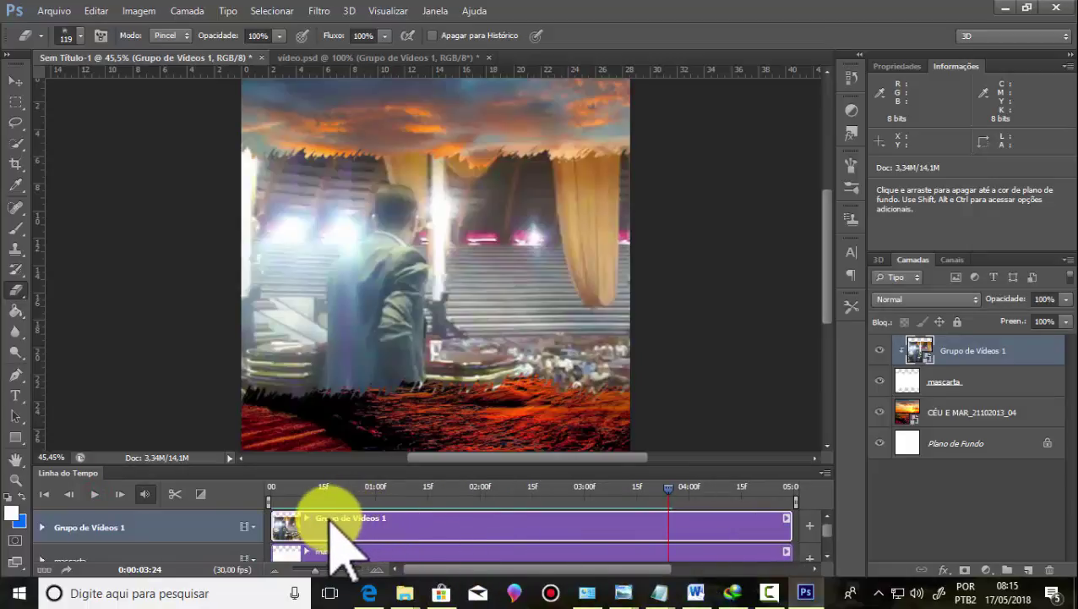
click(961, 347)
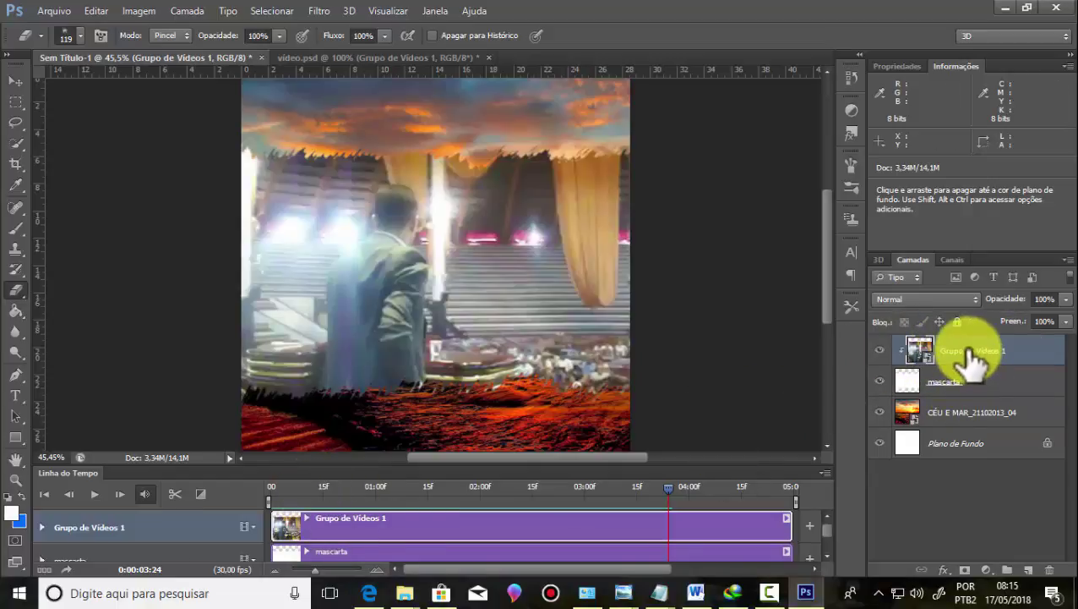
click(969, 348)
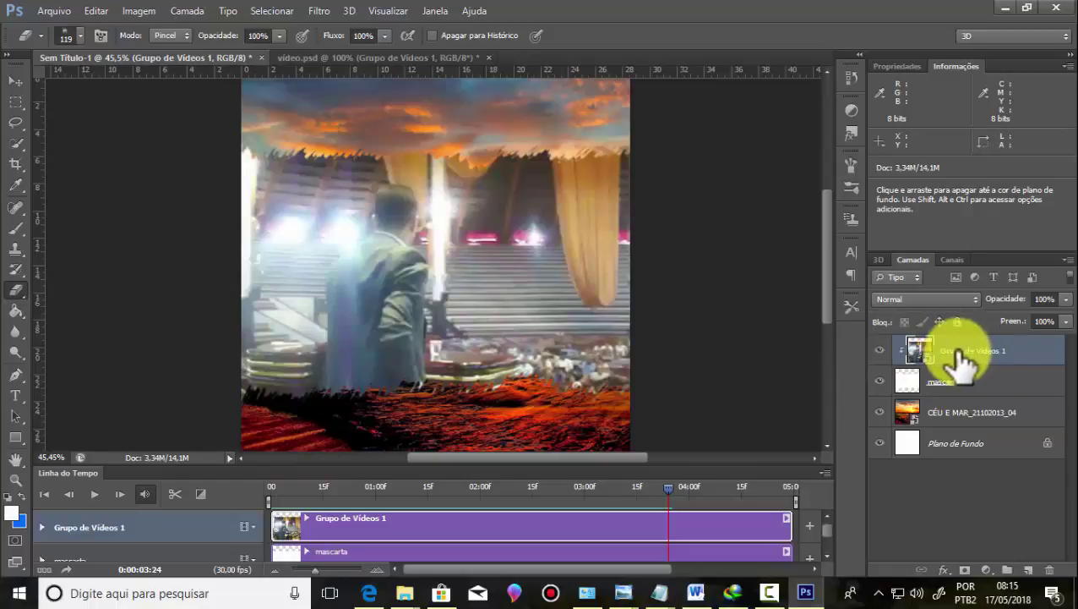
Step: Delete the old Grupo de Vídeos 1 layer and switch to video.psd
click(1048, 571)
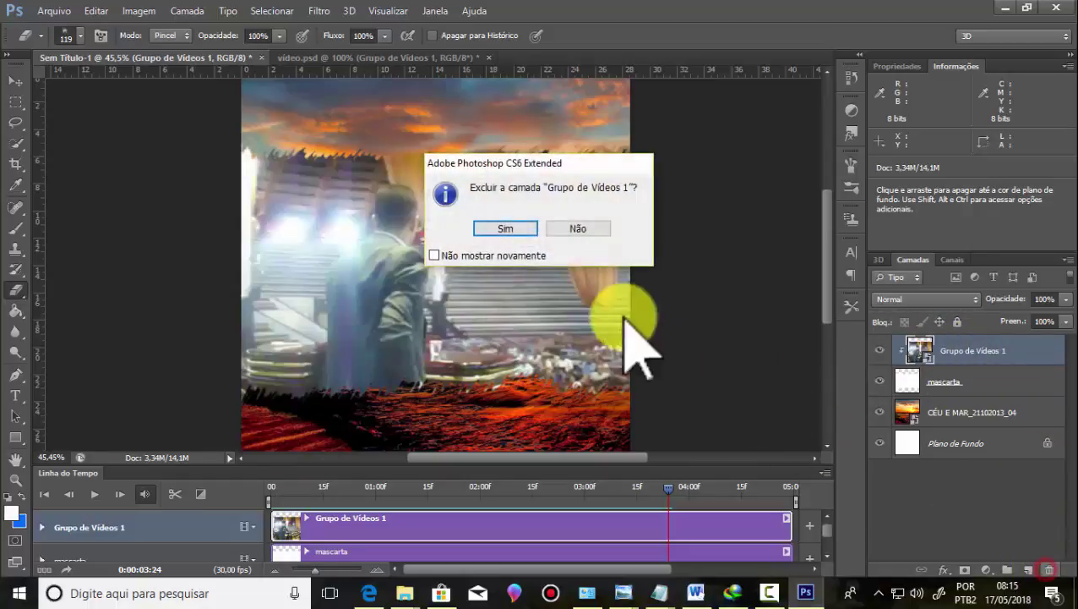
click(508, 230)
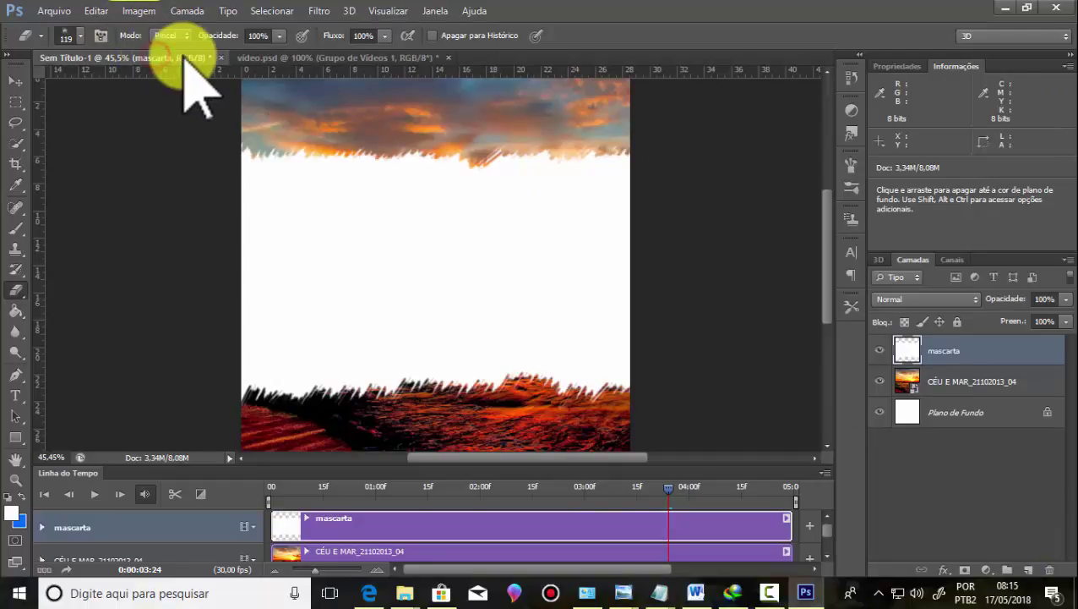
click(254, 56)
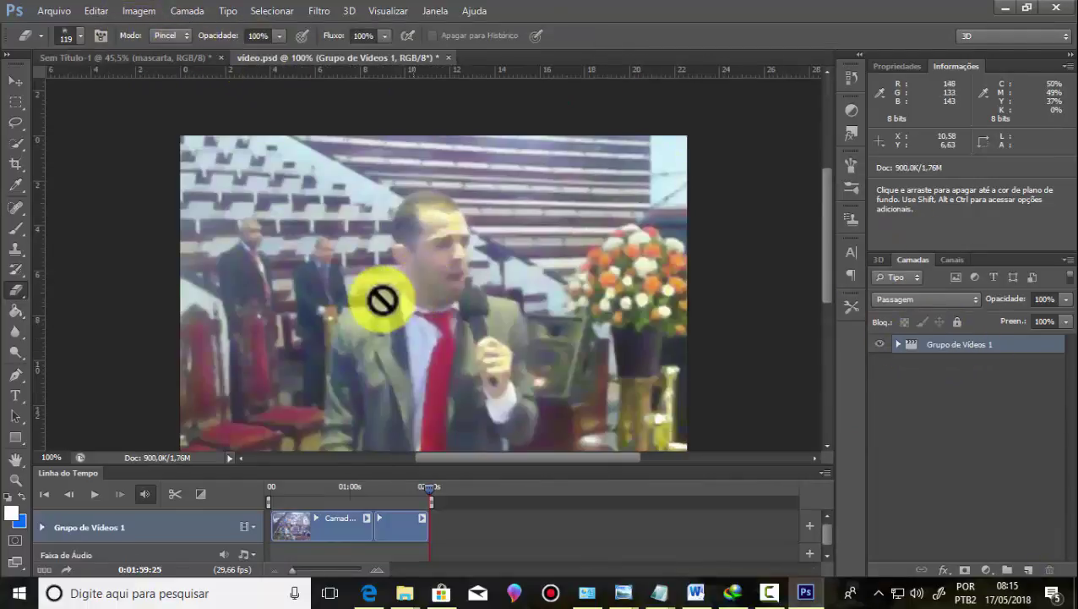
Step: Drag video.psd's video group onto the Sem Título-1 poster, accepting the colour profile conversion
click(15, 80)
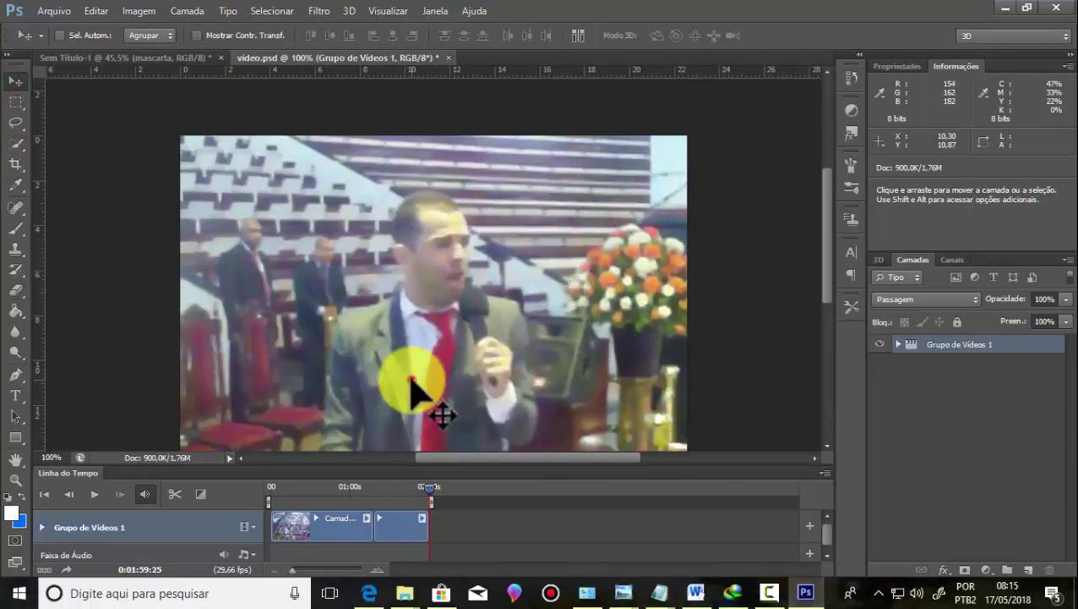
drag(410, 378, 272, 152)
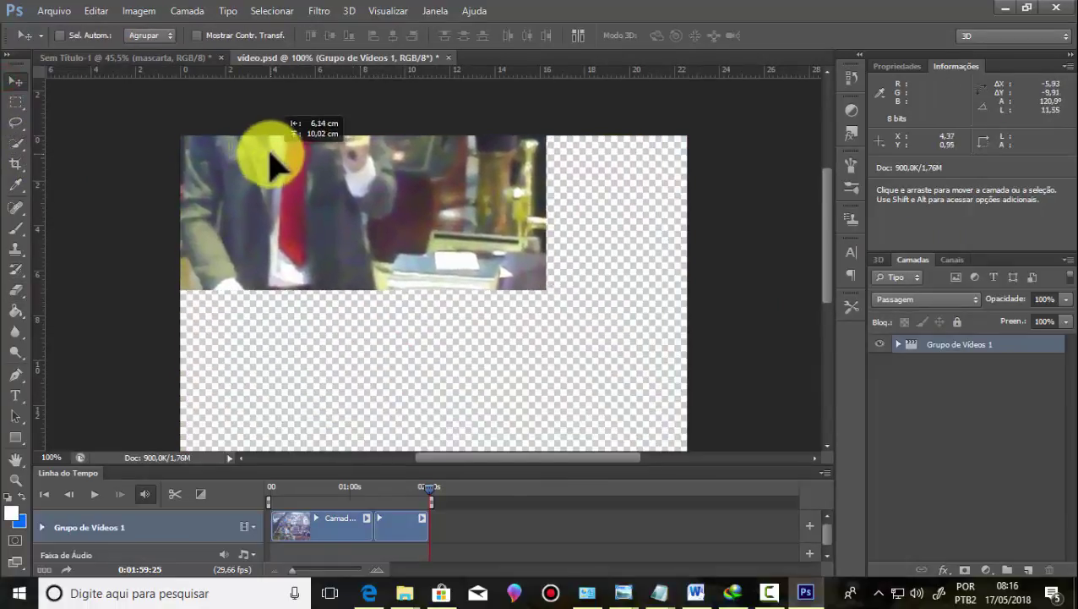
drag(271, 152, 124, 72)
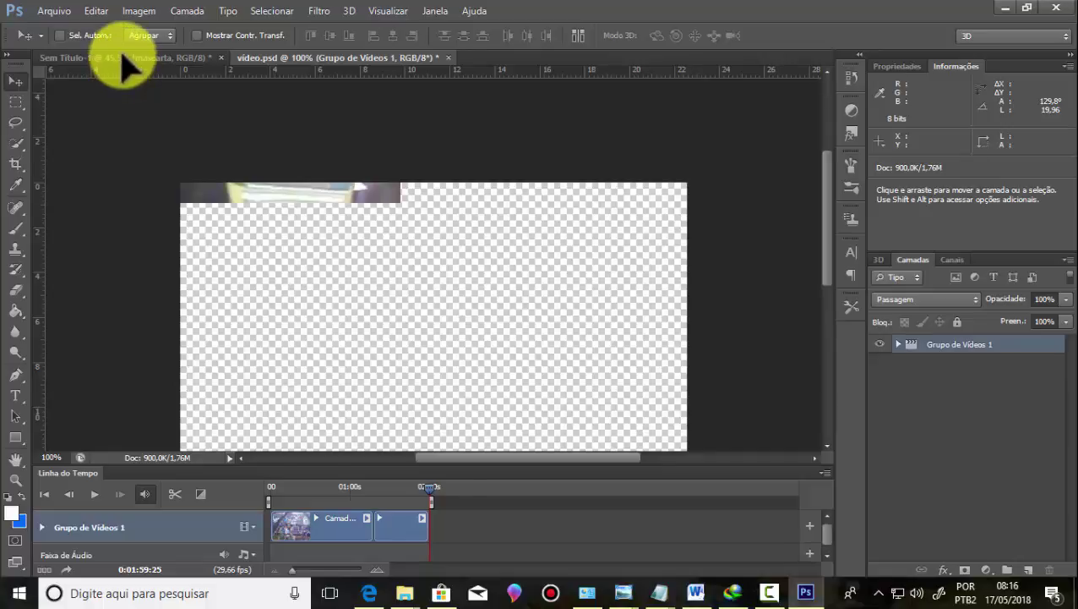
click(123, 57)
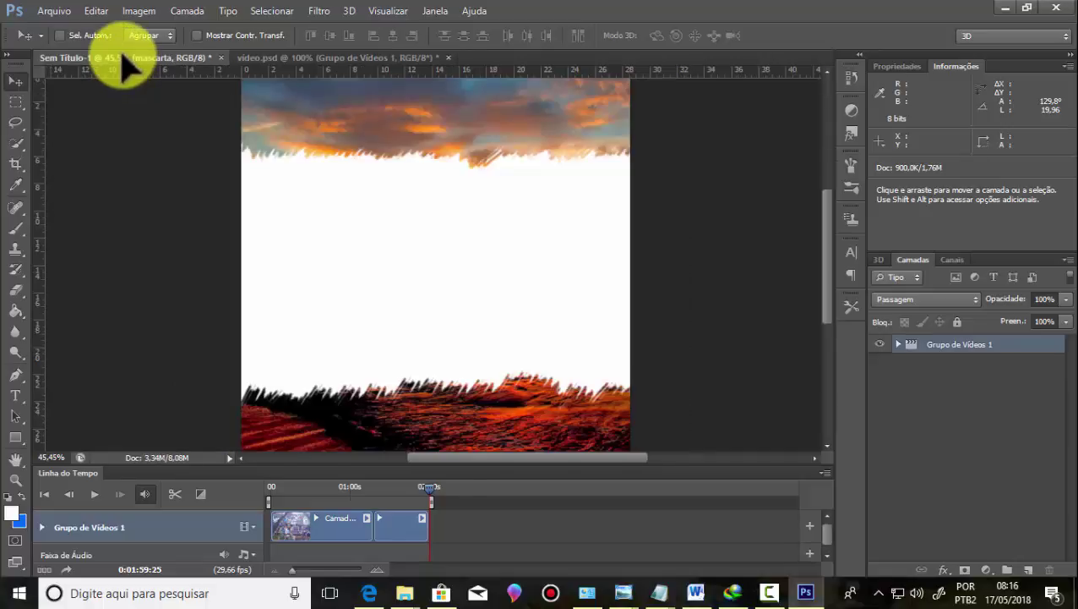
drag(136, 72, 443, 287)
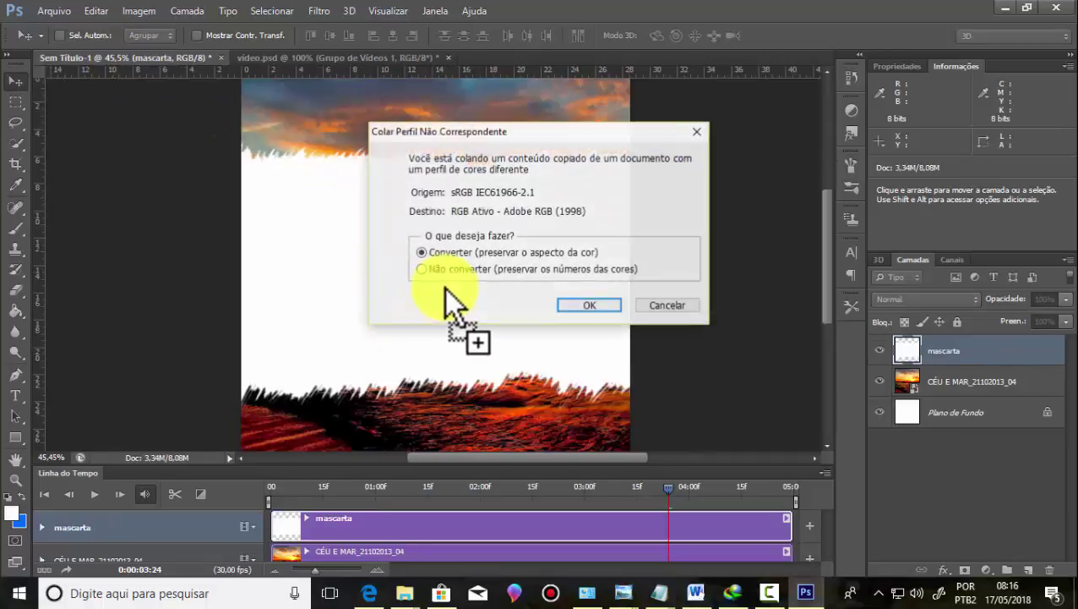
click(583, 306)
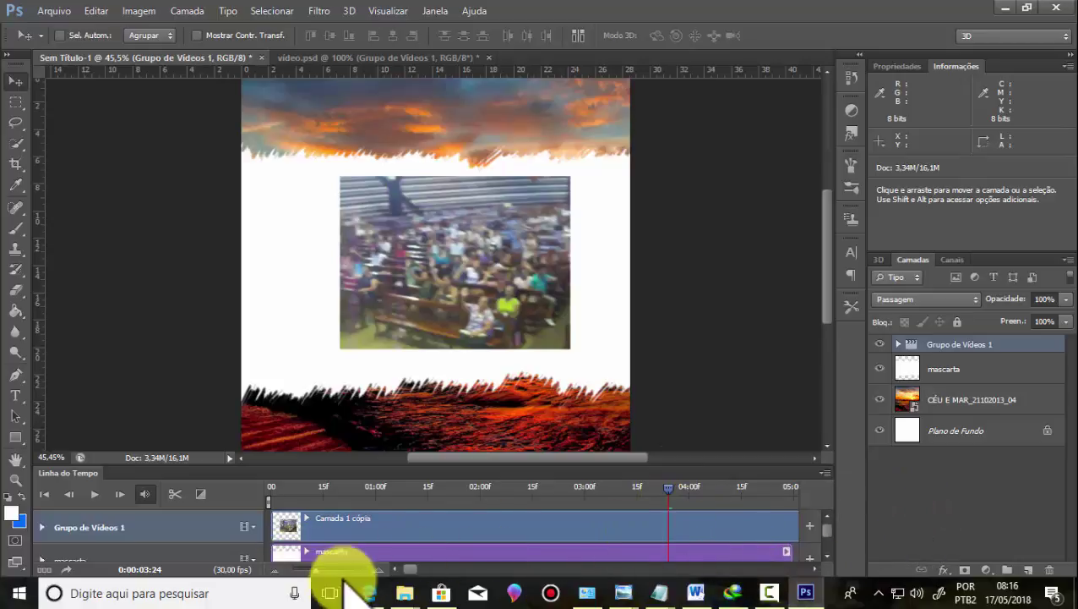
Step: Zoom the timeline out to show the whole clips and scrub to another frame
drag(318, 572, 295, 568)
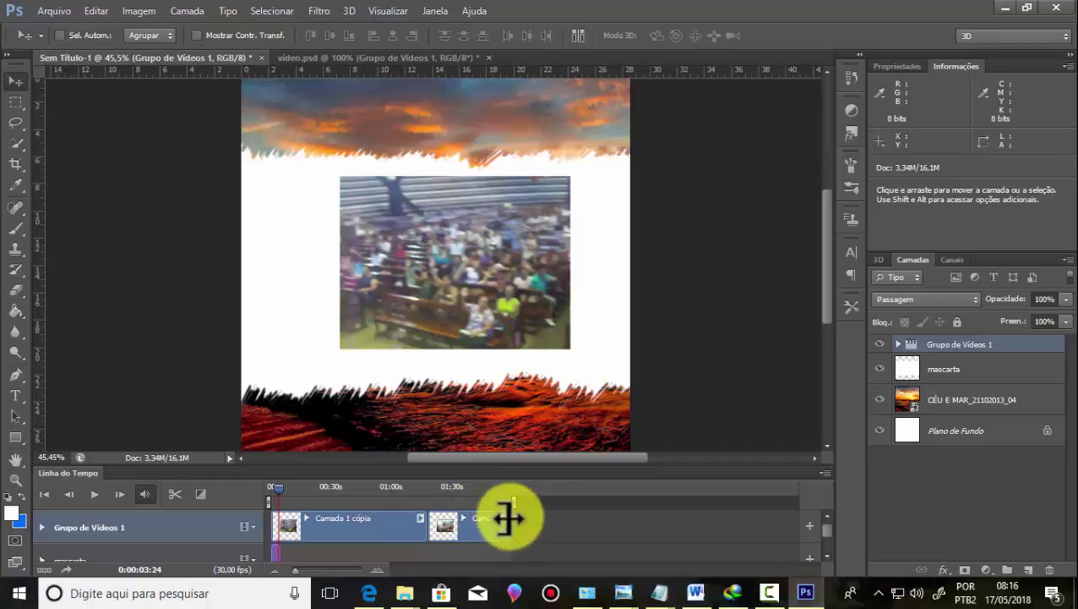
mouse_move(279, 489)
mouse_down()
mouse_move(462, 492)
mouse_move(272, 496)
mouse_up()
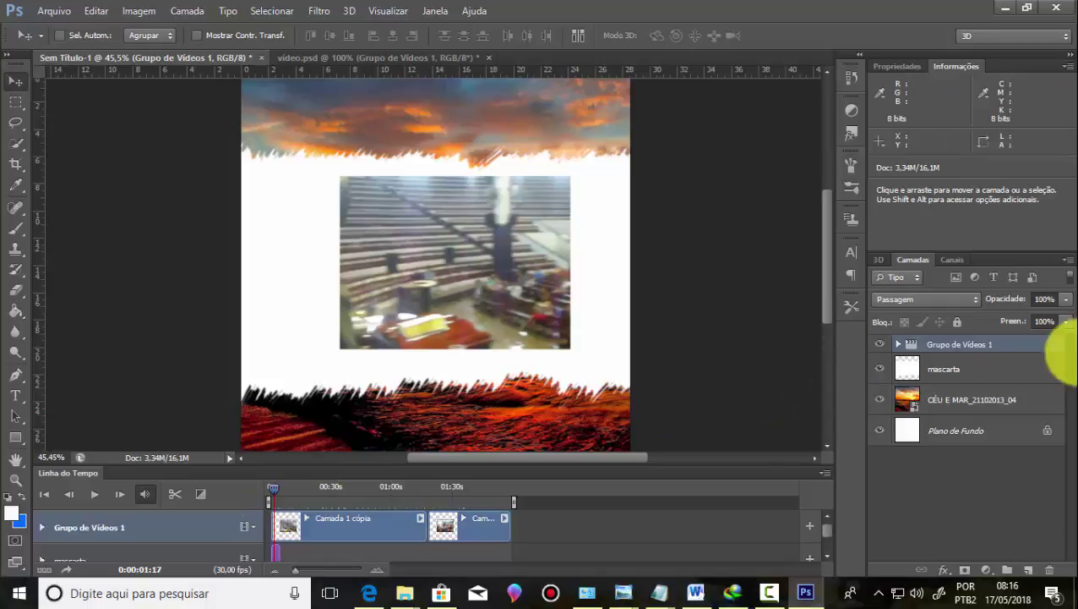
Step: Convert the video group into a smart object and clip it to the mascarta shape
right_click(1006, 343)
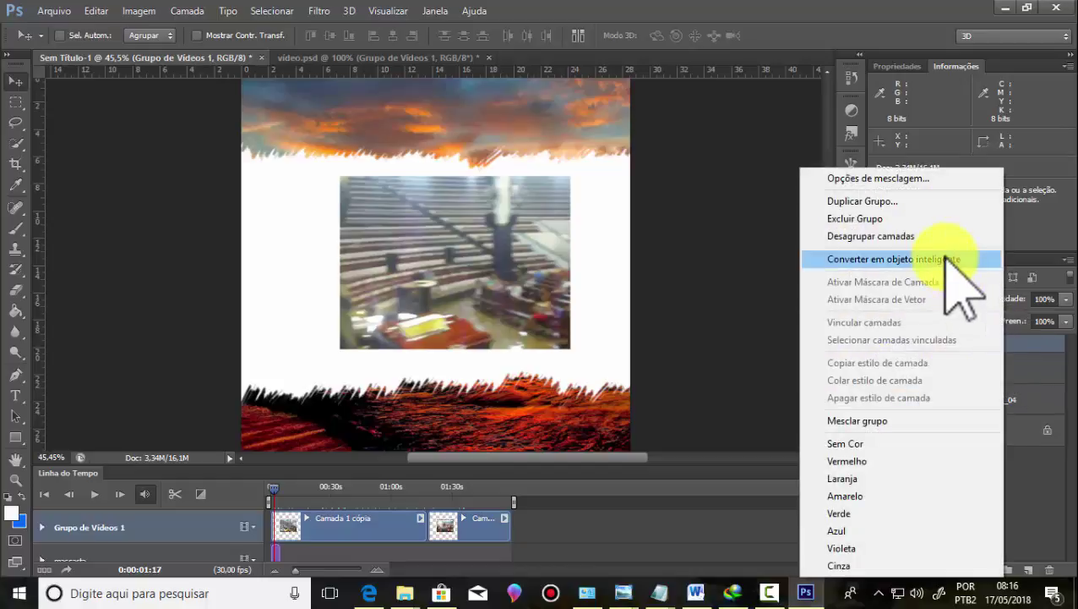
click(945, 258)
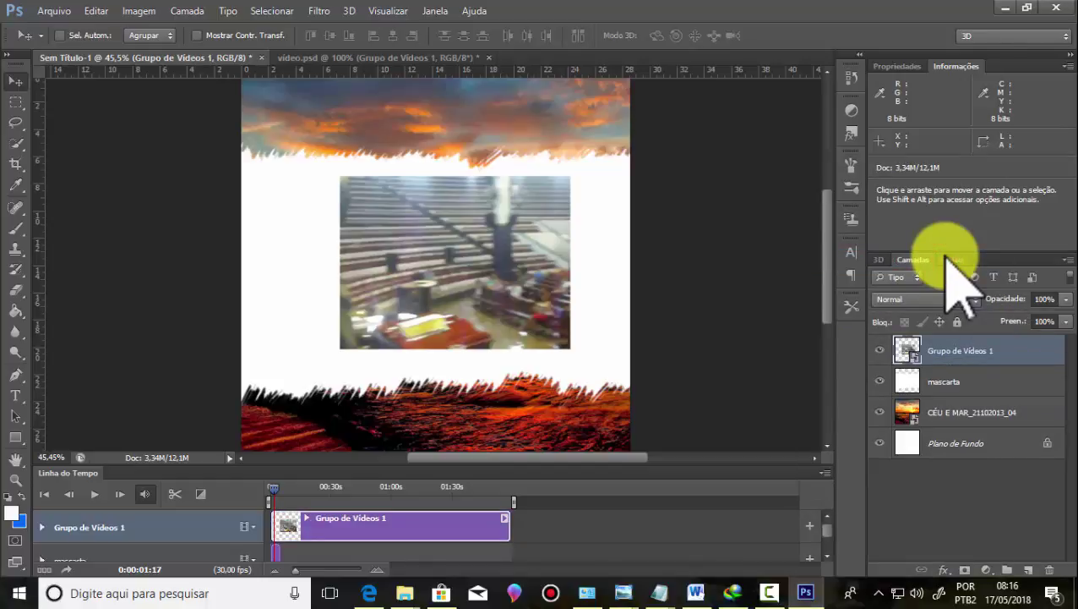
right_click(997, 355)
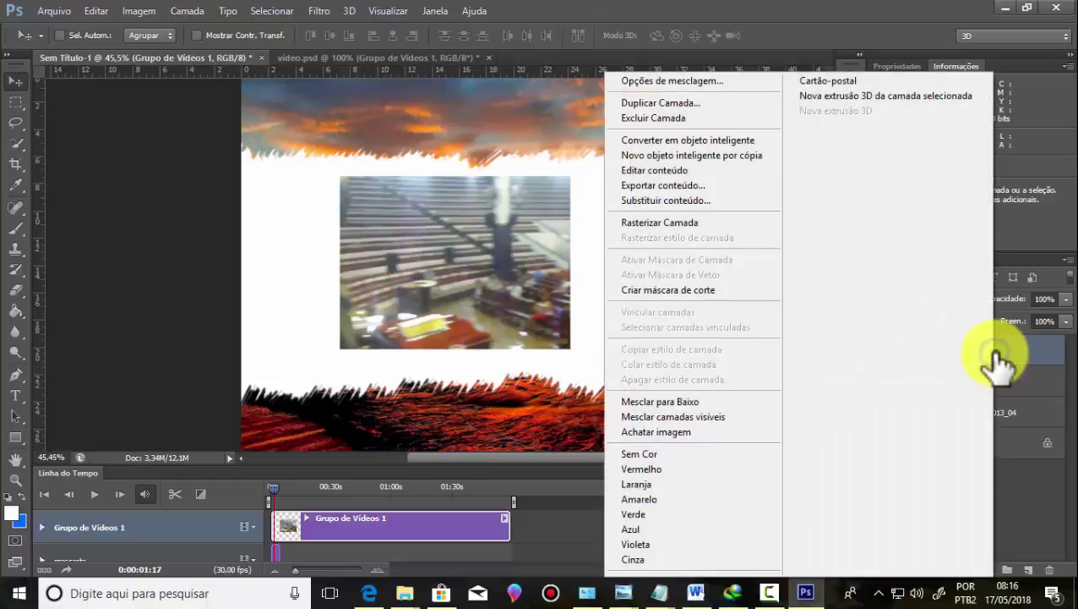
click(693, 290)
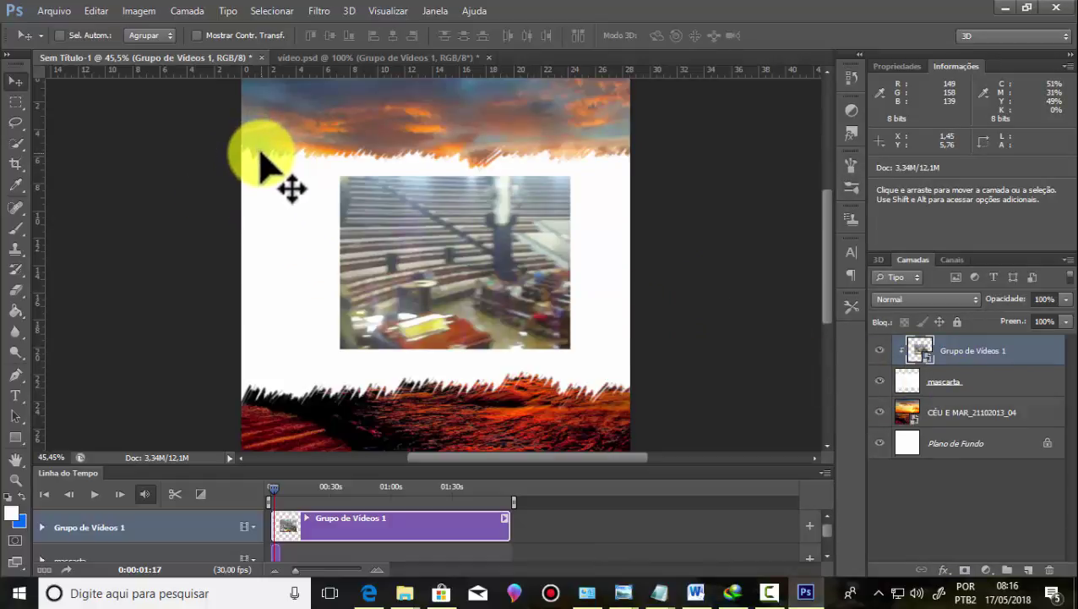
Step: Scale the church video up to about 190% and shift it down to span the poster
key(ctrl+t)
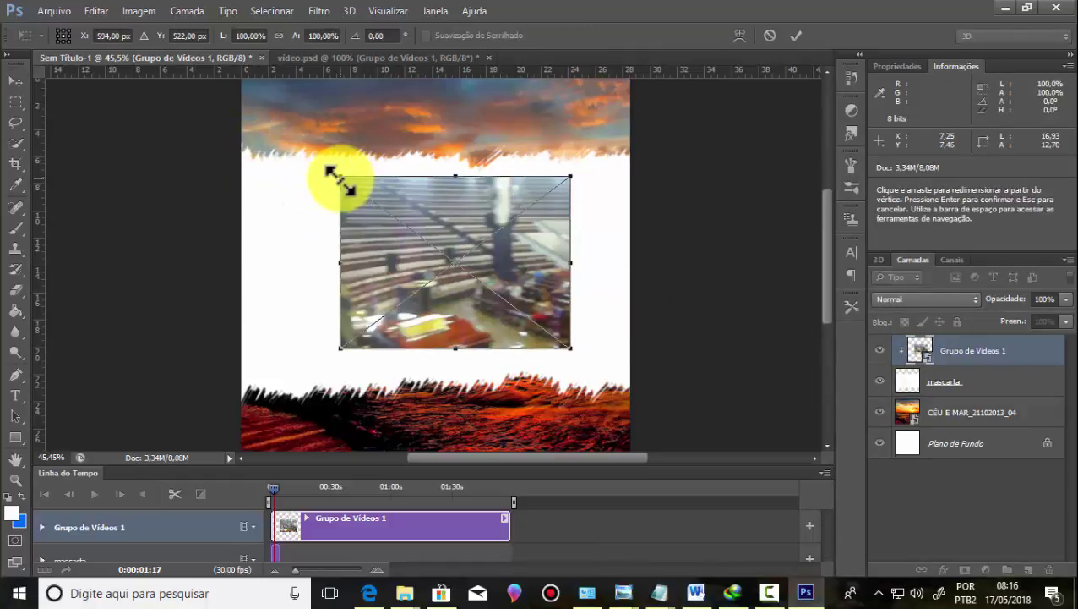
drag(340, 176, 221, 125)
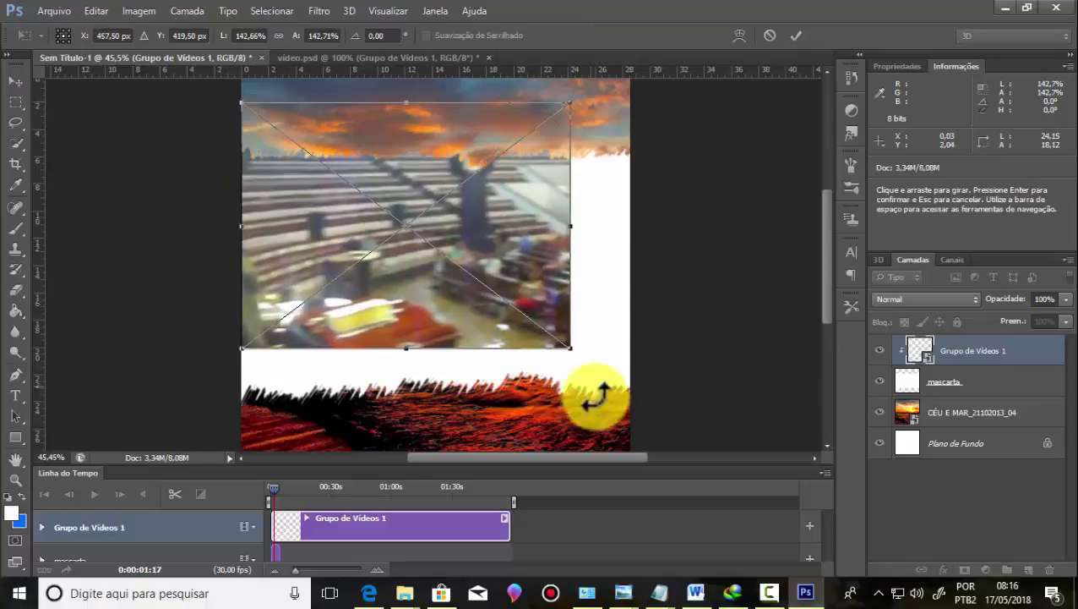
drag(568, 348, 682, 431)
drag(470, 235, 471, 275)
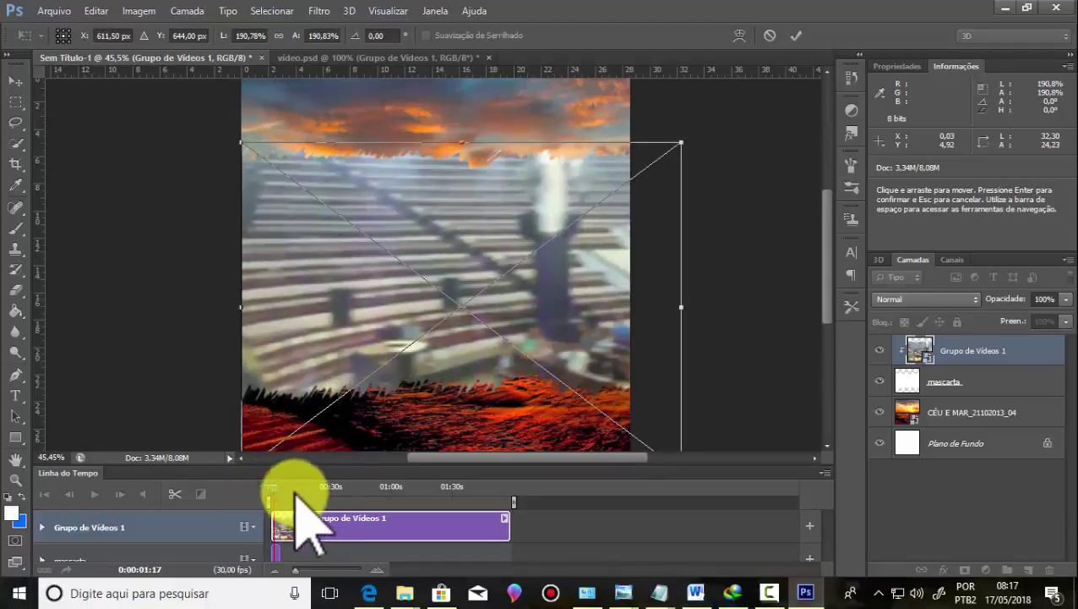
key(ctrl+minus)
key(ctrl+minus)
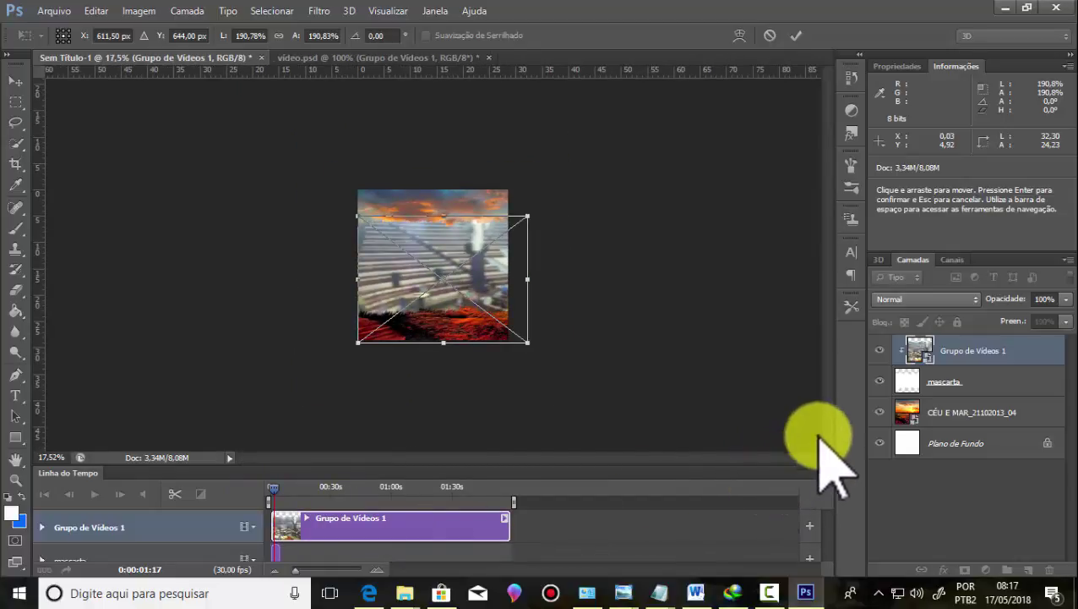
Step: Stretch the mascarta and CÉU E MAR_21102013_04 clips to the video's end, then play from the start
click(771, 588)
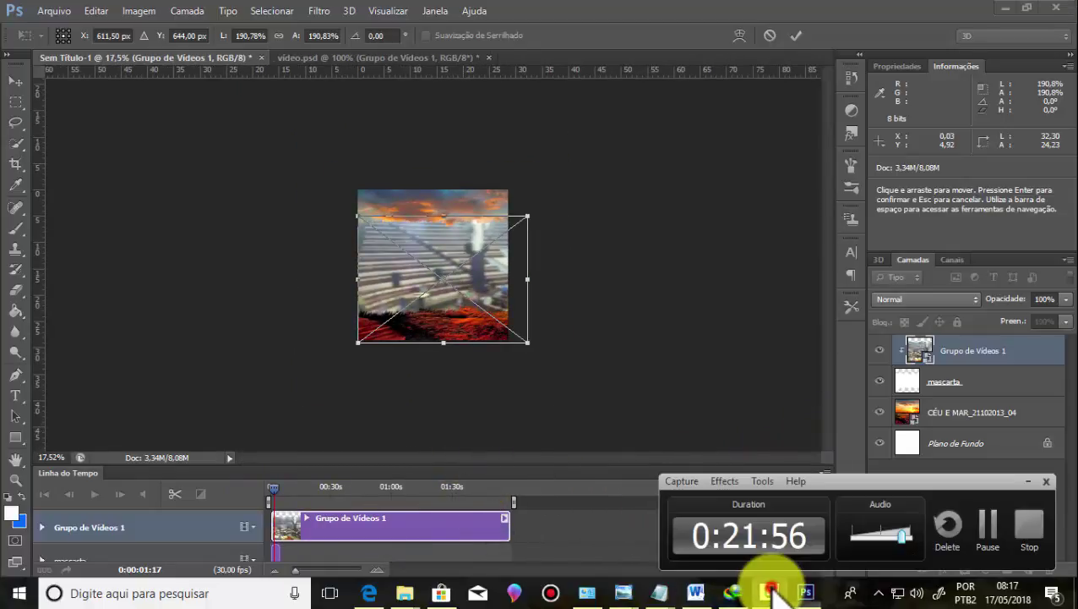
click(770, 585)
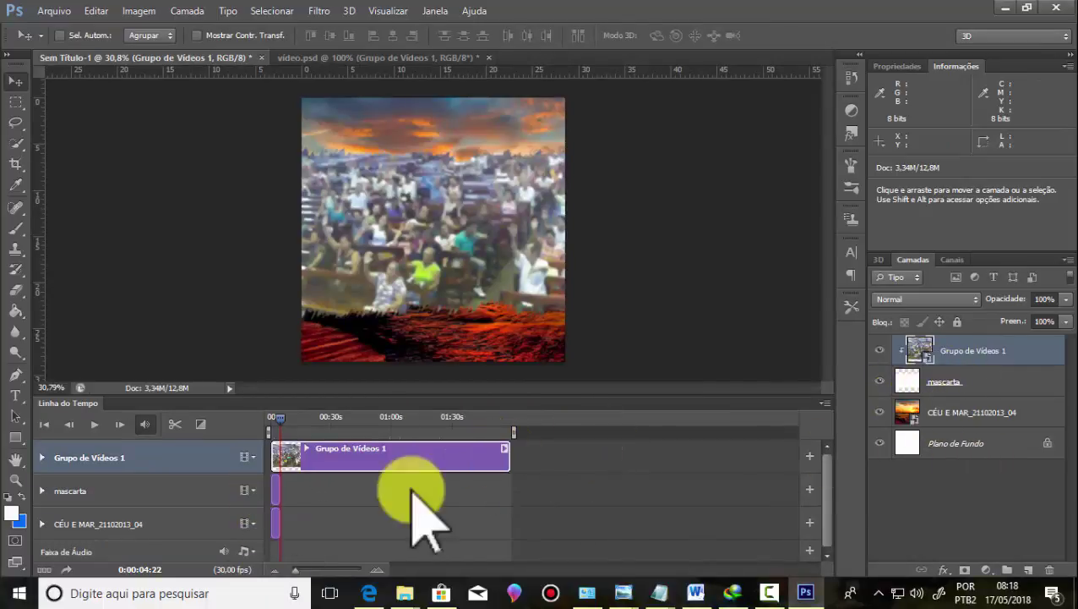
click(278, 494)
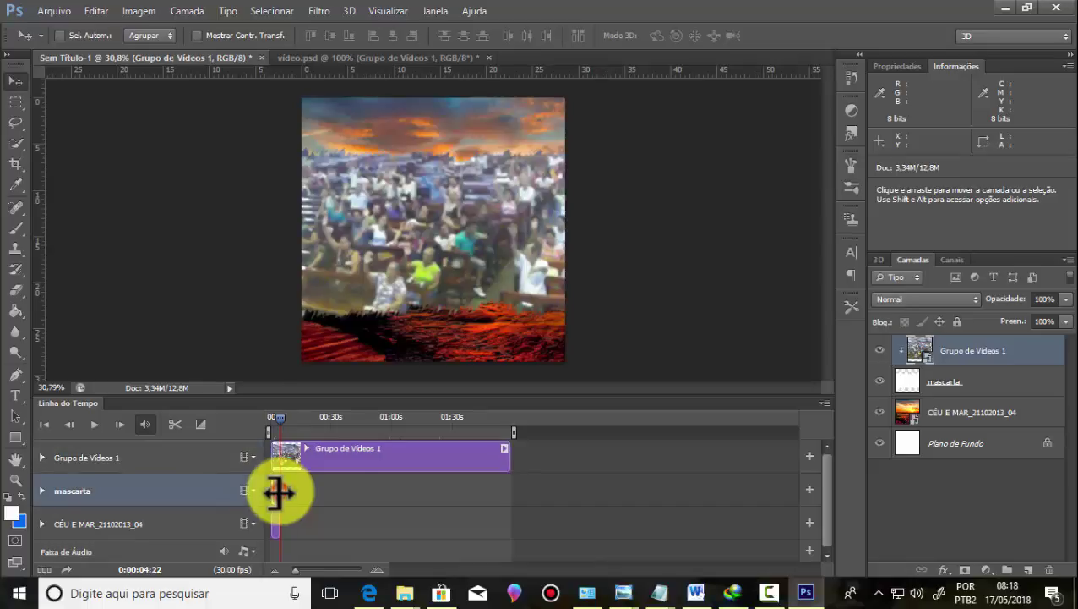
drag(284, 493, 494, 497)
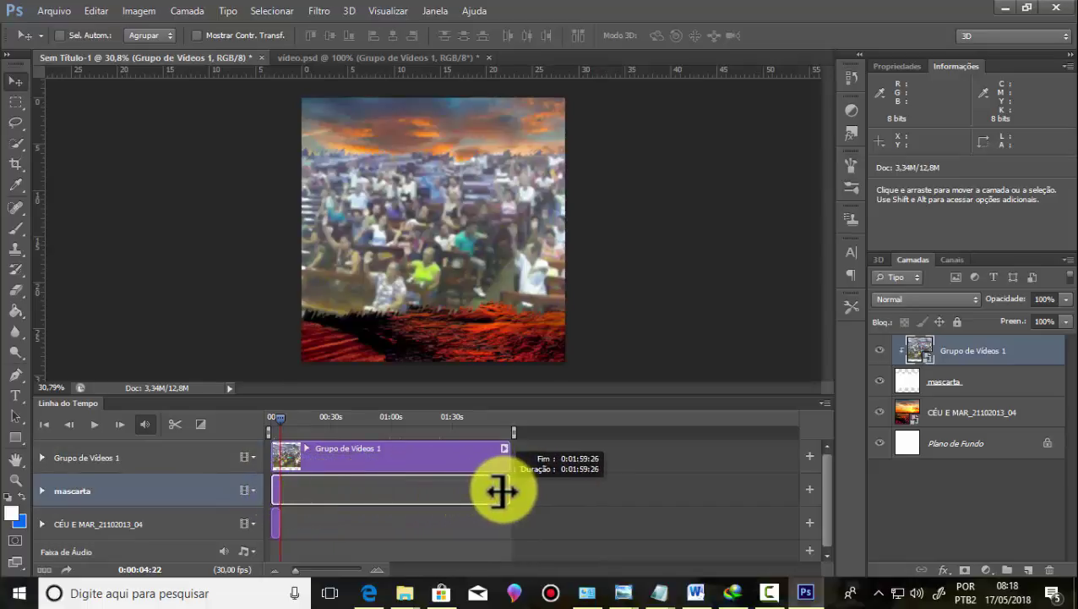
click(287, 524)
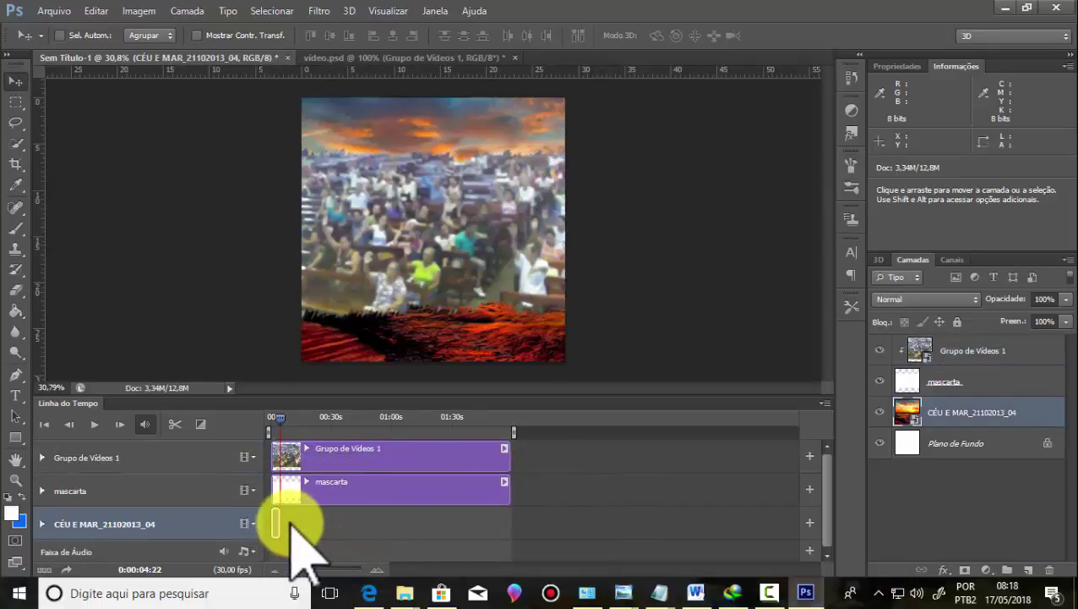
drag(284, 522, 503, 521)
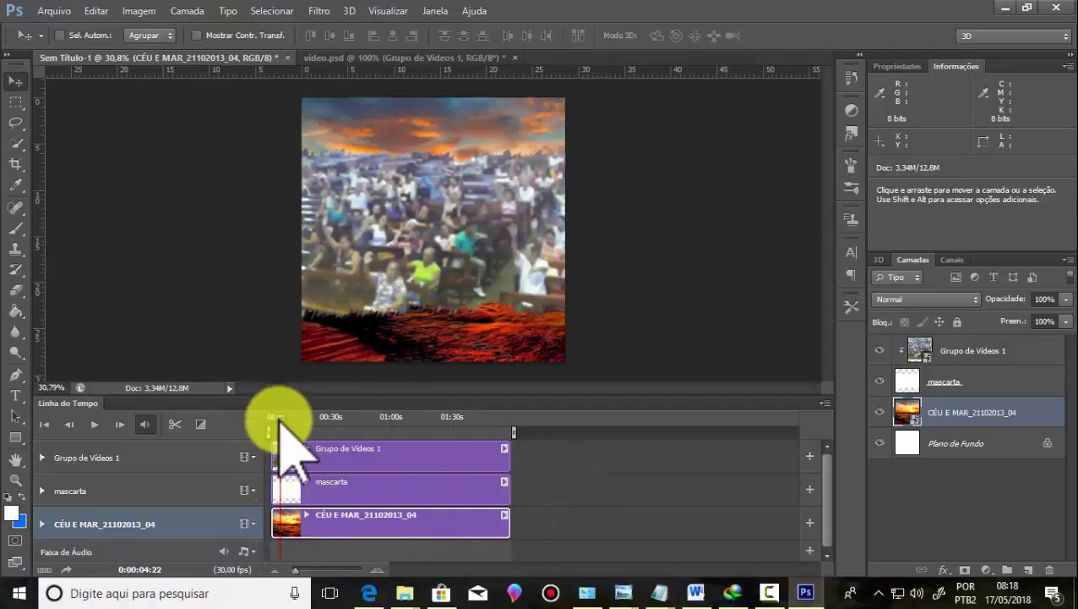
drag(279, 420, 272, 418)
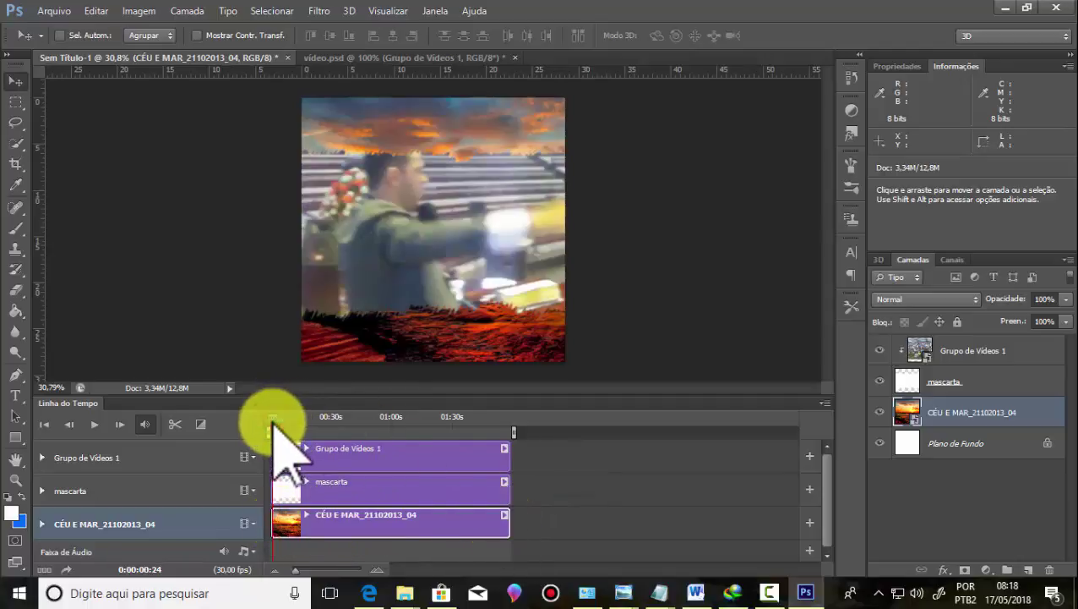
click(96, 425)
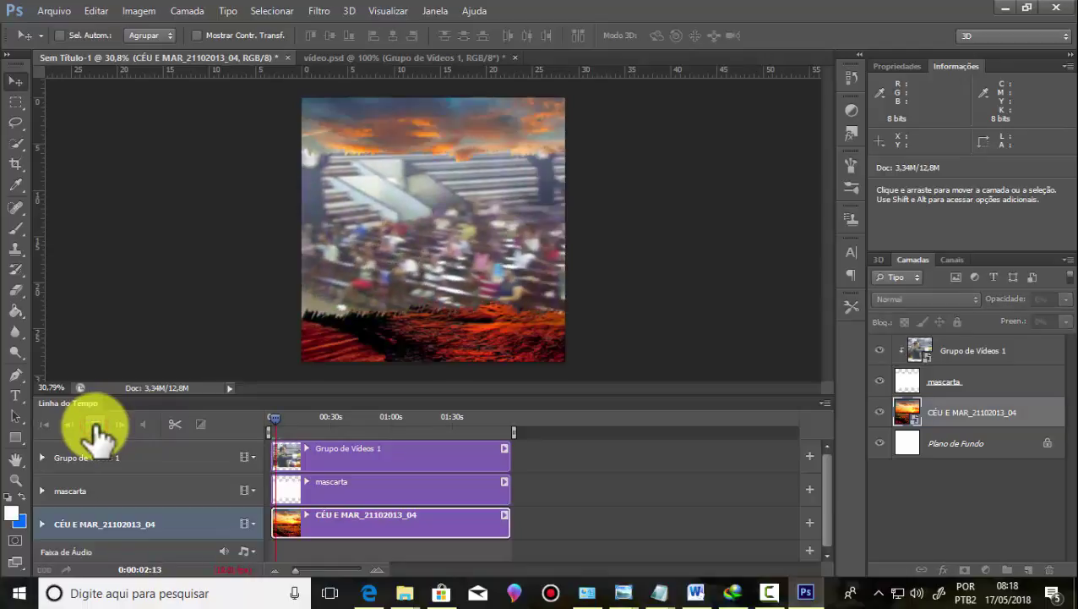
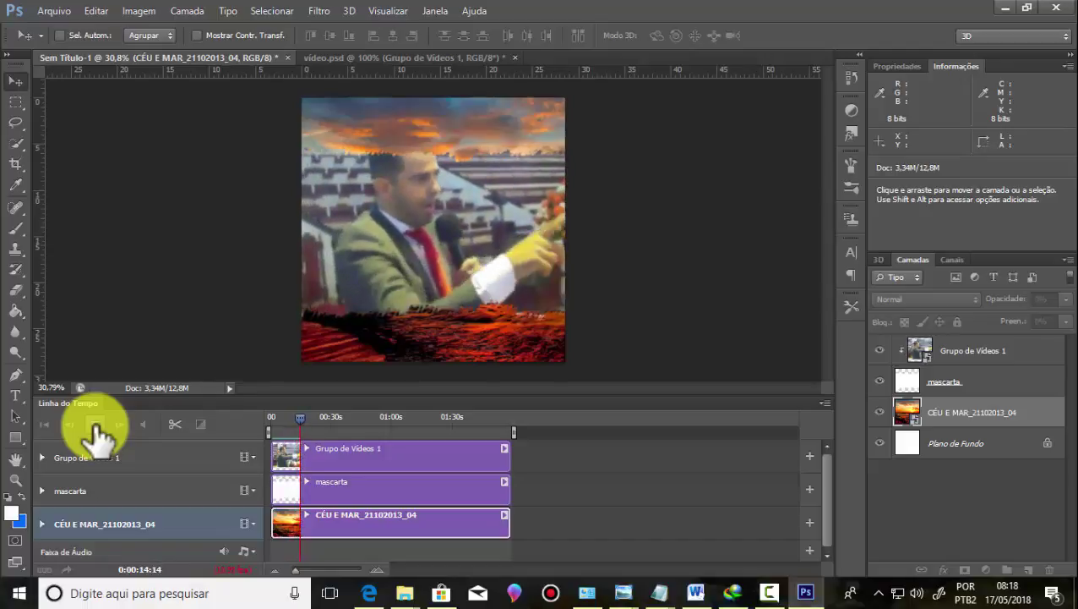
Step: Stop the video playback and select the mascarta layer
click(95, 427)
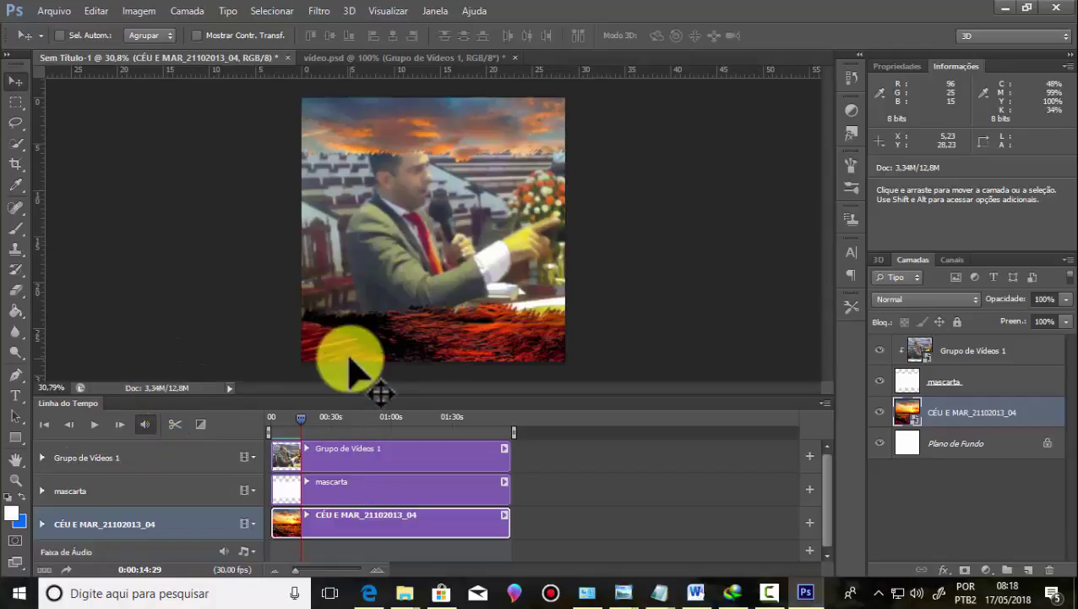
click(51, 11)
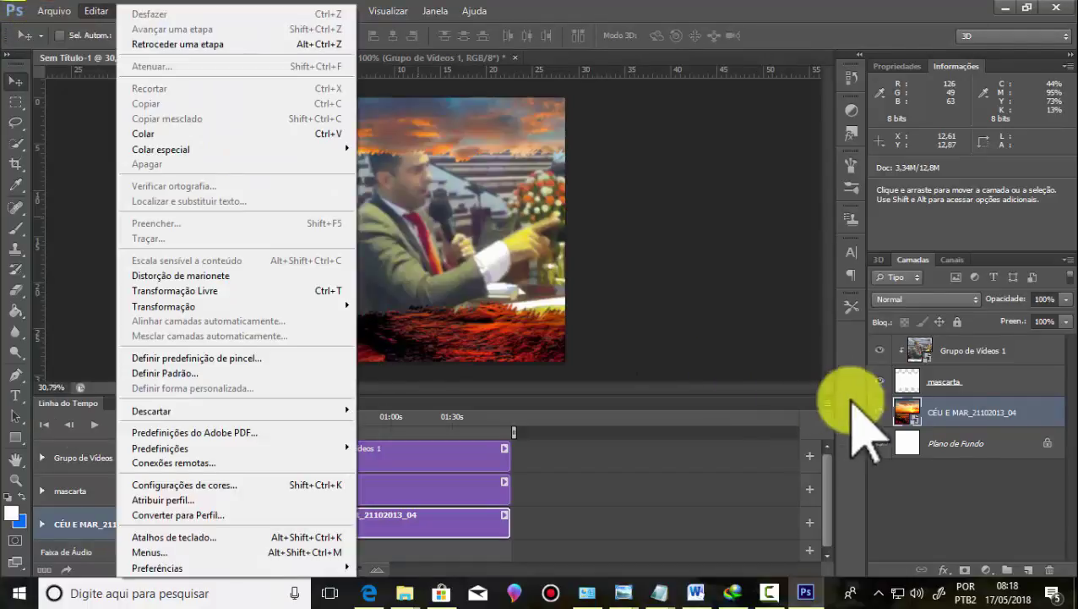
click(972, 381)
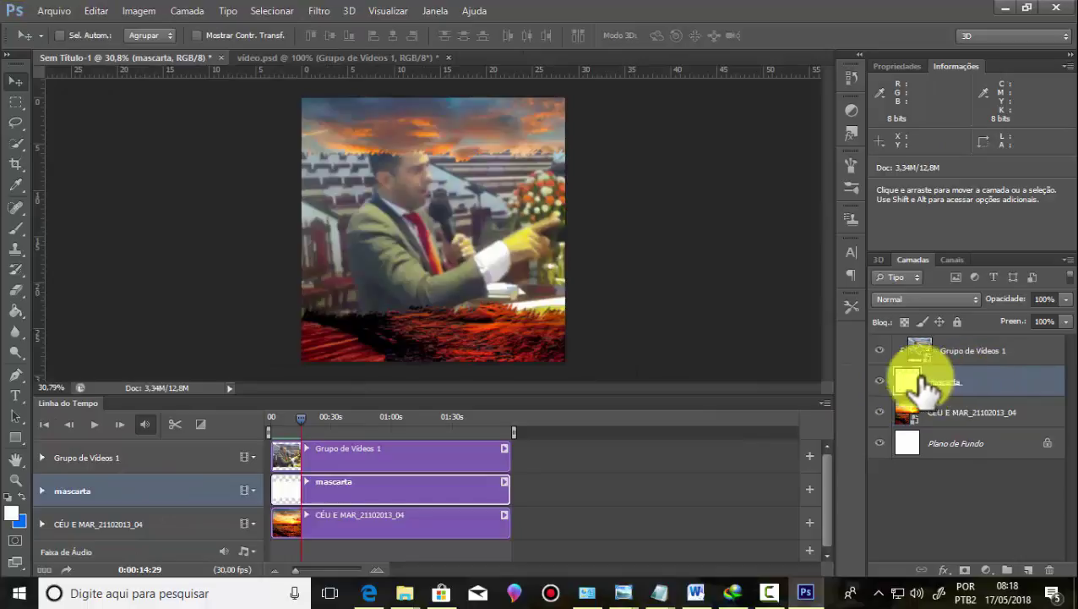
Step: Place the 'texto agenda aberta' file and commit it across the top of the canvas
click(52, 11)
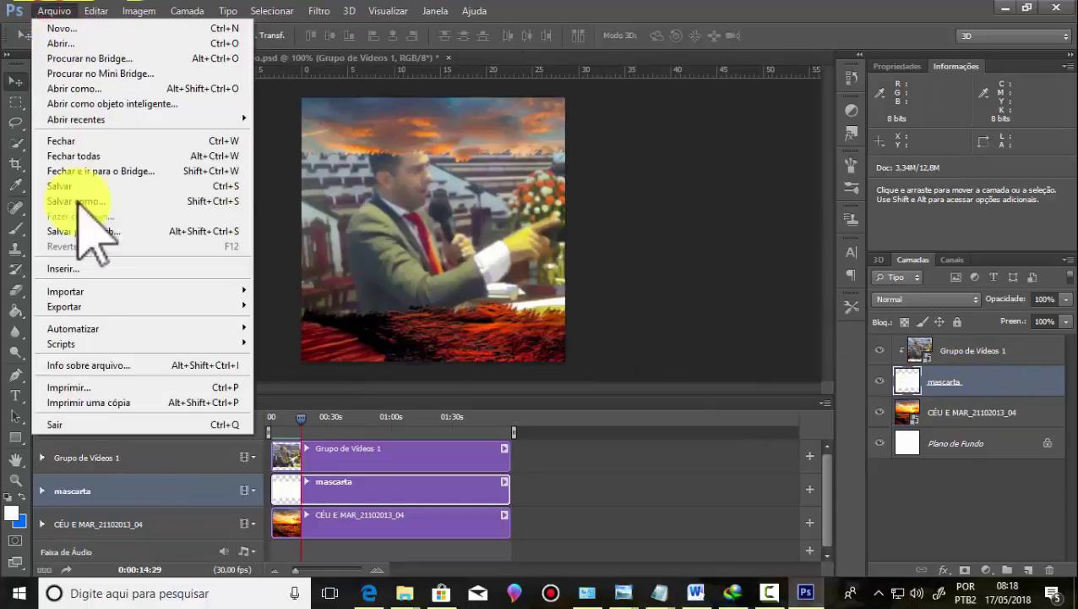
click(72, 266)
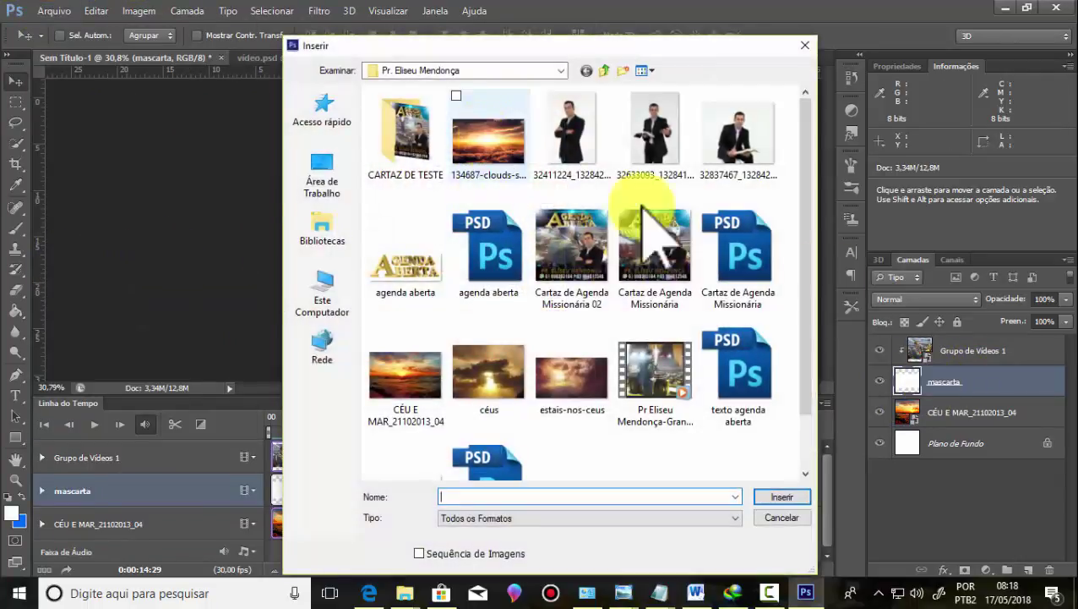
drag(808, 196, 830, 254)
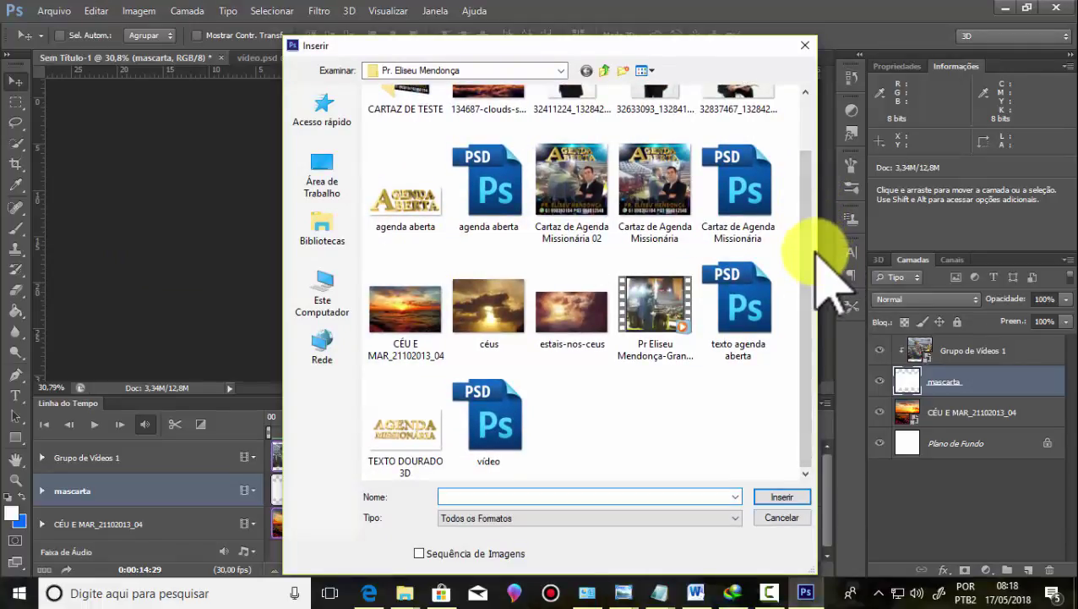
click(752, 306)
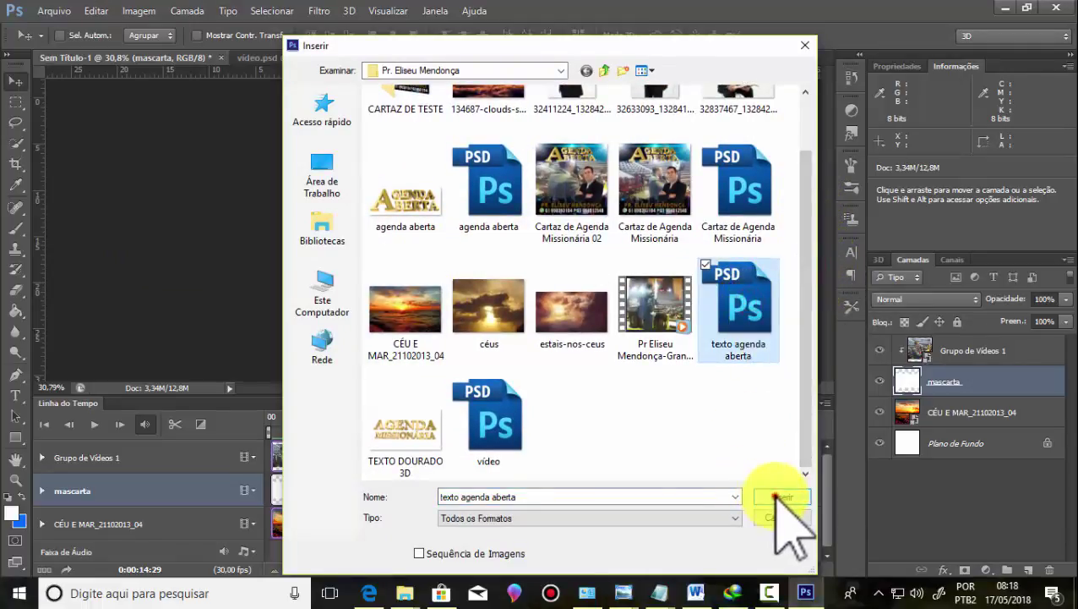
click(779, 496)
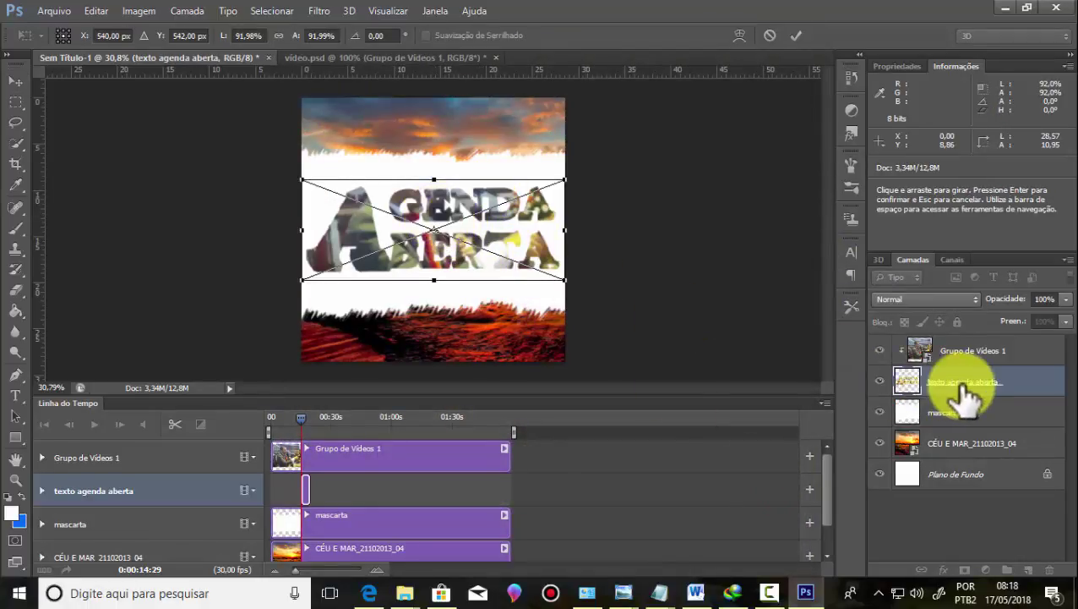
drag(431, 224, 435, 151)
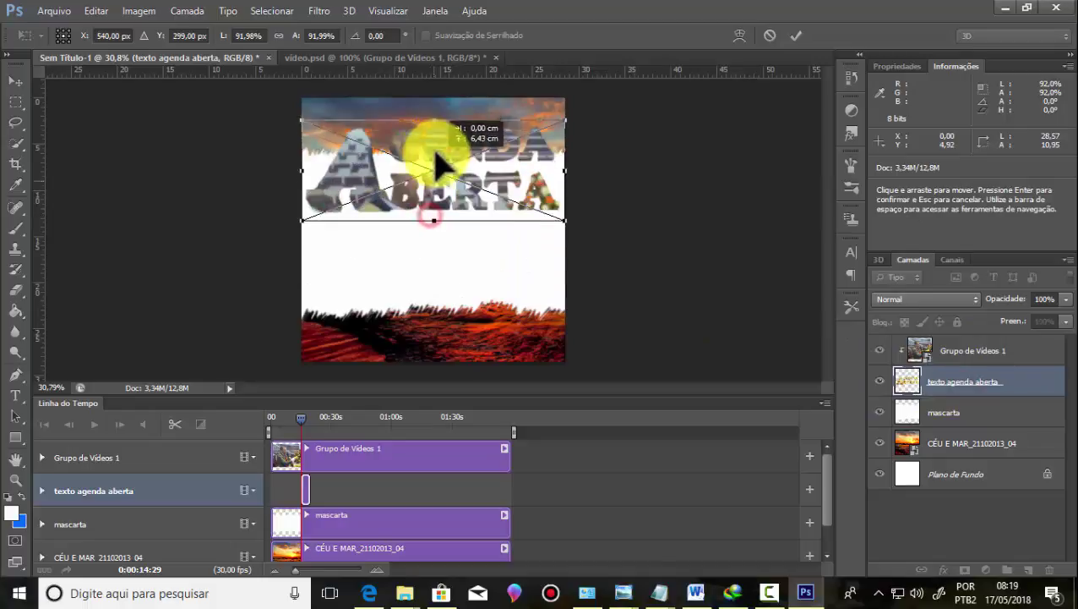
click(797, 34)
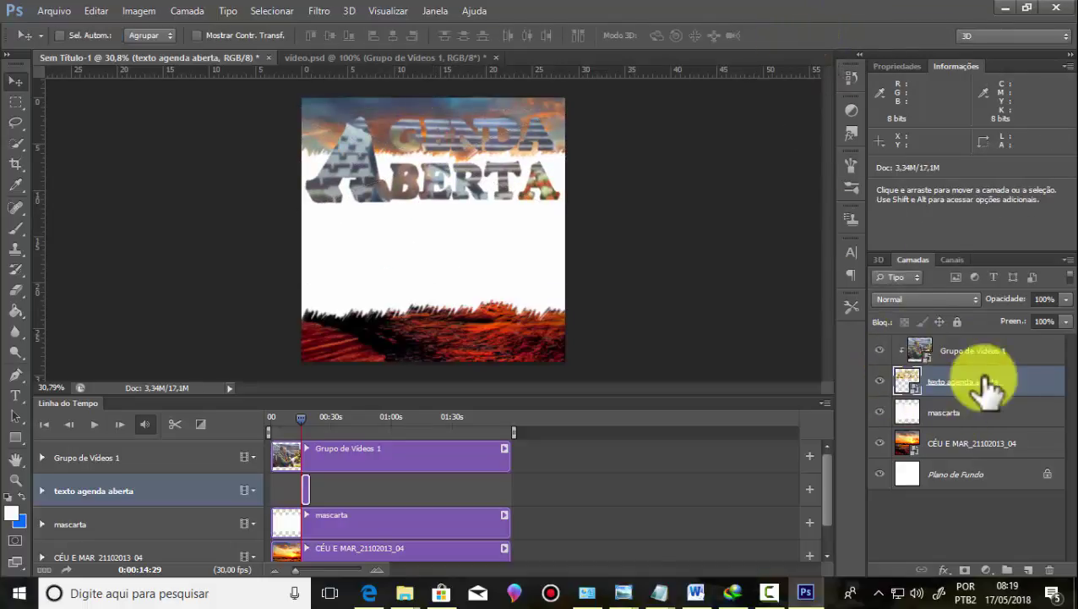
Step: Move the title layer above Grupo de Vídeos 1 and re-clip the video group to the mask
mouse_move(1013, 397)
mouse_down()
mouse_move(1001, 342)
mouse_move(1005, 353)
mouse_up()
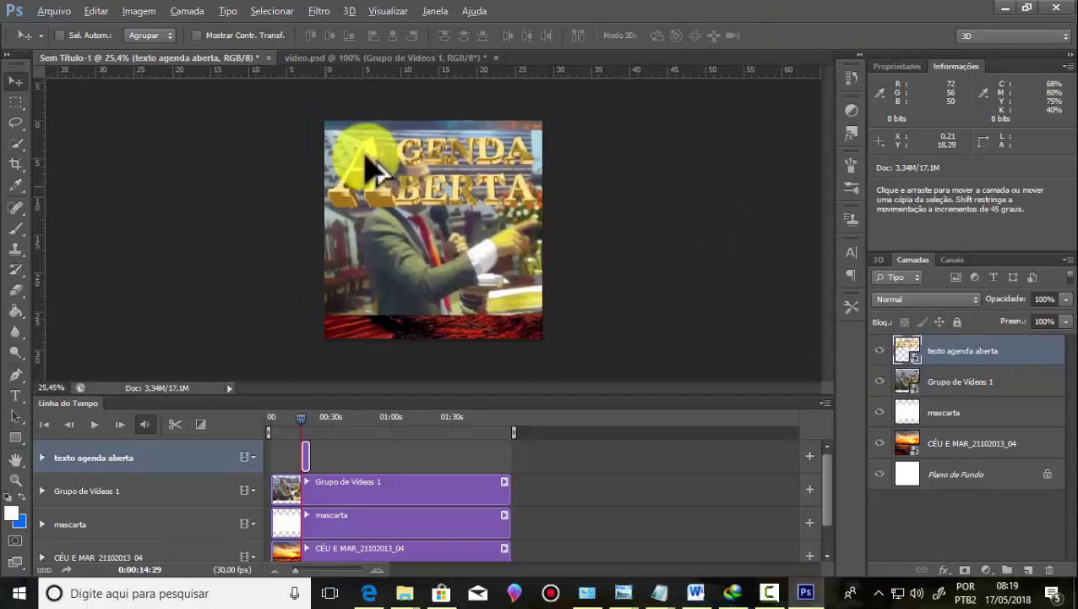
scroll(433, 119, up, 2)
scroll(414, 203, up, 1)
scroll(393, 270, down, 2)
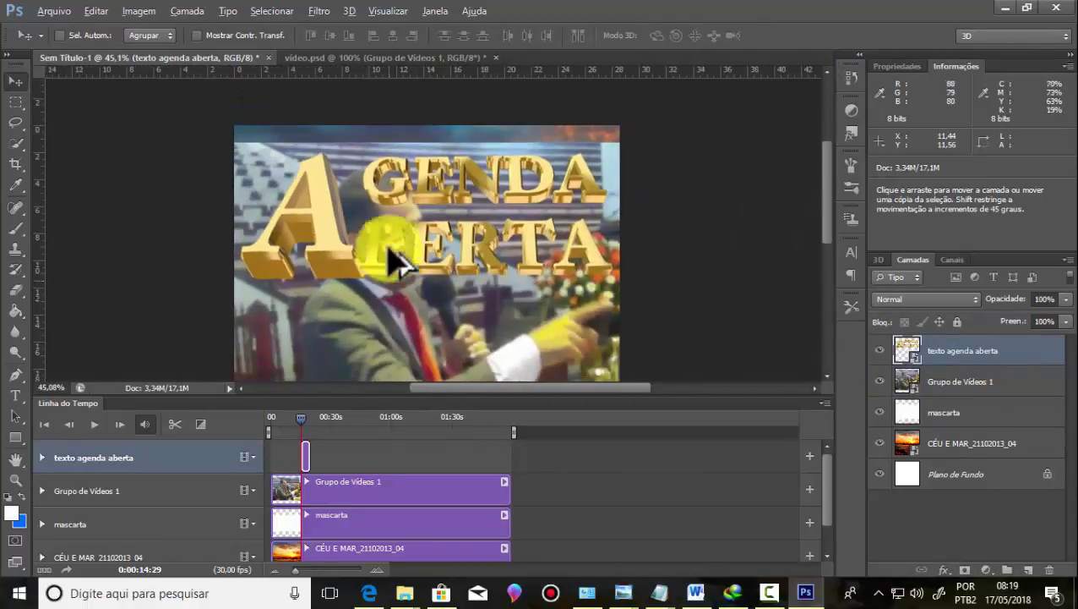
scroll(401, 211, down, 2)
scroll(404, 155, down, 1)
scroll(420, 165, down, 1)
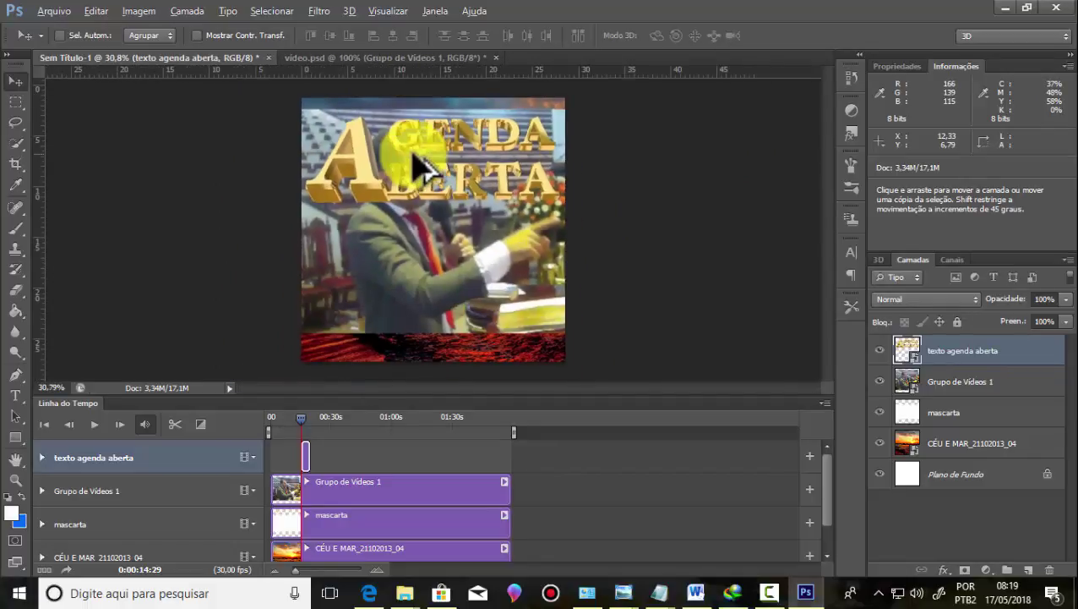
scroll(425, 119, up, 1)
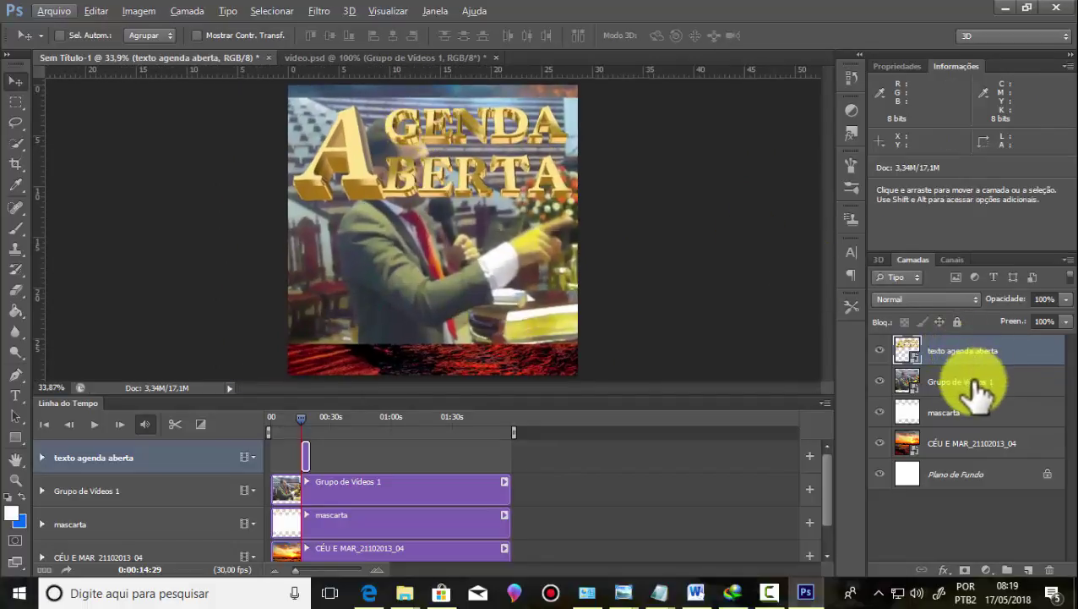
right_click(1004, 385)
click(705, 288)
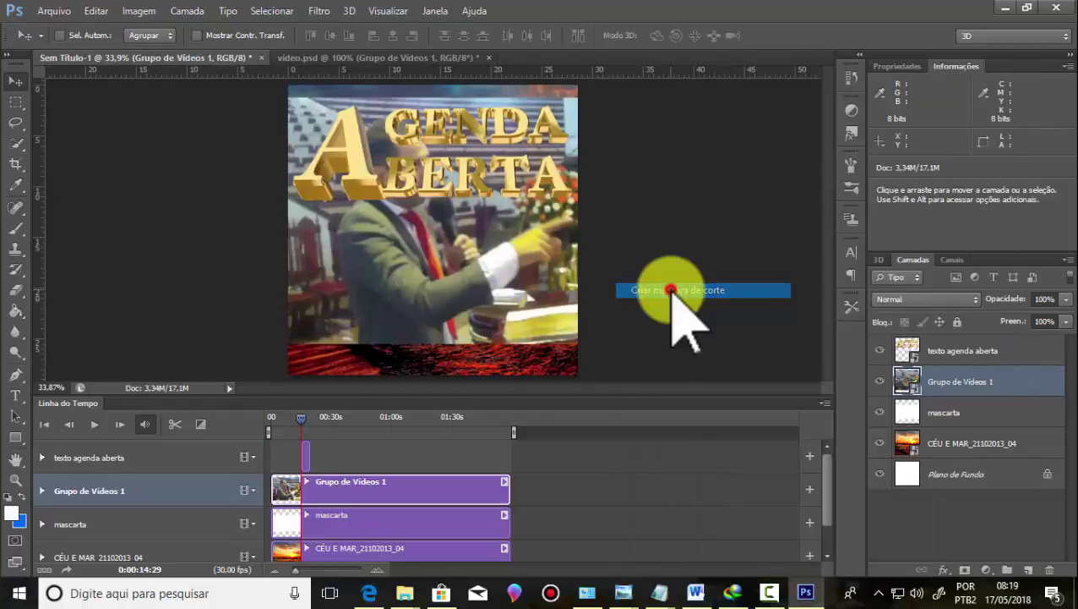
Step: Scale the AGENDA ABERTA title to about 60% and commit it over the sunset sky
click(972, 350)
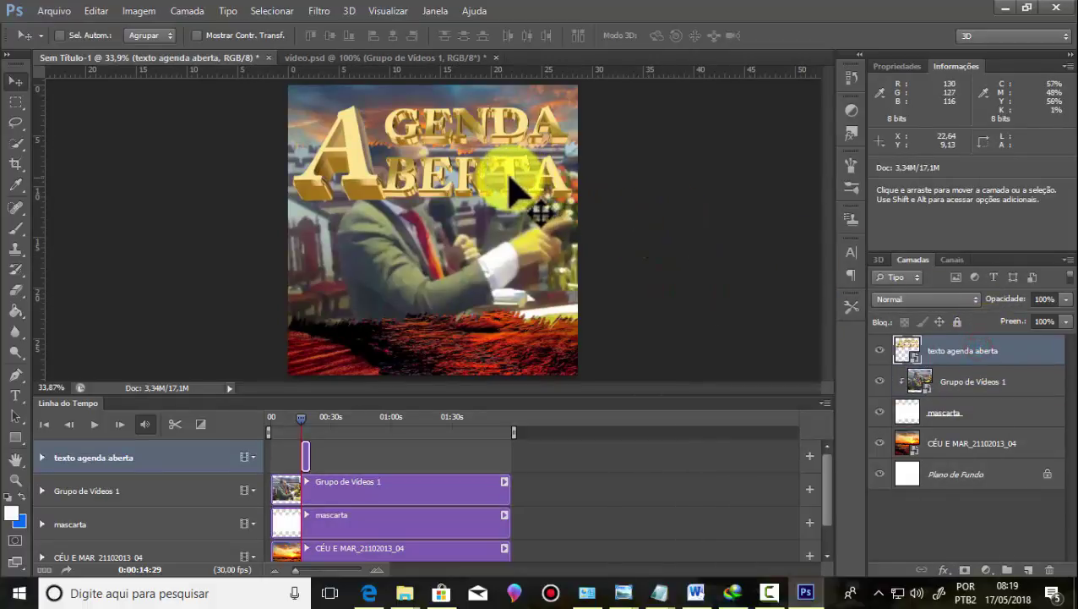
drag(520, 193, 499, 169)
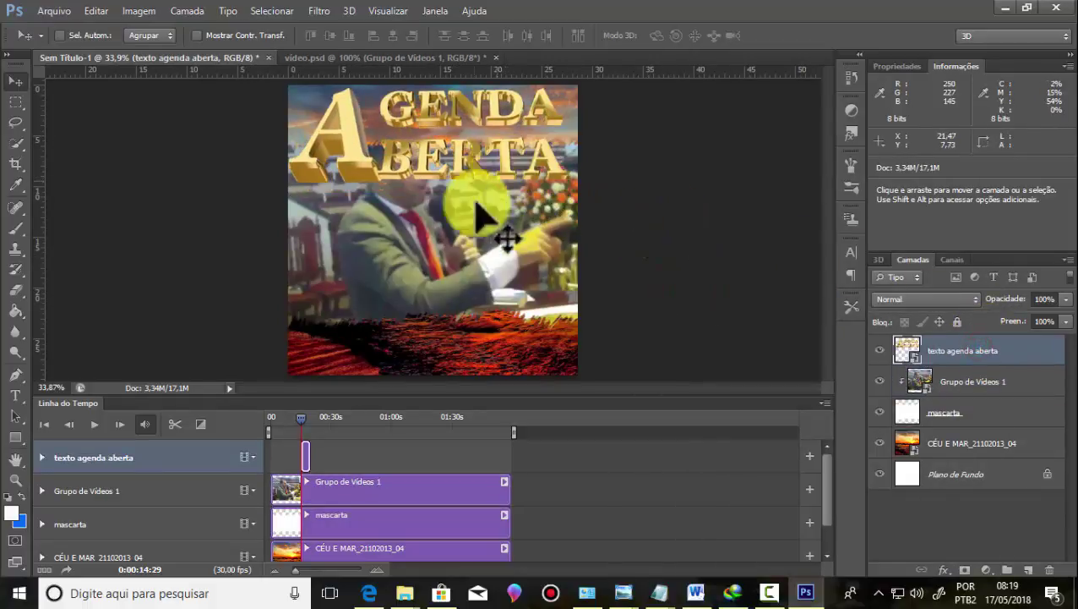
scroll(461, 321, down, 4)
scroll(433, 98, up, 3)
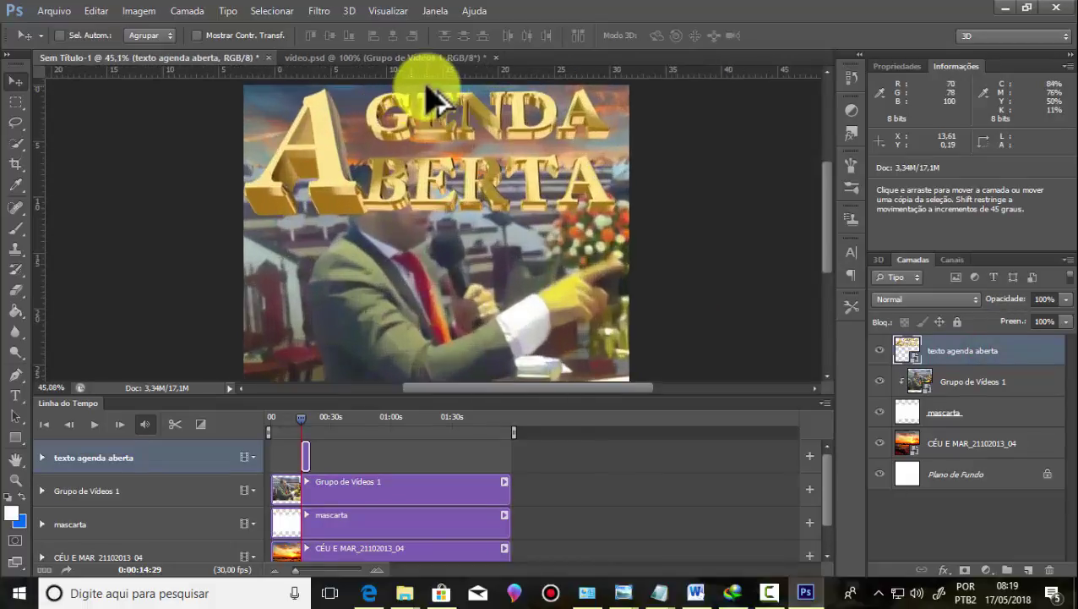
scroll(429, 198, up, 1)
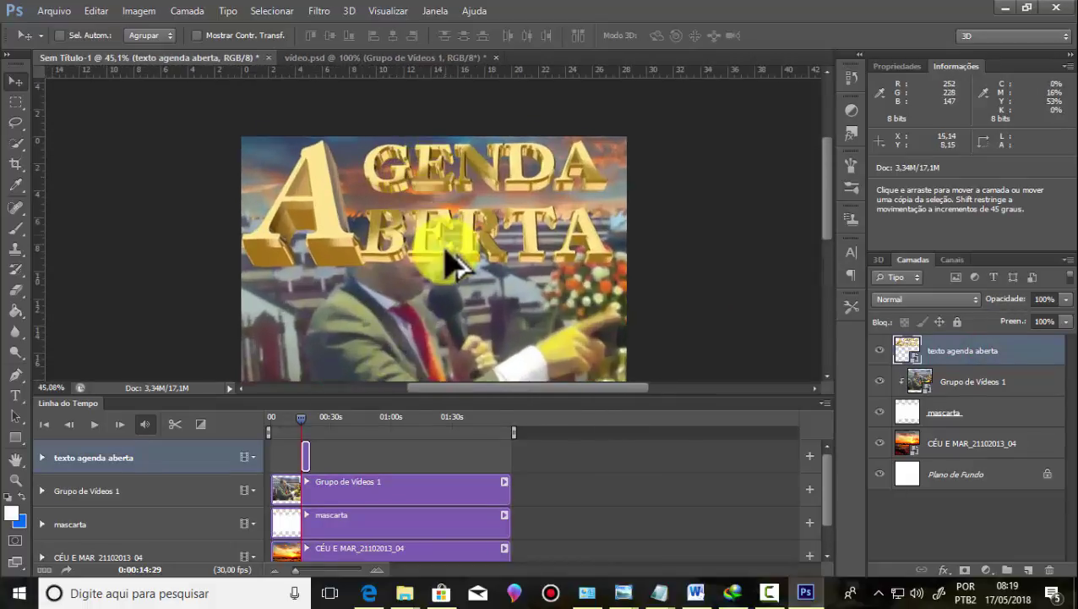
scroll(448, 262, up, 1)
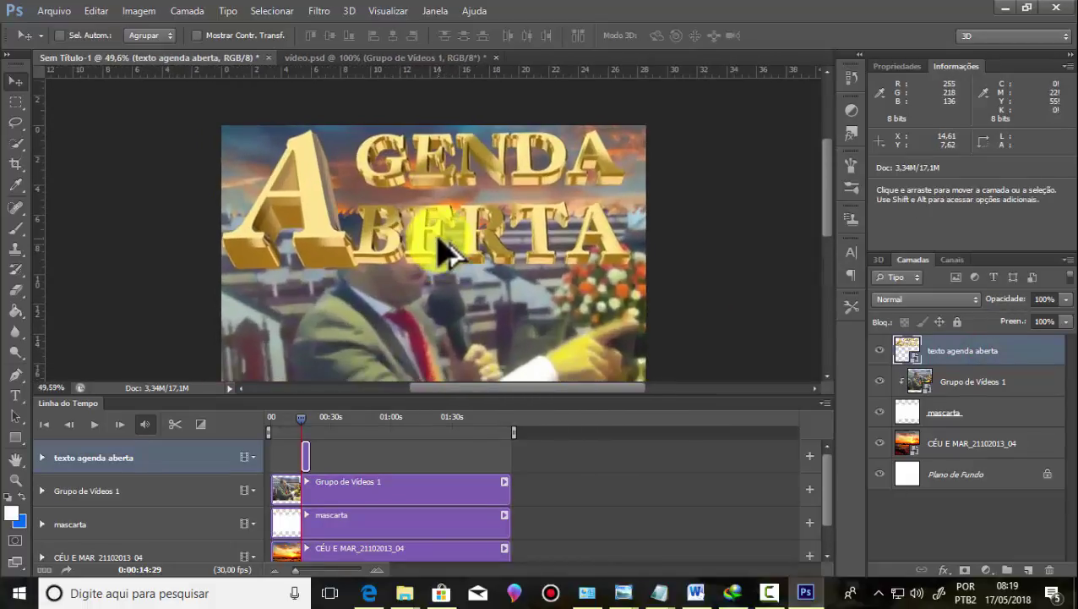
key(ctrl+t)
mouse_move(639, 282)
mouse_down()
mouse_move(464, 241)
mouse_move(498, 227)
mouse_up()
drag(341, 178, 421, 200)
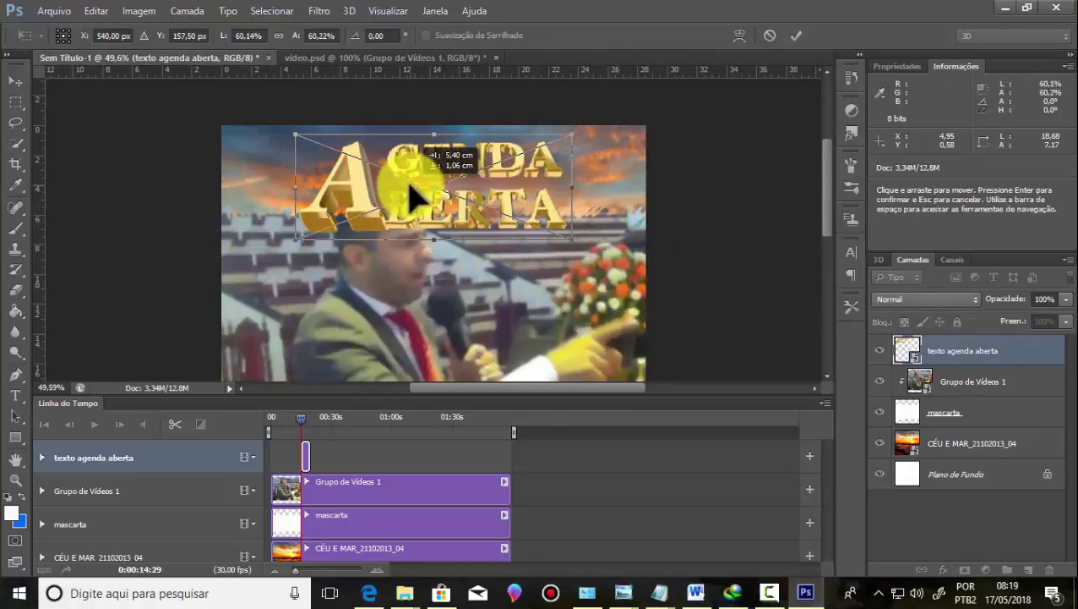
click(799, 36)
Step: Set the rulers' zero point at the poster's corner
scroll(429, 199, down, 2)
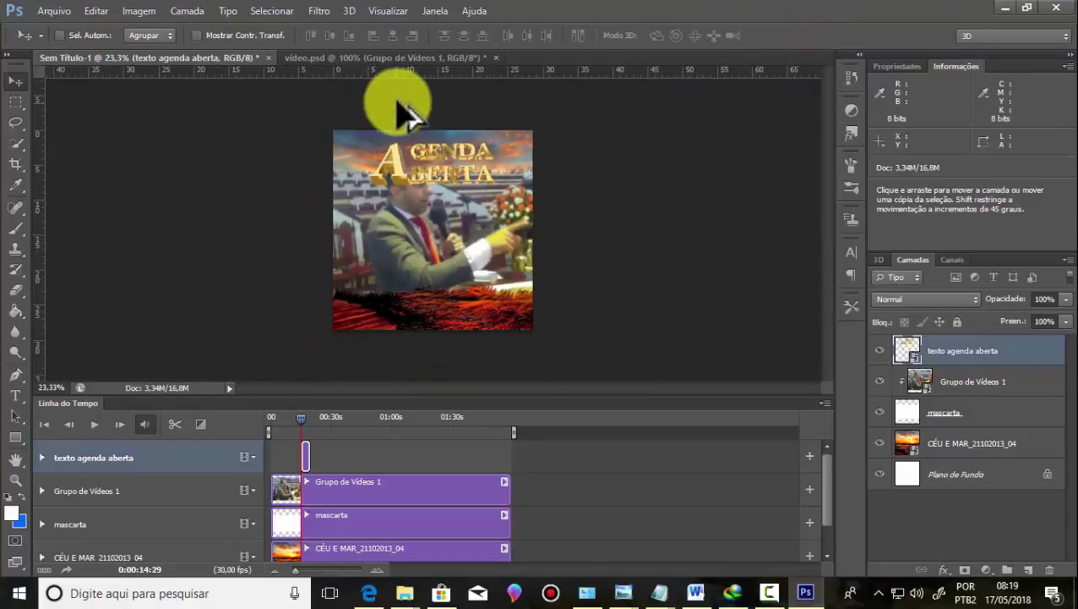
scroll(436, 97, up, 2)
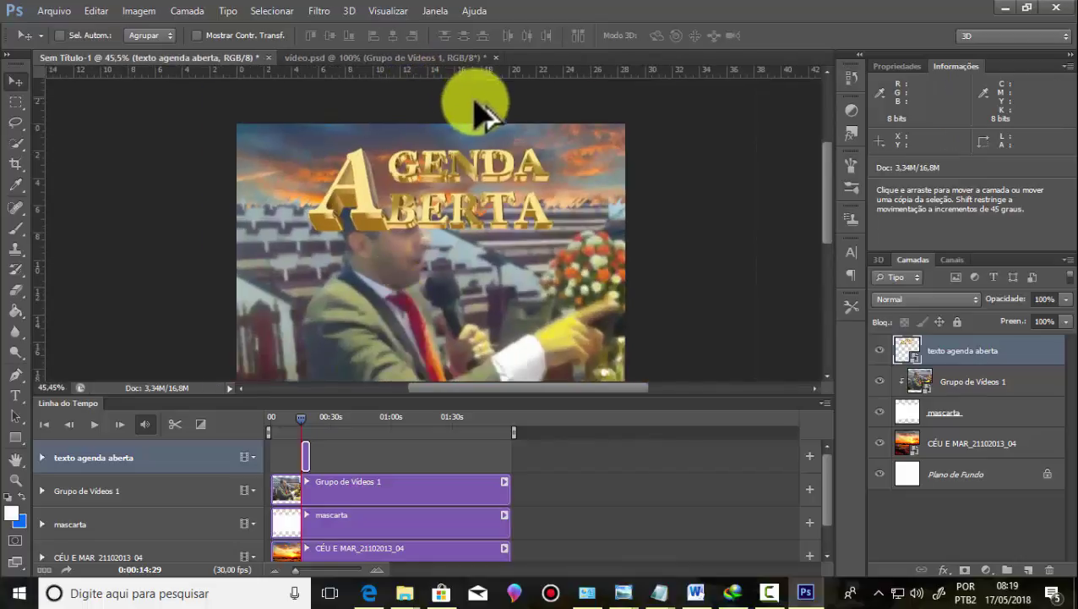
drag(34, 70, 185, 124)
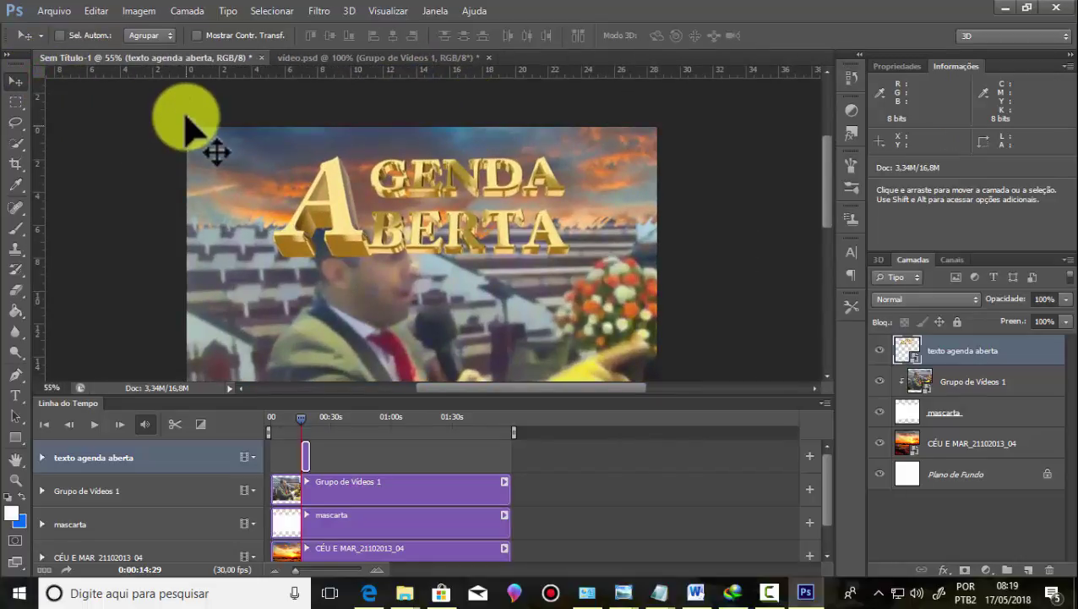
Step: Reset the ruler zero point to the poster's corner
click(379, 11)
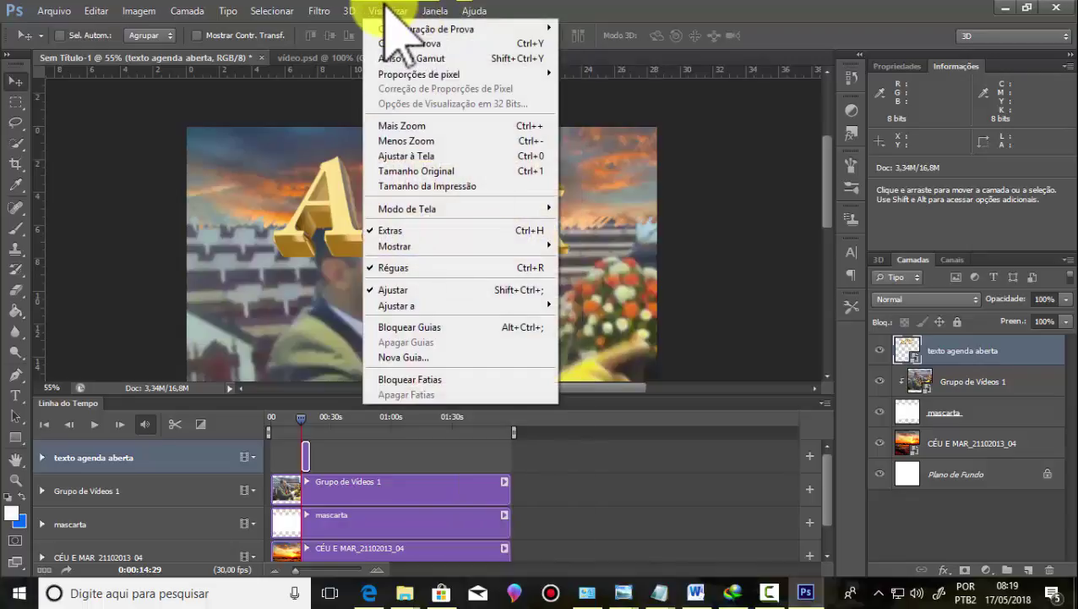
click(591, 38)
drag(39, 74, 173, 125)
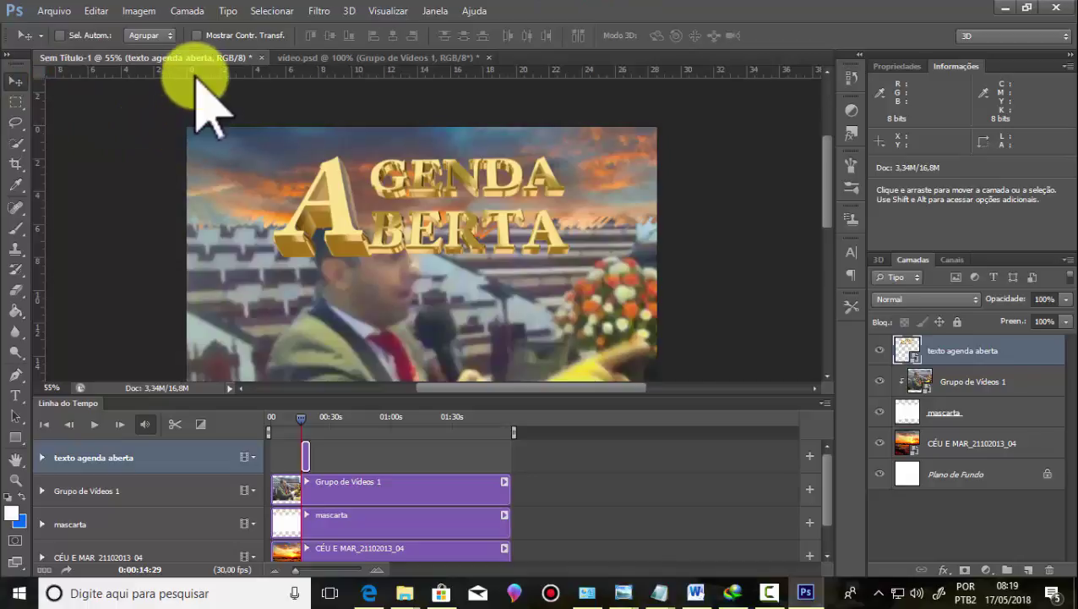
scroll(202, 106, up, 2)
scroll(193, 96, up, 2)
scroll(194, 160, up, 2)
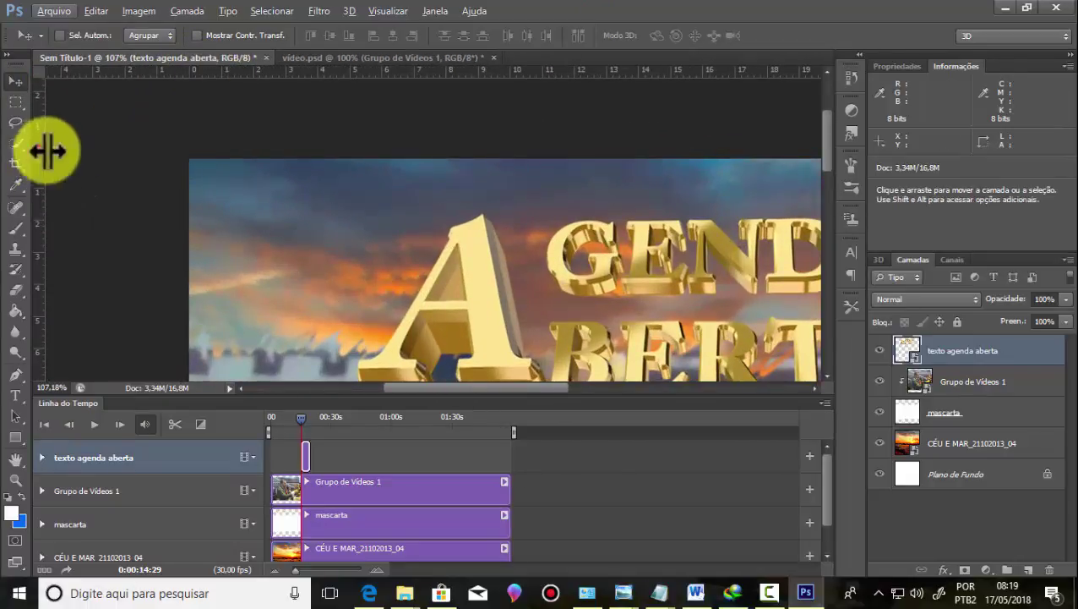
Step: Add a vertical guide at the left edge and a horizontal guide at the top edge
drag(48, 151, 205, 151)
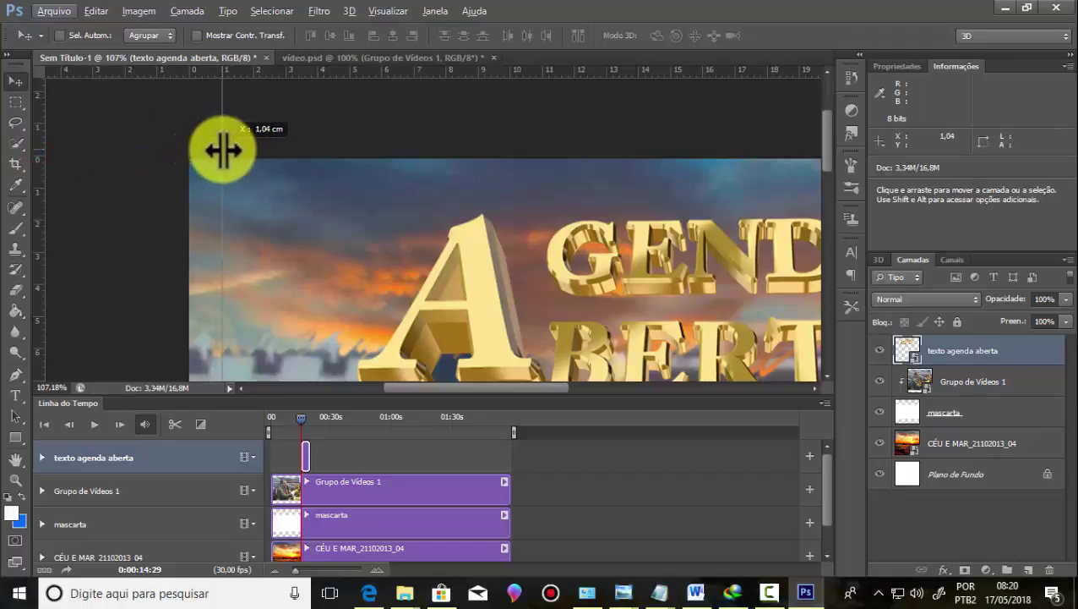
drag(169, 69, 134, 191)
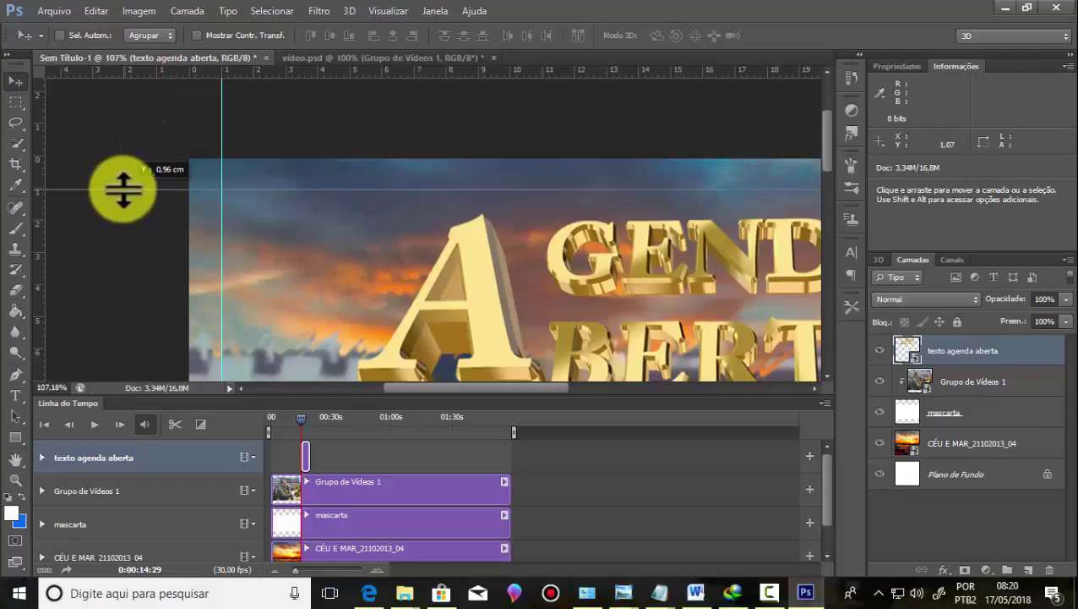
drag(124, 189, 241, 180)
scroll(144, 156, down, 3)
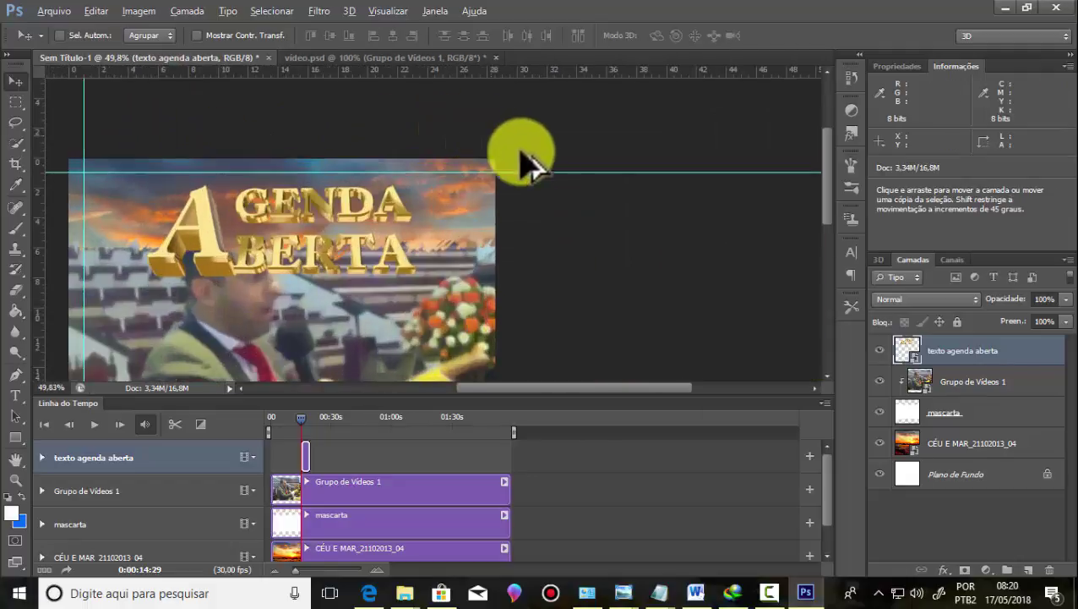
scroll(524, 160, up, 3)
scroll(477, 164, up, 2)
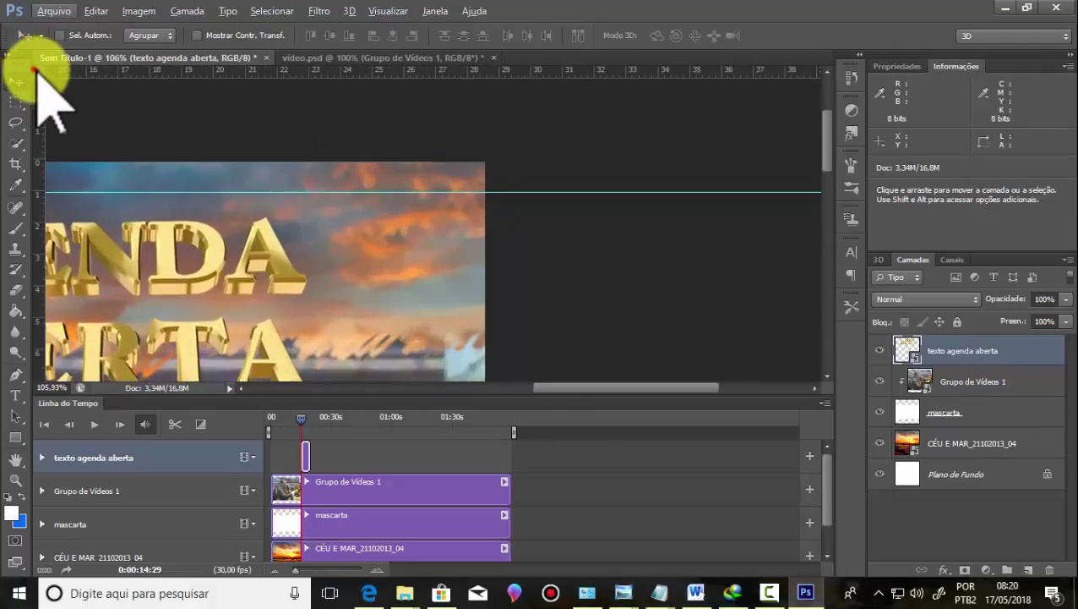
Step: Add a vertical guide on the image's right edge
drag(35, 69, 487, 163)
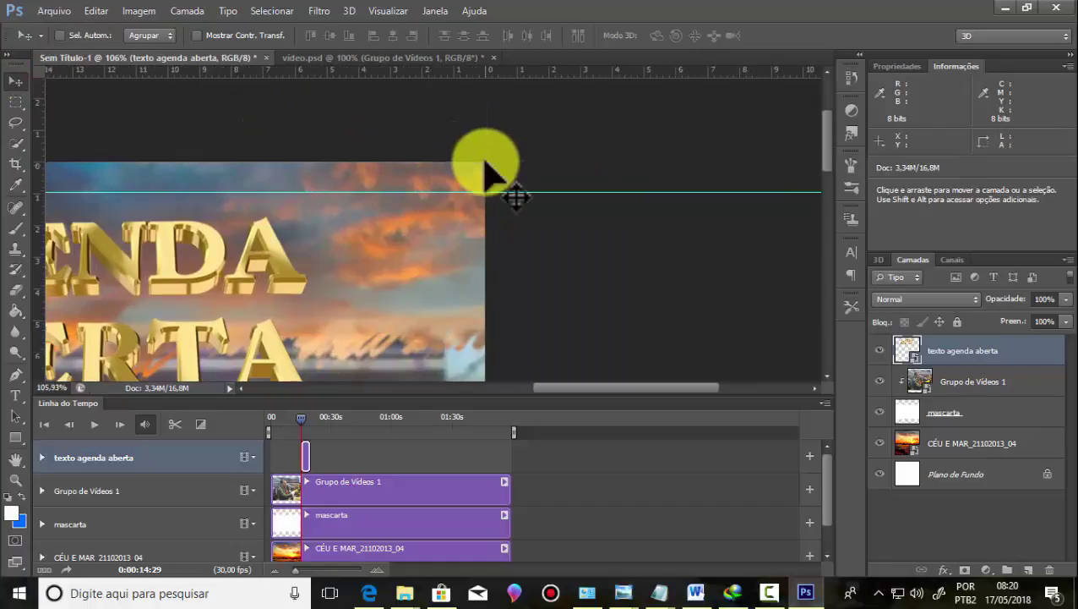
mouse_move(40, 135)
mouse_down()
mouse_move(431, 130)
mouse_move(457, 142)
mouse_up()
scroll(458, 142, down, 5)
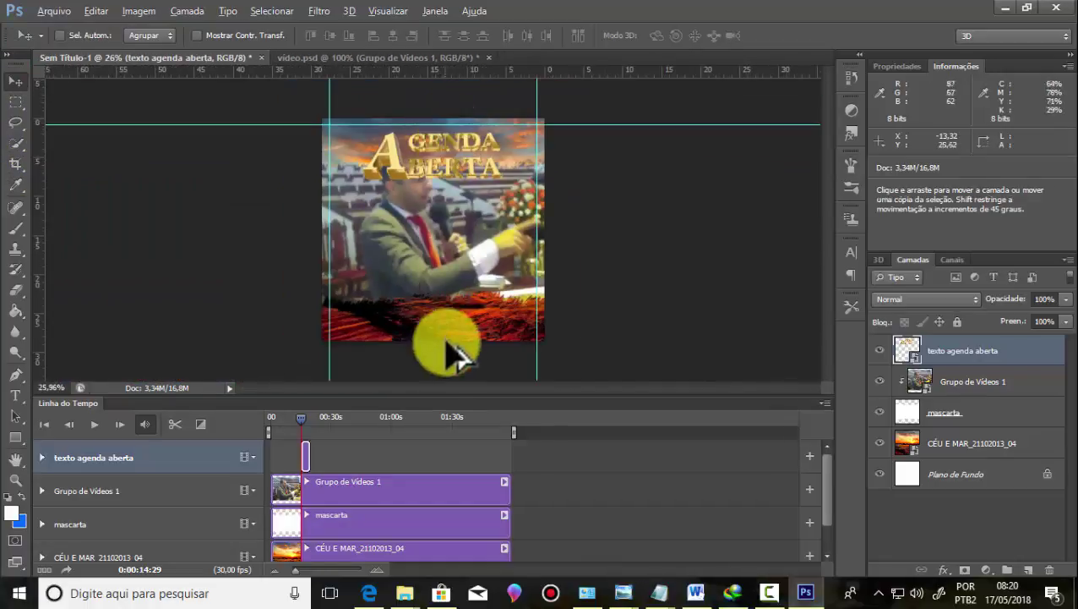
scroll(457, 373, up, 2)
scroll(414, 301, down, 1)
scroll(414, 385, down, 1)
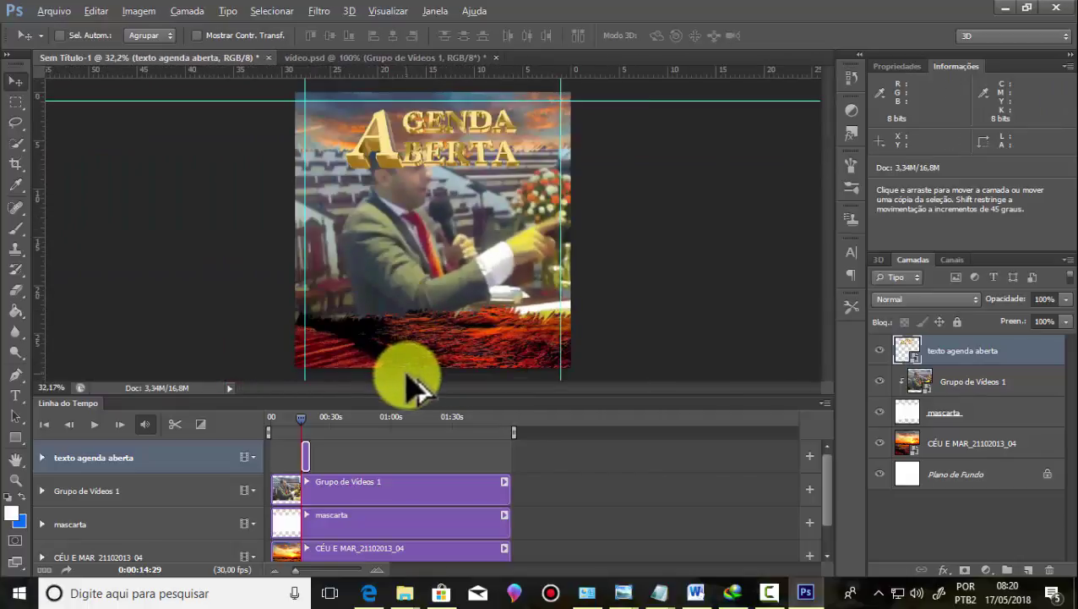
scroll(419, 389, up, 2)
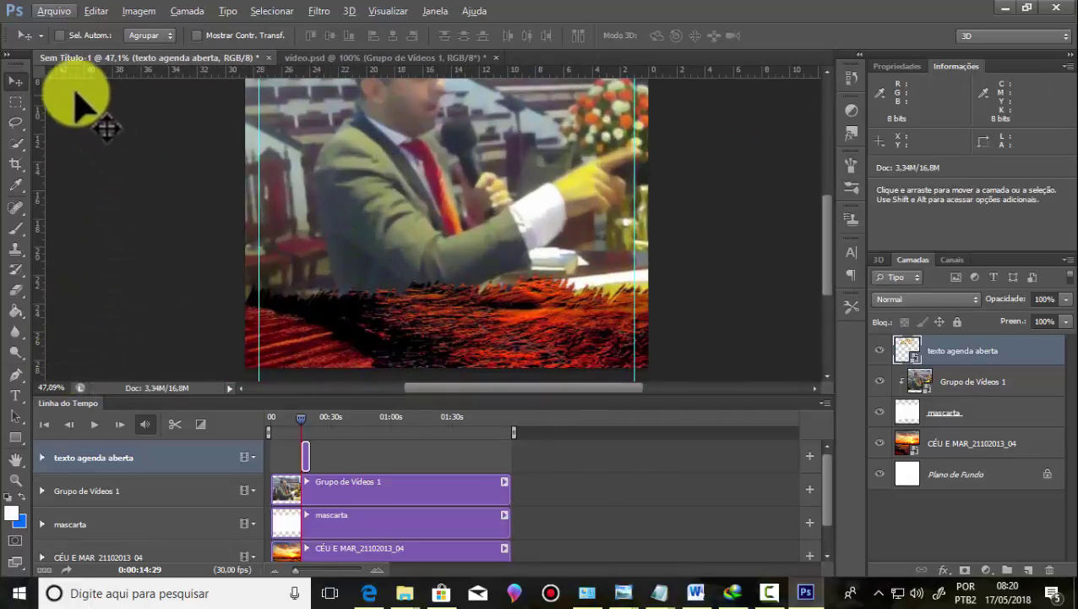
Step: Restore the default ruler origin and add a horizontal guide on the bottom edge
key(alt)
drag(38, 70, 245, 365)
scroll(254, 364, up, 2)
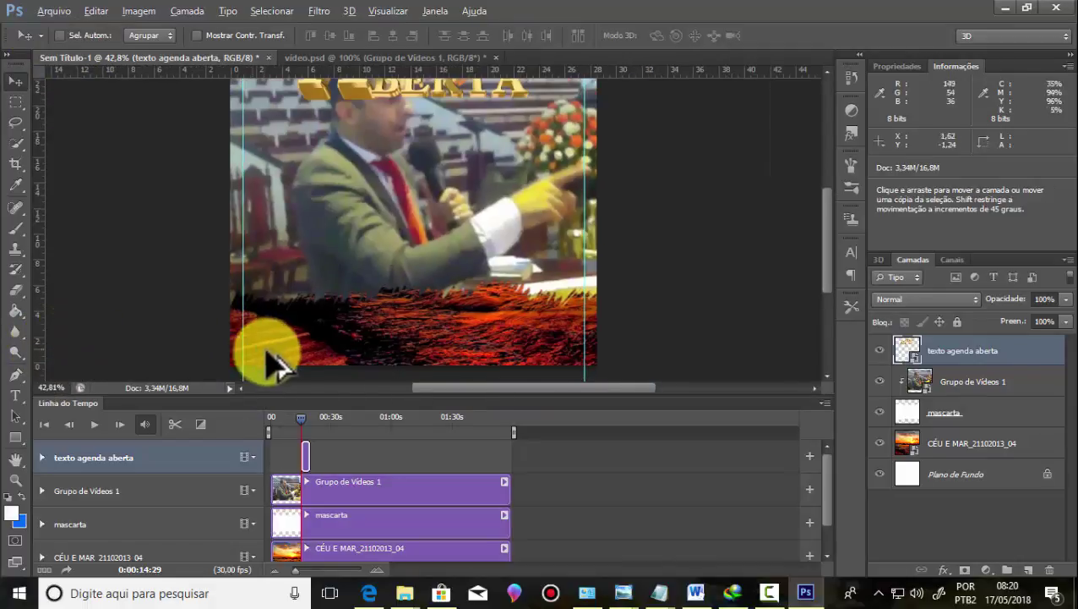
scroll(235, 372, up, 2)
scroll(234, 366, up, 2)
scroll(240, 372, up, 2)
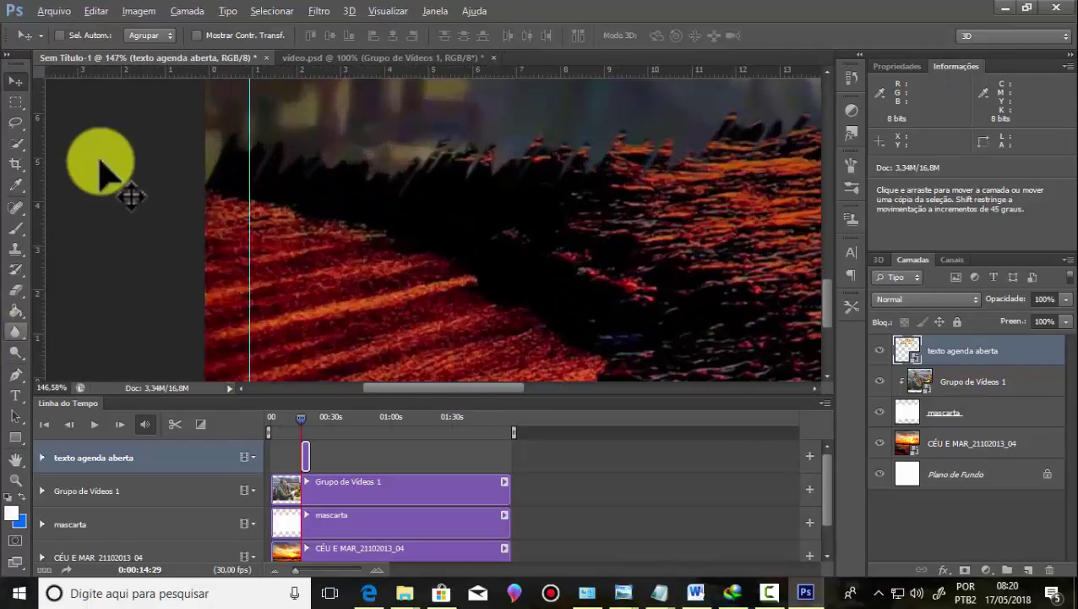
drag(101, 71, 49, 336)
scroll(338, 240, down, 5)
scroll(376, 245, down, 5)
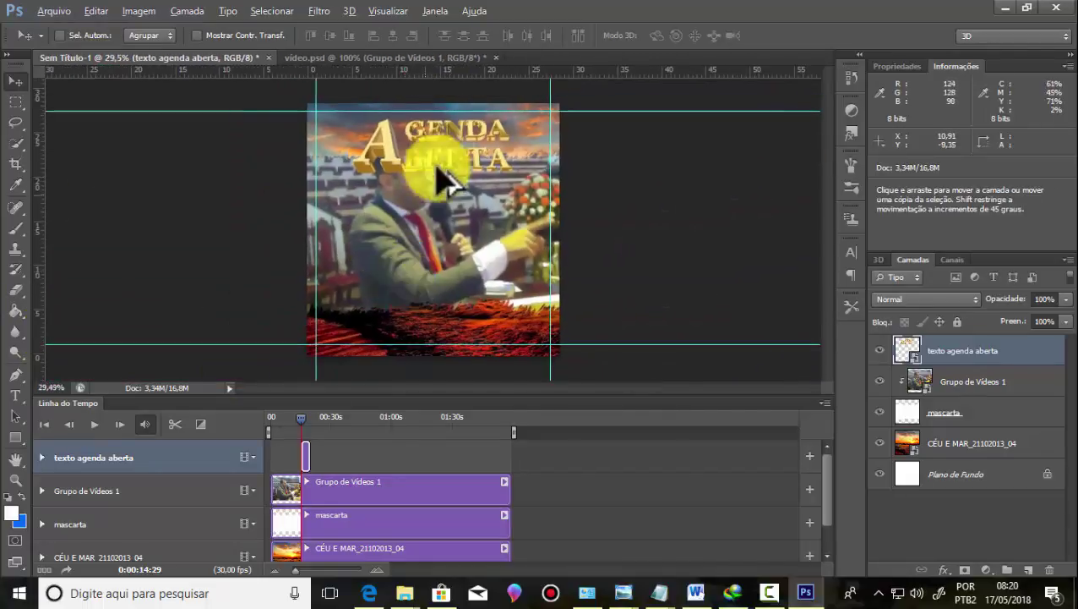
scroll(473, 117, up, 1)
Step: Save the poster as 'Cartaz vídeo agenda aberta.psd', accepting the compatibility prompt
click(53, 10)
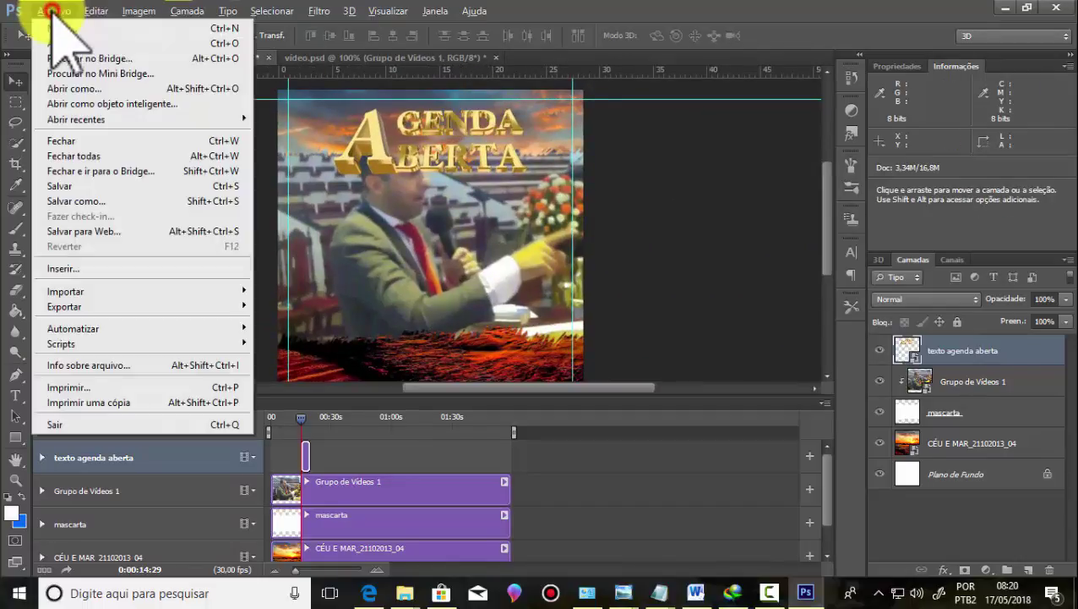
click(59, 201)
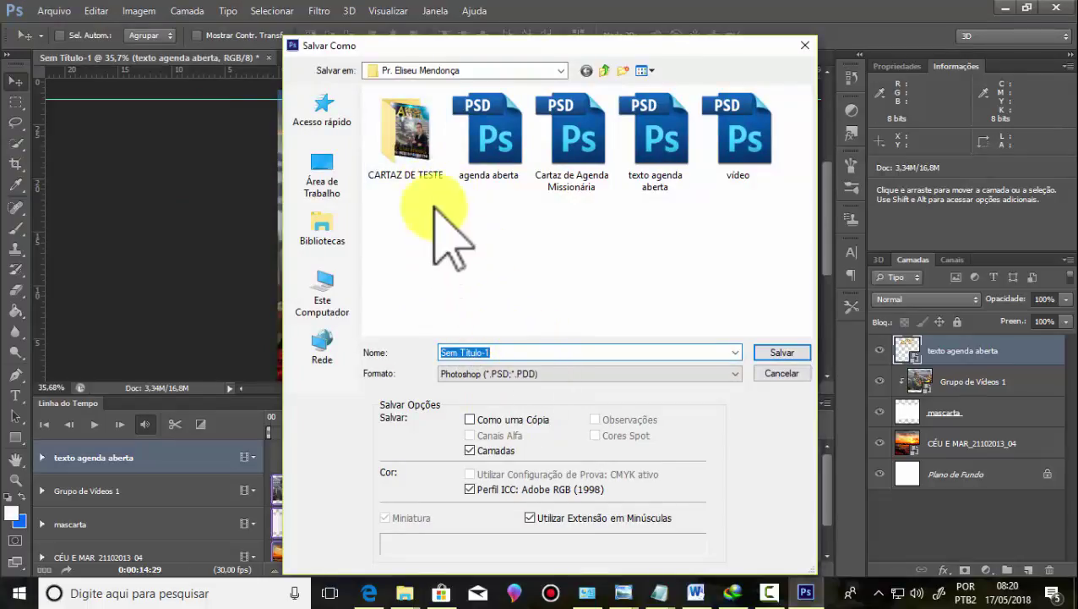
click(414, 135)
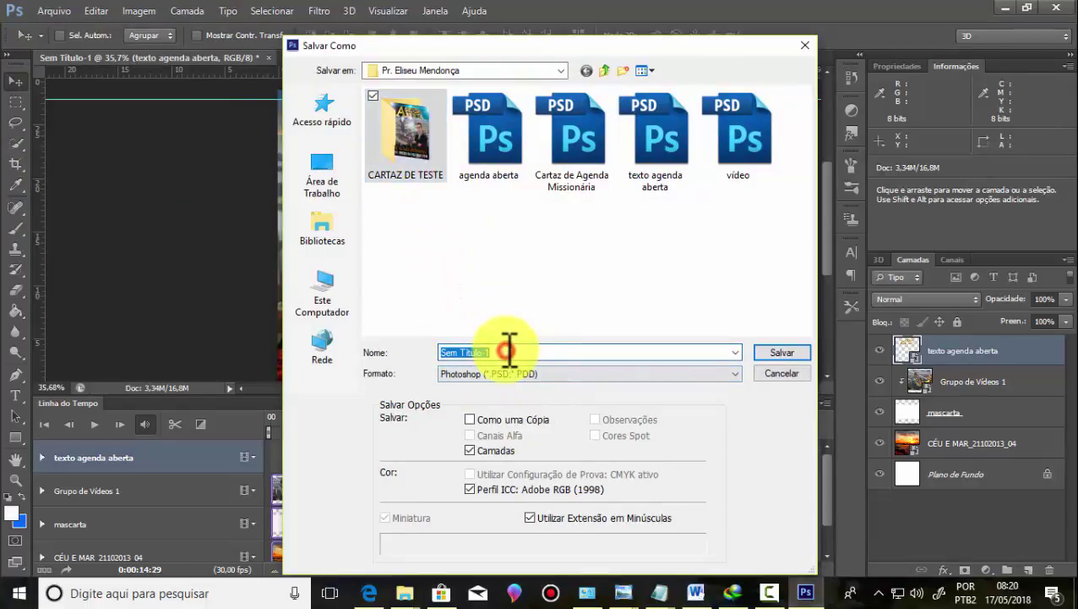
text(Carta)
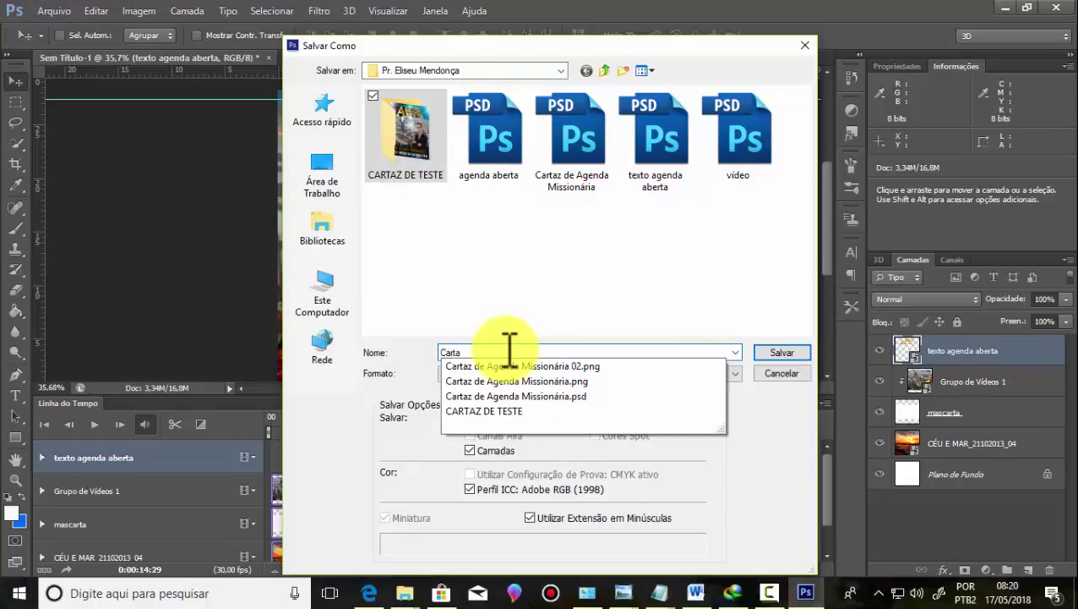
text(z vídeo agenda aberta)
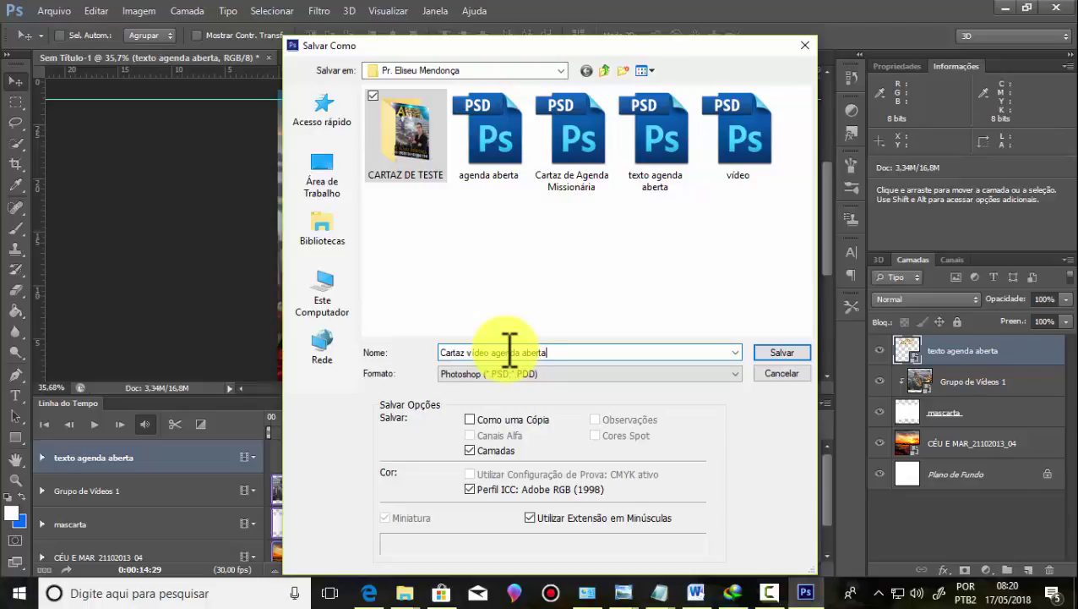
click(775, 351)
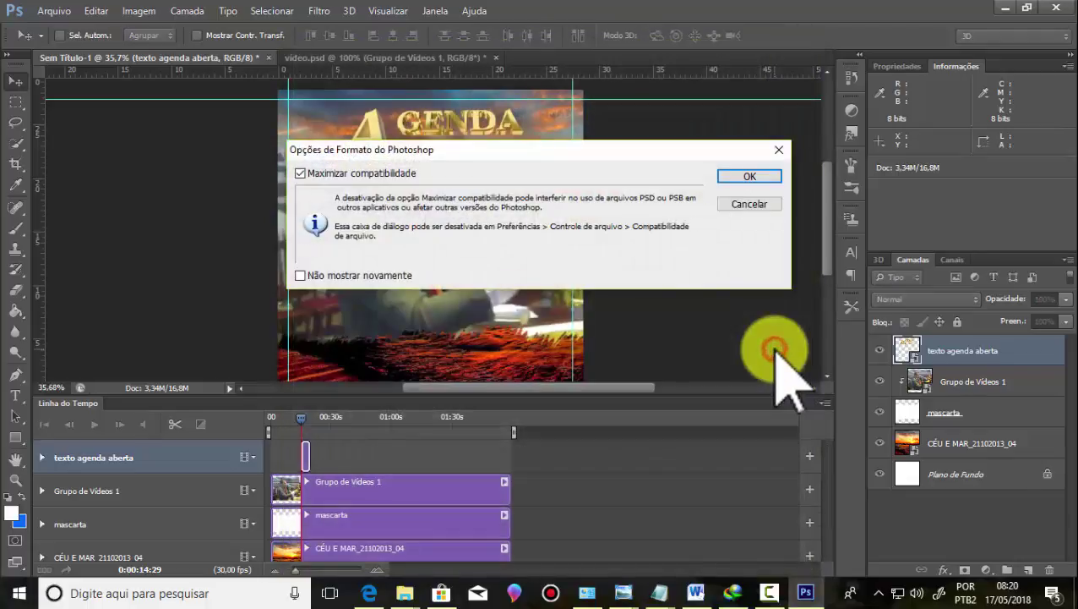
click(767, 176)
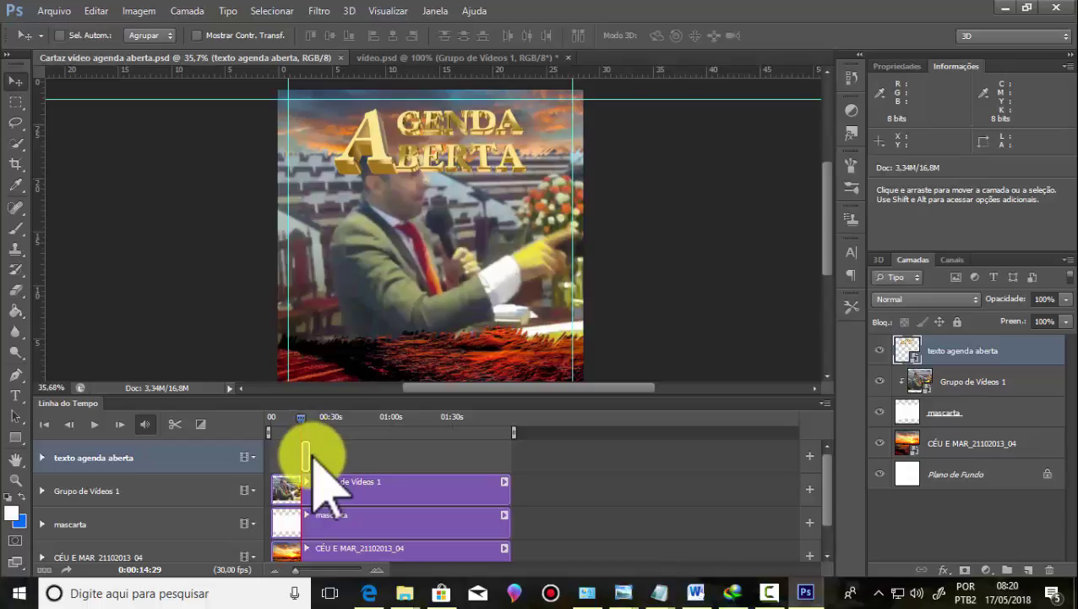
Step: Stretch the texto agenda aberta clip across the full video duration in the Timeline
drag(306, 455, 509, 455)
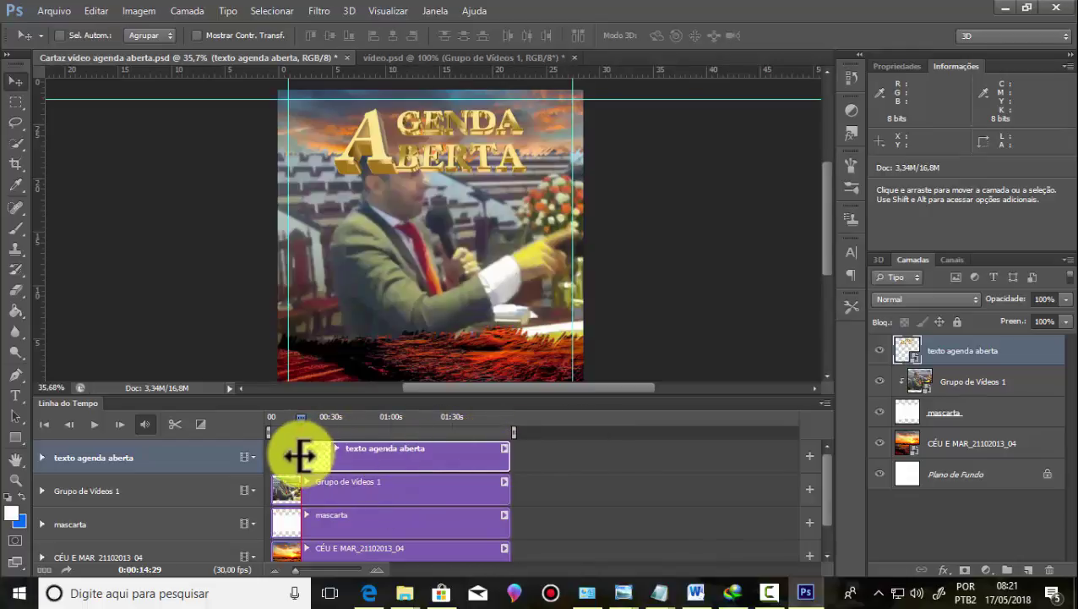
mouse_move(267, 458)
mouse_down()
mouse_move(284, 417)
mouse_move(269, 424)
mouse_move(483, 443)
mouse_up()
scroll(409, 228, down, 1)
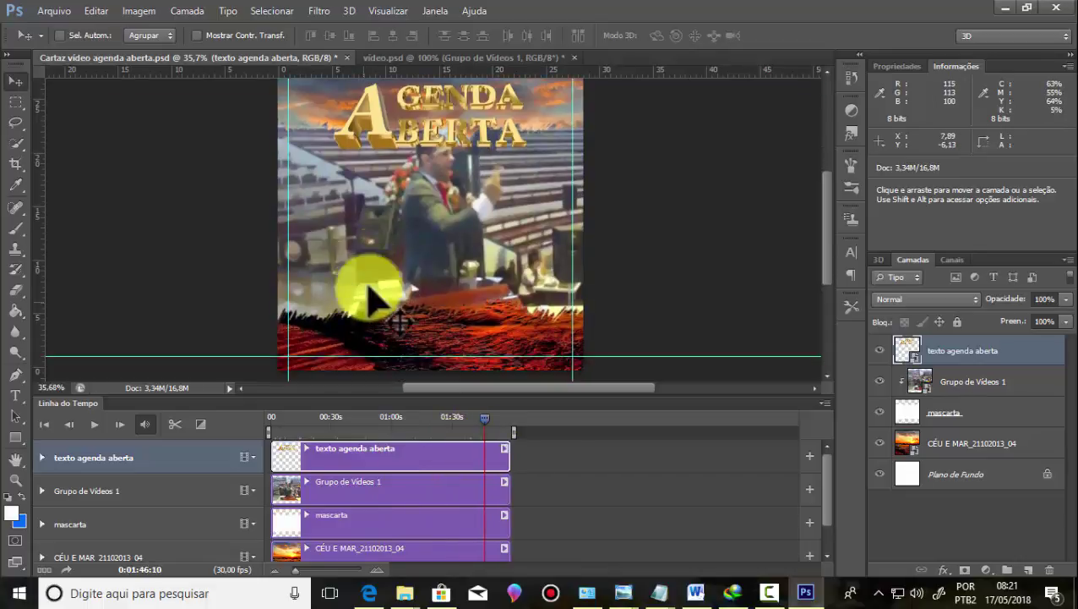
scroll(373, 289, up, 2)
scroll(435, 114, up, 3)
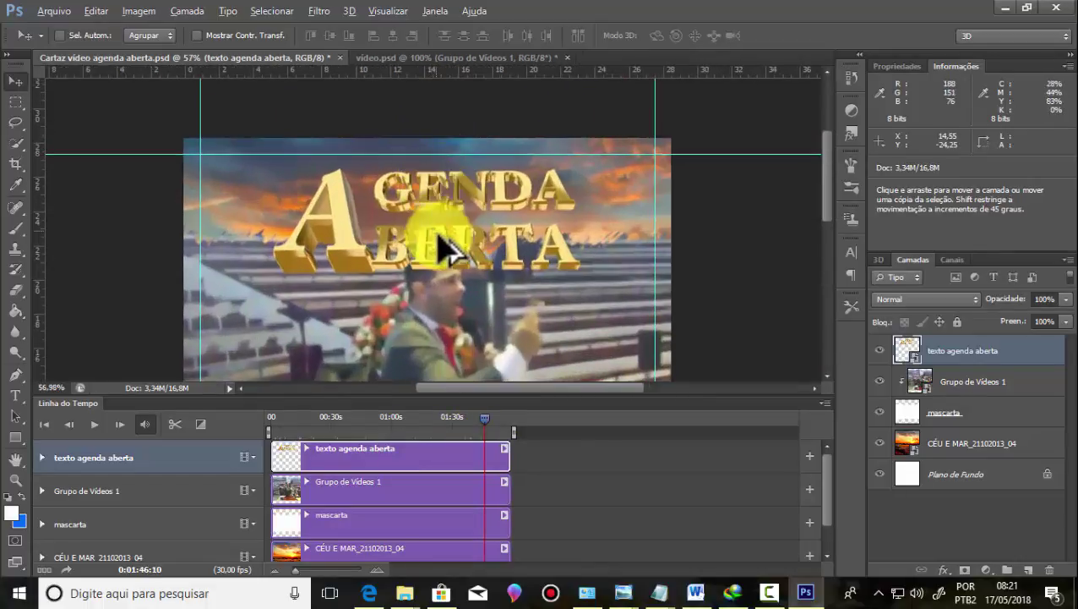
Step: Nudge the AGENDA ABERTA title slightly up and to the left
drag(963, 353, 884, 381)
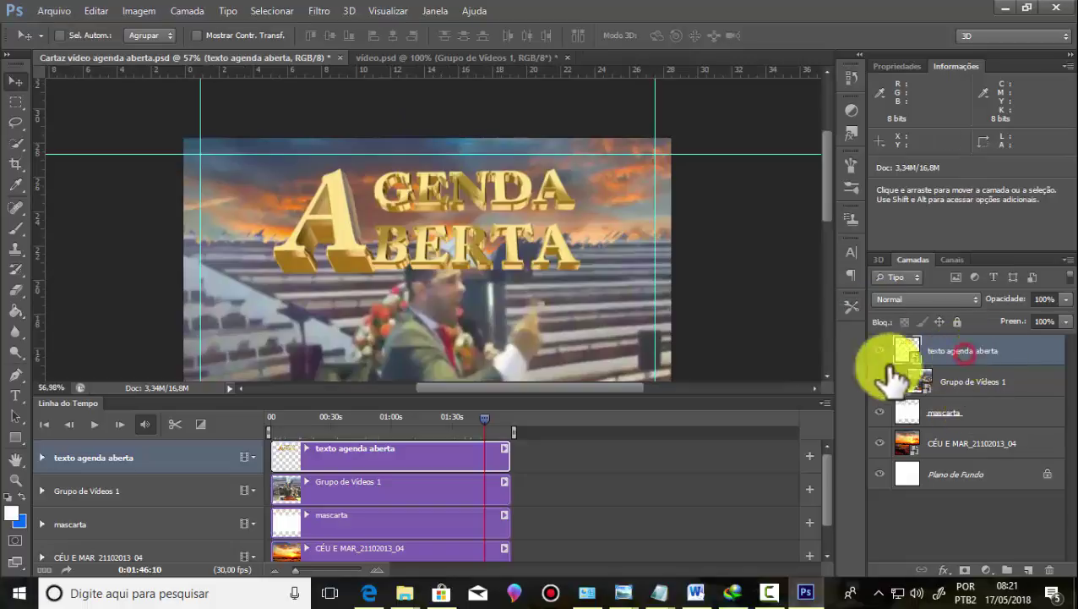
drag(472, 196, 464, 187)
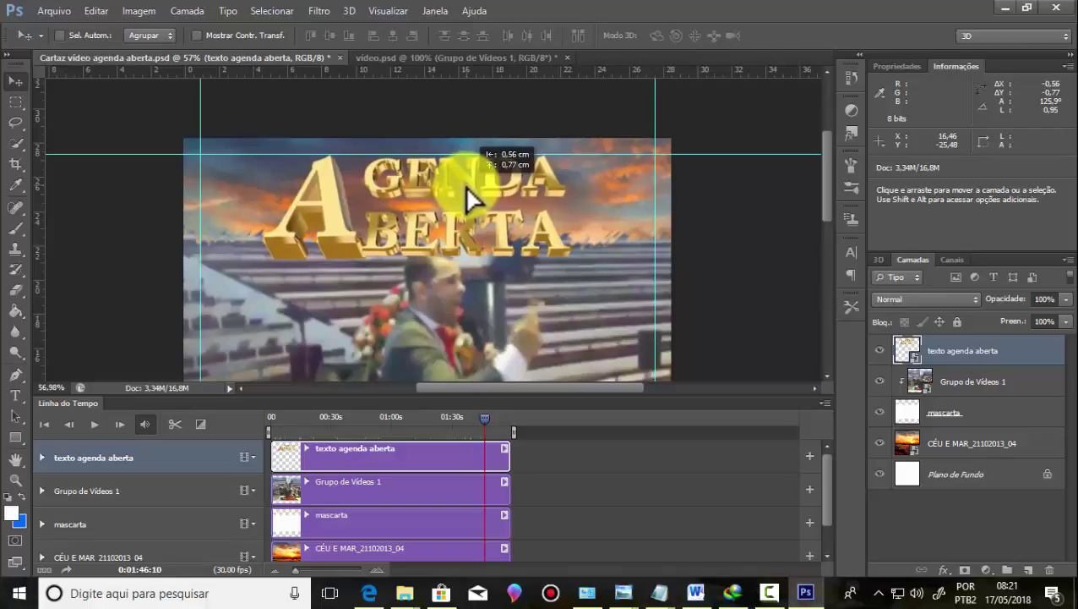
scroll(349, 301, down, 5)
scroll(421, 344, up, 2)
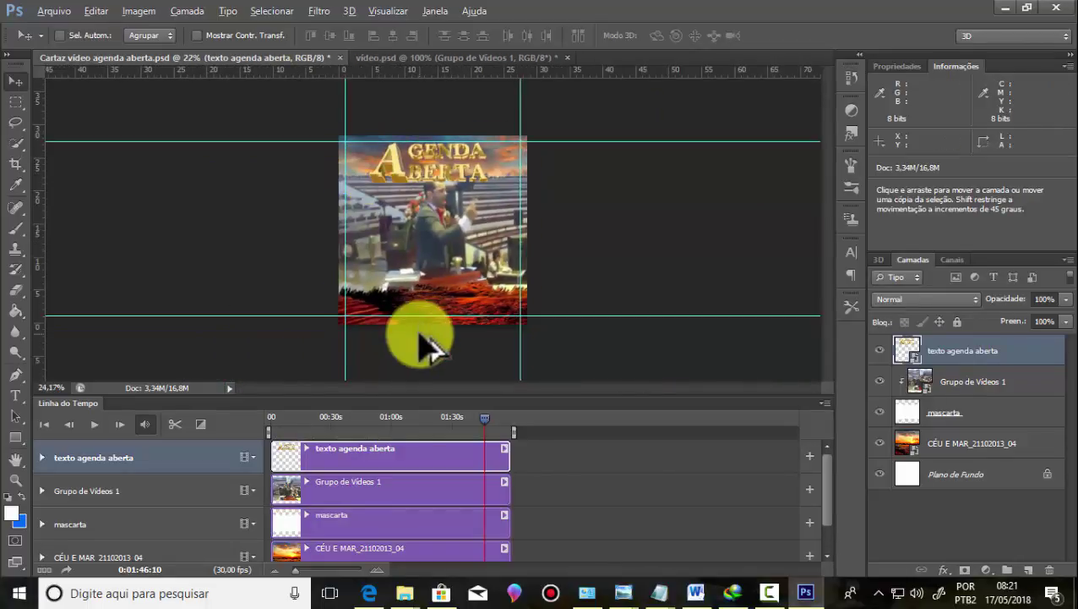
scroll(428, 349, up, 2)
scroll(438, 361, up, 2)
scroll(410, 211, up, 2)
scroll(505, 312, down, 3)
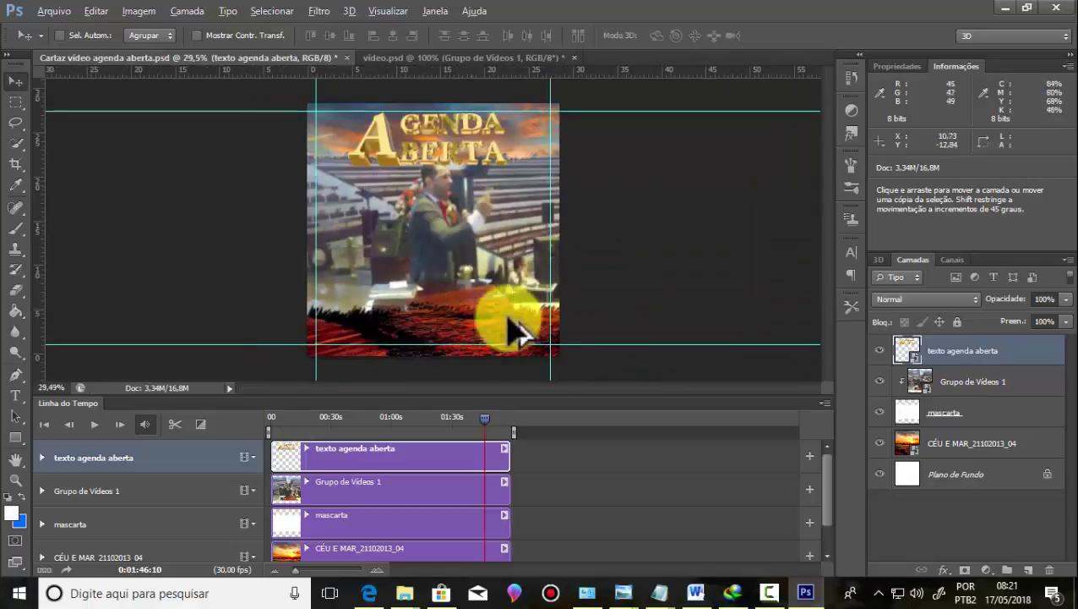
scroll(530, 373, up, 2)
scroll(510, 361, up, 2)
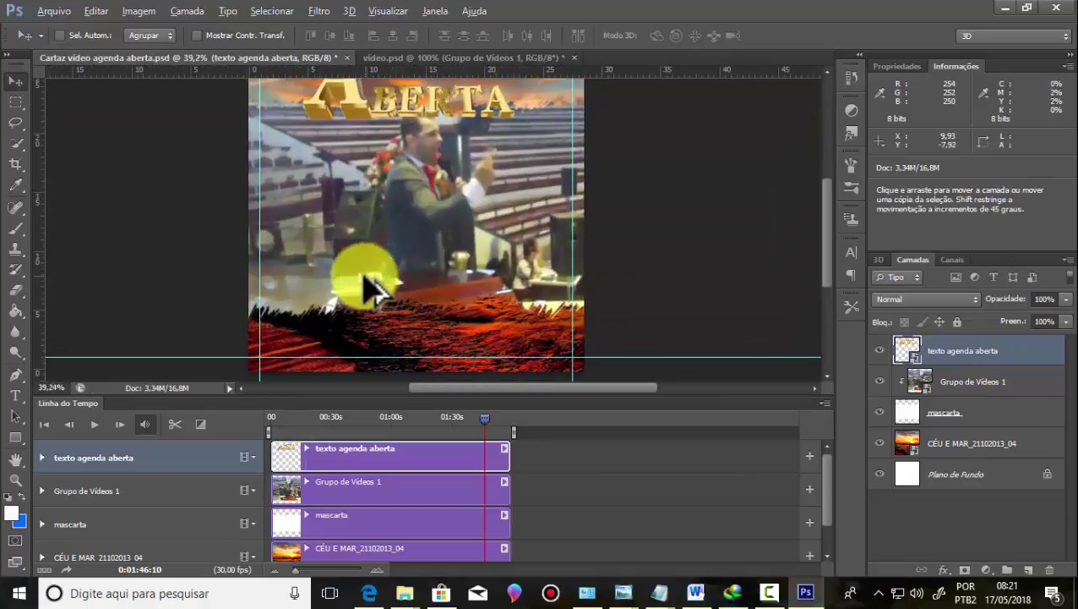
scroll(364, 284, down, 2)
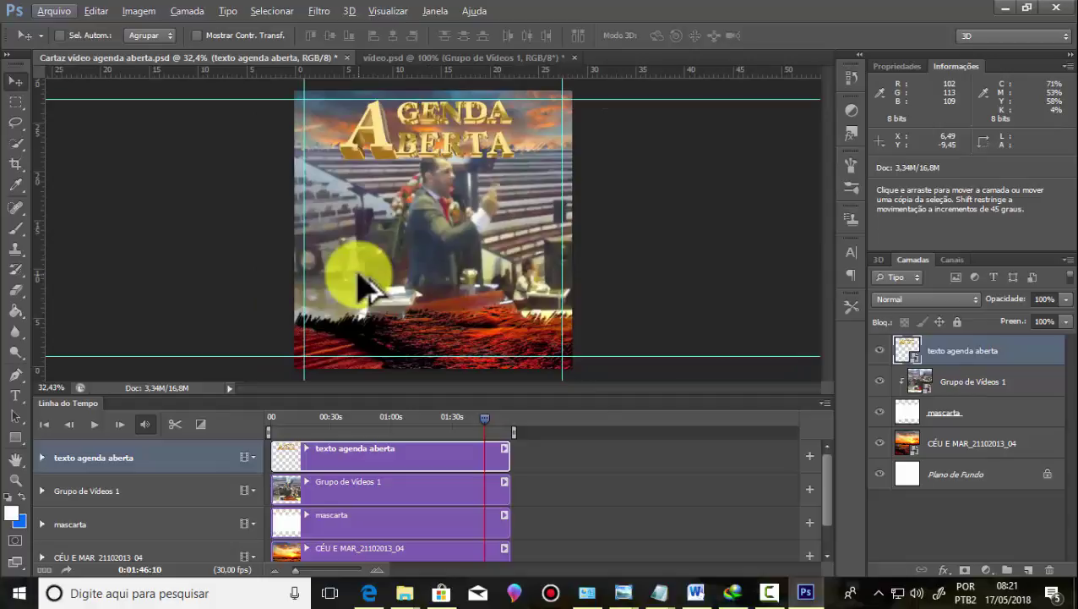
Step: Shift the Grupo de Vídeos 1 preacher video left and scale it to about 222%
click(909, 382)
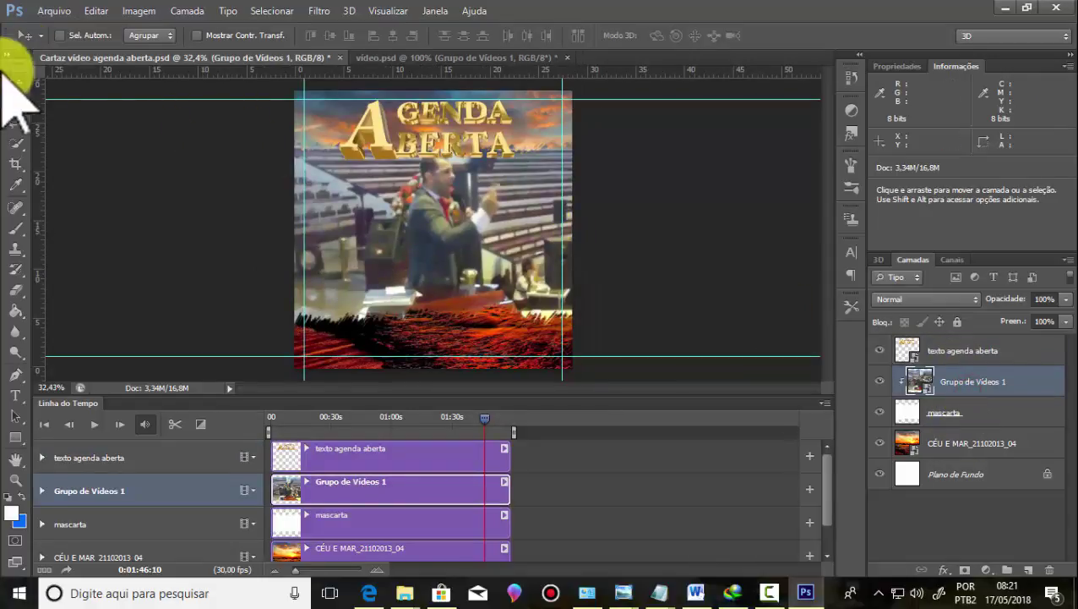
mouse_move(434, 232)
mouse_down()
mouse_move(440, 241)
mouse_move(420, 230)
mouse_move(423, 242)
mouse_move(394, 232)
mouse_move(396, 241)
mouse_up()
key(ctrl+t)
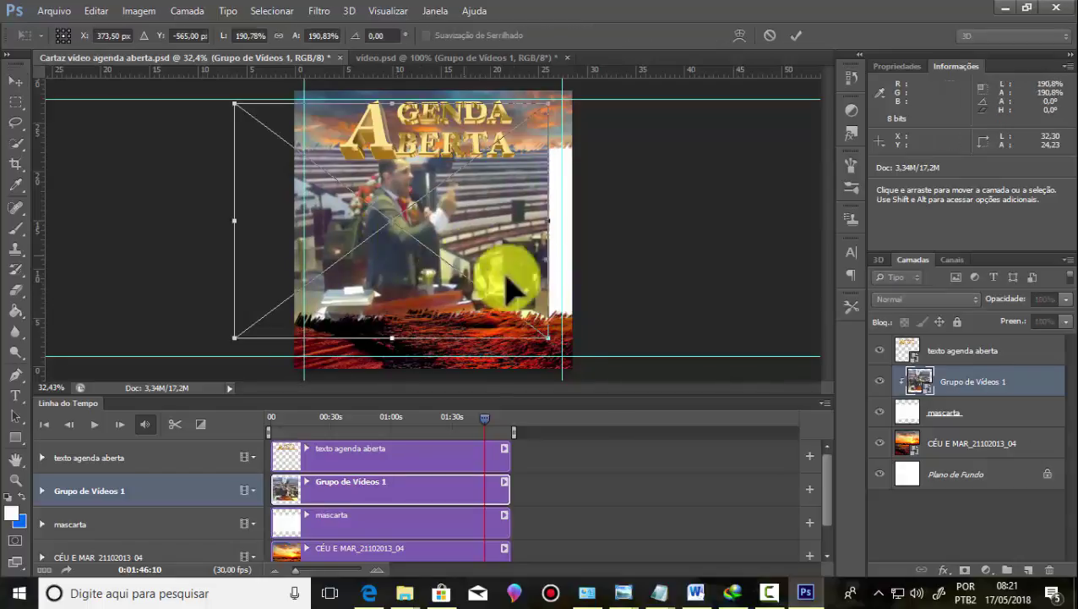
mouse_move(568, 352)
mouse_down()
mouse_move(554, 342)
mouse_move(596, 376)
mouse_up()
drag(515, 242, 489, 247)
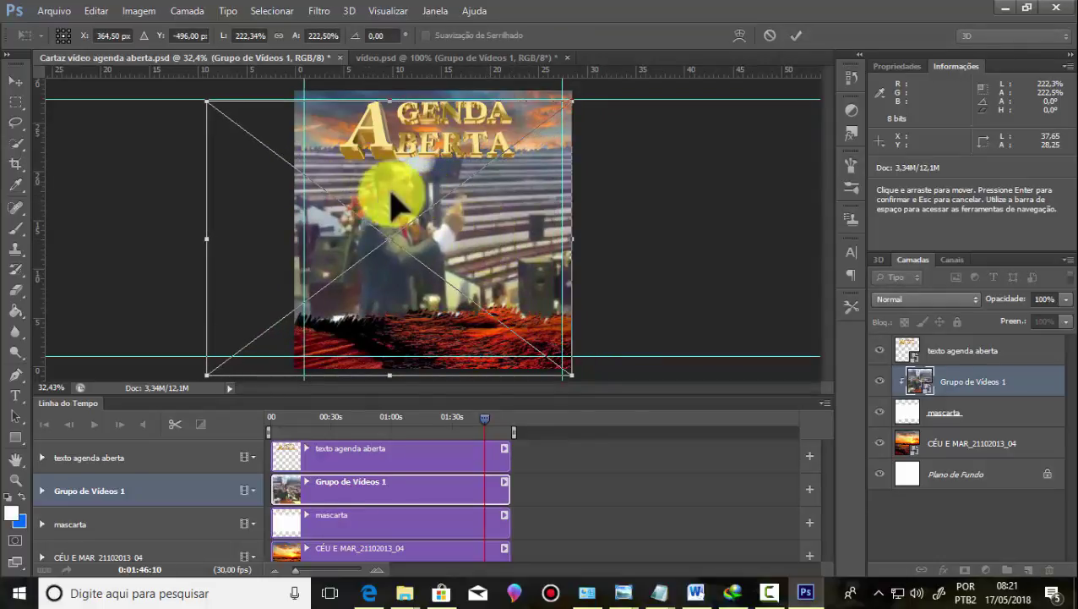
click(796, 36)
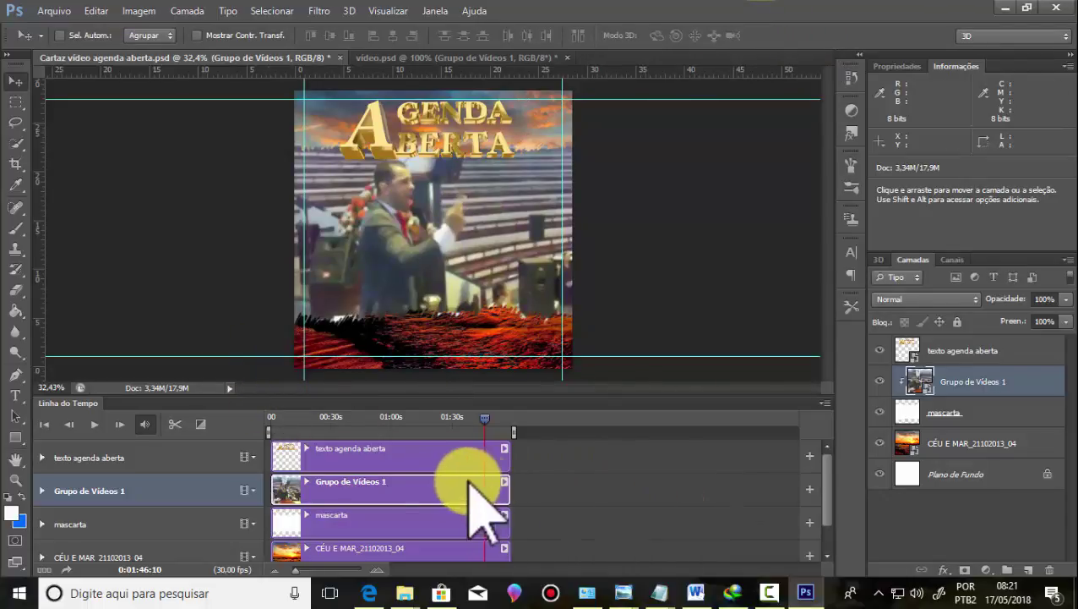
click(437, 456)
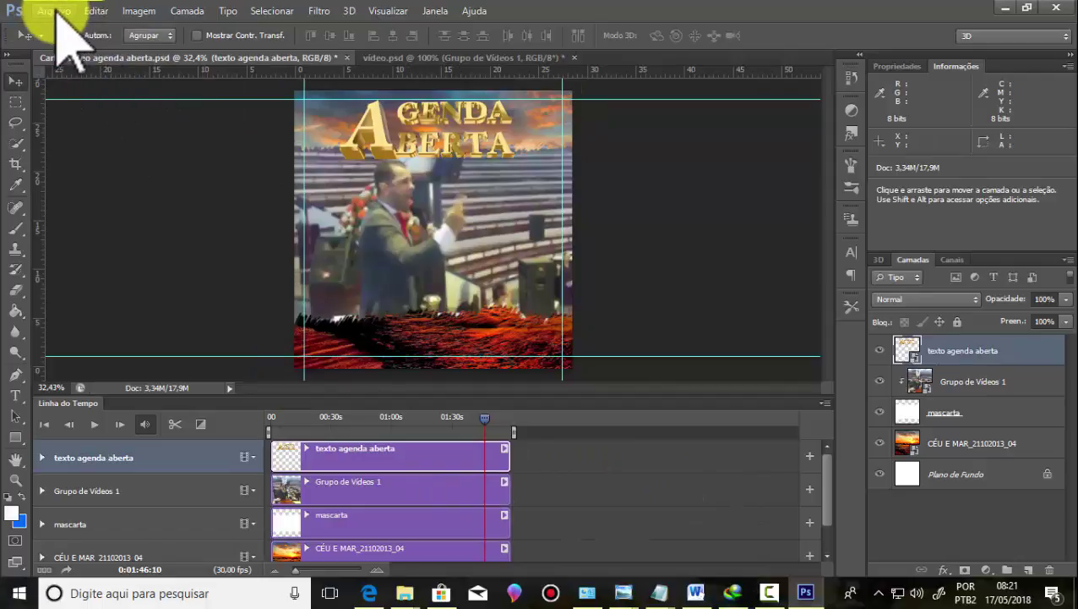
Step: Open the suited-man photo, accepting the colour profile mismatch
click(56, 12)
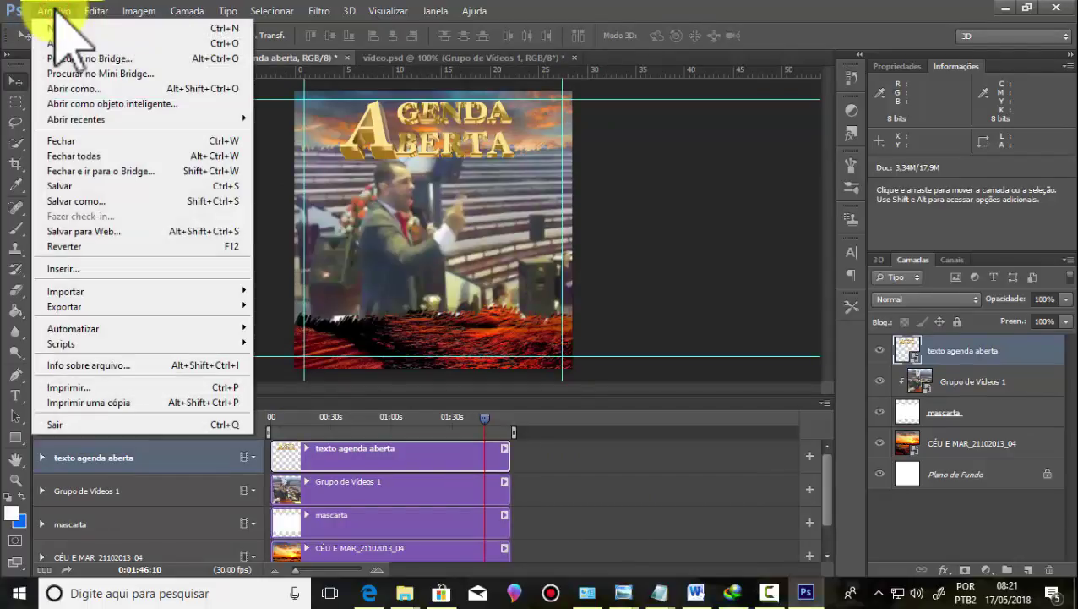
click(68, 43)
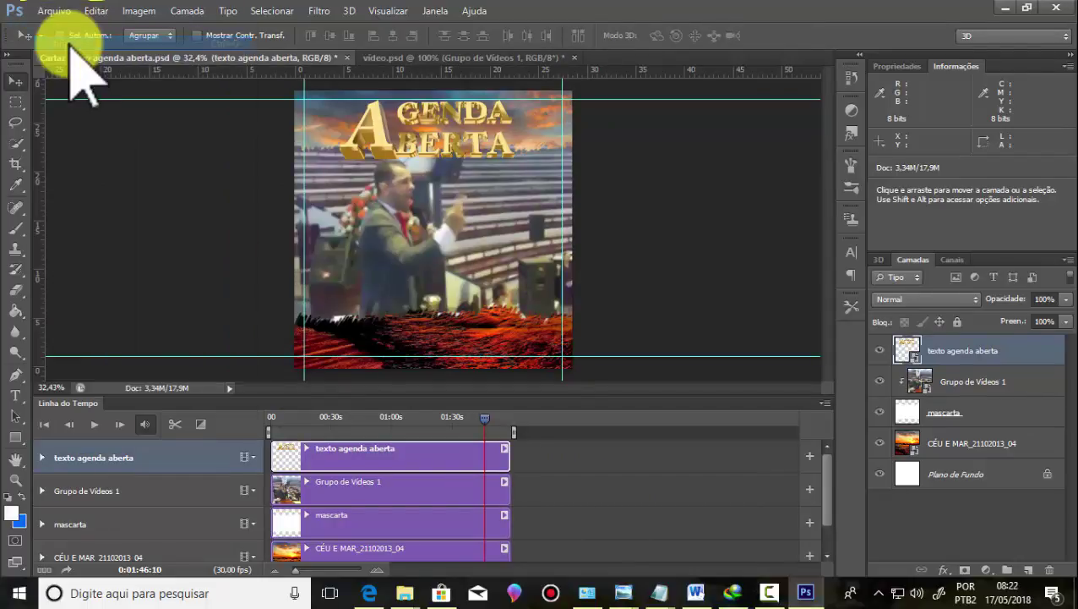
click(592, 152)
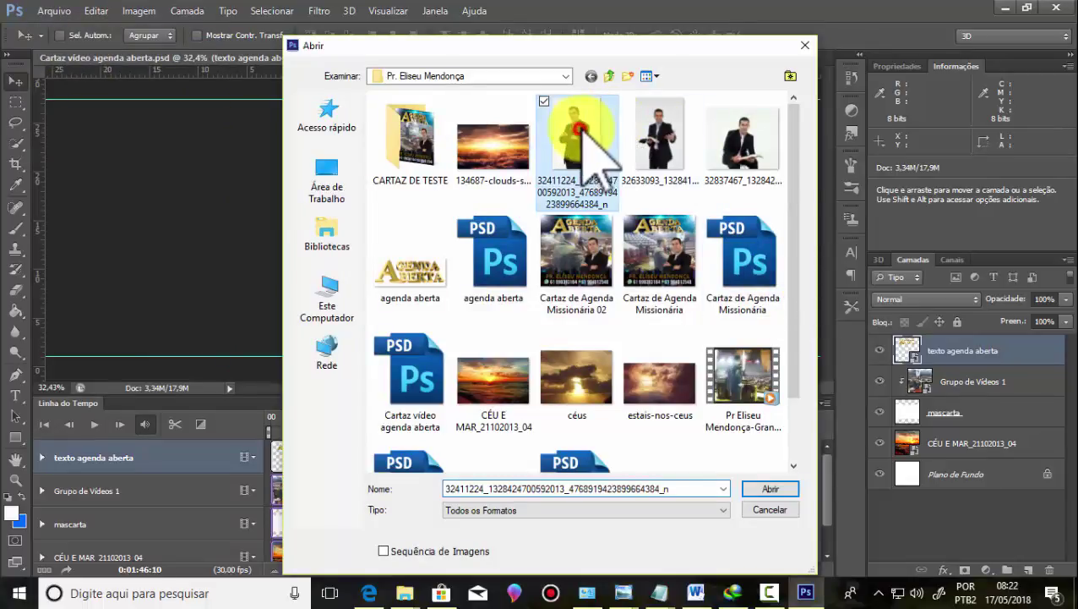
click(769, 489)
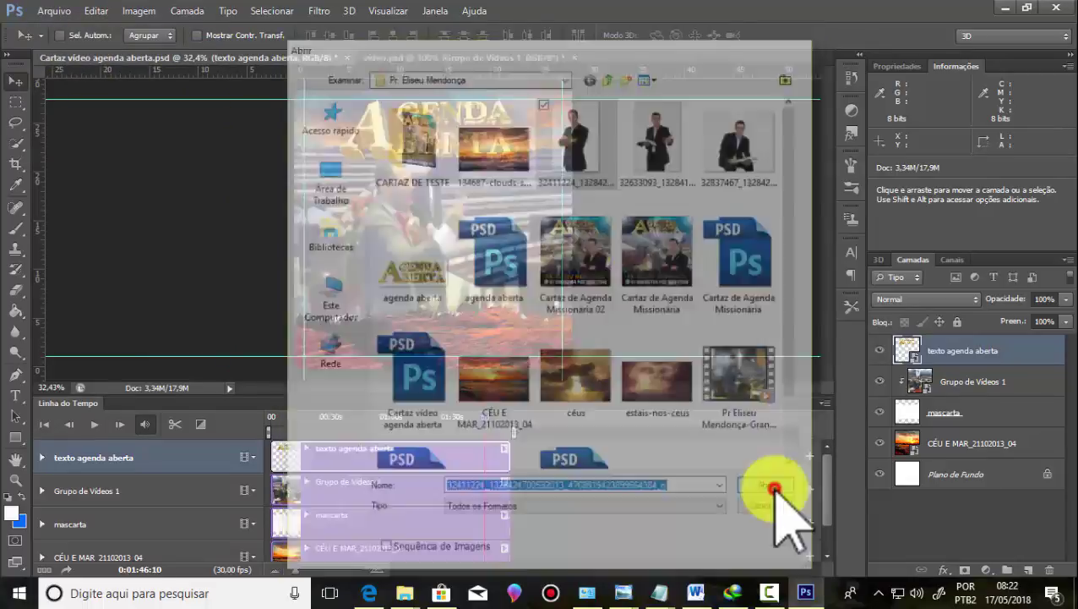
click(636, 301)
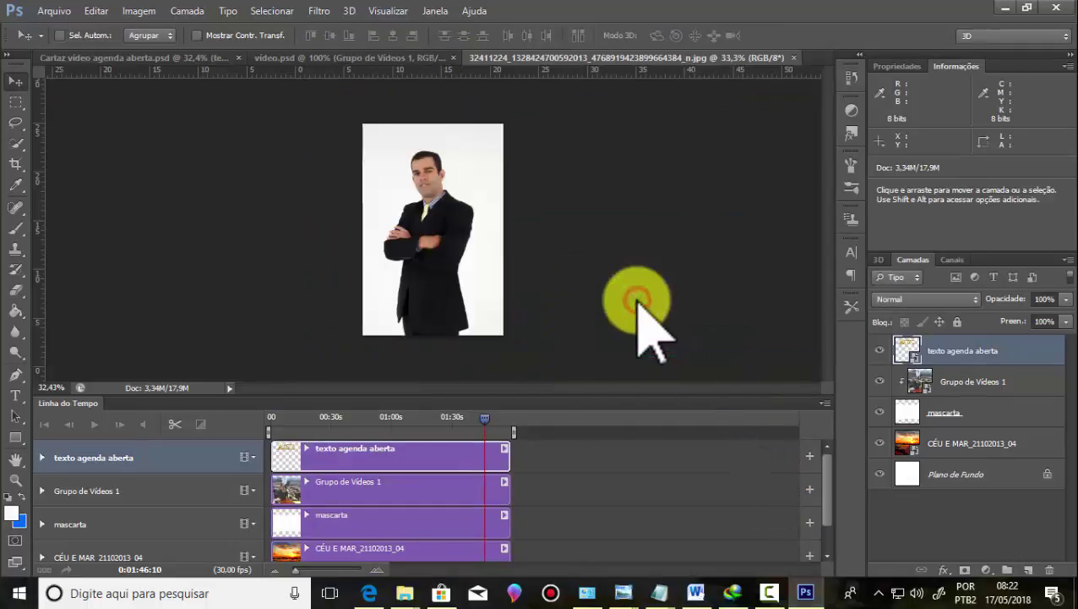
scroll(493, 153, up, 1)
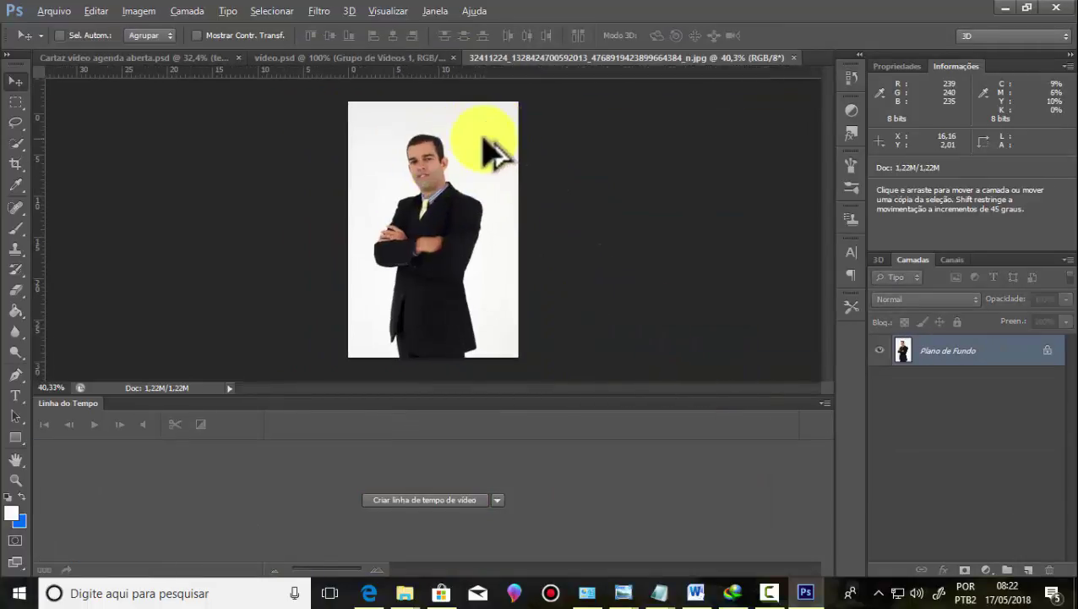
scroll(524, 317, up, 1)
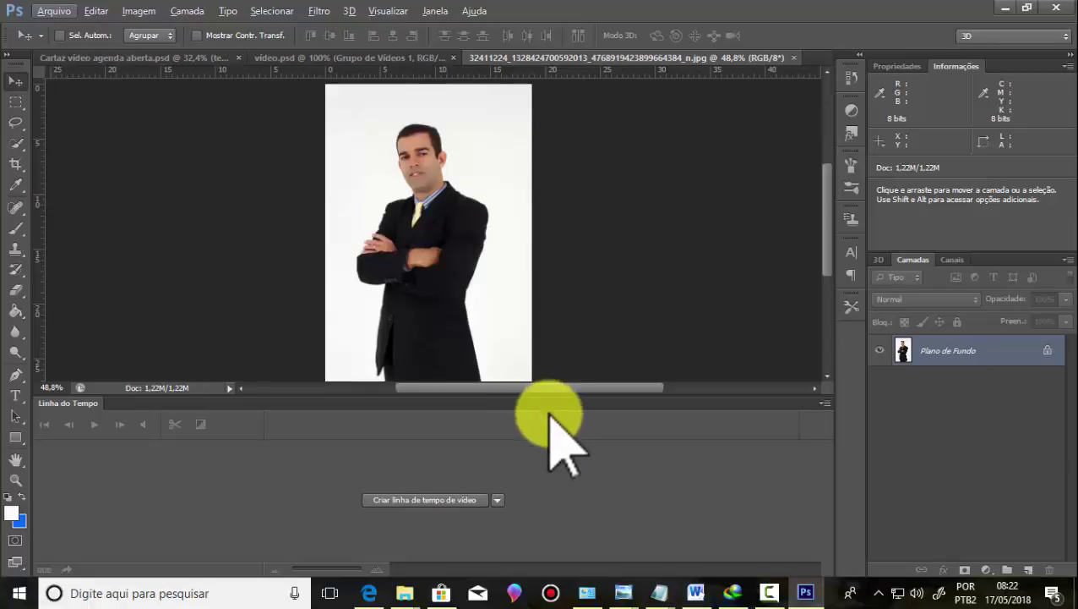
drag(548, 394, 513, 550)
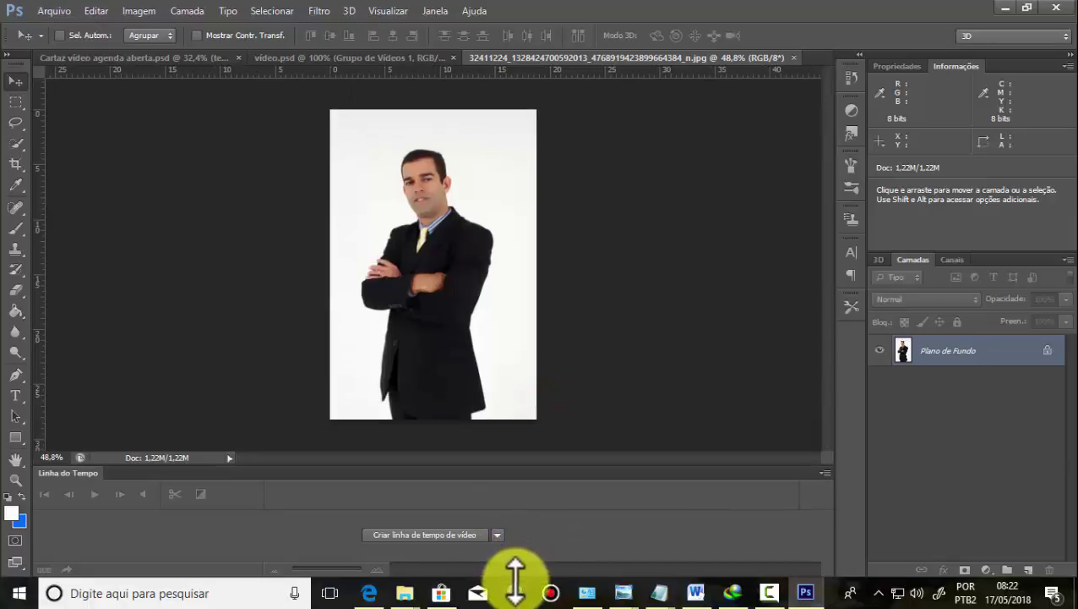
scroll(449, 202, up, 2)
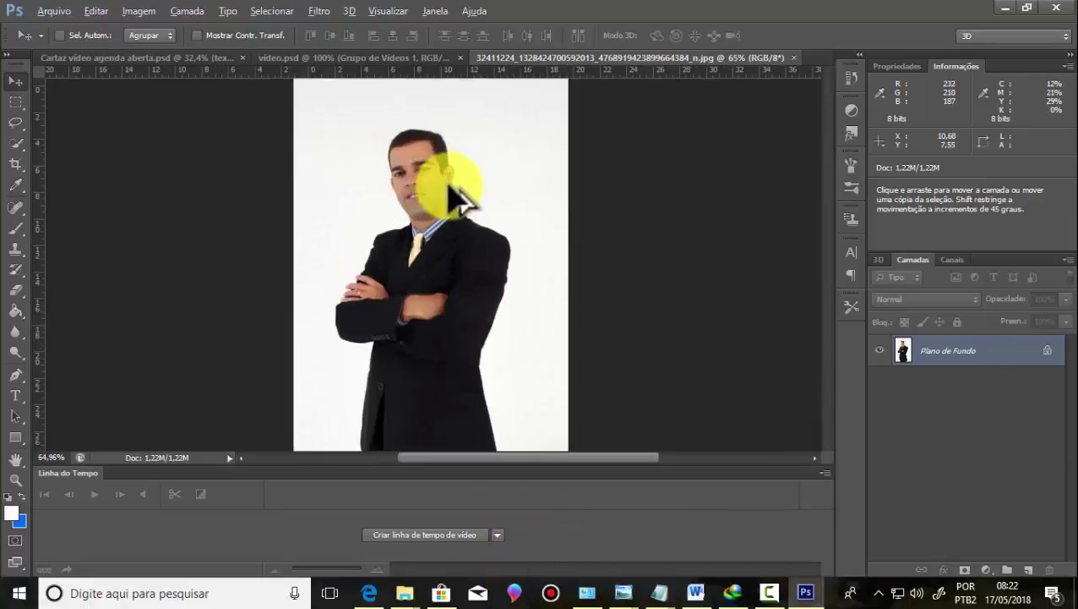
Step: Unlock the background as Camada 0, add an empty Camada 1, and reselect Camada 0
double_click(1049, 353)
click(696, 185)
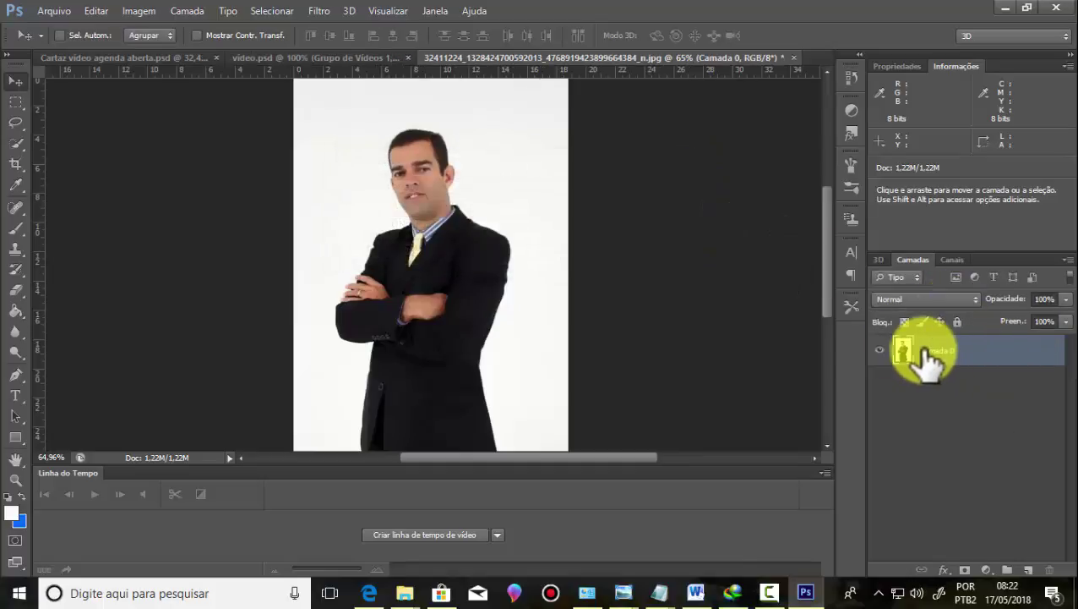
click(1028, 569)
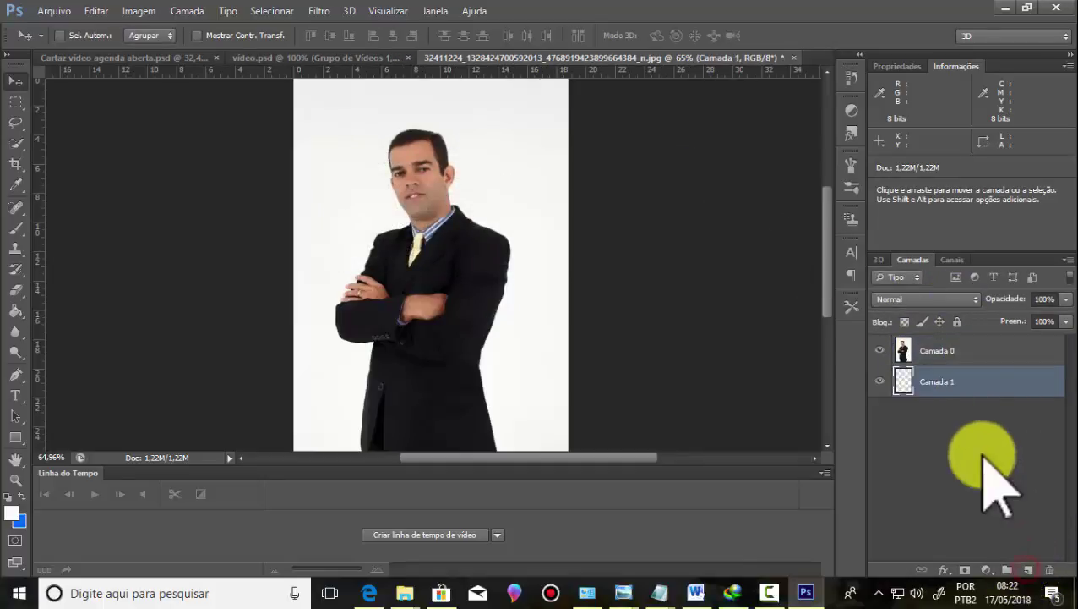
click(938, 355)
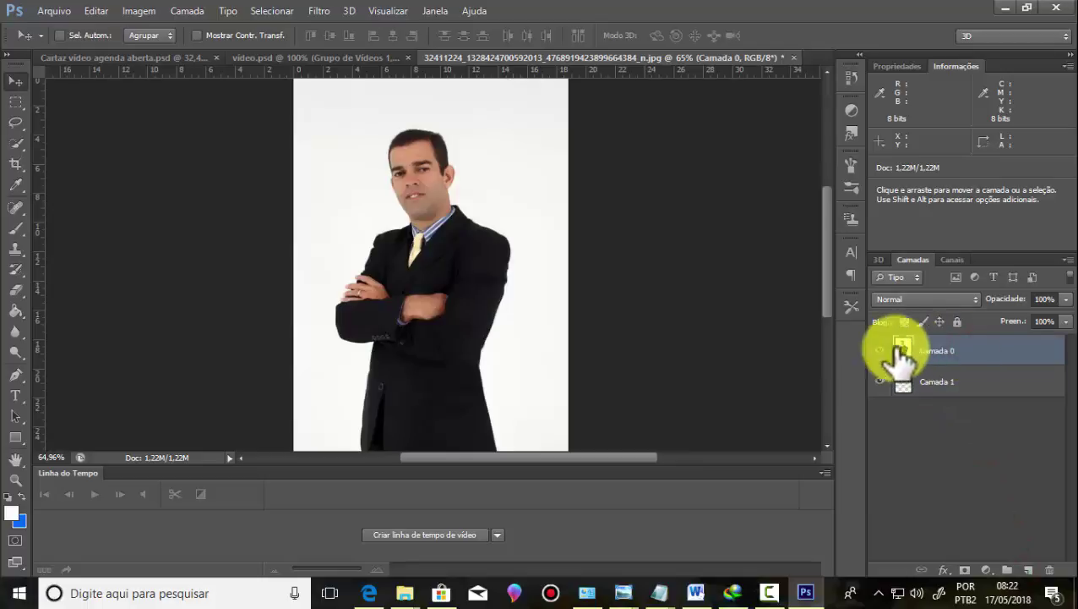
Step: Quick-select the white background on both sides of the man
click(19, 145)
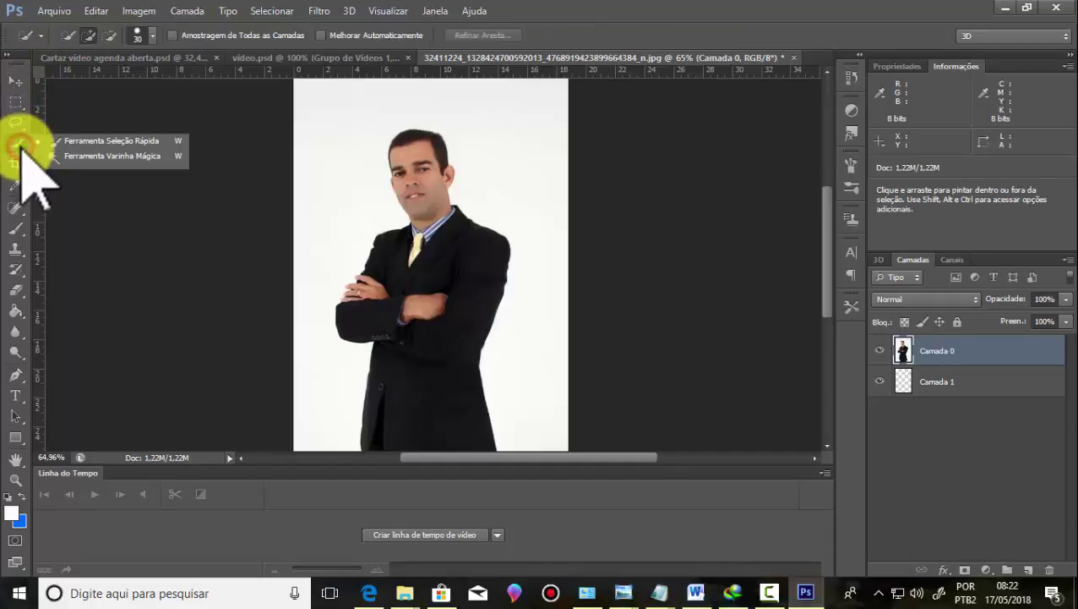
click(139, 144)
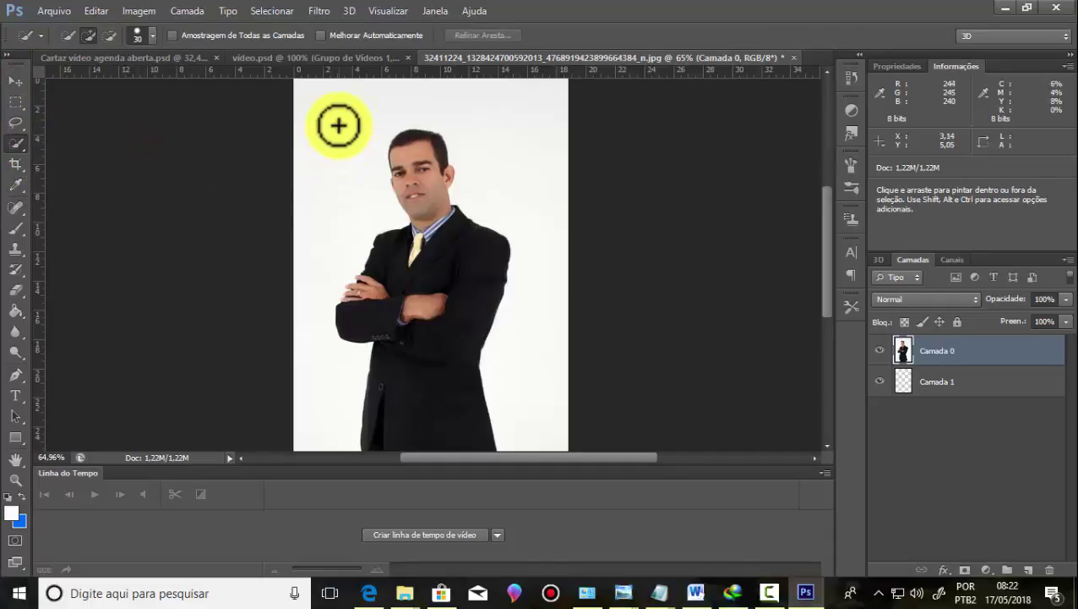
drag(337, 118, 380, 239)
click(494, 138)
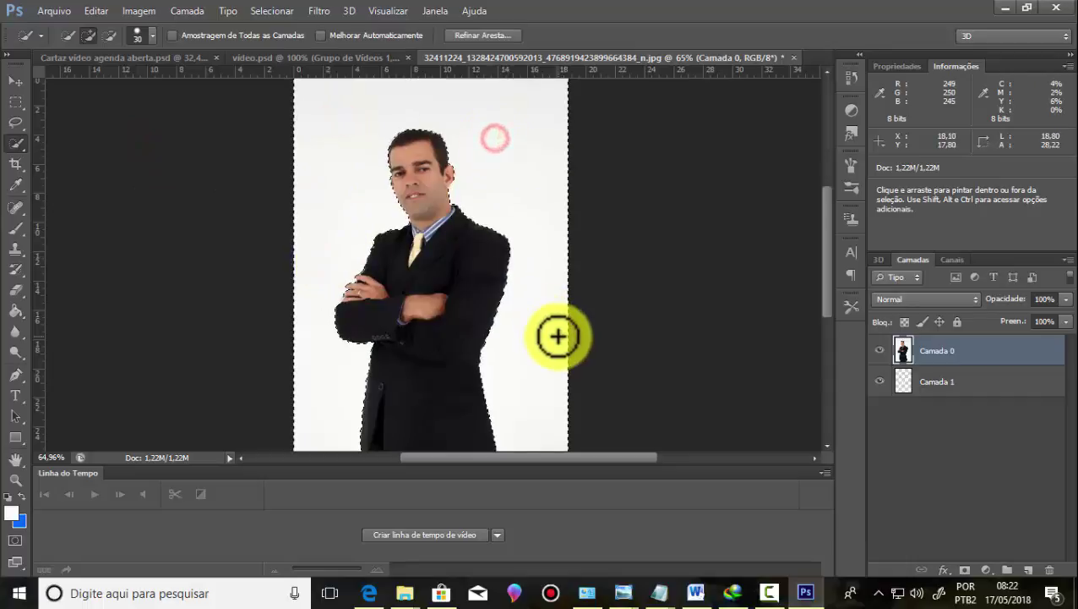
scroll(558, 331, down, 2)
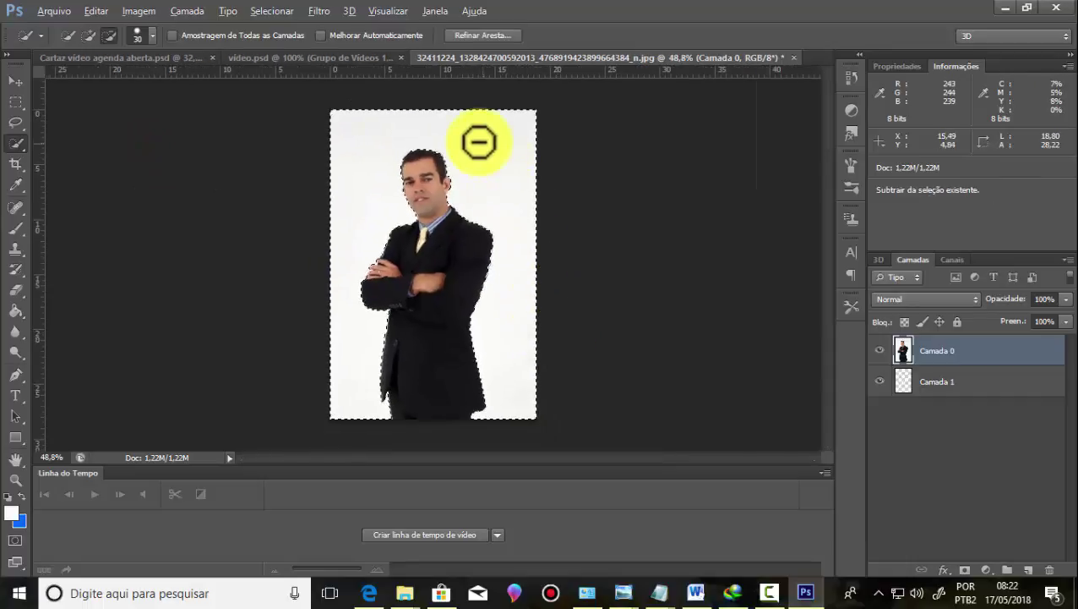
scroll(448, 148, up, 3)
scroll(421, 135, up, 2)
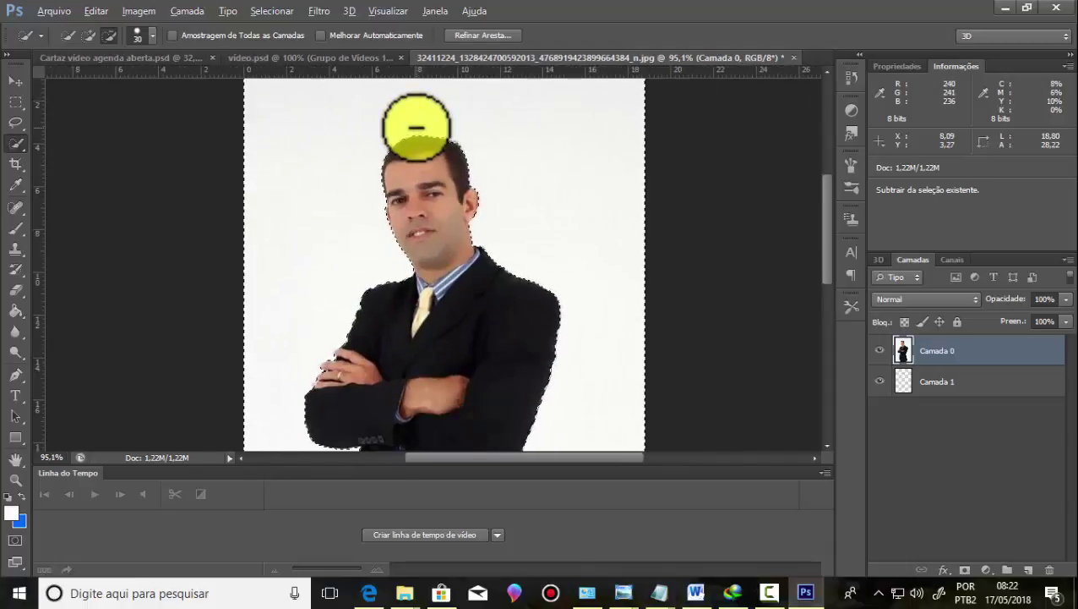
scroll(416, 127, down, 1)
scroll(416, 127, down, 1)
scroll(416, 127, down, 1)
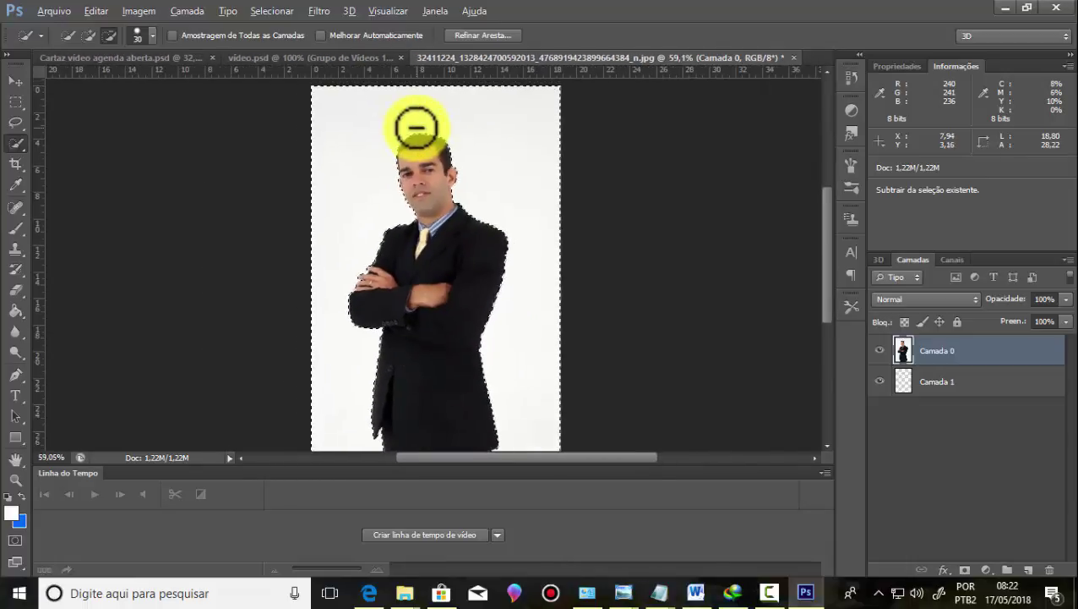
scroll(416, 127, up, 1)
scroll(416, 127, up, 1)
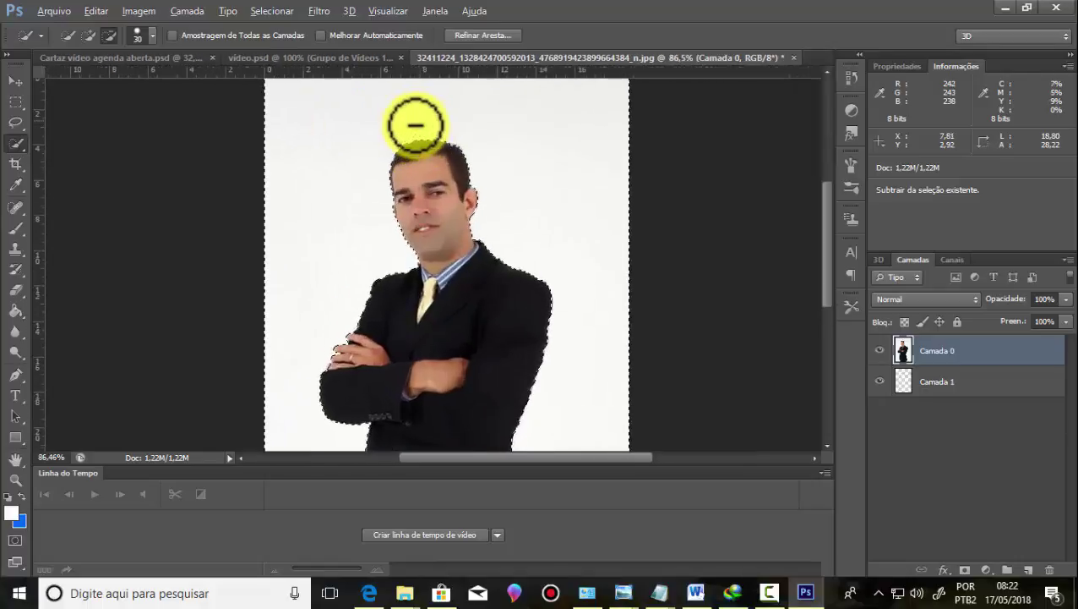
scroll(416, 126, up, 1)
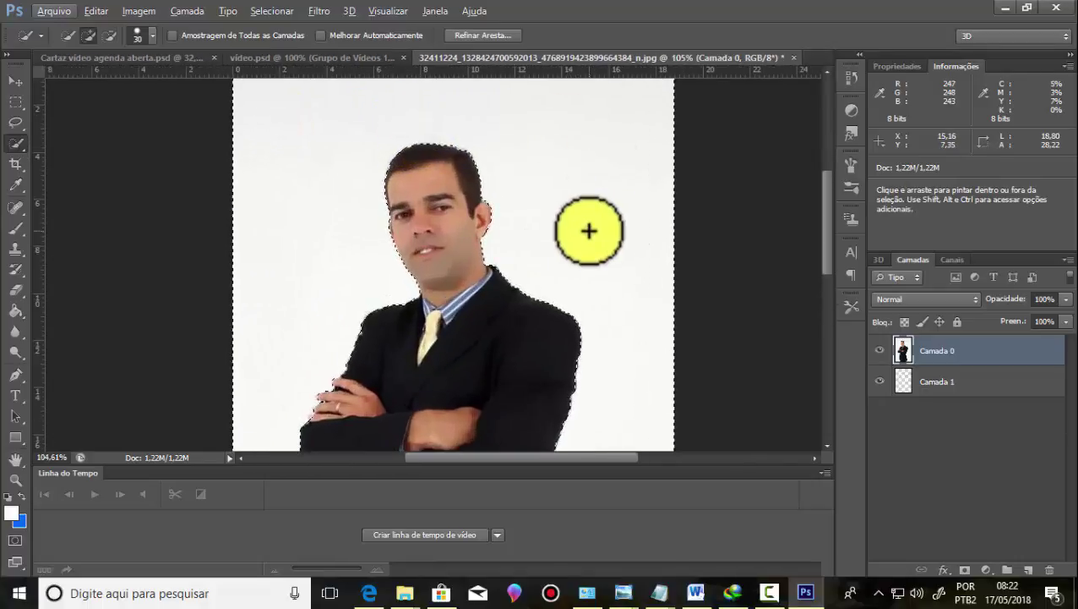
Step: Feather the selection by 1 px, delete the background, and deselect
click(260, 11)
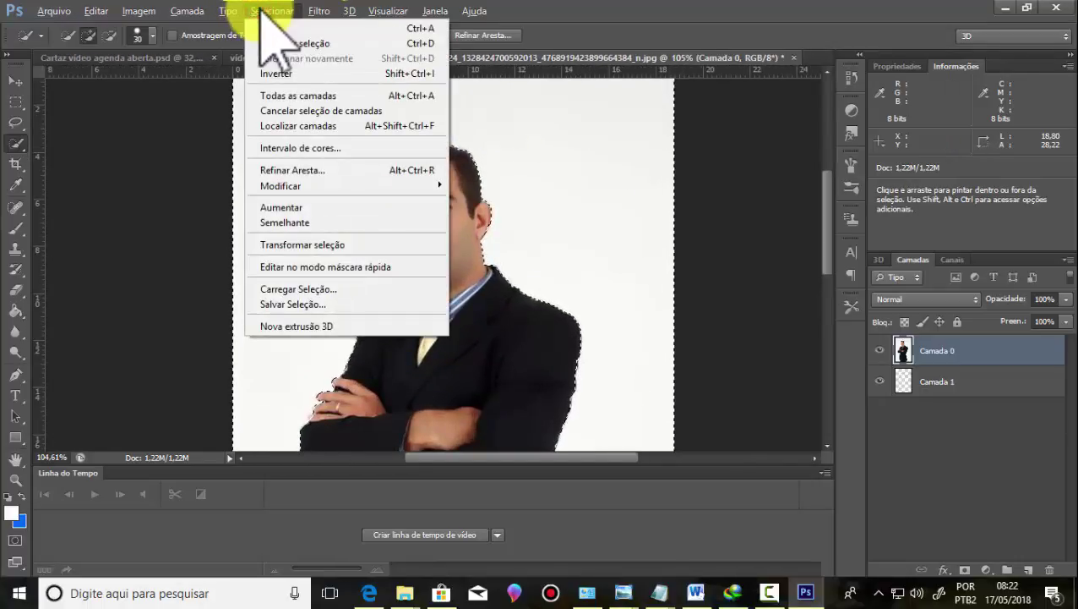
click(310, 186)
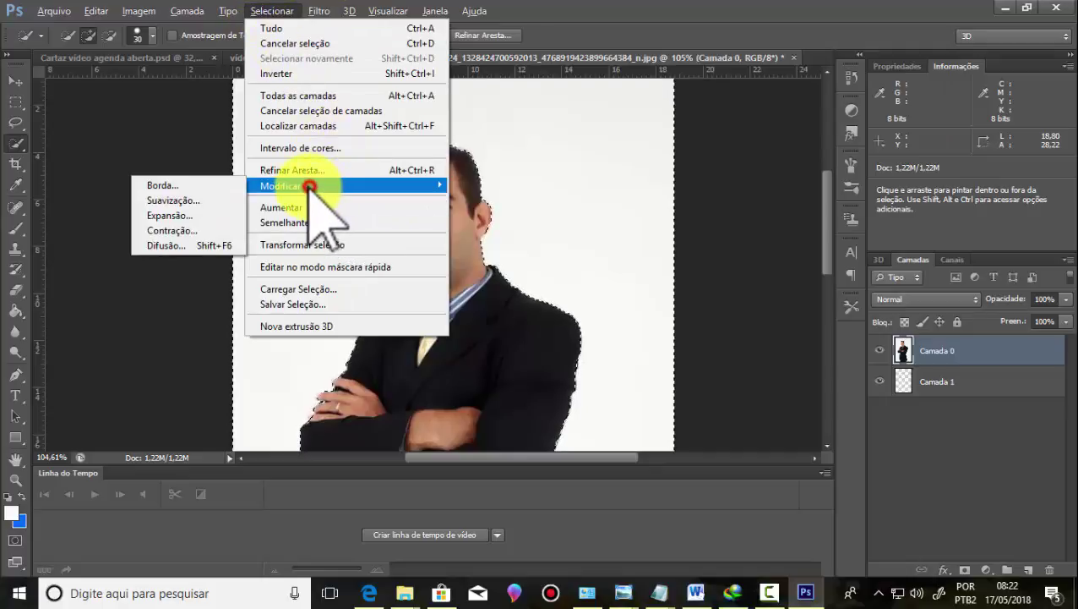
click(167, 246)
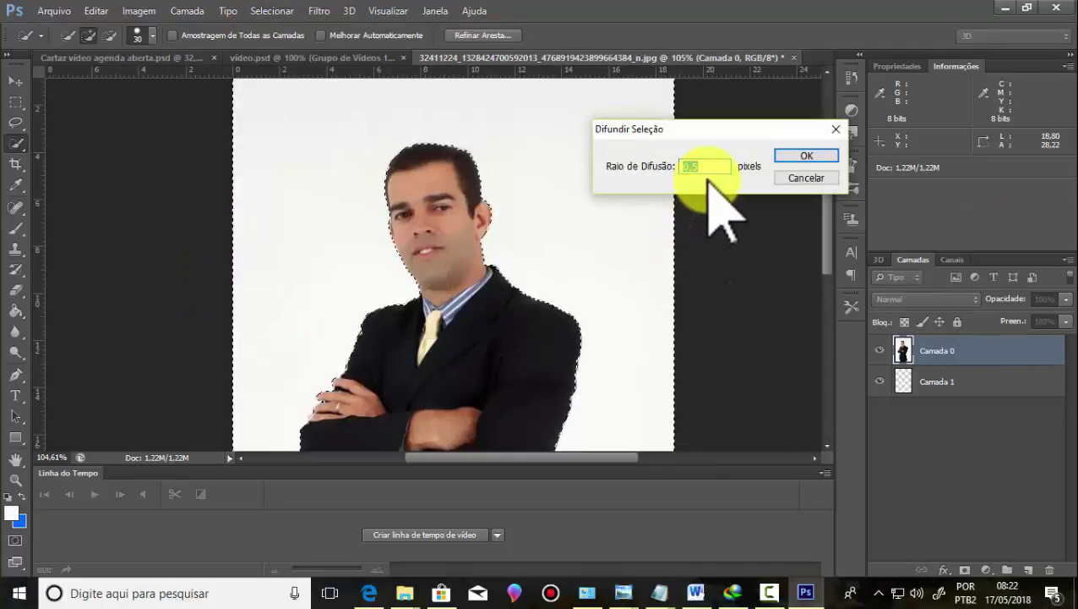
drag(714, 134, 710, 113)
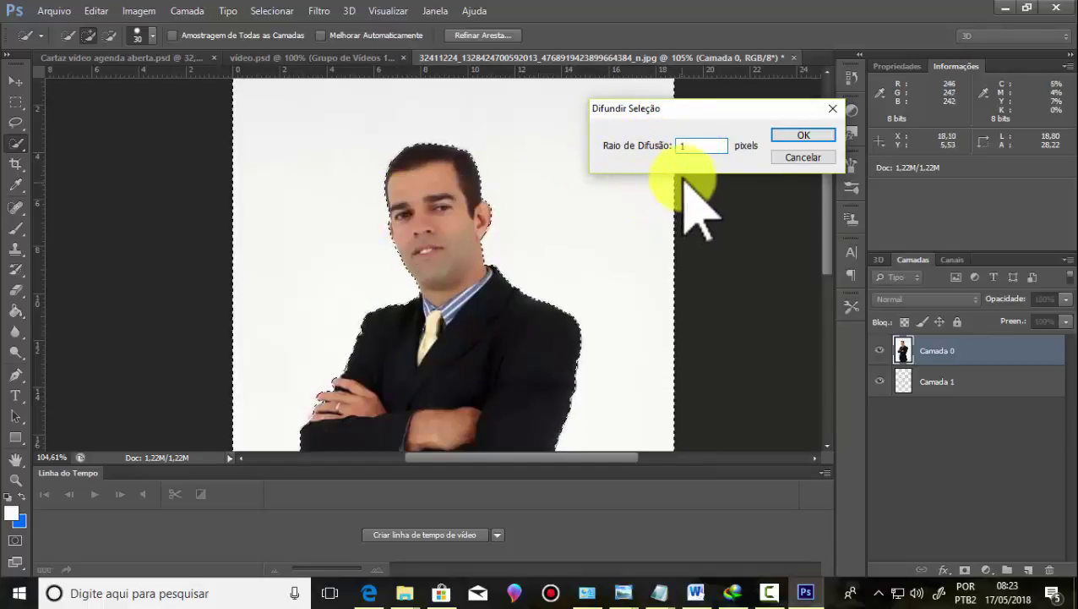
click(779, 135)
scroll(457, 190, down, 2)
scroll(457, 196, down, 1)
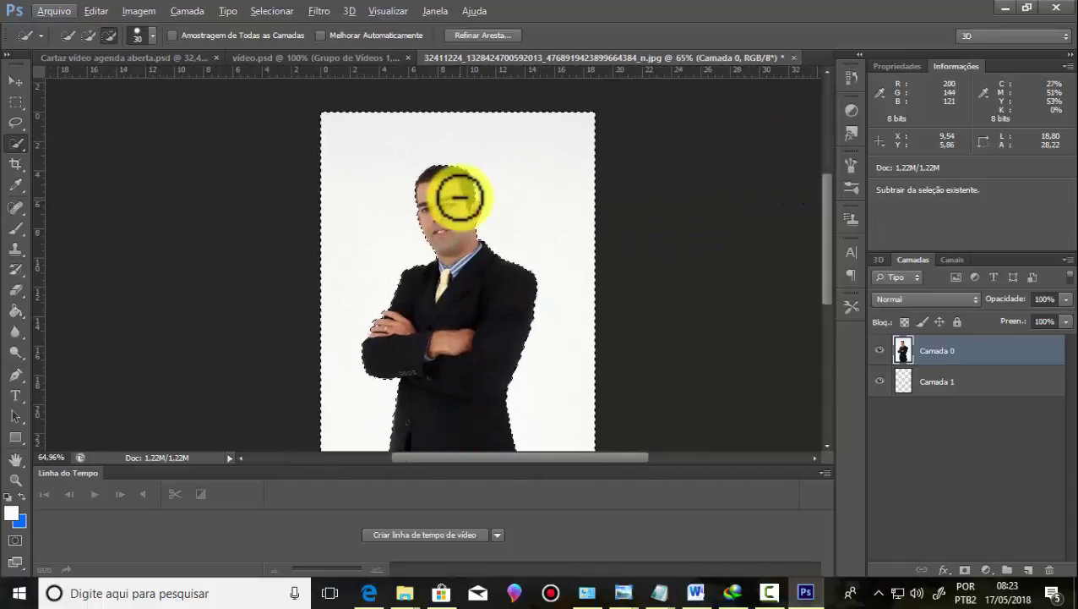
key(Delete)
key(ctrl+d)
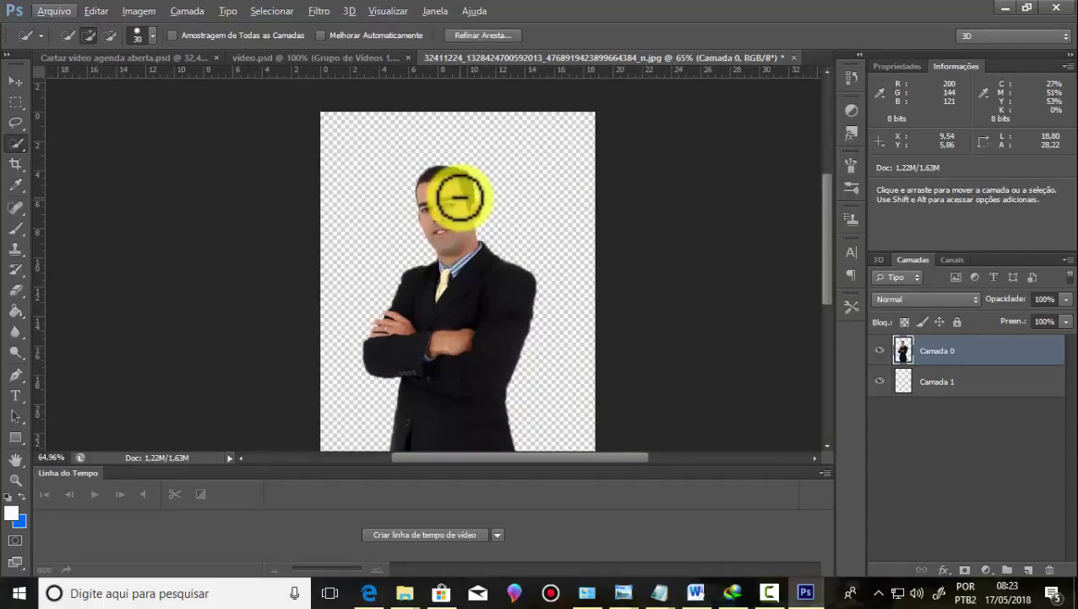
Step: Delete the empty Camada 1 layer, leaving only Camada 0 with the cut-out man
scroll(459, 197, up, 1)
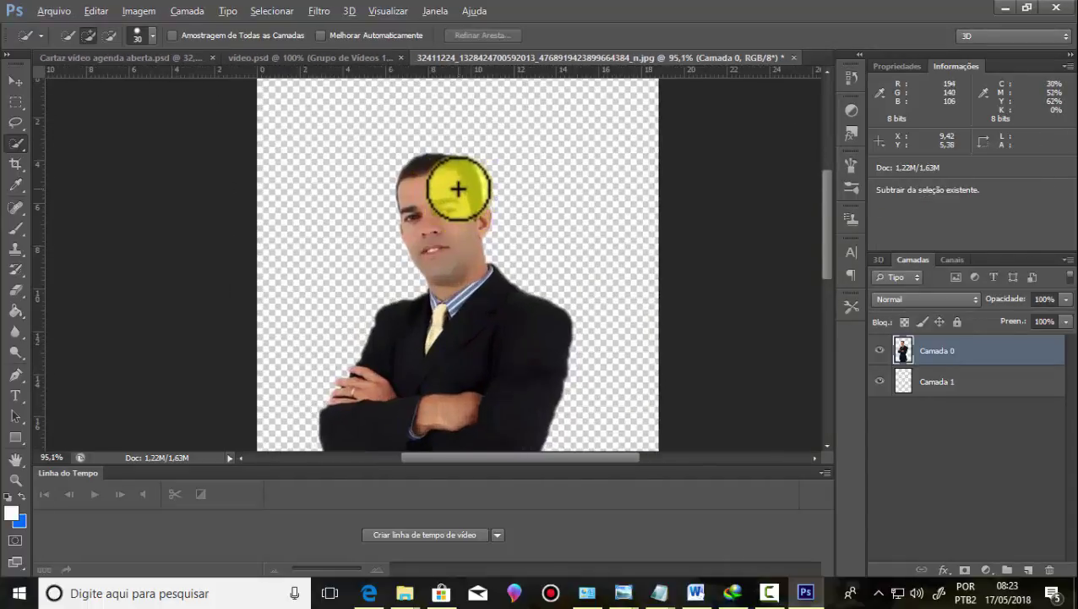
scroll(457, 191, up, 1)
scroll(457, 177, down, 1)
scroll(455, 173, down, 2)
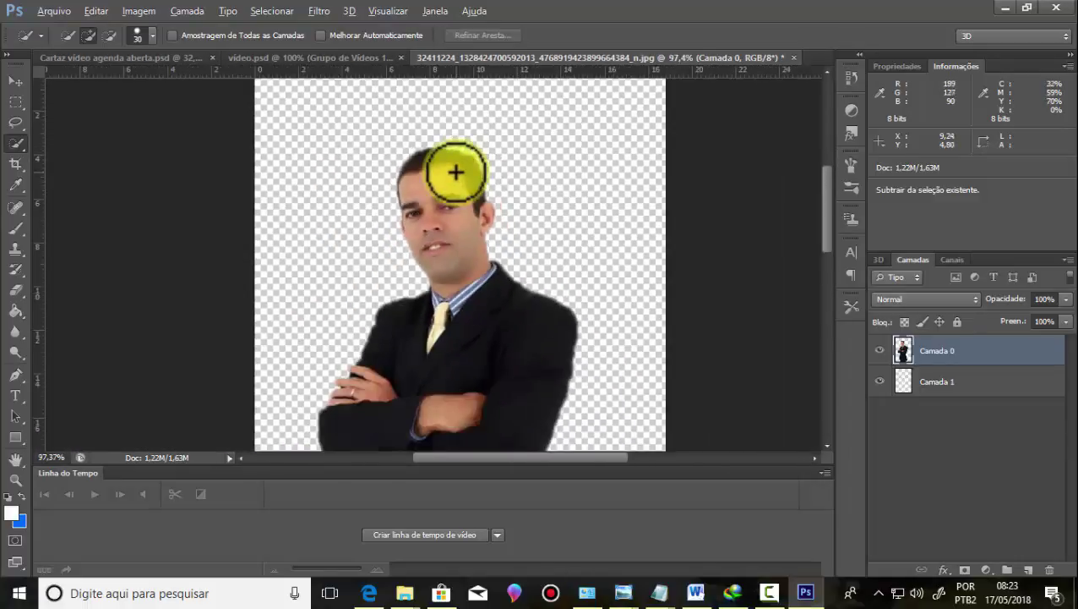
scroll(455, 172, down, 2)
scroll(350, 295, up, 1)
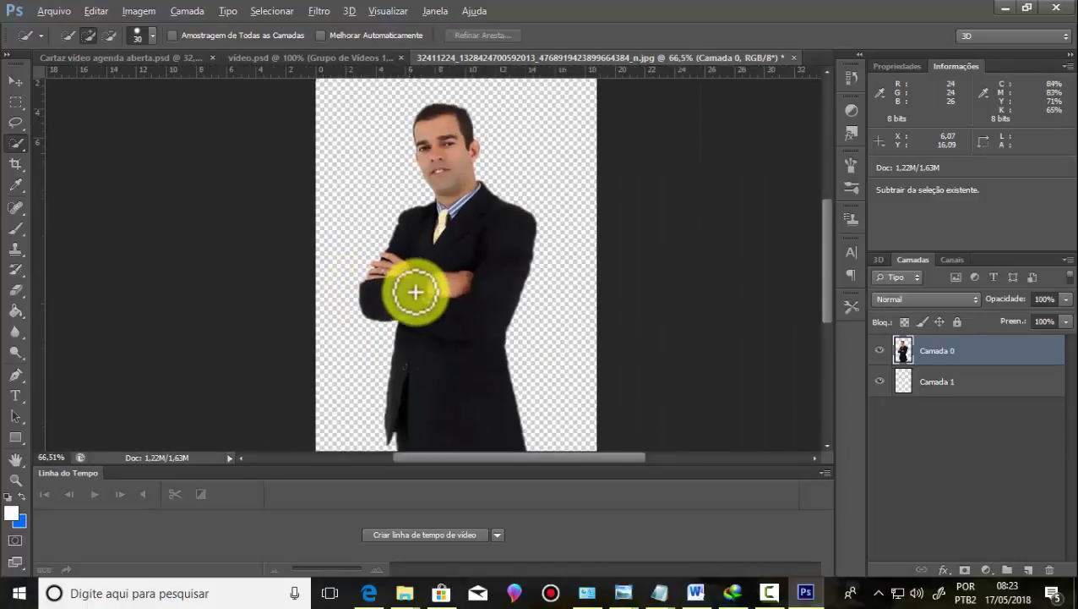
scroll(416, 286, down, 1)
scroll(369, 151, up, 1)
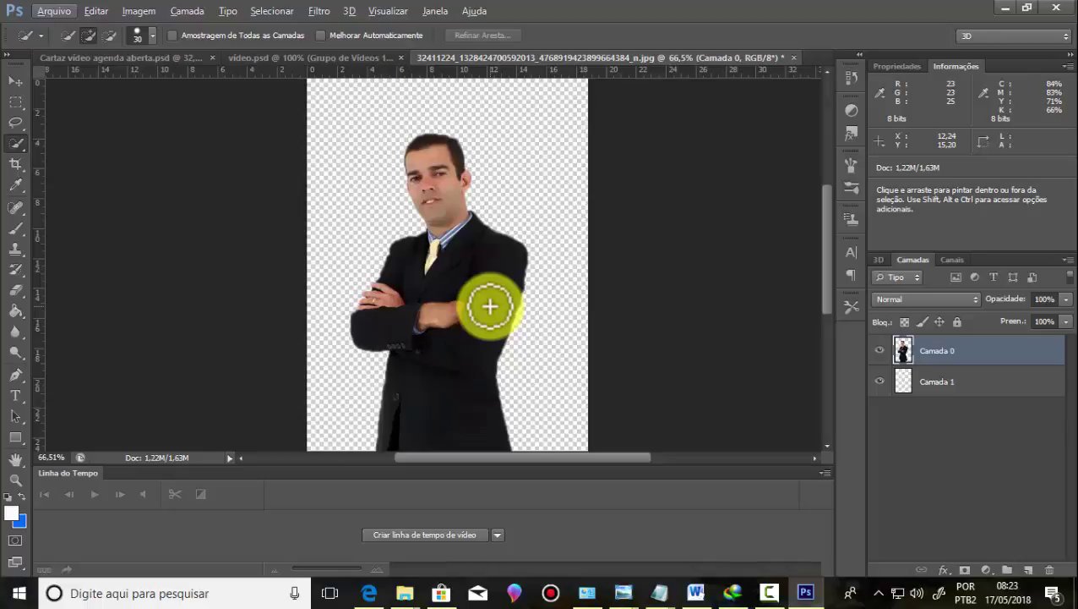
scroll(447, 229, up, 2)
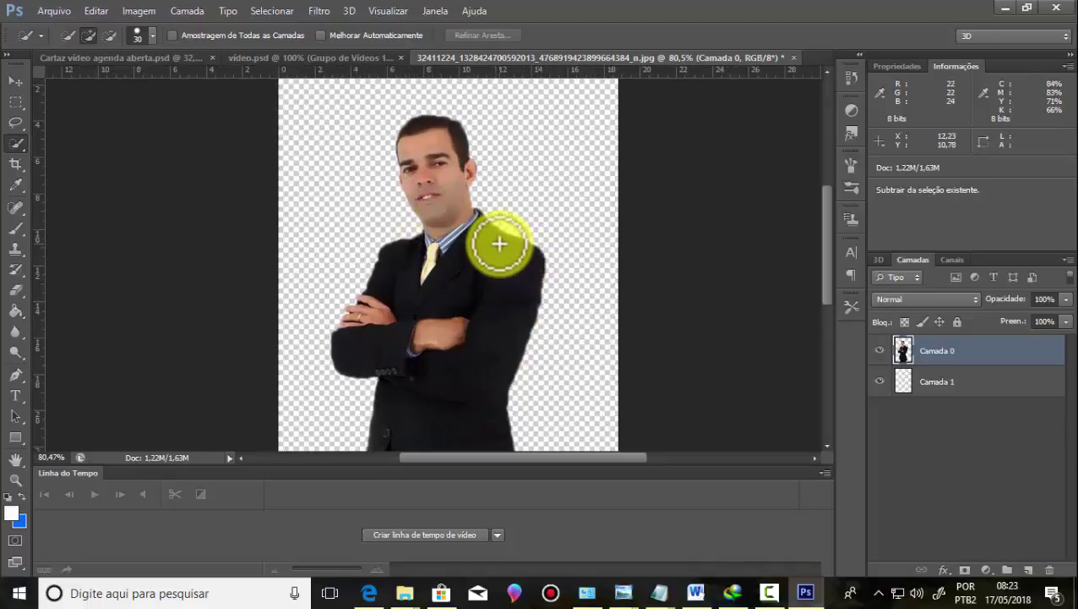
scroll(500, 243, down, 2)
click(971, 379)
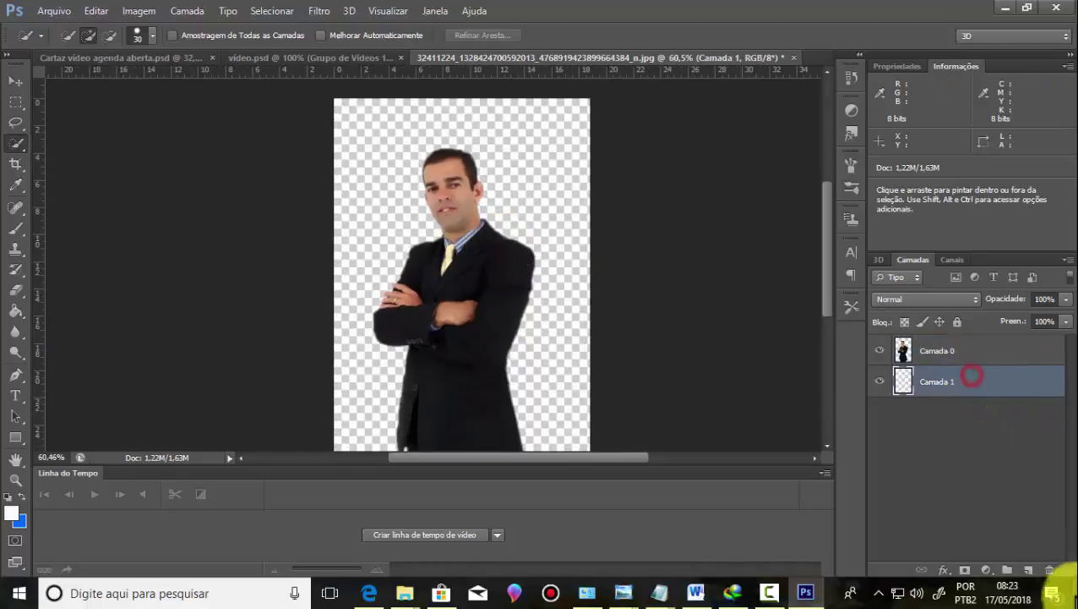
click(1050, 569)
click(483, 230)
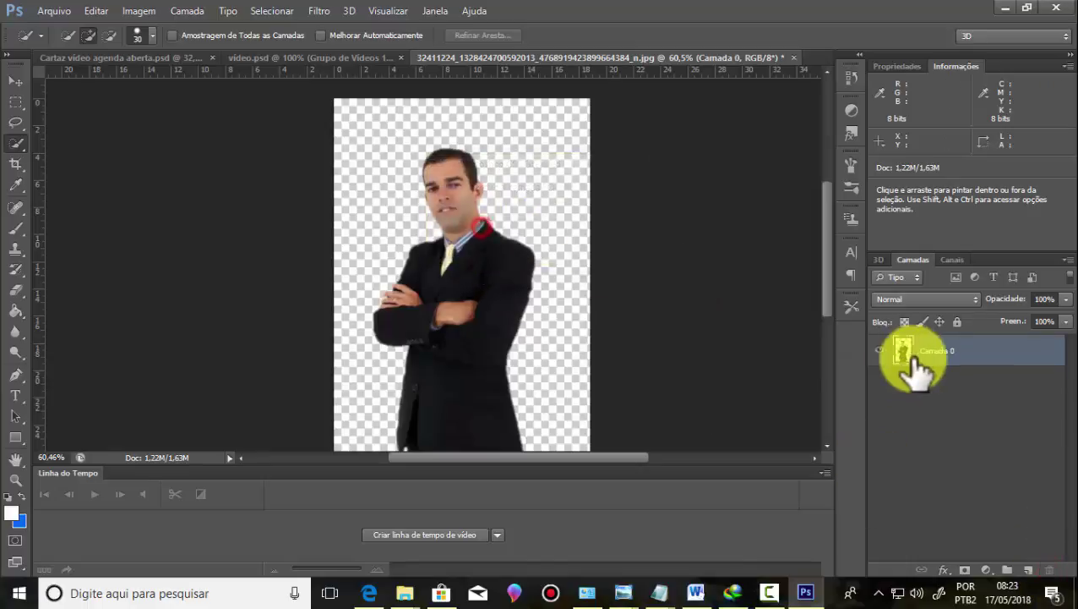
click(15, 102)
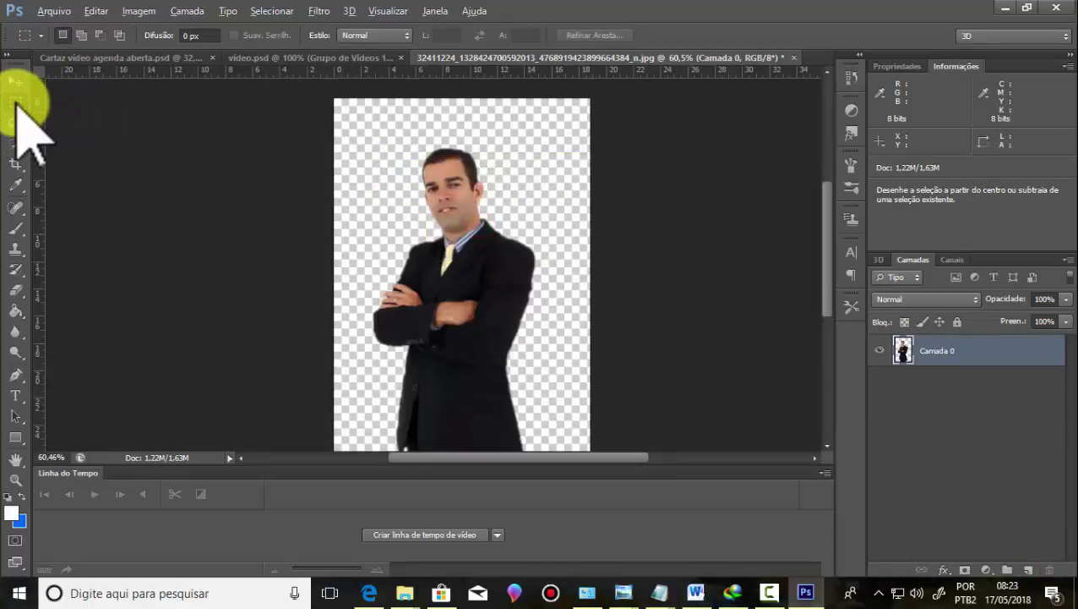
Step: Marquee-select and copy the whole suited-man photo, then return to the Cartaz vídeo agenda aberta document
key(alt)
drag(312, 110, 621, 354)
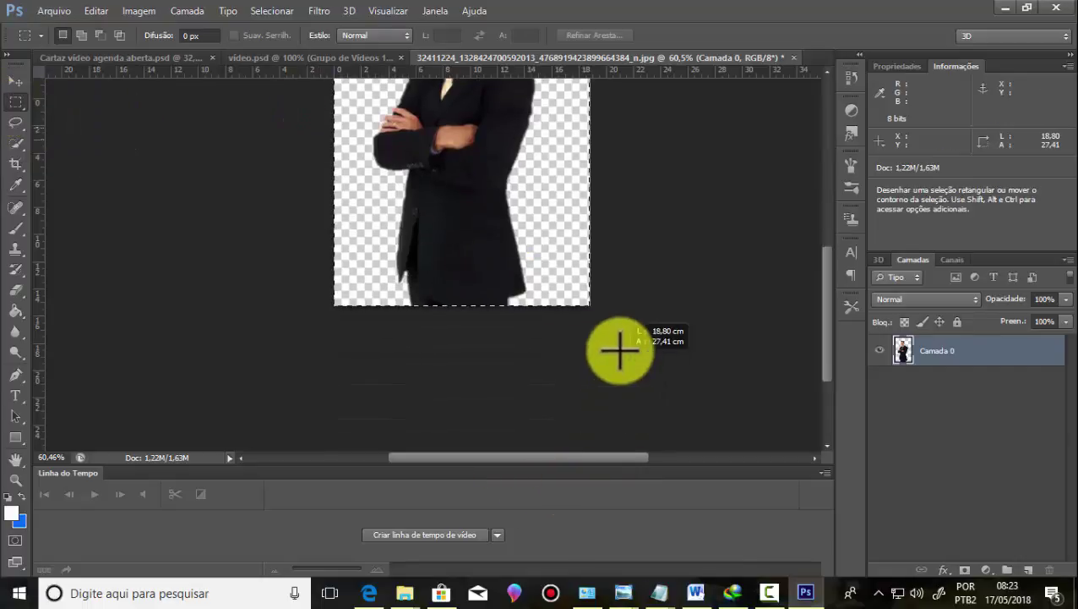
click(100, 12)
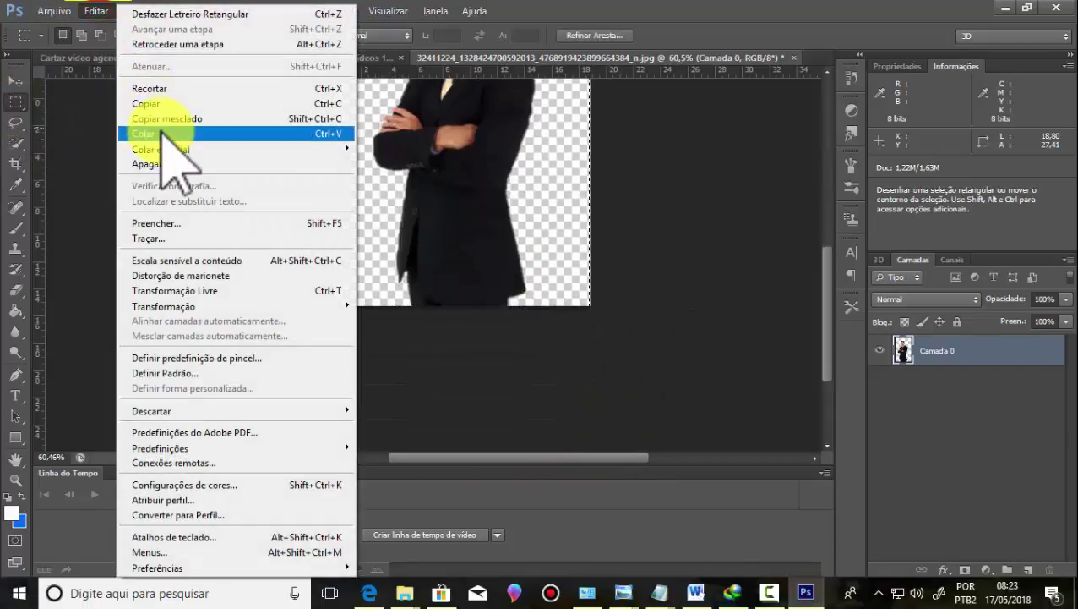
click(140, 103)
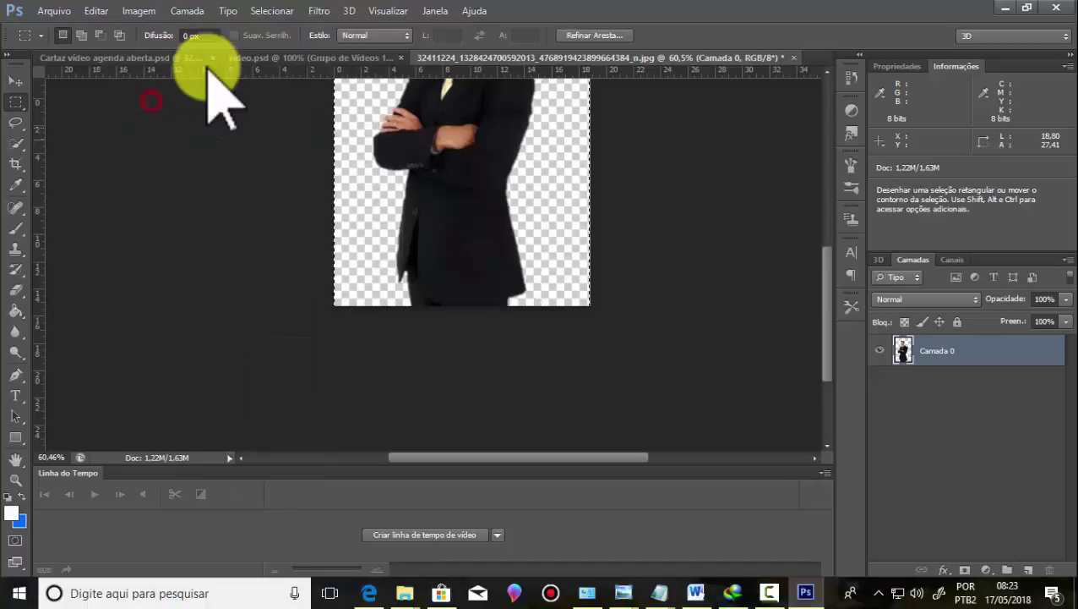
click(269, 57)
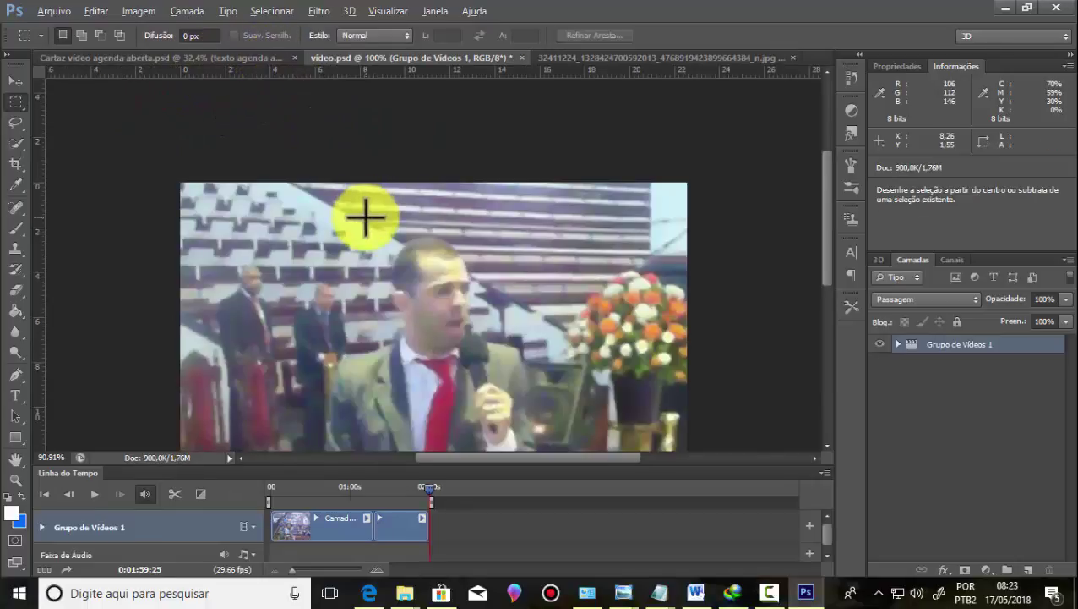
alt+scroll(298, 216, down, 1)
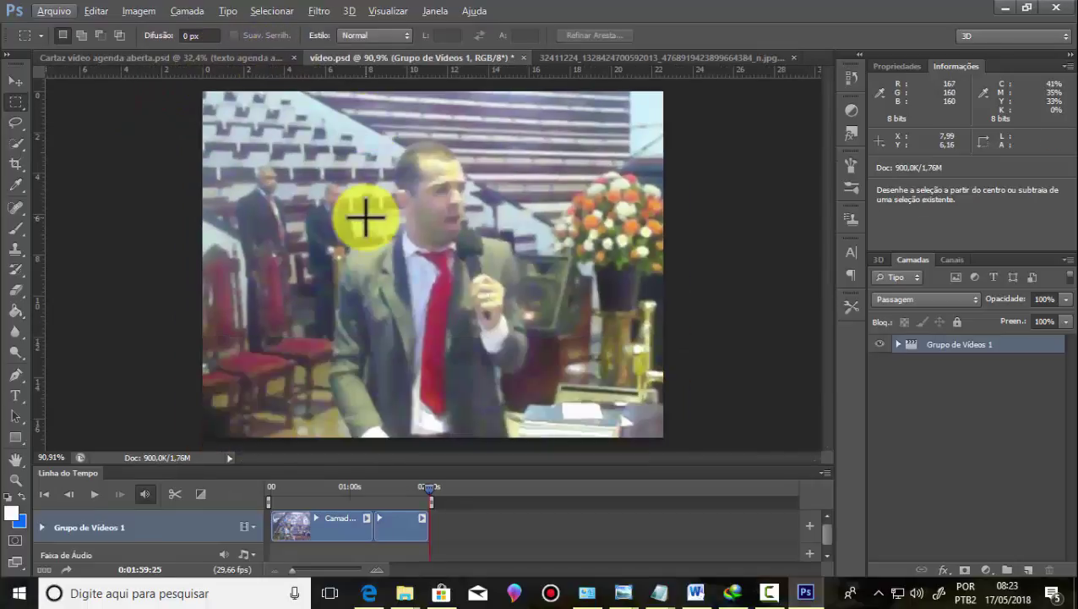
click(126, 58)
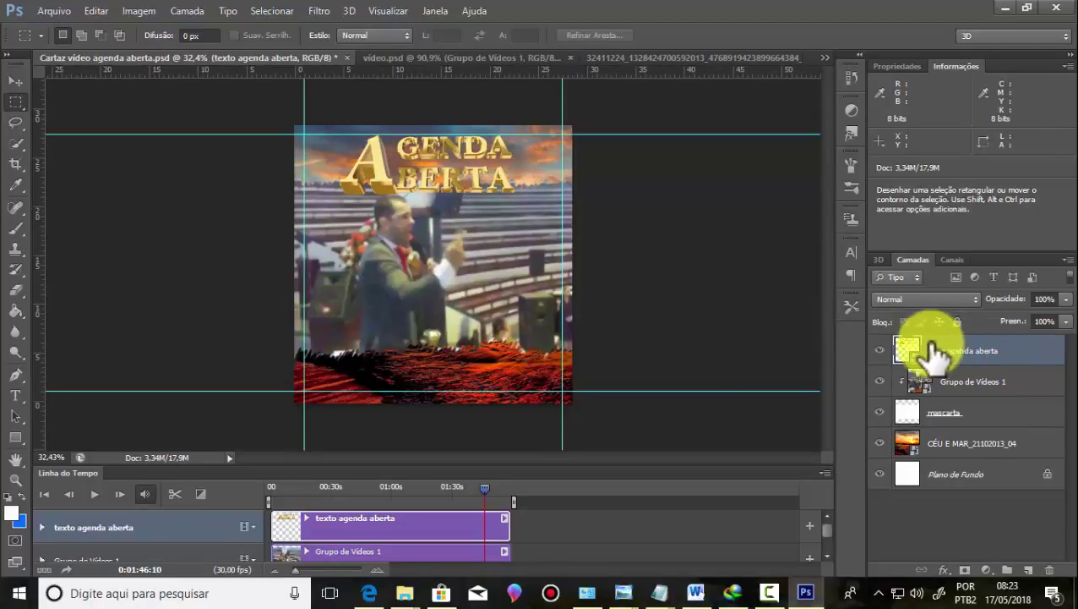
Step: Paste the suited man into the poster, accepting the profile mismatch, and move him right
click(96, 10)
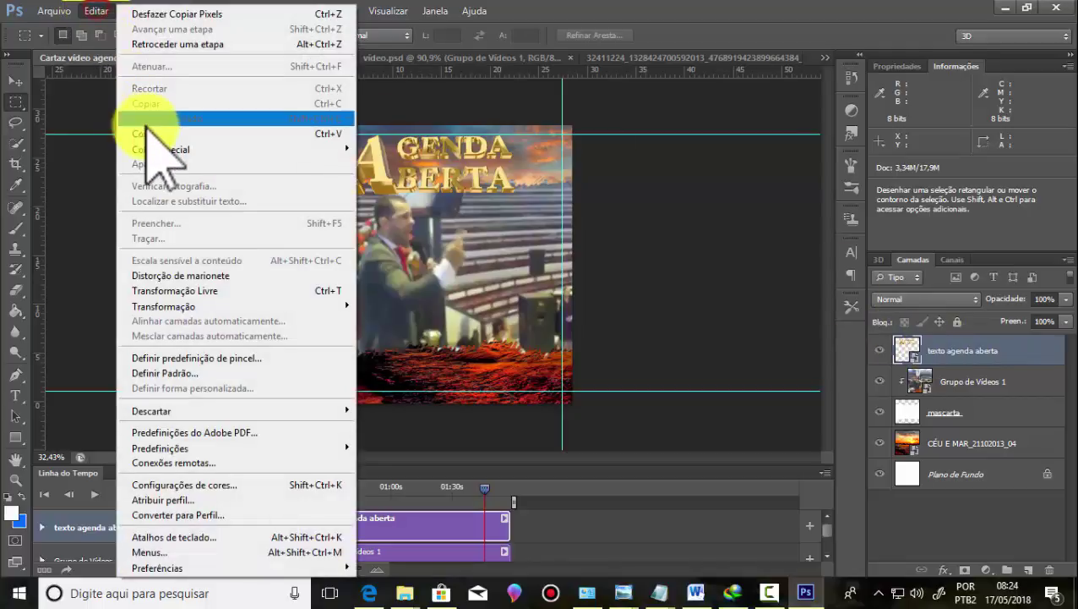
click(147, 132)
click(592, 309)
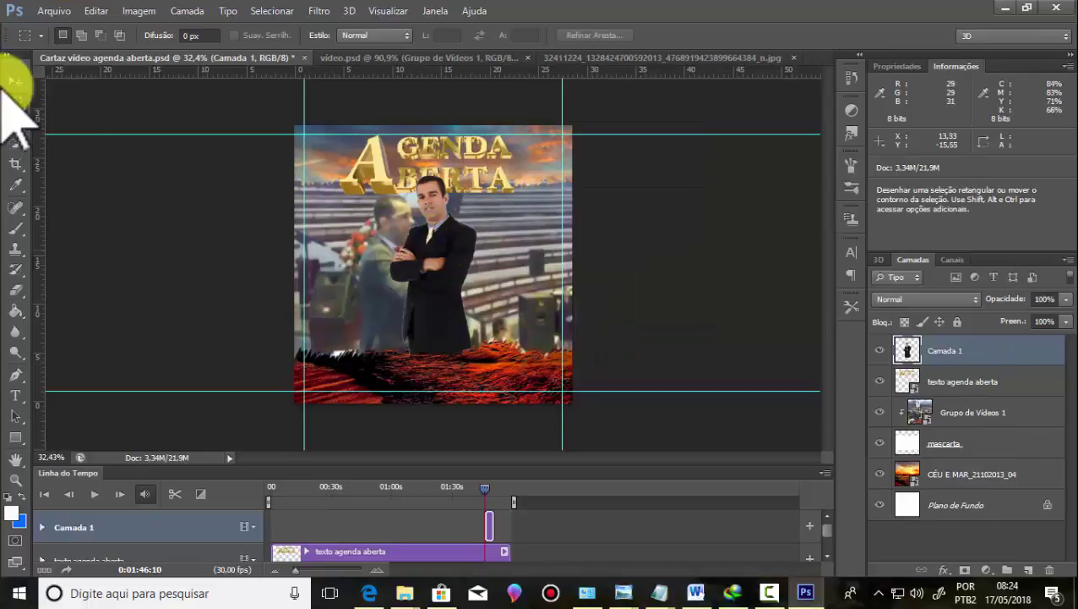
click(15, 81)
drag(444, 253, 532, 283)
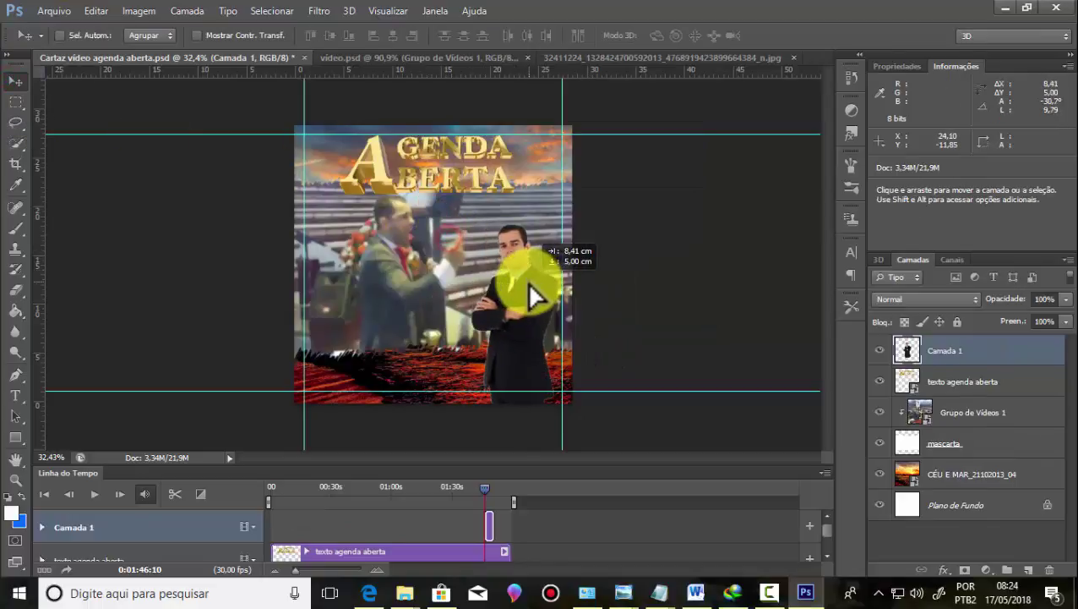
key(ctrl+plus)
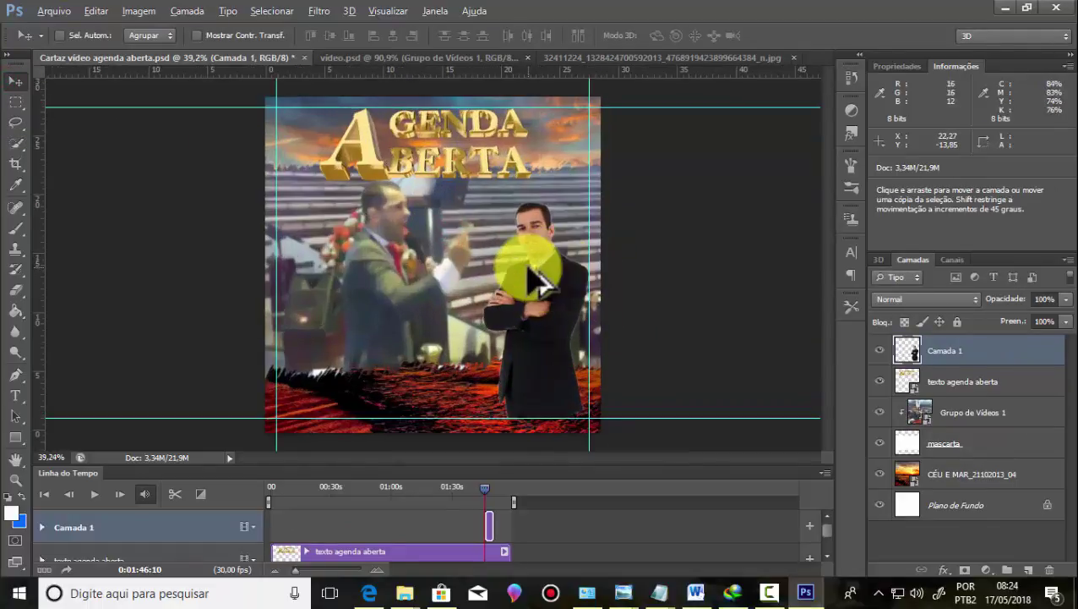
drag(531, 274, 328, 269)
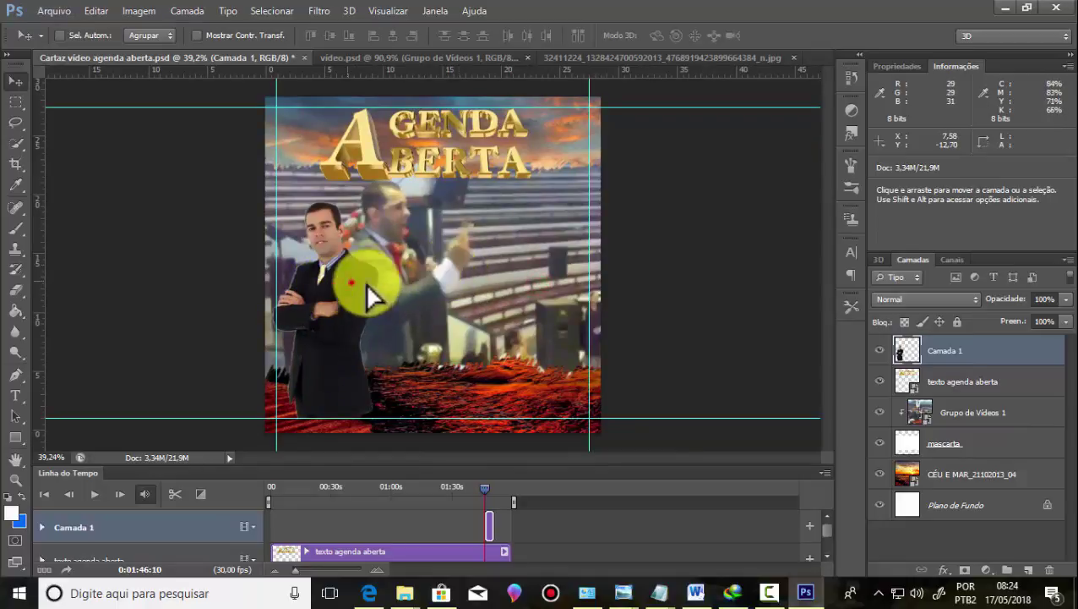
drag(367, 284, 563, 300)
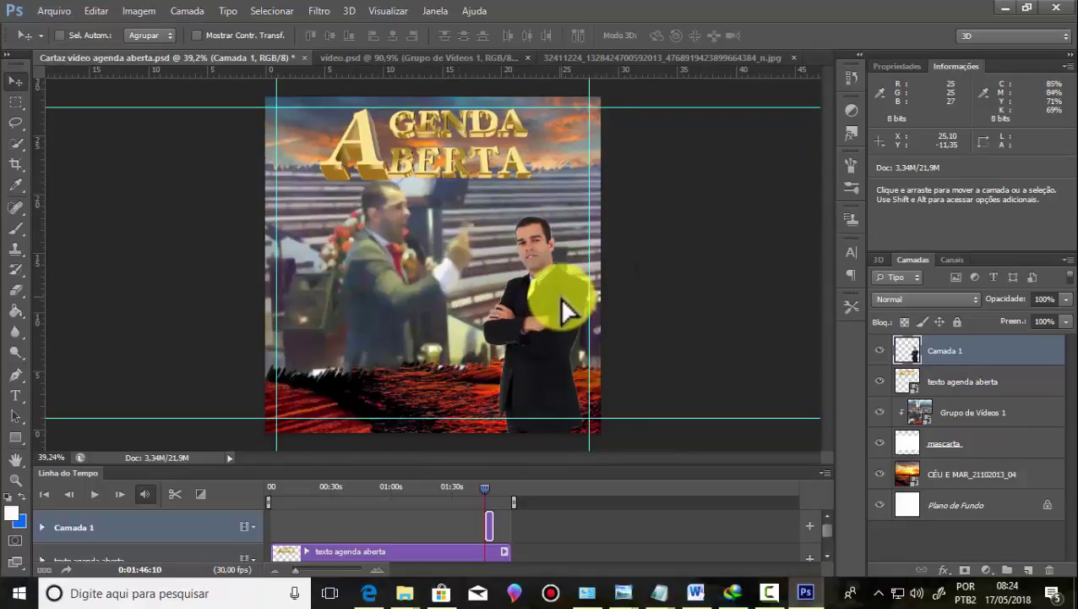
Step: Enlarge the man to about 161% at the lower right and add a layer mask
key(ctrl+t)
mouse_move(493, 213)
mouse_down()
mouse_move(429, 191)
mouse_move(313, 120)
mouse_up()
drag(529, 208, 535, 304)
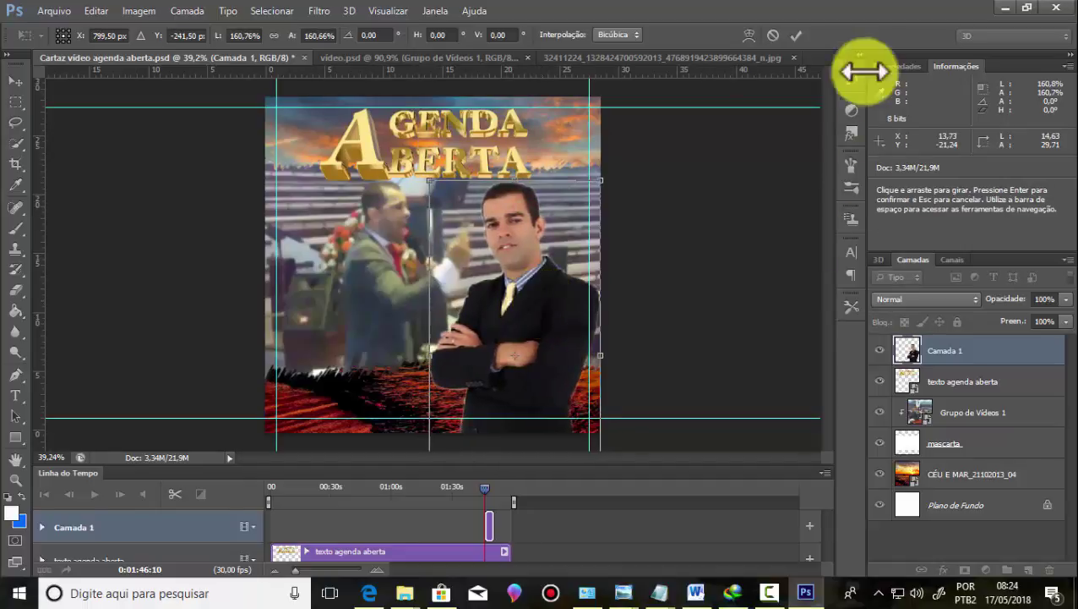
click(795, 35)
alt+scroll(511, 172, down, 2)
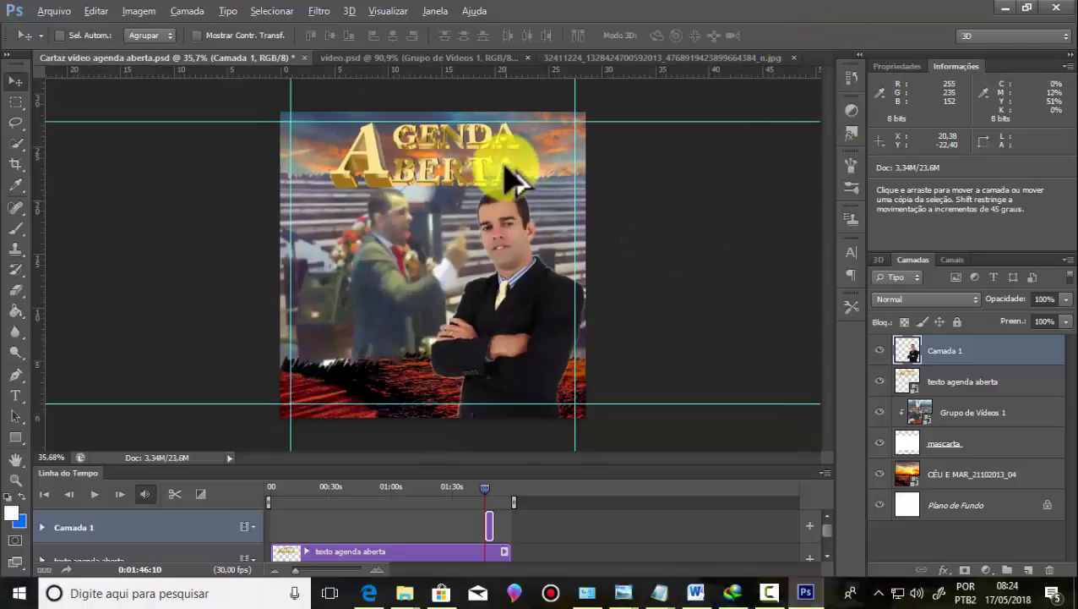
alt+scroll(491, 195, down, 2)
alt+scroll(486, 406, up, 2)
alt+scroll(491, 355, up, 1)
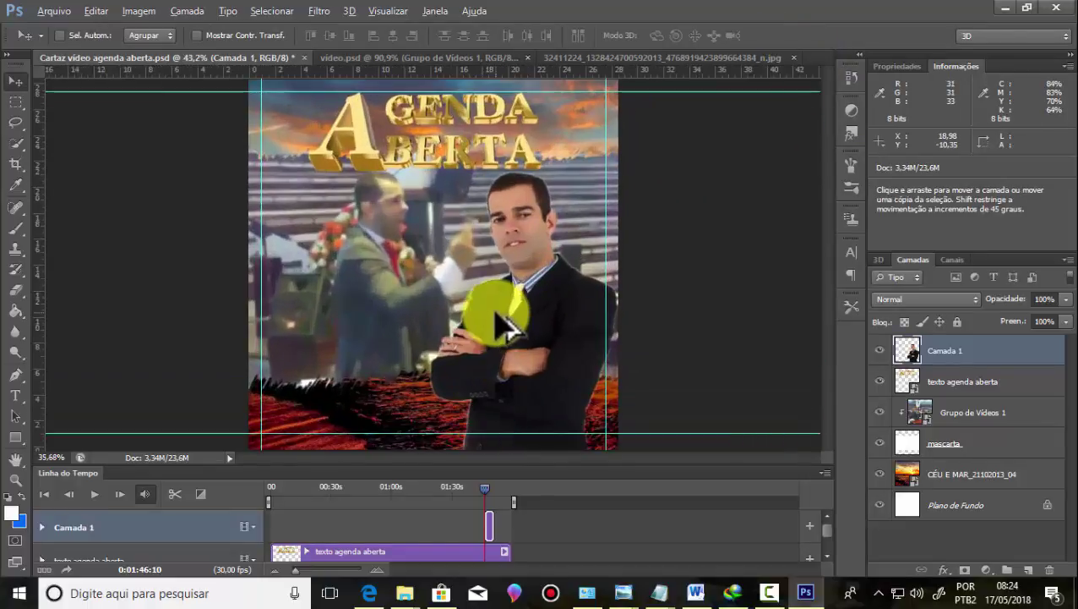
alt+scroll(507, 397, down, 2)
alt+scroll(520, 439, up, 2)
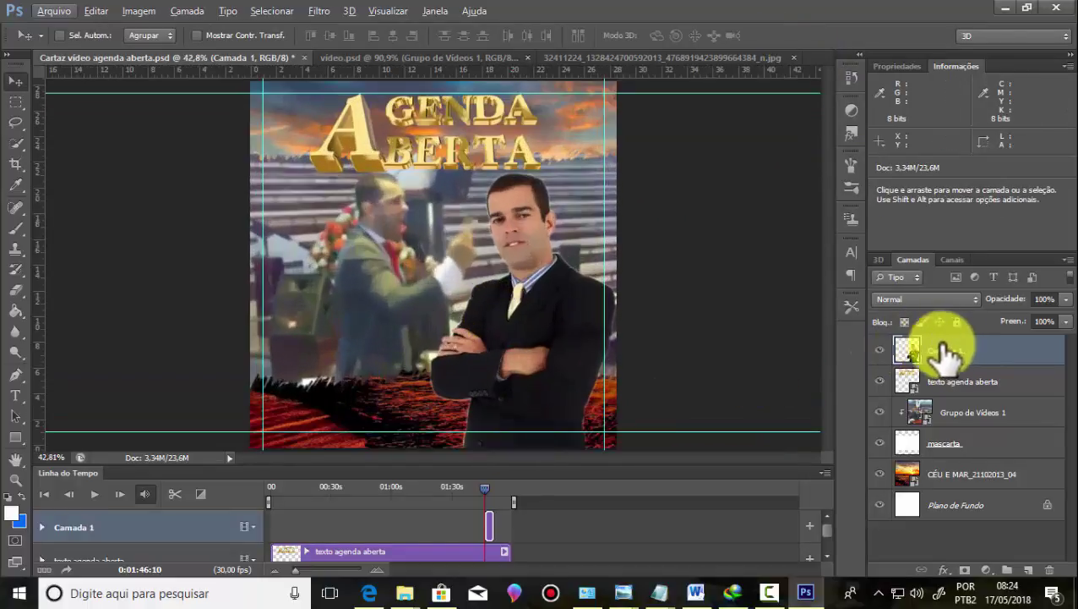
click(964, 570)
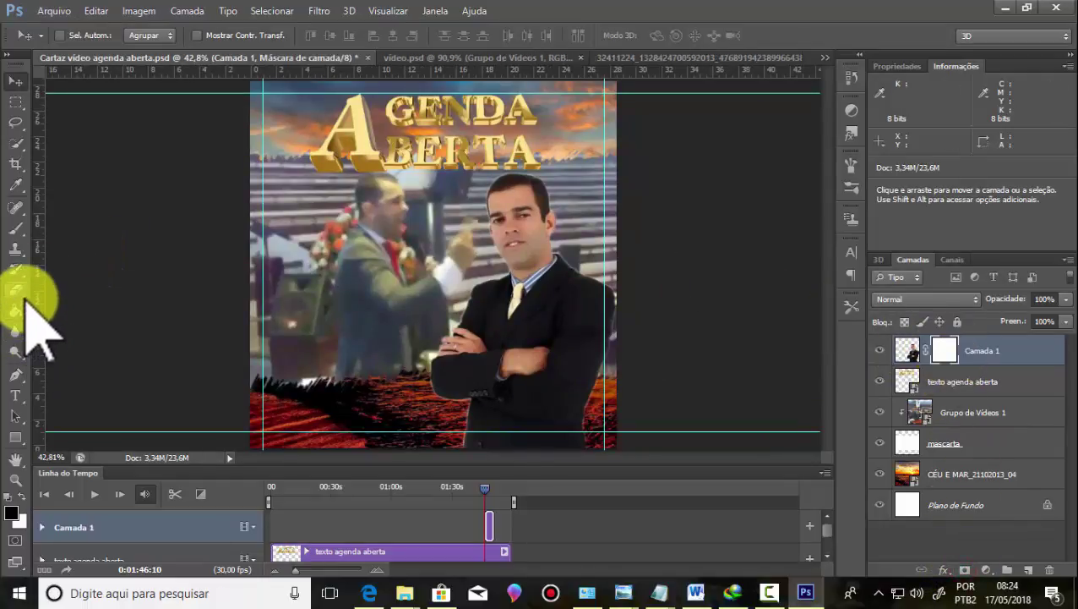
Step: Draw a black-to-white gradient upward on the mask to fade the man's lower body
click(23, 294)
click(24, 313)
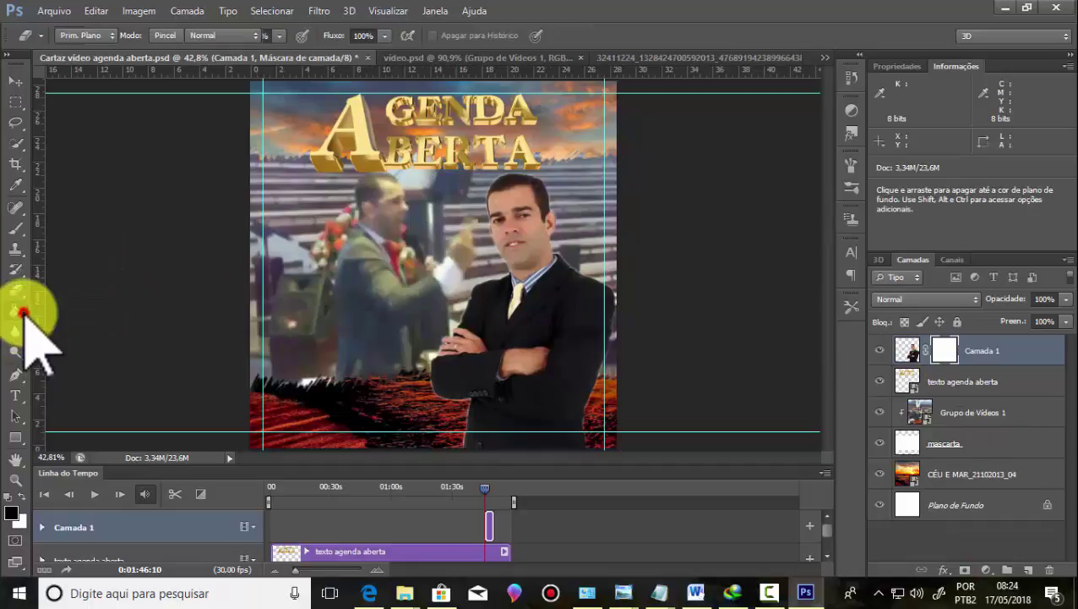
click(71, 308)
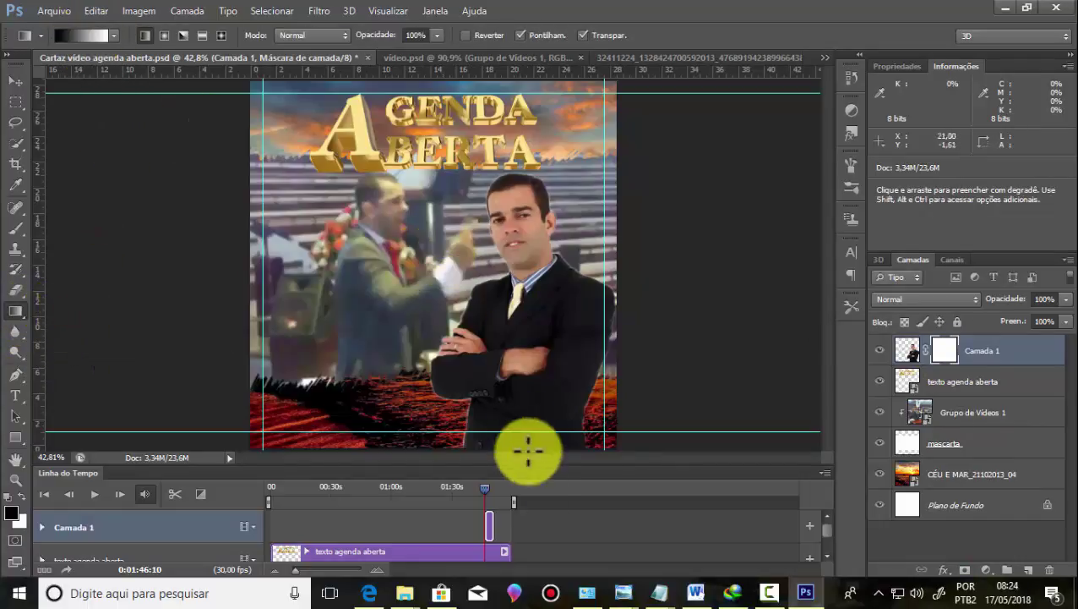
drag(516, 448, 514, 385)
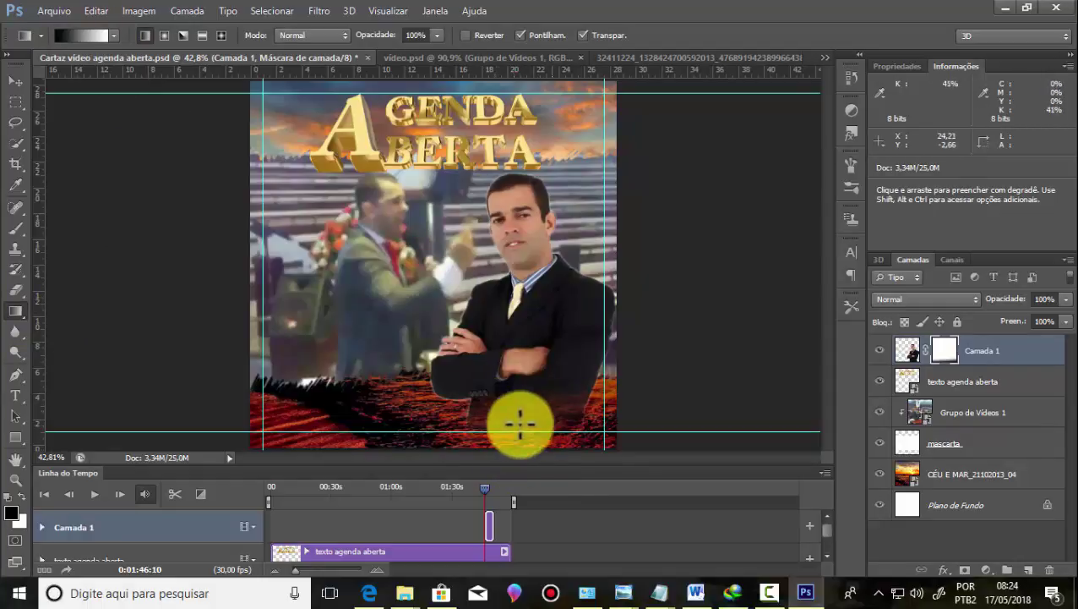
Step: Nudge the suited man slightly sideways with the Move tool
click(15, 80)
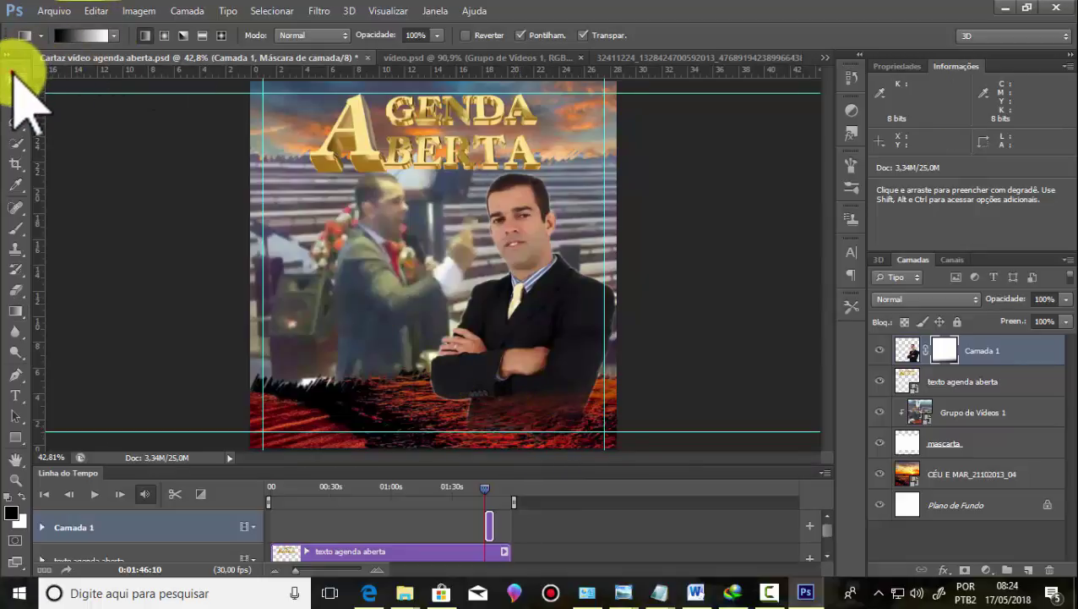
drag(527, 240, 536, 246)
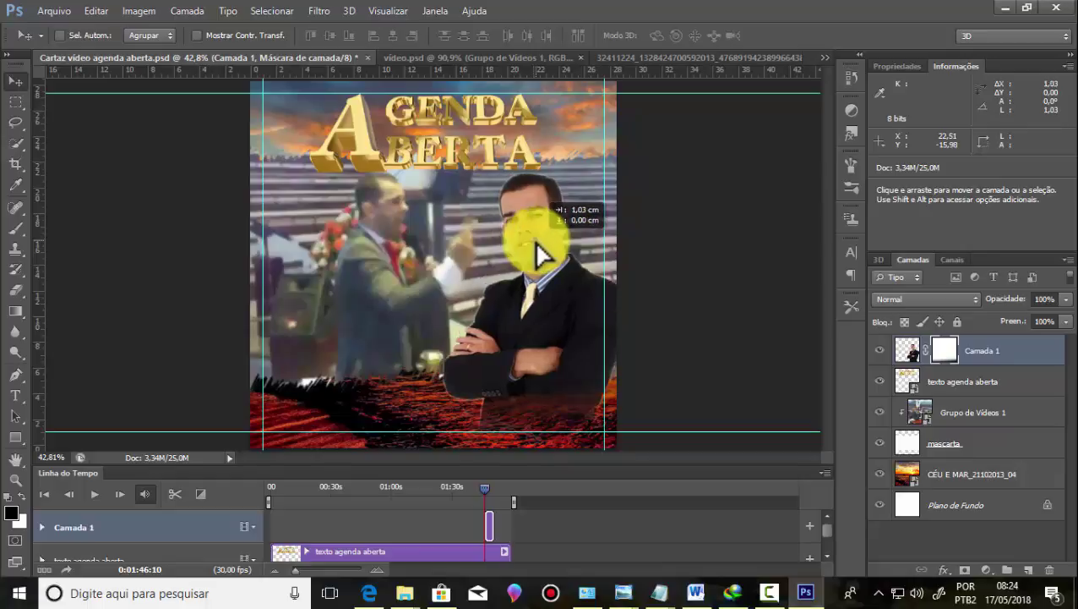
scroll(621, 321, up, 2)
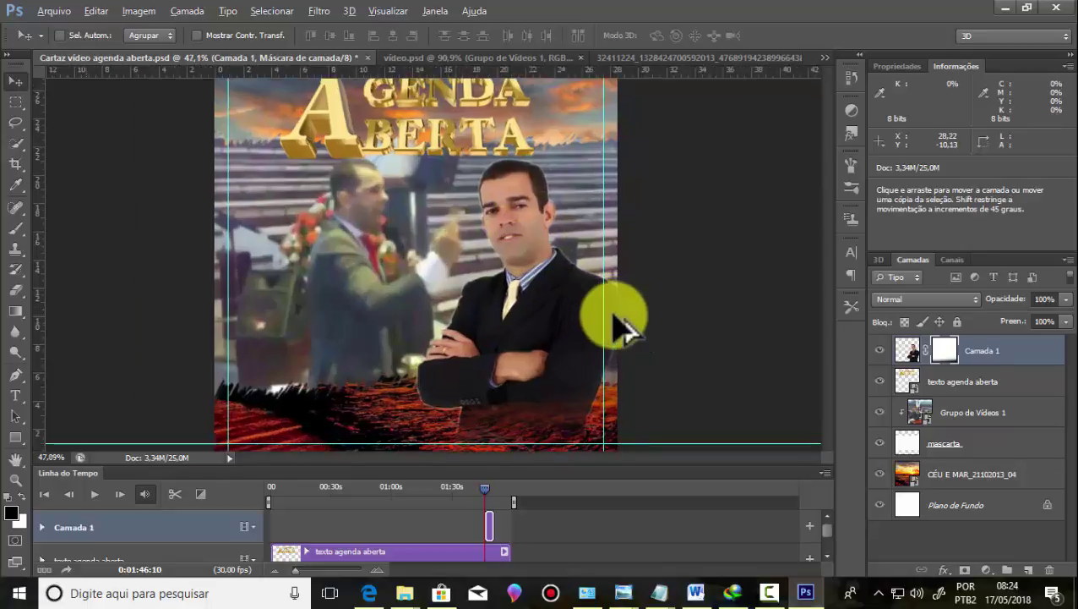
scroll(638, 309, down, 1)
scroll(604, 279, down, 2)
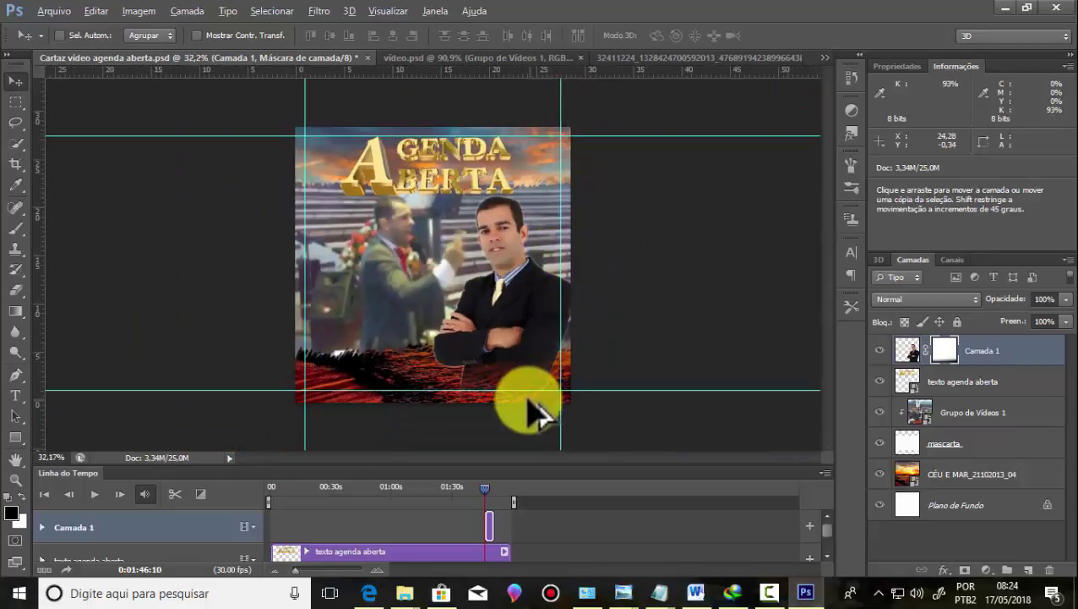
scroll(448, 270, down, 1)
scroll(418, 254, down, 1)
scroll(411, 251, up, 1)
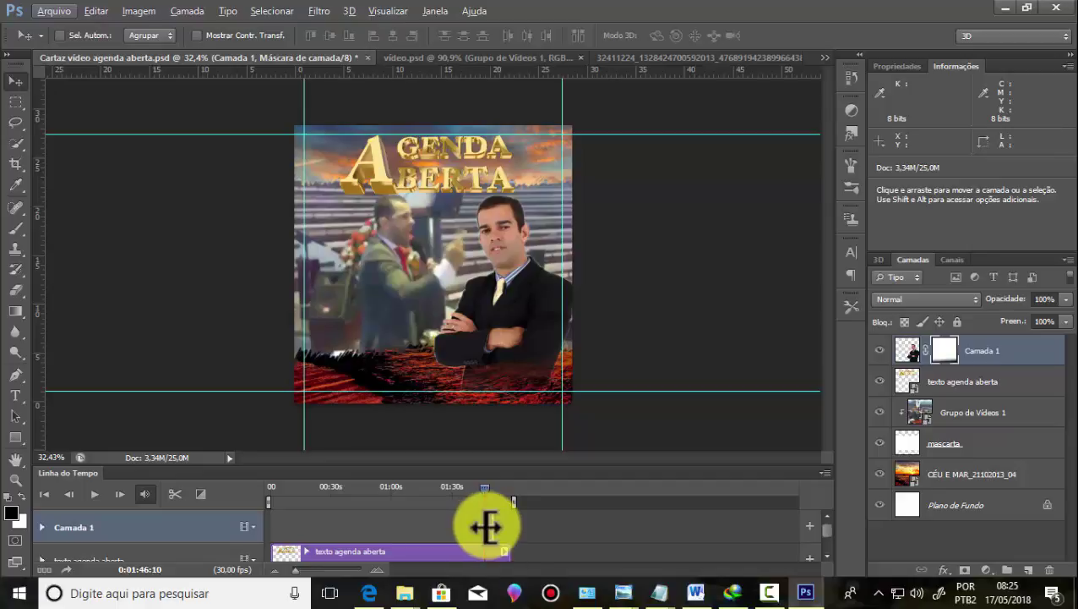
Step: Stretch Camada 1's clip to the video's end and preview from the start
drag(486, 527, 272, 541)
drag(494, 526, 511, 525)
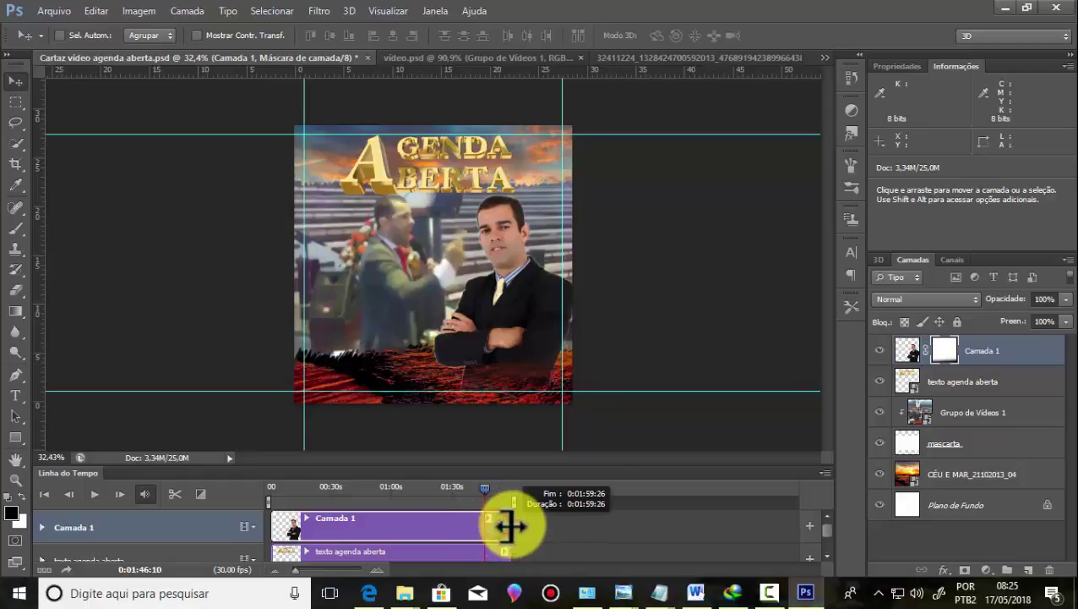
click(255, 500)
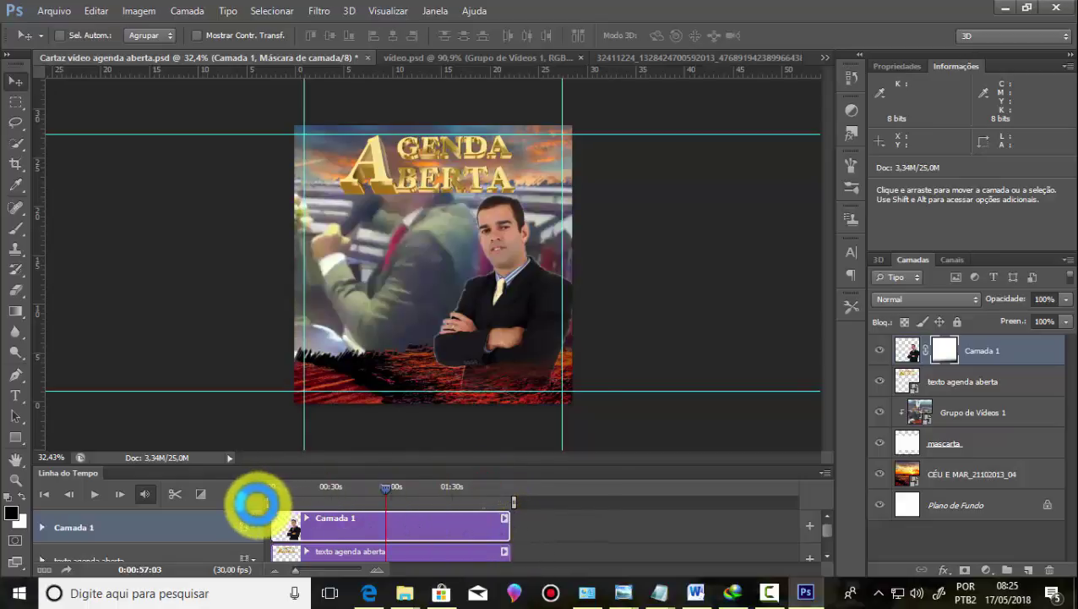
click(95, 498)
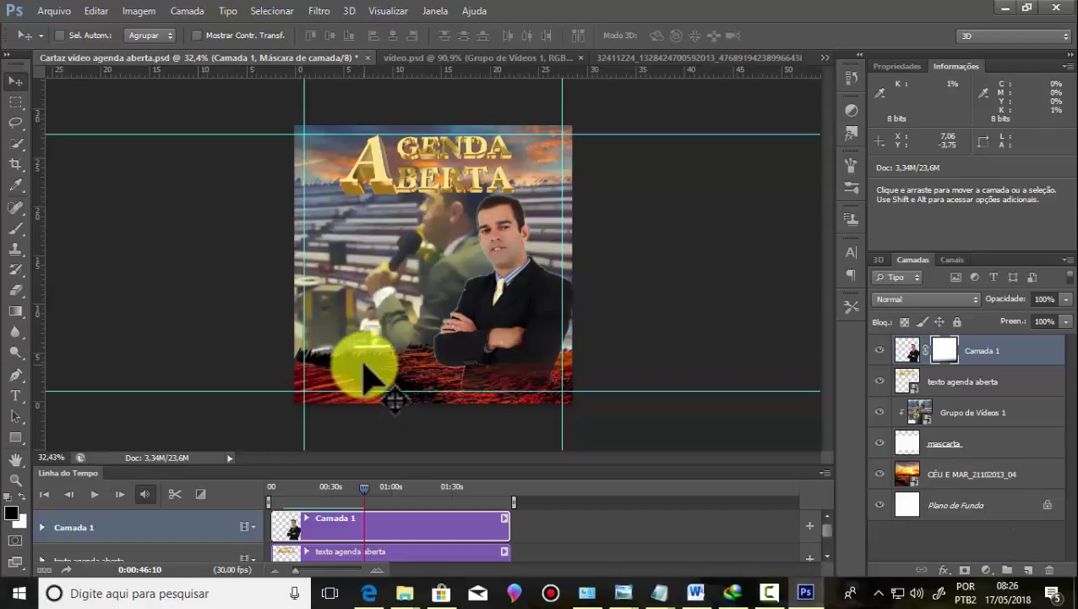
Step: Shorten Camada 1's clip to end around 0:45 and scrub back to check it
drag(423, 226, 550, 227)
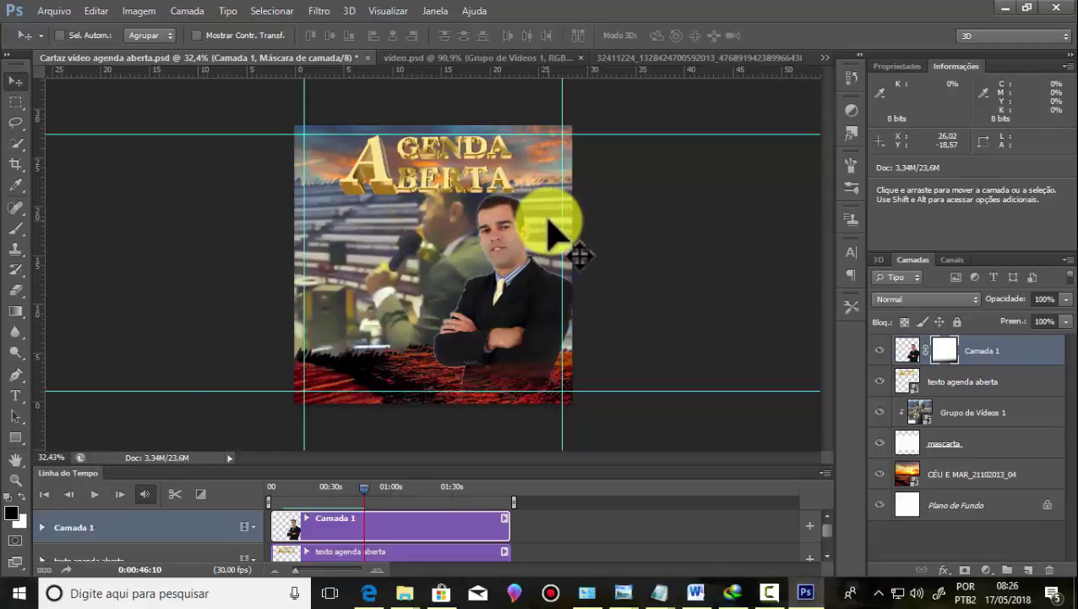
mouse_move(423, 240)
mouse_down()
mouse_move(570, 238)
mouse_move(513, 533)
mouse_move(479, 530)
mouse_up()
drag(446, 528, 362, 528)
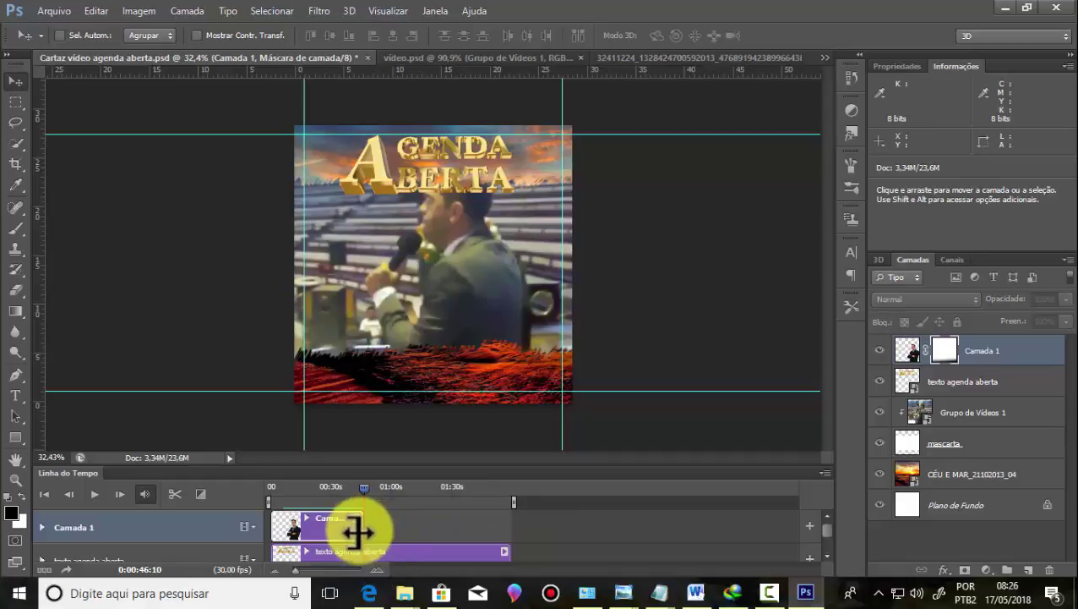
mouse_move(364, 491)
mouse_down()
mouse_move(291, 500)
mouse_move(361, 501)
mouse_up()
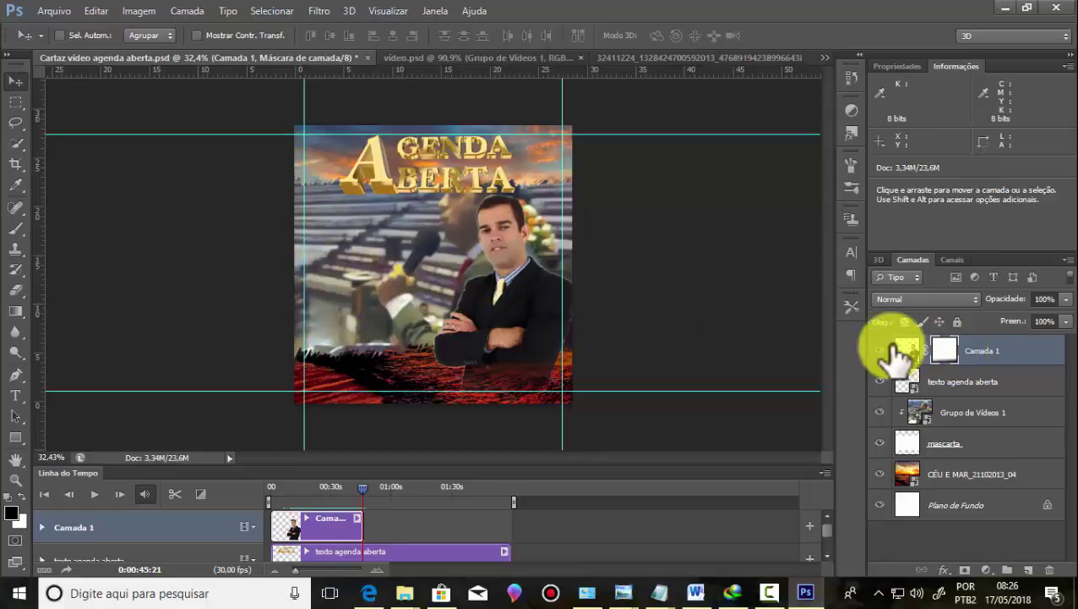
Step: Apply the man's mask, duplicate him onto the left, and start the copy's clip around 0:45
right_click(947, 353)
click(930, 399)
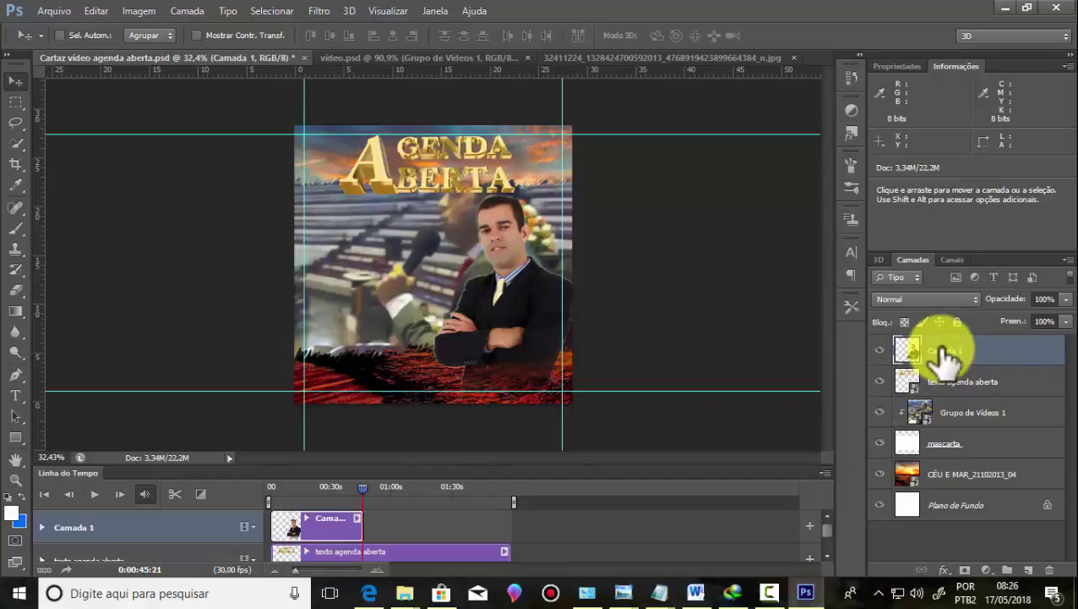
key(ctrl+j)
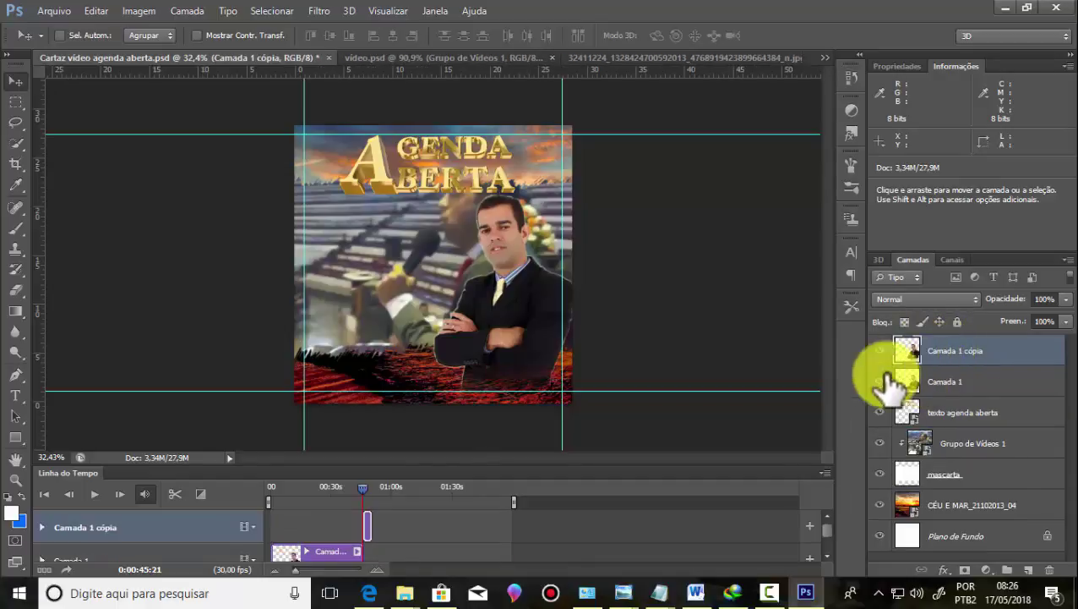
drag(526, 310, 402, 312)
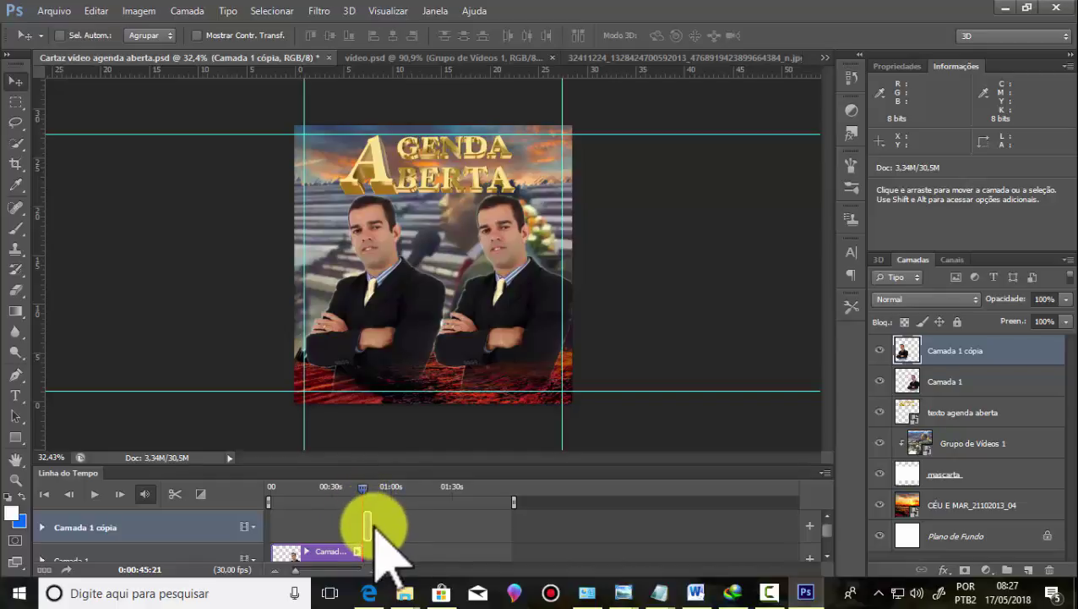
drag(369, 526, 505, 525)
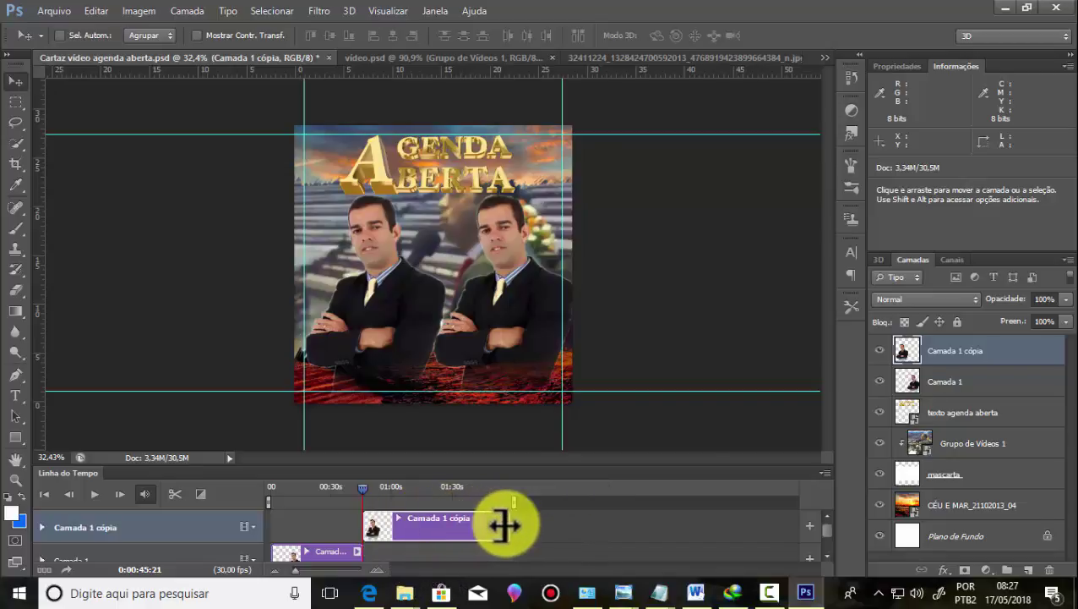
click(104, 11)
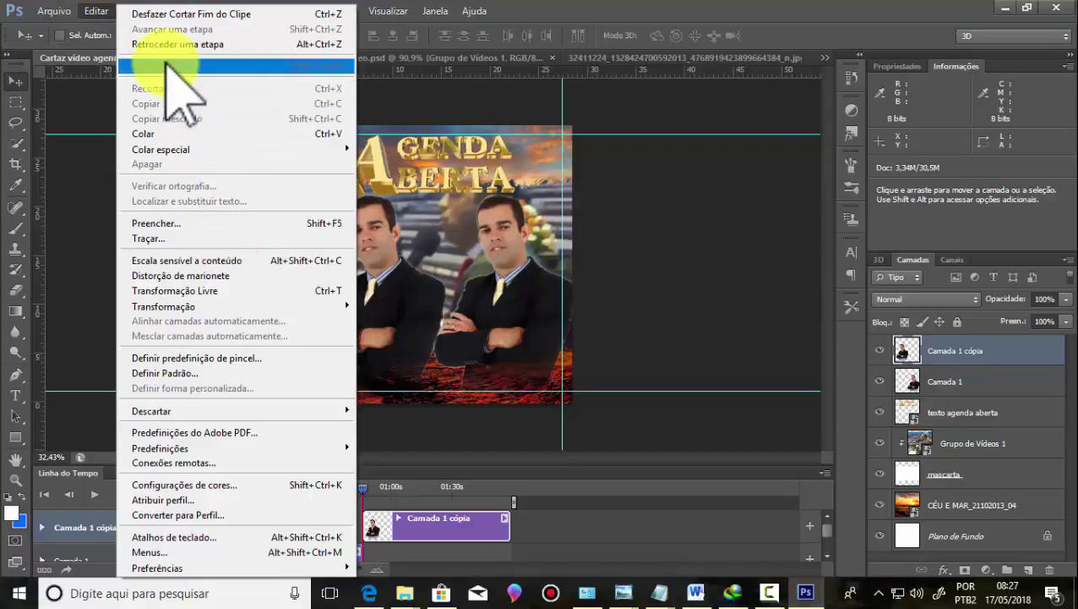
mouse_move(211, 306)
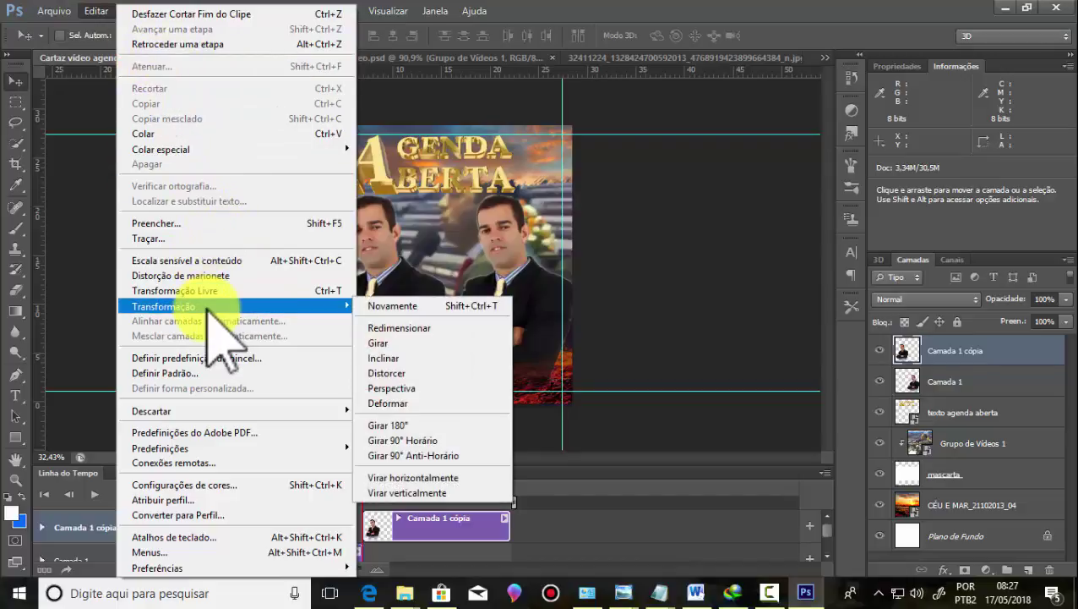
Step: Flip Camada 1 cópia horizontally and play a timeline preview of the poster
click(425, 478)
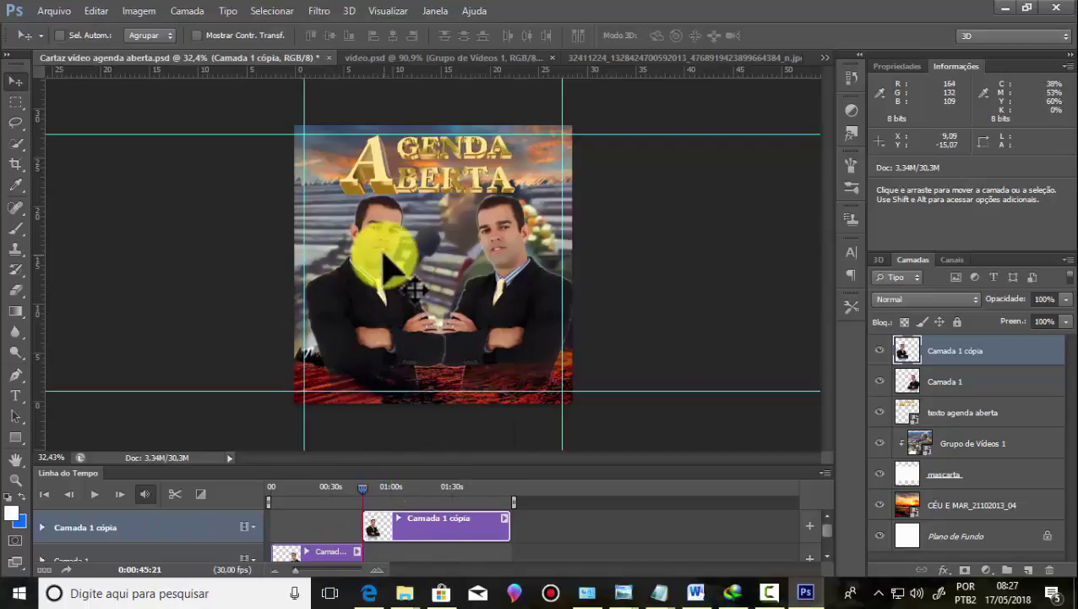
mouse_move(362, 487)
mouse_down()
mouse_move(372, 485)
mouse_move(342, 487)
mouse_up()
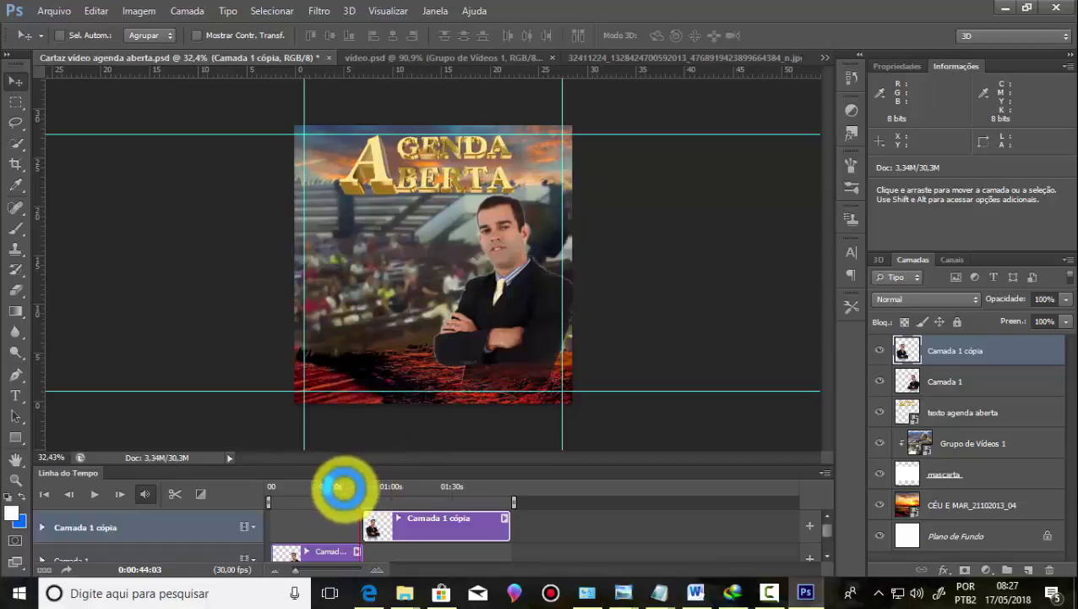
click(94, 494)
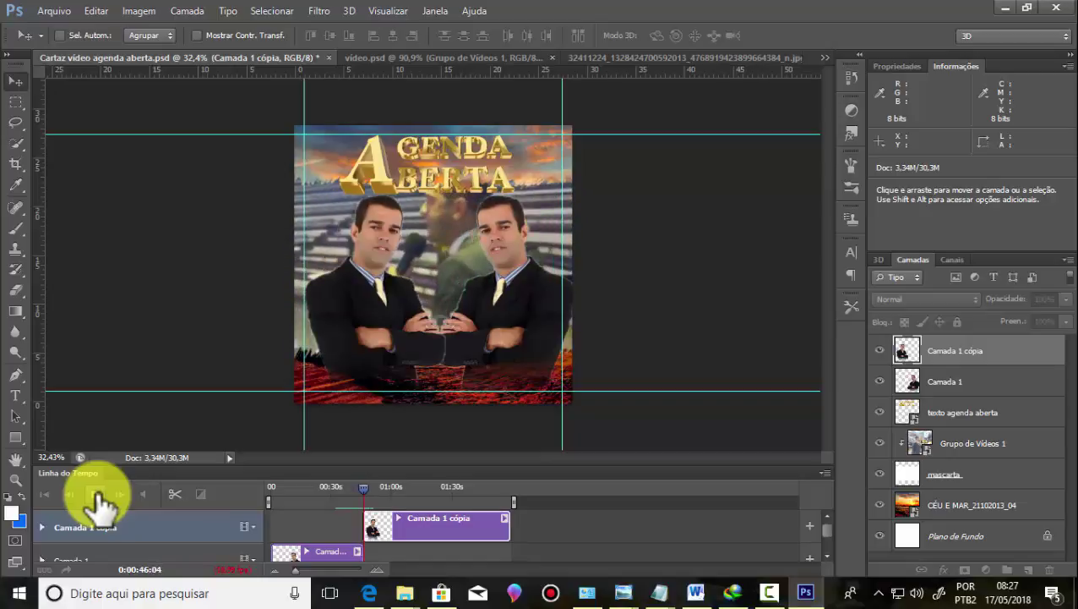
click(96, 495)
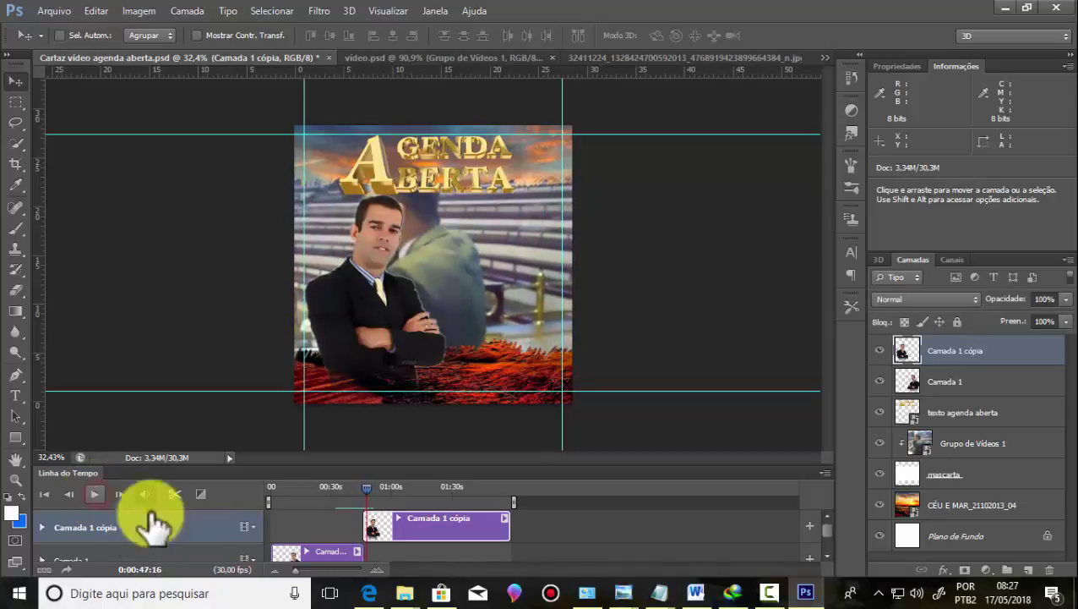
Step: Adjust items in the Timeline so Camada 1 cópia's clip runs from about 0:45 to the end
click(403, 592)
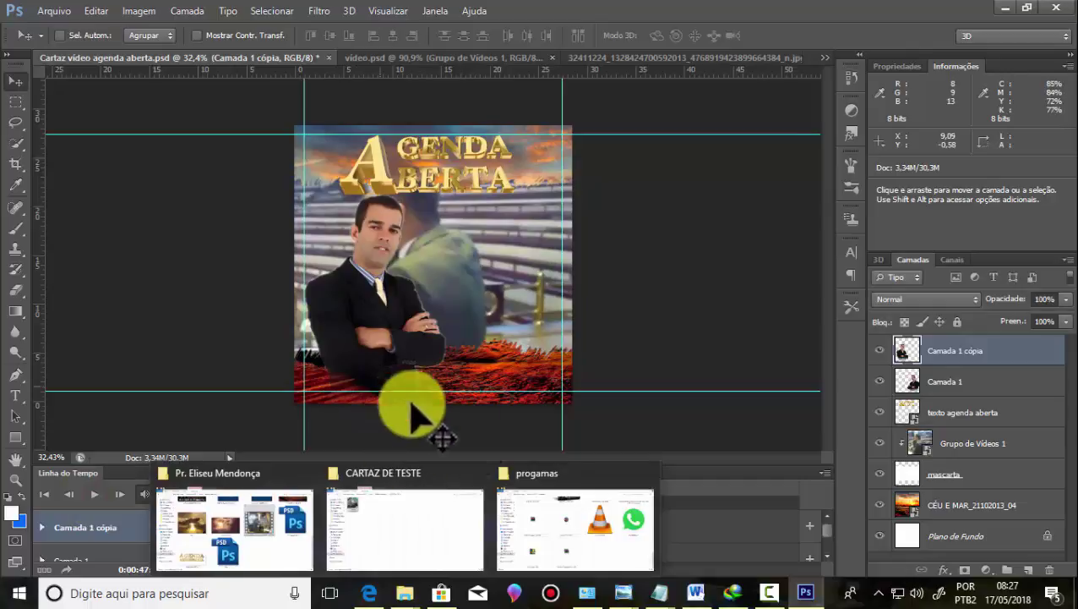
click(611, 433)
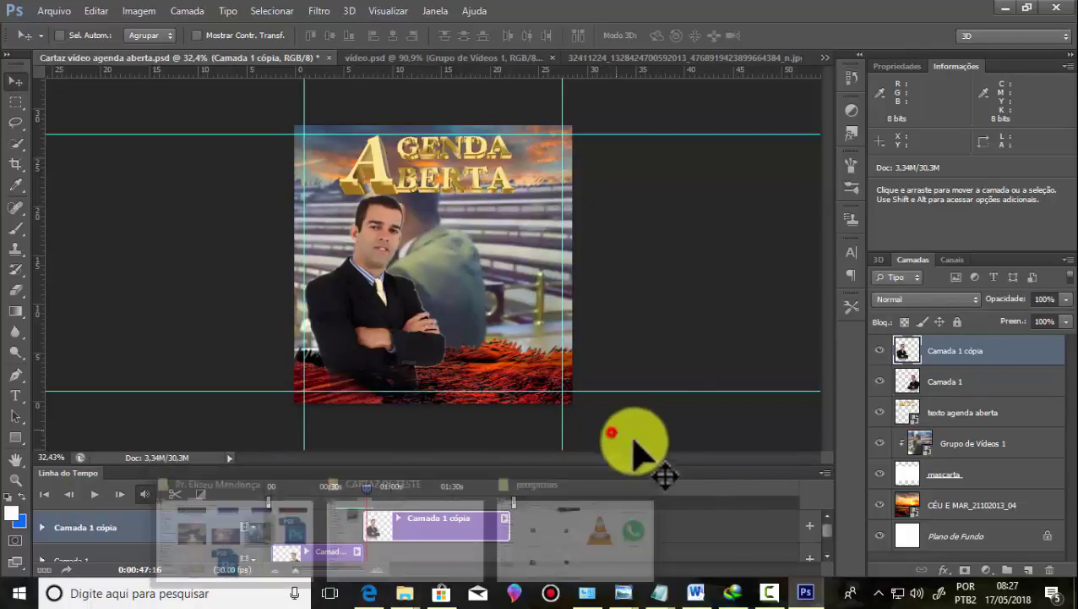
click(828, 531)
click(828, 531)
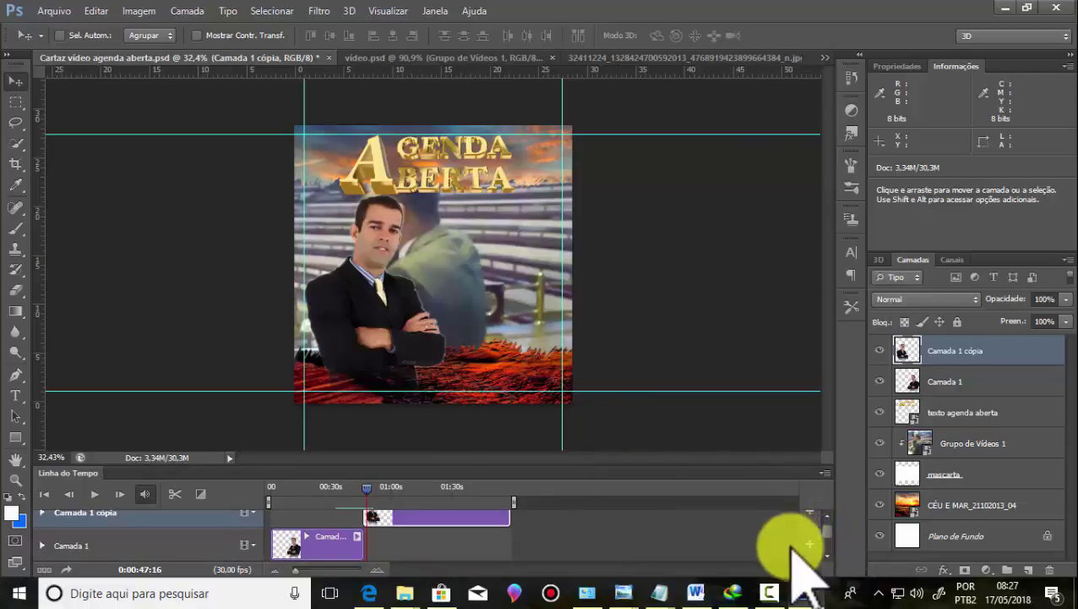
click(774, 589)
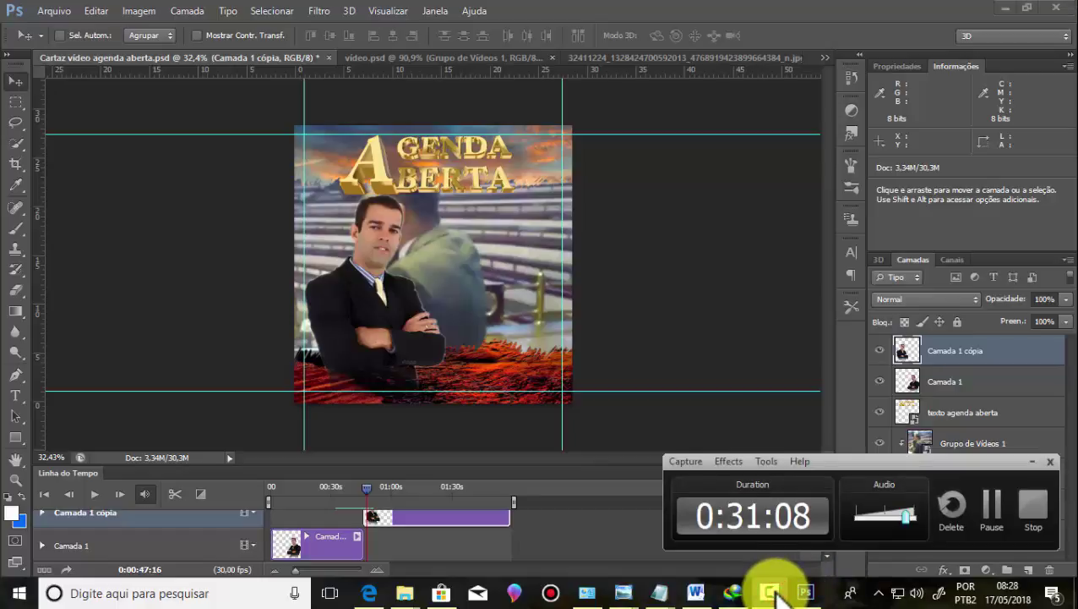
click(774, 589)
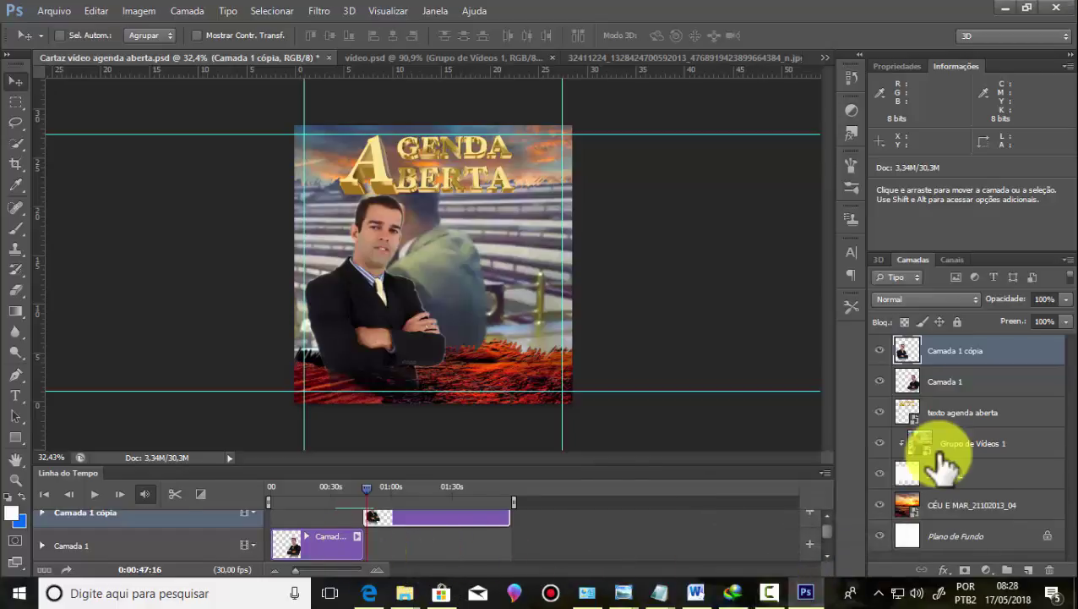
Step: Trim Camada 1's clip to end at 47:16 and preview the handover to the copy
click(360, 550)
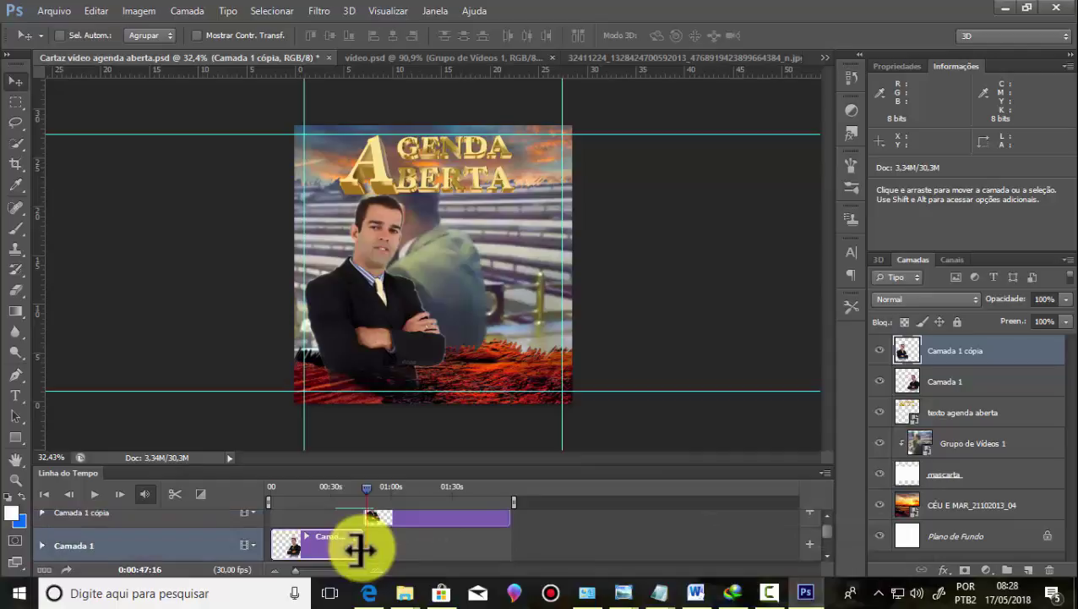
drag(360, 549, 361, 547)
click(356, 488)
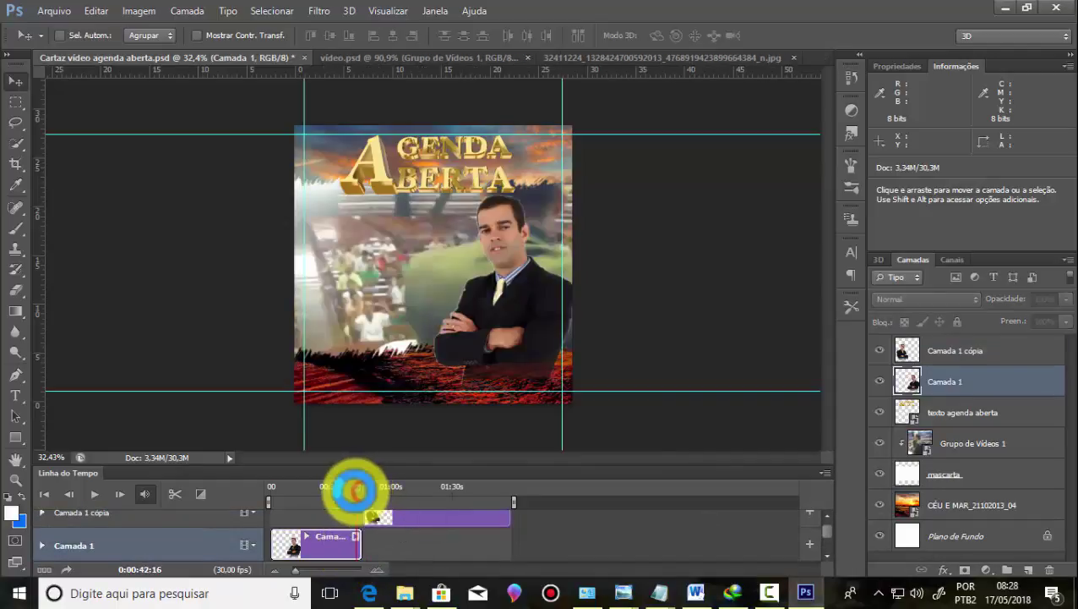
mouse_move(356, 488)
mouse_down()
mouse_move(366, 488)
mouse_move(355, 489)
mouse_up()
click(96, 494)
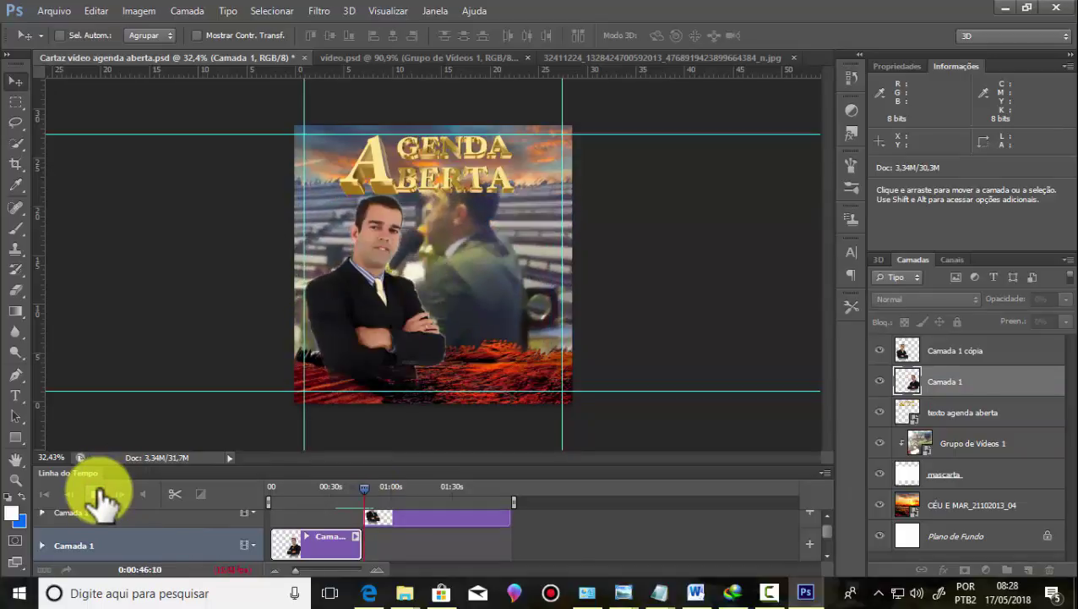
click(95, 493)
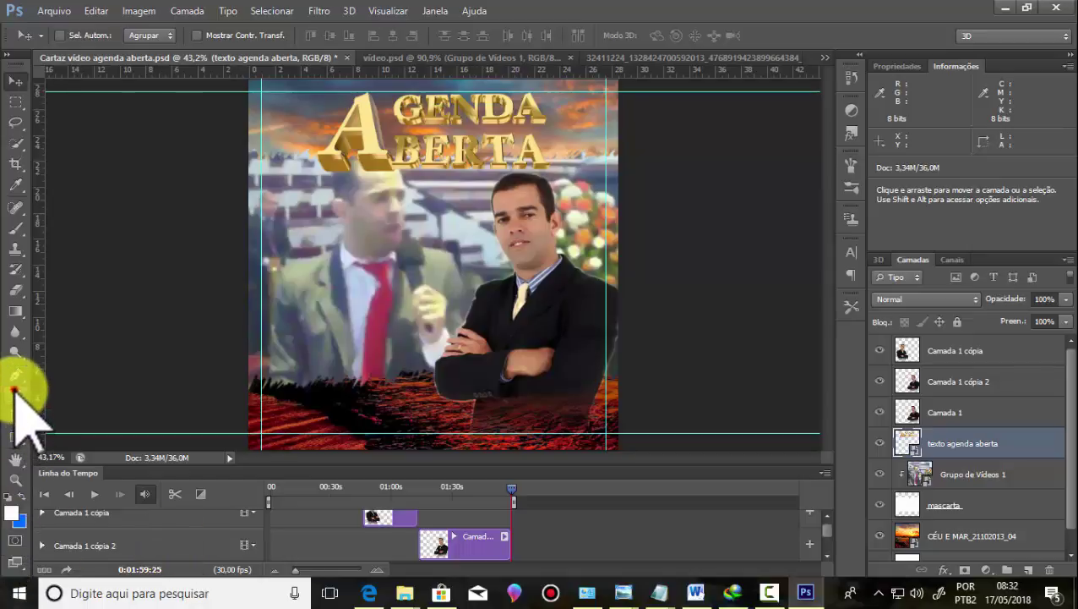
Step: Start a text layer near the poster's bottom in yellow #ffde00 COCOGOOSE type
click(15, 390)
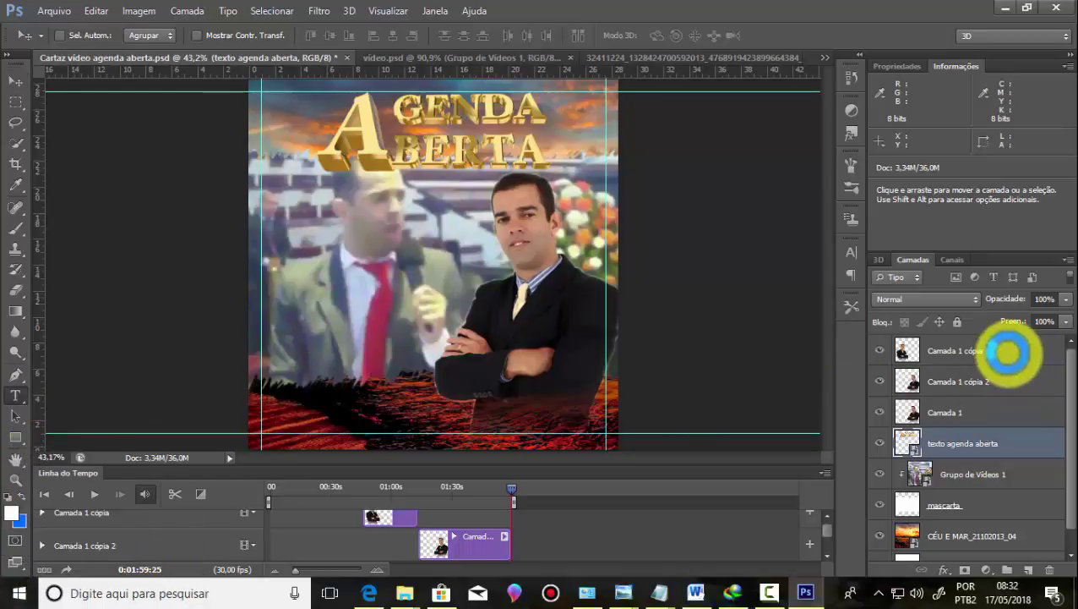
click(1008, 346)
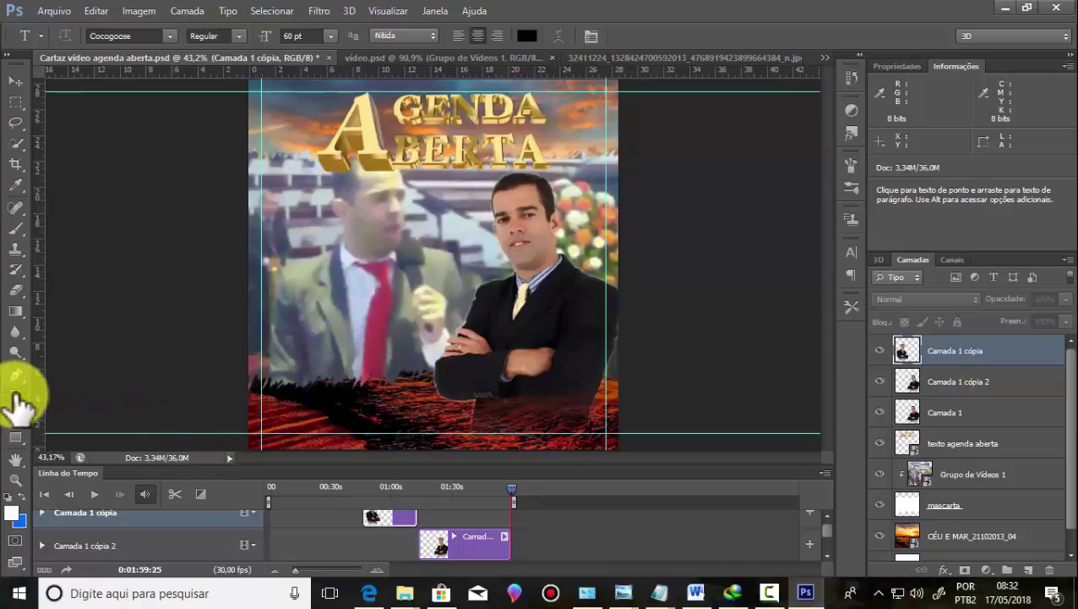
click(286, 389)
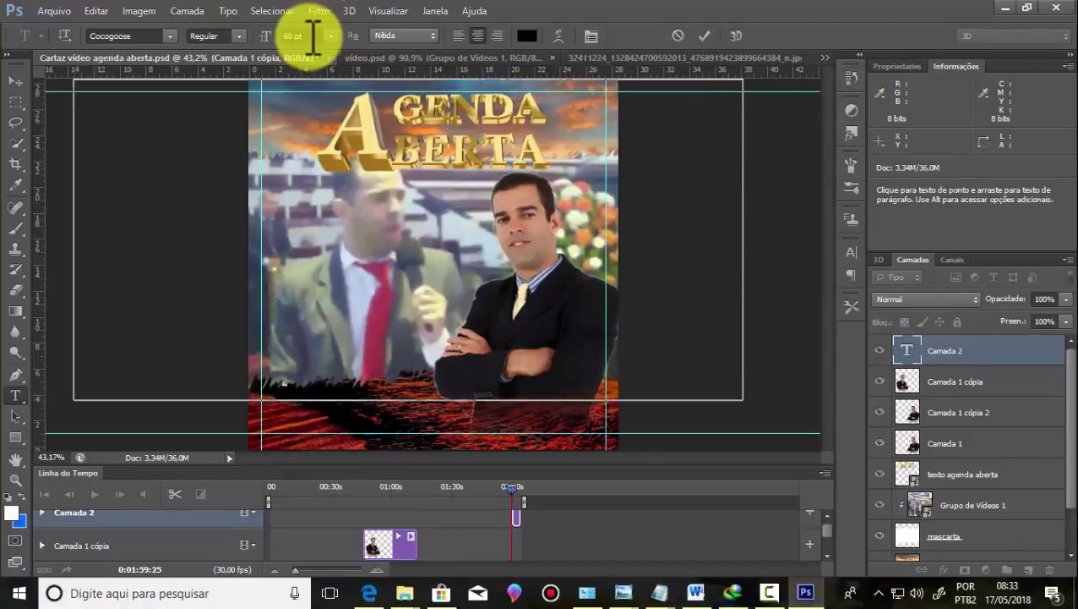
click(526, 36)
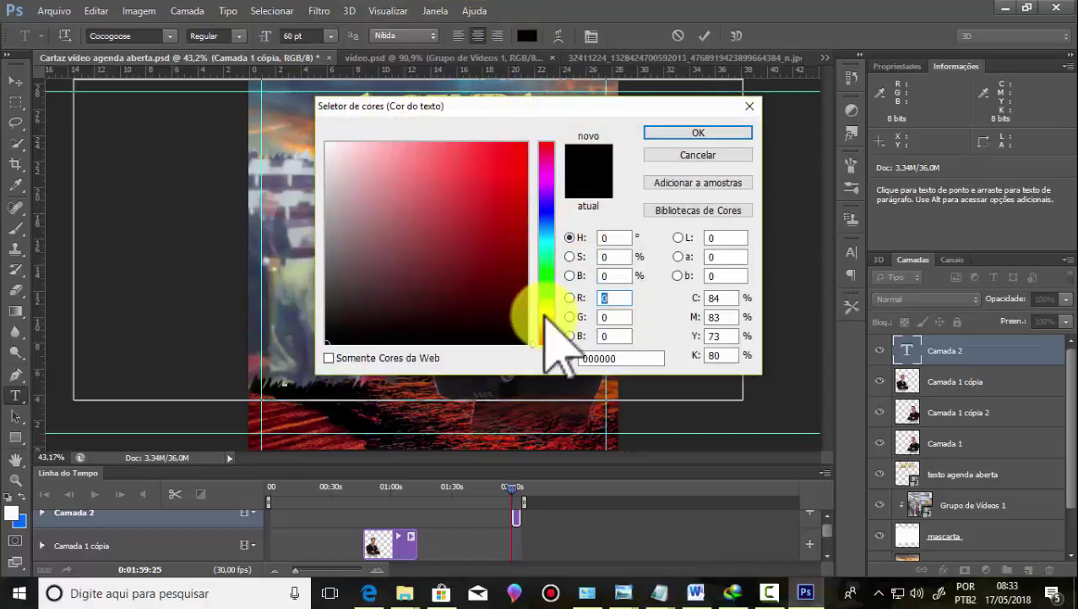
click(547, 315)
drag(513, 174, 527, 142)
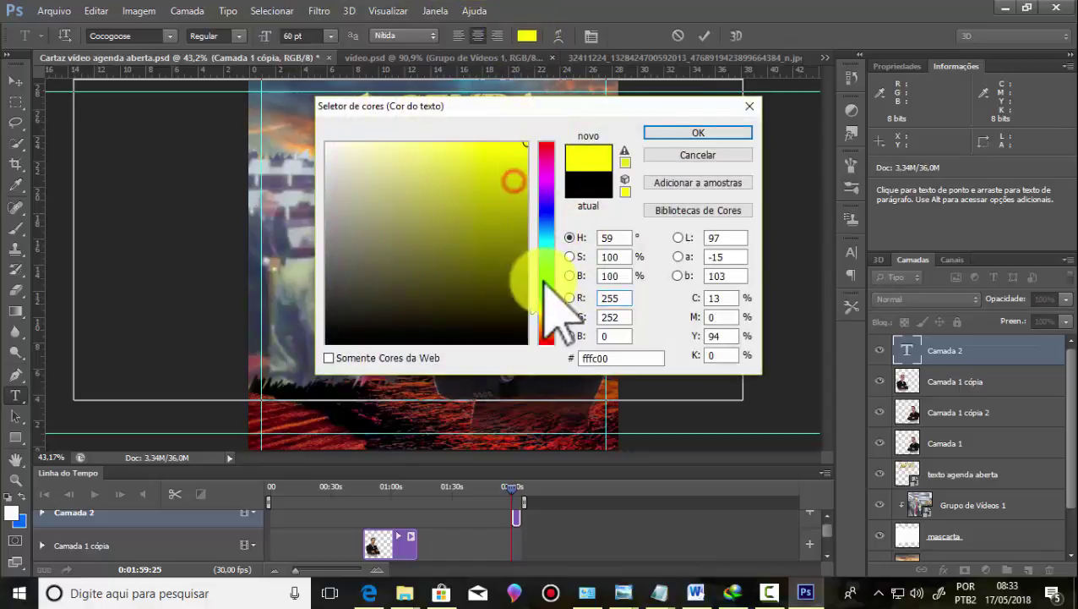
drag(548, 315, 549, 321)
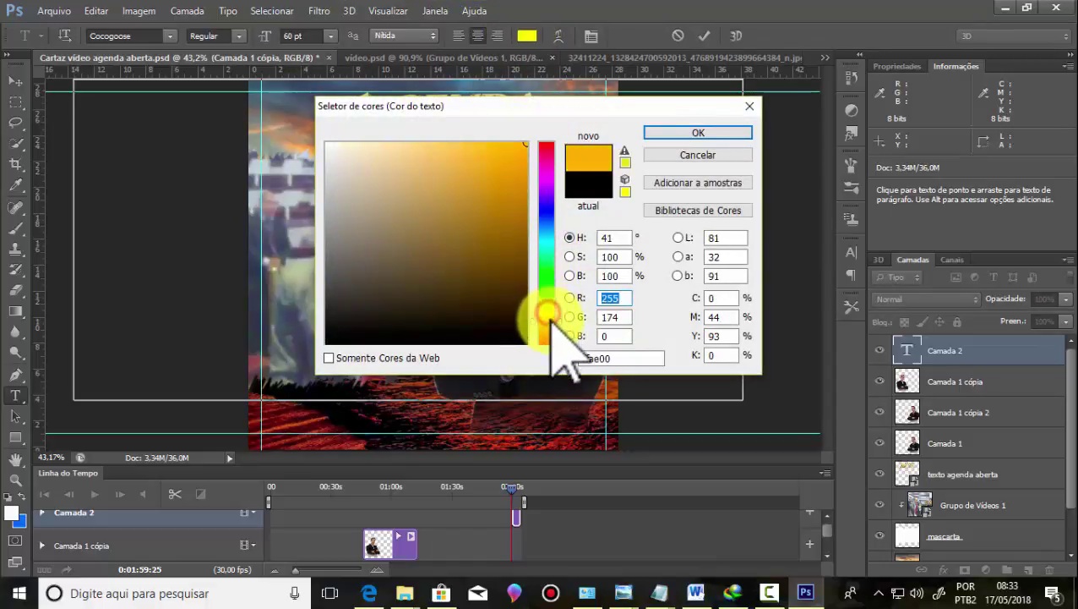
click(695, 131)
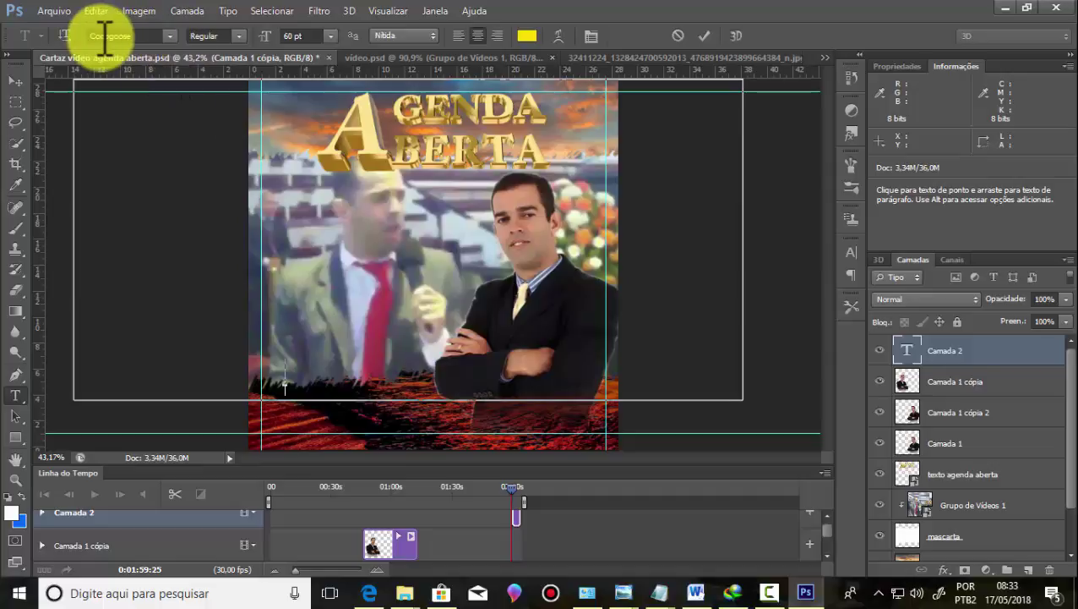
click(135, 36)
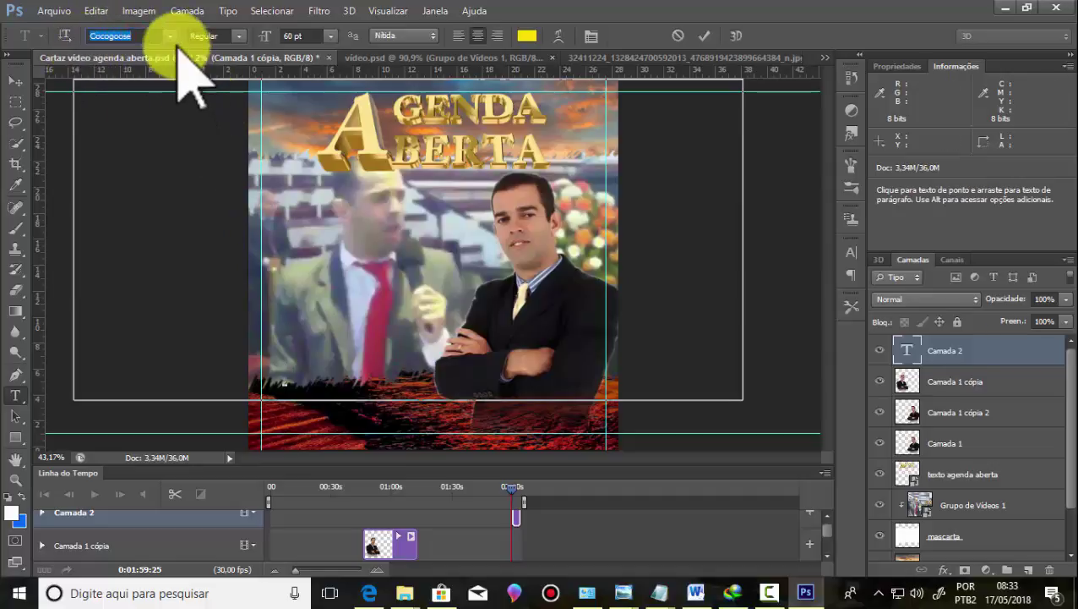
click(173, 36)
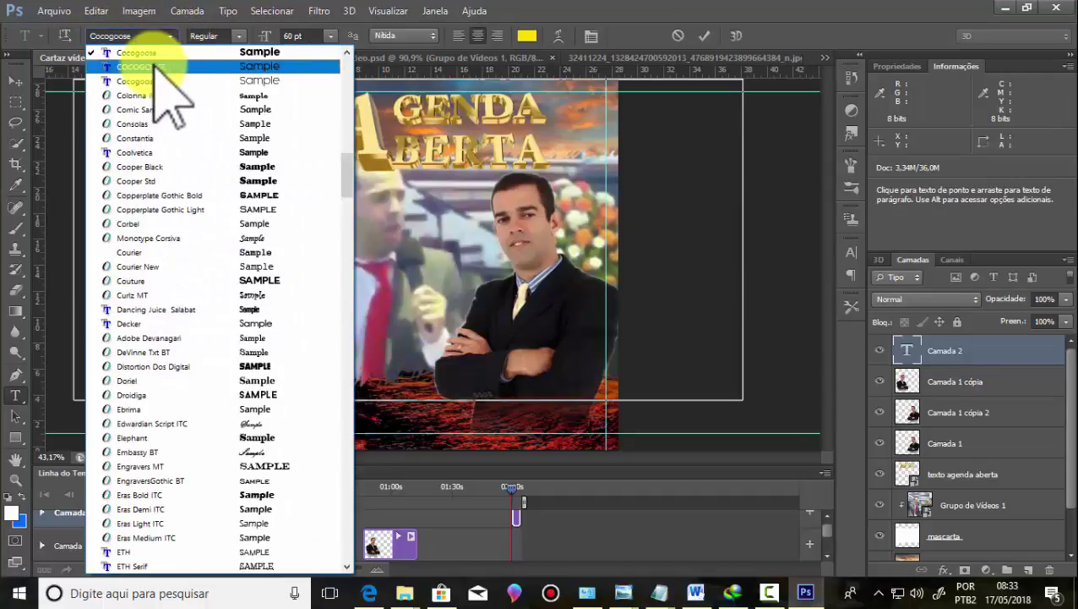
click(152, 67)
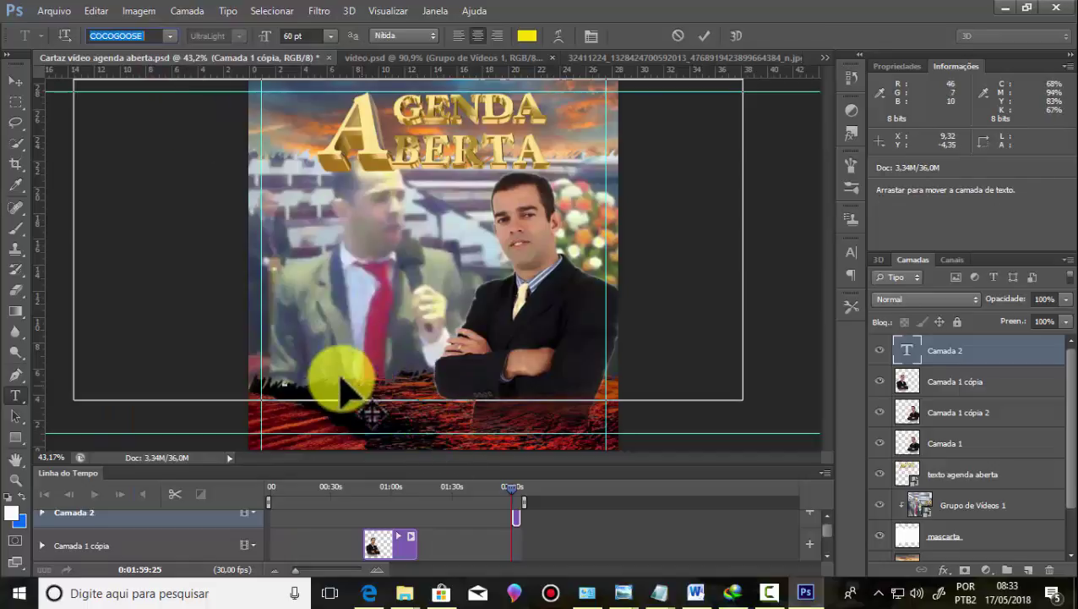
Step: Type the preacher's name, scale it across the poster's bottom, and commit
click(326, 373)
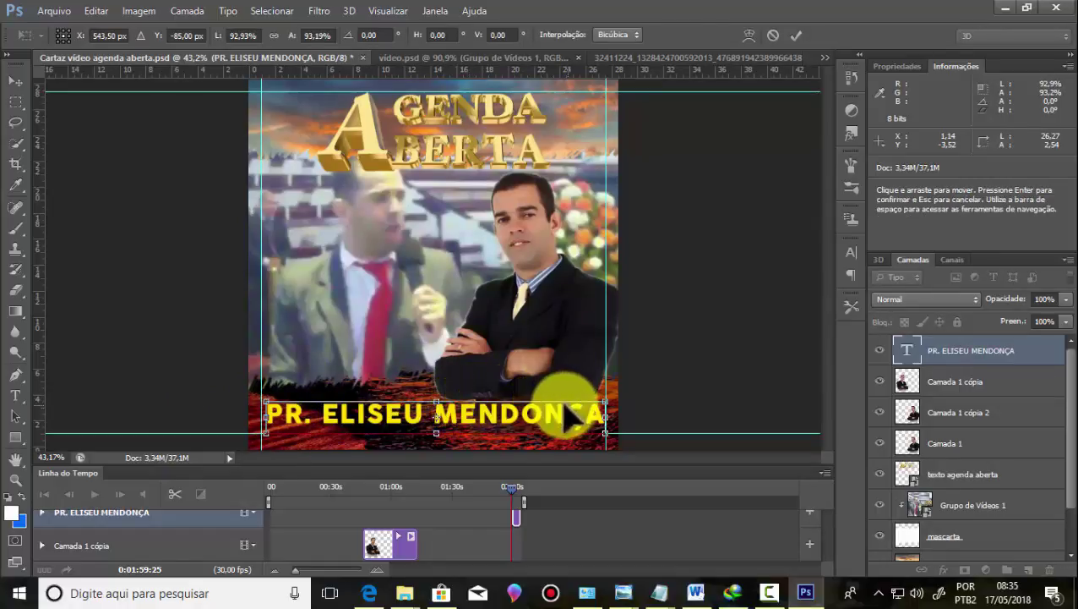
click(795, 36)
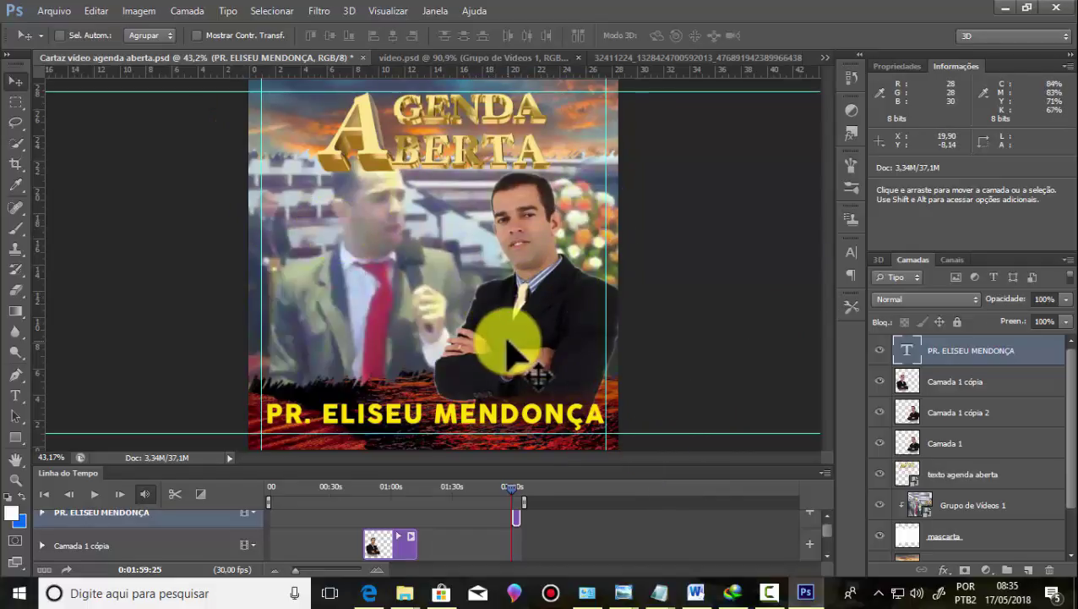
Step: Crop the poster to its framed area with the Crop tool, committing the crop twice
click(14, 164)
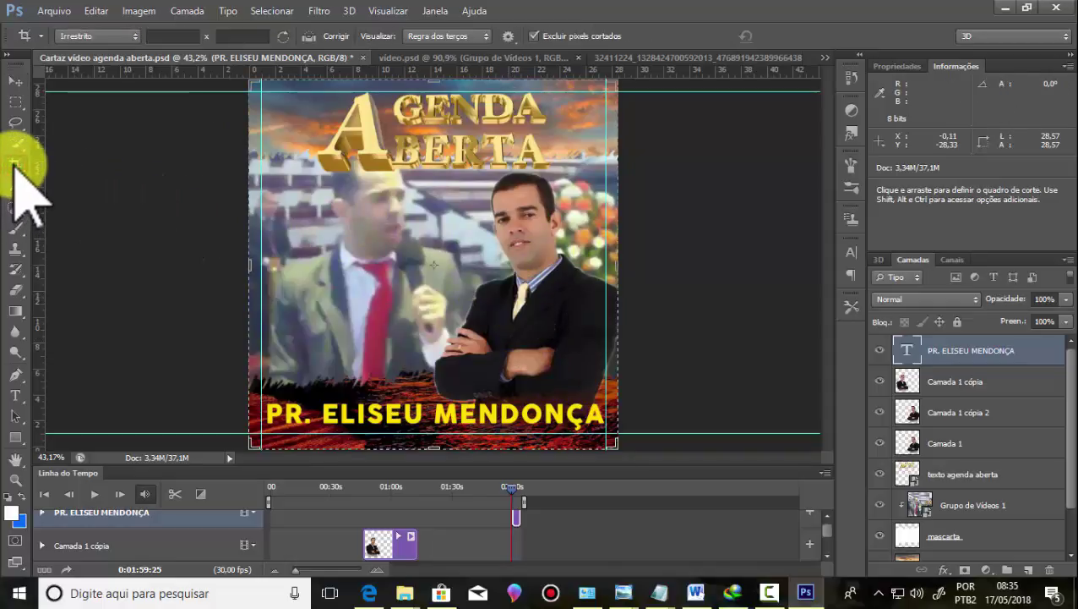
click(618, 148)
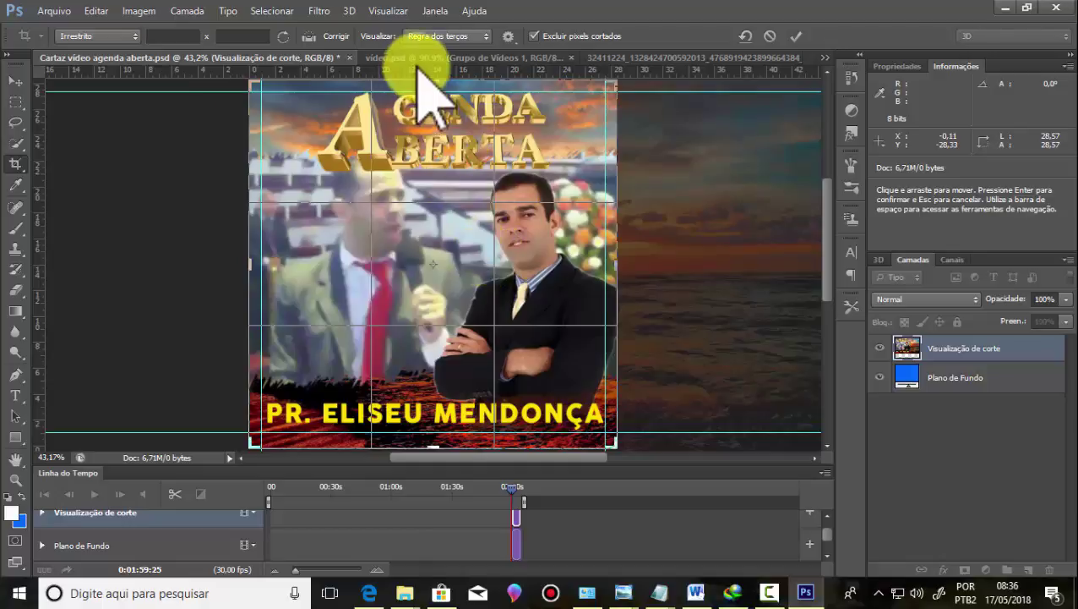
click(483, 37)
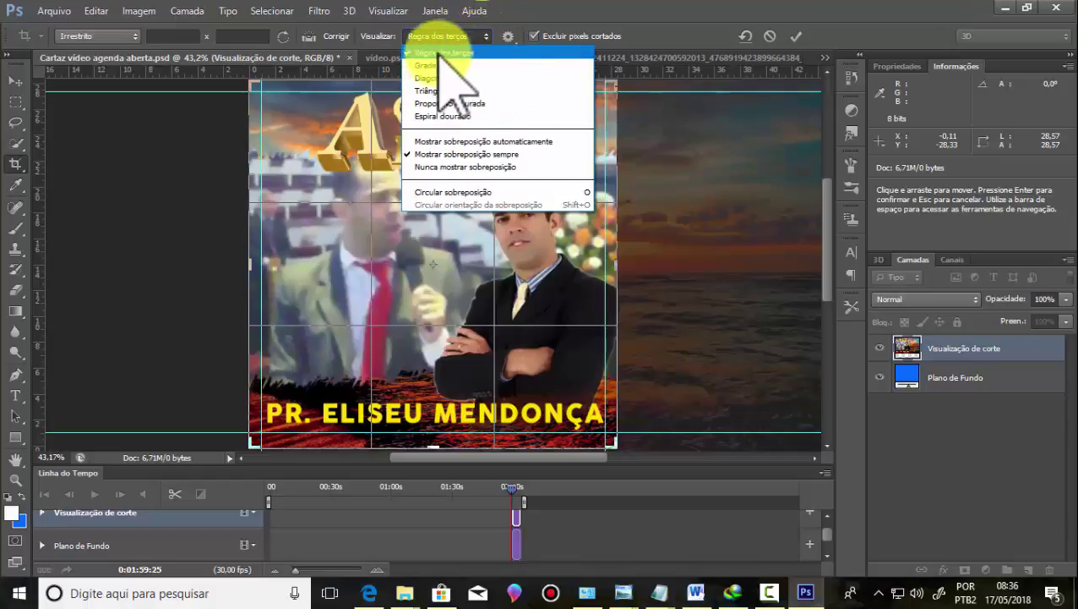
click(530, 12)
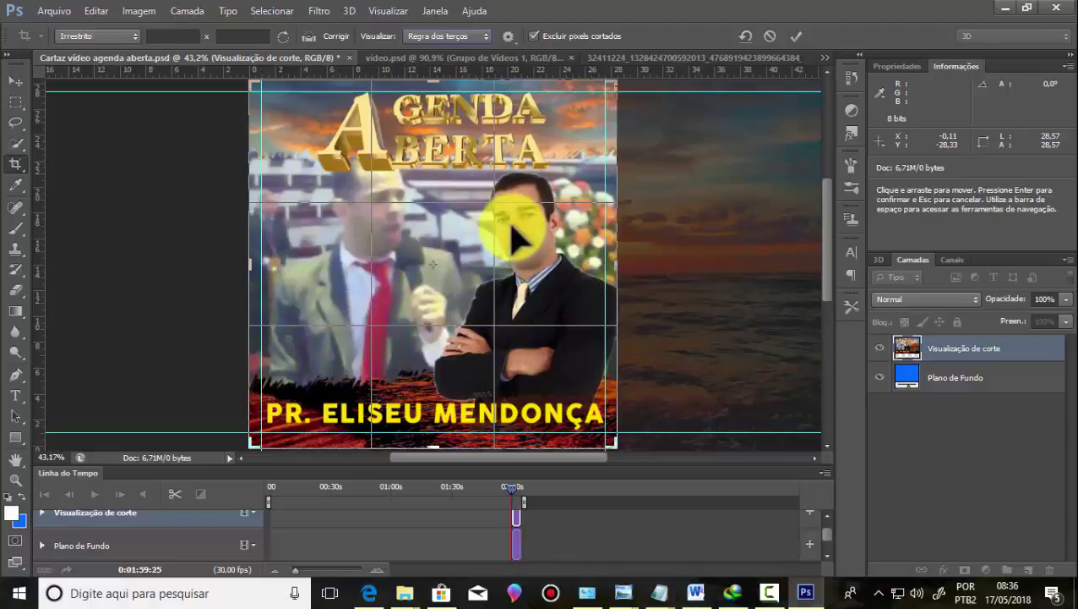
click(795, 35)
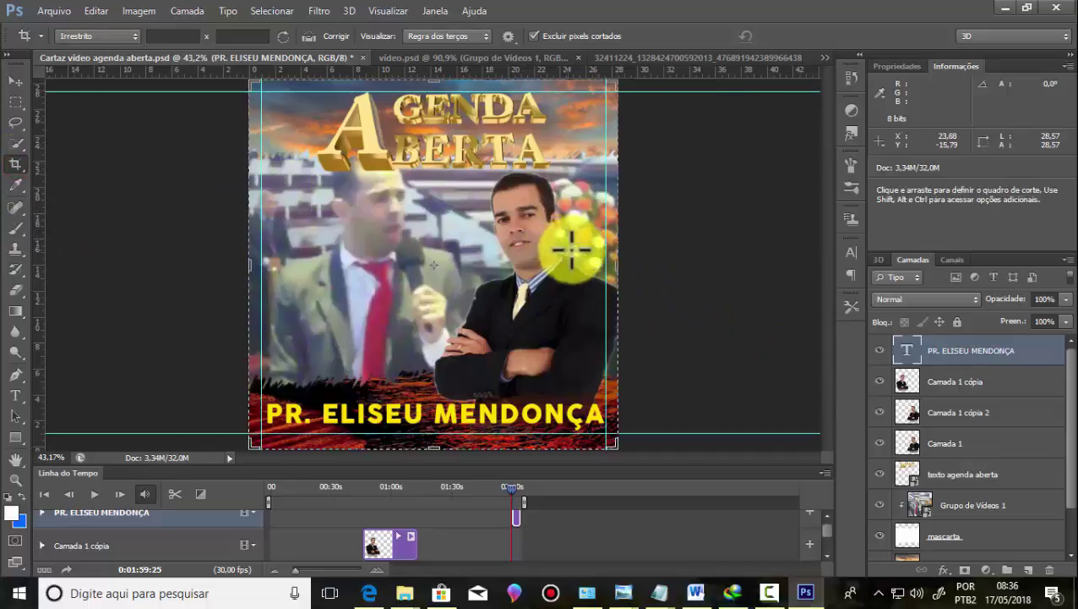
click(568, 244)
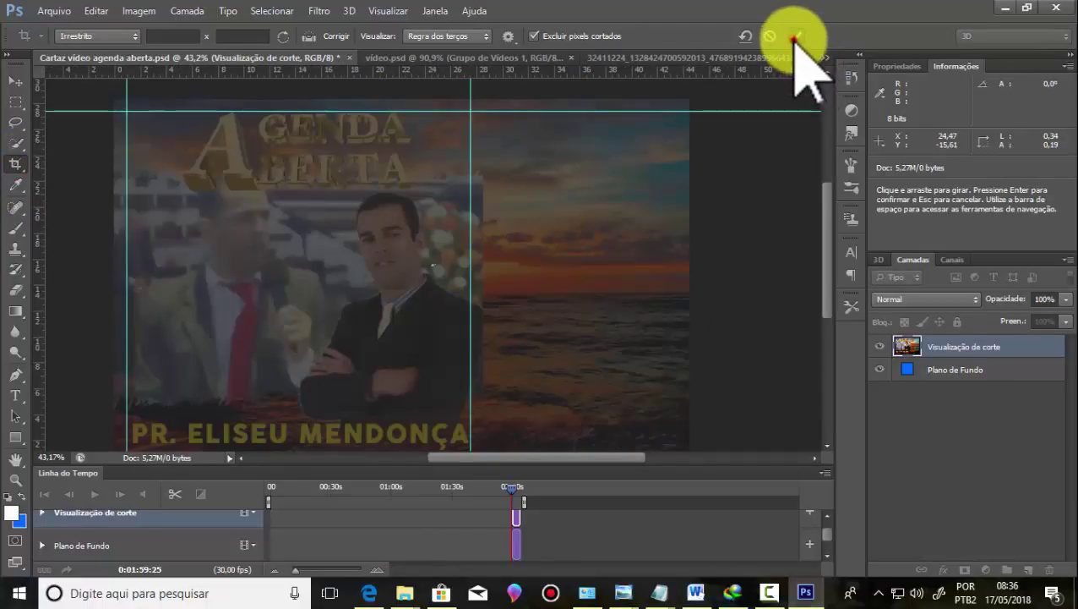
click(793, 35)
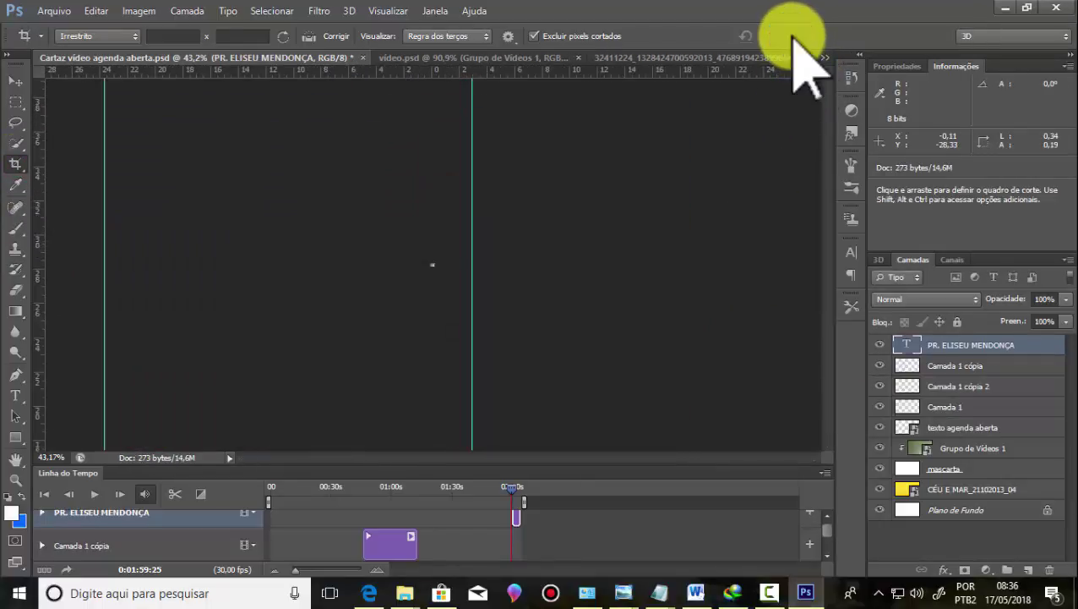
Step: Reactivate the crop box on the poster and rotate the image slightly inside it
click(751, 448)
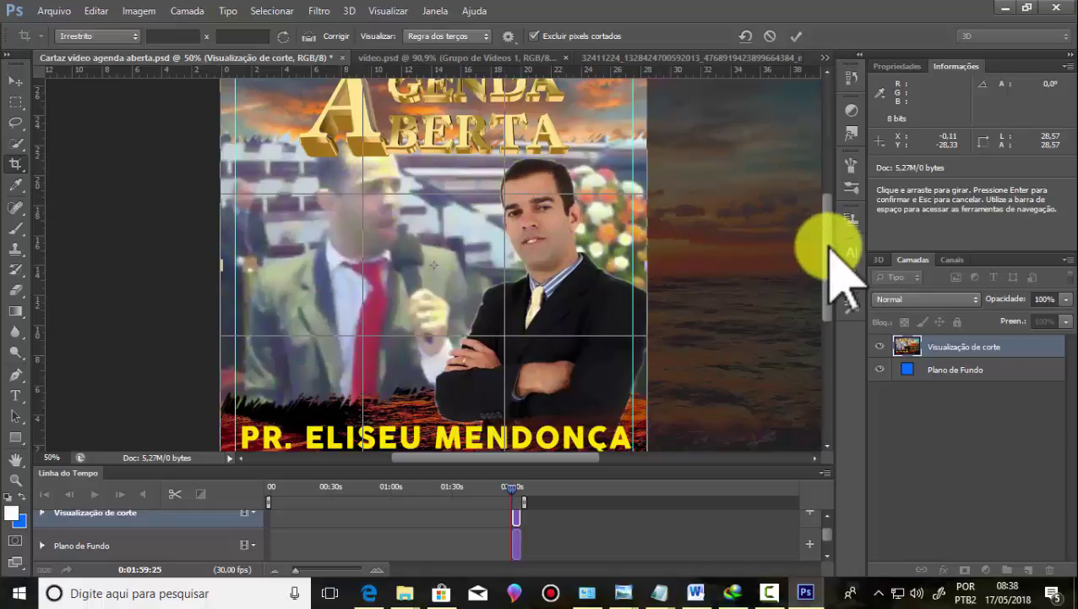
scroll(832, 254, up, 3)
scroll(828, 227, down, 3)
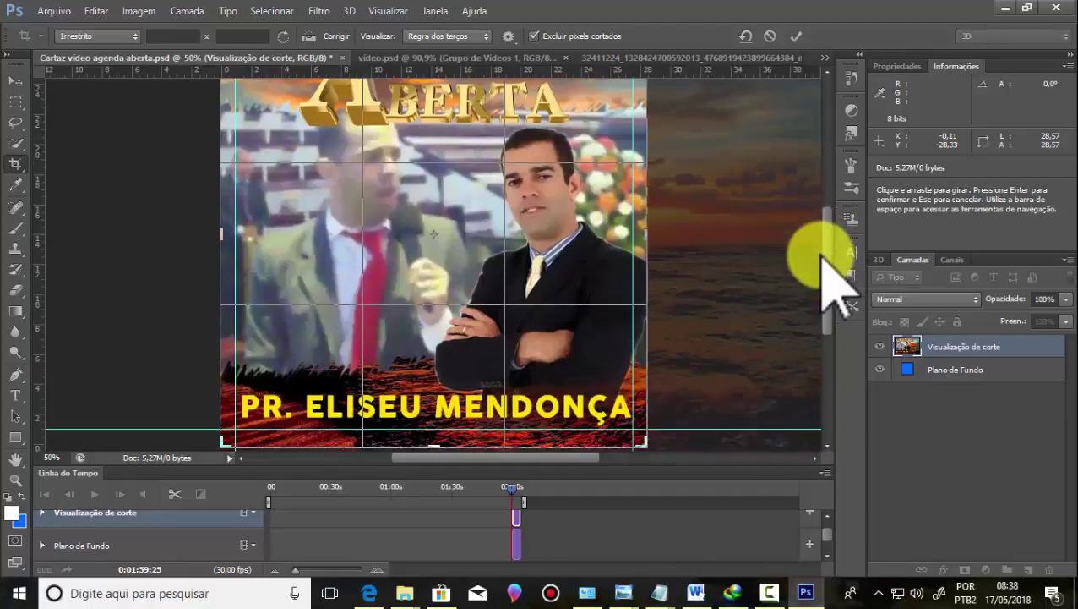
scroll(827, 253, down, 1)
scroll(824, 254, up, 1)
scroll(822, 249, up, 1)
drag(822, 239, 822, 237)
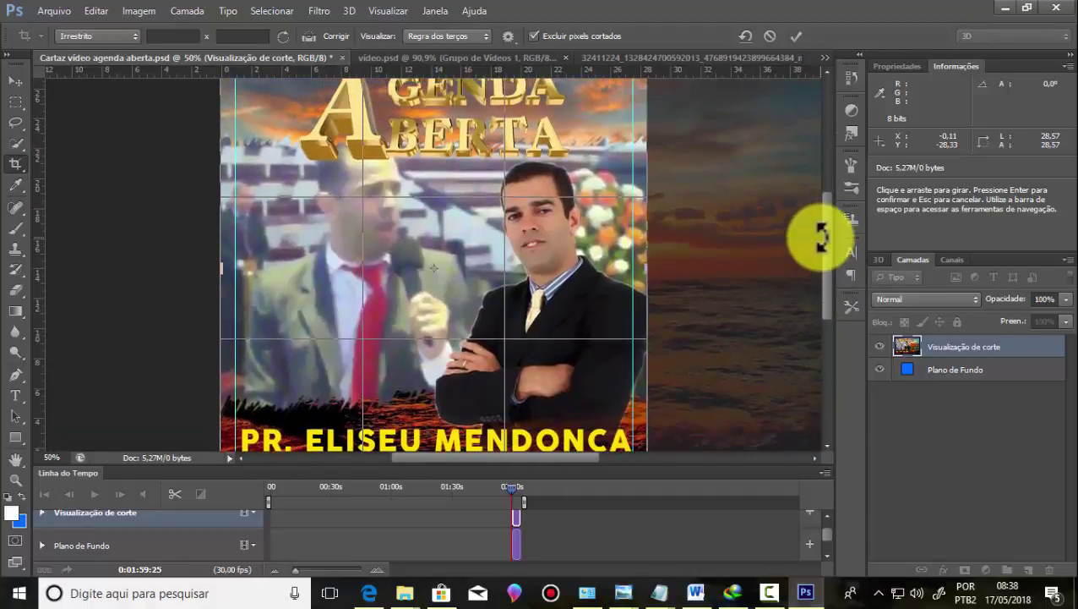
Step: Adjust the crop box edge and enlarge the Timeline panel to show the audio track
click(53, 10)
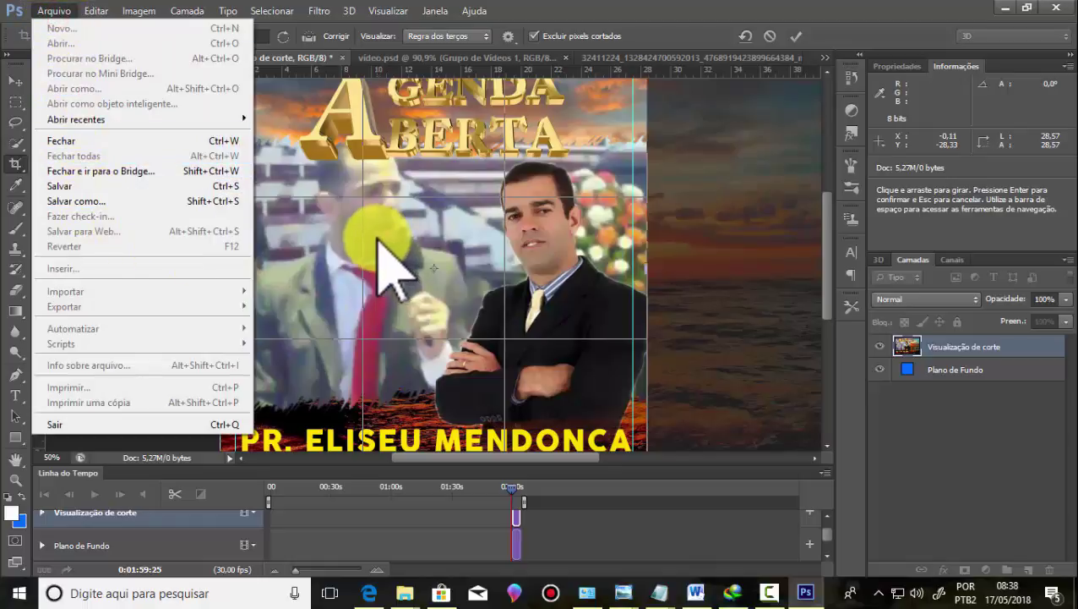
click(673, 35)
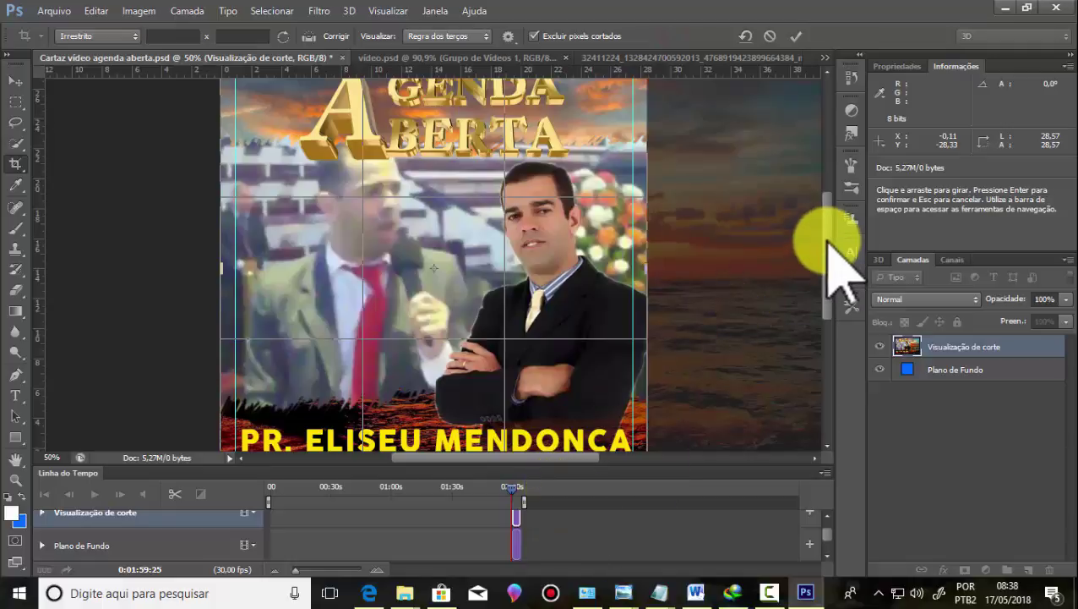
drag(826, 250, 827, 279)
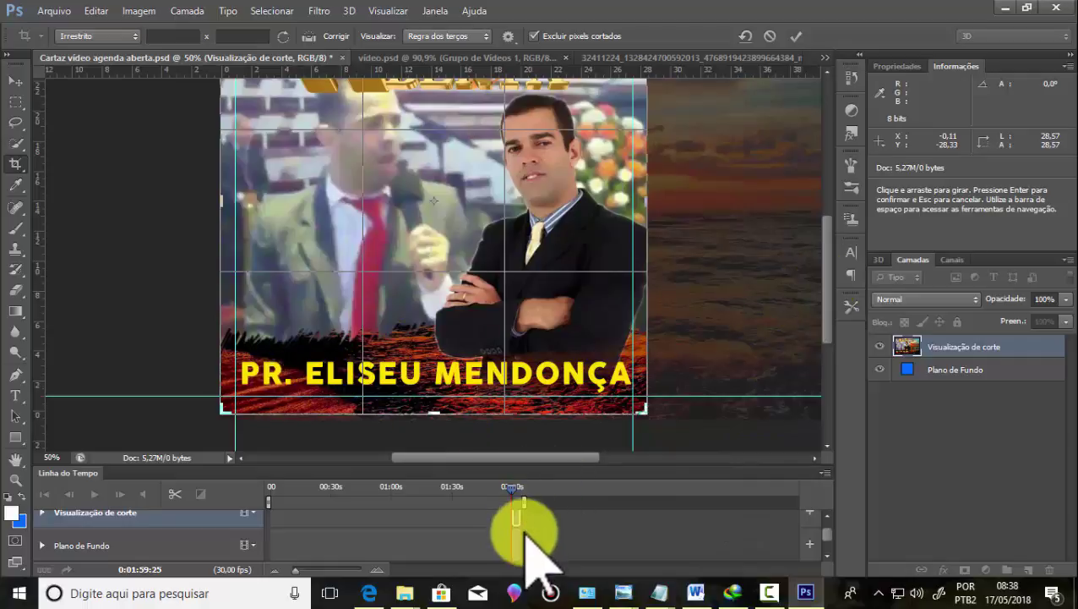
click(629, 461)
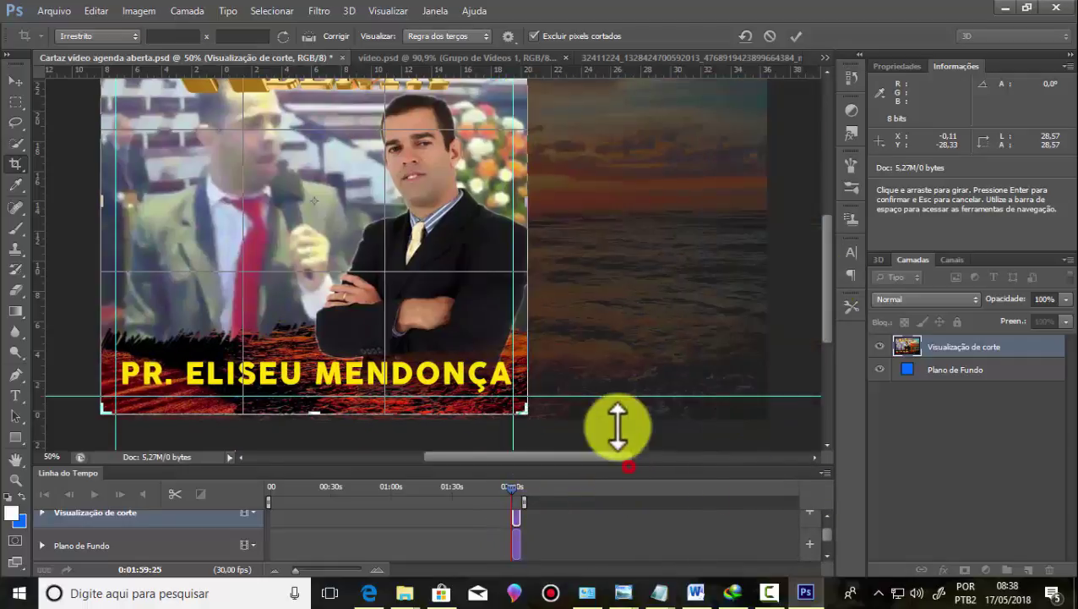
drag(617, 463, 618, 348)
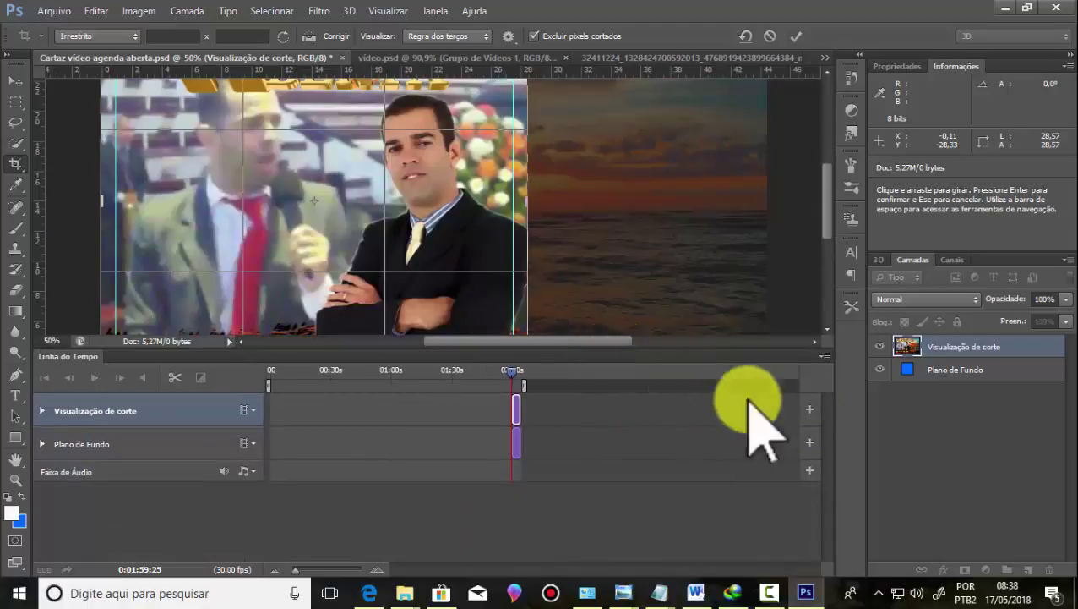
click(795, 36)
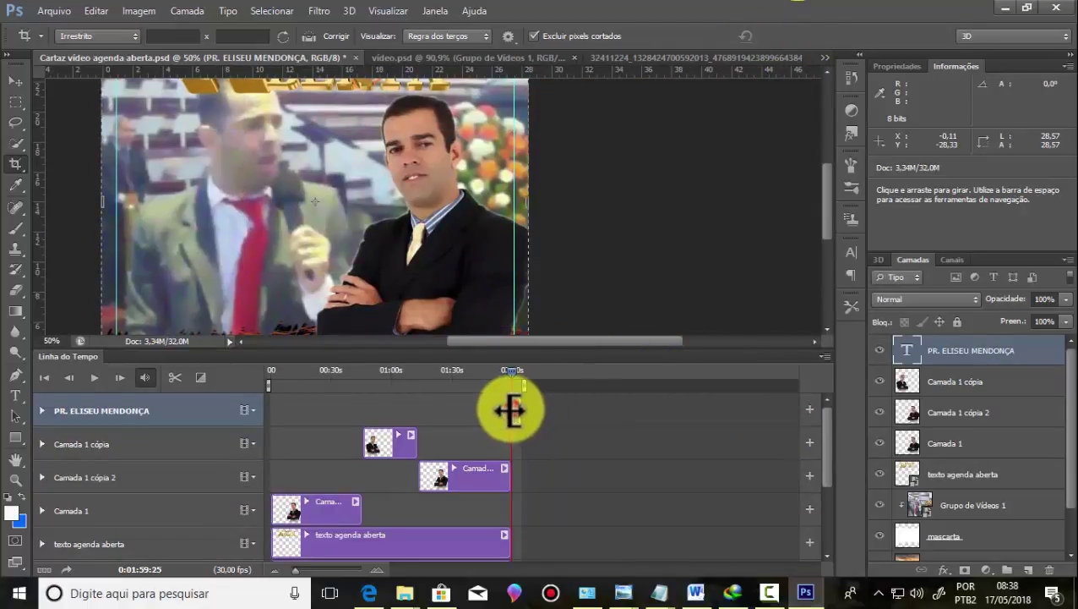
mouse_move(510, 411)
mouse_down()
mouse_move(272, 411)
mouse_move(281, 411)
mouse_up()
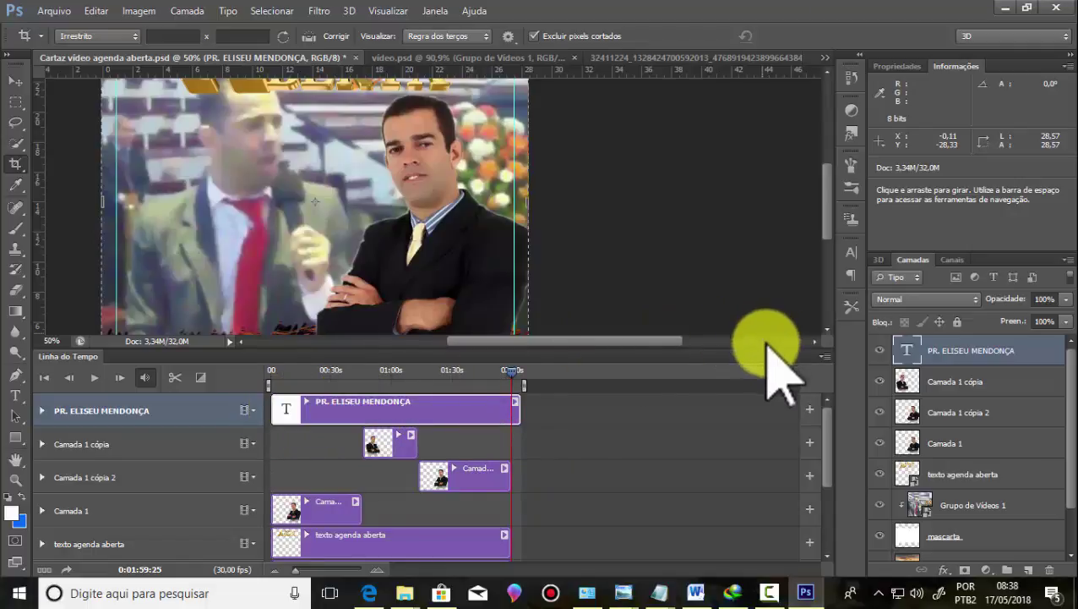
drag(761, 348, 742, 535)
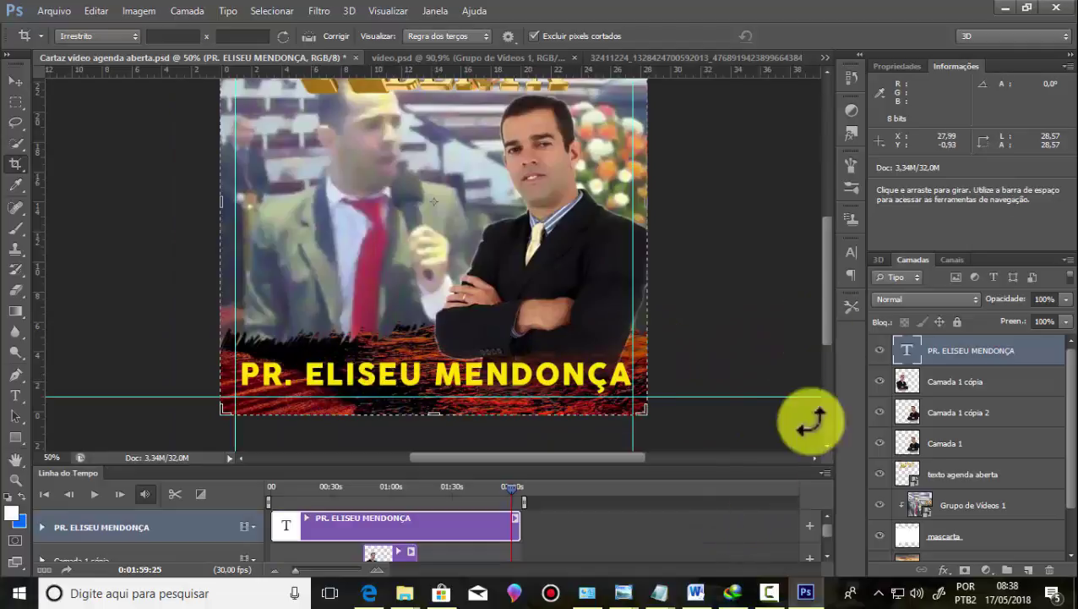
Step: Show the Estilos panel and bring up its options menu
click(851, 133)
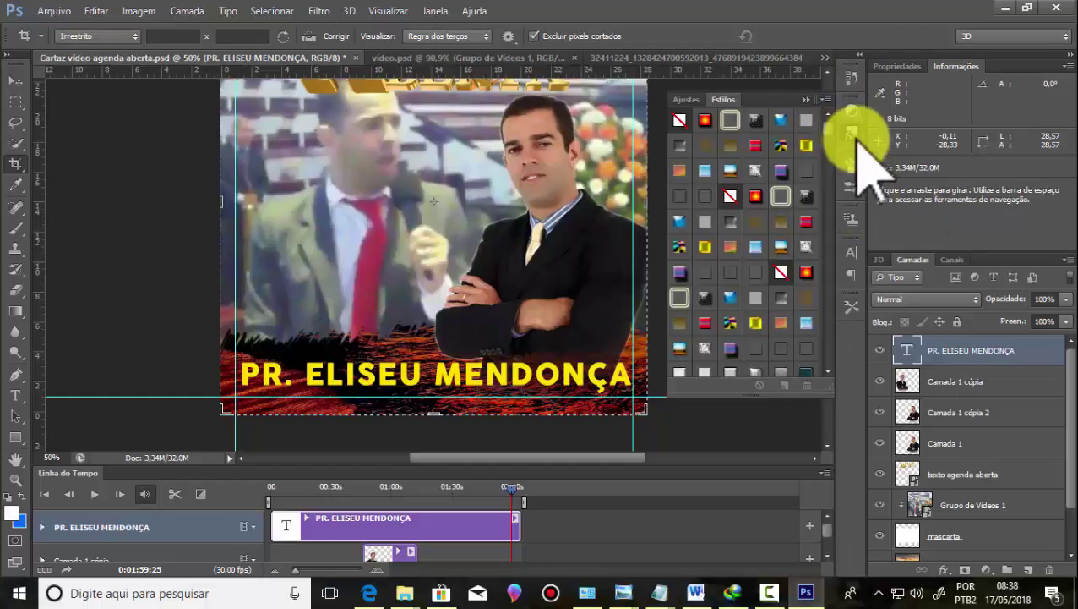
click(388, 10)
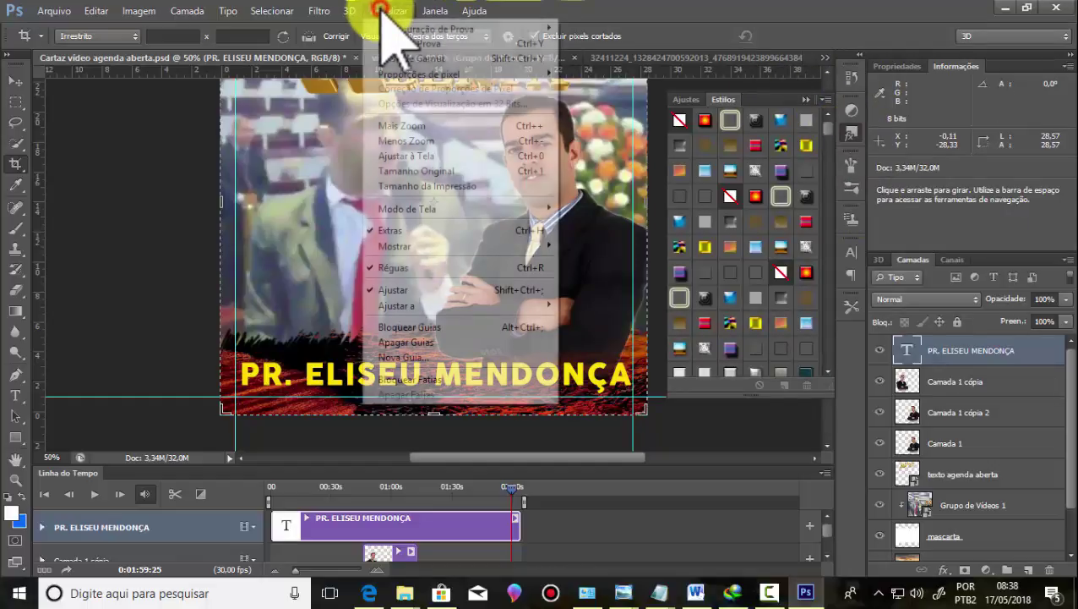
click(430, 11)
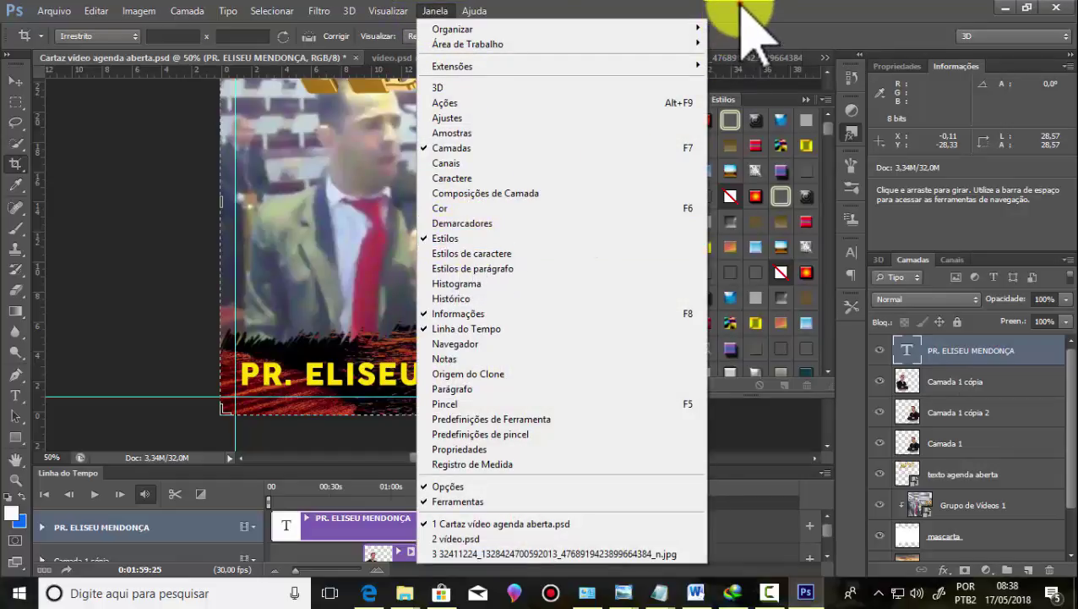
click(742, 8)
click(817, 102)
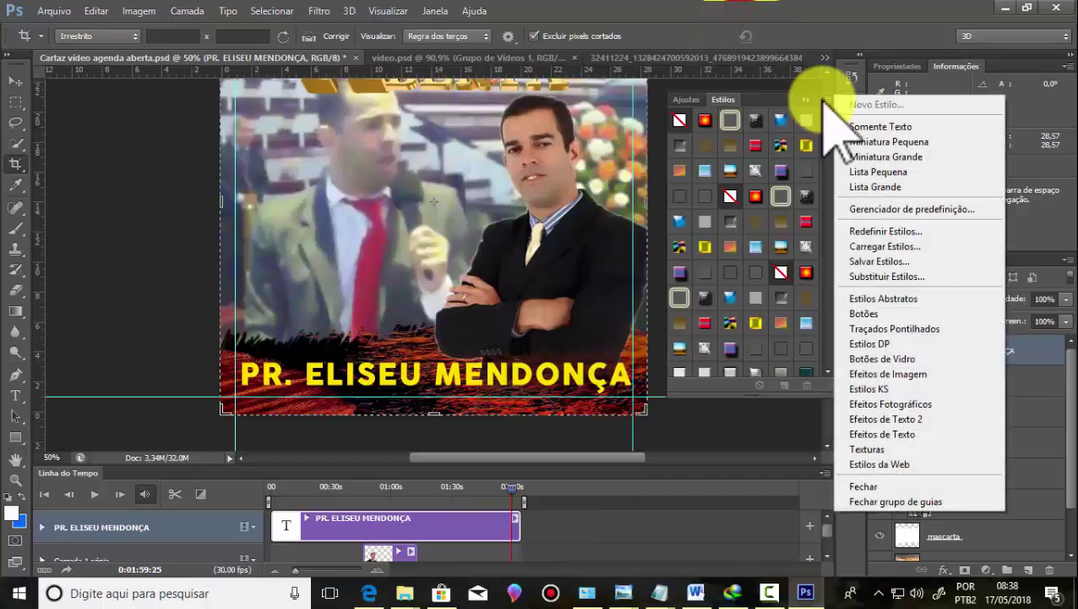
Step: Load the ESILOS ESPECIAIS DE JM DESIGN .asl style set into the Styles panel
click(890, 246)
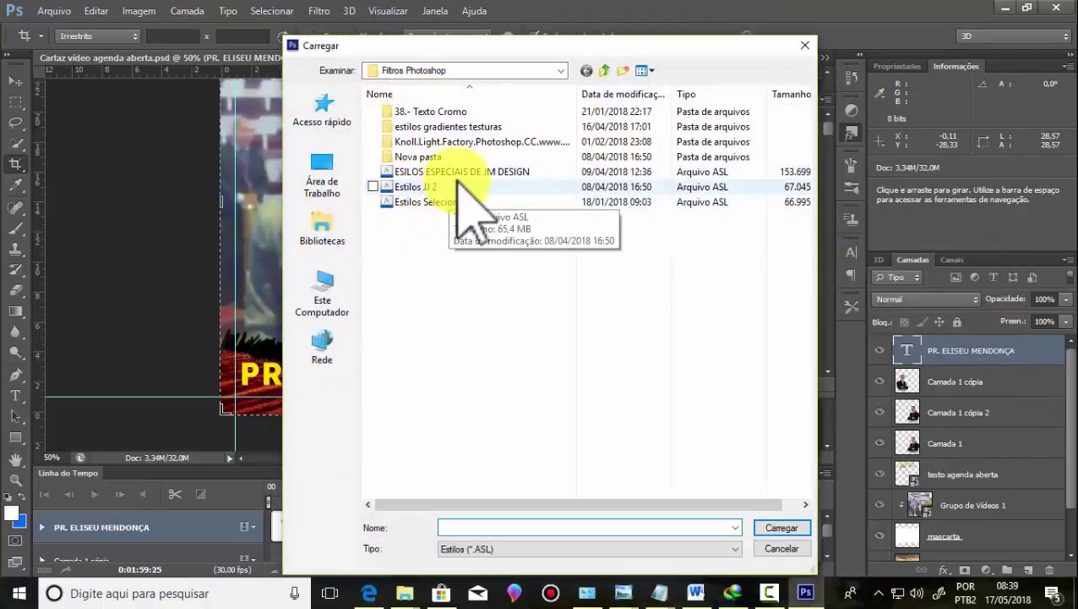
click(460, 172)
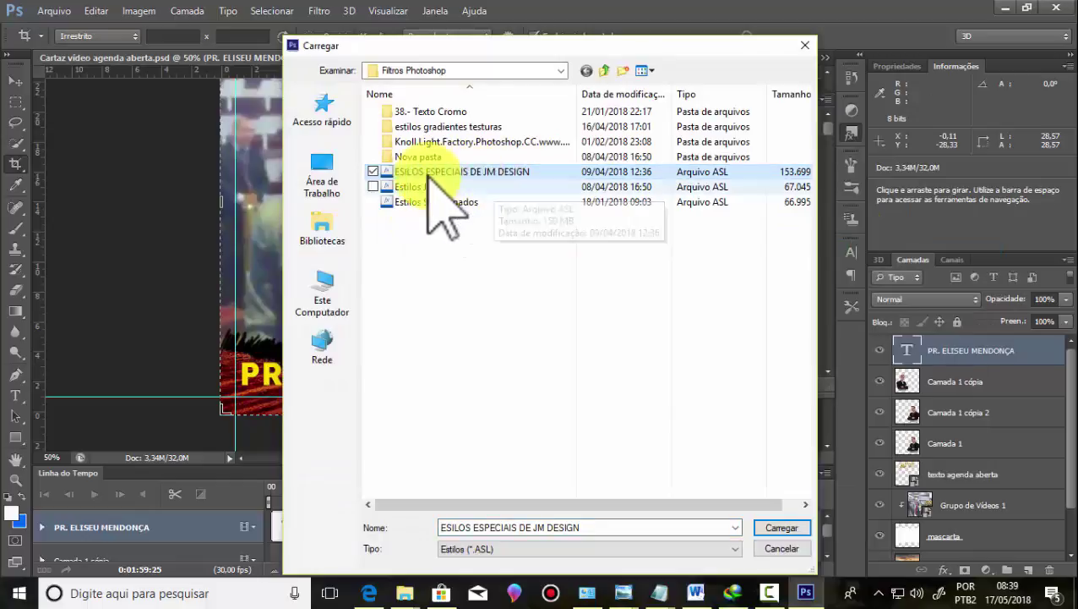
click(781, 528)
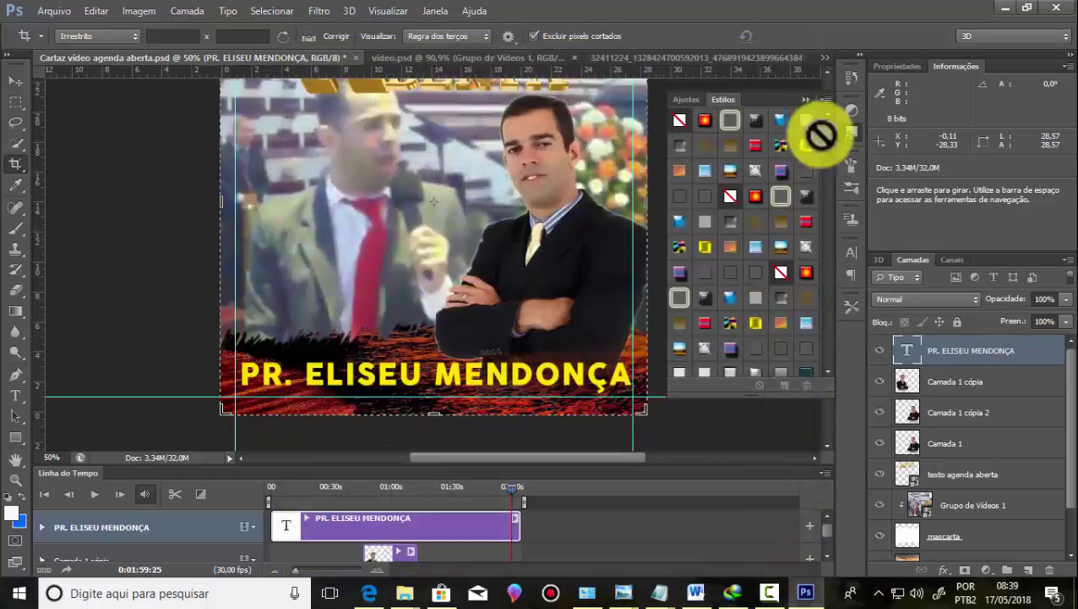
drag(828, 127, 826, 287)
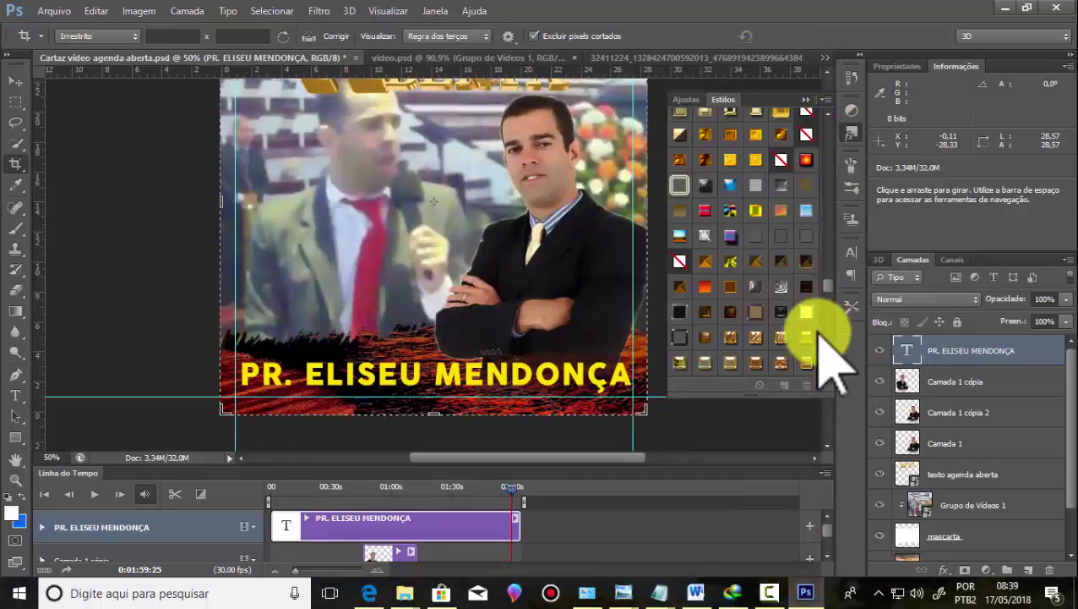
drag(827, 338, 828, 384)
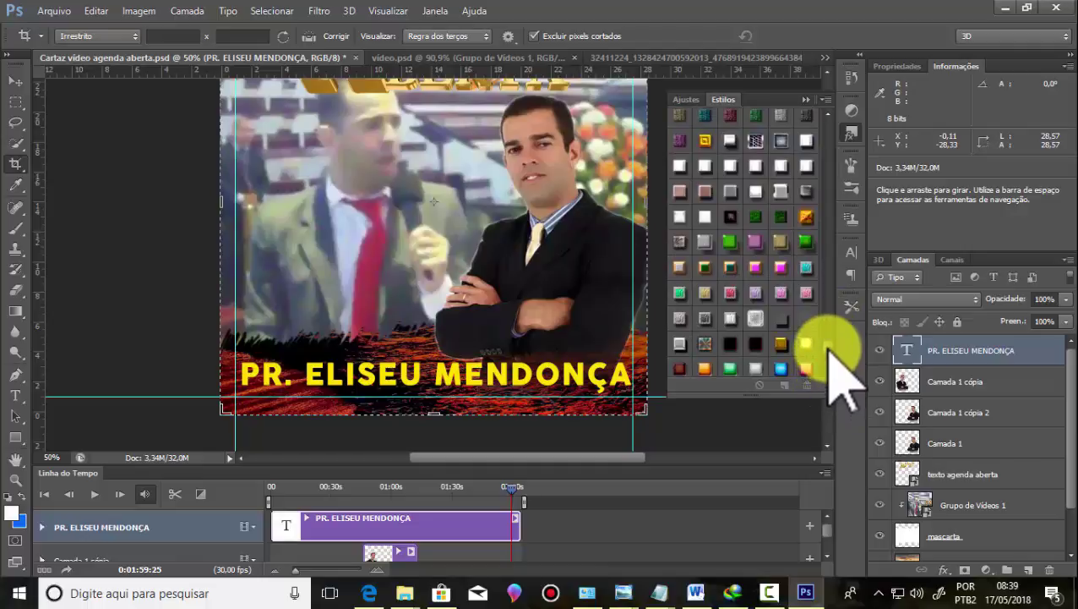
click(827, 348)
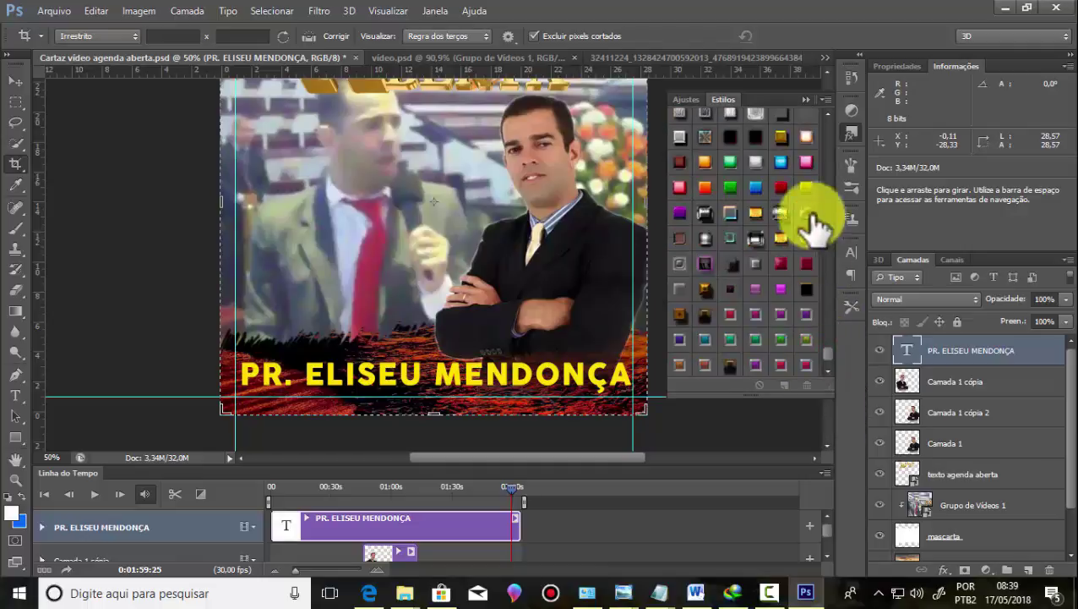
click(782, 137)
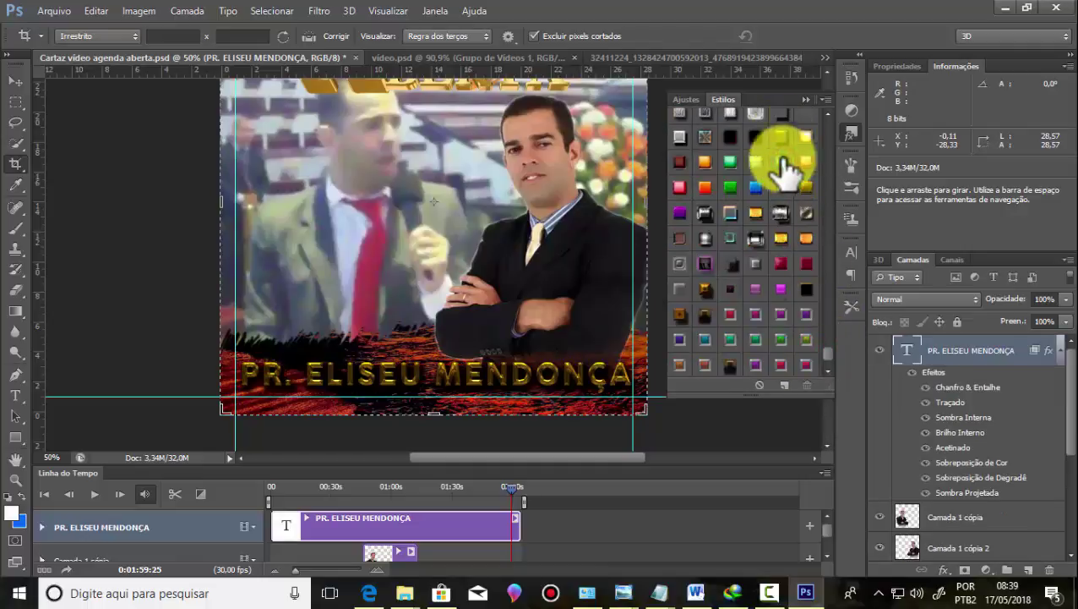
scroll(732, 351, down, 1)
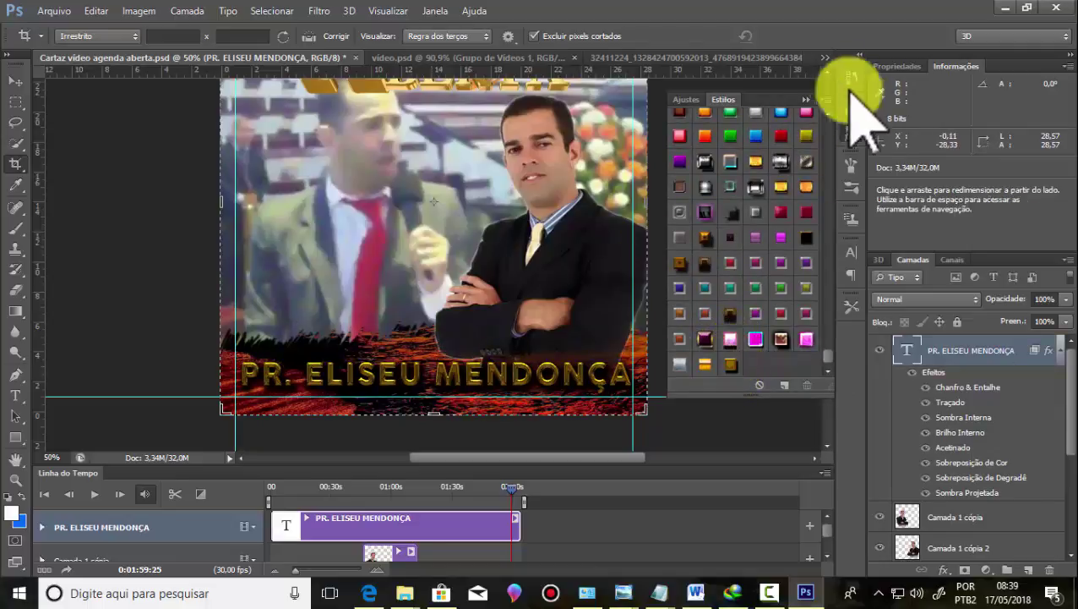
click(826, 57)
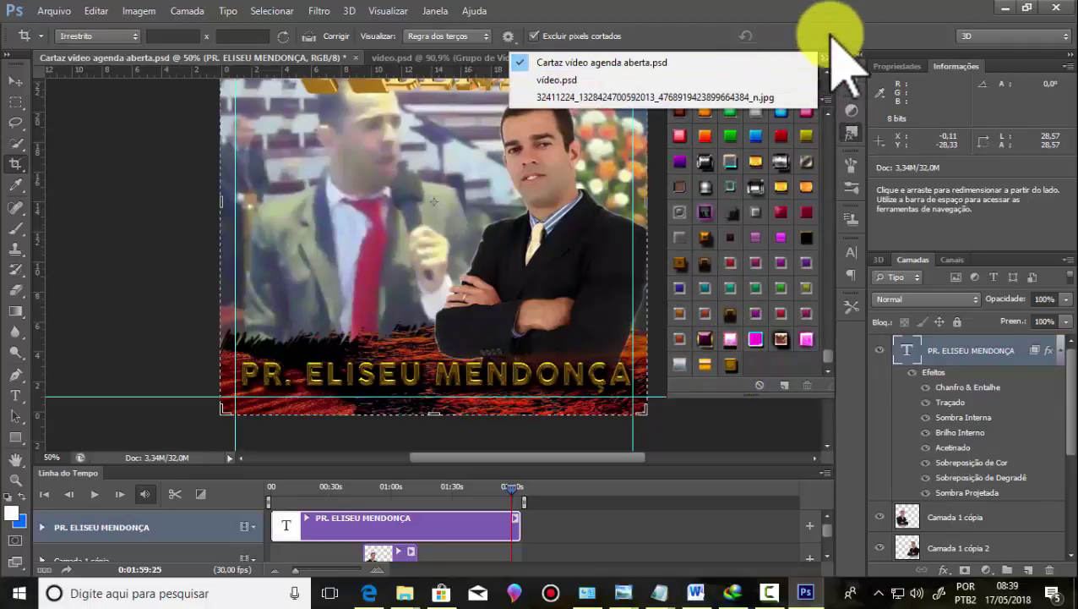
click(833, 61)
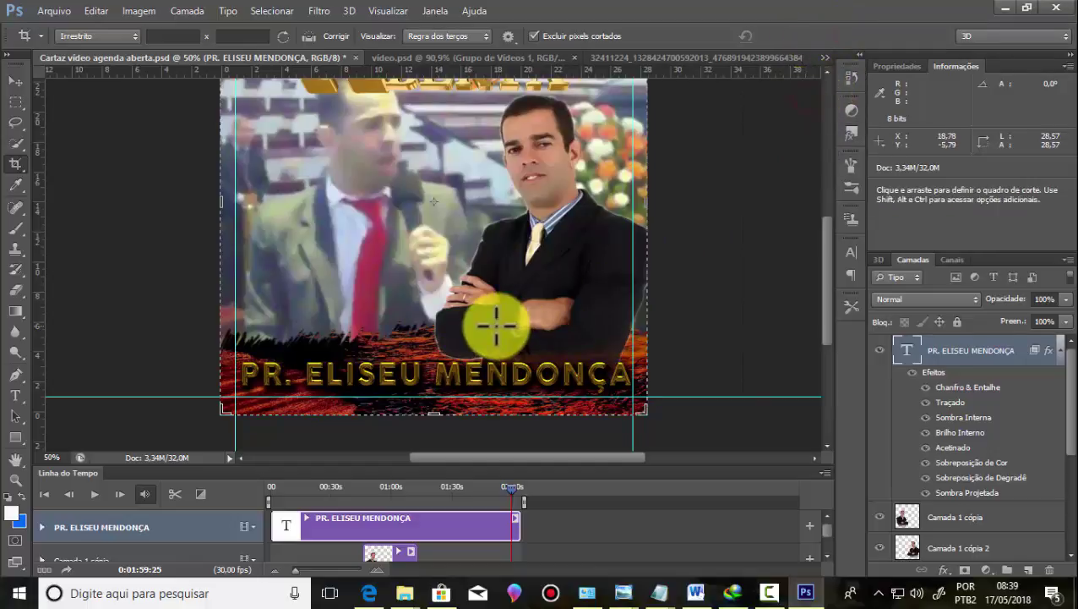
scroll(494, 321, down, 1)
scroll(462, 373, down, 2)
scroll(459, 412, up, 3)
scroll(459, 411, up, 1)
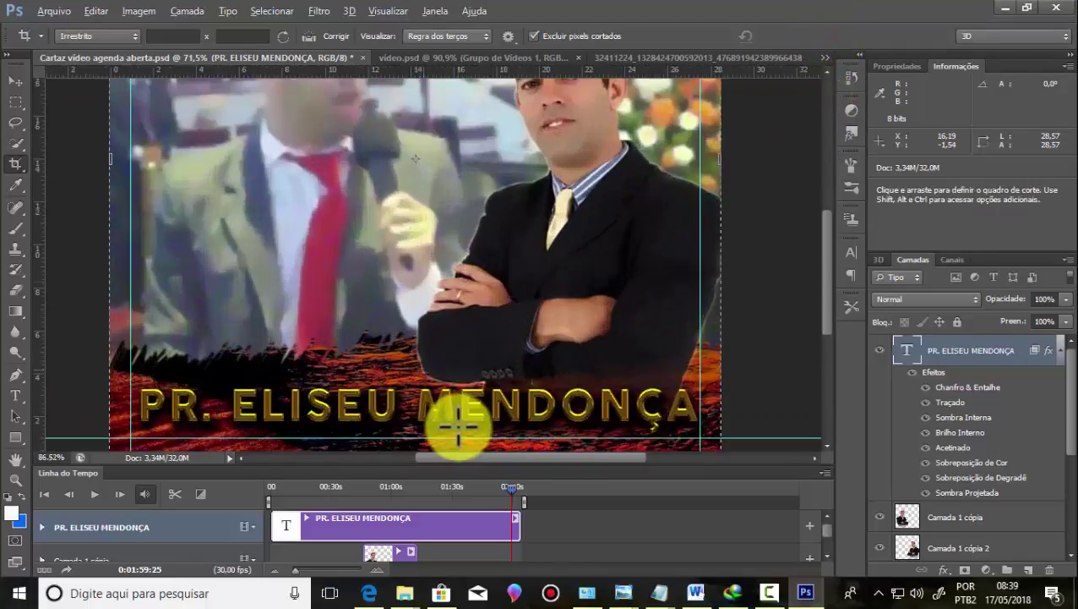
scroll(458, 426, up, 2)
scroll(446, 409, down, 1)
scroll(352, 301, down, 1)
scroll(378, 332, down, 1)
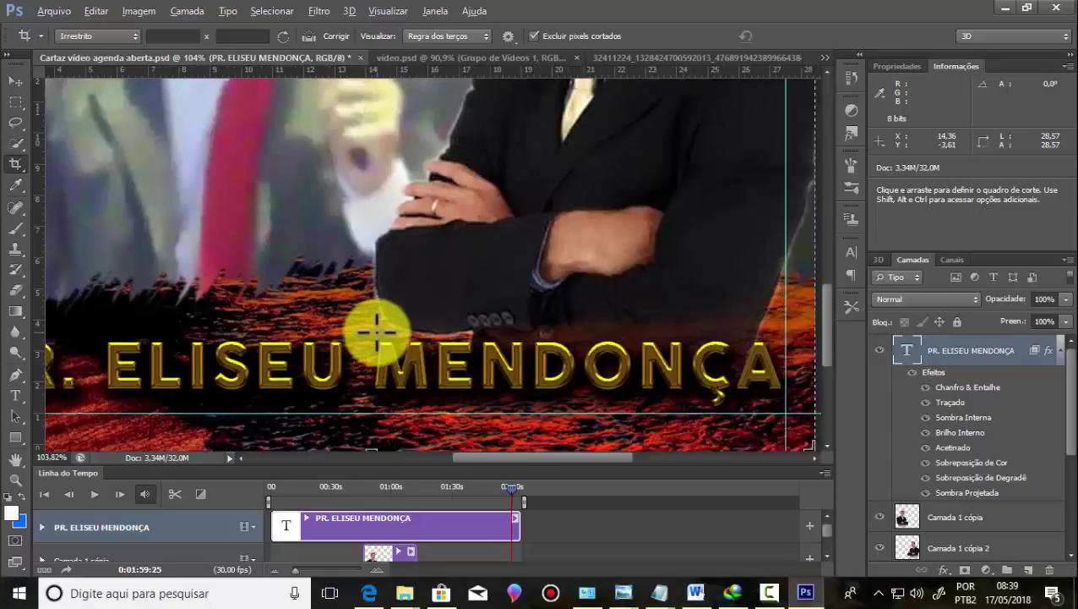
scroll(402, 361, down, 1)
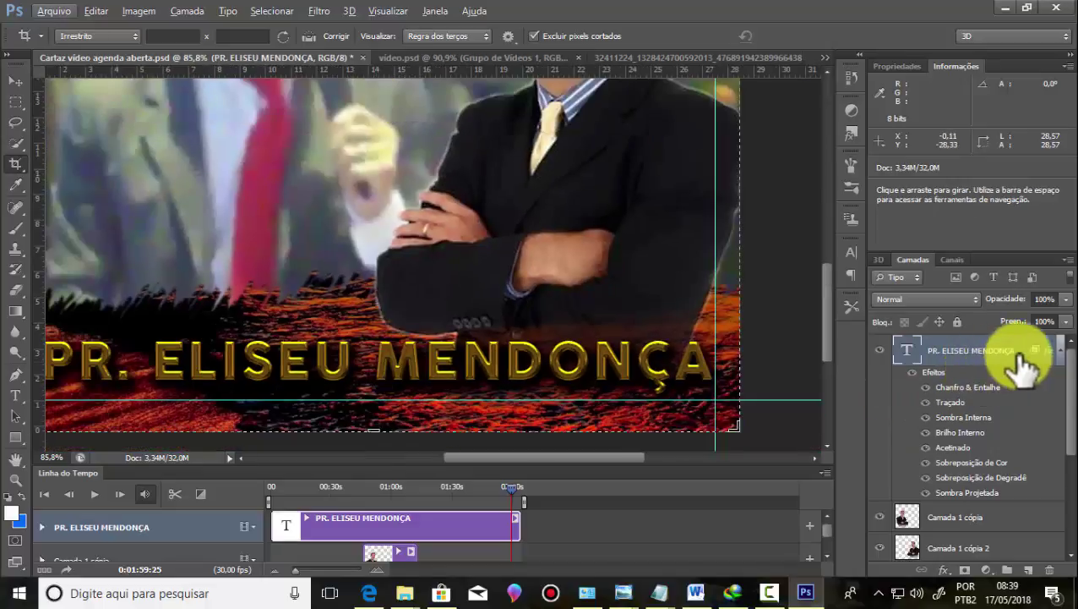
right_click(953, 355)
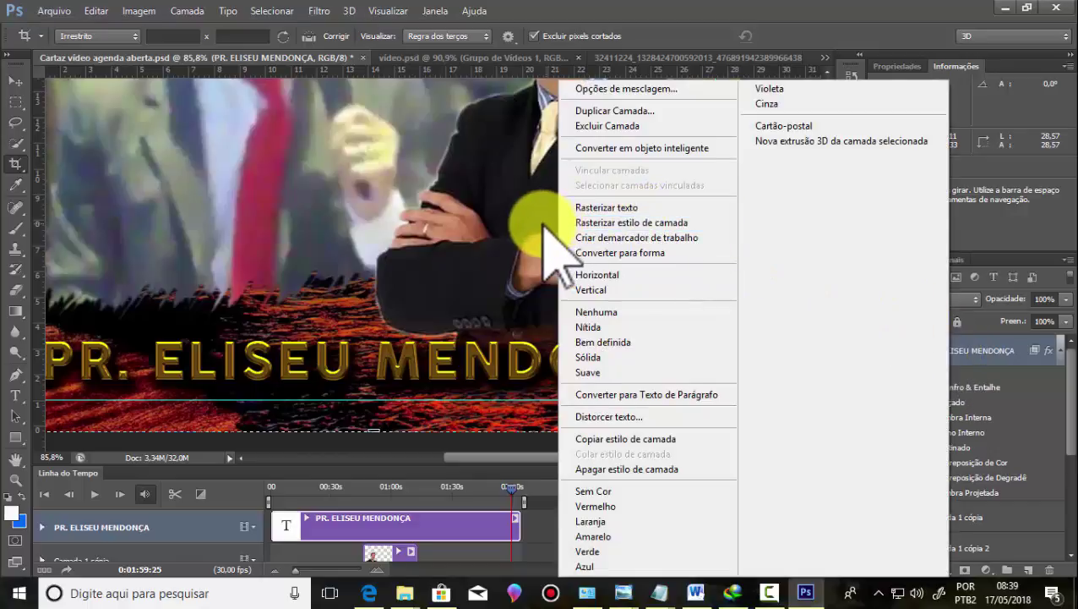
click(658, 223)
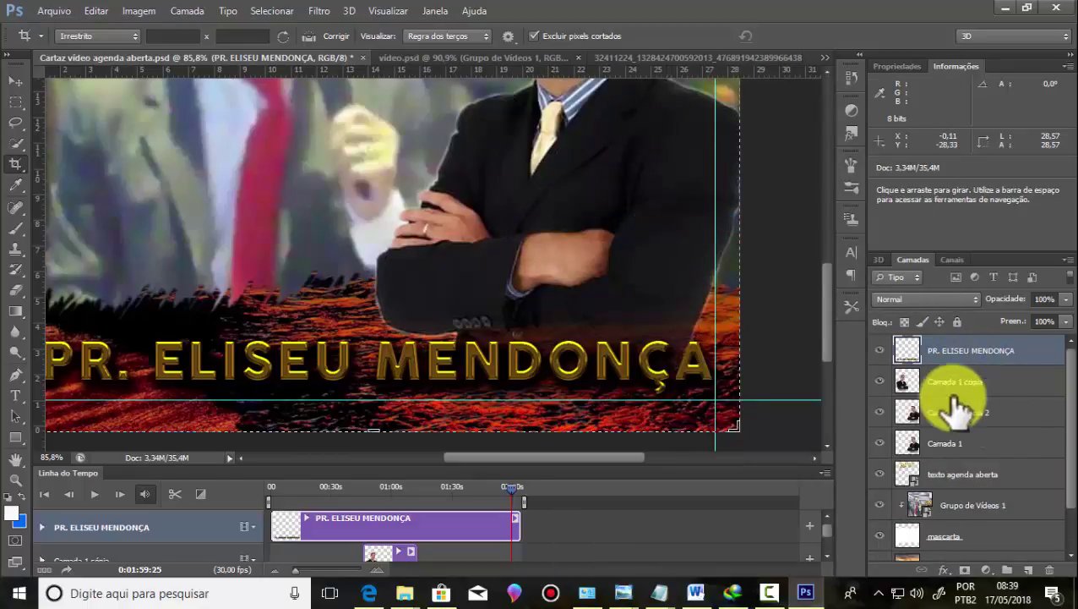
click(137, 10)
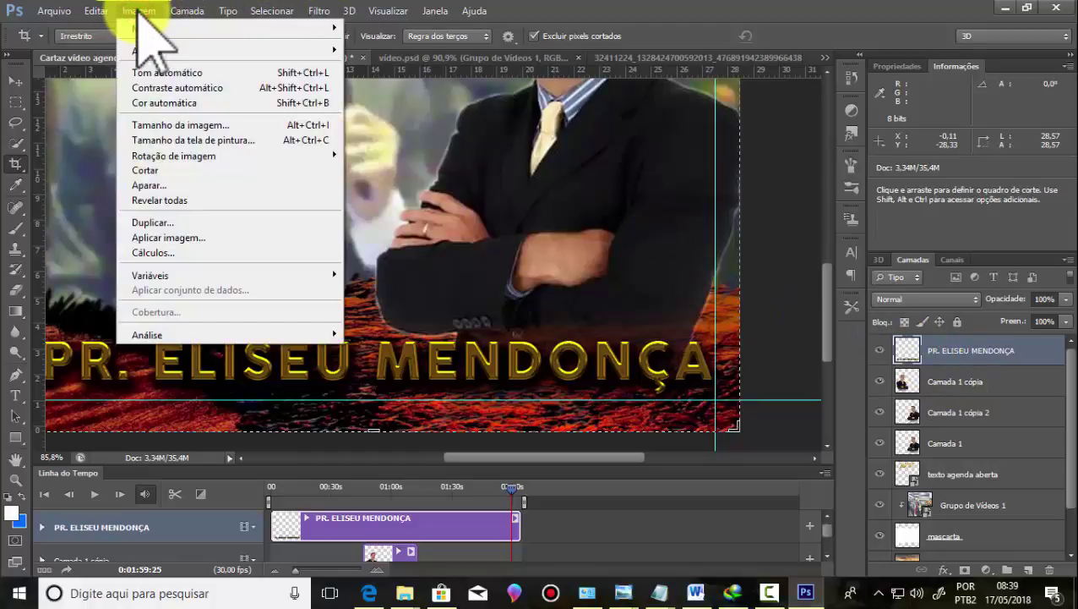
mouse_move(147, 51)
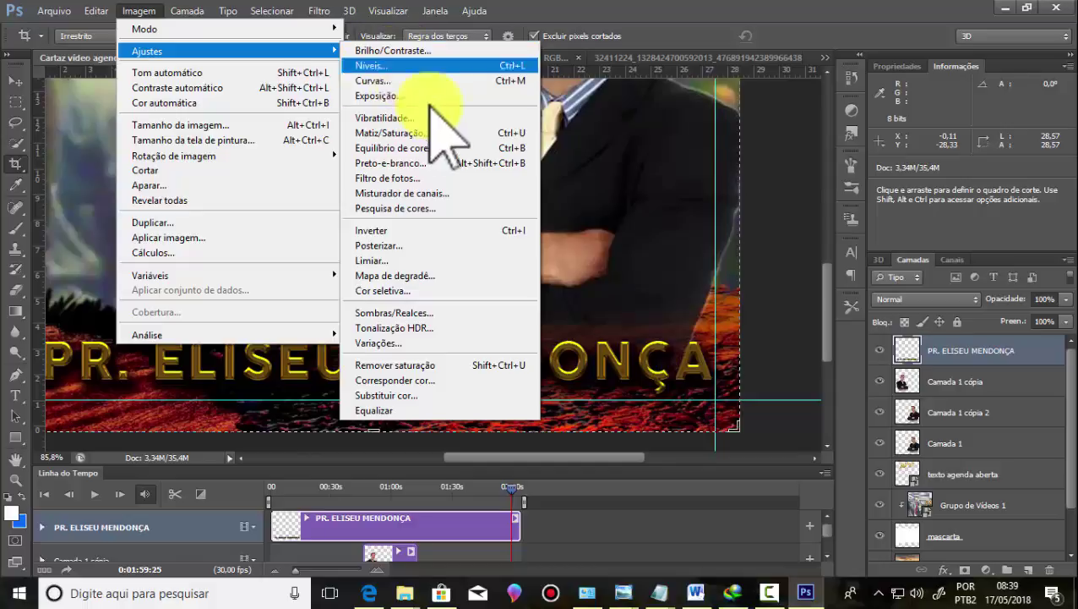
Step: Apply Vibratilidade to the gold name with vibrance about +21 and saturation about +41
click(387, 124)
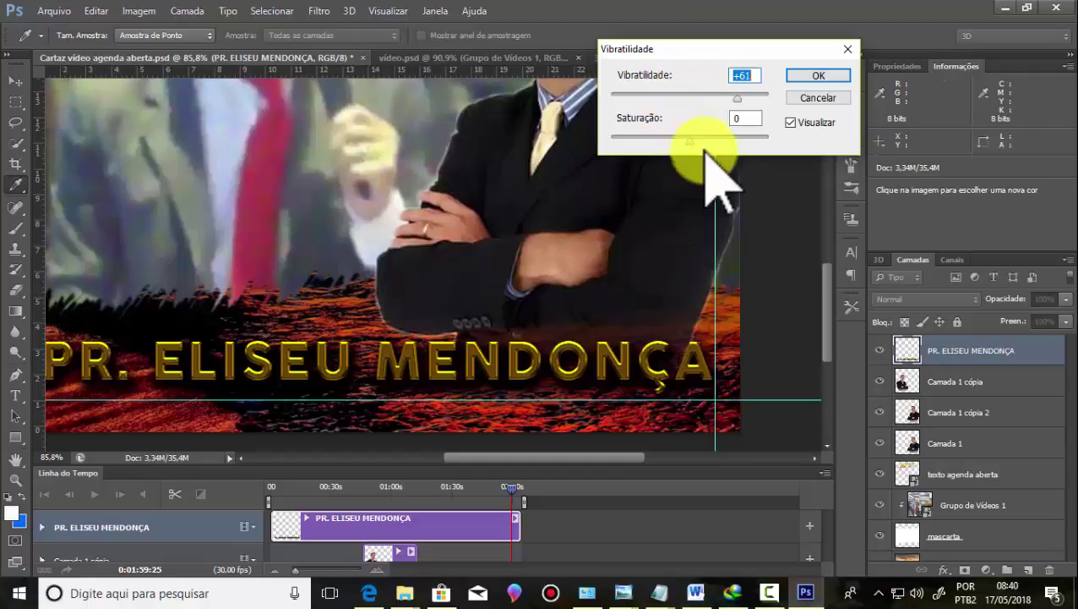
drag(692, 141, 708, 140)
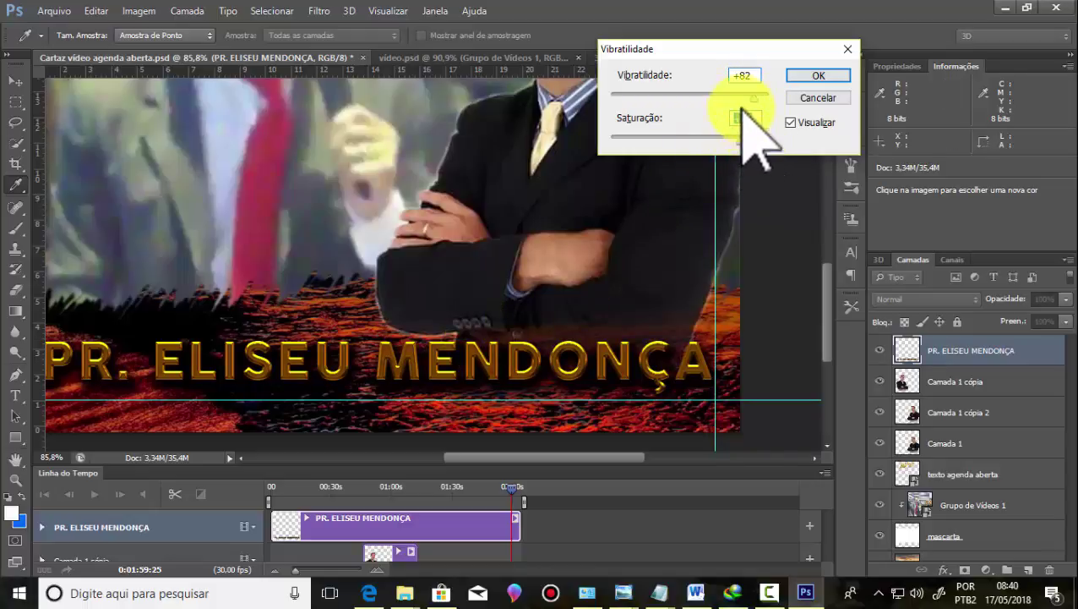
mouse_move(757, 99)
mouse_down()
mouse_move(608, 84)
mouse_move(794, 109)
mouse_up()
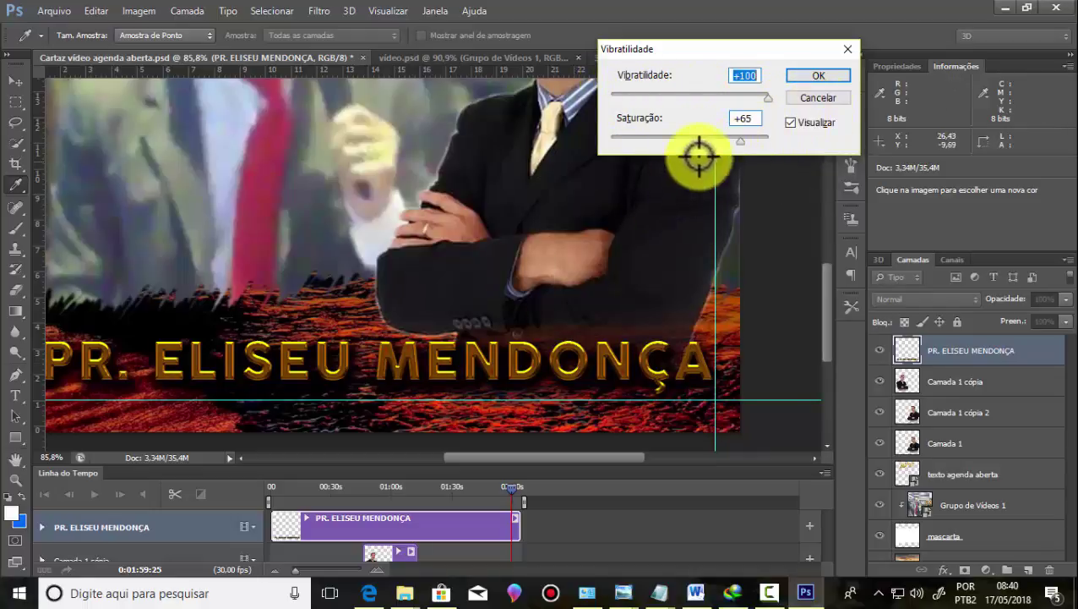
mouse_move(741, 141)
mouse_down()
mouse_move(700, 144)
mouse_move(808, 151)
mouse_move(740, 134)
mouse_up()
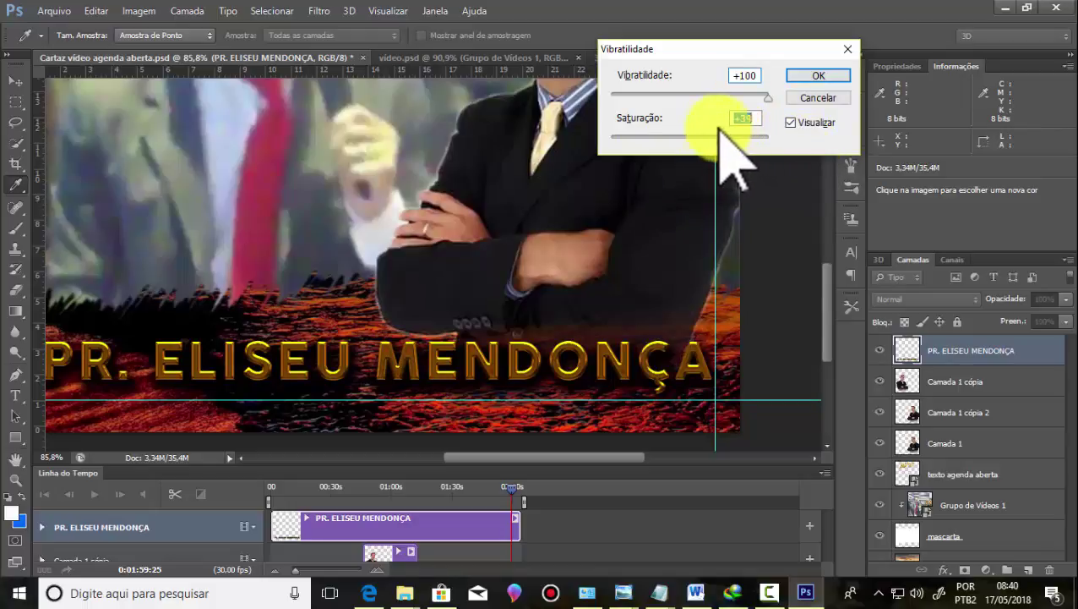
drag(672, 121, 719, 129)
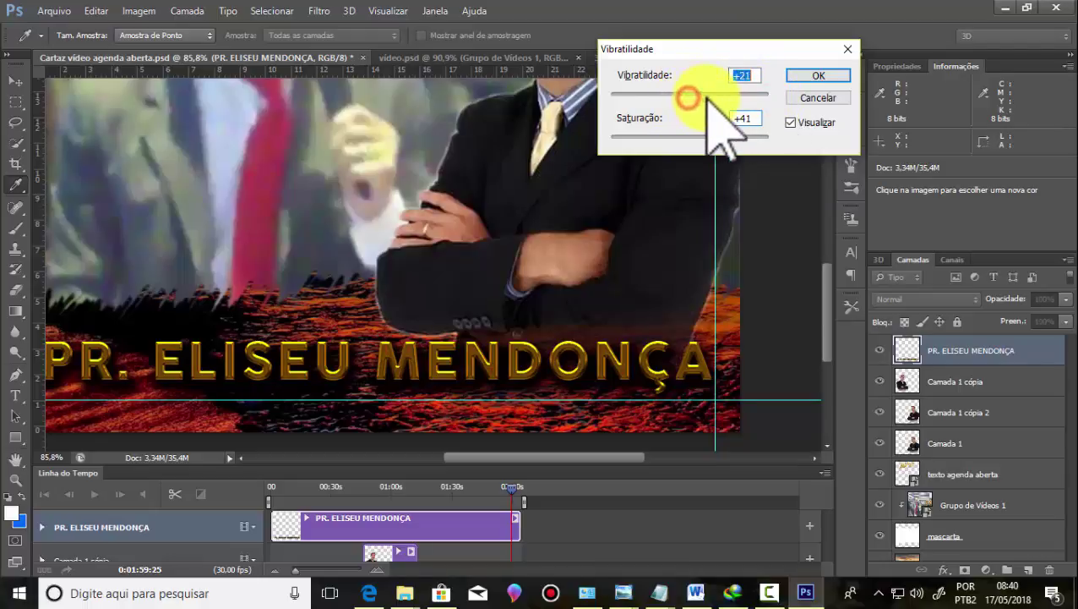
click(794, 76)
Step: Apply Brilho/Contraste to the gold name with brightness 36 and contrast -17
key(c)
key(ctrl+minus)
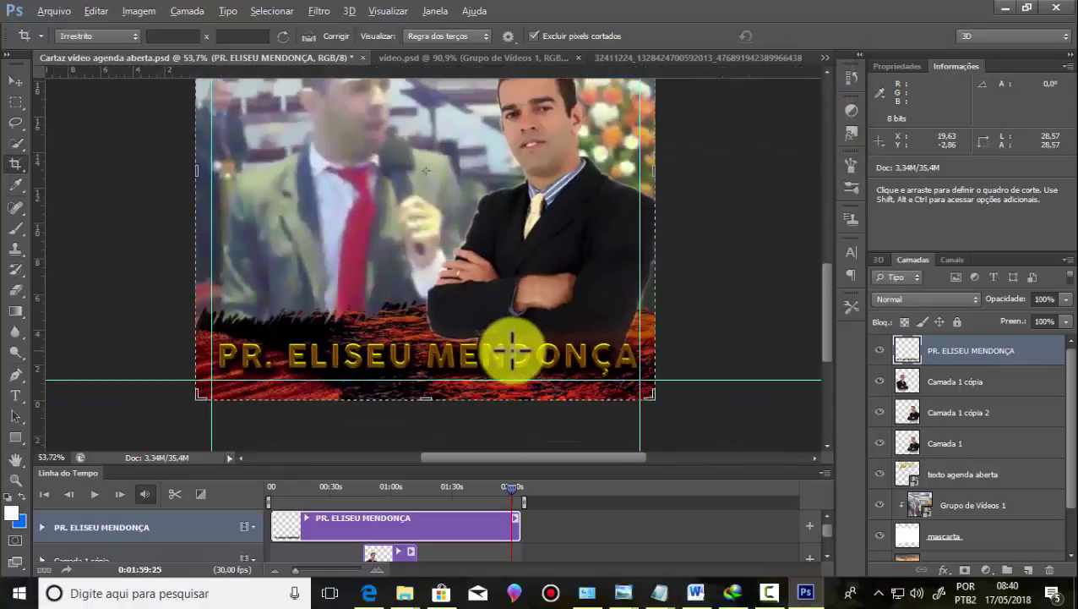
scroll(520, 380, up, 3)
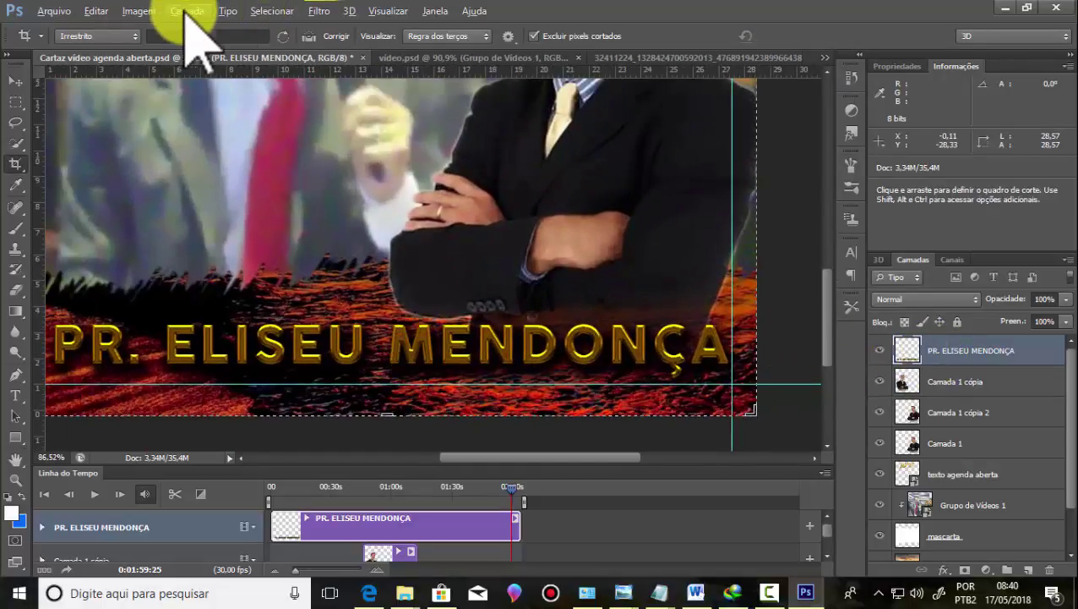
click(129, 11)
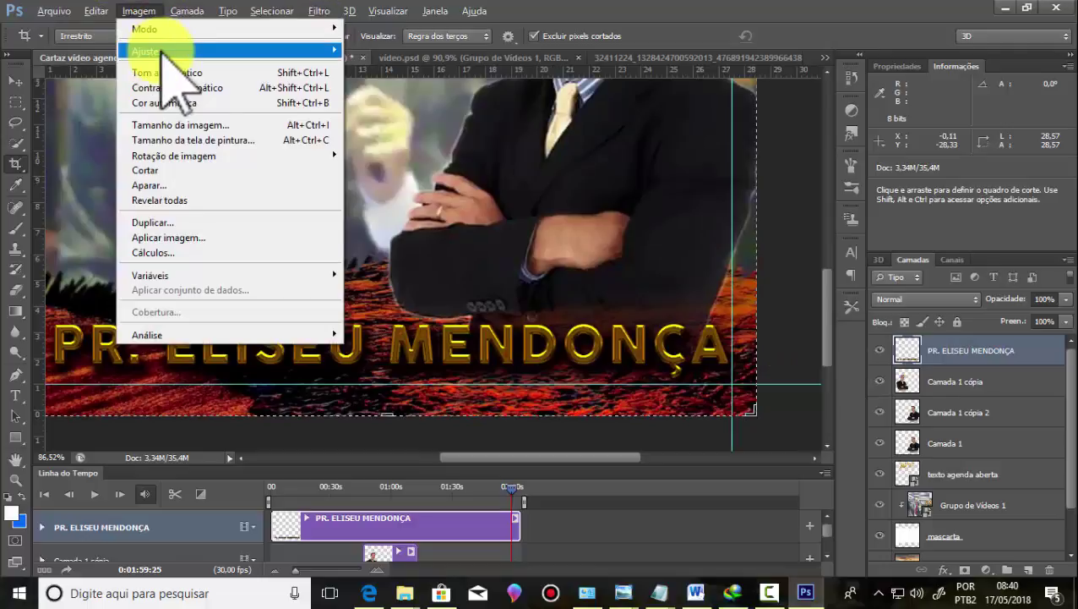
mouse_move(228, 50)
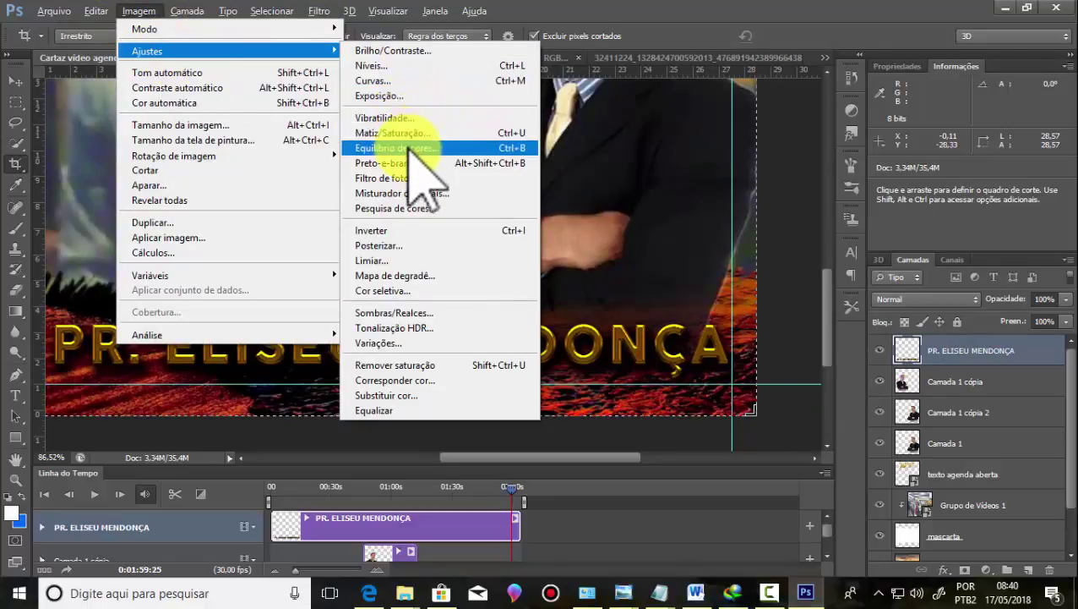
click(389, 50)
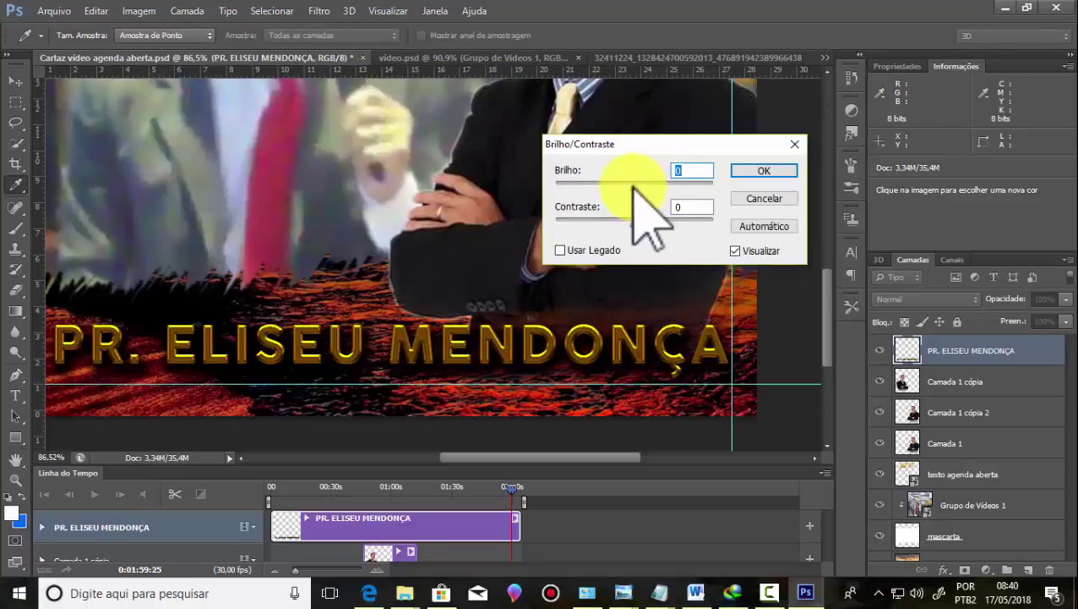
drag(616, 181, 636, 180)
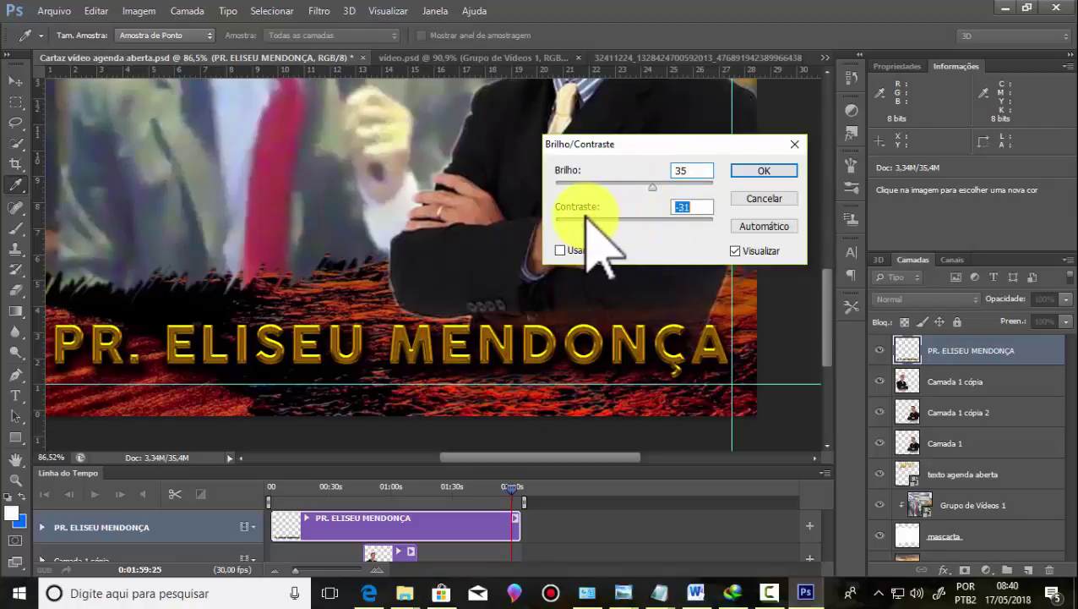
mouse_move(585, 218)
mouse_down()
mouse_move(656, 224)
mouse_move(596, 219)
mouse_up()
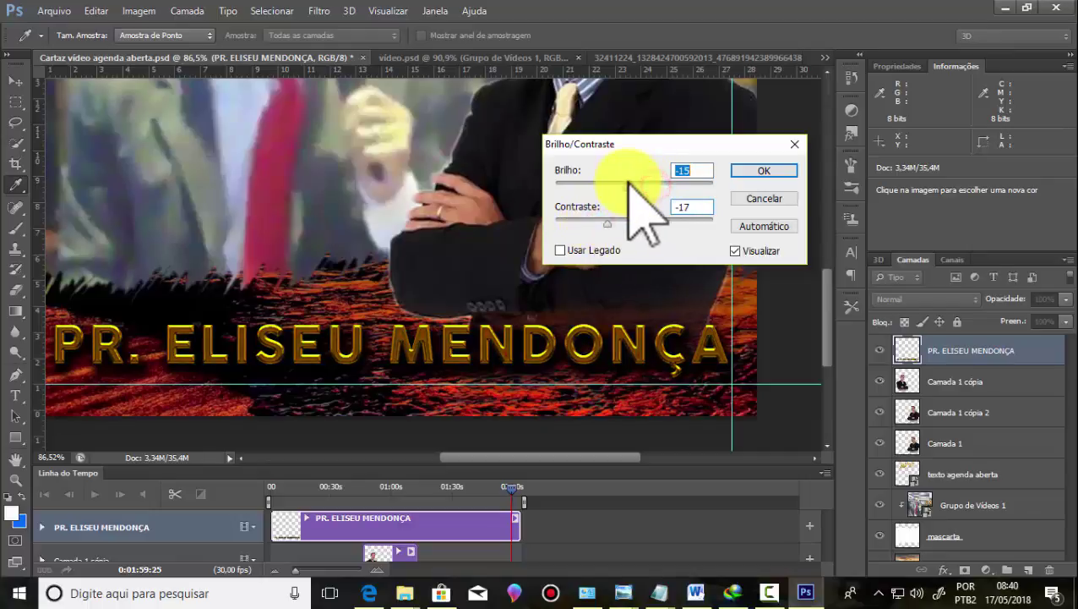
drag(633, 180, 654, 181)
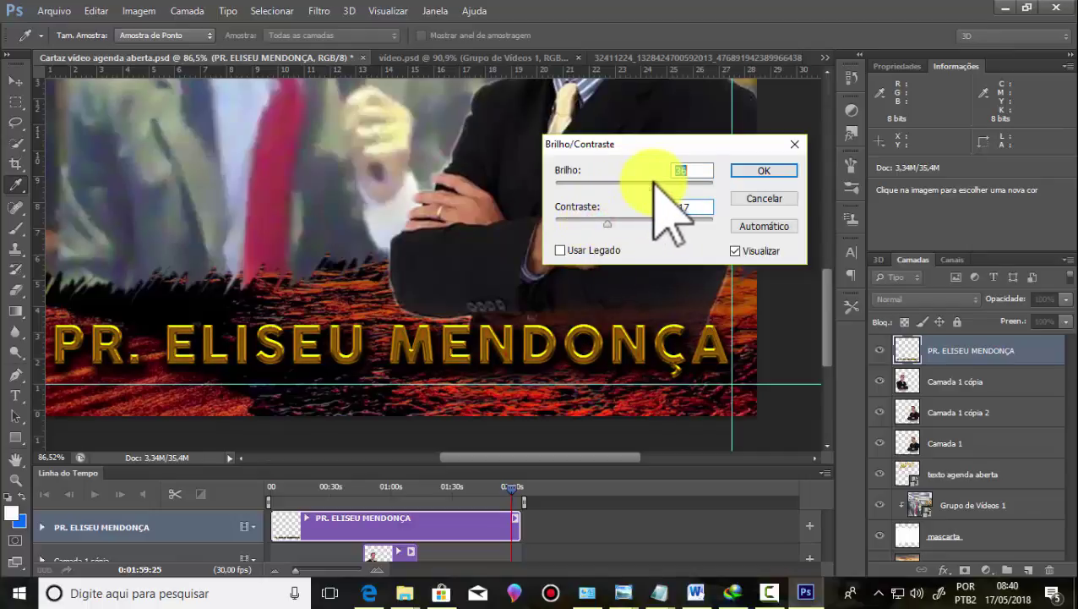
click(762, 171)
key(c)
key(ctrl+0)
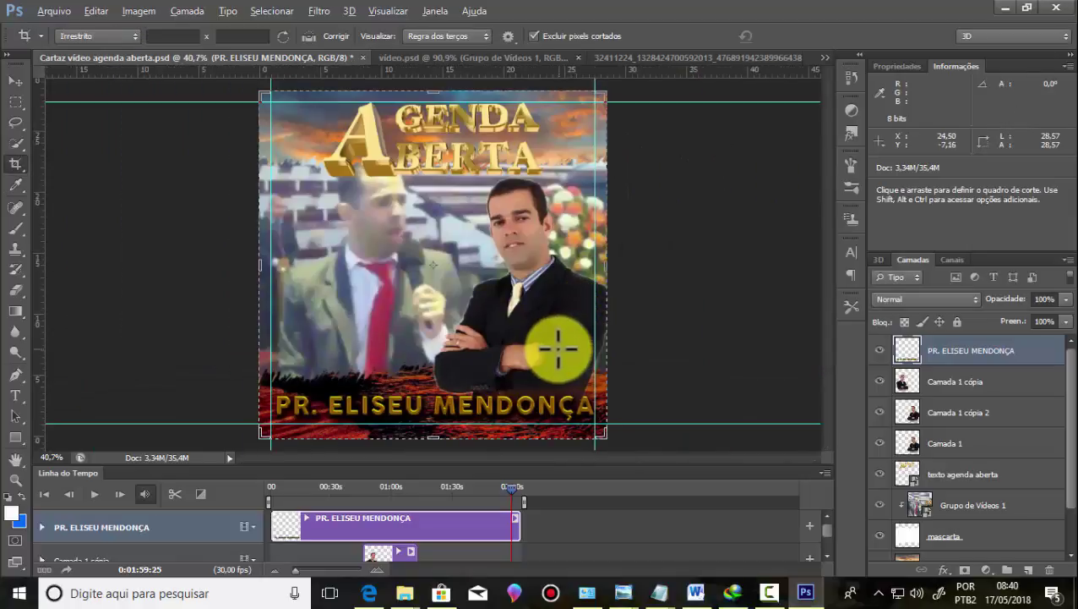
scroll(491, 430, up, 1)
scroll(490, 429, up, 2)
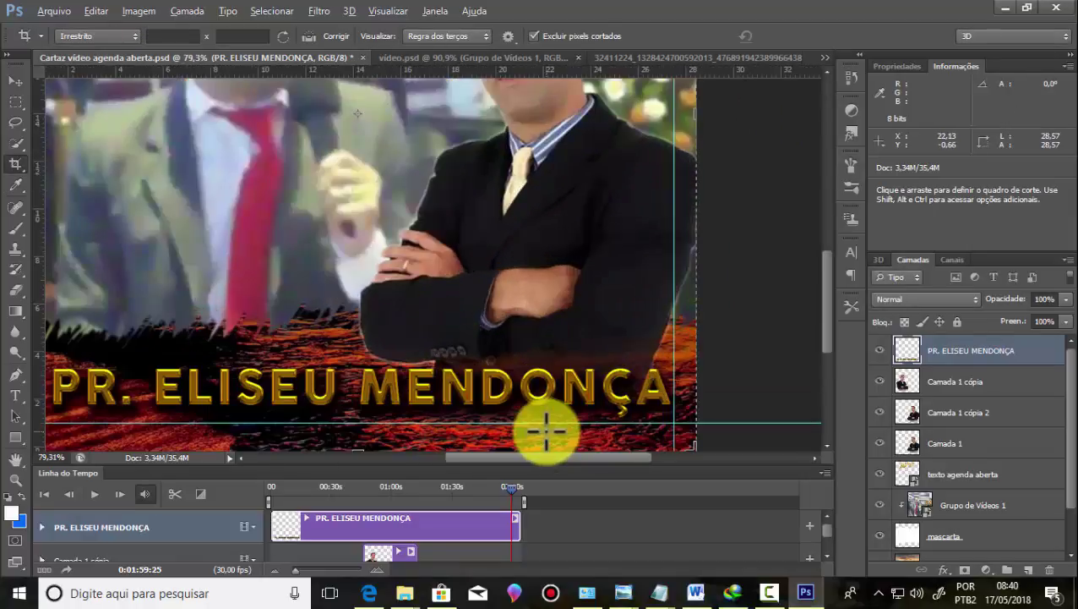
scroll(547, 428, up, 1)
scroll(505, 363, down, 2)
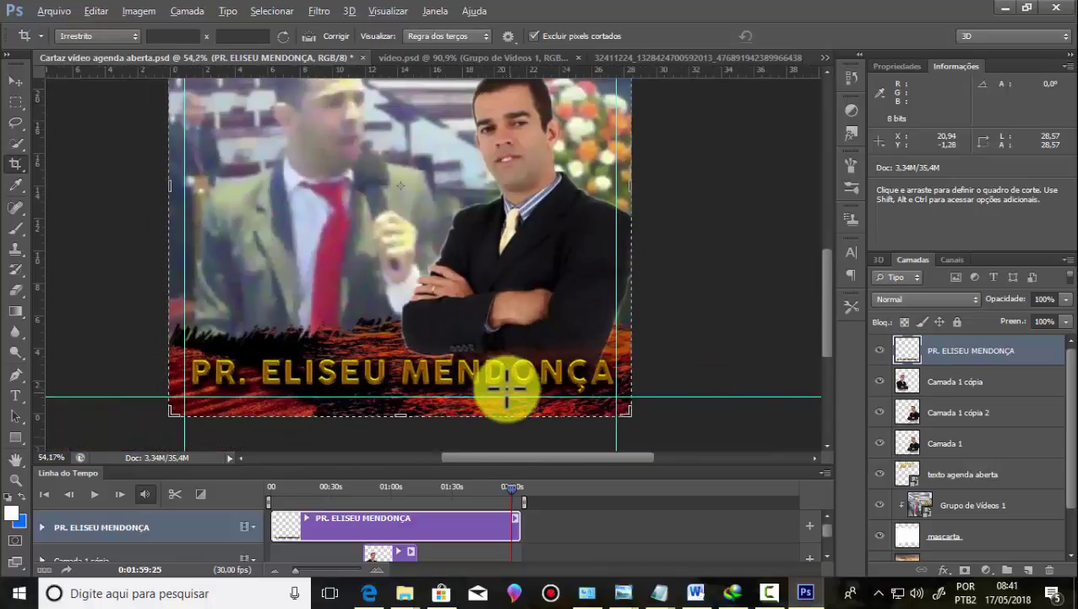
scroll(502, 381, down, 1)
scroll(502, 380, down, 1)
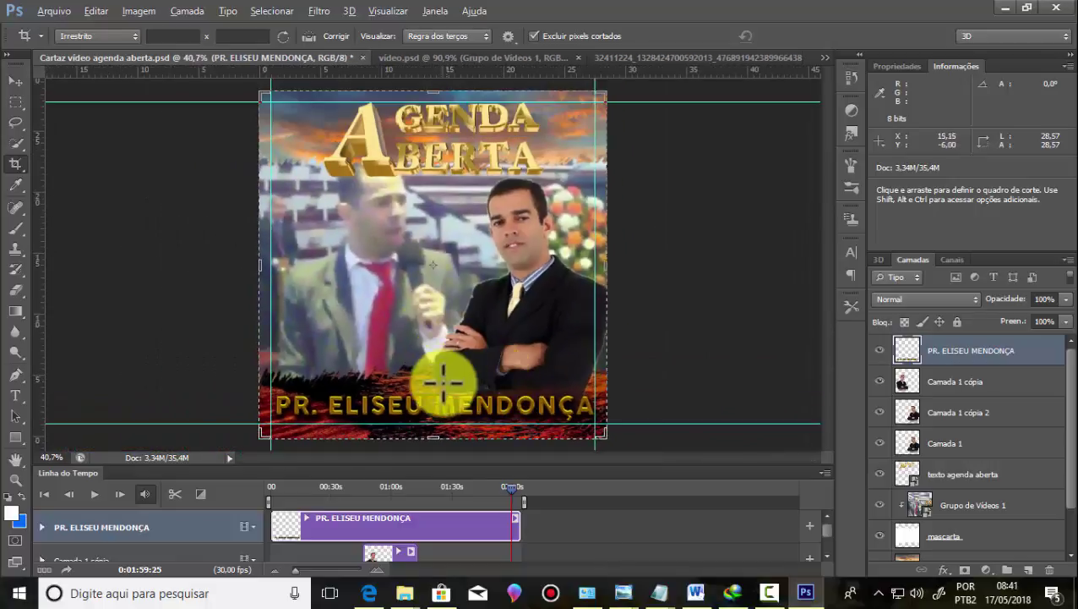
scroll(442, 393, up, 1)
scroll(432, 364, up, 2)
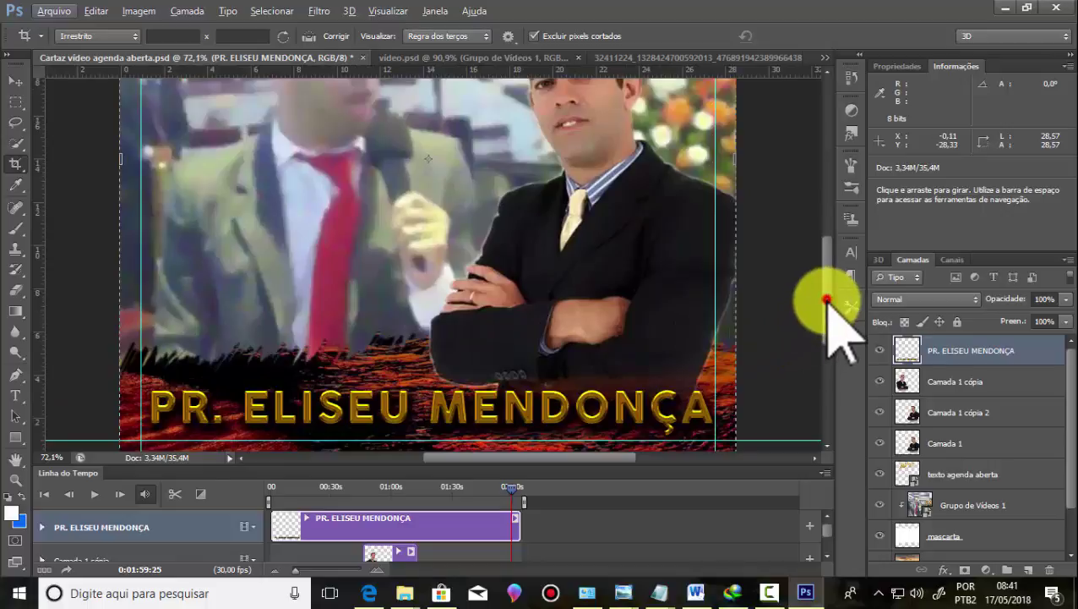
scroll(831, 325, down, 3)
scroll(841, 313, up, 5)
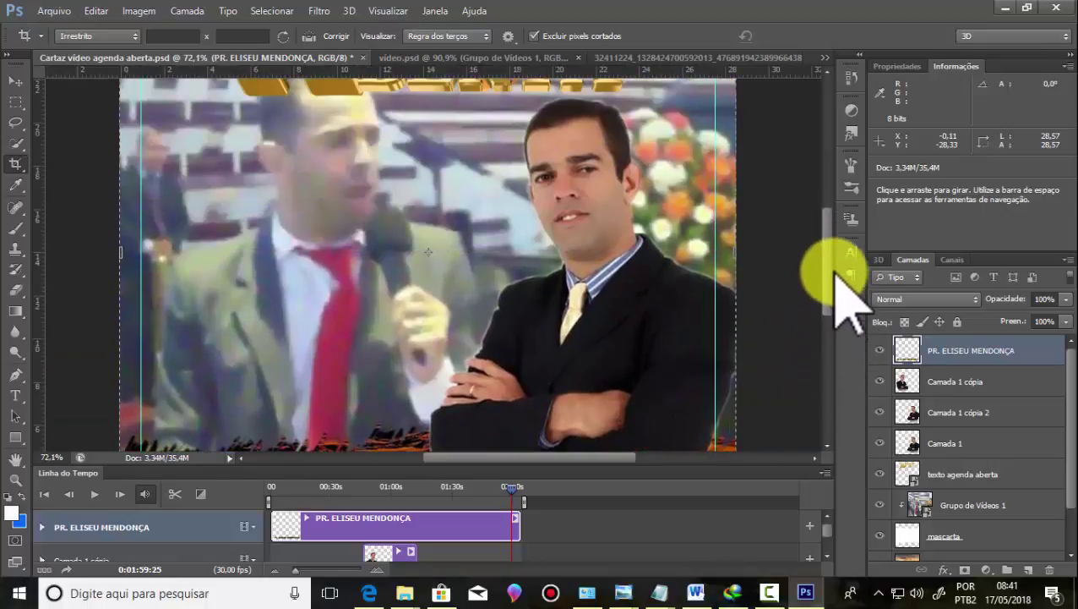
scroll(838, 326, down, 5)
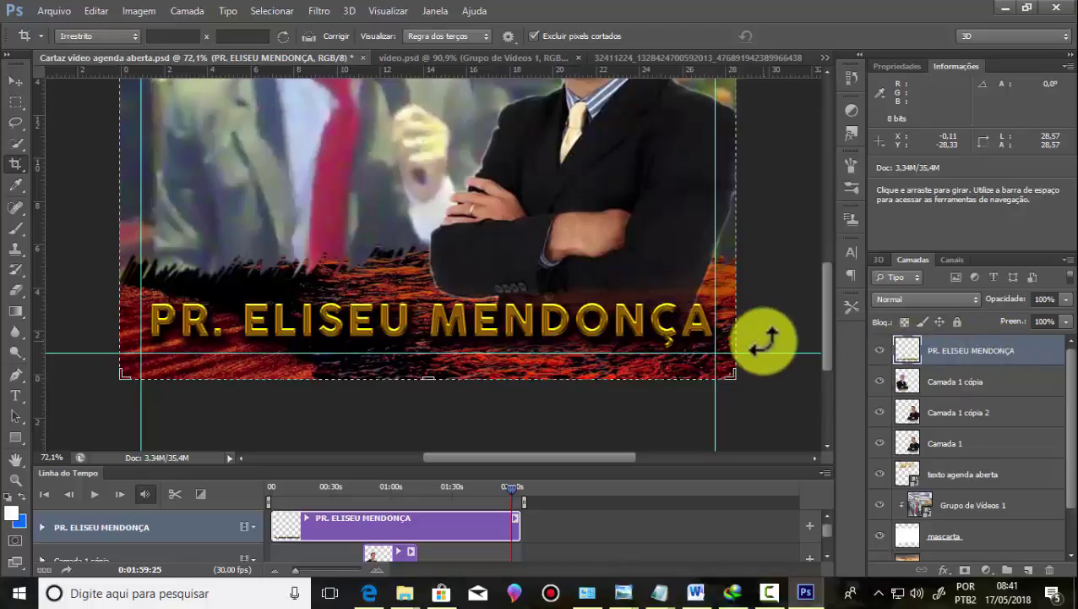
Step: Move the gold name layer slightly upward
click(15, 80)
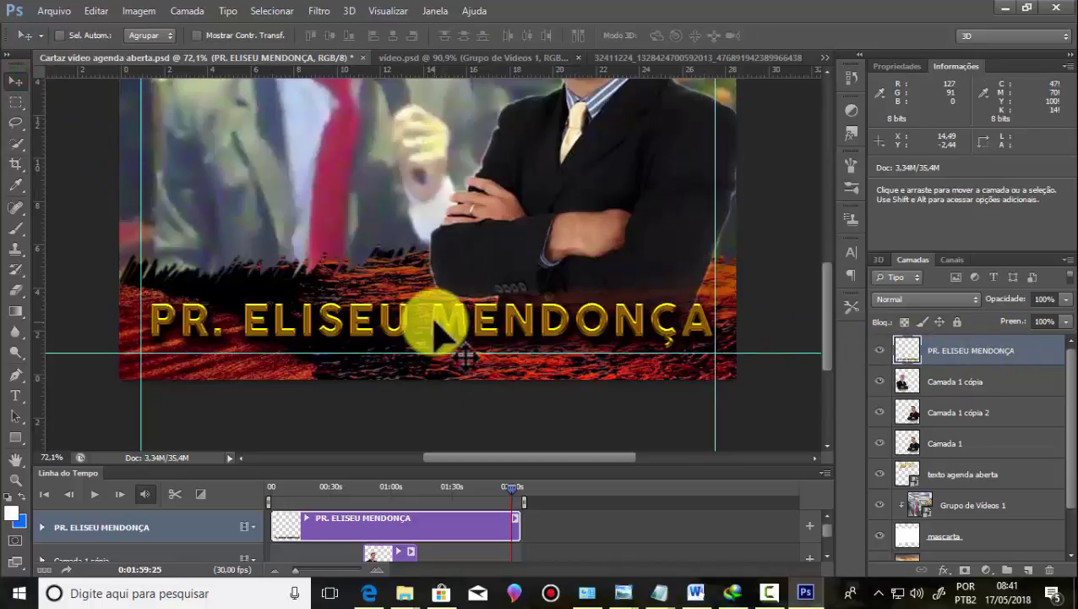
drag(431, 332, 429, 298)
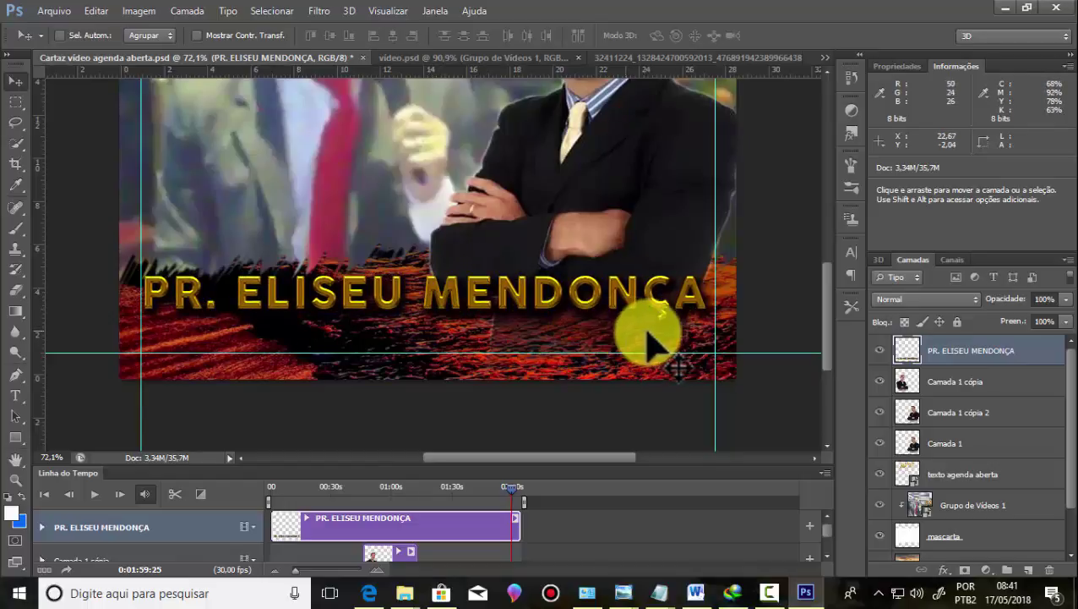
drag(693, 300, 694, 297)
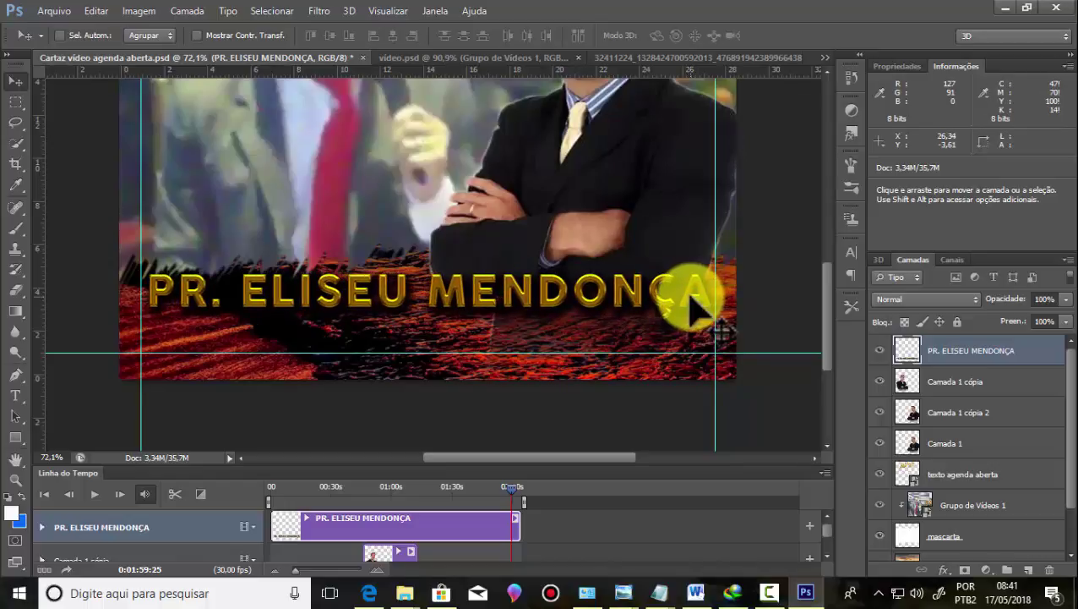
Step: Start a new text layer below the name and bring up the Word contact document
click(17, 394)
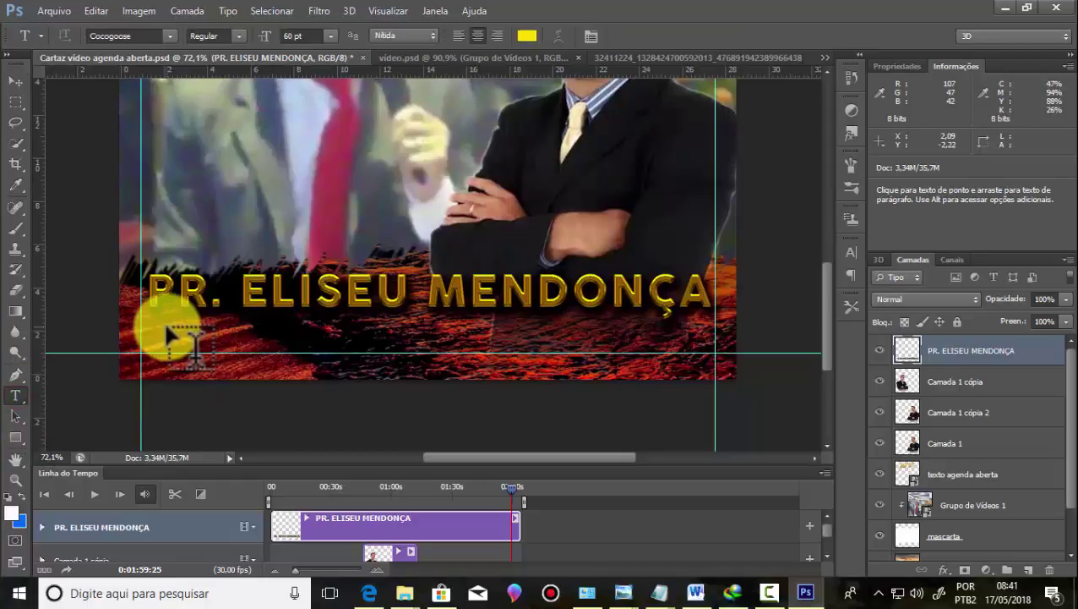
click(168, 325)
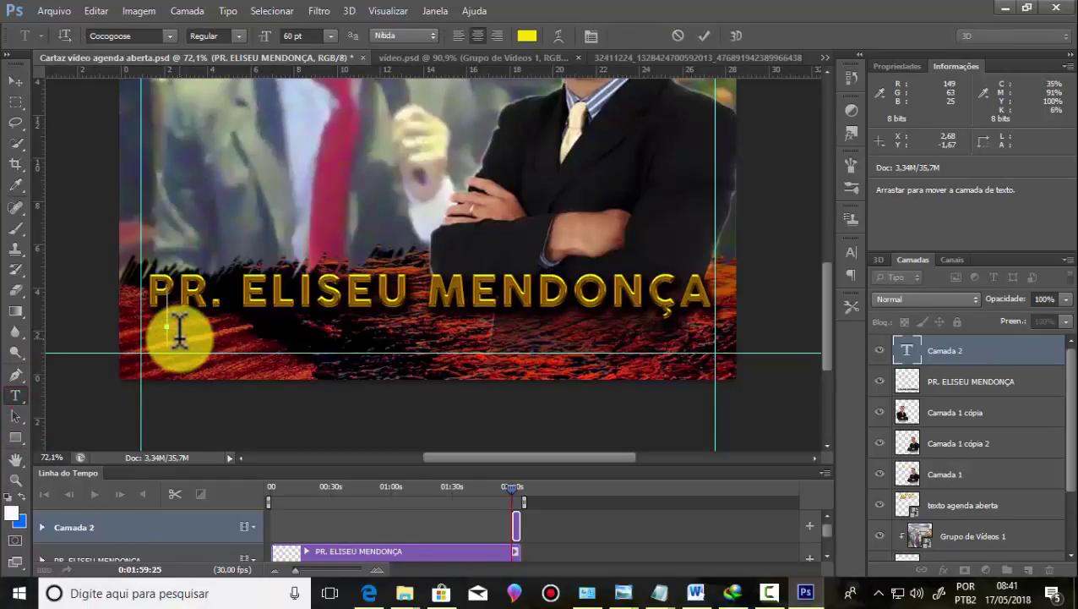
click(696, 591)
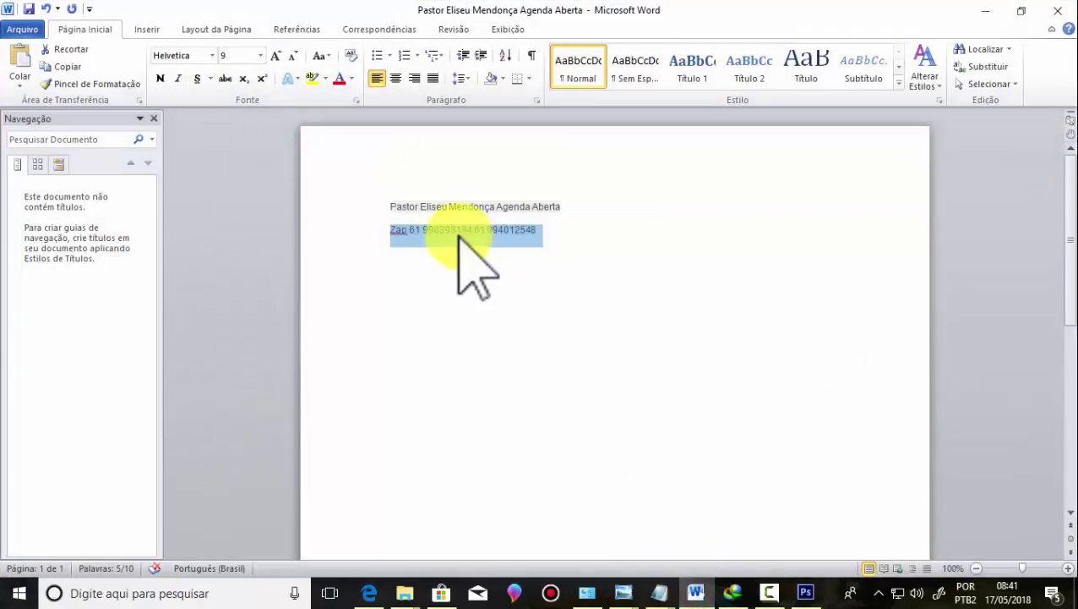
Step: Copy the Zap phone-number line from the Word document and return to Photoshop
click(411, 230)
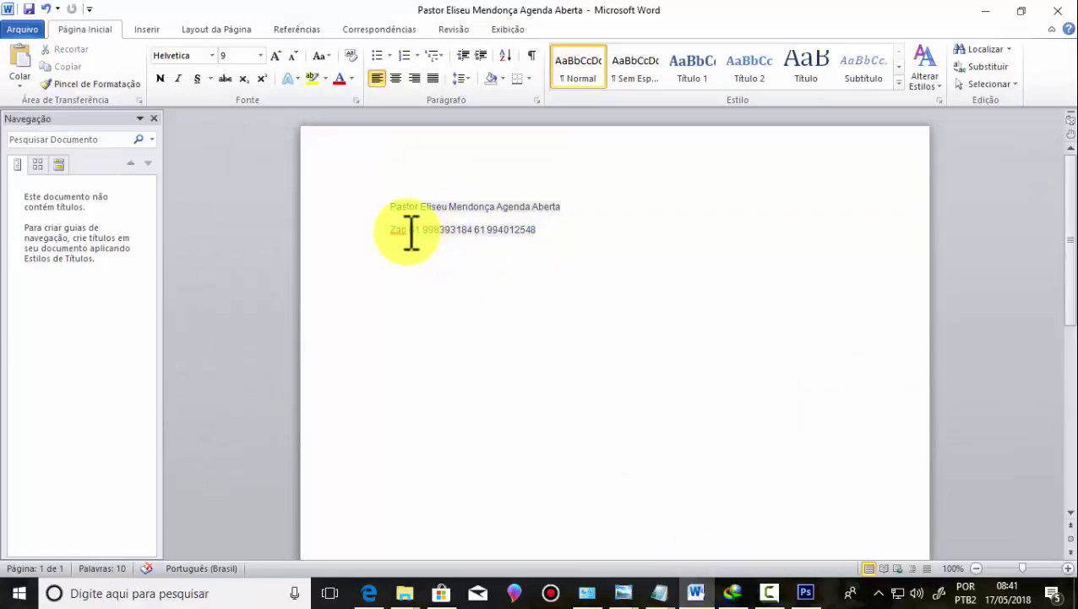
drag(406, 230, 549, 238)
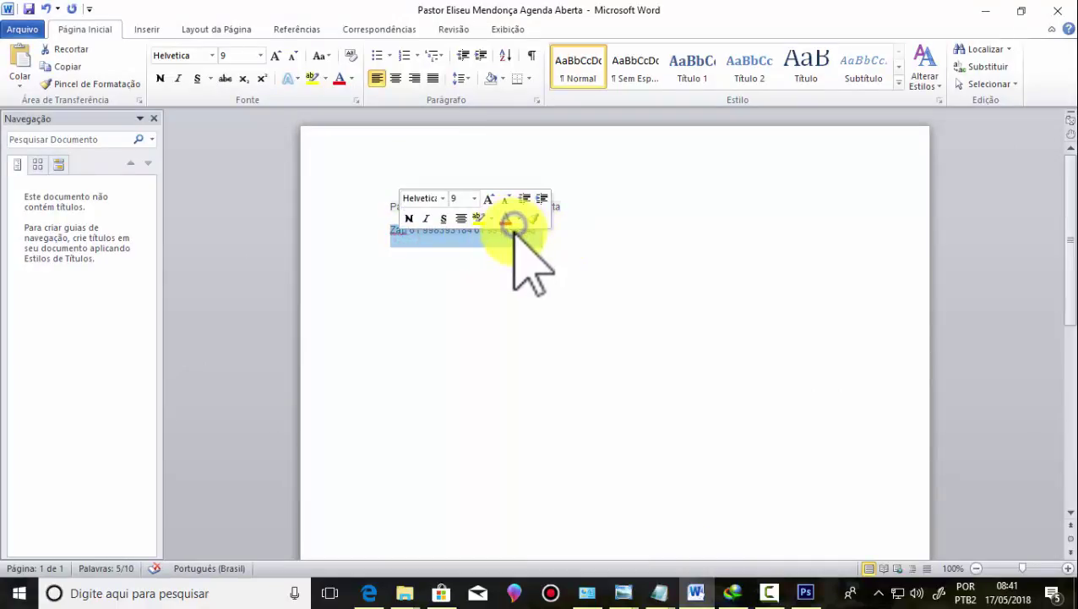
right_click(513, 221)
click(435, 260)
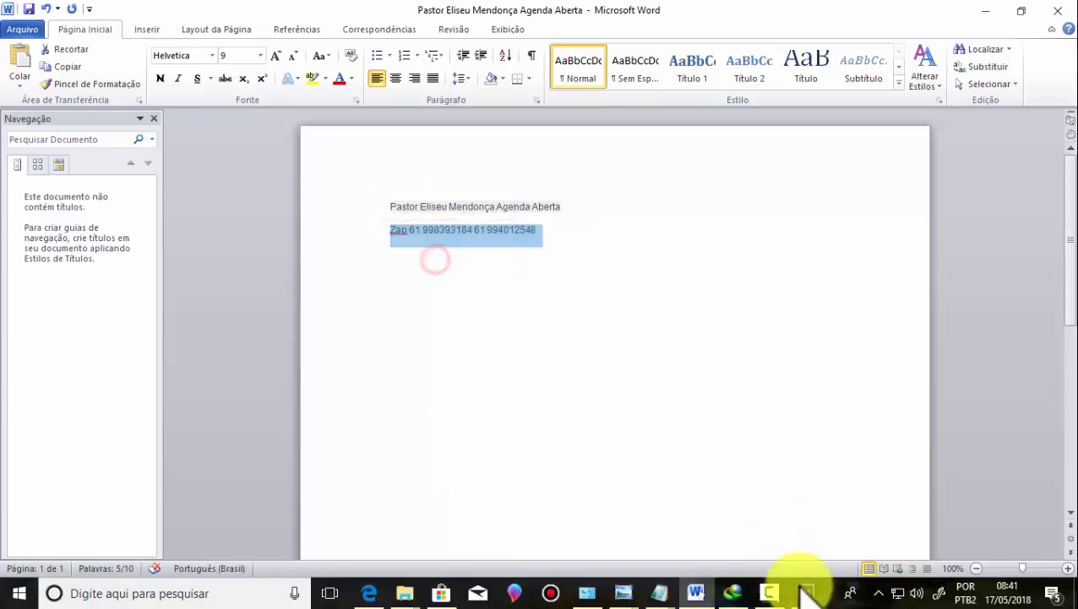
click(805, 590)
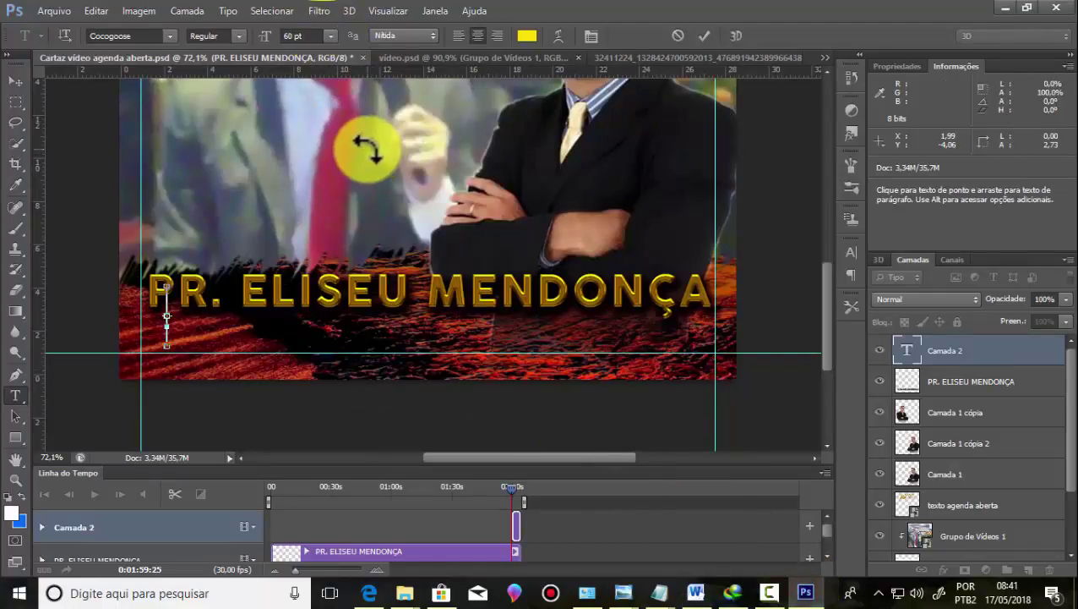
Step: Paste the phone numbers into the new text layer and move them onto the canvas
key(ctrl+v)
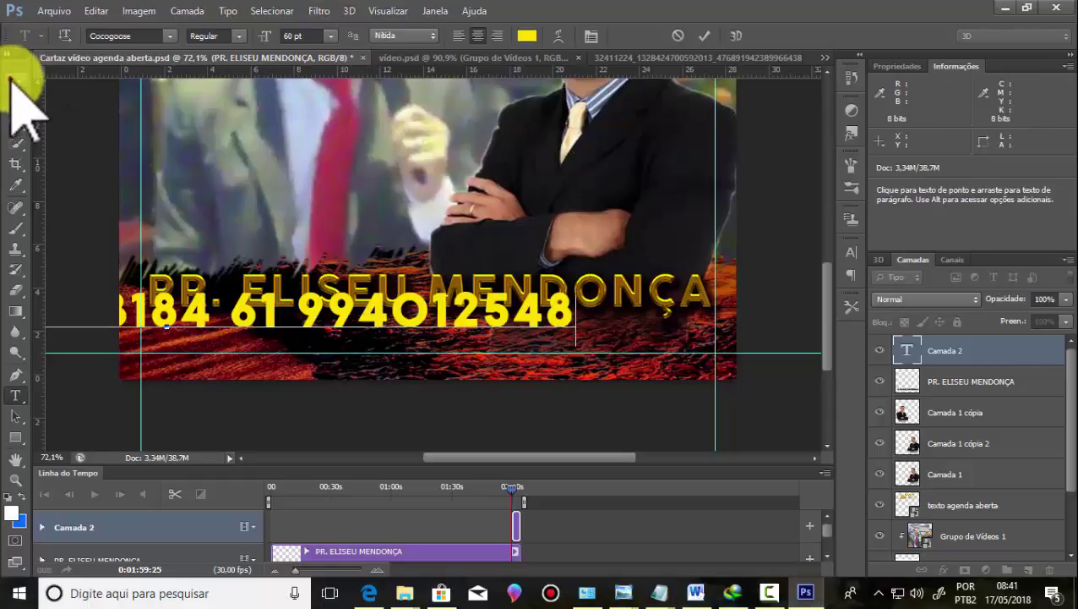
click(15, 81)
drag(363, 323, 542, 337)
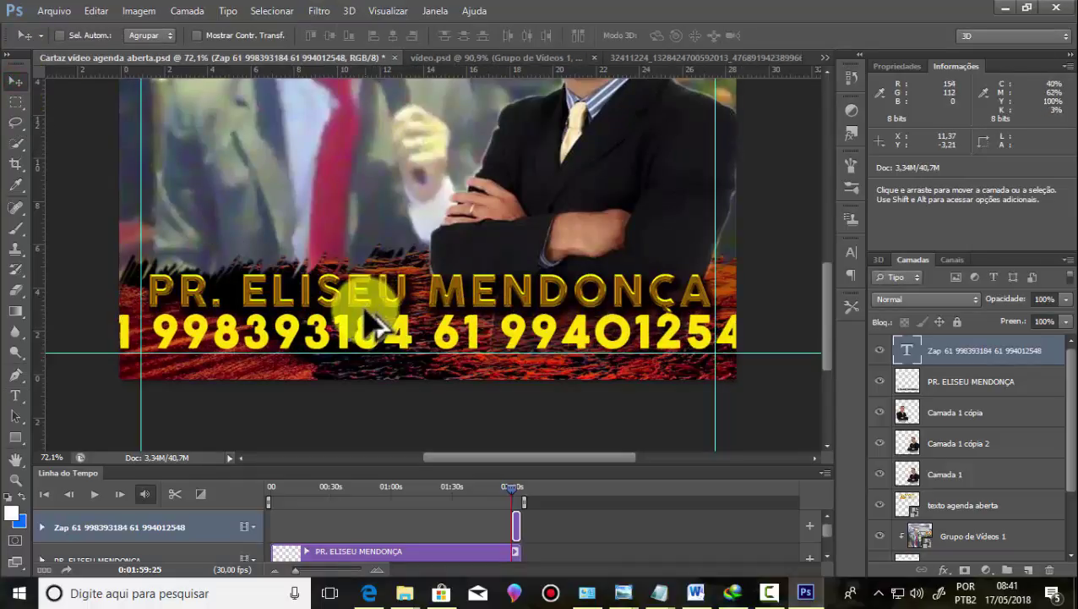
scroll(381, 322, down, 3)
Step: Scale the phone-number text to about 66% and place it beneath the gold name
key(ctrl+t)
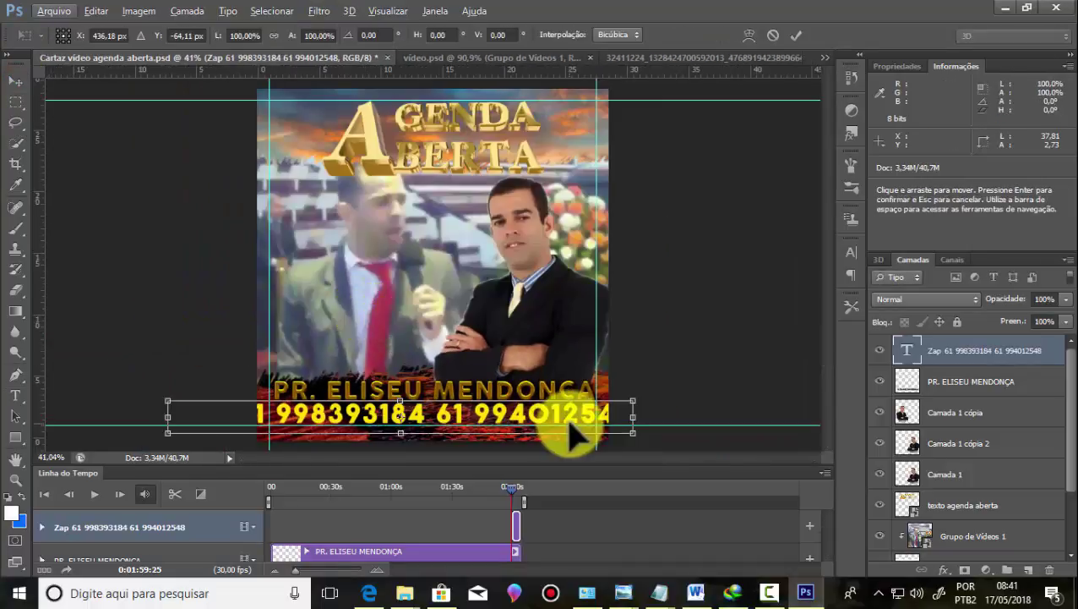
drag(167, 414, 291, 430)
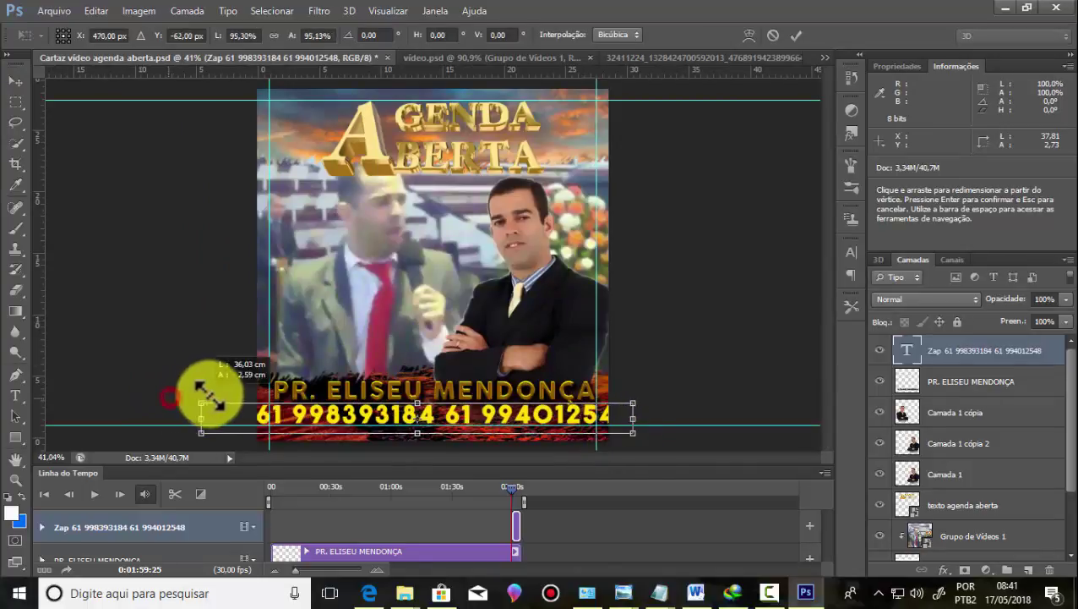
scroll(326, 432, up, 1)
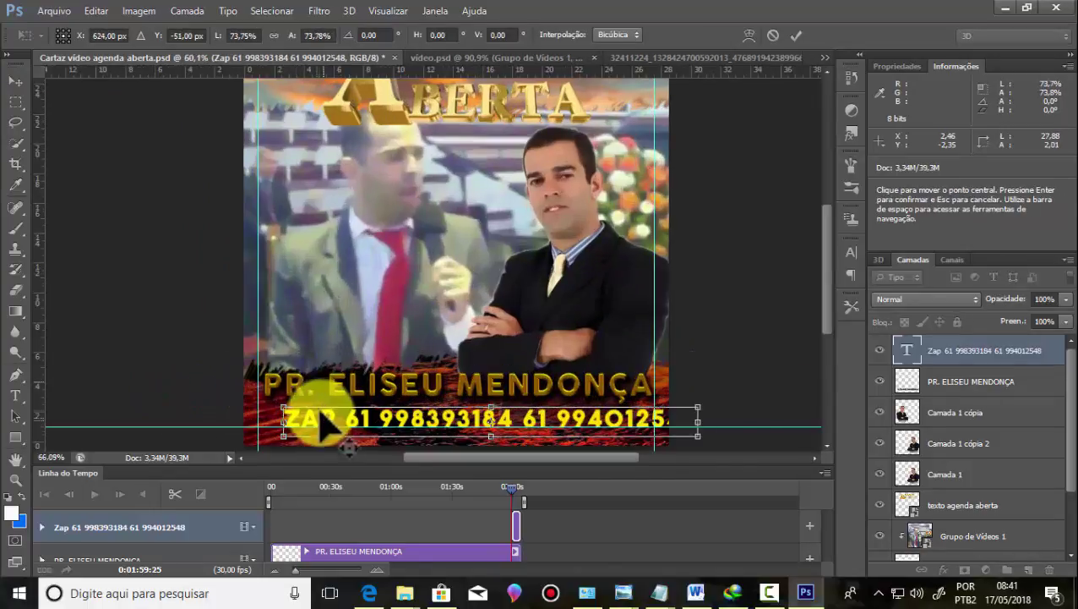
scroll(321, 426, up, 1)
mouse_move(386, 446)
mouse_down()
mouse_move(334, 414)
mouse_move(235, 402)
mouse_up()
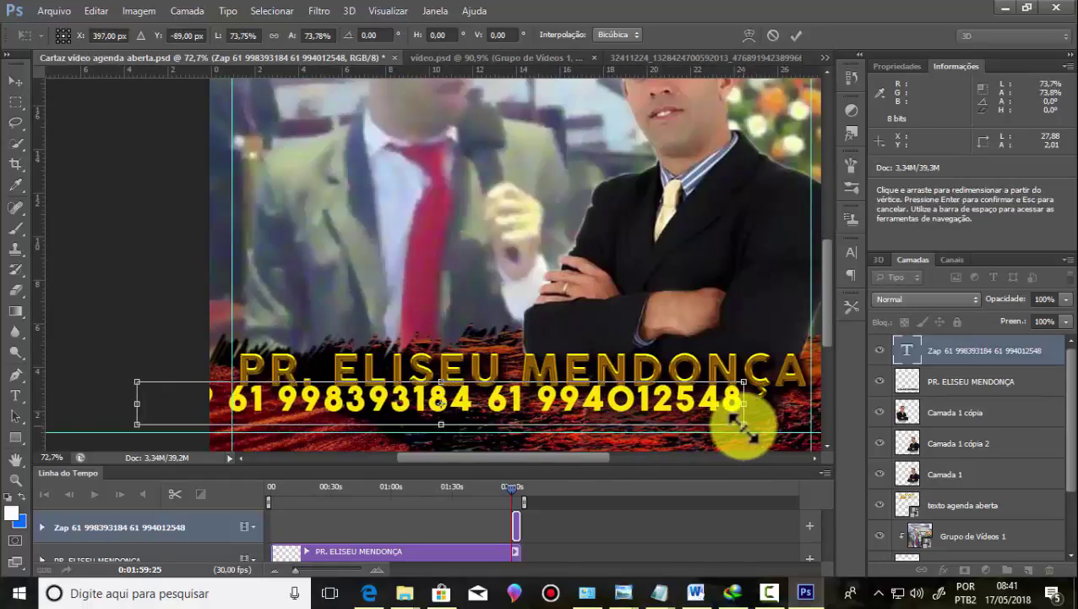
drag(736, 426, 681, 419)
mouse_move(477, 410)
mouse_down()
mouse_move(604, 431)
mouse_move(611, 421)
mouse_up()
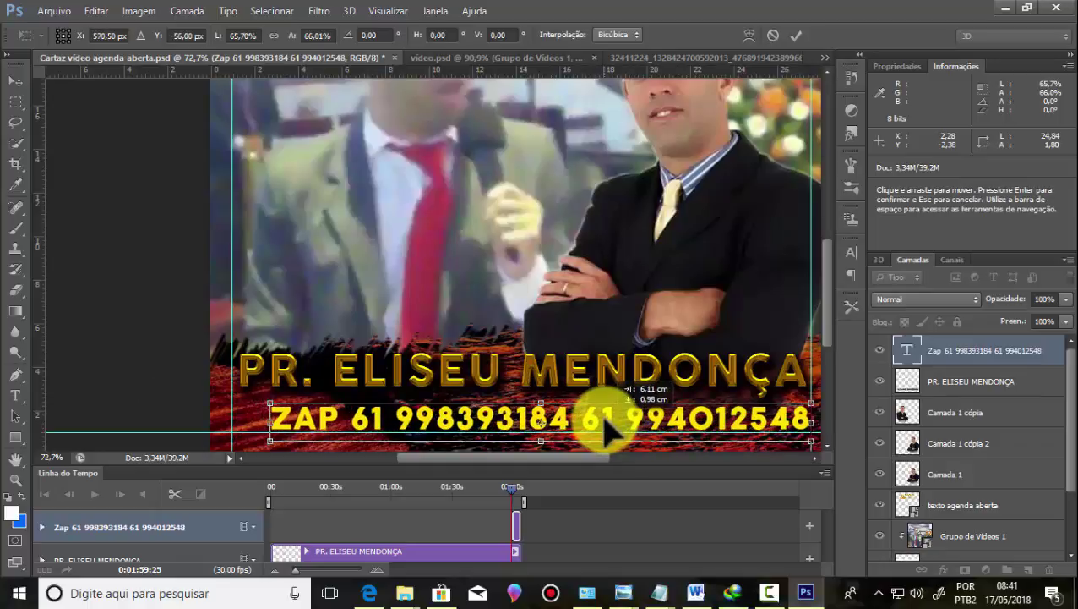
Step: Commit the transform and insert a '/' between the two phone numbers
click(796, 35)
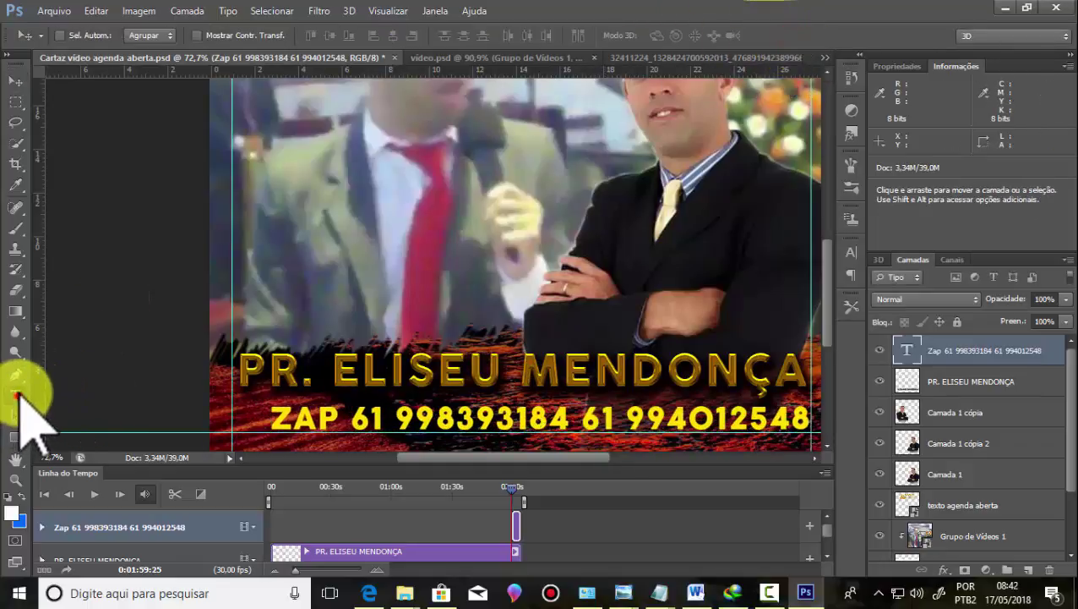
click(16, 394)
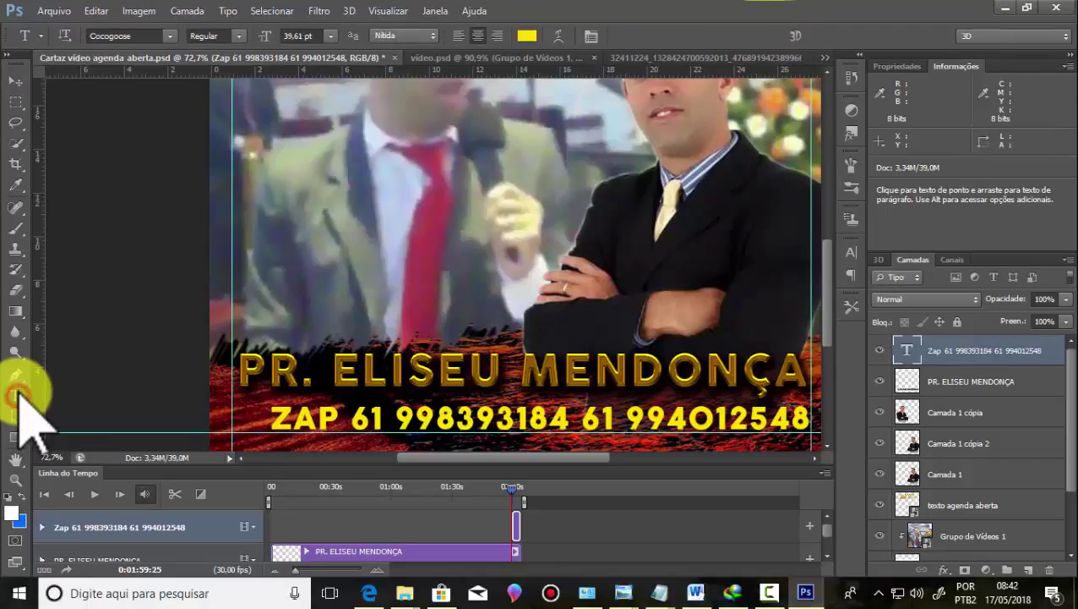
click(575, 413)
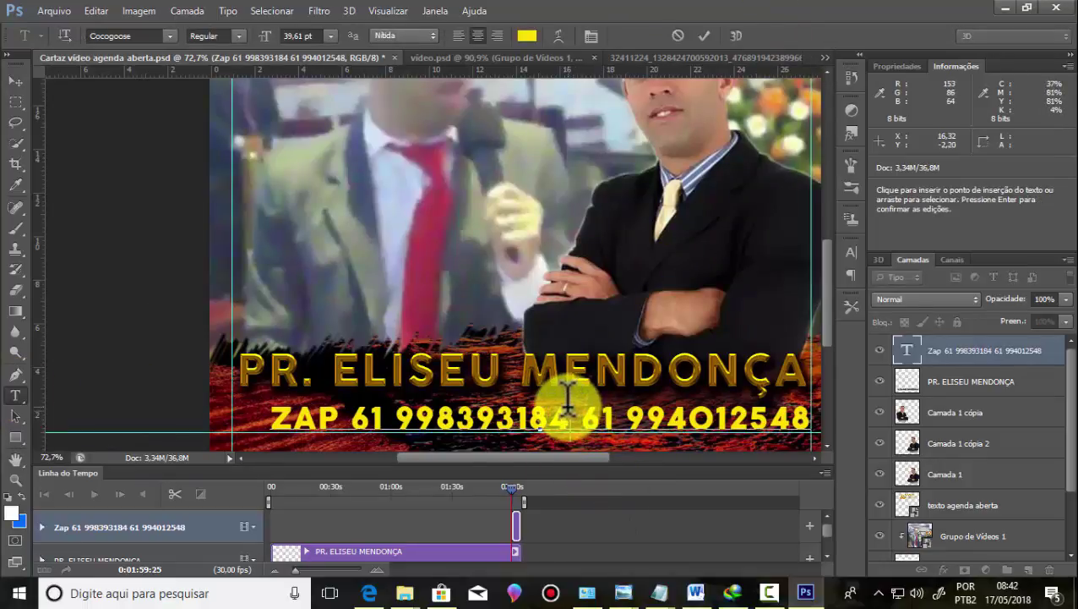
text(/)
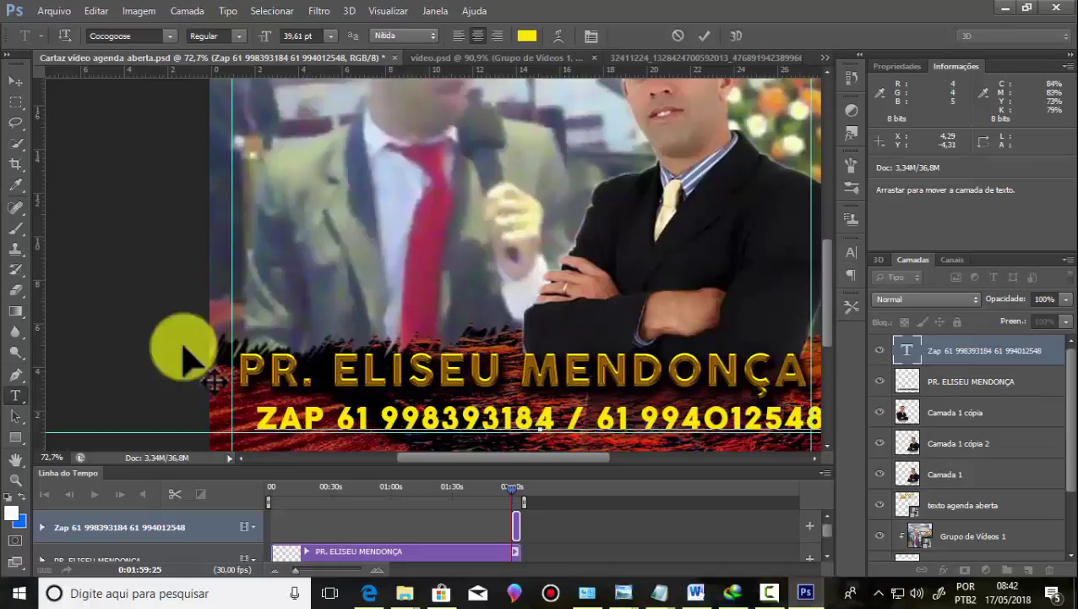
click(15, 80)
scroll(245, 372, down, 2)
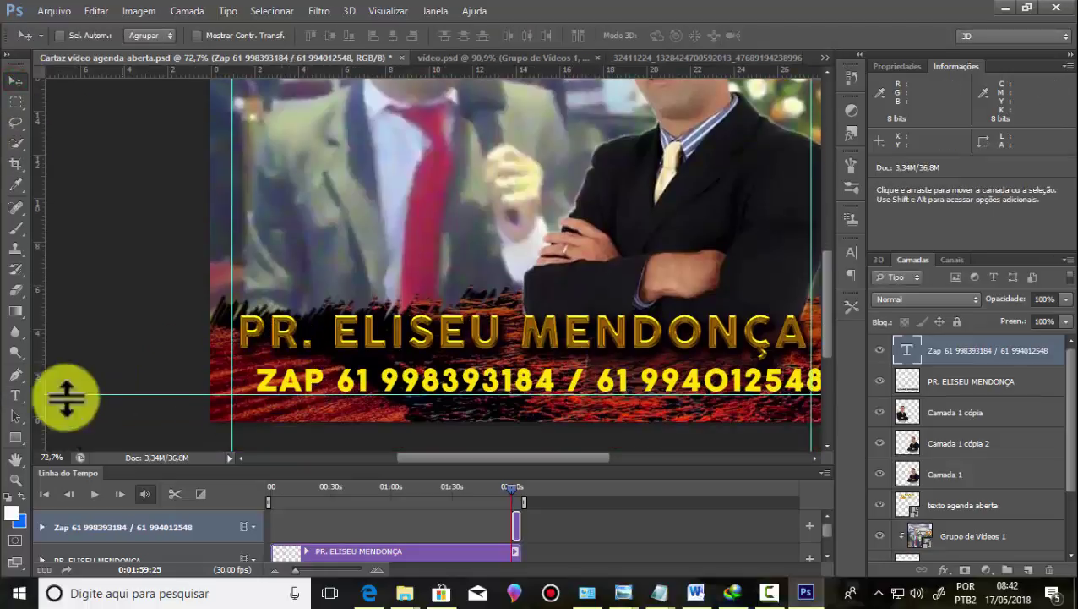
Step: Delete the ZAP label from the phone line and nudge it slightly right
click(15, 394)
click(324, 372)
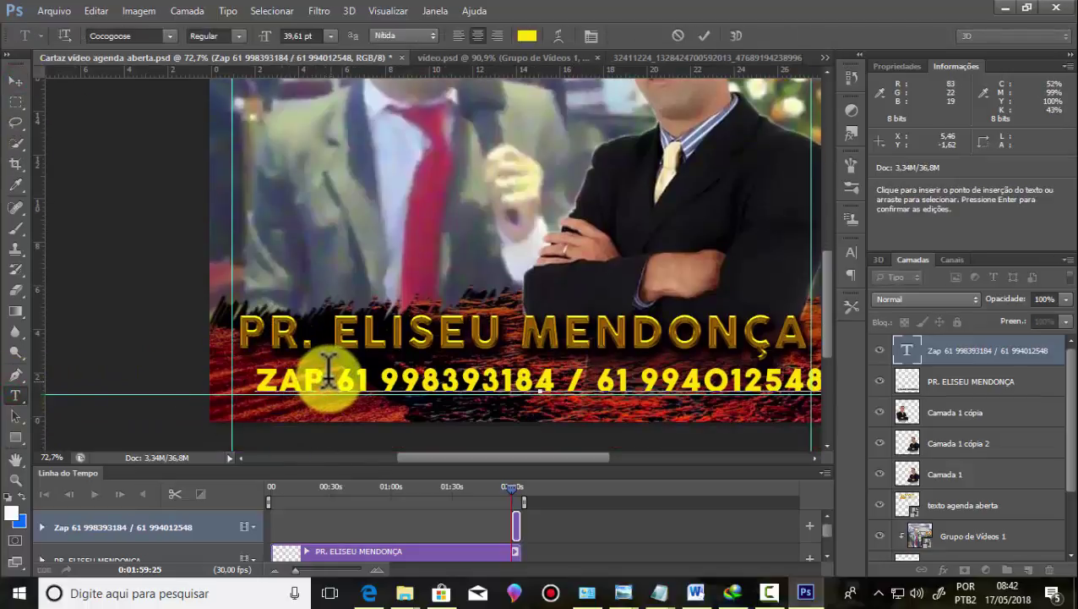
key(BackSpace)
key(BackSpace)
key(BackSpace)
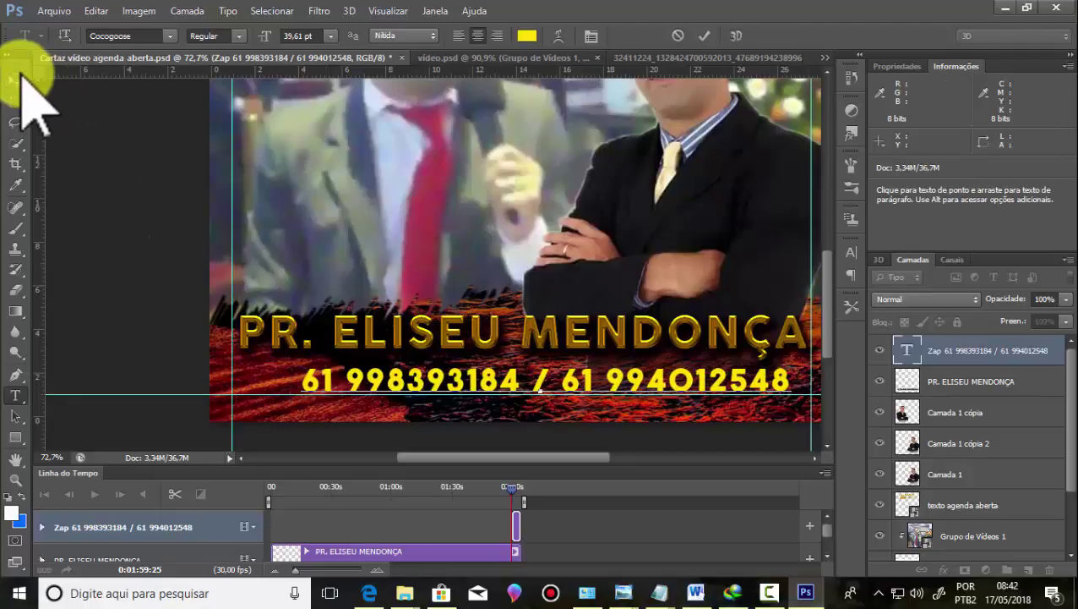
click(15, 80)
drag(714, 397, 735, 399)
Step: Place the Whatsapp icon file from the icones folder into the poster
click(53, 11)
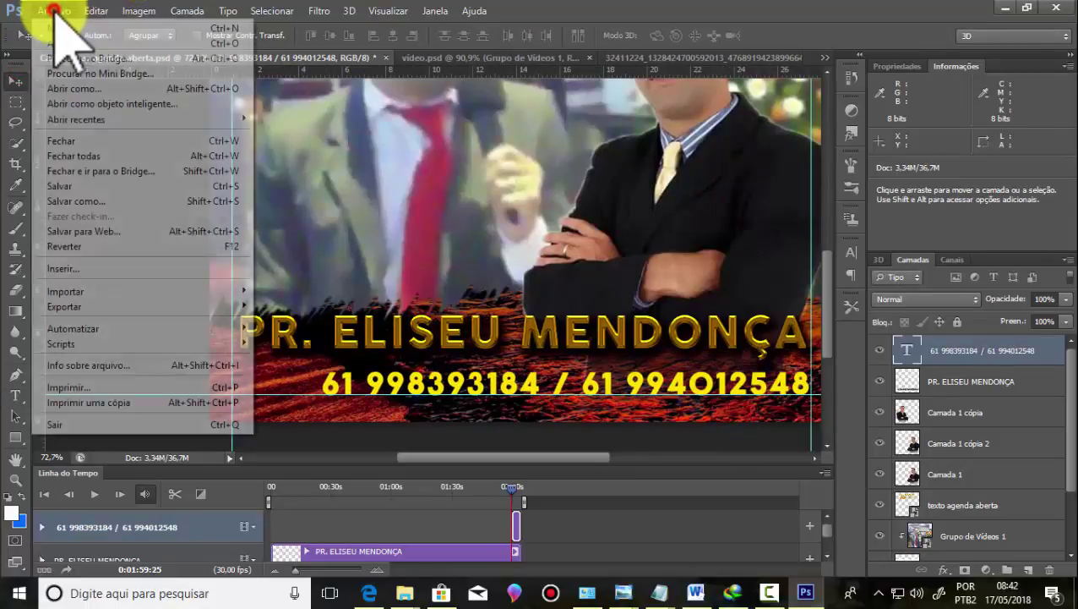
click(68, 269)
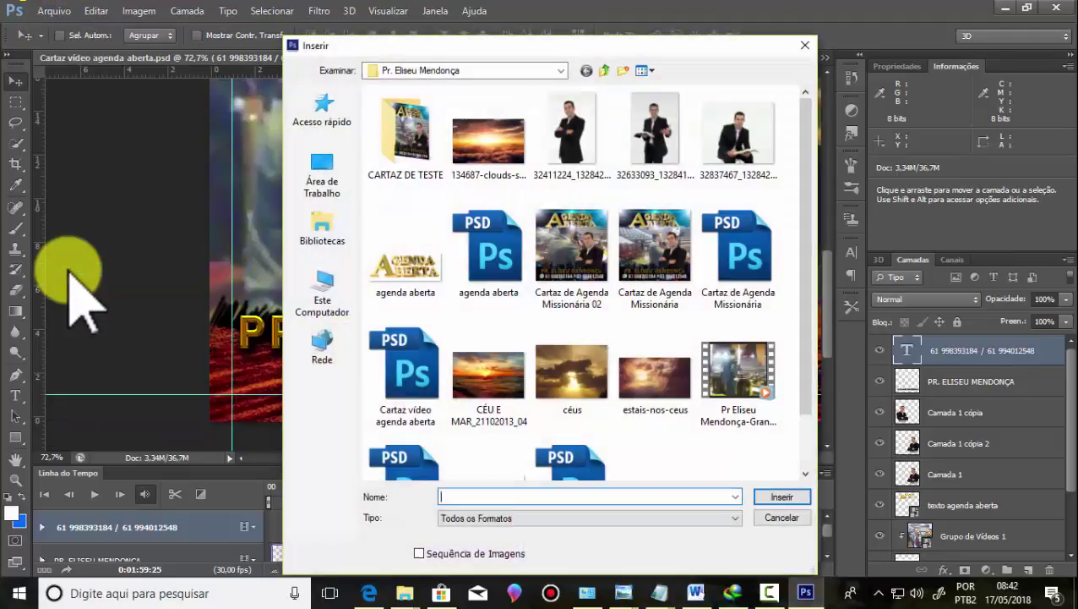
click(322, 283)
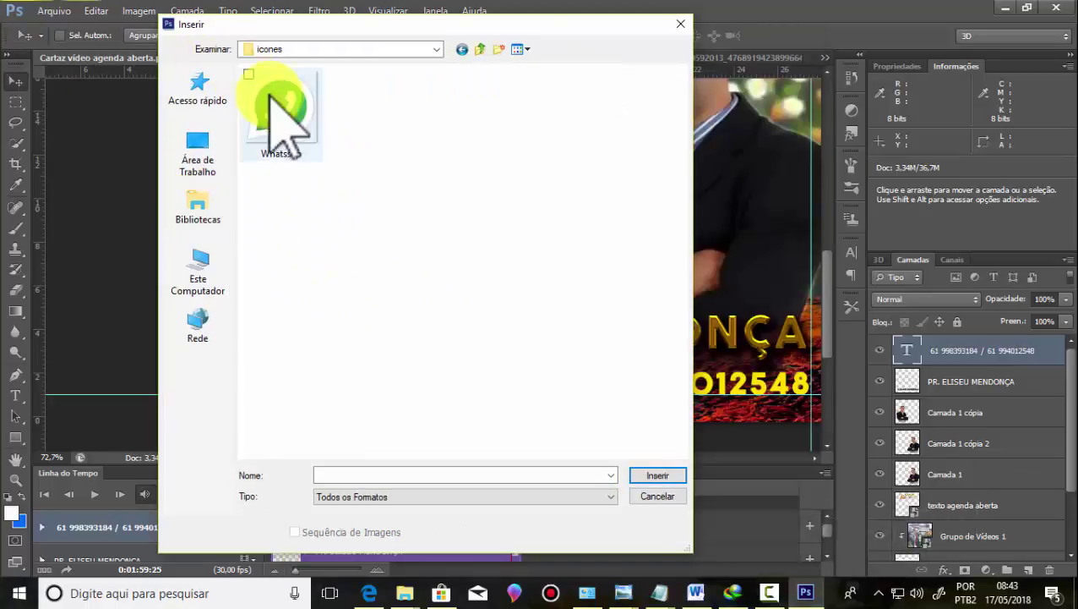
click(275, 106)
click(657, 476)
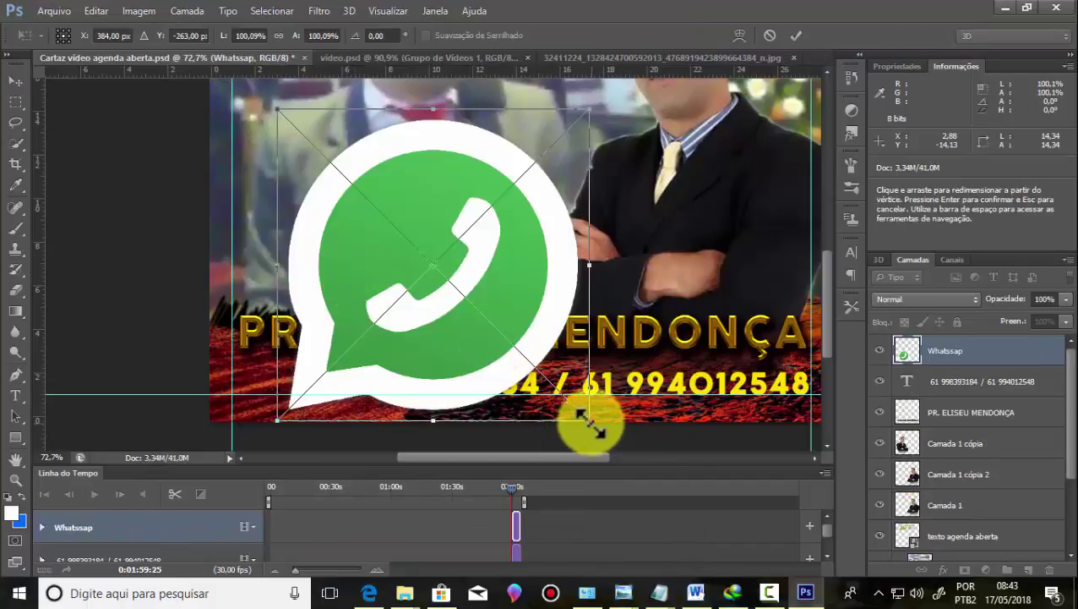
Step: Scale the WhatsApp icon to about 12% and position it left of the yellow phone numbers
drag(585, 428, 292, 219)
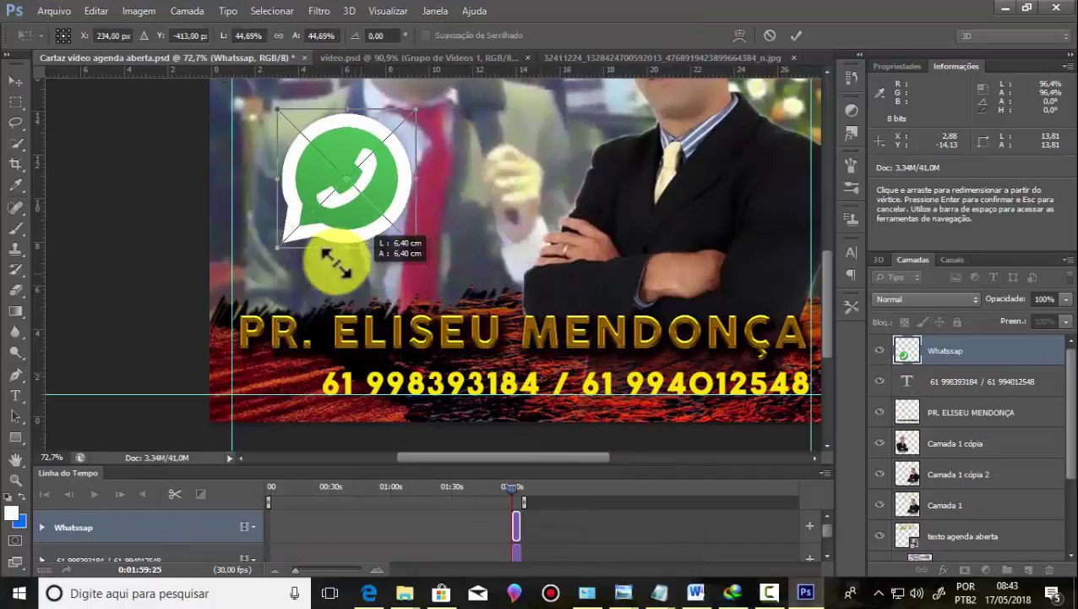
drag(300, 137, 284, 369)
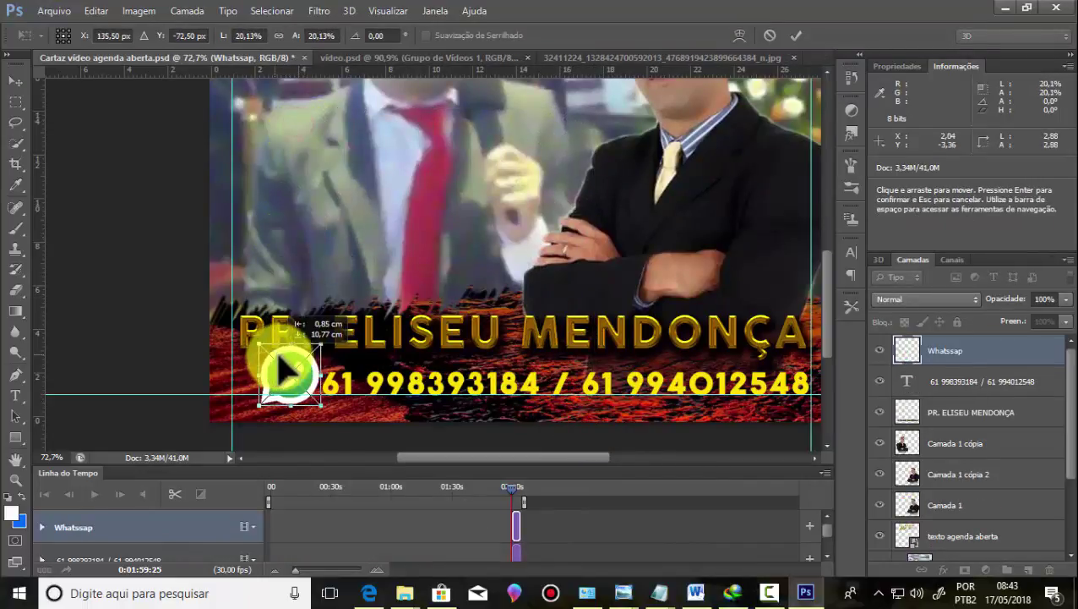
drag(325, 413, 297, 382)
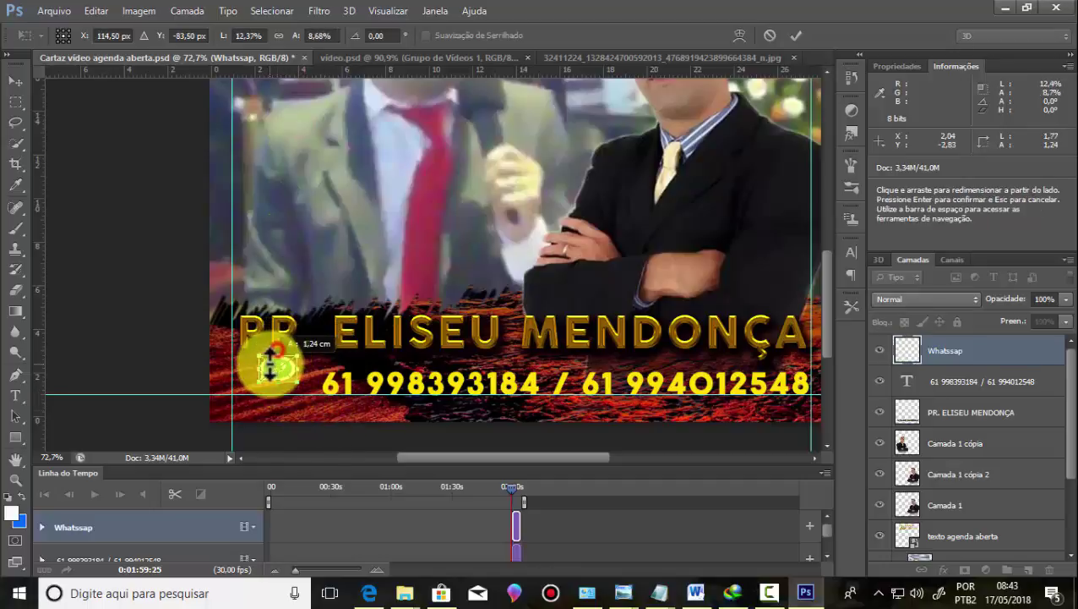
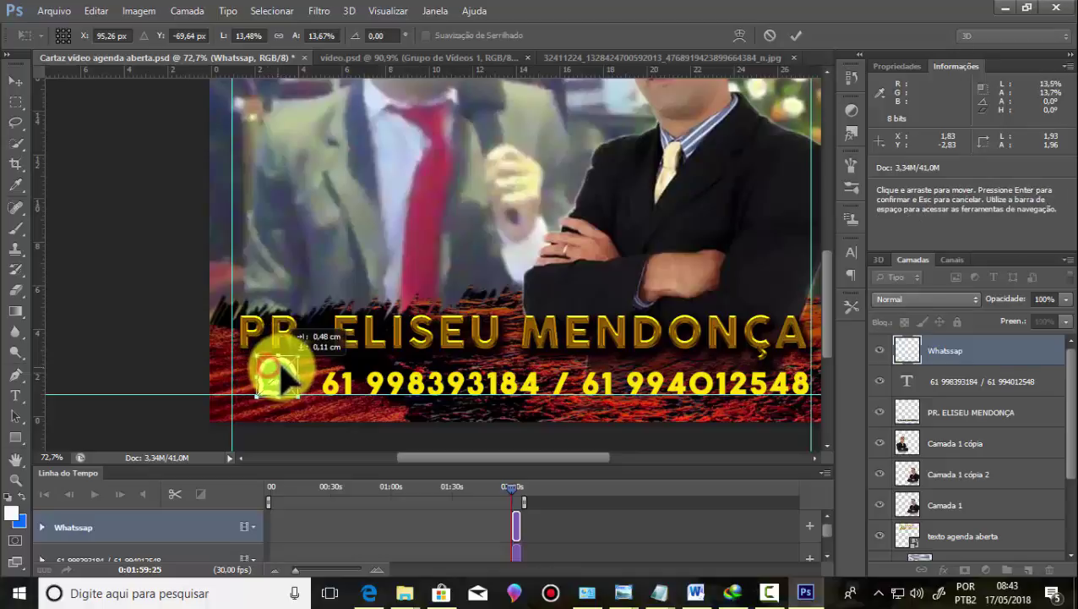
Step: Commit the WhatsApp icon transform and nudge the phone-number text slightly left
click(795, 35)
click(959, 381)
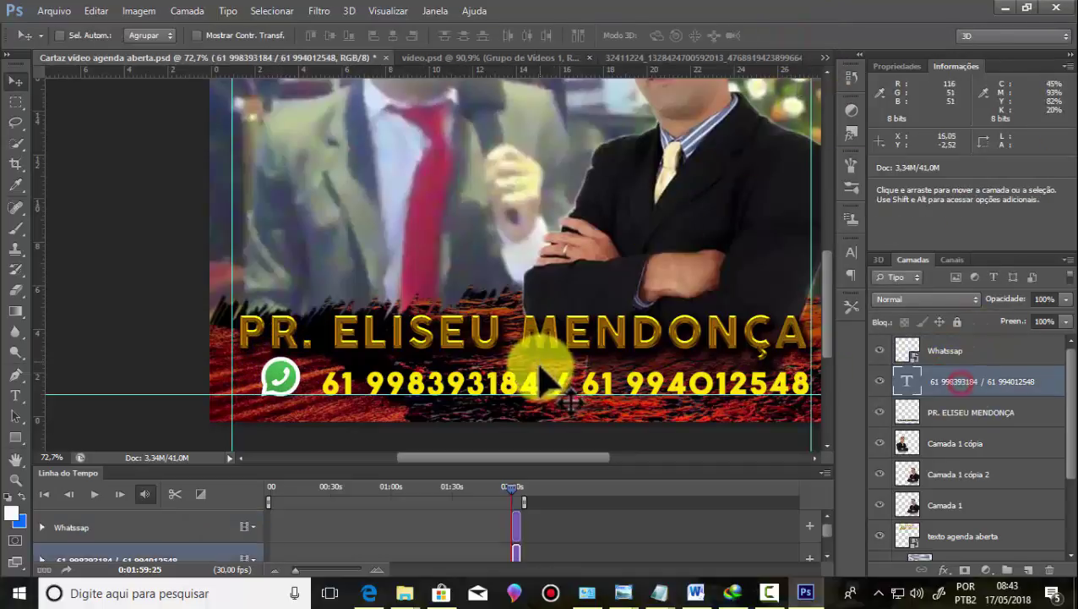
drag(539, 389, 524, 389)
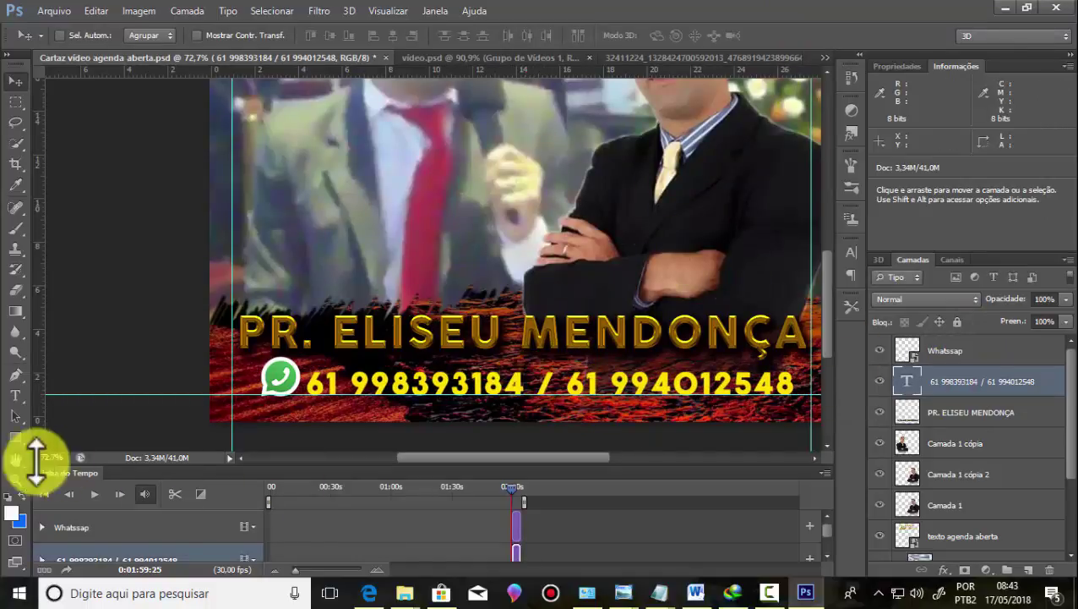
Step: Recolour the whole phone-number line to white and commit the text edit
click(16, 395)
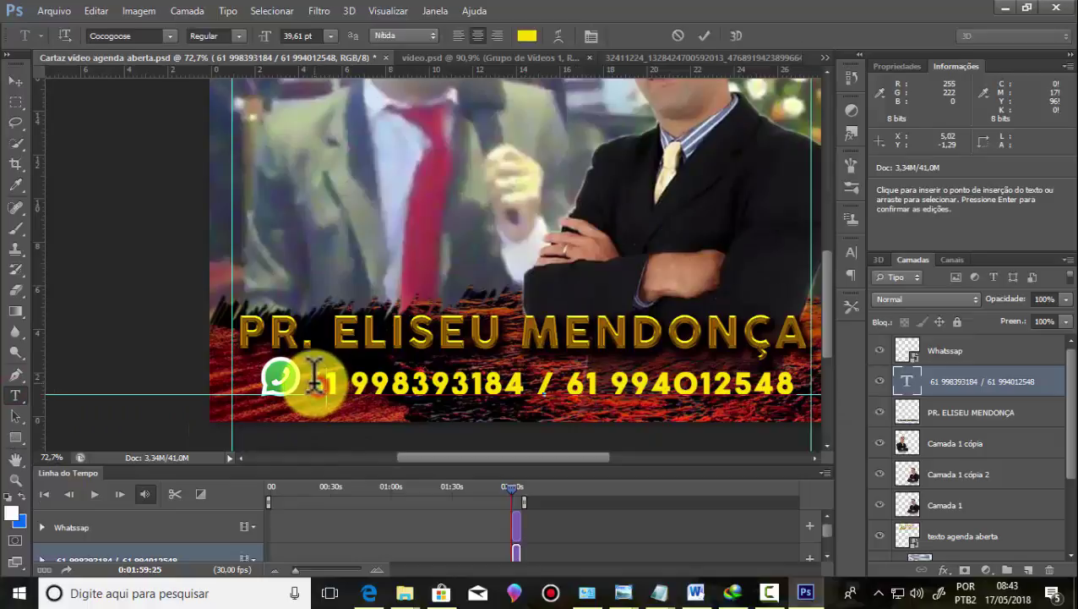
drag(313, 382, 854, 389)
click(528, 37)
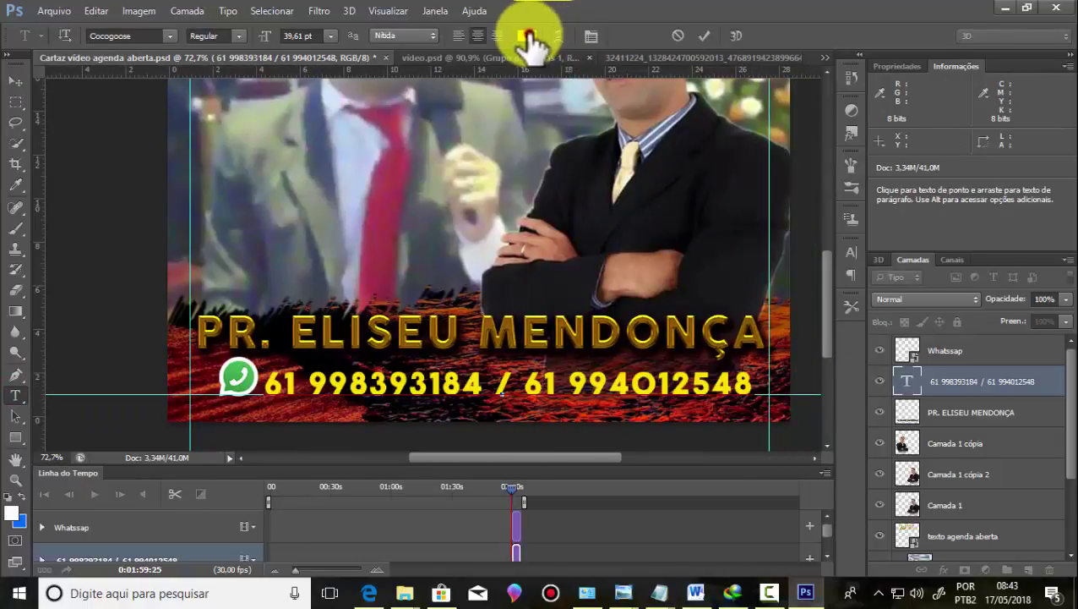
drag(506, 169, 296, 127)
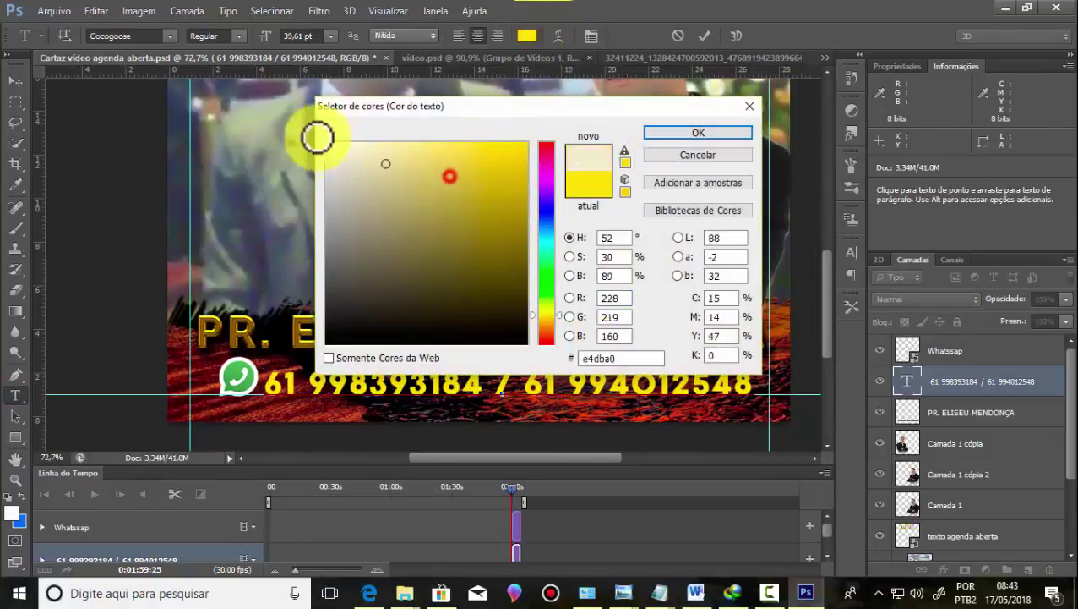
click(687, 132)
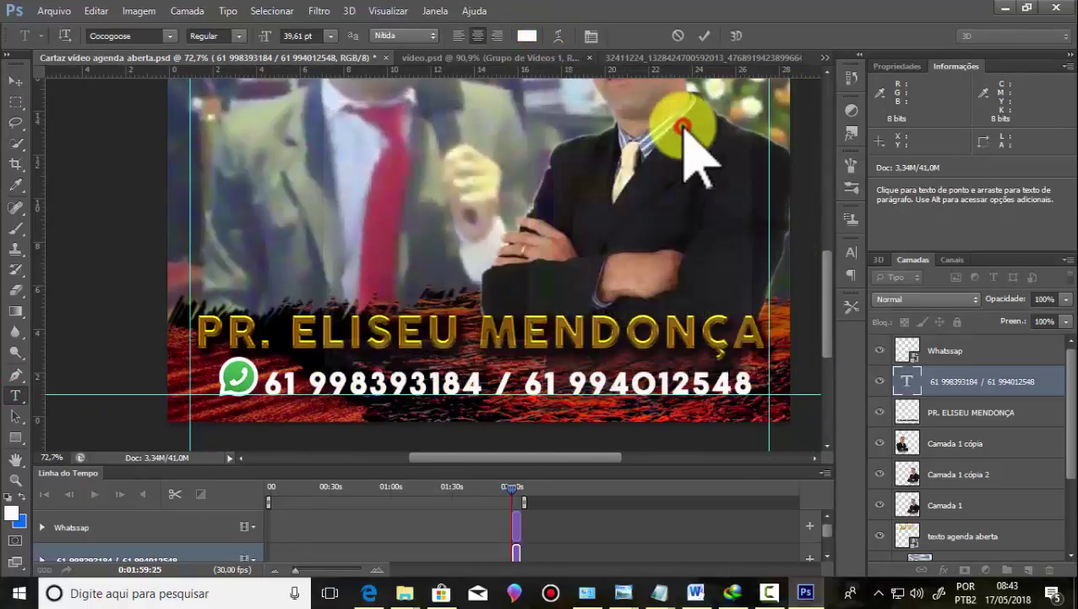
click(706, 37)
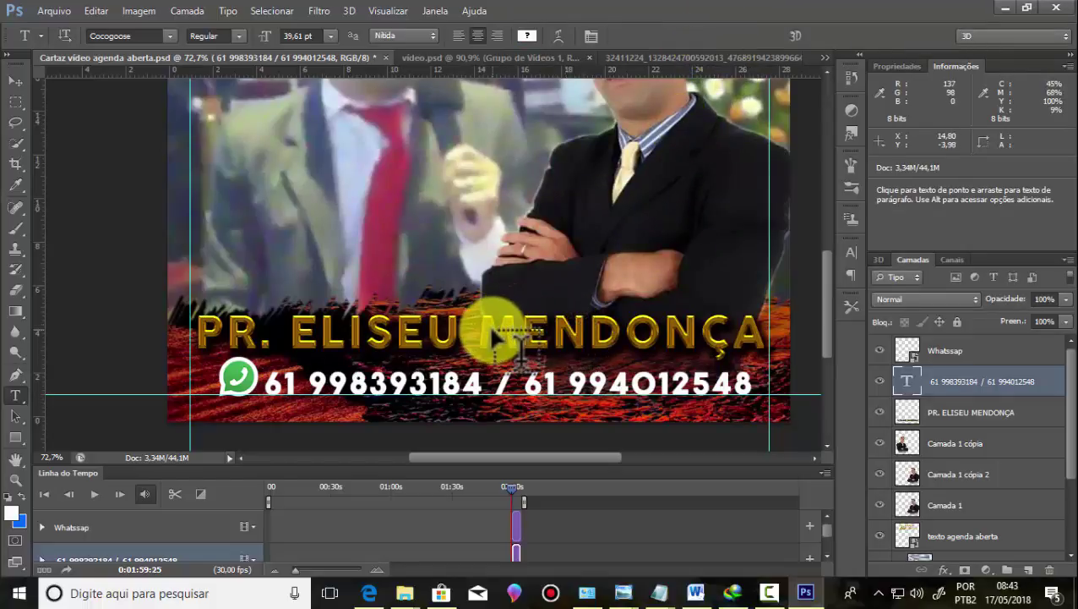
Step: Zoom out to view the whole poster and select the Whatsapp layer
scroll(487, 323, down, 5)
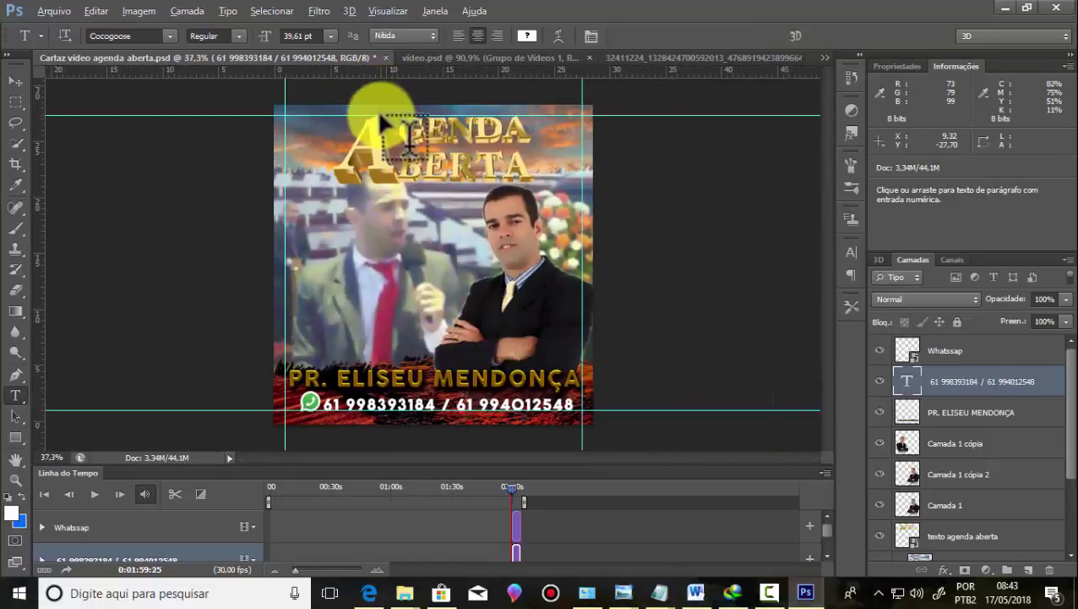
scroll(380, 116, up, 1)
scroll(384, 121, up, 1)
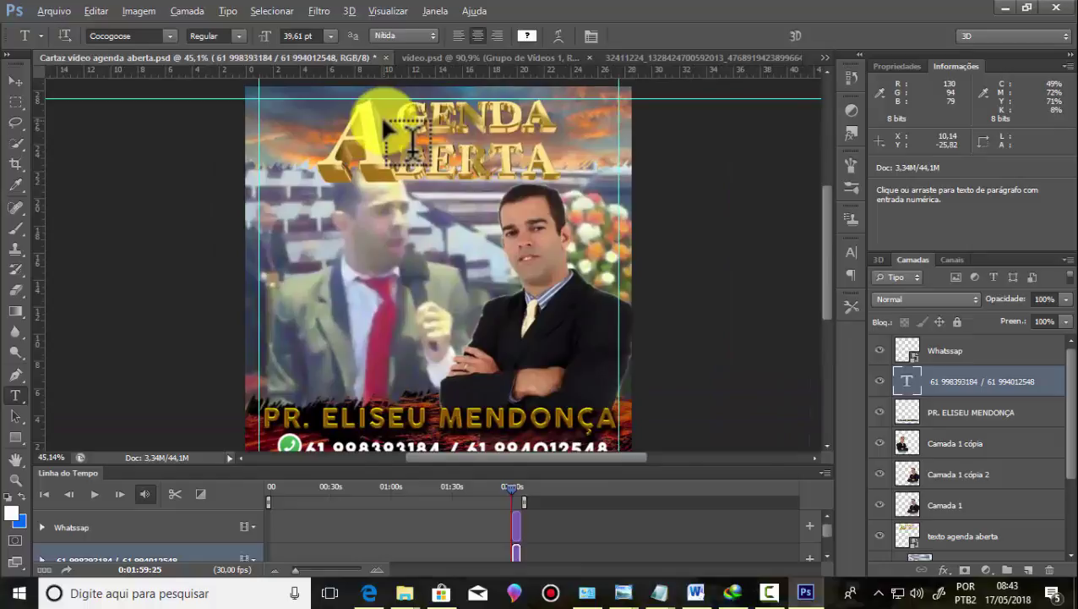
scroll(380, 115, up, 1)
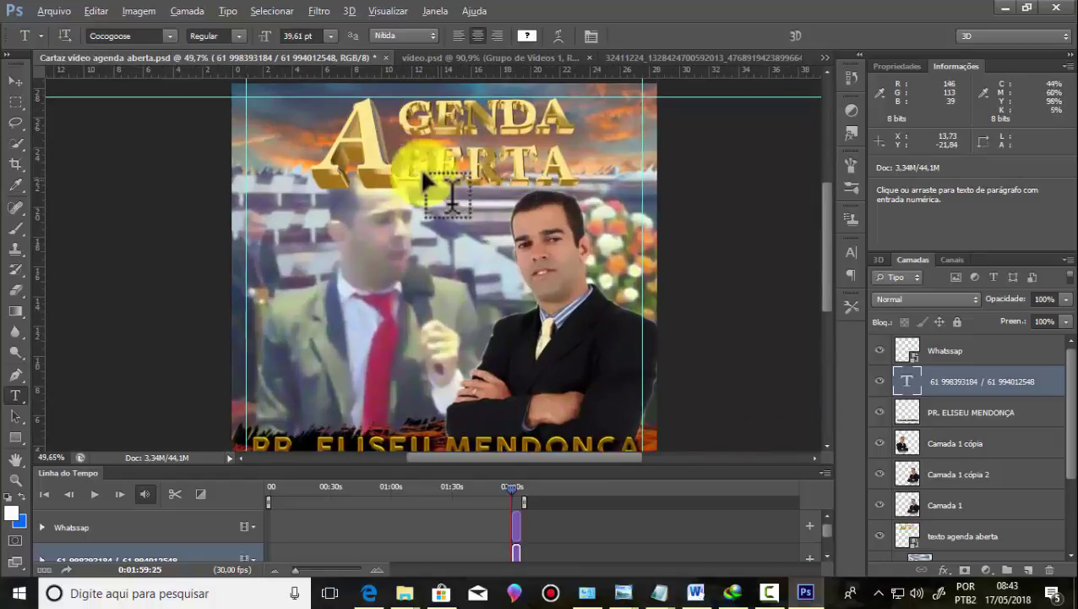
scroll(417, 159, down, 1)
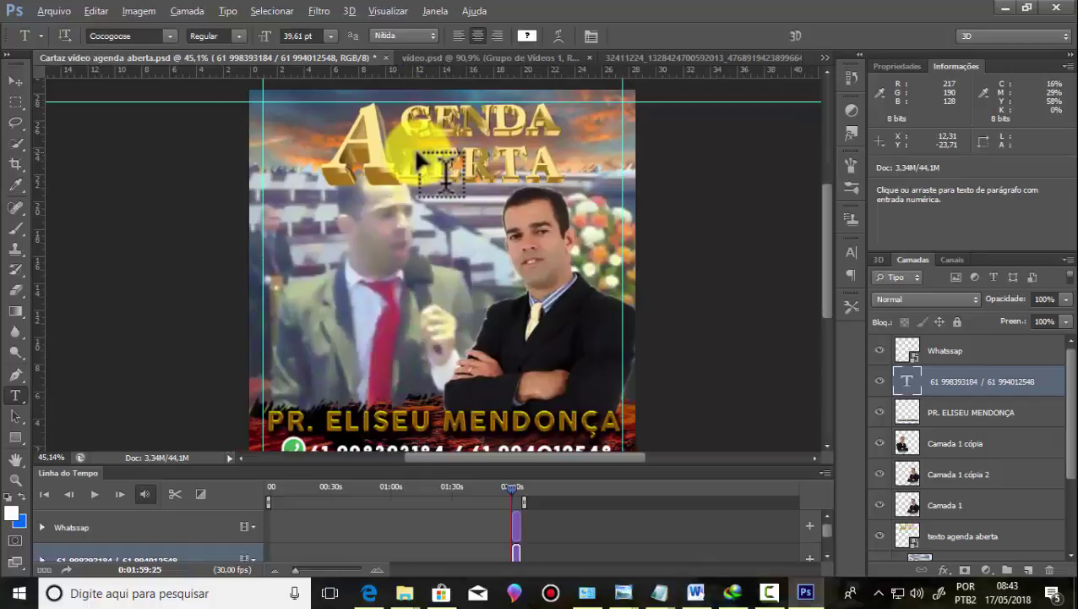
click(940, 352)
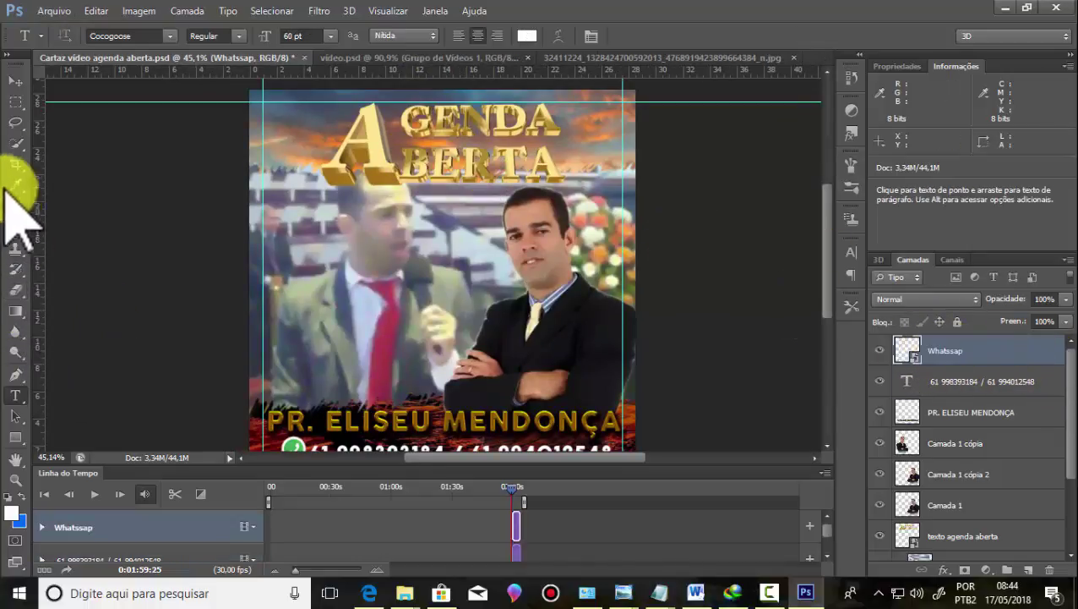
Step: Select a rectangular band across the poster's top and set the foreground colour to black
click(13, 102)
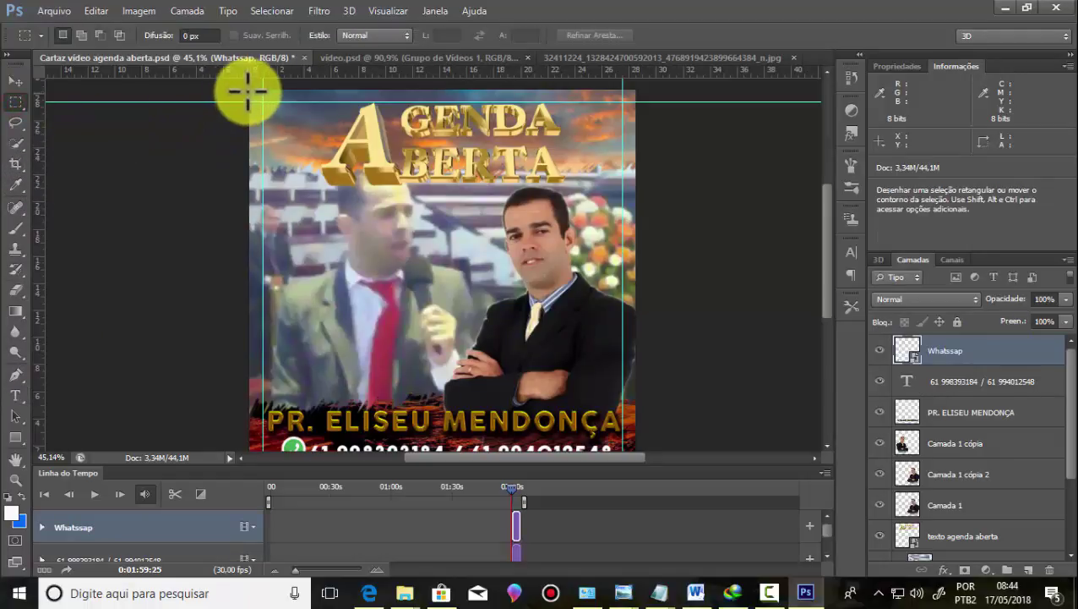
drag(247, 92, 639, 221)
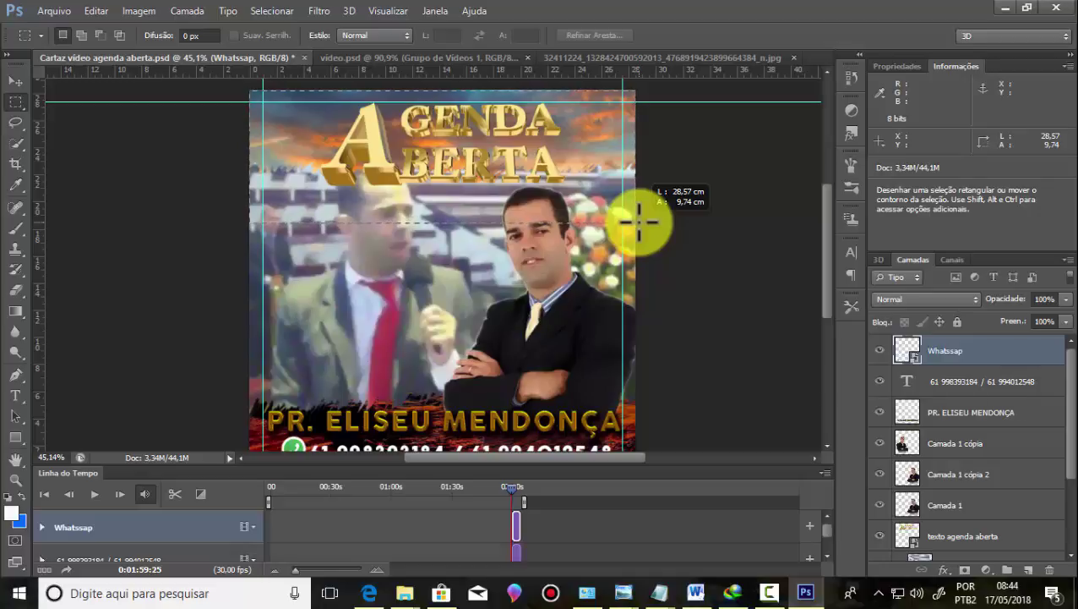
drag(640, 223, 636, 224)
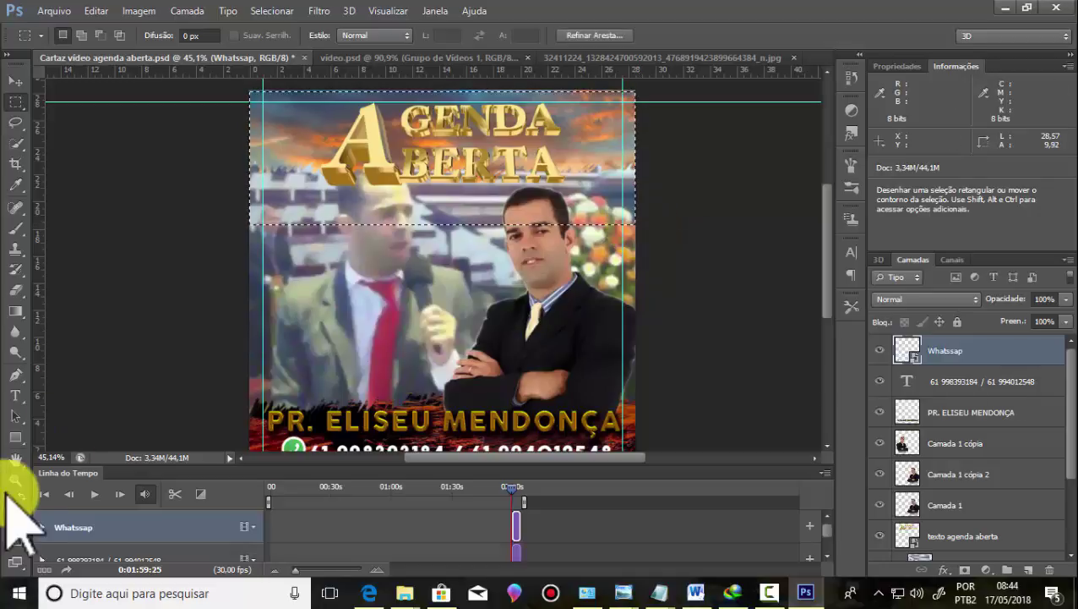
click(12, 512)
drag(482, 338, 565, 387)
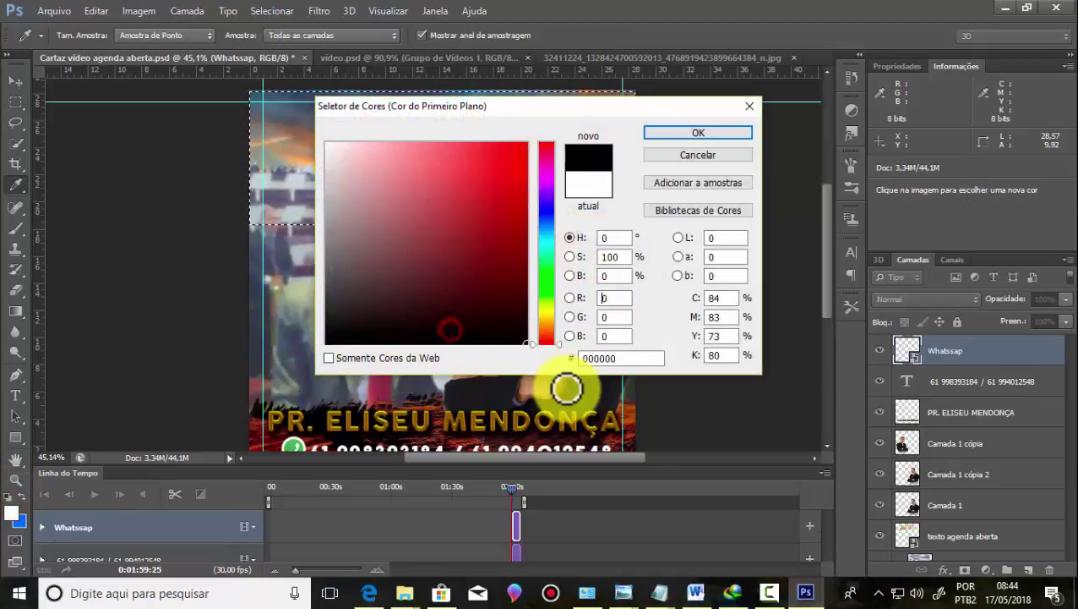
click(677, 136)
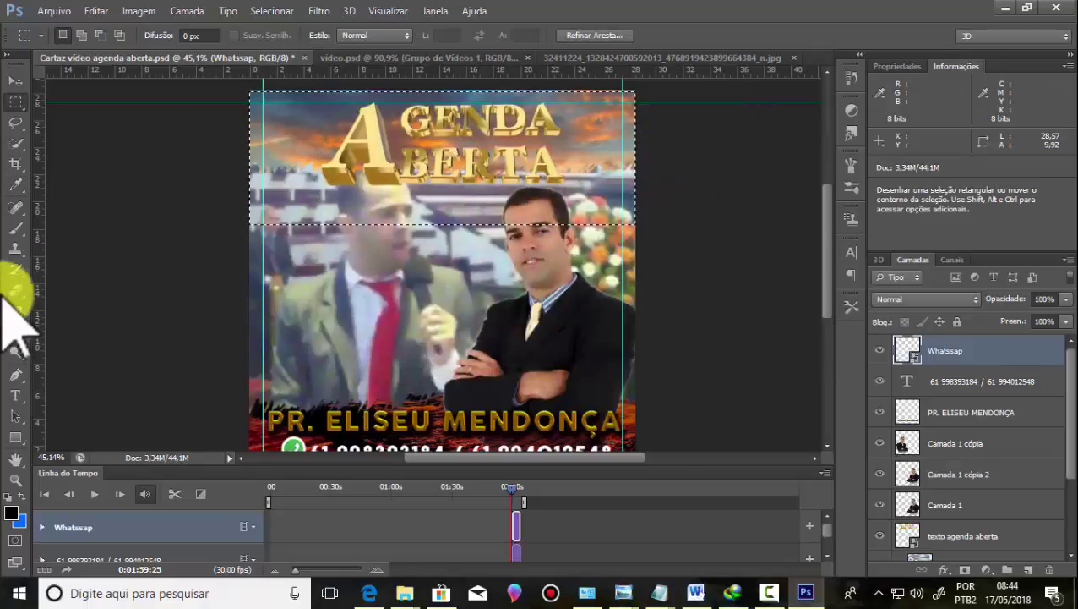
Step: Paint-bucket fill the top band with black on a new layer, Camada 2
drag(21, 308, 71, 321)
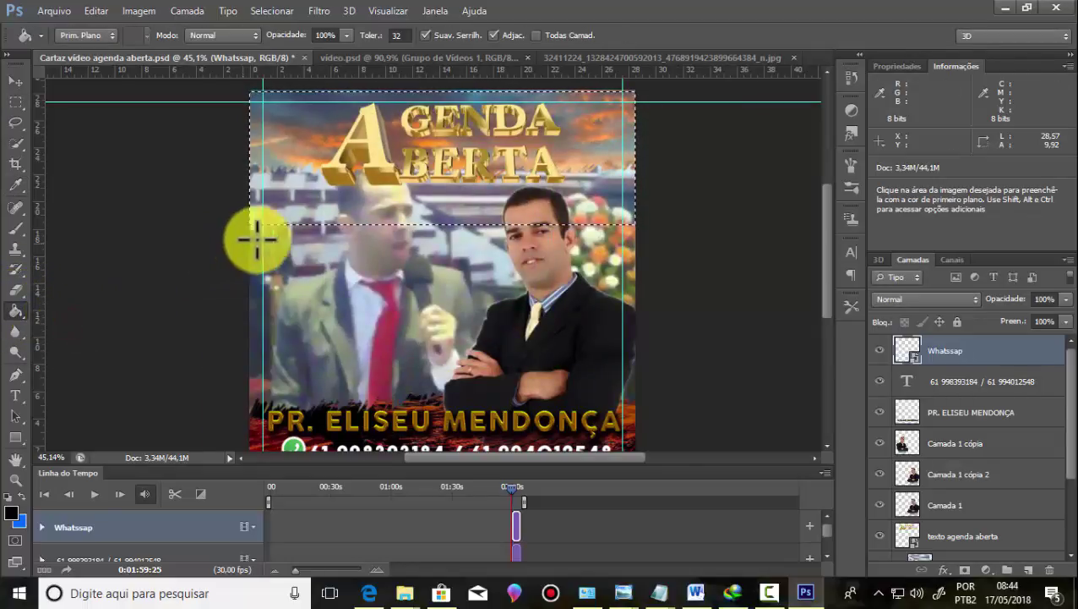
click(286, 181)
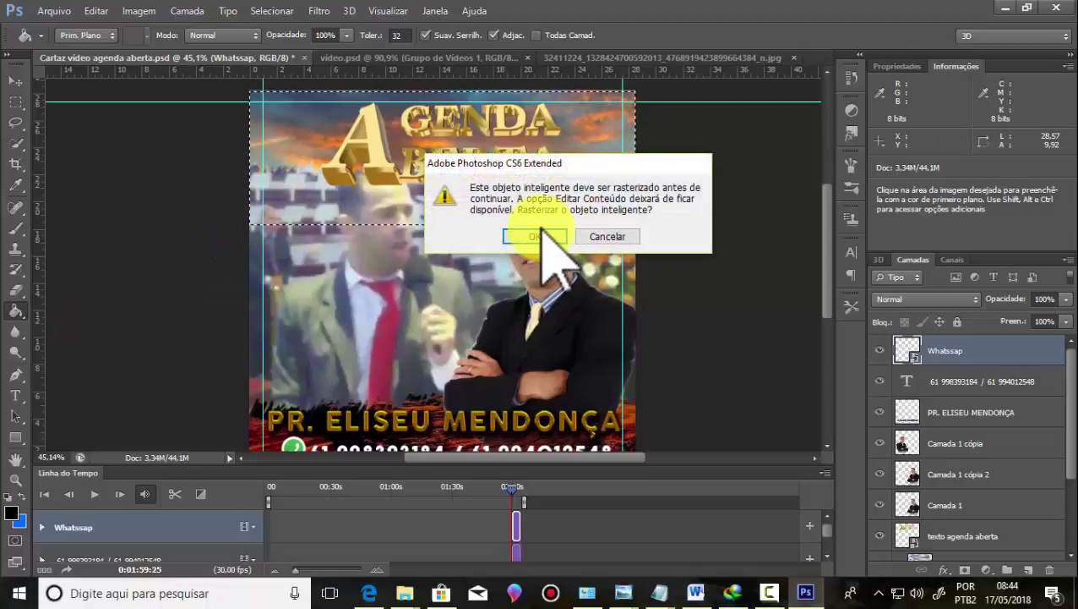
click(536, 238)
click(1028, 571)
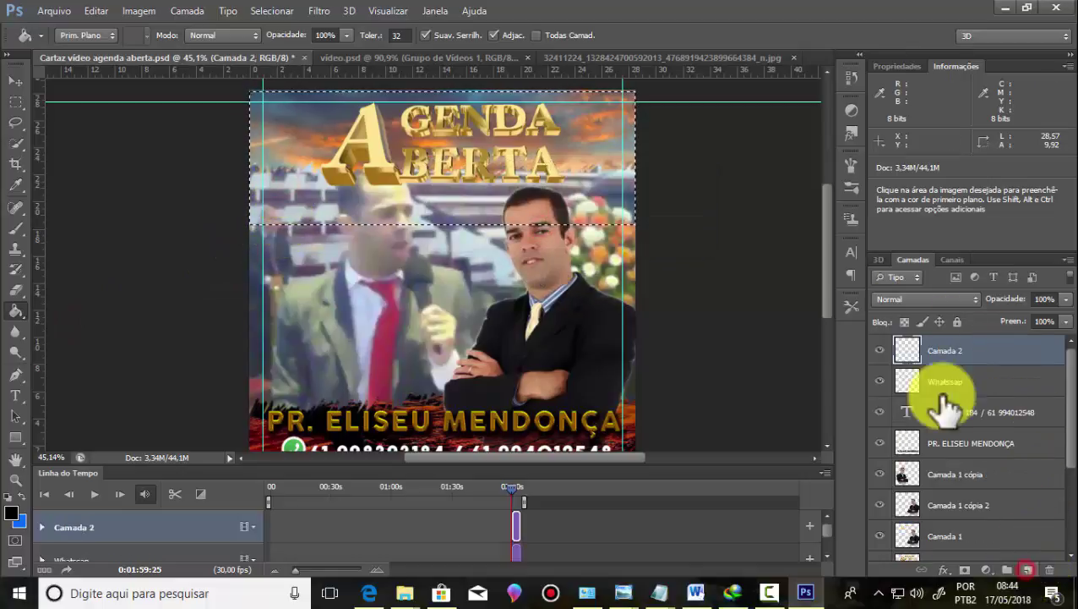
click(324, 135)
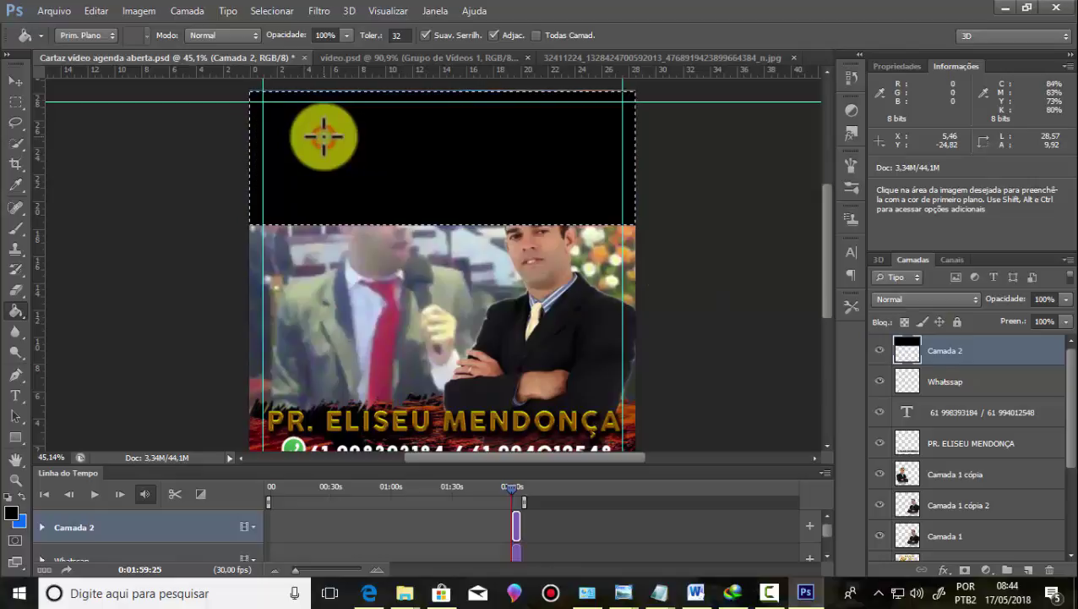
Step: Deselect, add a layer mask to Camada 2, and draw a gradient fading the band into the photo
key(ctrl+d)
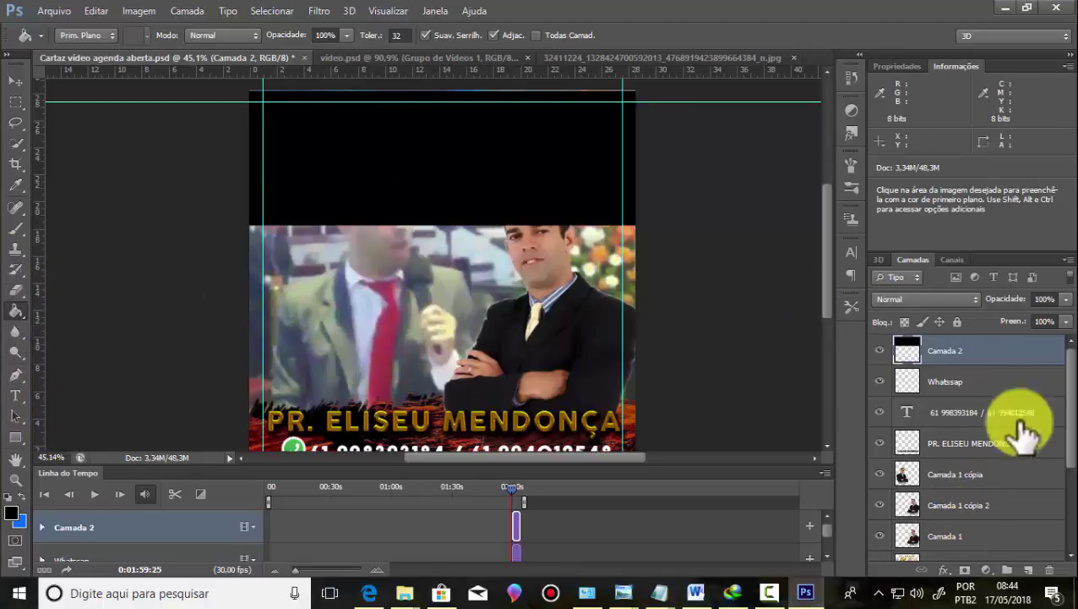
scroll(1048, 478, down, 5)
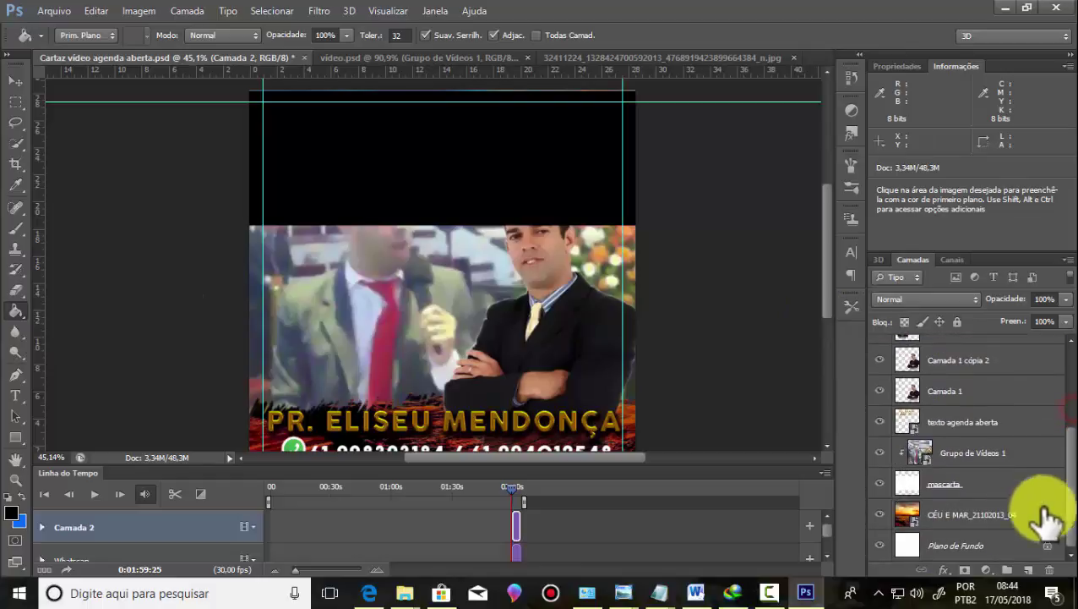
click(964, 570)
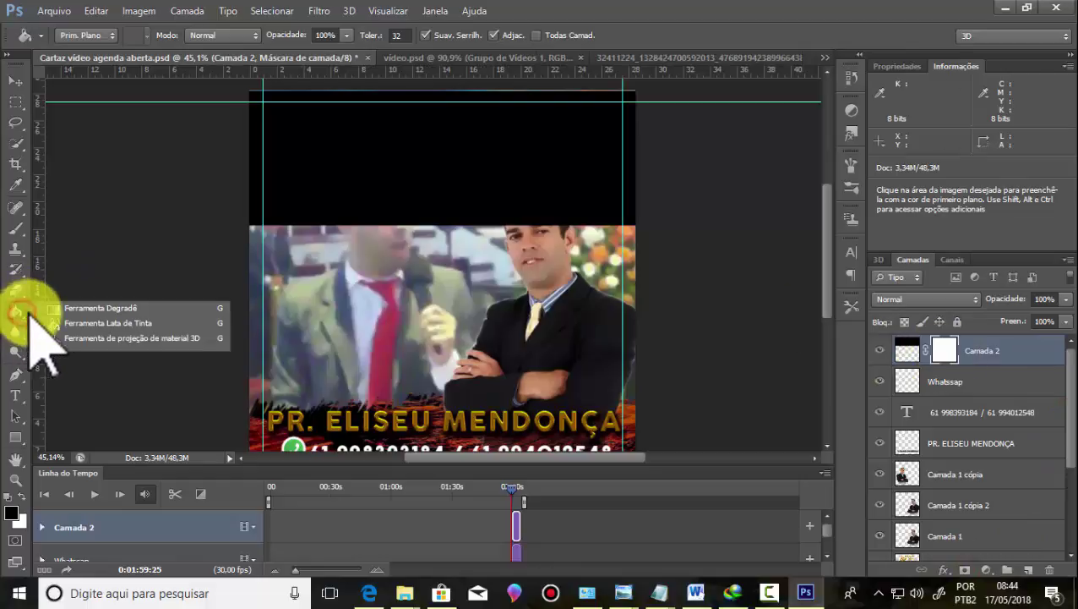
drag(21, 313, 101, 310)
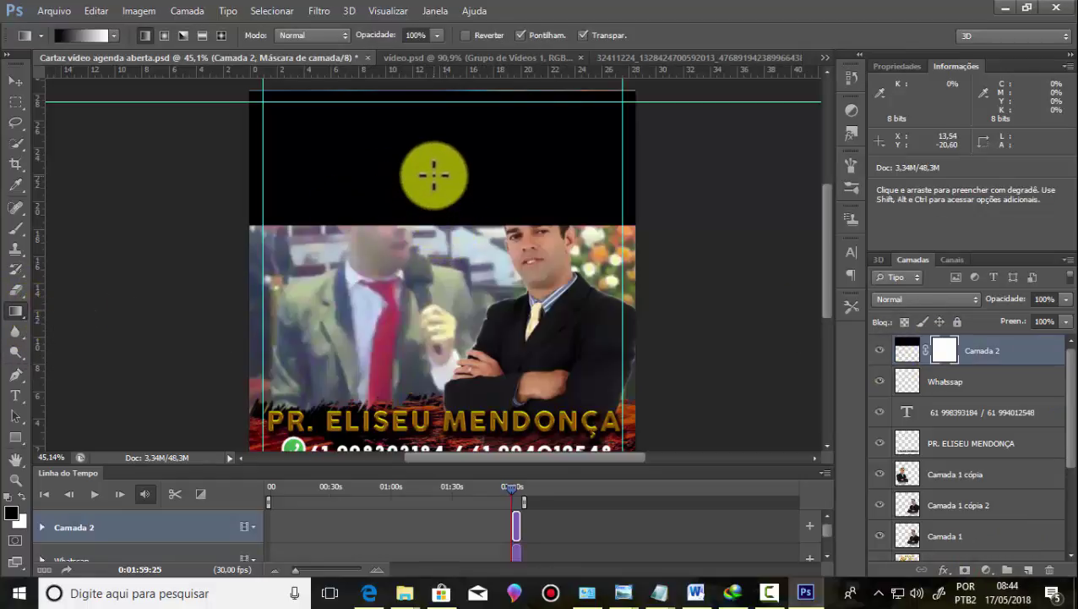
scroll(444, 229, up, 2)
scroll(439, 211, up, 2)
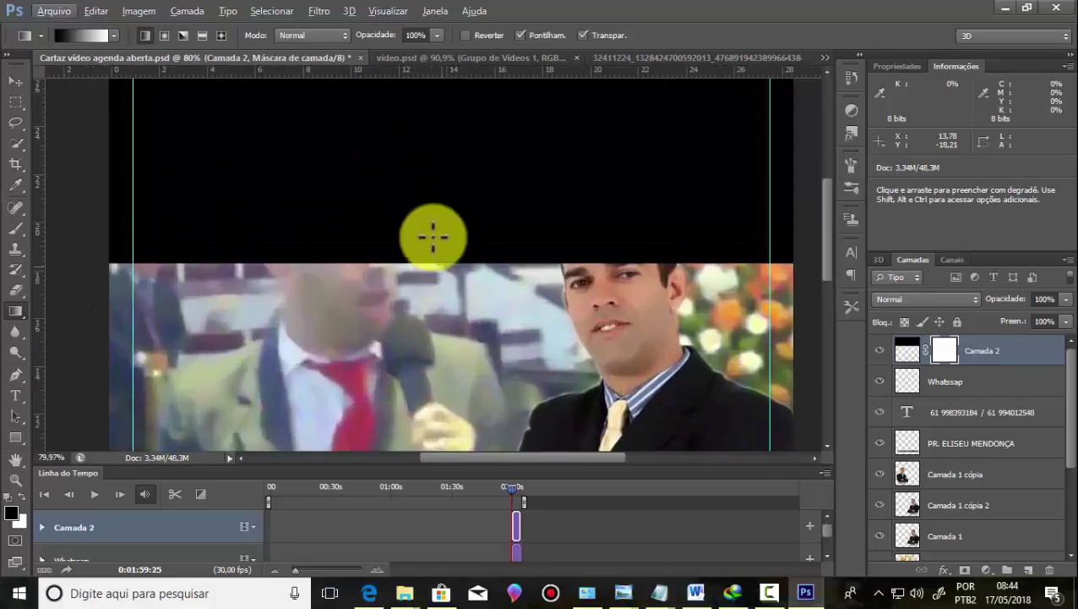
drag(430, 266, 424, 162)
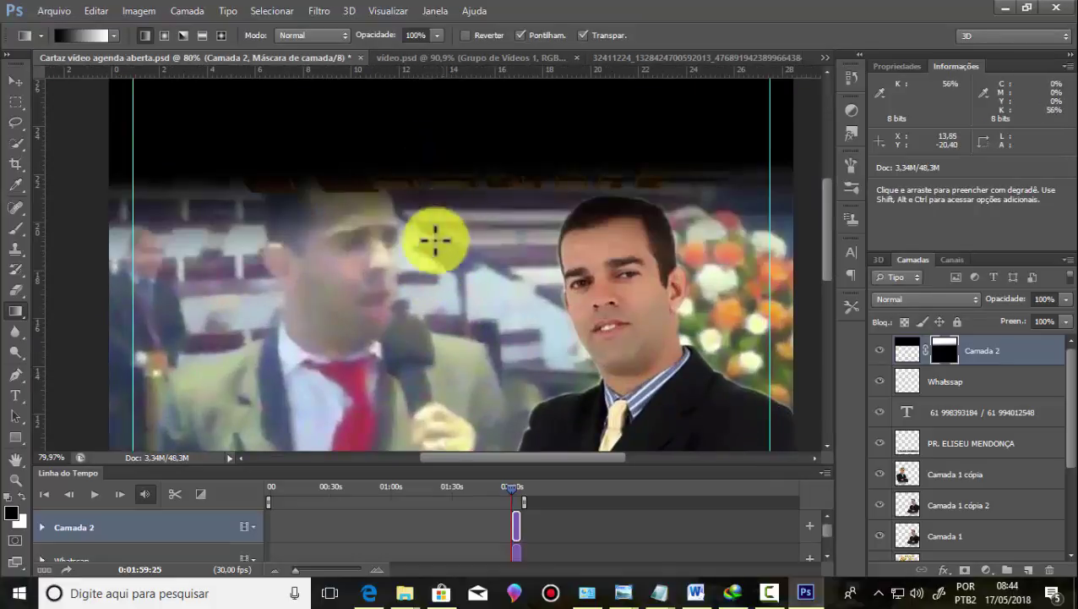
Step: Apply Camada 2's gradient mask to the layer with Aplicar Máscara de Camada
scroll(431, 253, down, 2)
scroll(426, 281, down, 2)
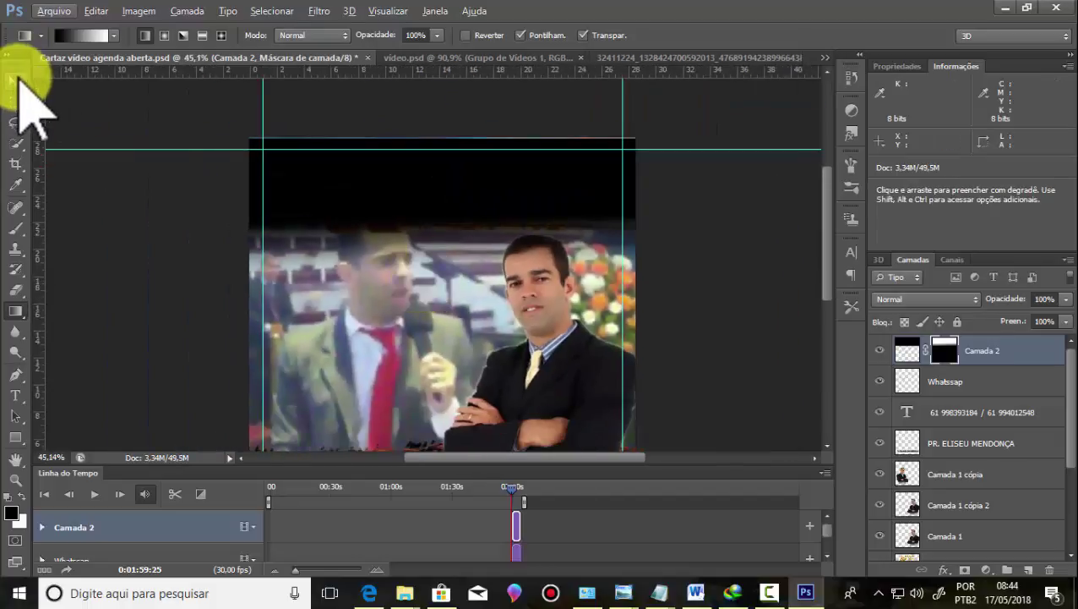
click(15, 80)
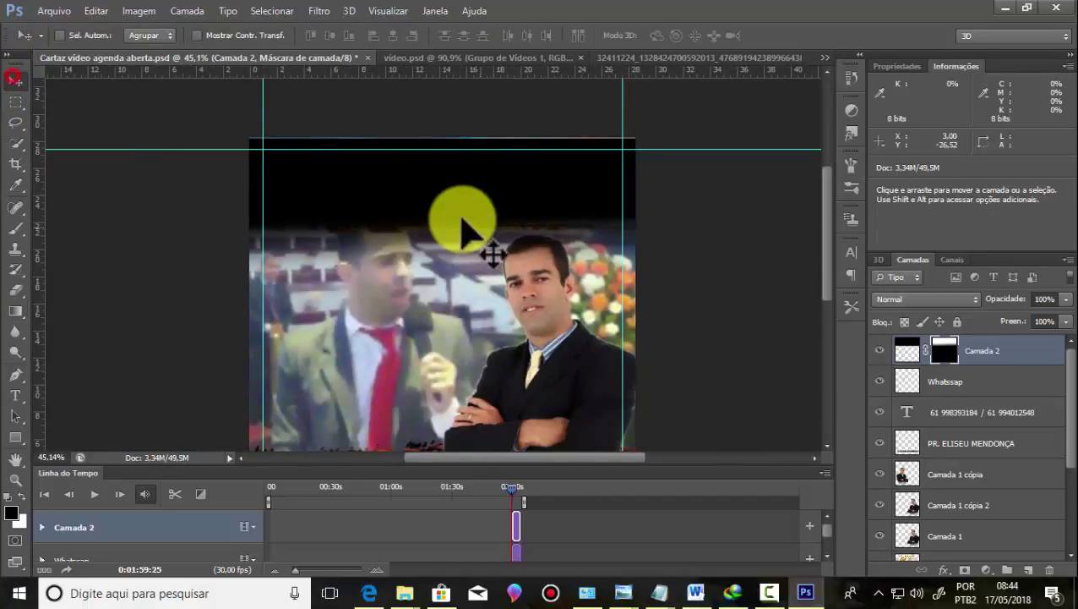
right_click(944, 355)
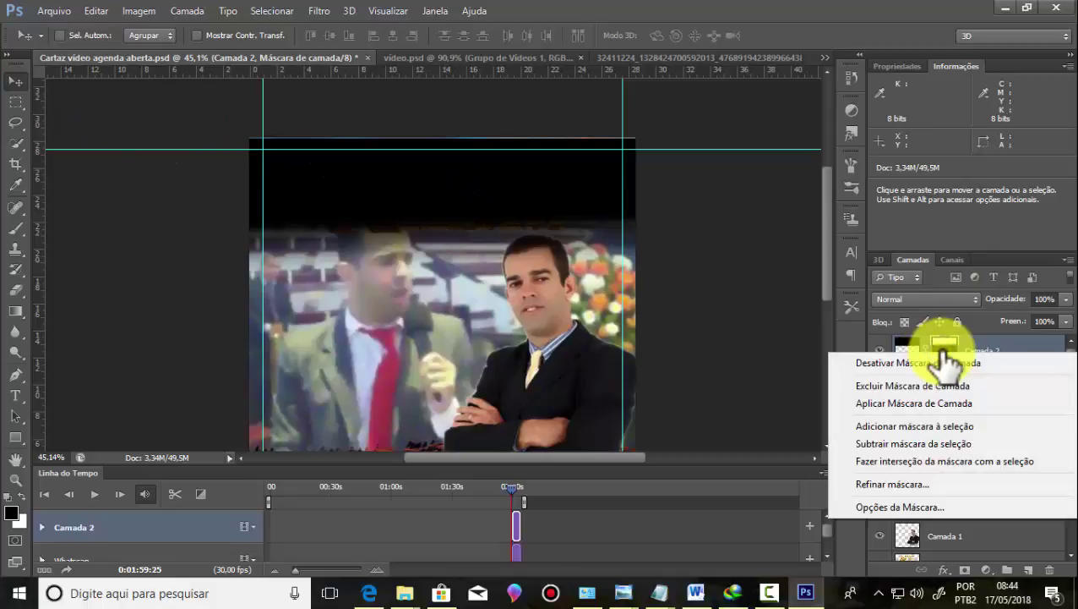
click(955, 403)
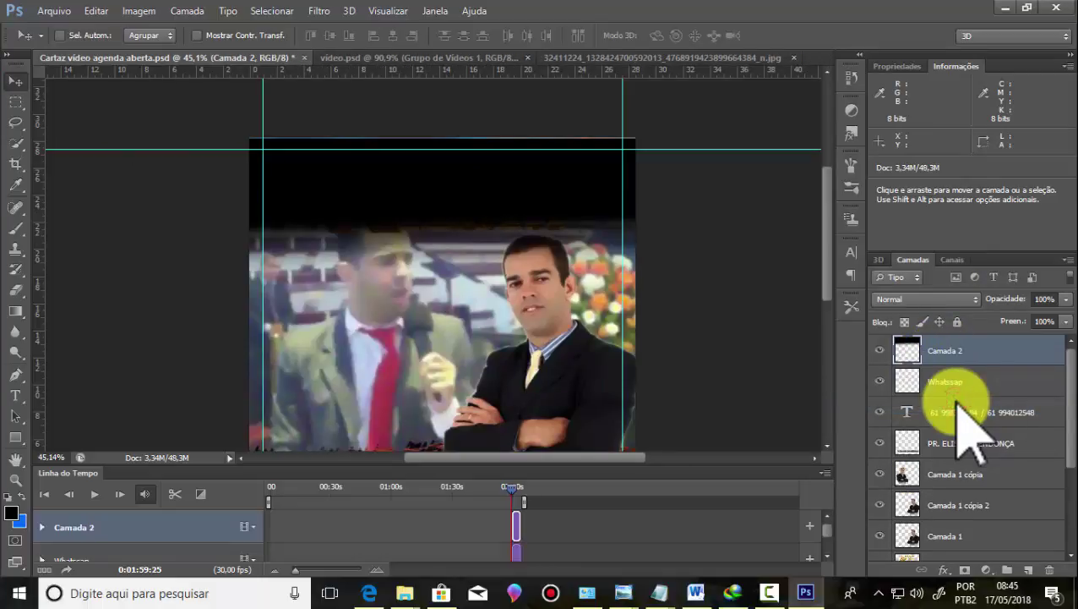
Step: Convert Camada 2 with Converter em objeto inteligente and open the Filtro menu
scroll(456, 222, up, 1)
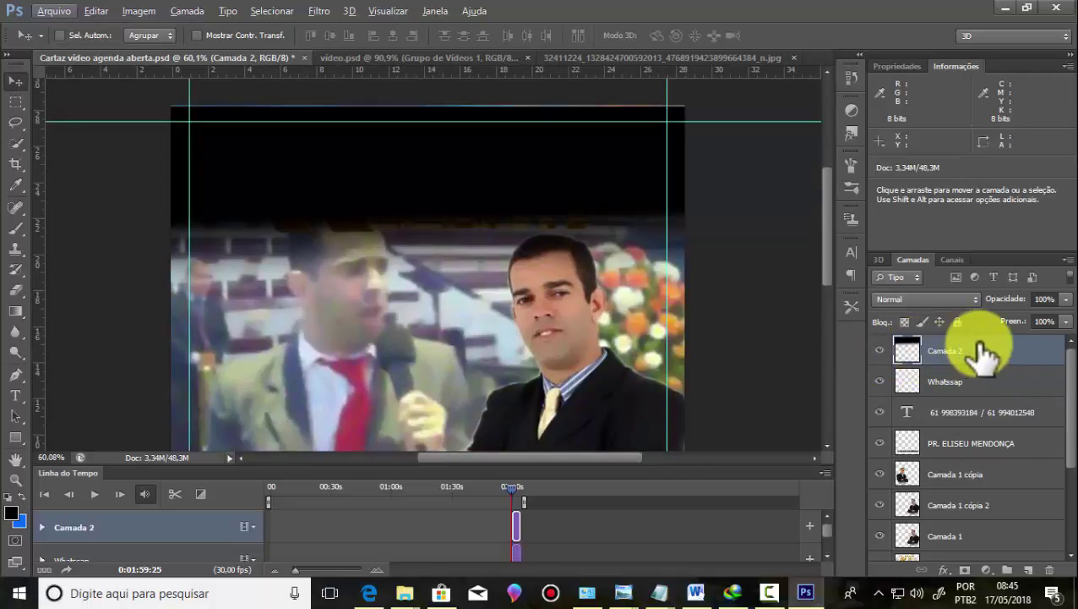
right_click(977, 350)
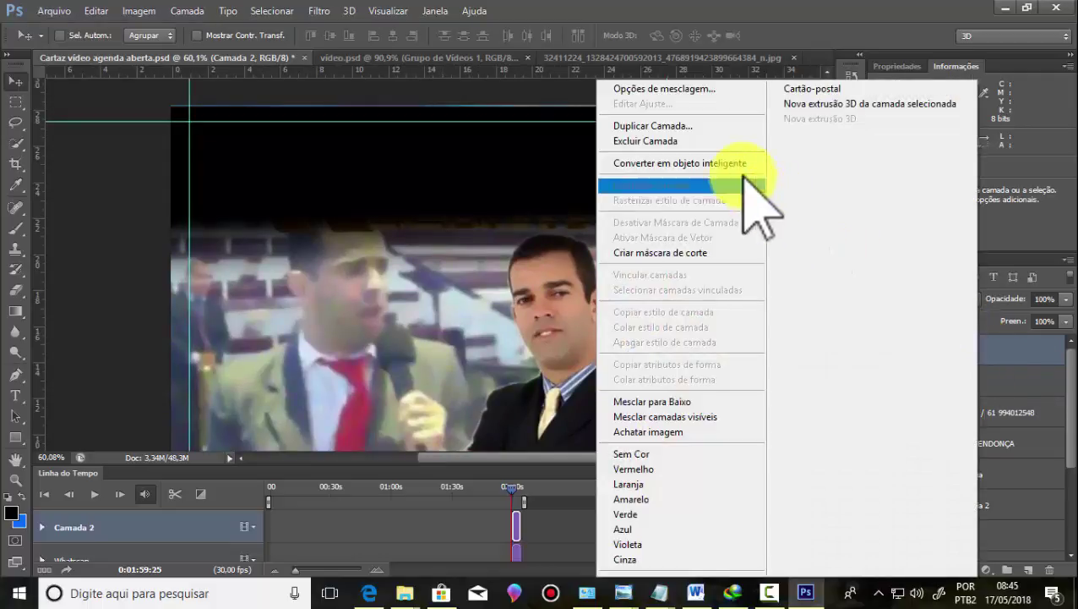
click(727, 163)
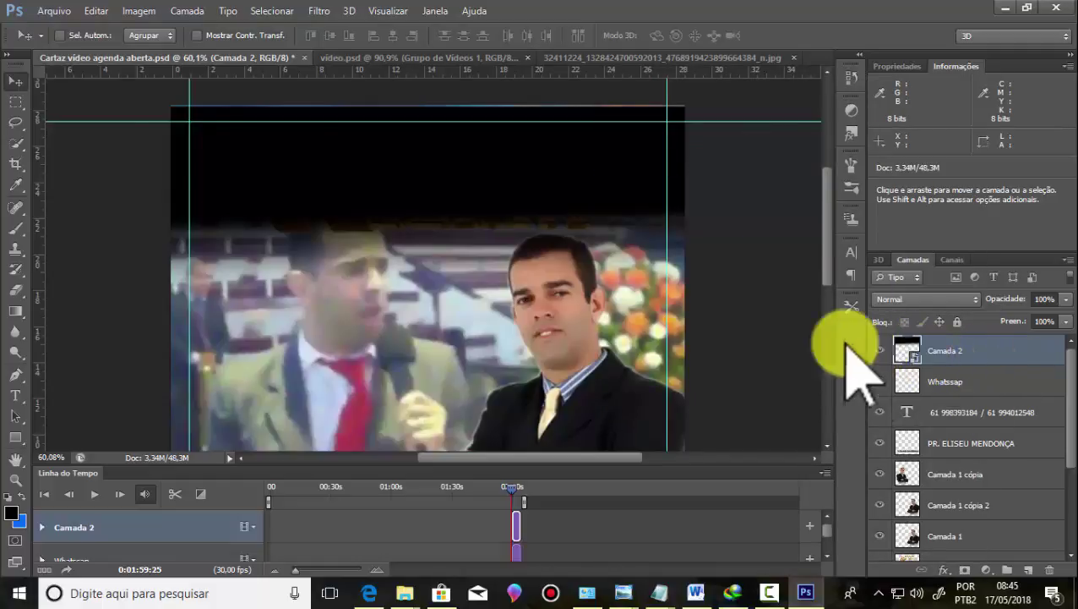
click(320, 11)
mouse_move(358, 328)
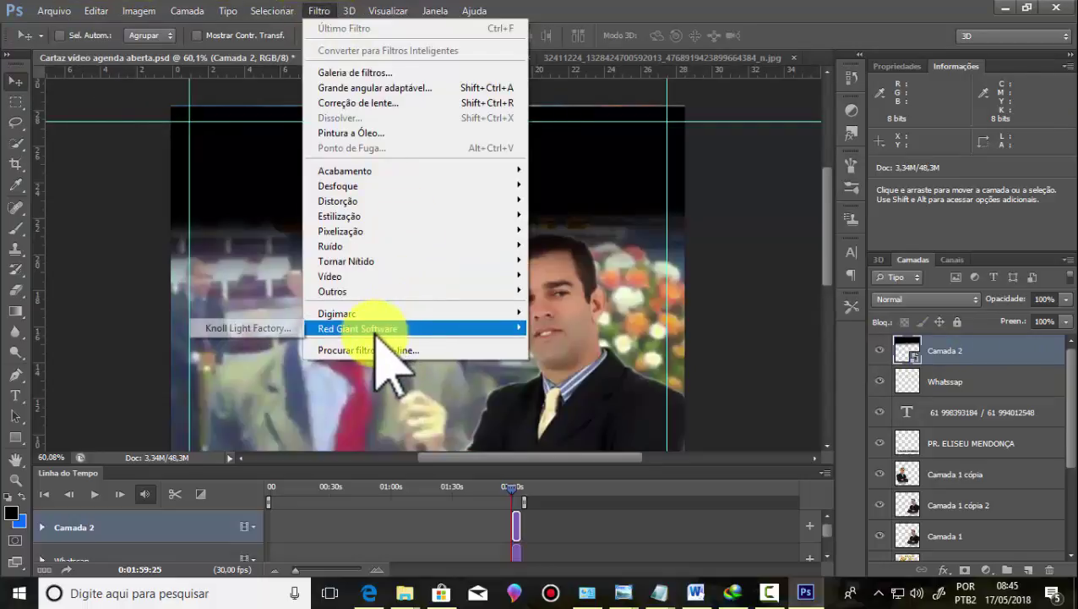
Step: Apply Knoll Light Factory to Camada 2 with the flare centre placed near the top
click(241, 328)
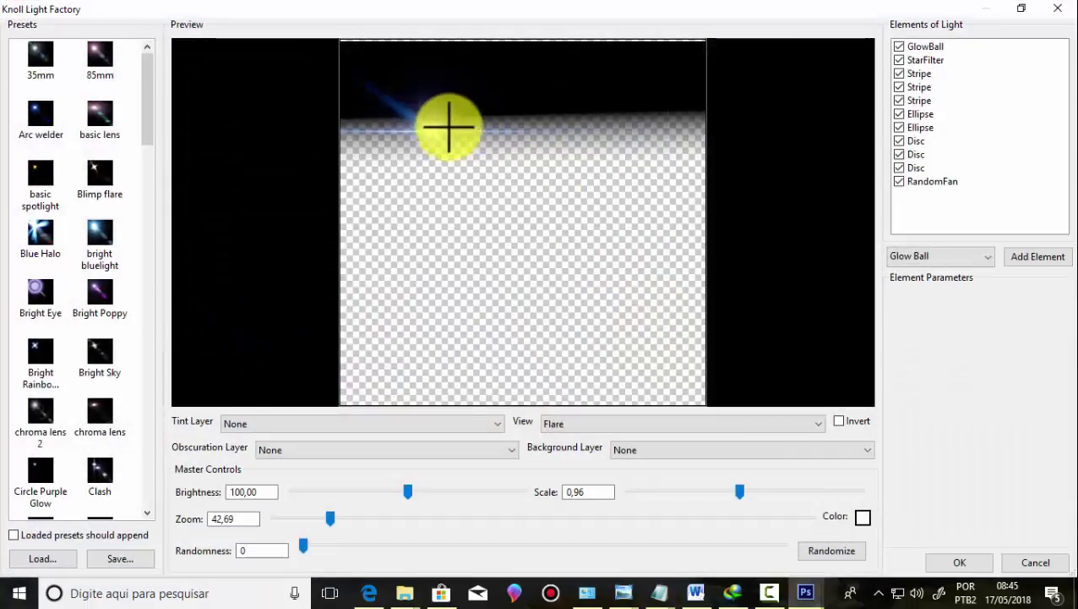
drag(434, 127, 519, 112)
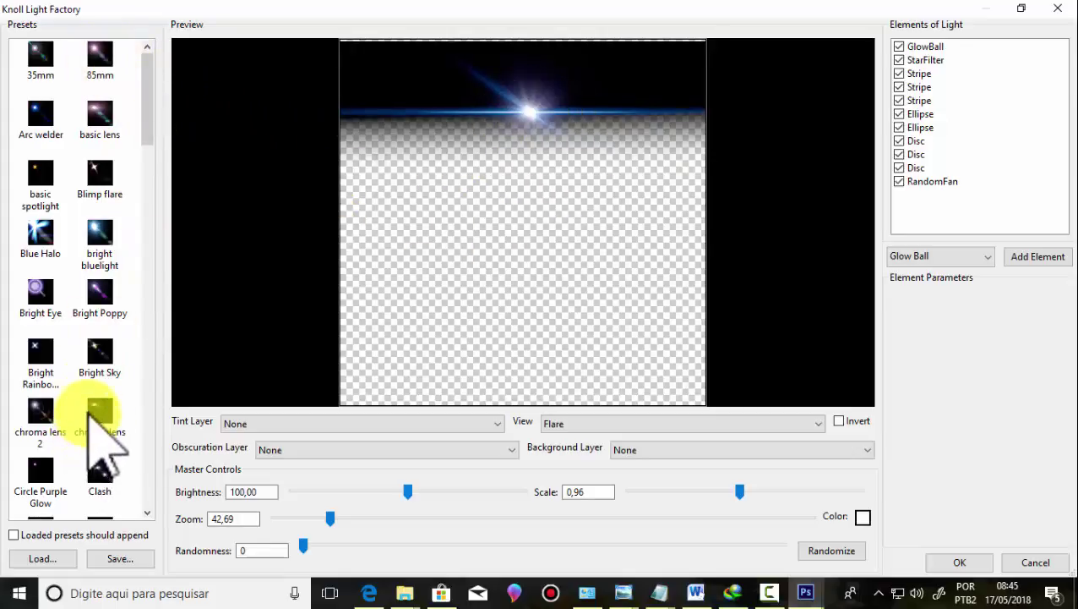
mouse_move(150, 82)
mouse_down()
mouse_move(139, 373)
mouse_move(143, 95)
mouse_up()
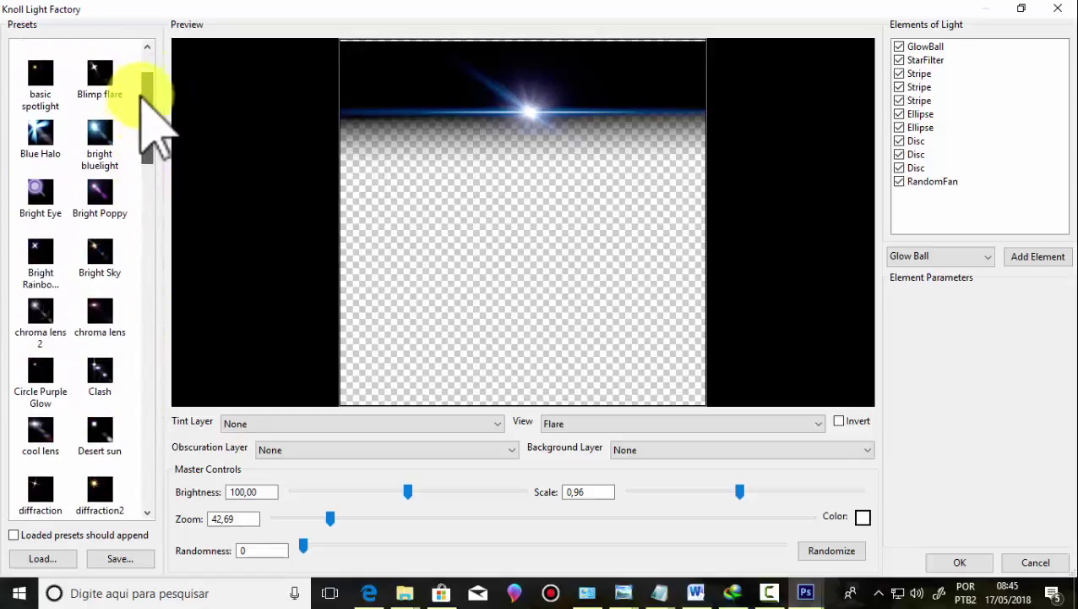
click(961, 564)
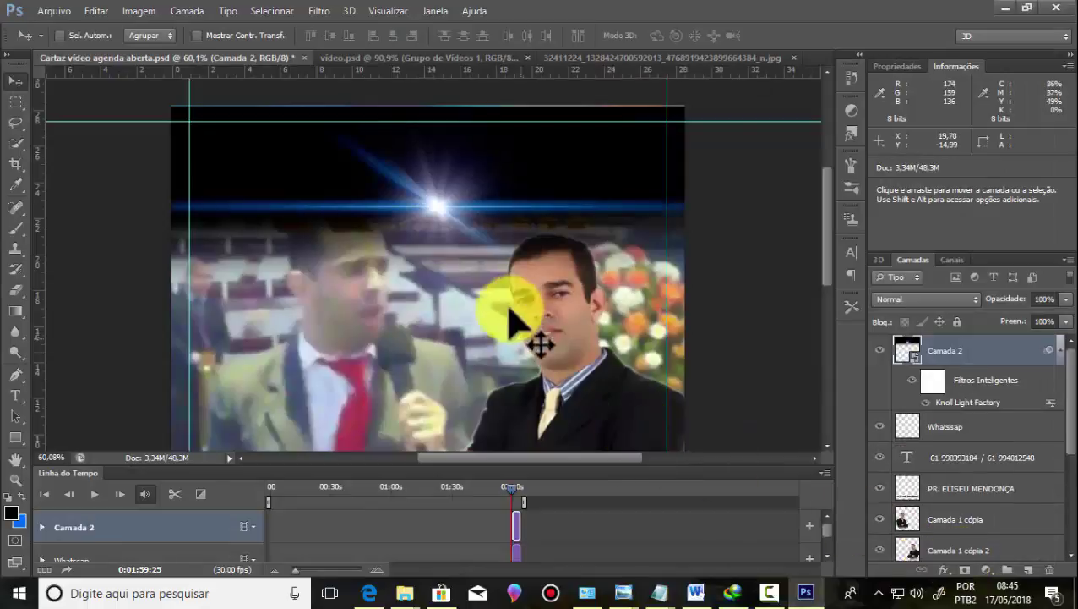
Step: Drag Camada 2 slightly down, then nudge it a little back to the left
drag(435, 203, 440, 219)
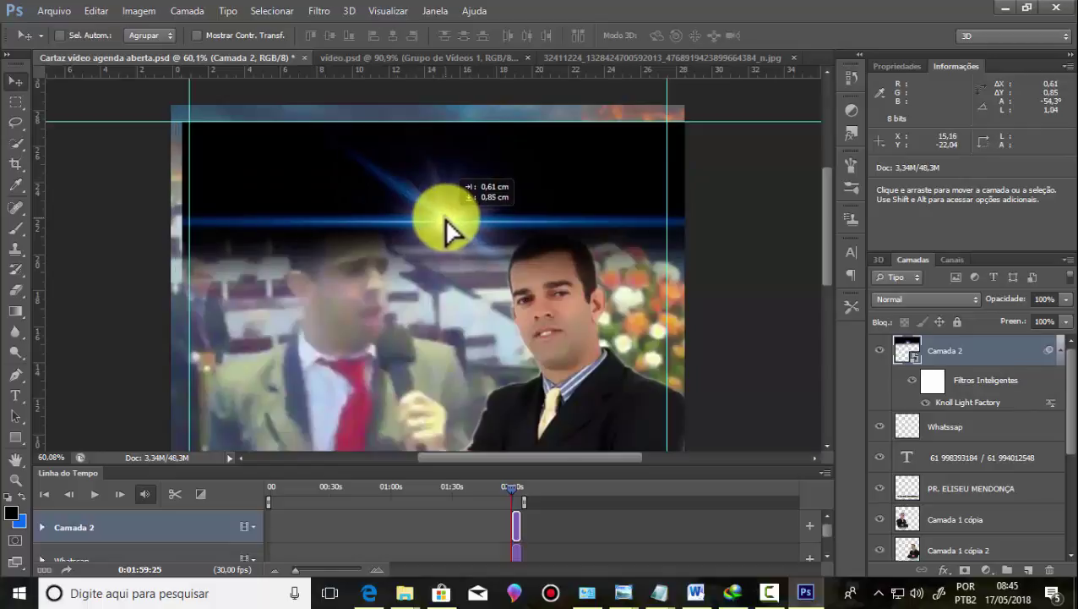
mouse_move(445, 219)
mouse_down()
mouse_move(431, 218)
mouse_move(430, 205)
mouse_move(445, 236)
mouse_move(443, 224)
mouse_up()
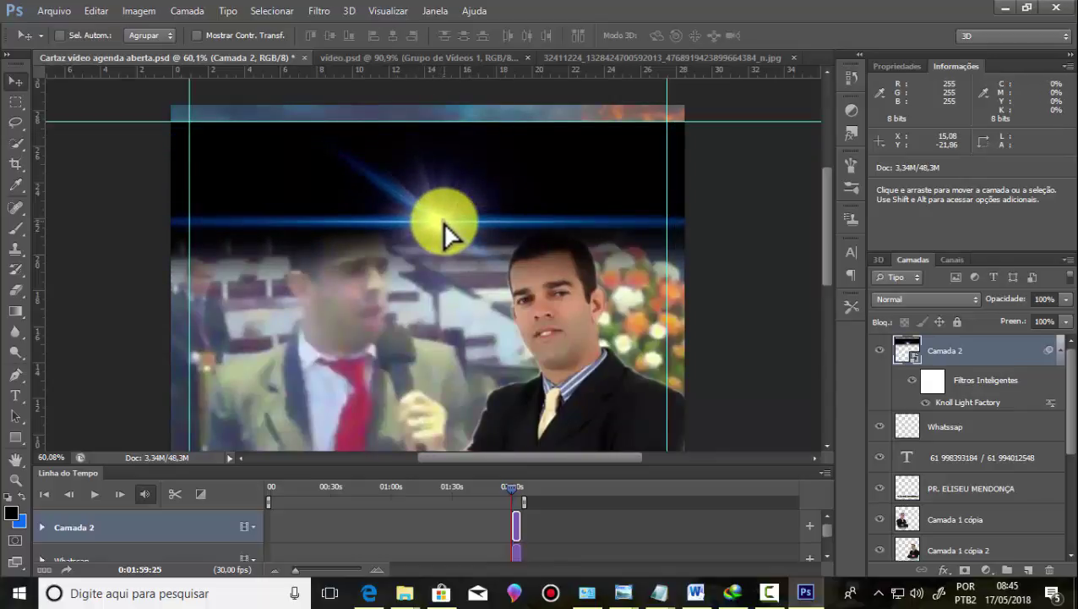
Step: Set Camada 2's blend mode to Divisão
click(970, 360)
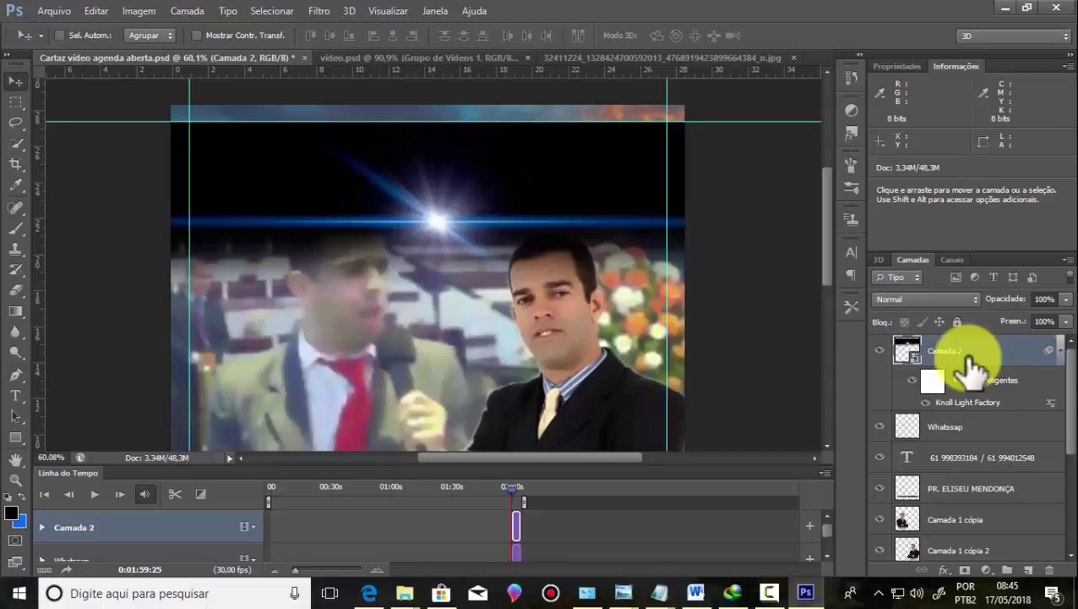
click(971, 298)
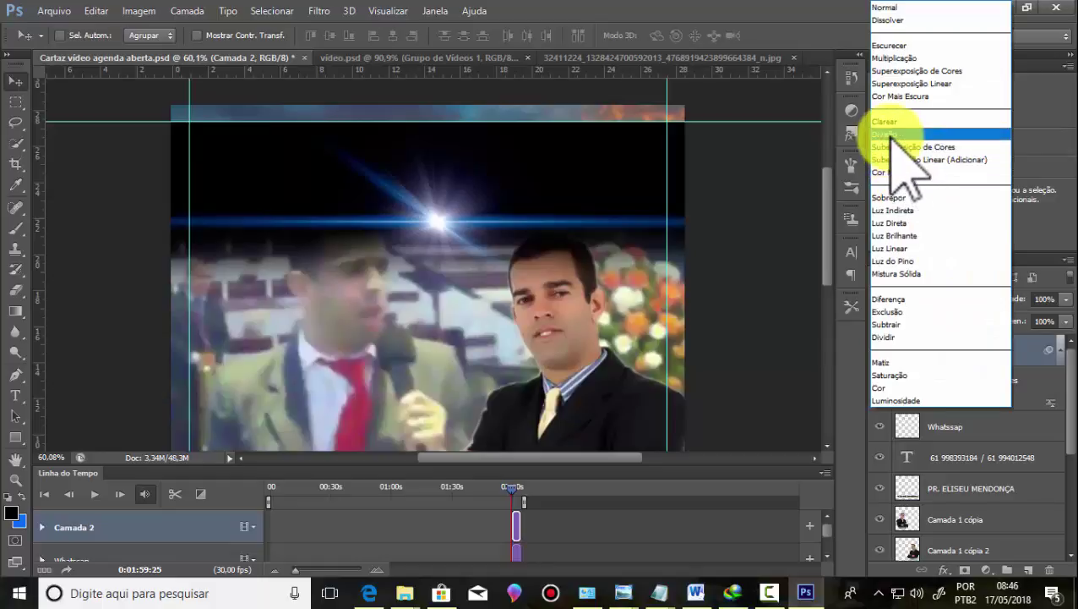
click(888, 133)
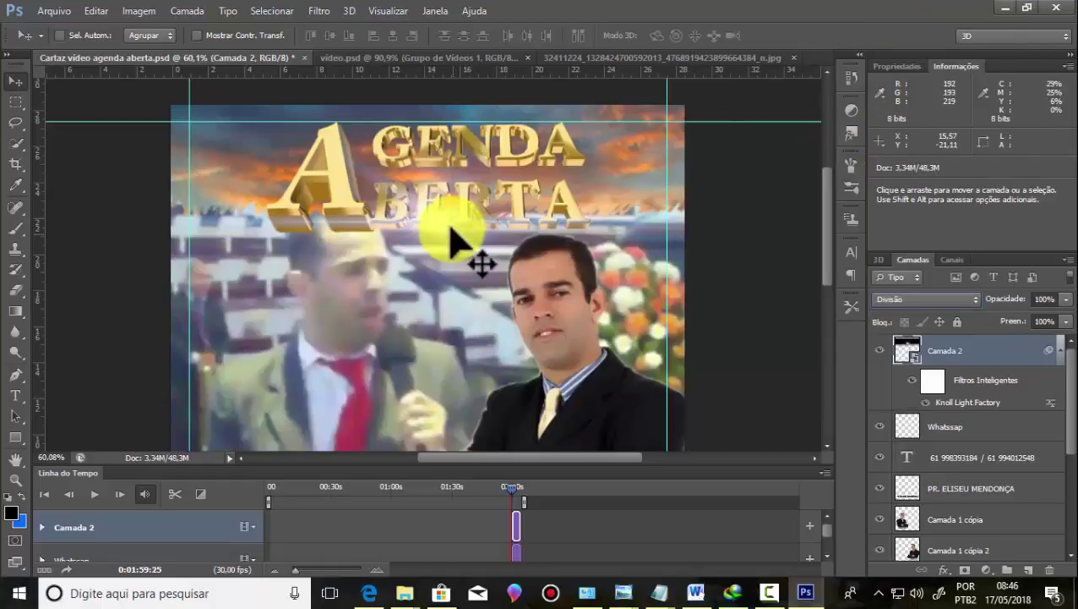
Step: Reposition the flare glow so it sits just beneath the AGENDA ABERTA title
mouse_move(443, 193)
mouse_down()
mouse_move(448, 218)
mouse_move(428, 120)
mouse_move(456, 254)
mouse_move(423, 137)
mouse_move(439, 123)
mouse_move(530, 234)
mouse_move(583, 233)
mouse_move(378, 235)
mouse_move(426, 237)
mouse_up()
scroll(425, 239, up, 2)
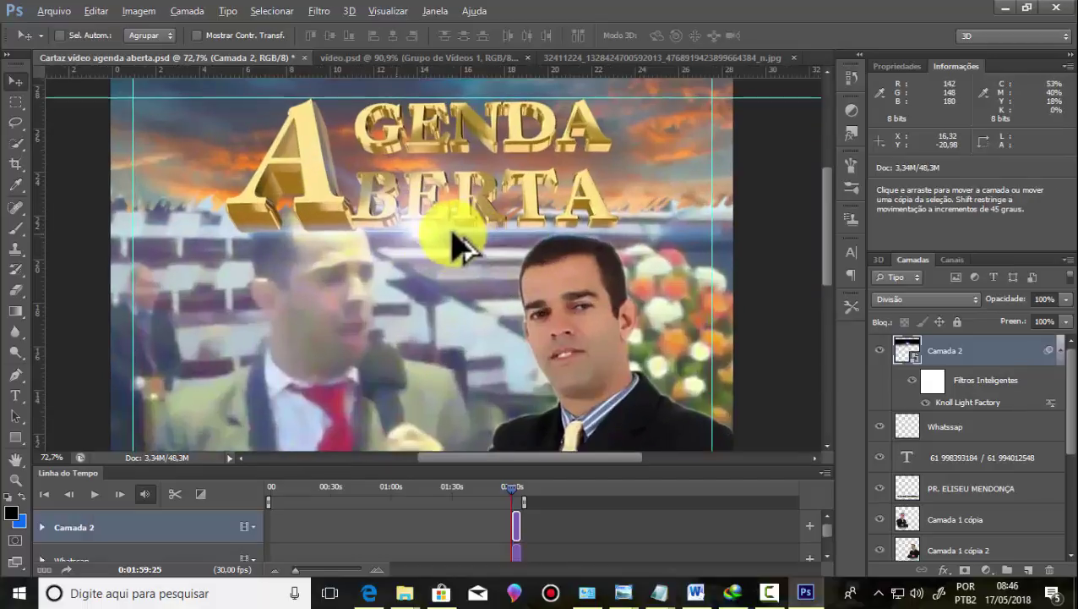
scroll(422, 240, up, 2)
scroll(420, 241, up, 2)
mouse_move(420, 241)
mouse_down()
mouse_move(409, 298)
mouse_move(402, 232)
mouse_up()
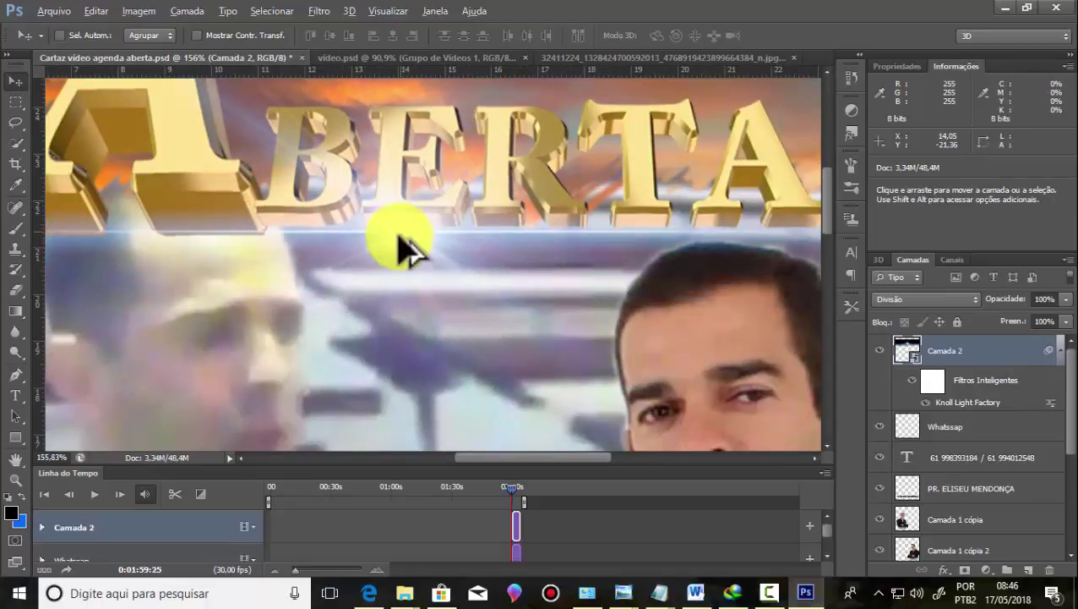
scroll(401, 238, down, 3)
scroll(404, 240, down, 2)
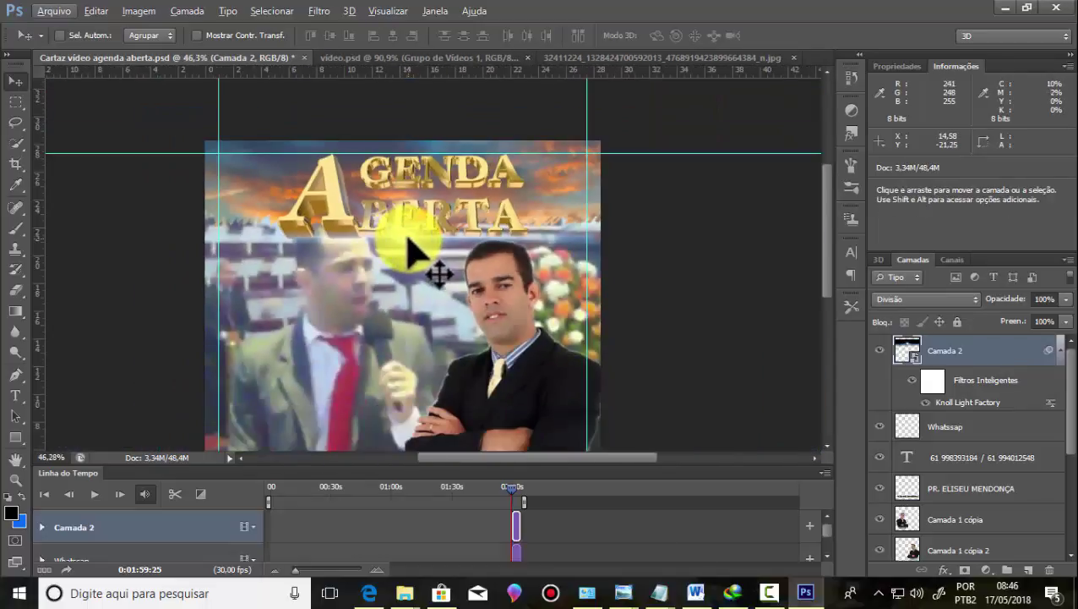
mouse_move(408, 241)
mouse_down()
mouse_move(386, 204)
mouse_move(393, 152)
mouse_move(426, 161)
mouse_up()
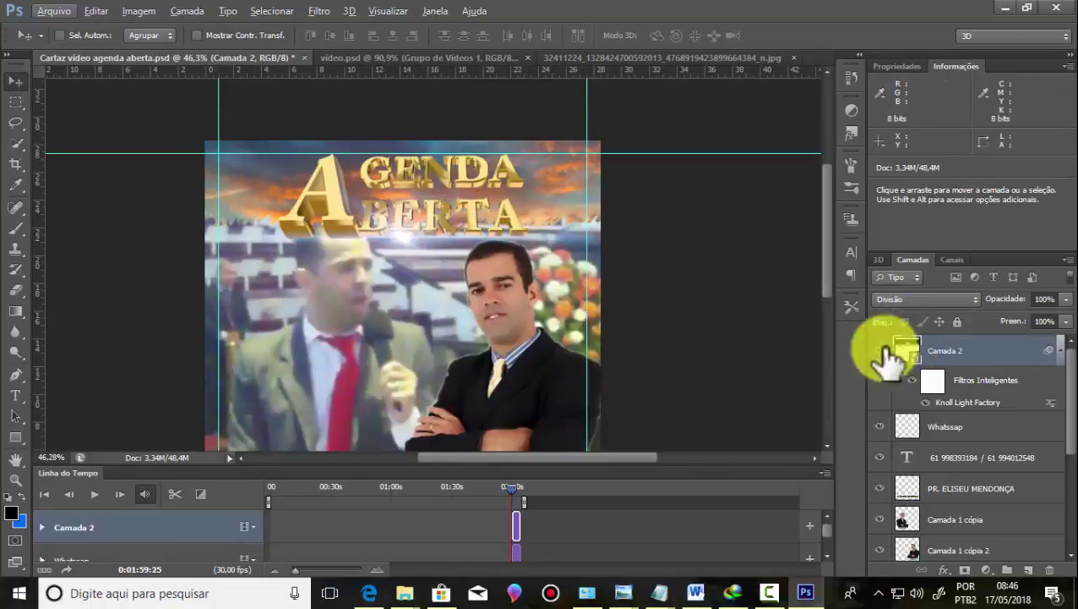
Step: Rasterize Camada 2 and duplicate it with Ctrl+J as Camada 2 cópia
right_click(975, 349)
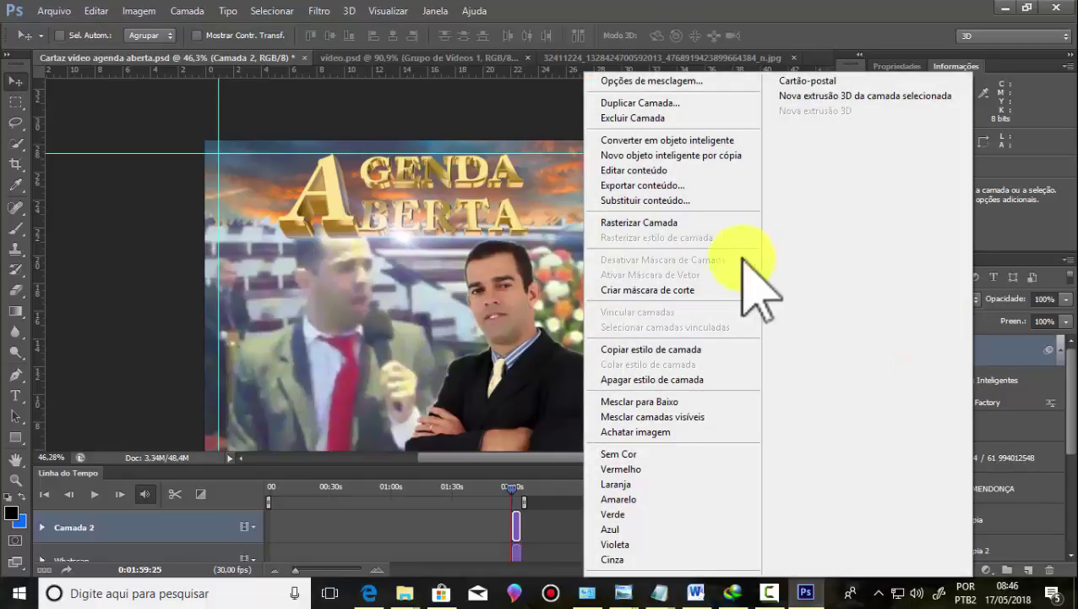
click(678, 223)
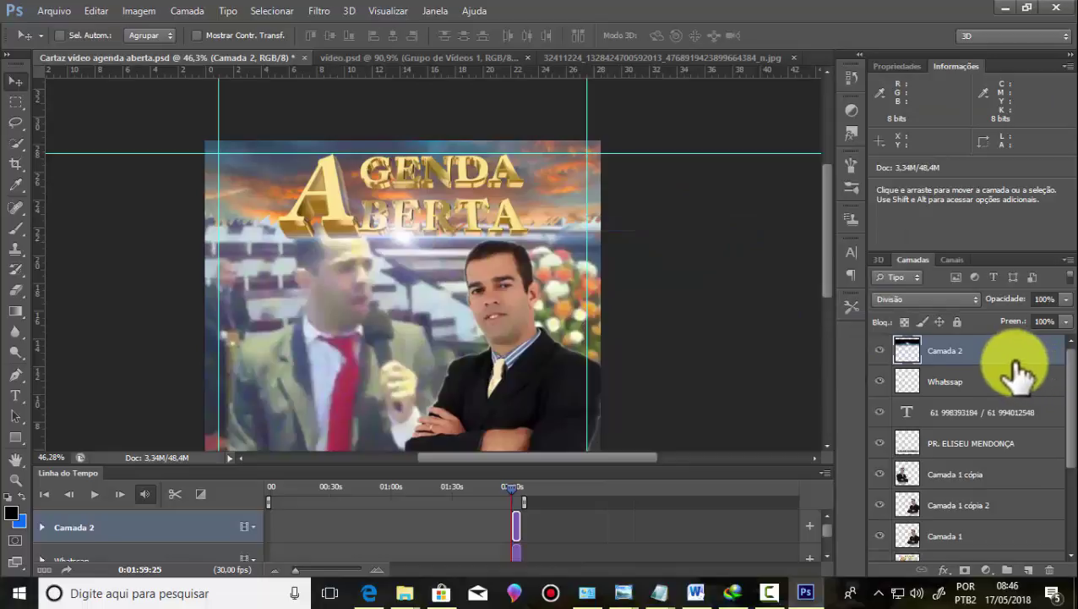
key(ctrl+j)
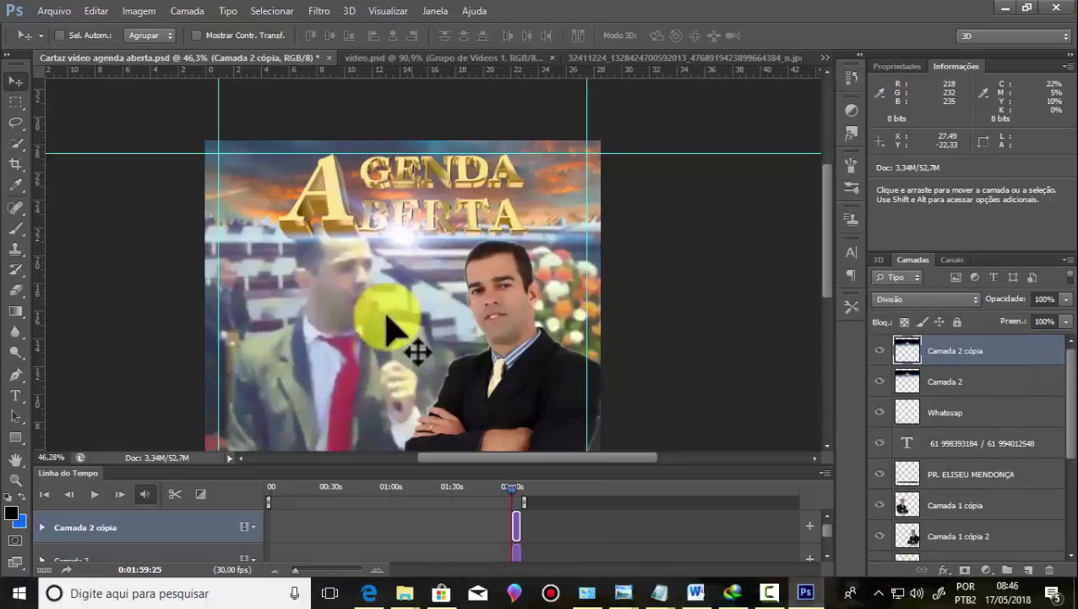
Step: Shift the duplicated flare layer slightly left, then reselect the original Camada 2
scroll(338, 283, up, 1)
scroll(381, 245, up, 1)
scroll(427, 207, up, 2)
scroll(422, 240, up, 1)
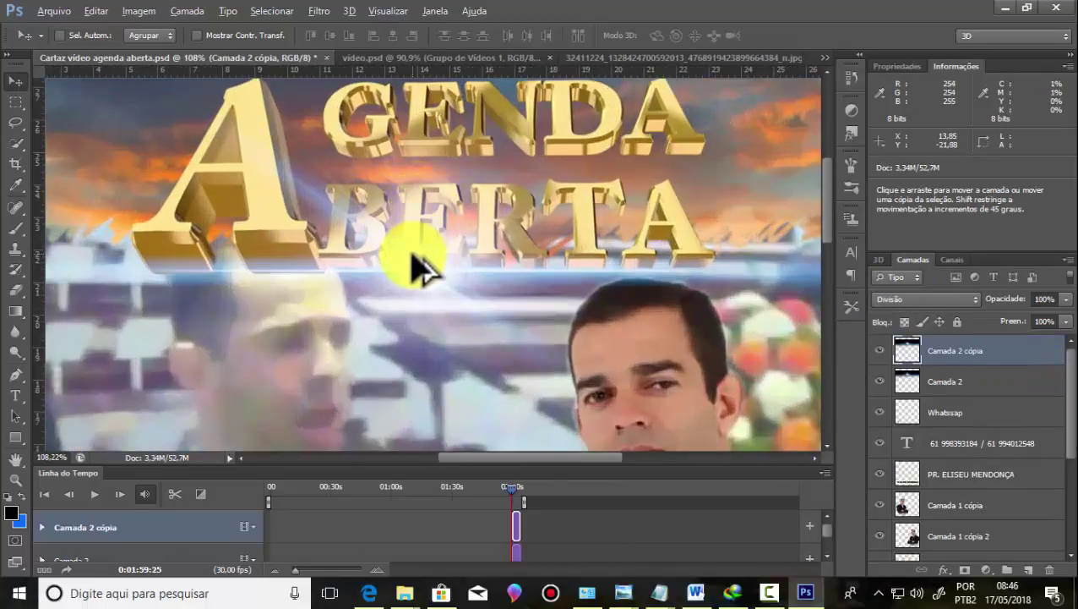
scroll(406, 263, down, 1)
scroll(381, 245, down, 1)
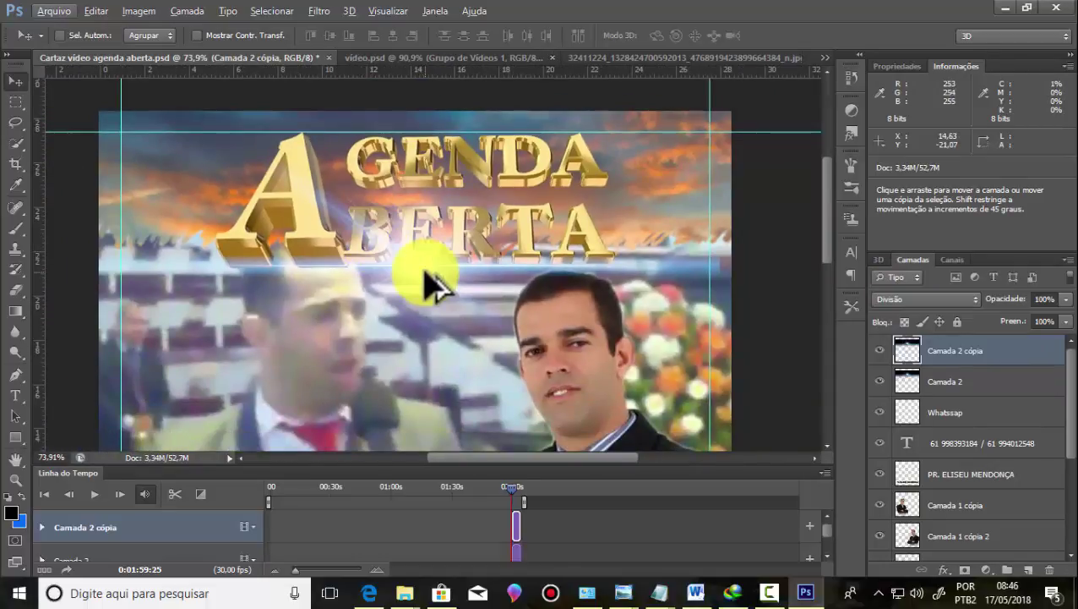
mouse_move(679, 270)
mouse_down()
mouse_move(689, 271)
mouse_move(642, 275)
mouse_up()
click(934, 381)
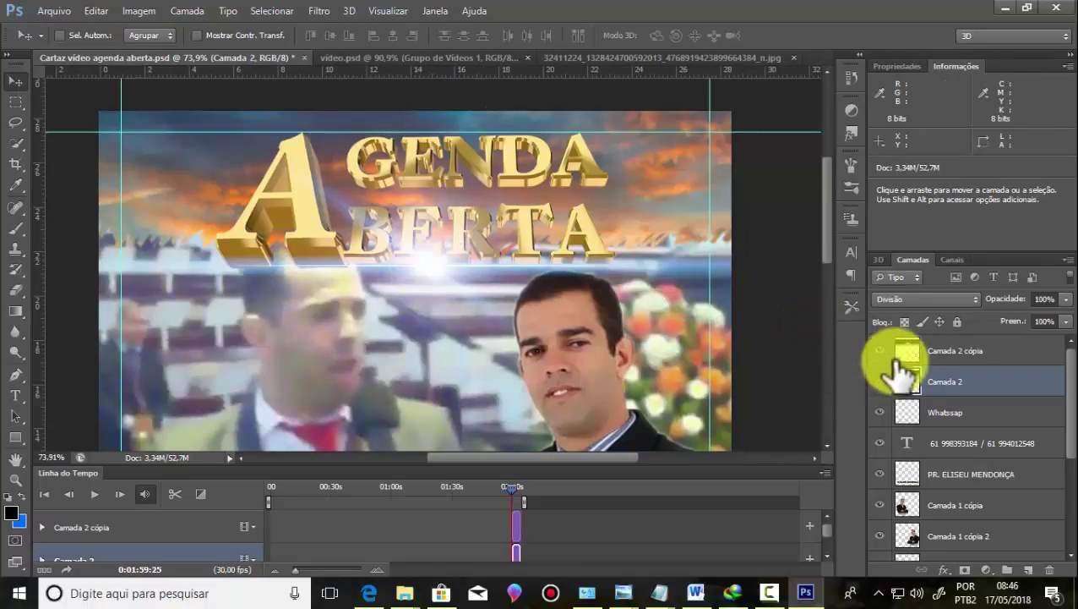
drag(439, 314, 405, 135)
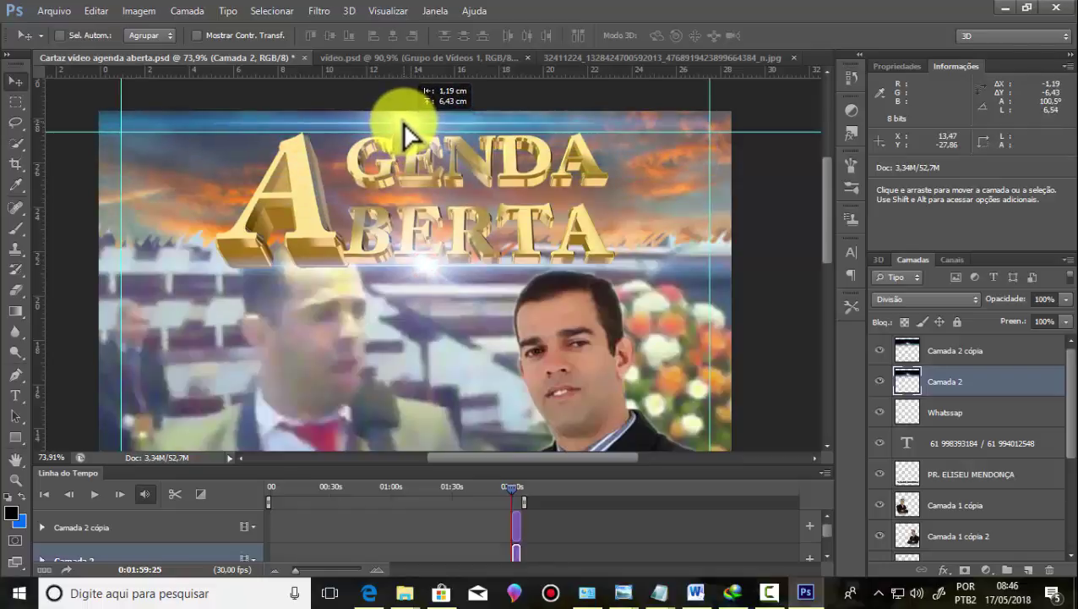
drag(405, 127, 420, 136)
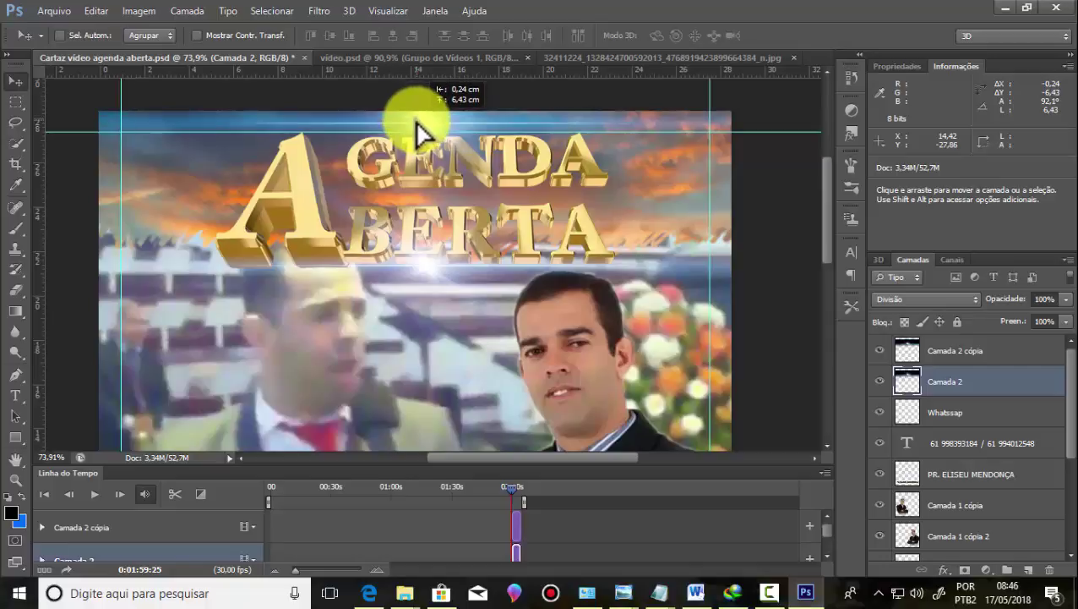
drag(420, 131, 421, 126)
scroll(359, 218, down, 1)
scroll(360, 218, down, 2)
scroll(288, 207, down, 1)
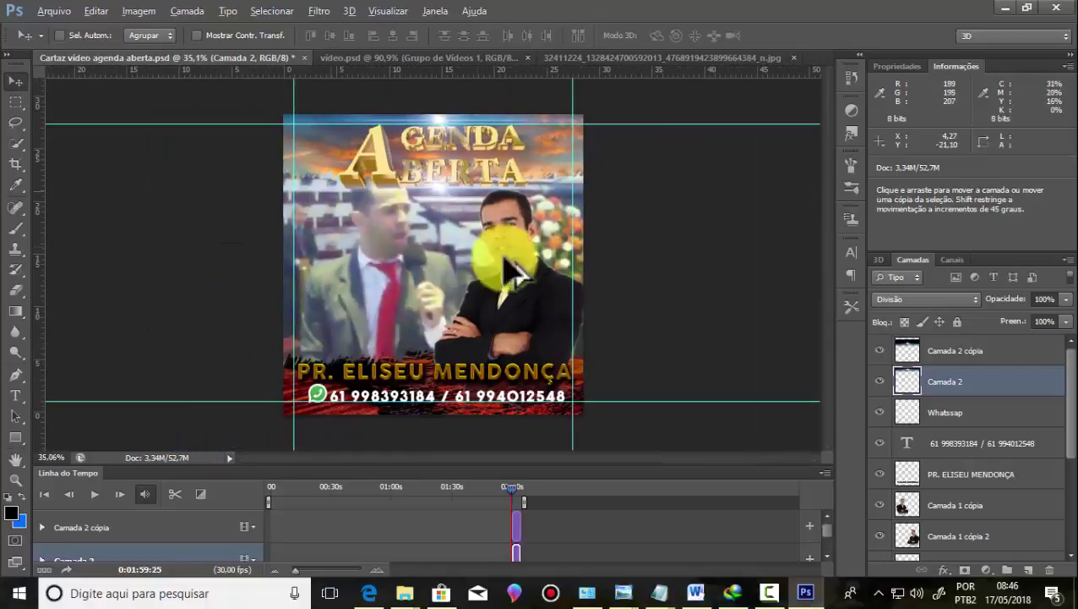
scroll(506, 262, up, 2)
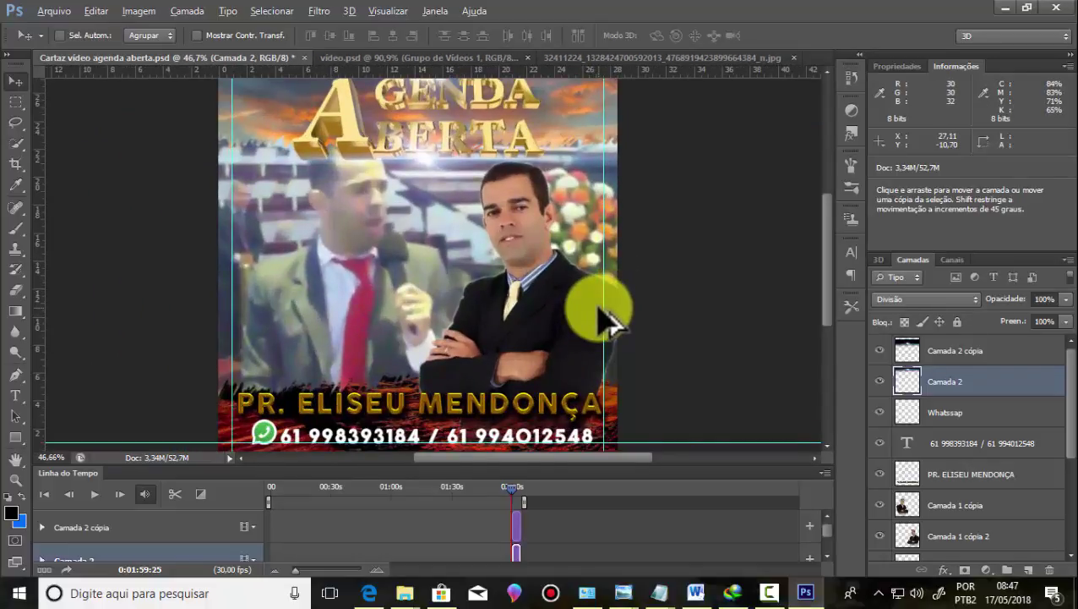
scroll(308, 221, down, 1)
scroll(308, 222, down, 1)
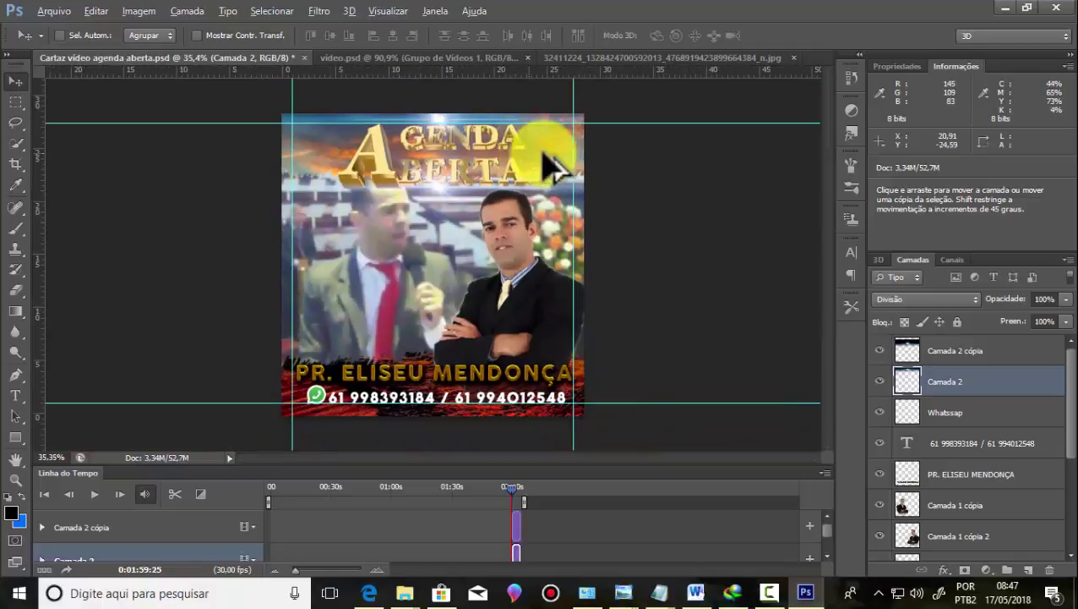
scroll(626, 422, up, 1)
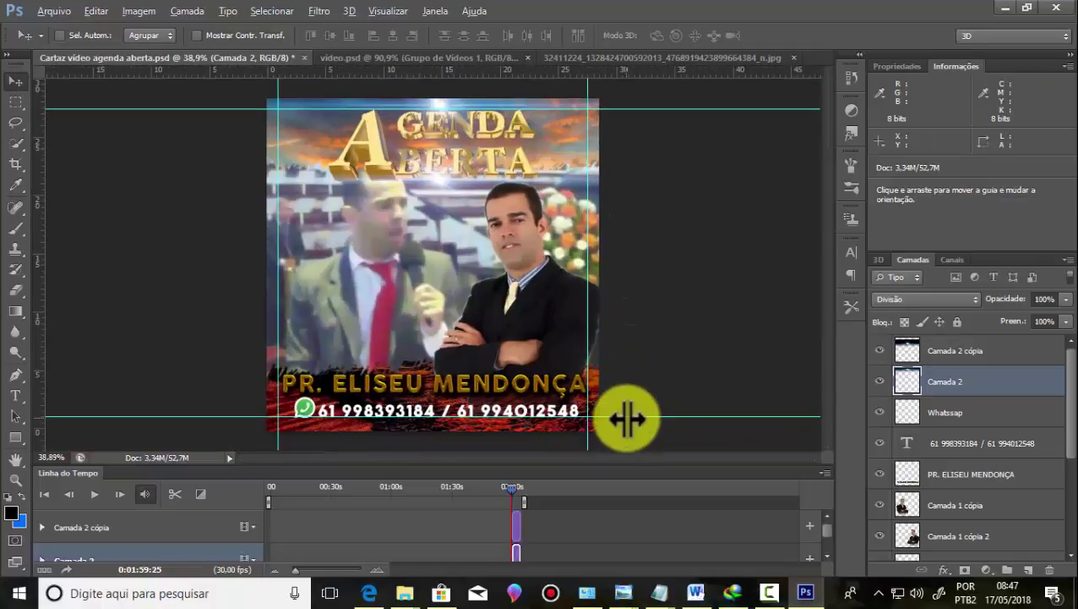
scroll(336, 310, down, 1)
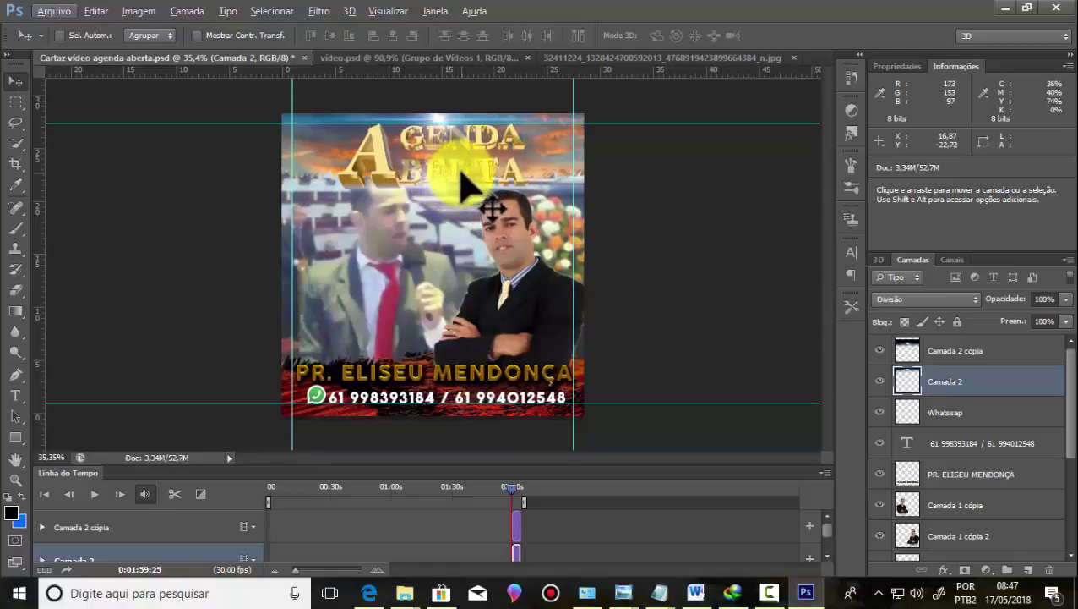
scroll(474, 194, up, 3)
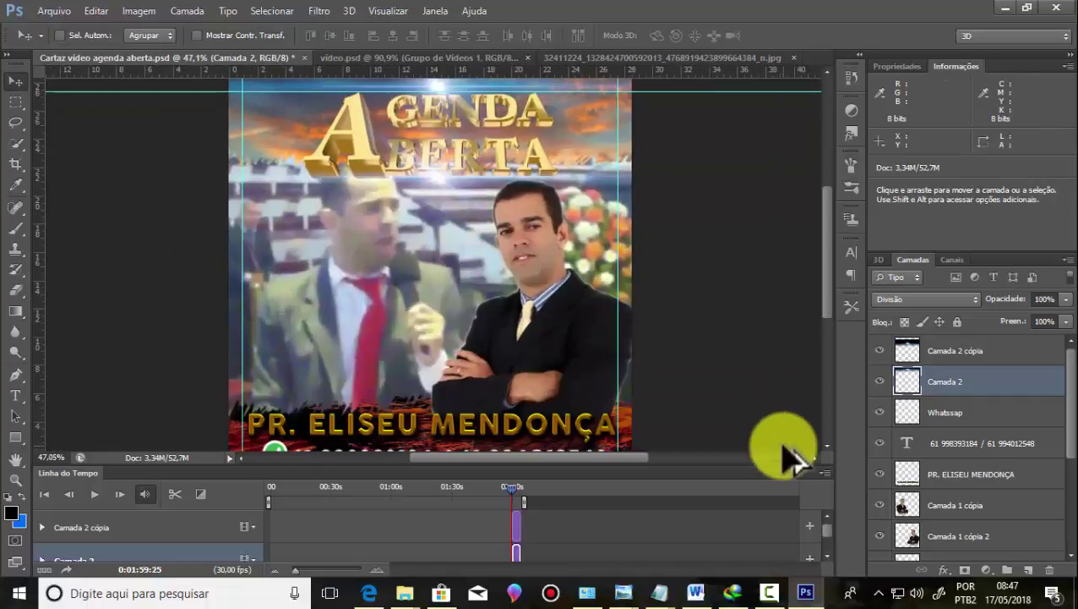
scroll(431, 300, down, 2)
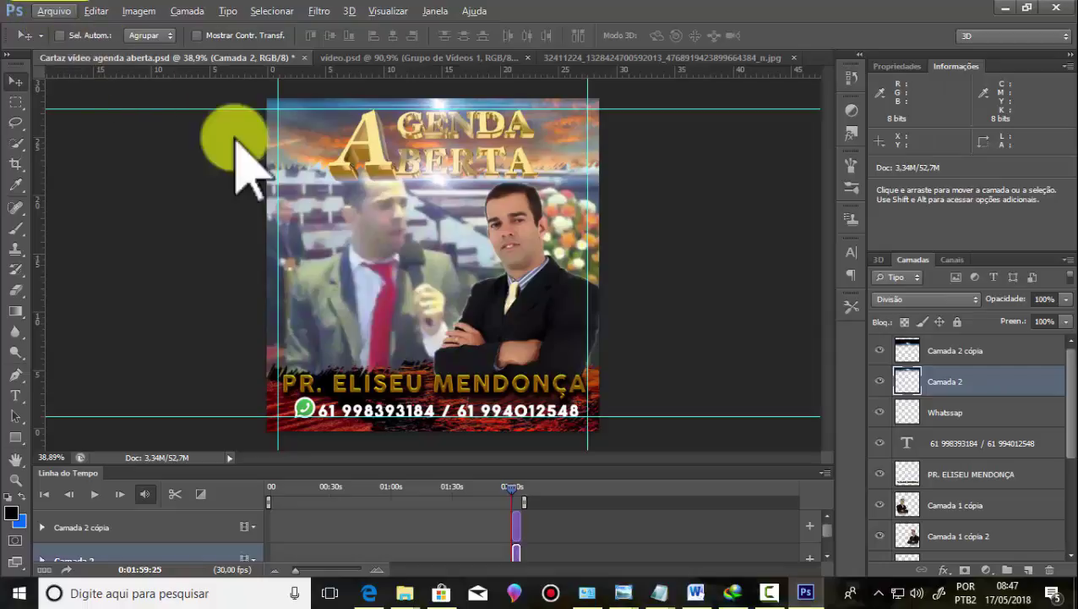
scroll(427, 216, up, 1)
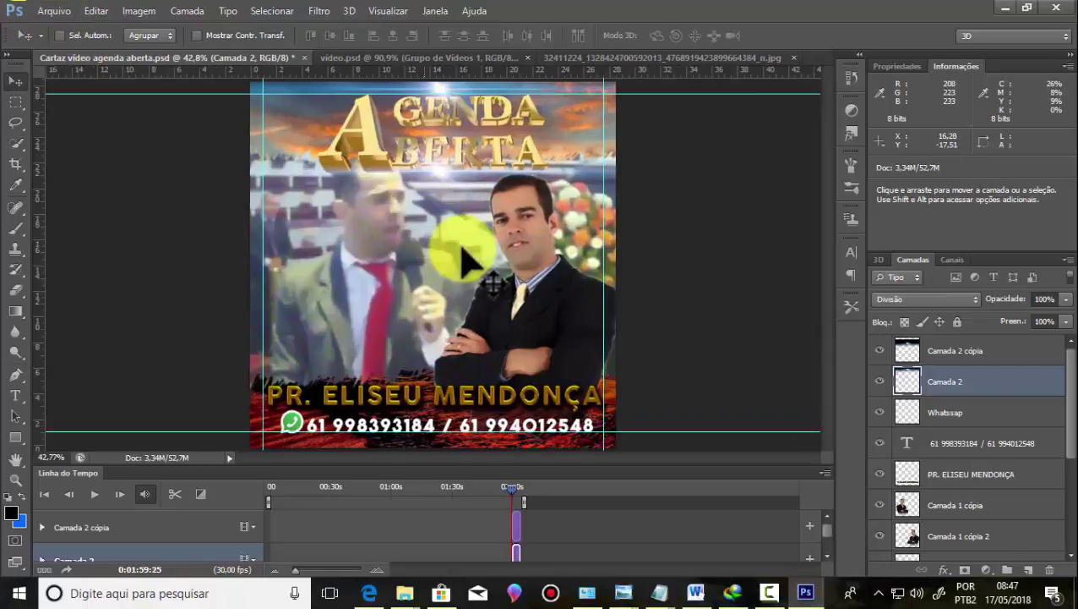
Step: Save the poster as PNG 'Cartaz vídeo agenda aberta.png' with default PNG options
click(53, 11)
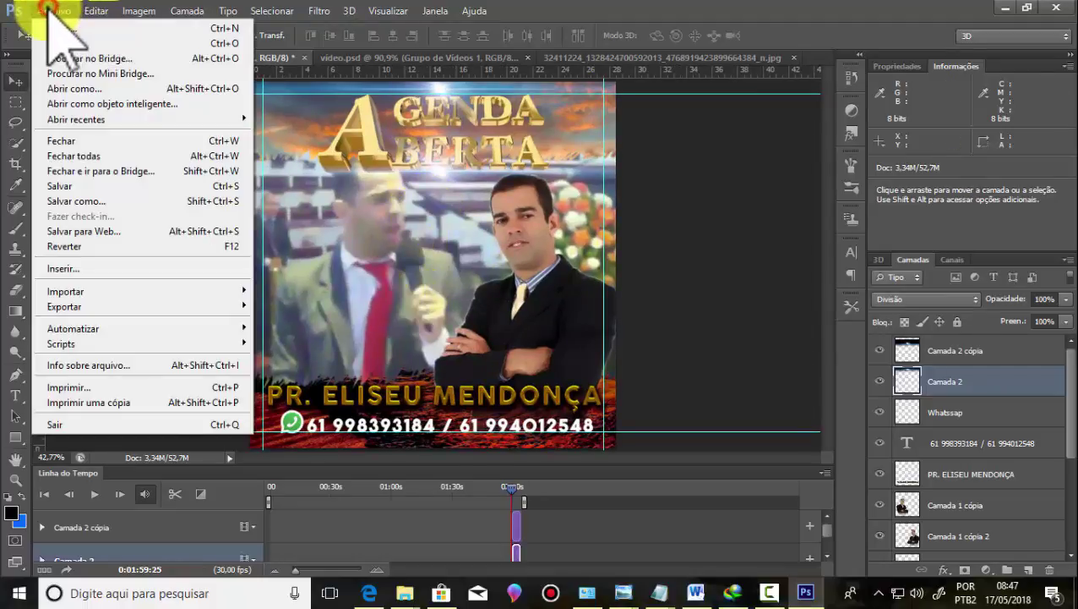
click(74, 201)
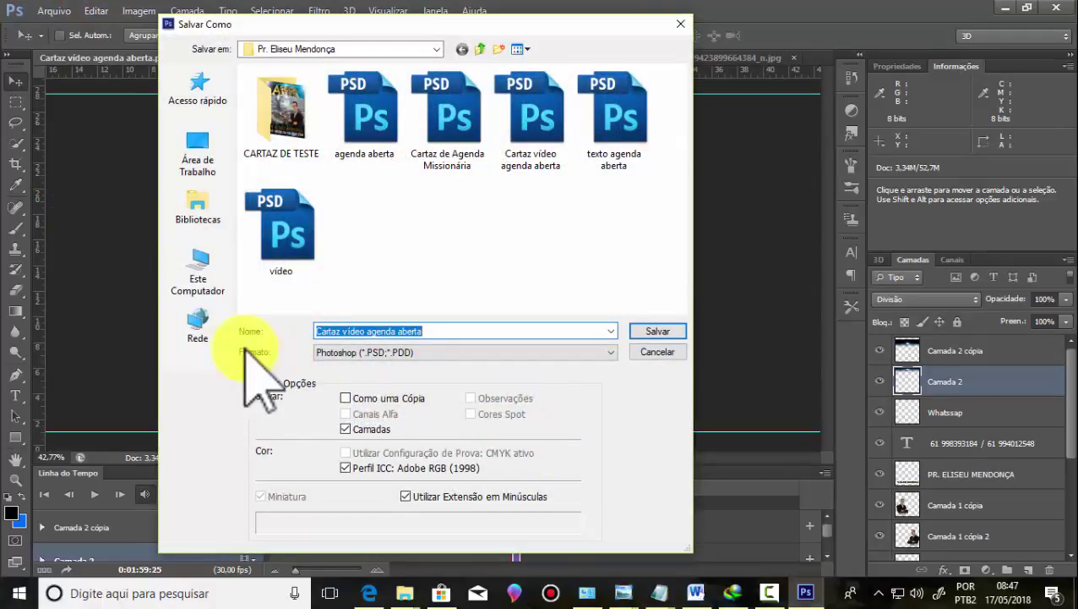
click(610, 352)
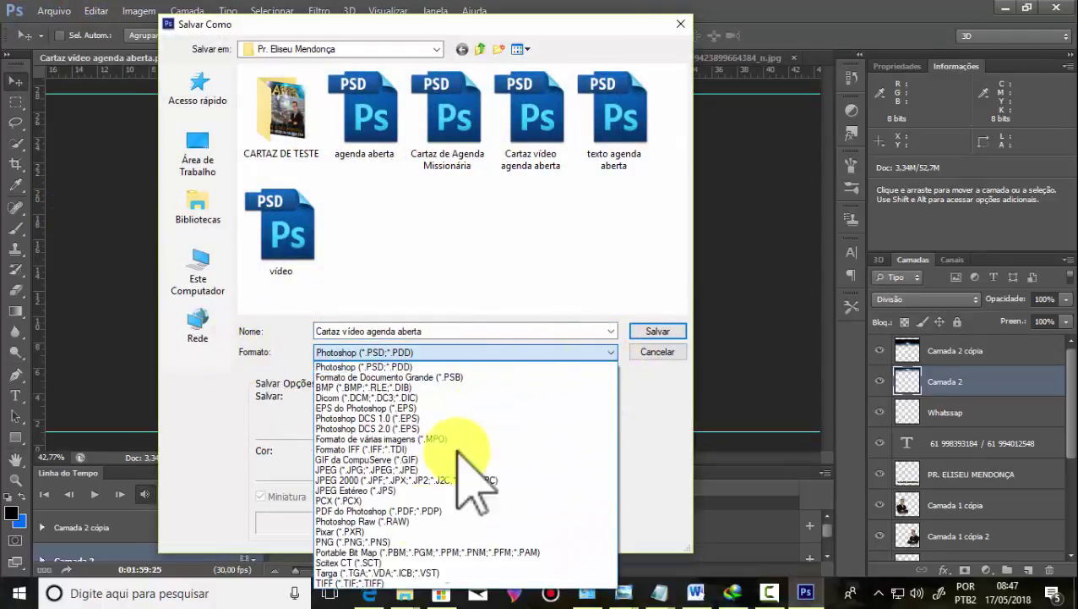
click(364, 541)
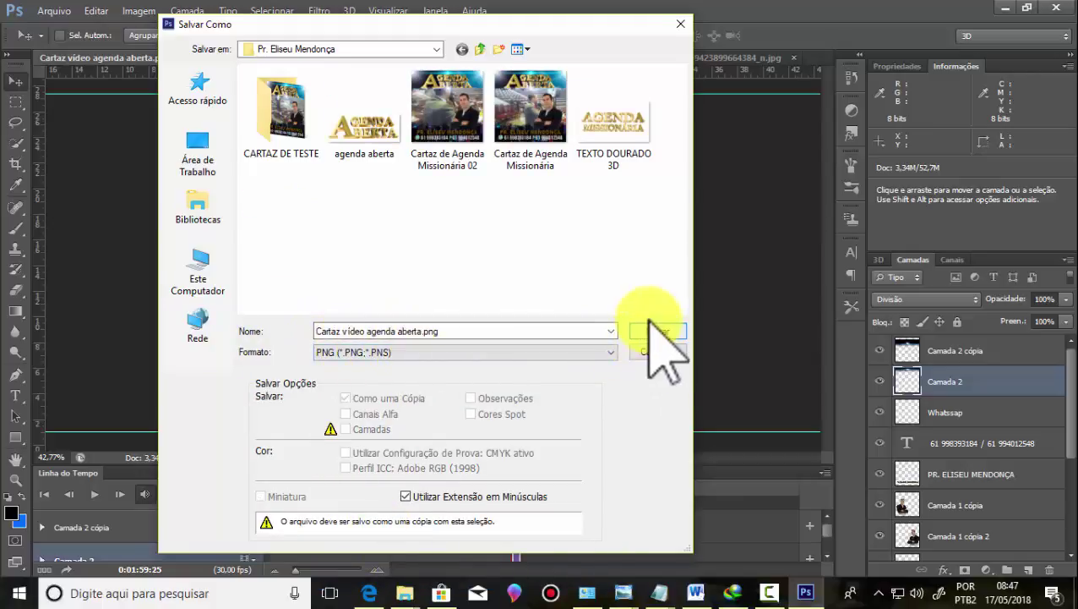
click(649, 321)
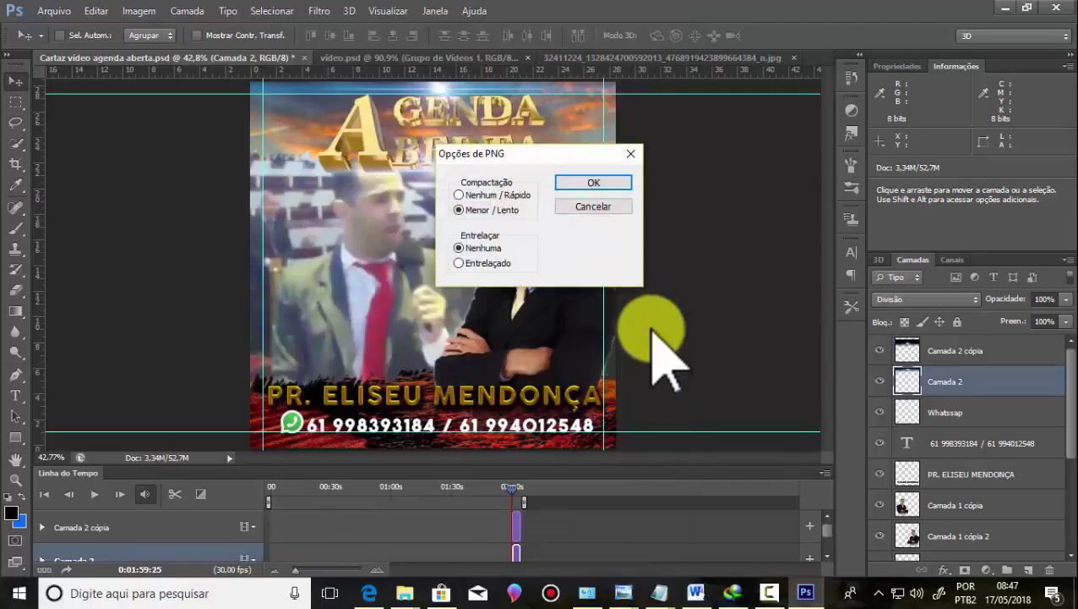
click(590, 183)
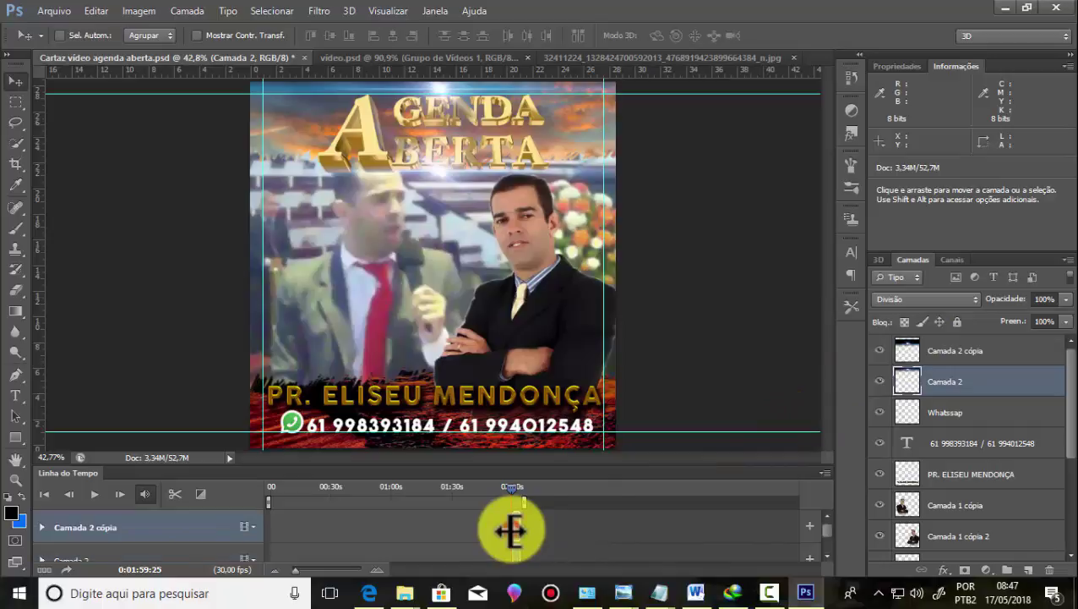
Step: Trim the Camada 2 cópia and Camada 2 clips so they end with the other tracks
drag(513, 530, 314, 537)
click(314, 537)
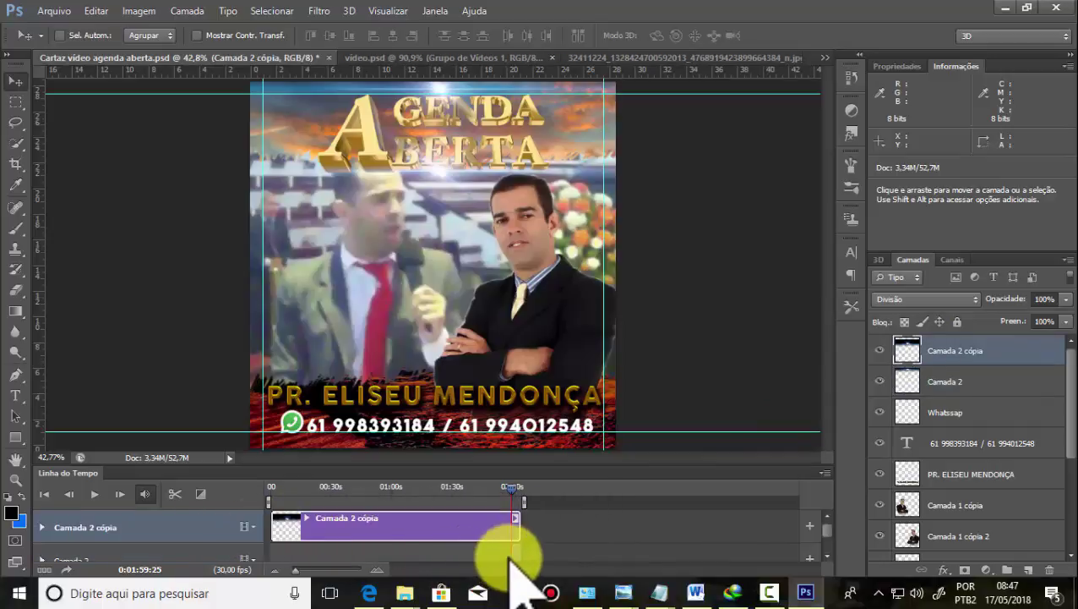
drag(513, 555, 254, 558)
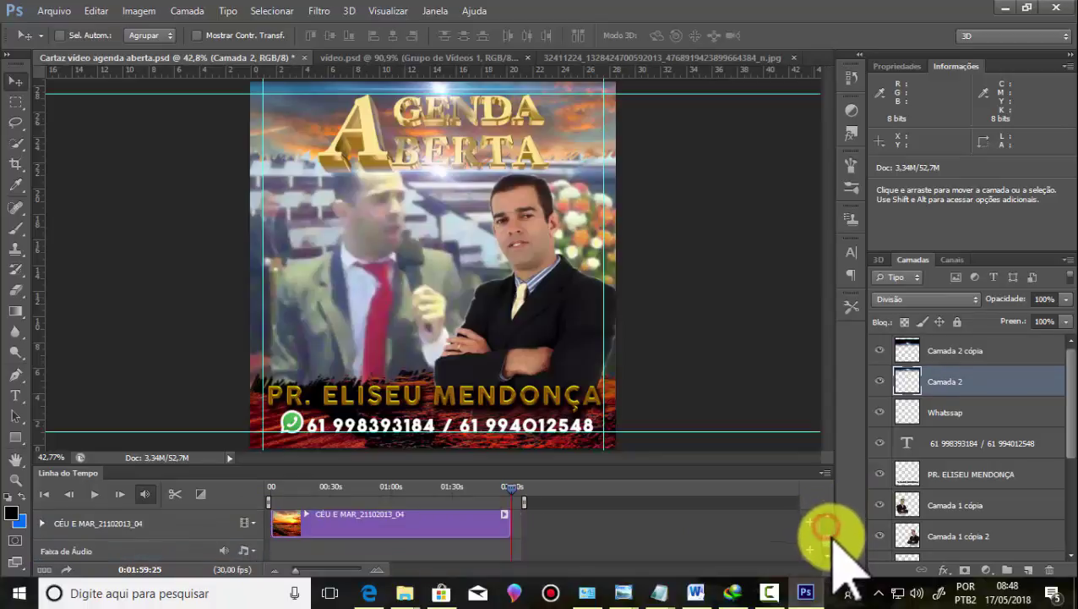
drag(691, 465, 654, 213)
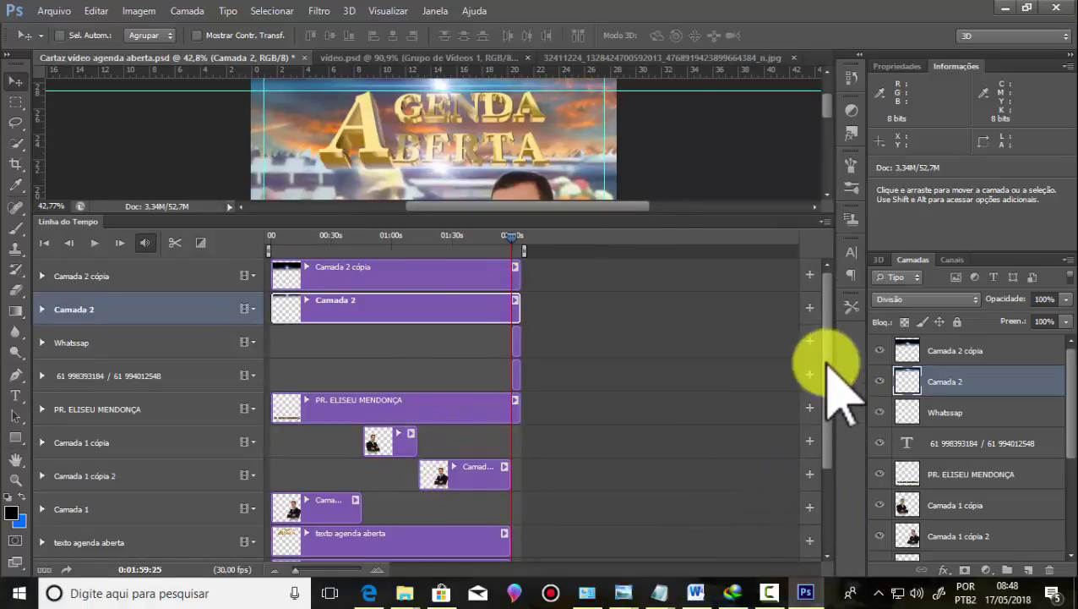
drag(736, 215, 715, 498)
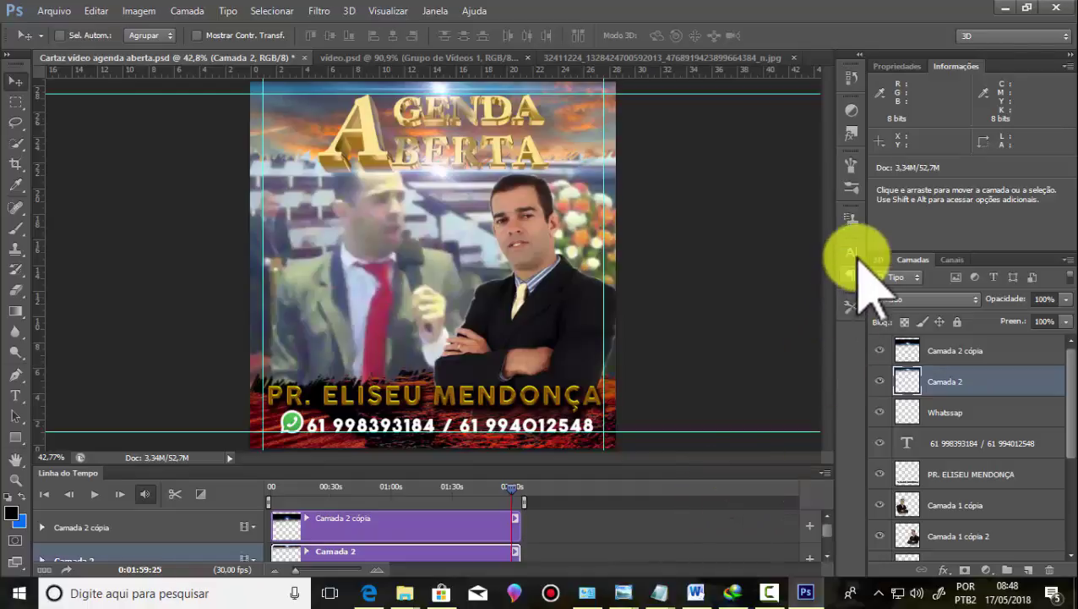
Step: Move the playhead to a frame around 01:38
click(514, 490)
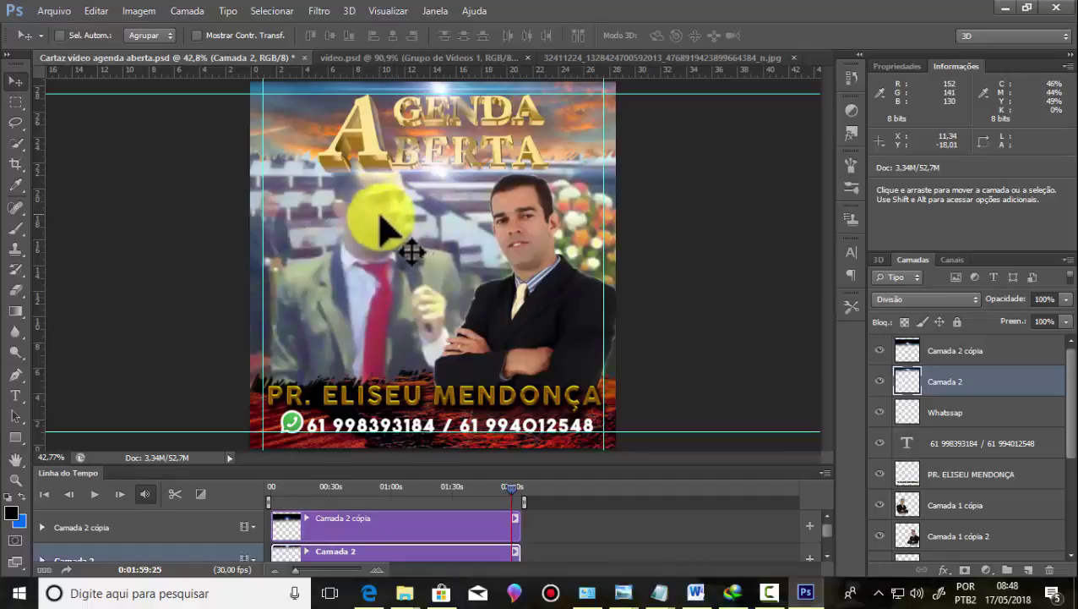
click(500, 488)
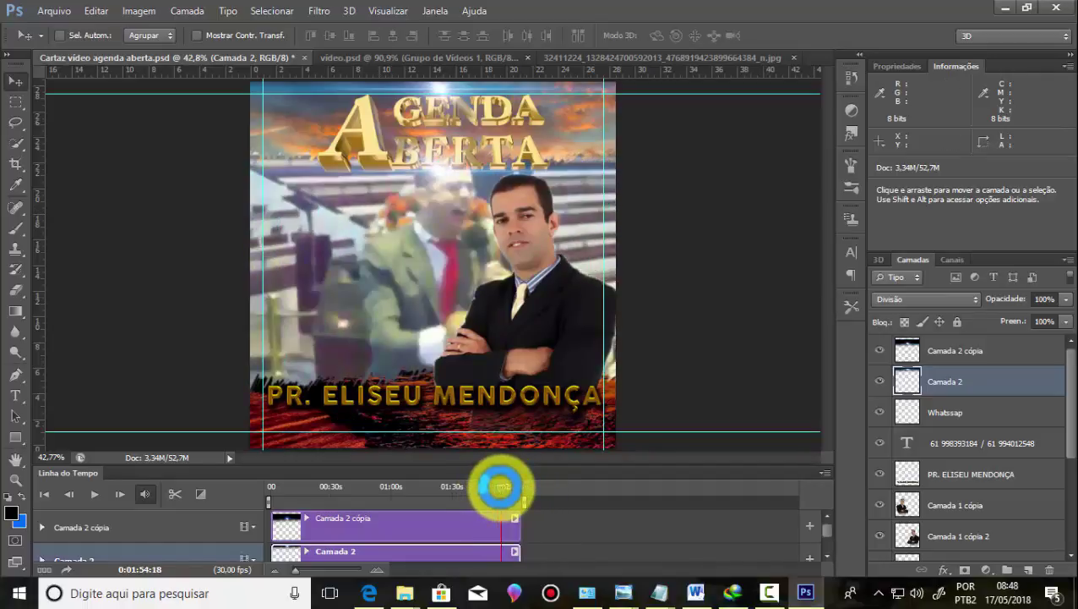
mouse_move(502, 487)
mouse_down()
mouse_move(448, 487)
mouse_move(468, 487)
mouse_up()
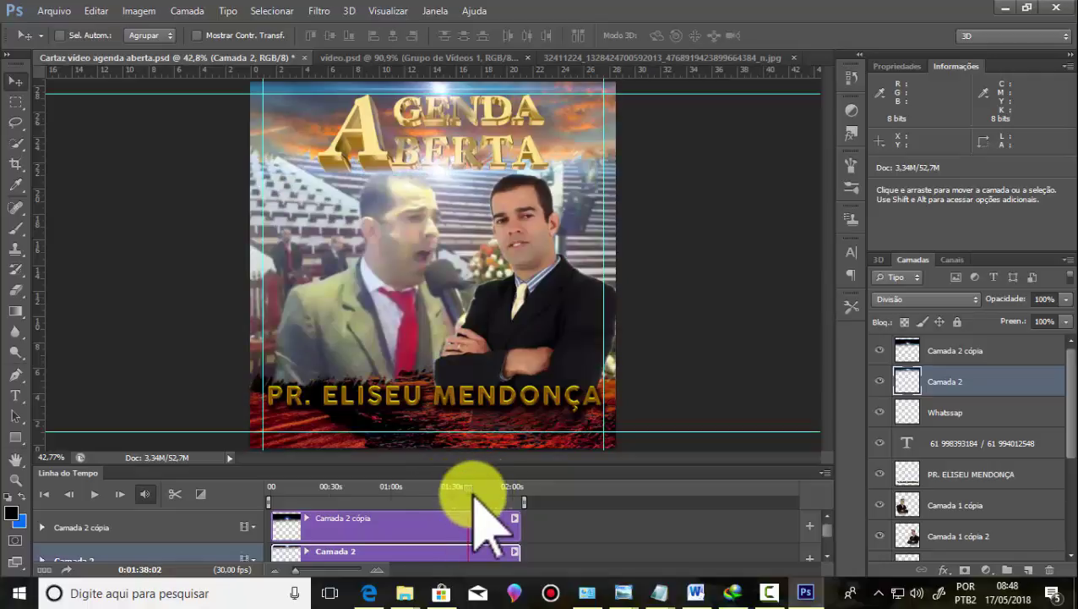
Step: Save As PNG under the name 'Cartaz vídeo agenda aberta 2.png'
click(53, 10)
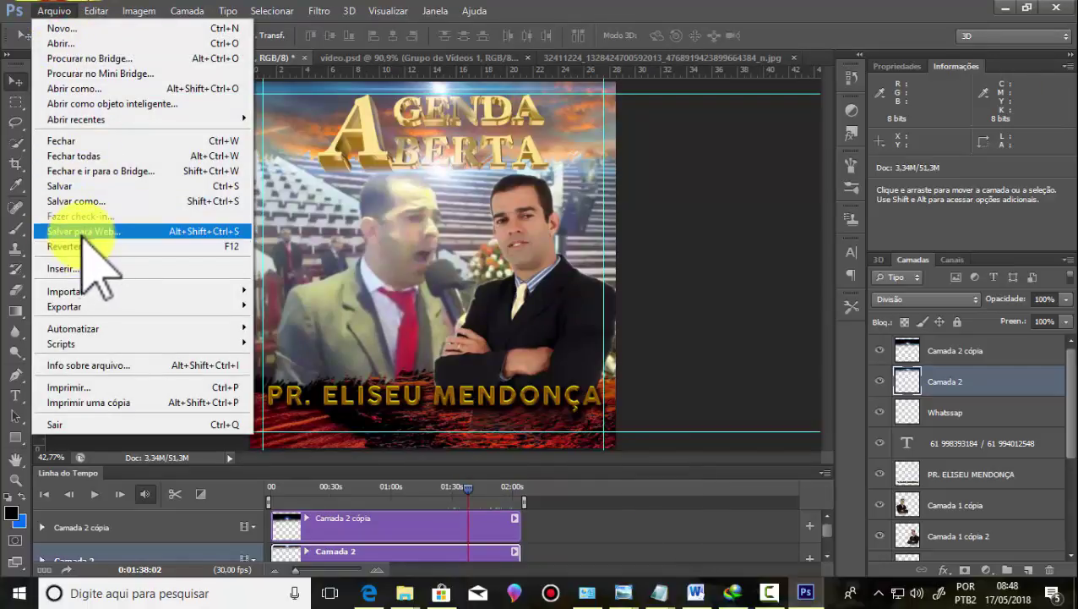
click(78, 201)
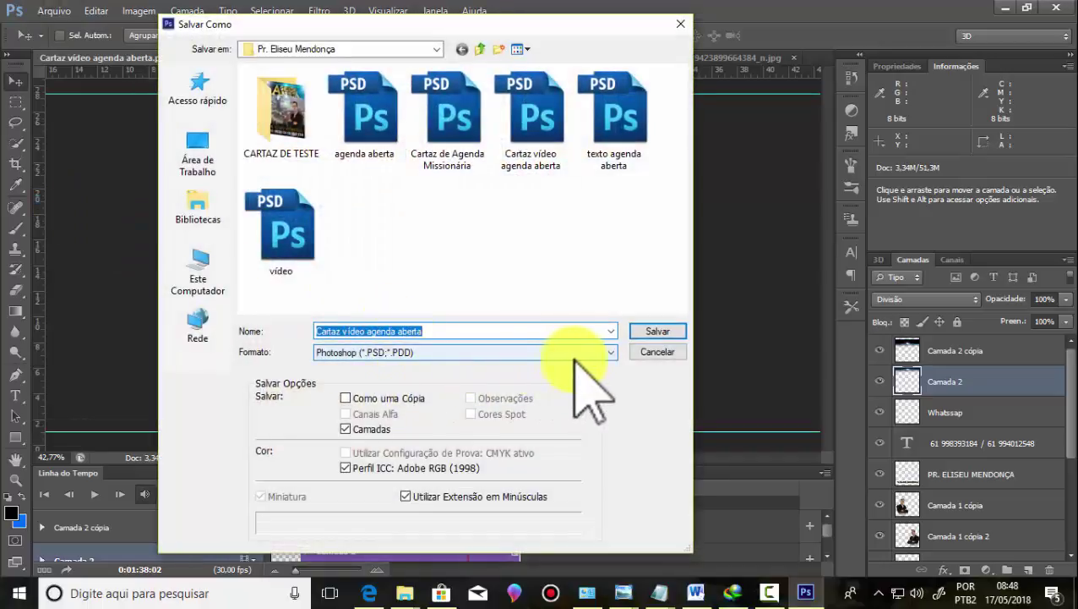
click(594, 352)
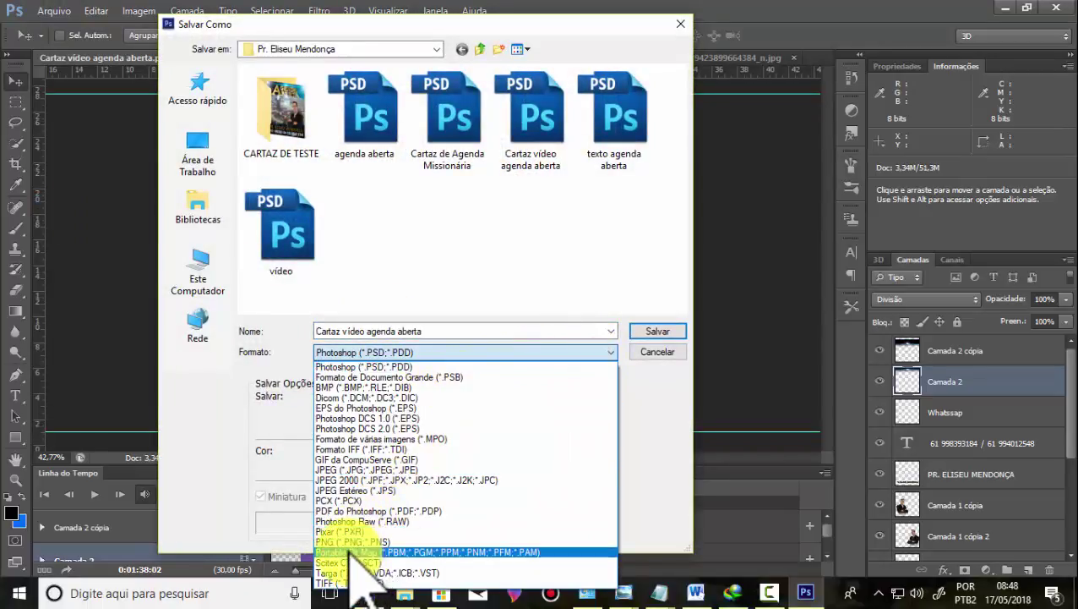
click(351, 541)
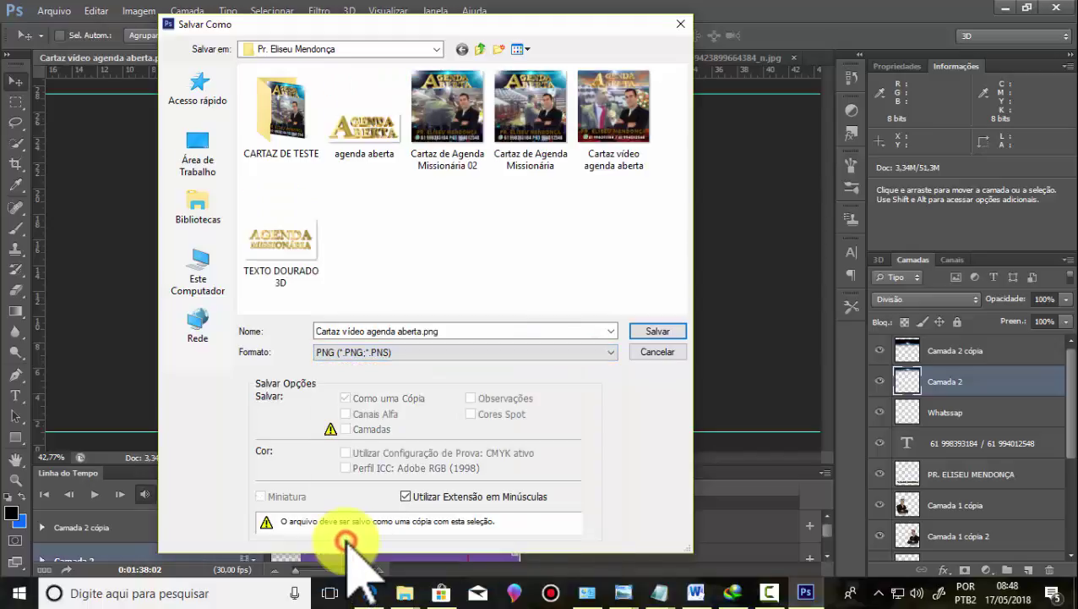
click(422, 330)
text(2)
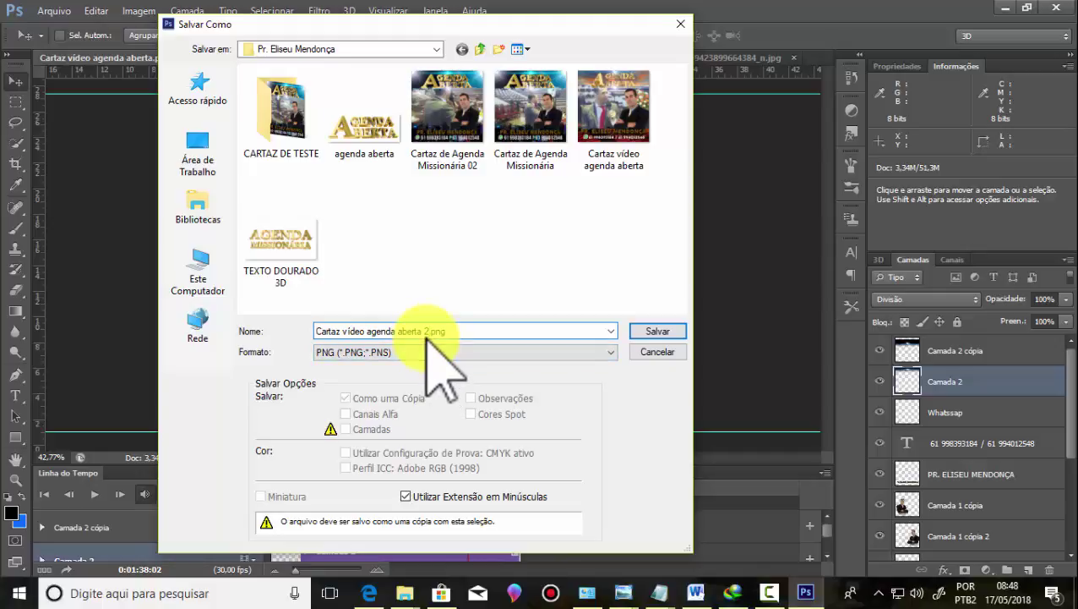
click(656, 330)
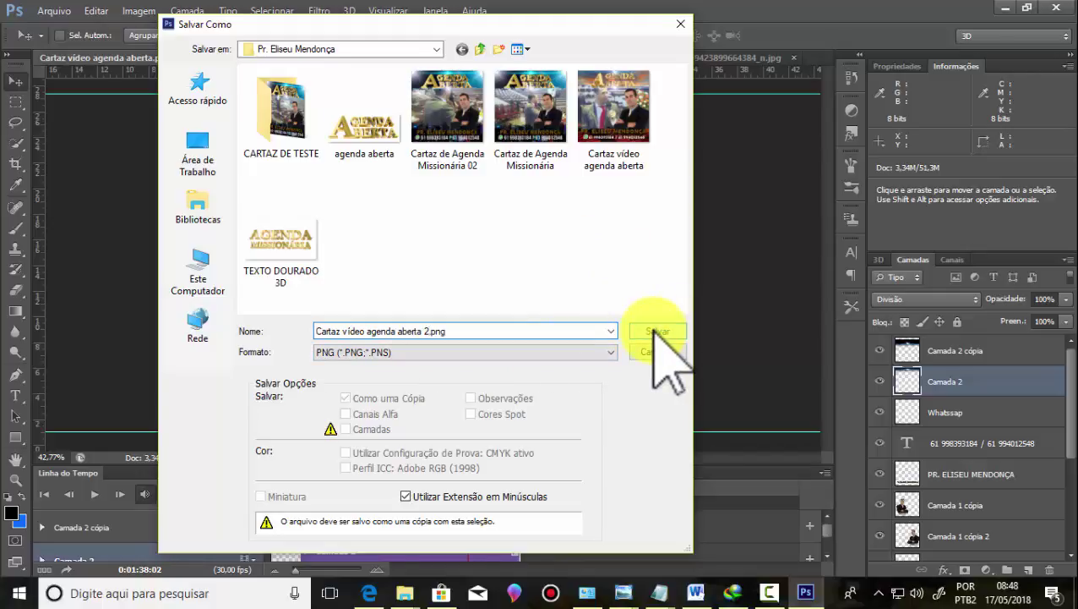
mouse_move(281, 110)
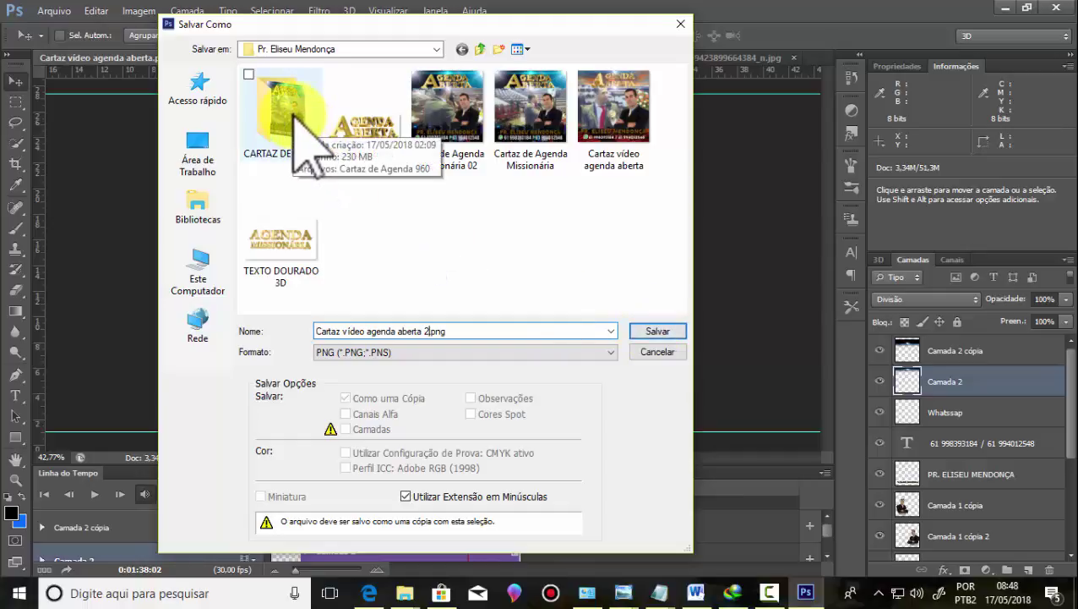
click(652, 334)
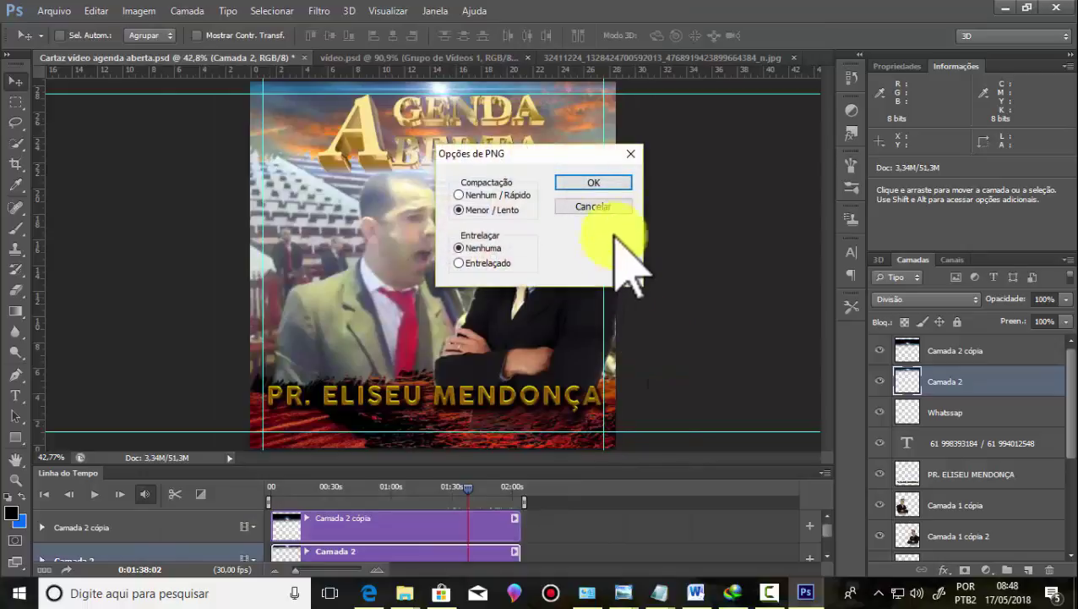
Step: Confirm the PNG options to finish saving, then rewind the timeline to the start
click(599, 182)
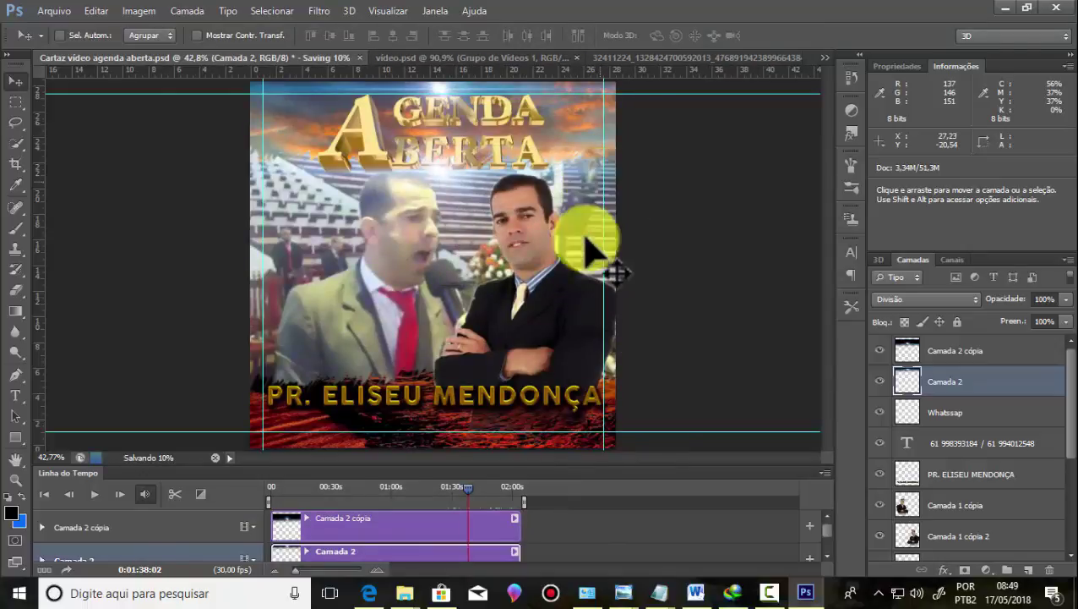
drag(460, 490, 374, 488)
click(272, 488)
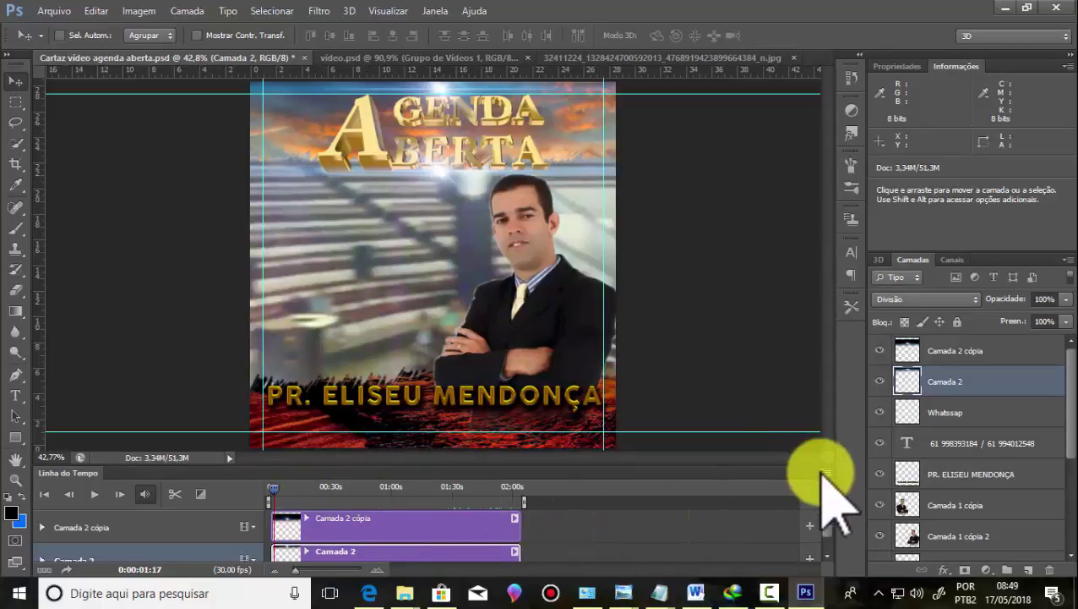
Step: Bring up the Timeline panel's flyout menu
click(823, 472)
click(770, 592)
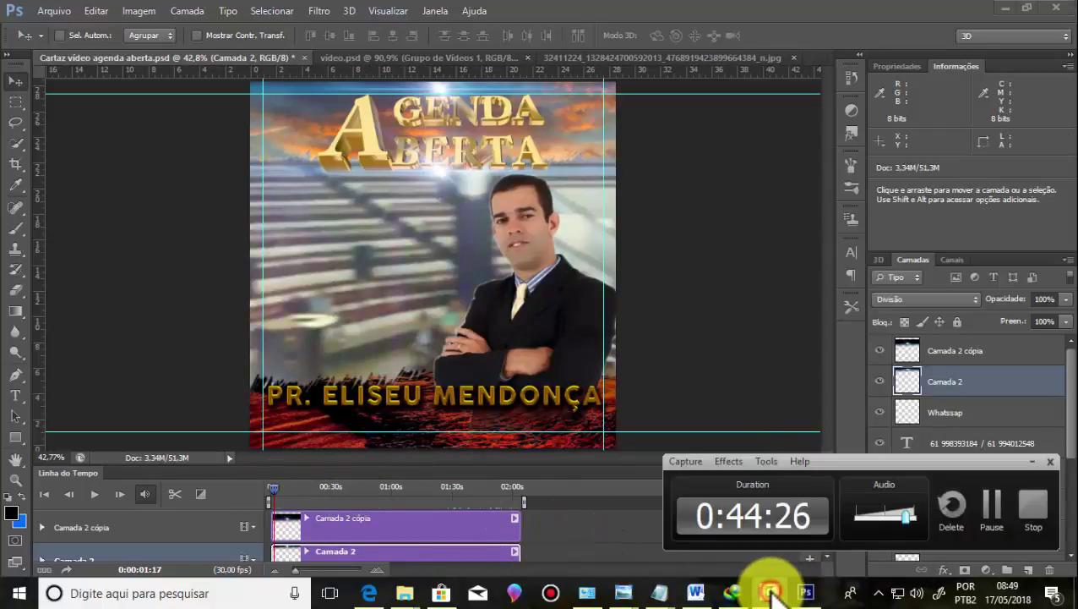
click(769, 592)
click(821, 473)
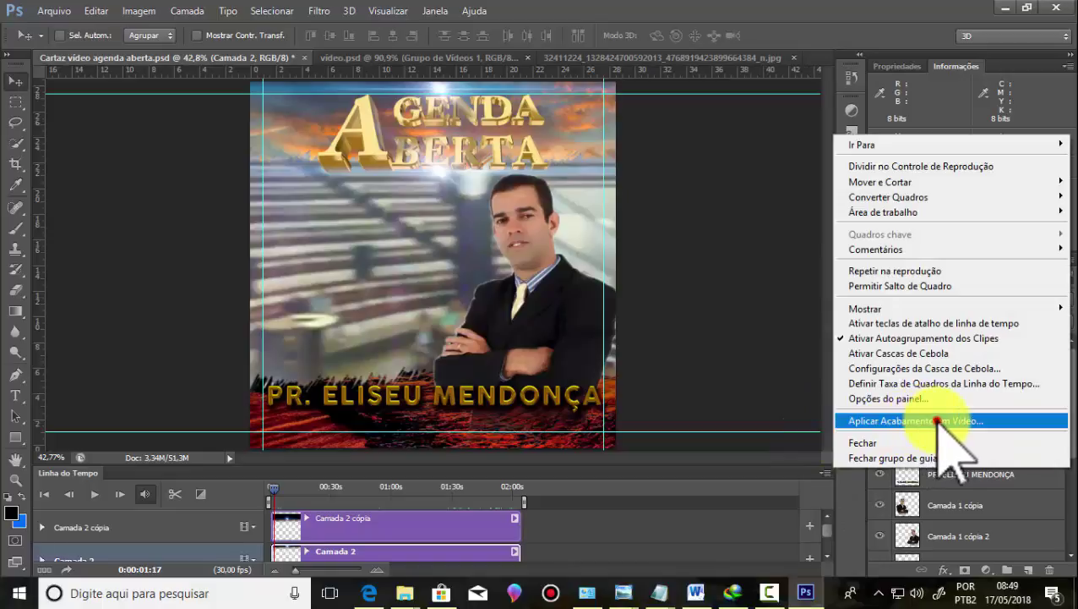
Step: Open Aplicar Acabamento em Vídeo for the H.264 MP4 into CARTAZ DE TESTE, keeping the folder unchanged
click(937, 418)
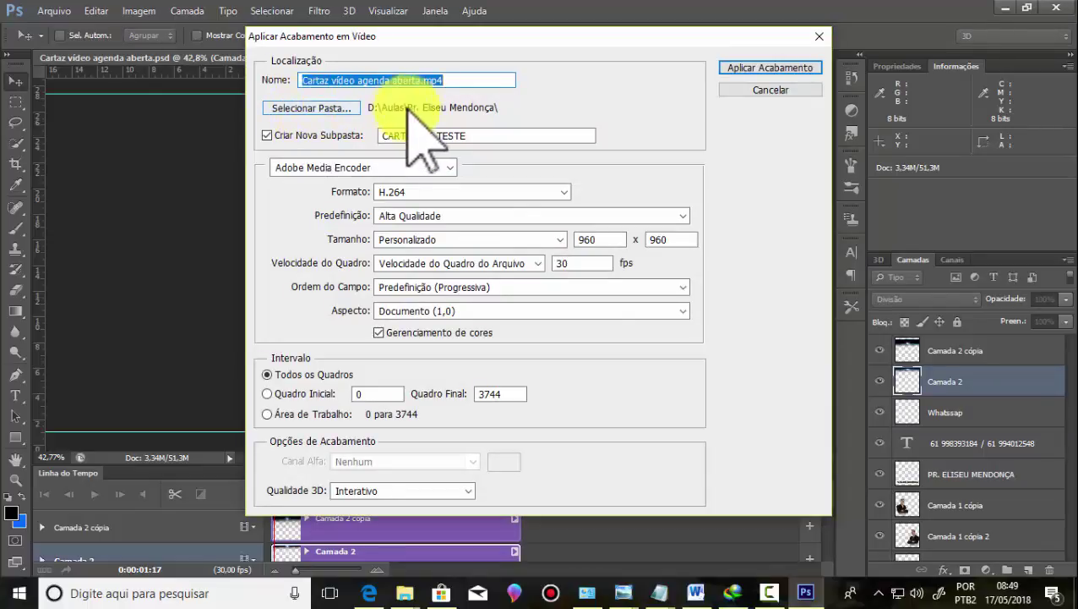
click(330, 107)
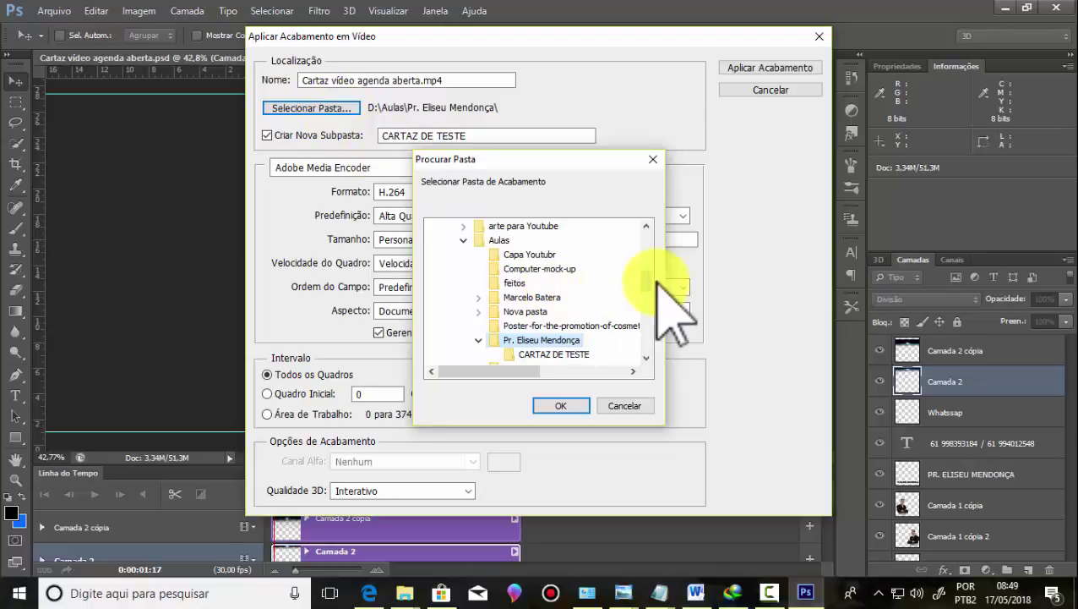
drag(647, 253, 647, 306)
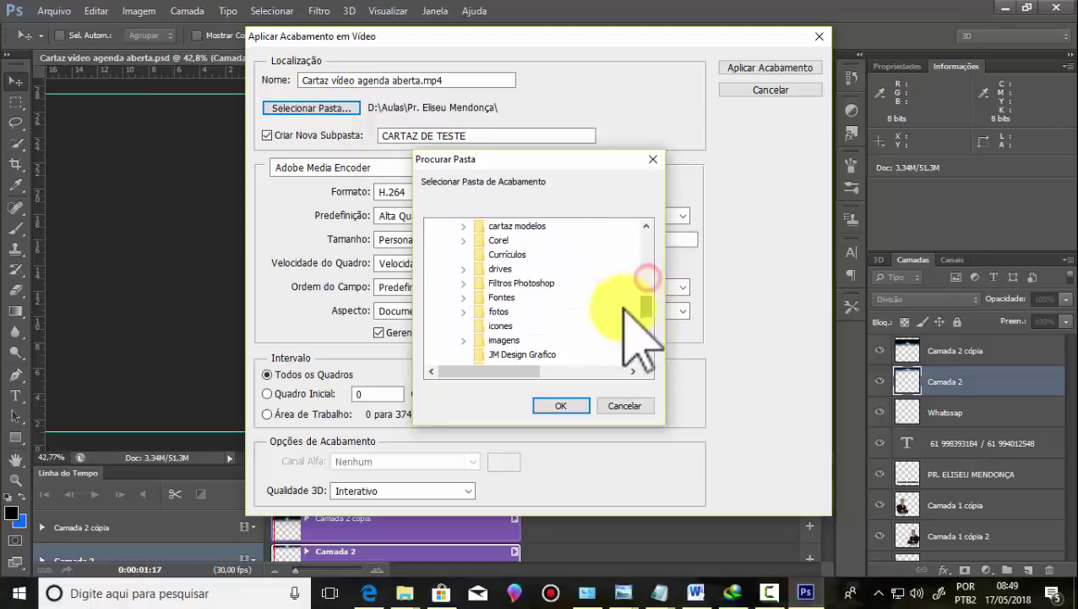
click(325, 110)
click(652, 159)
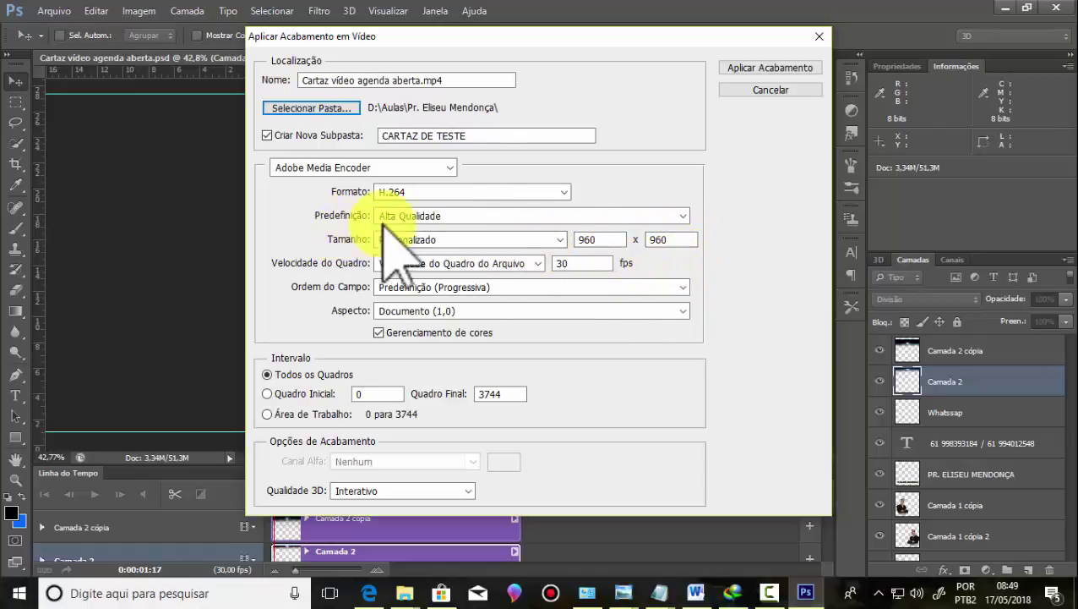
Step: Render the video with the Alta Qualidade preset at 1080 × 1080
click(683, 217)
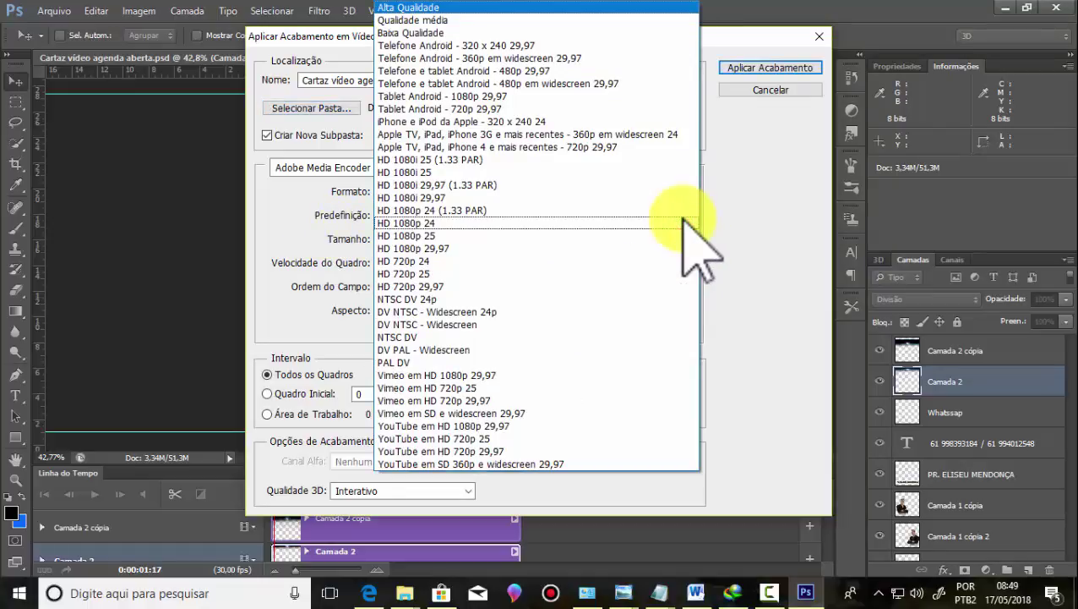
click(435, 7)
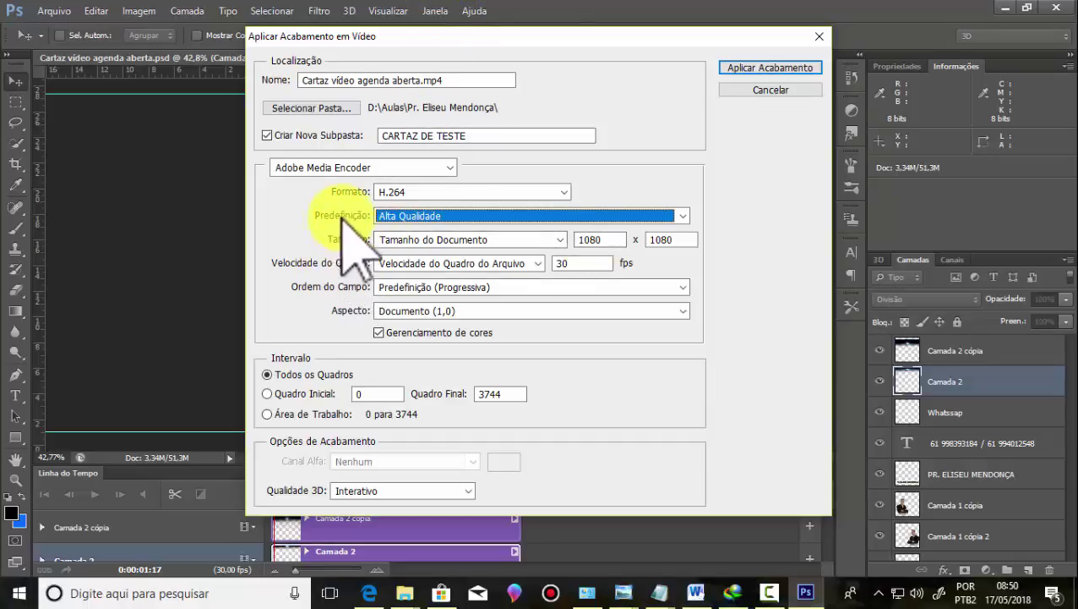
click(683, 216)
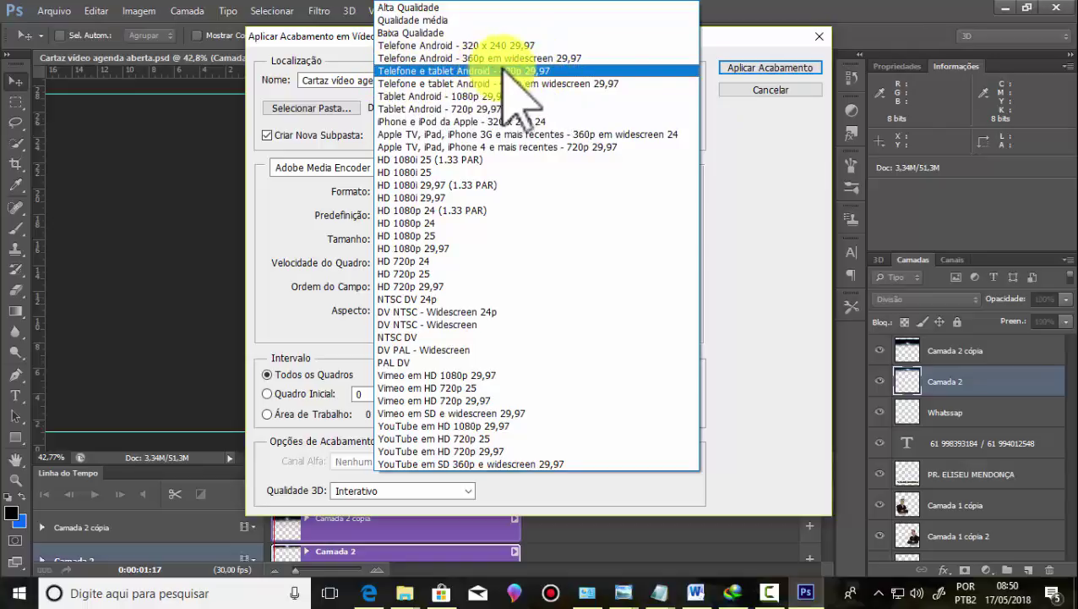
click(723, 28)
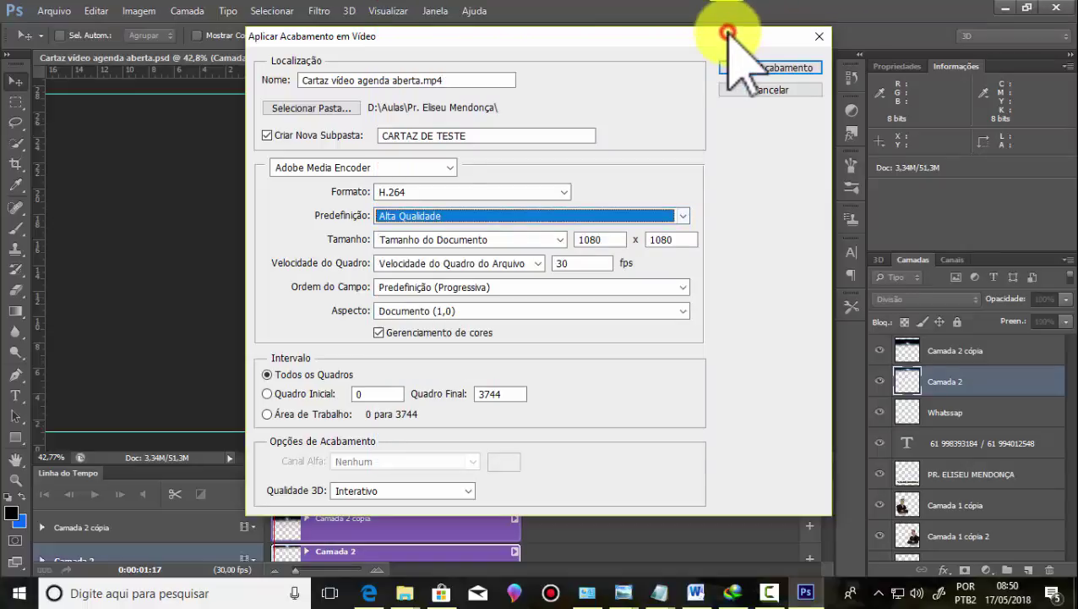
click(607, 239)
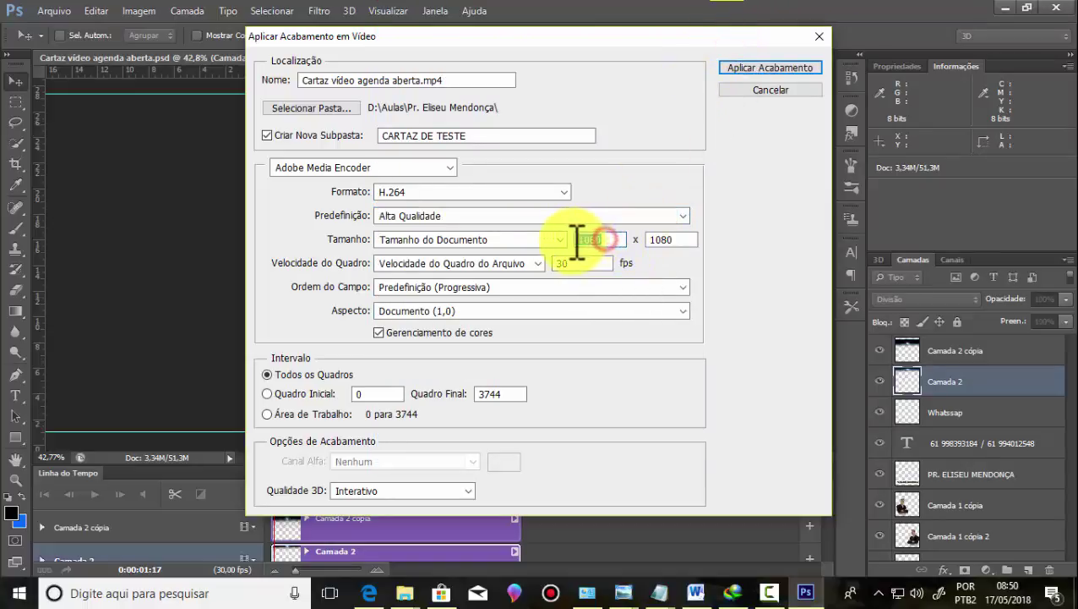
click(668, 263)
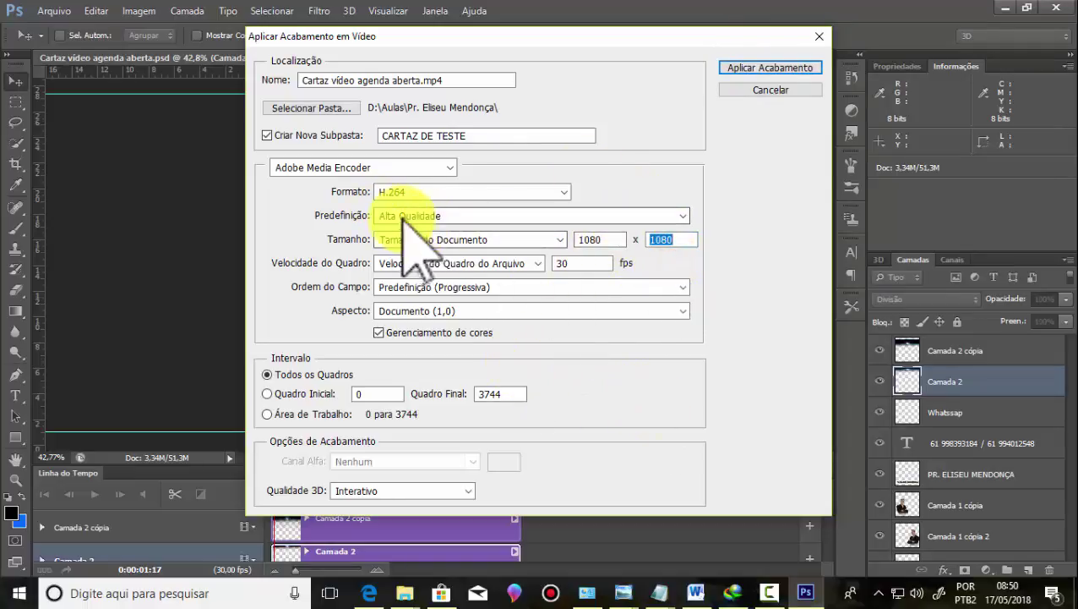
click(760, 68)
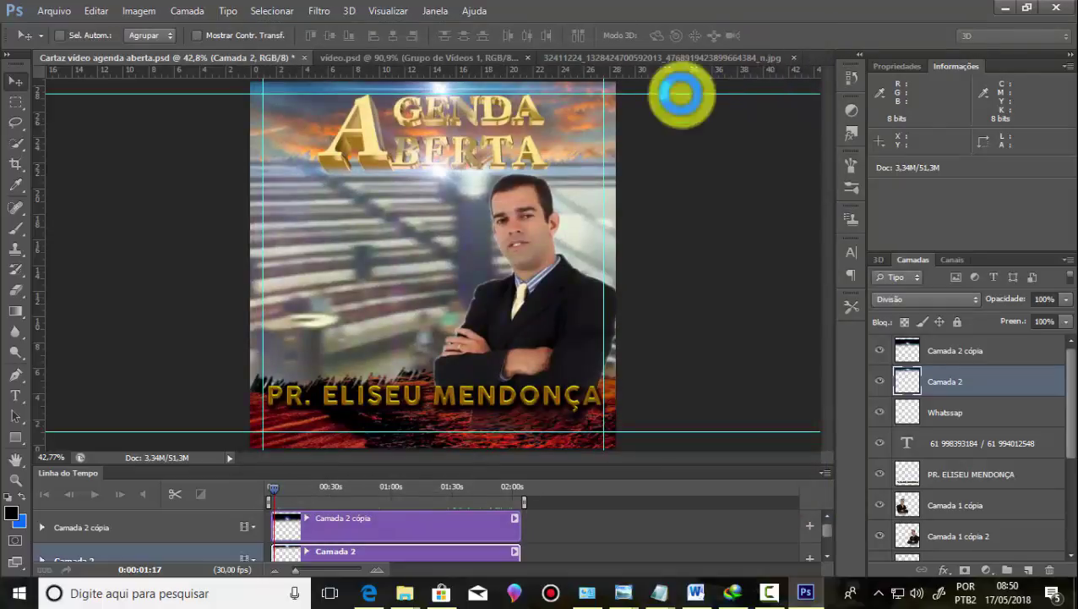
Step: Move the render progress window aside and let the video export finish
drag(679, 91, 503, 203)
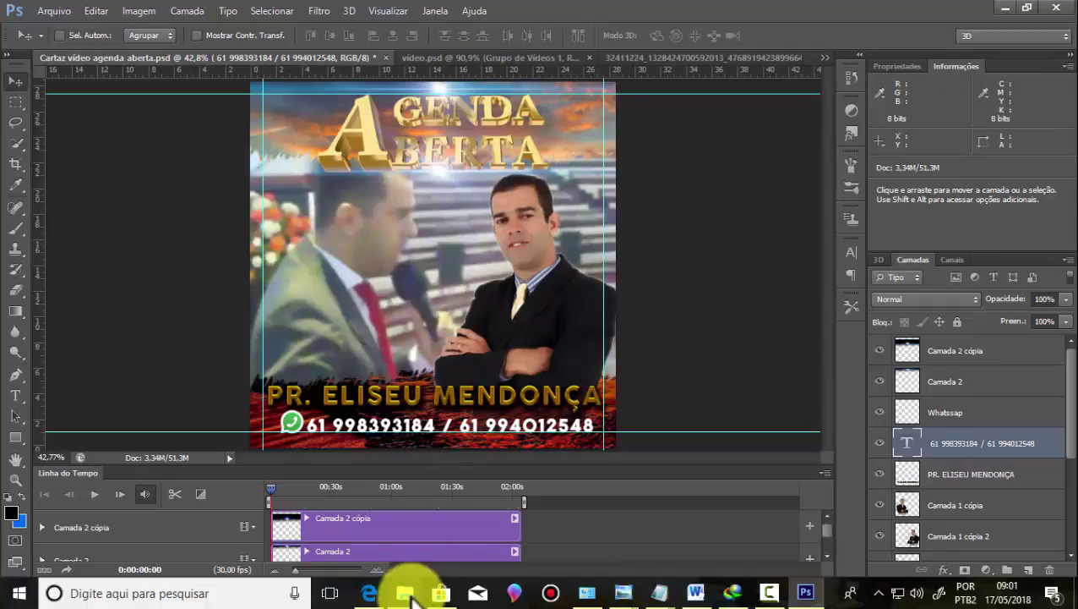
Step: Open 'Cartaz vídeo agenda aberta 2' from the poster project folder in File Explorer
click(275, 549)
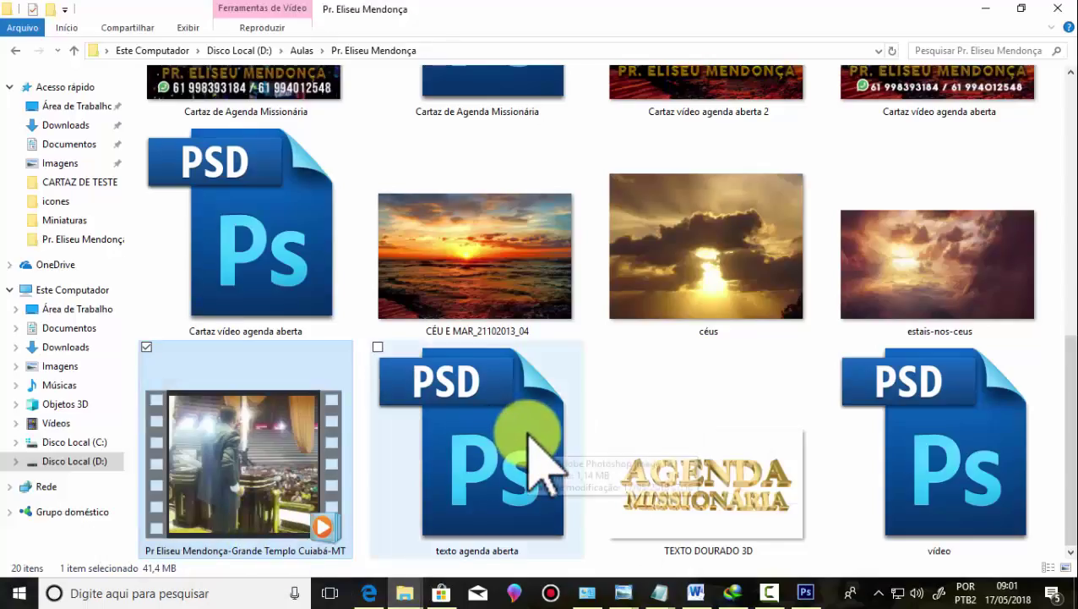
scroll(558, 320, up, 3)
scroll(562, 329, up, 2)
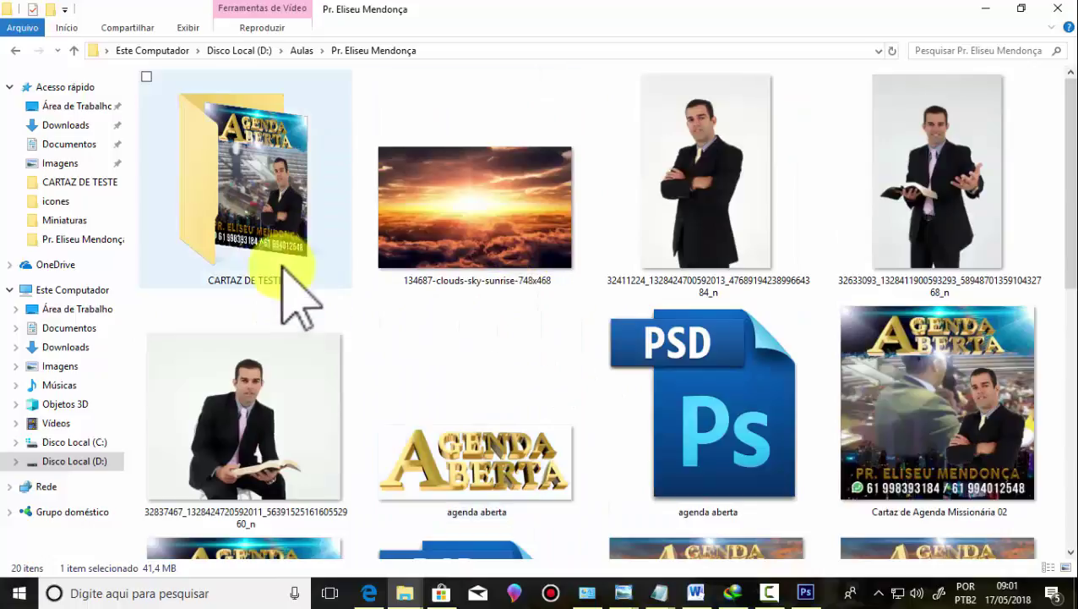
scroll(1069, 203, down, 1)
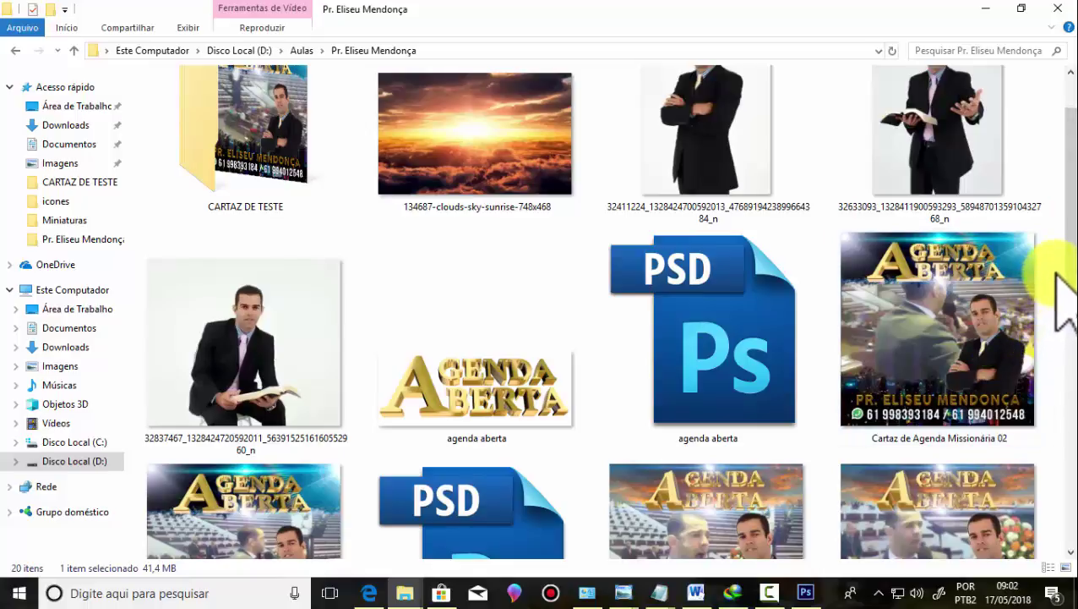
drag(1070, 272, 1068, 391)
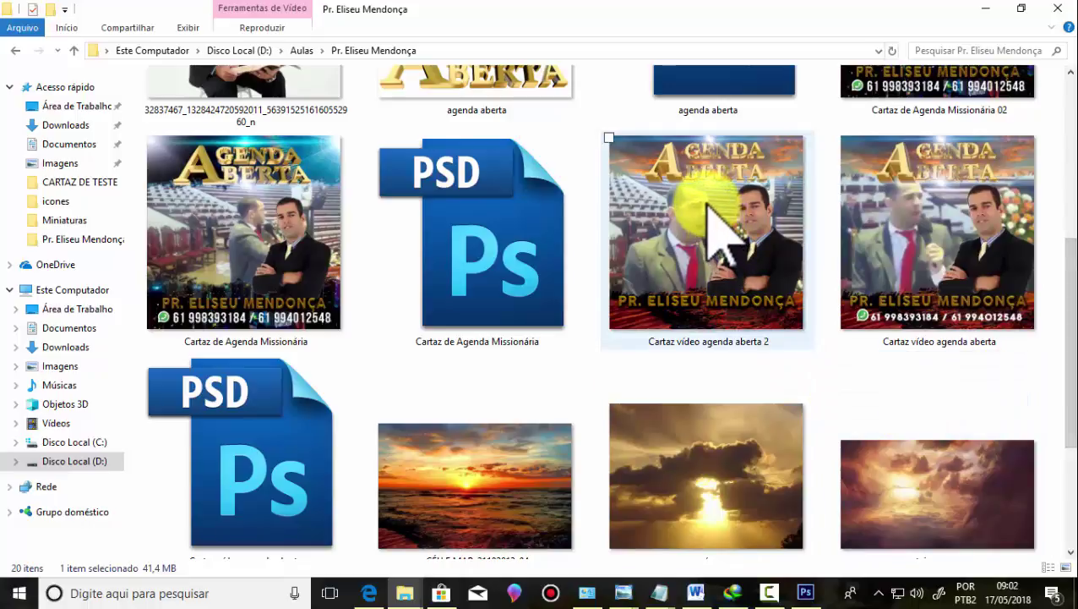
mouse_move(707, 510)
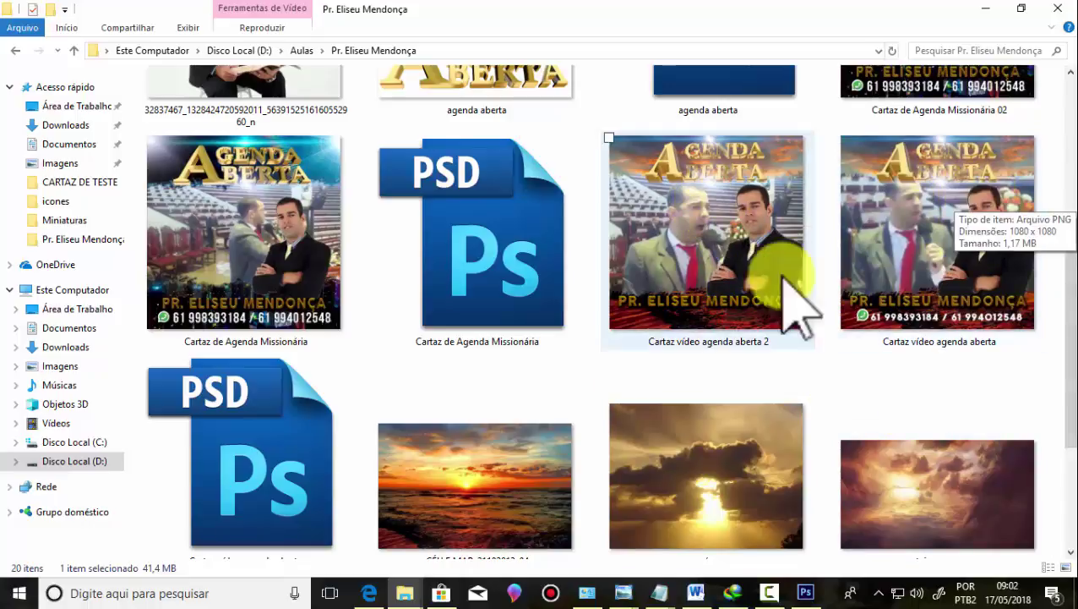
double_click(705, 225)
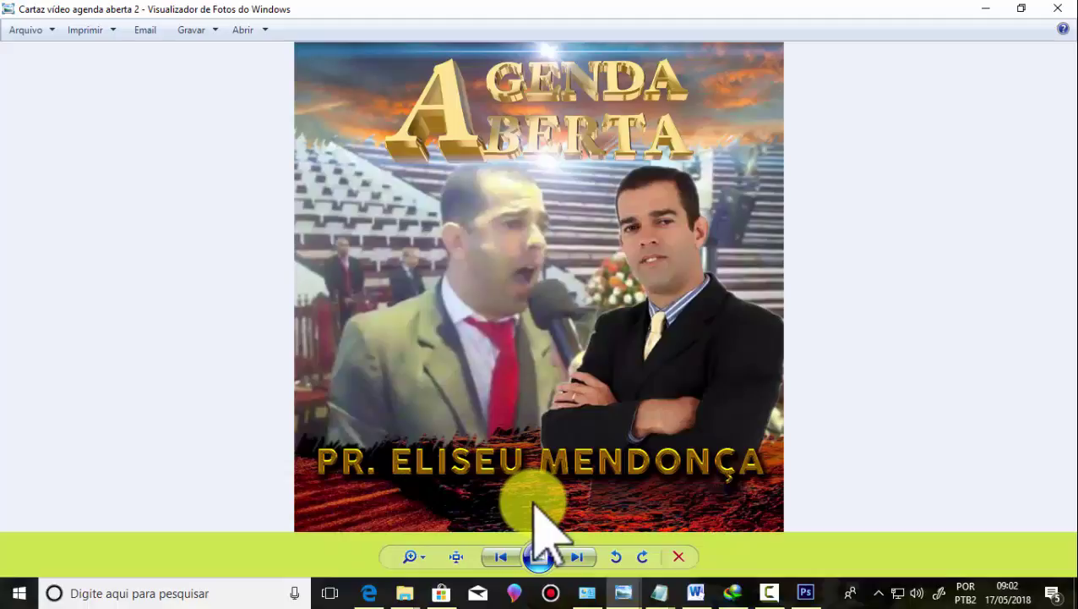
Step: Switch to the 'Cartaz vídeo agenda aberta' snapshot and zoom in and out
click(577, 556)
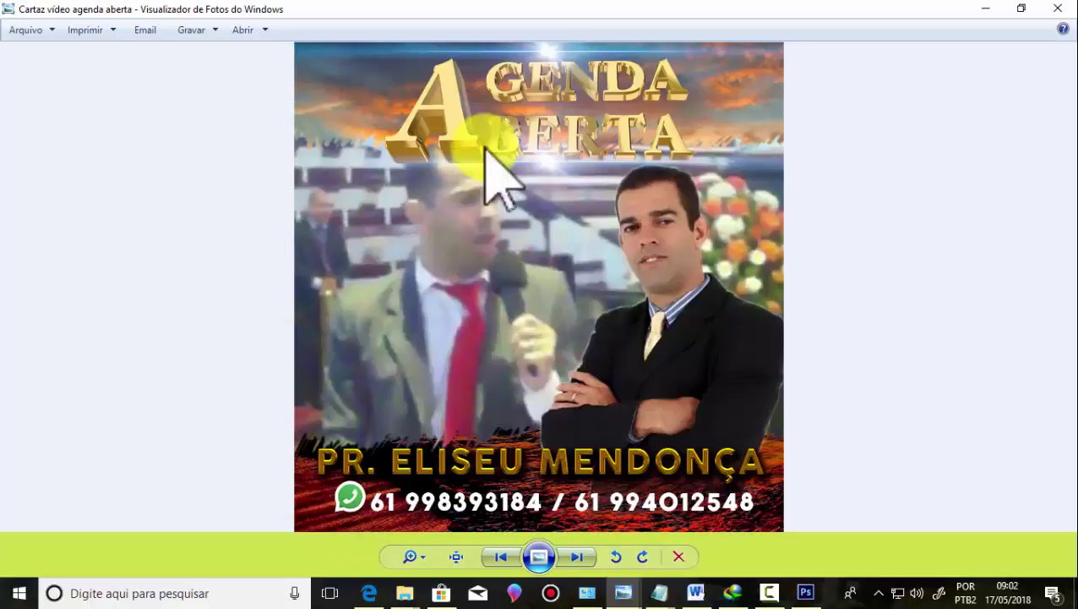
scroll(541, 114, up, 3)
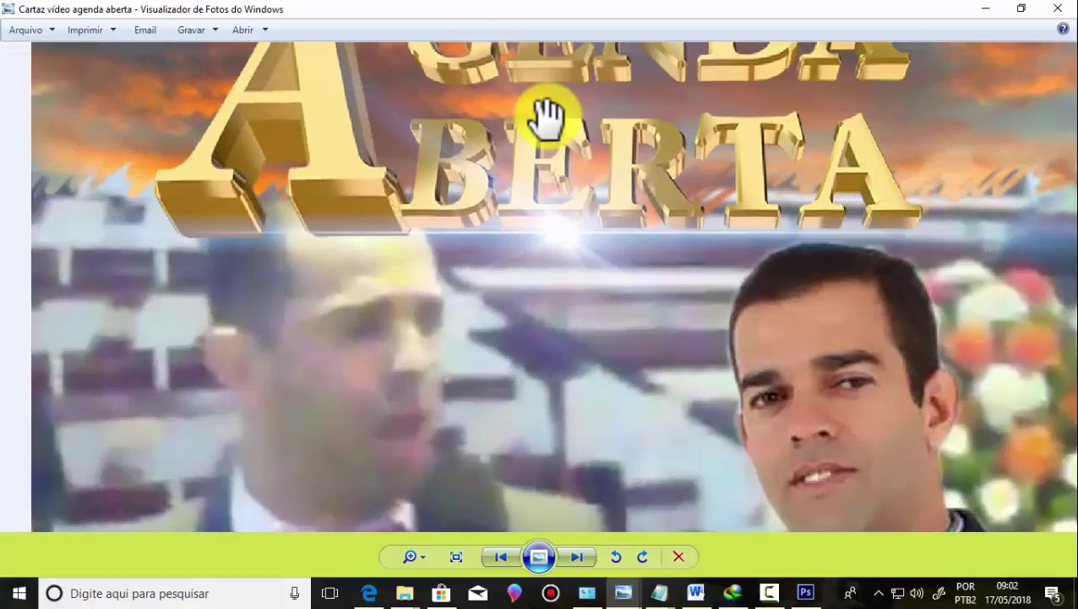
scroll(548, 114, down, 3)
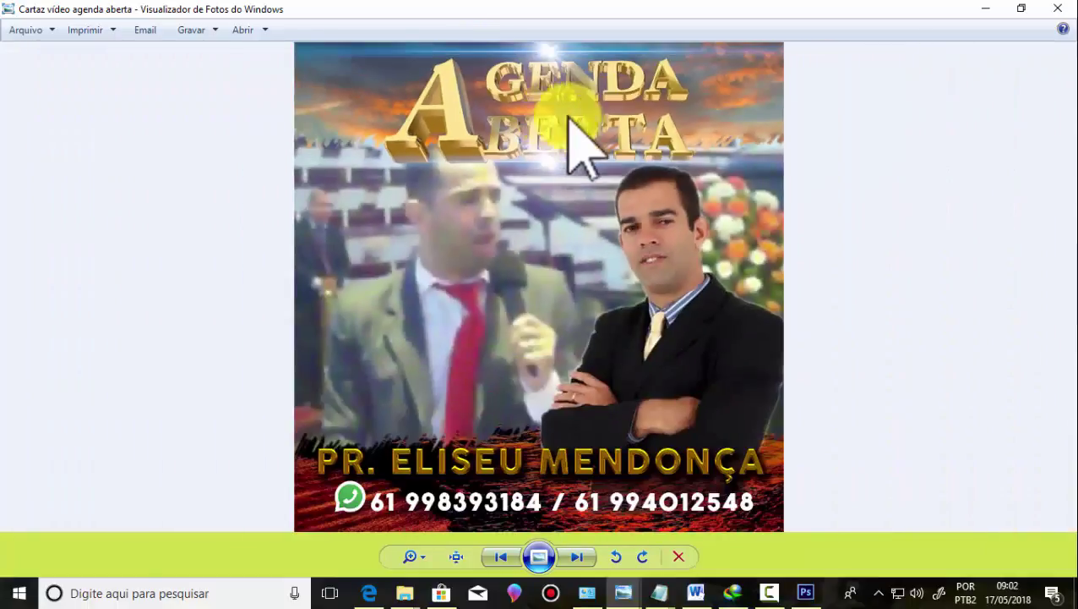
Step: Check the file's Properties Details show 1080 × 1080 pixels, then close Properties
right_click(610, 153)
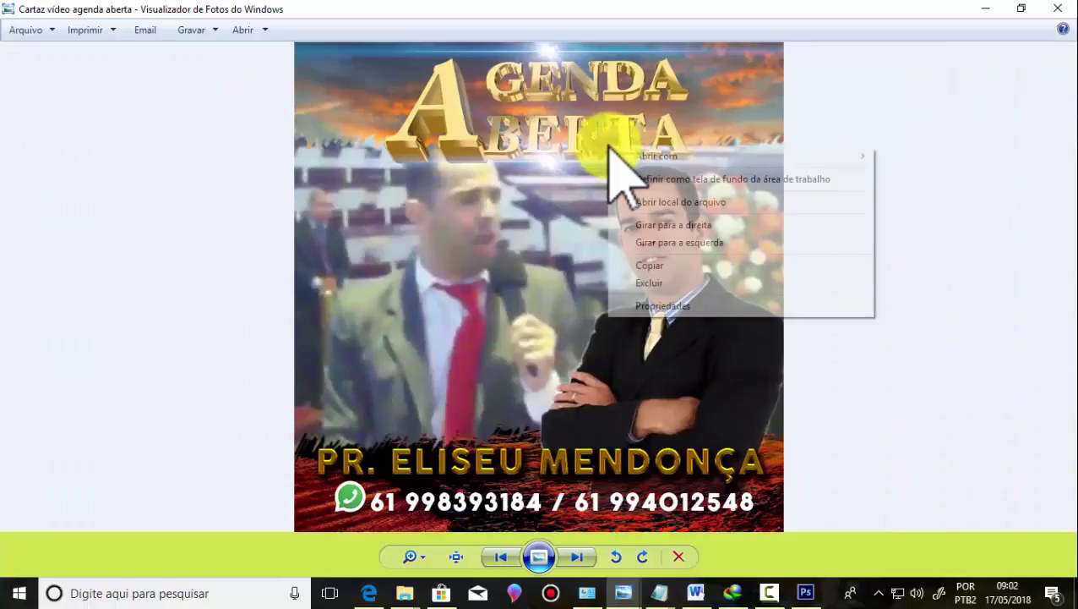
click(657, 303)
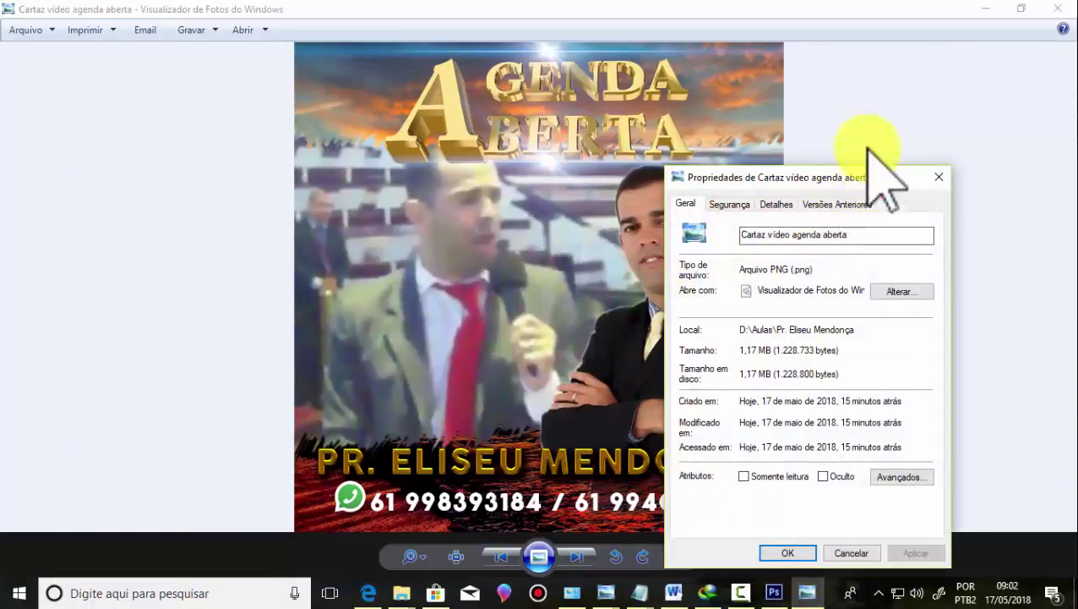
drag(866, 172, 859, 48)
click(785, 81)
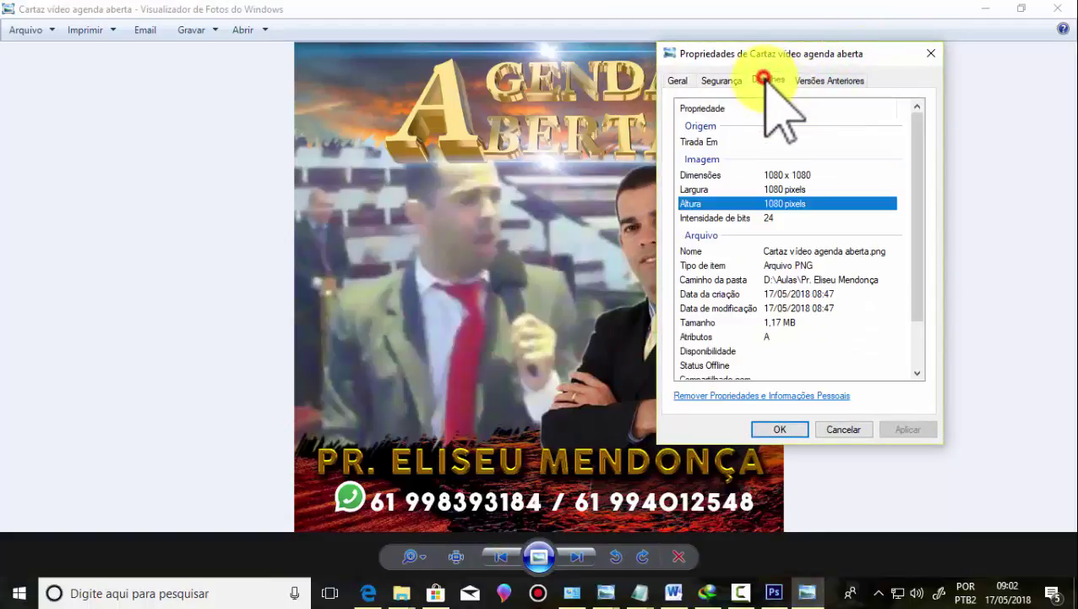
click(774, 190)
click(773, 175)
click(780, 203)
click(775, 189)
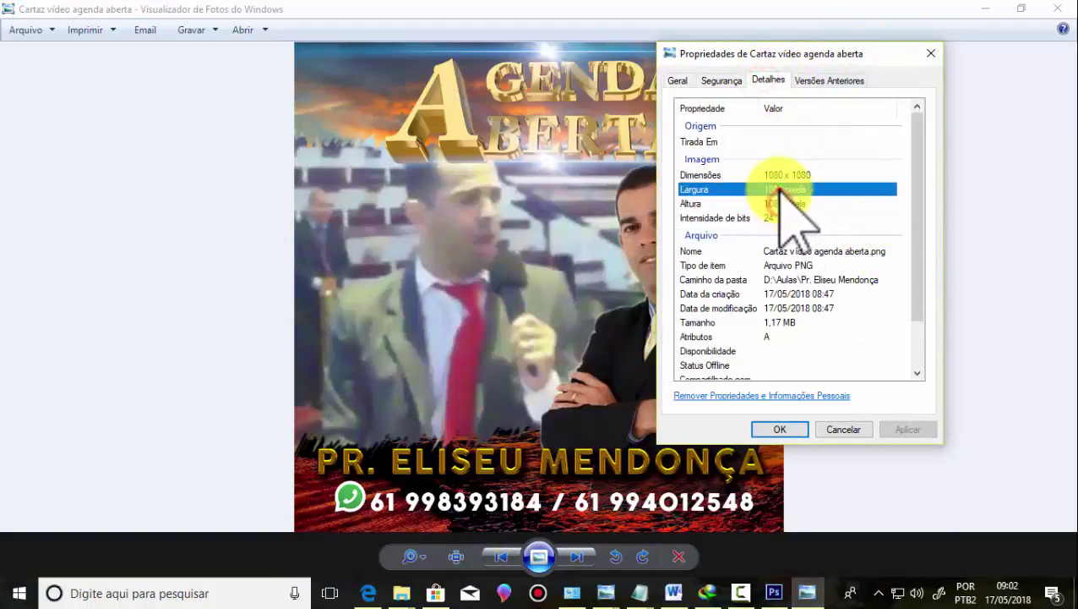
click(775, 175)
click(780, 204)
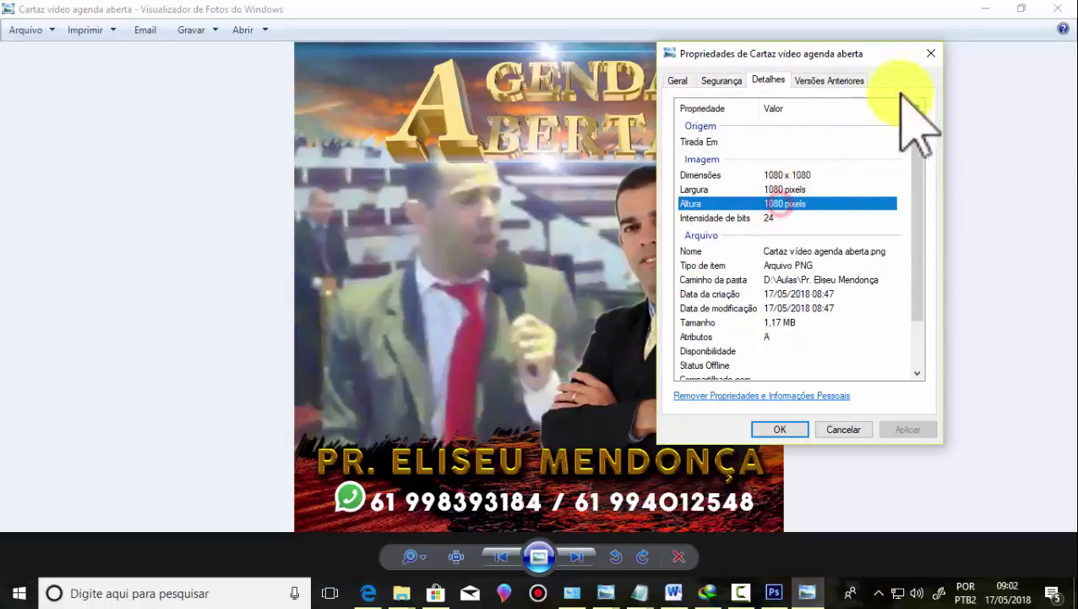
click(932, 54)
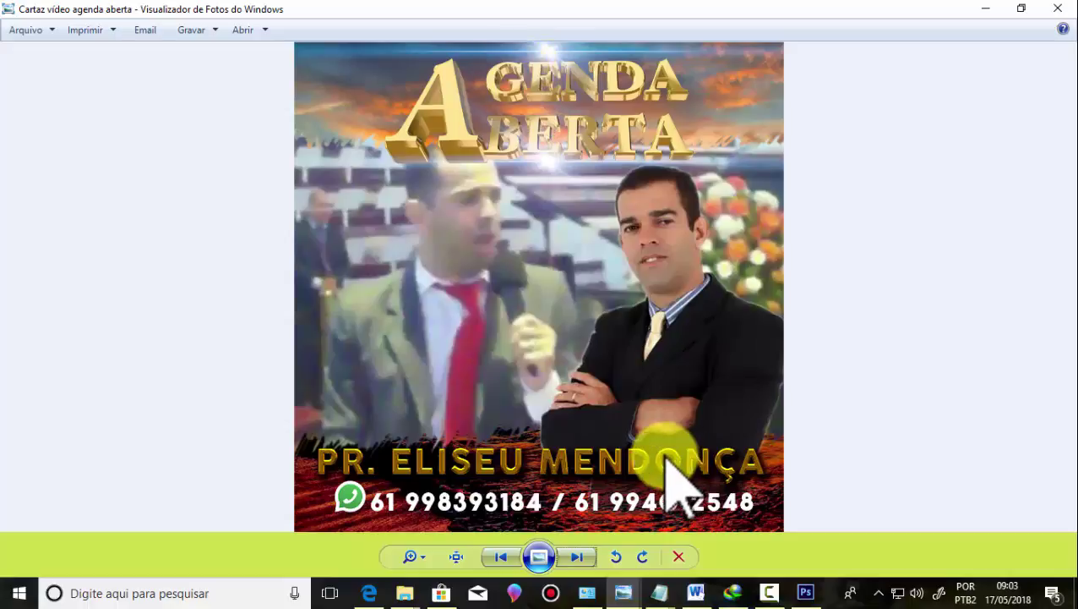
Step: Play the rendered 'Cartaz vídeo agenda aberta' MP4 from the CARTAZ DE TESTE folder
click(989, 11)
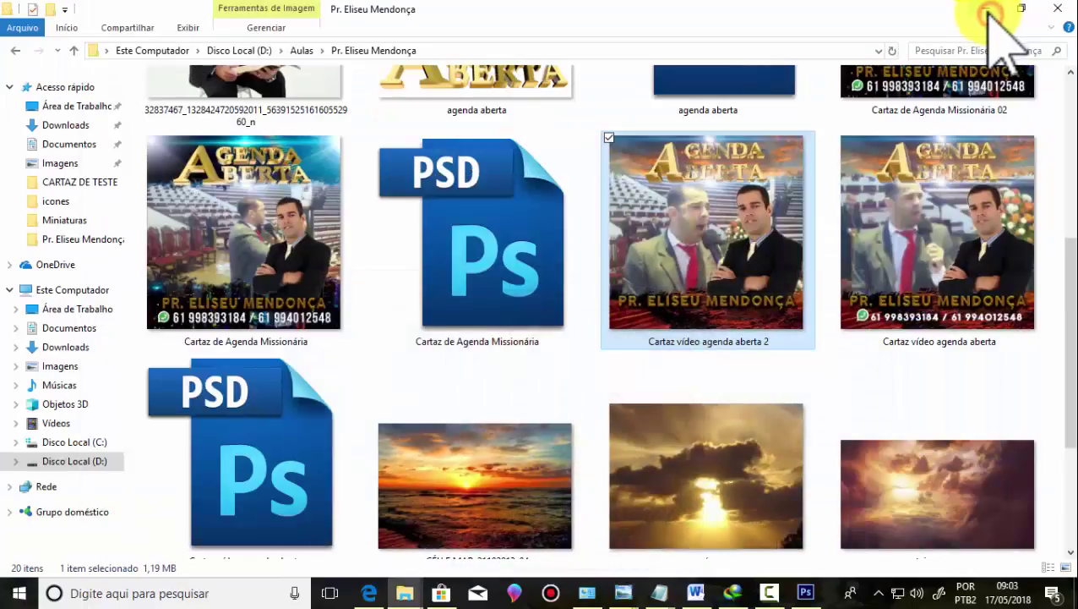
drag(1072, 347, 1070, 317)
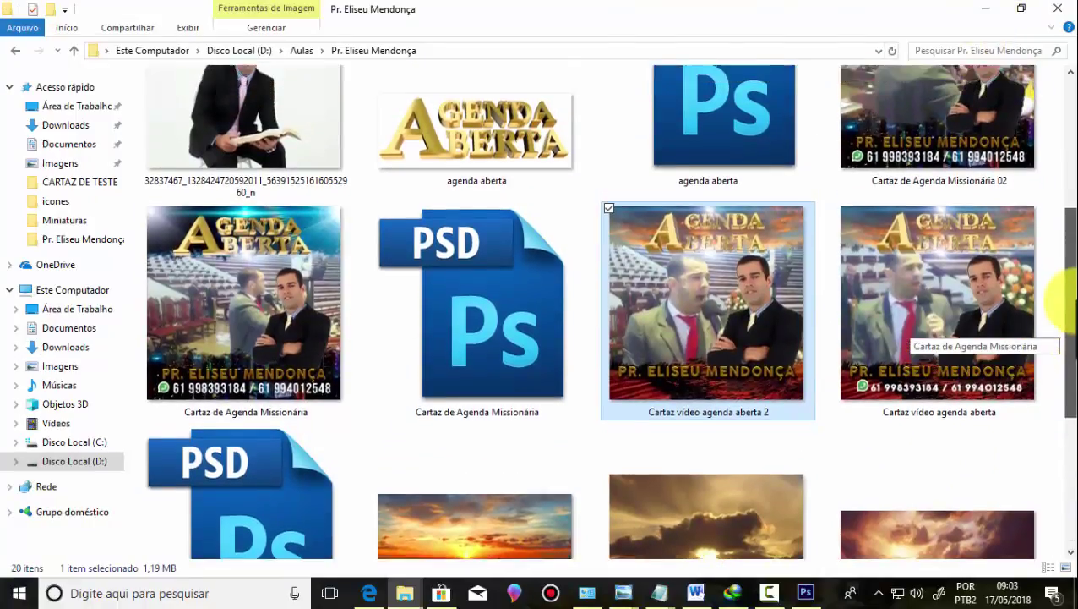
drag(1070, 317, 1070, 164)
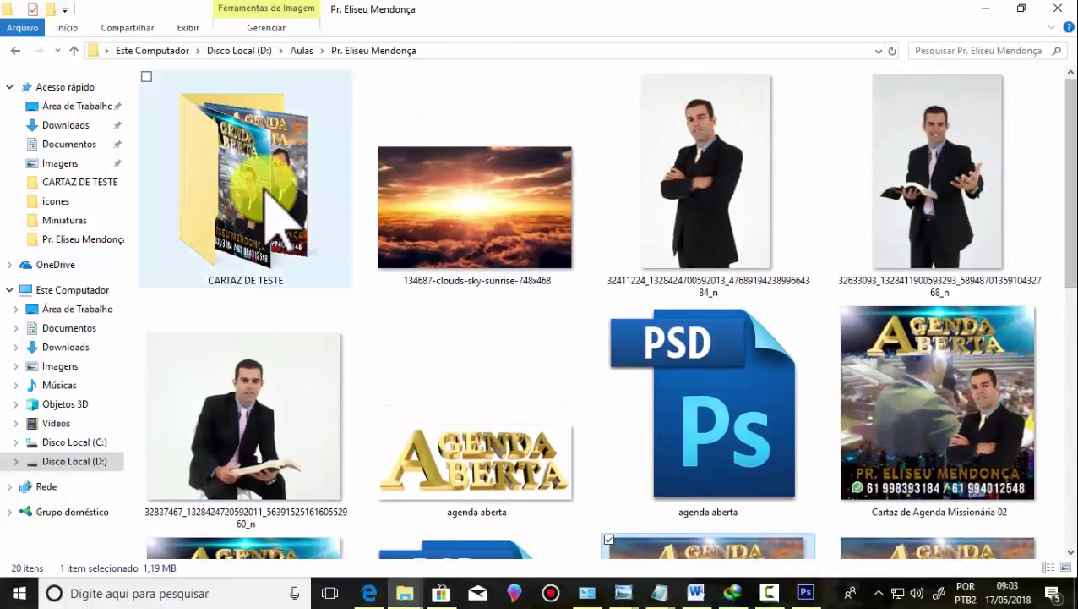
double_click(266, 193)
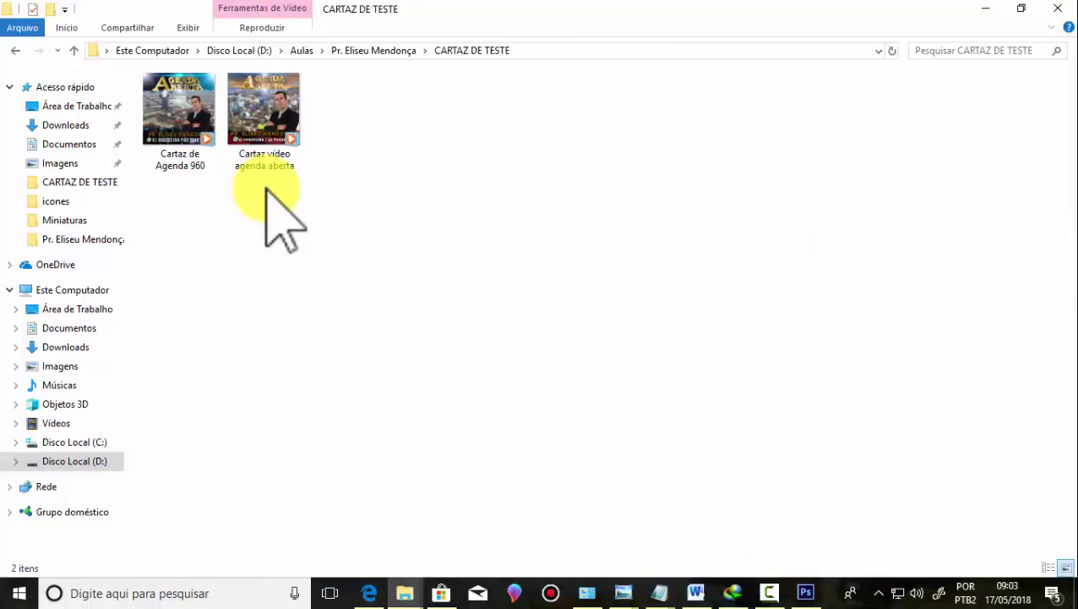
mouse_move(263, 108)
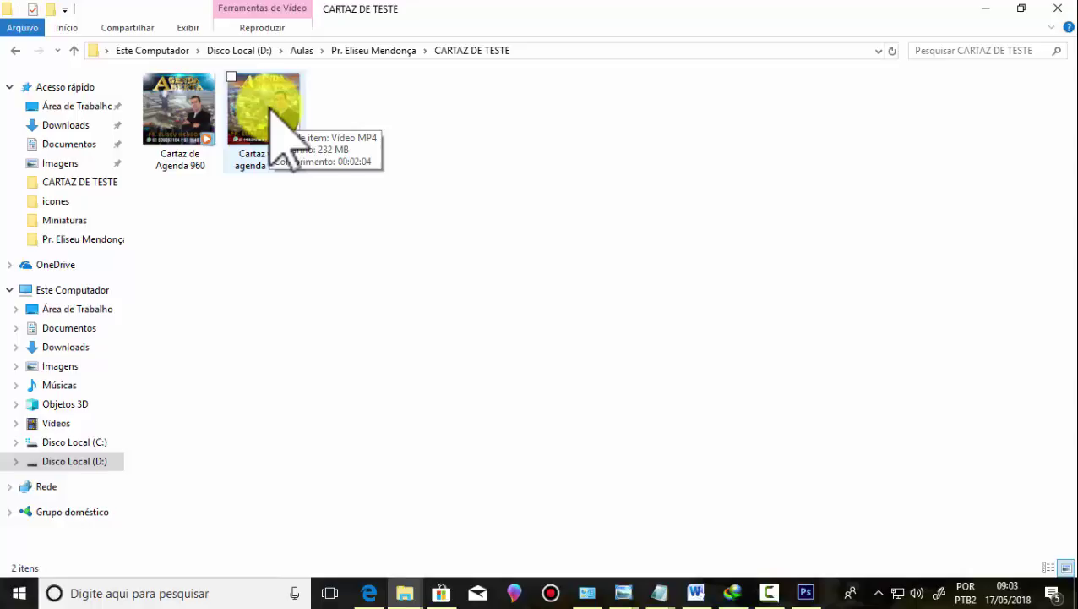
click(269, 108)
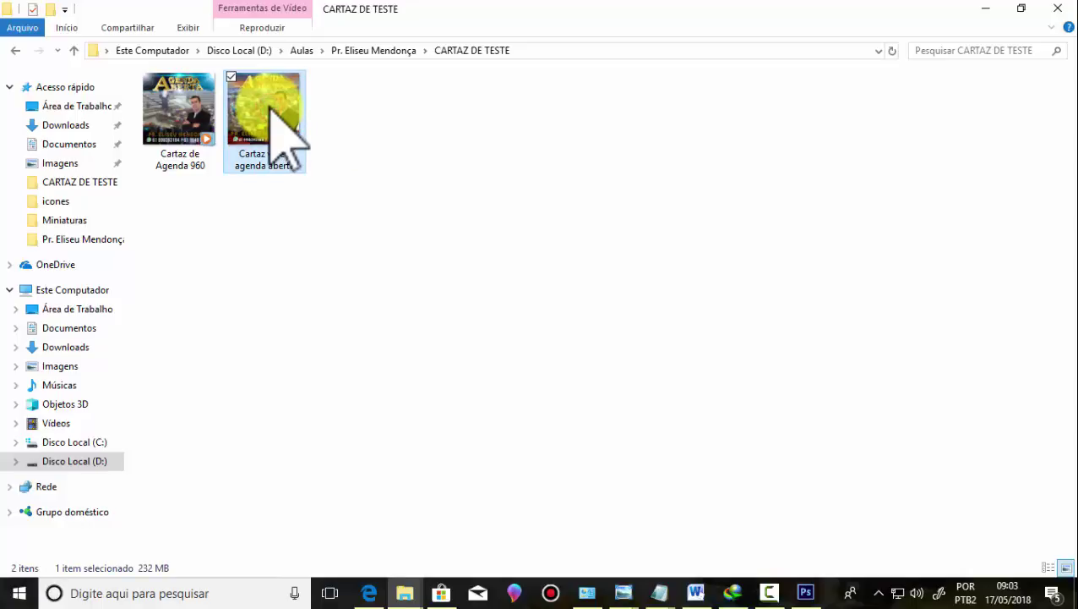
double_click(269, 108)
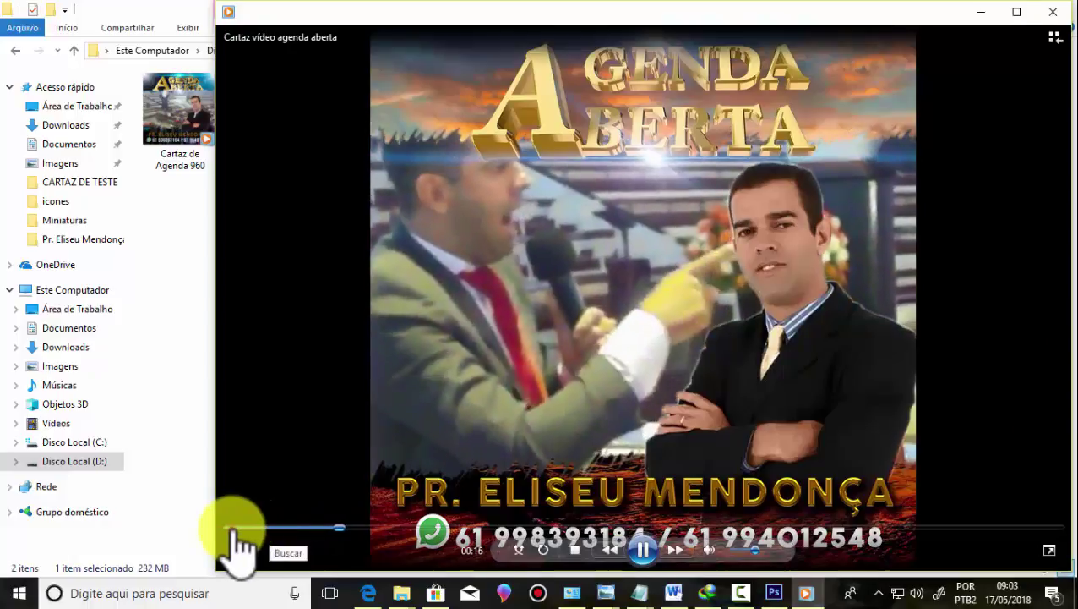
Step: Watch the video maximized from 00:00, pausing at about 01:01
click(232, 529)
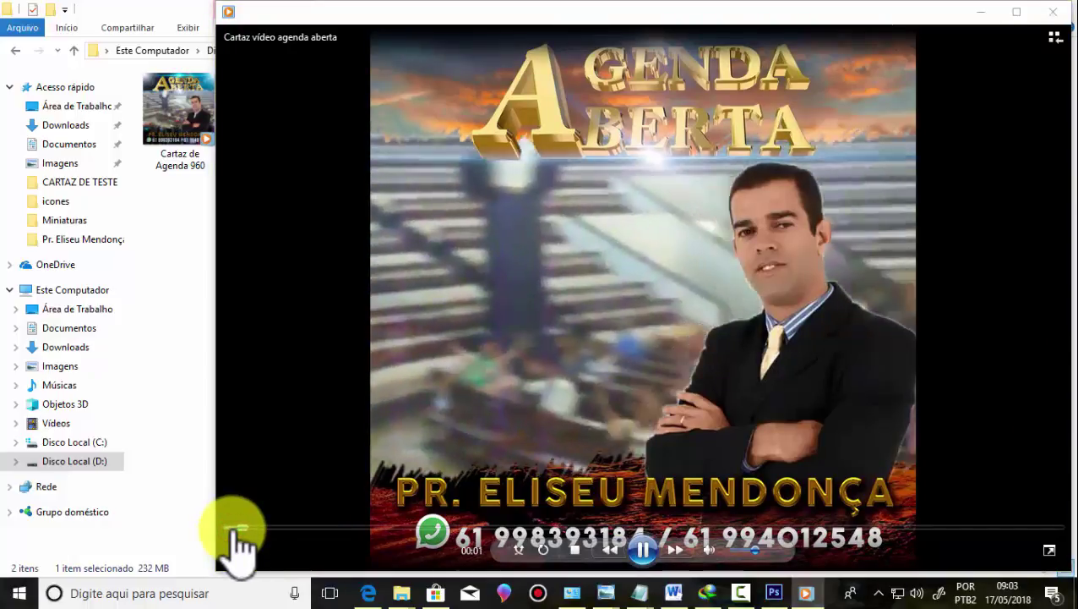
click(1017, 12)
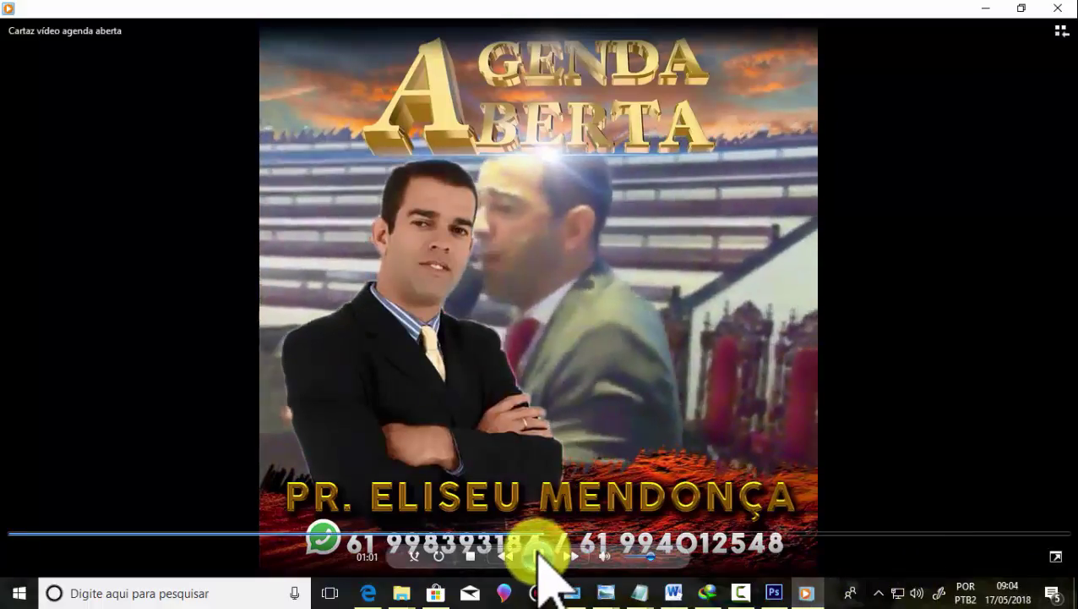
click(538, 554)
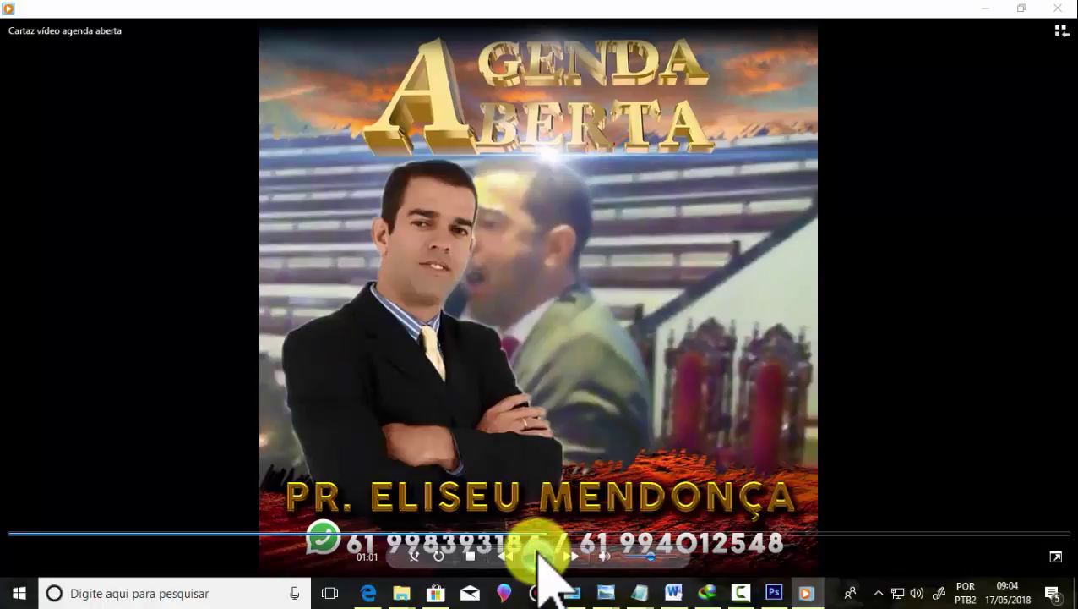